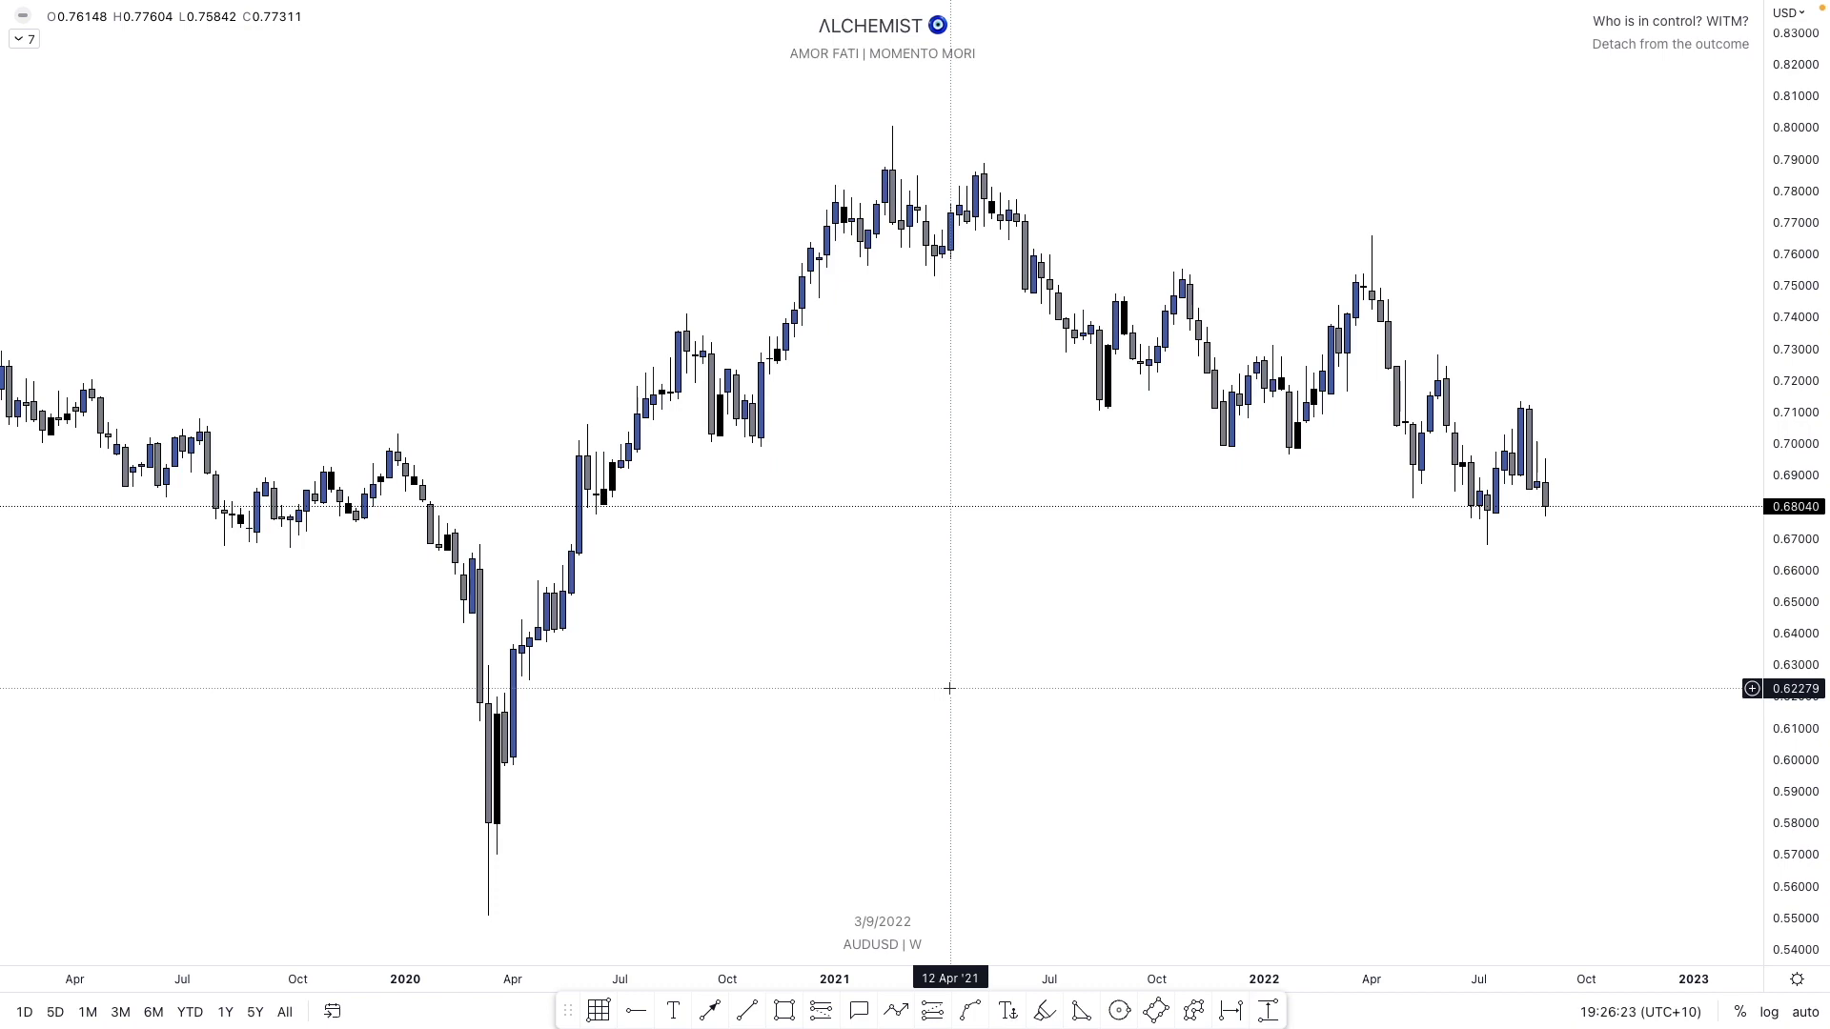
- Draw a rectangle from the 25 May '20 weekly candle between about 0.6644 and 0.6683, apply the Demand template, and extend it to the July 2022 low
left_click(785, 1011)
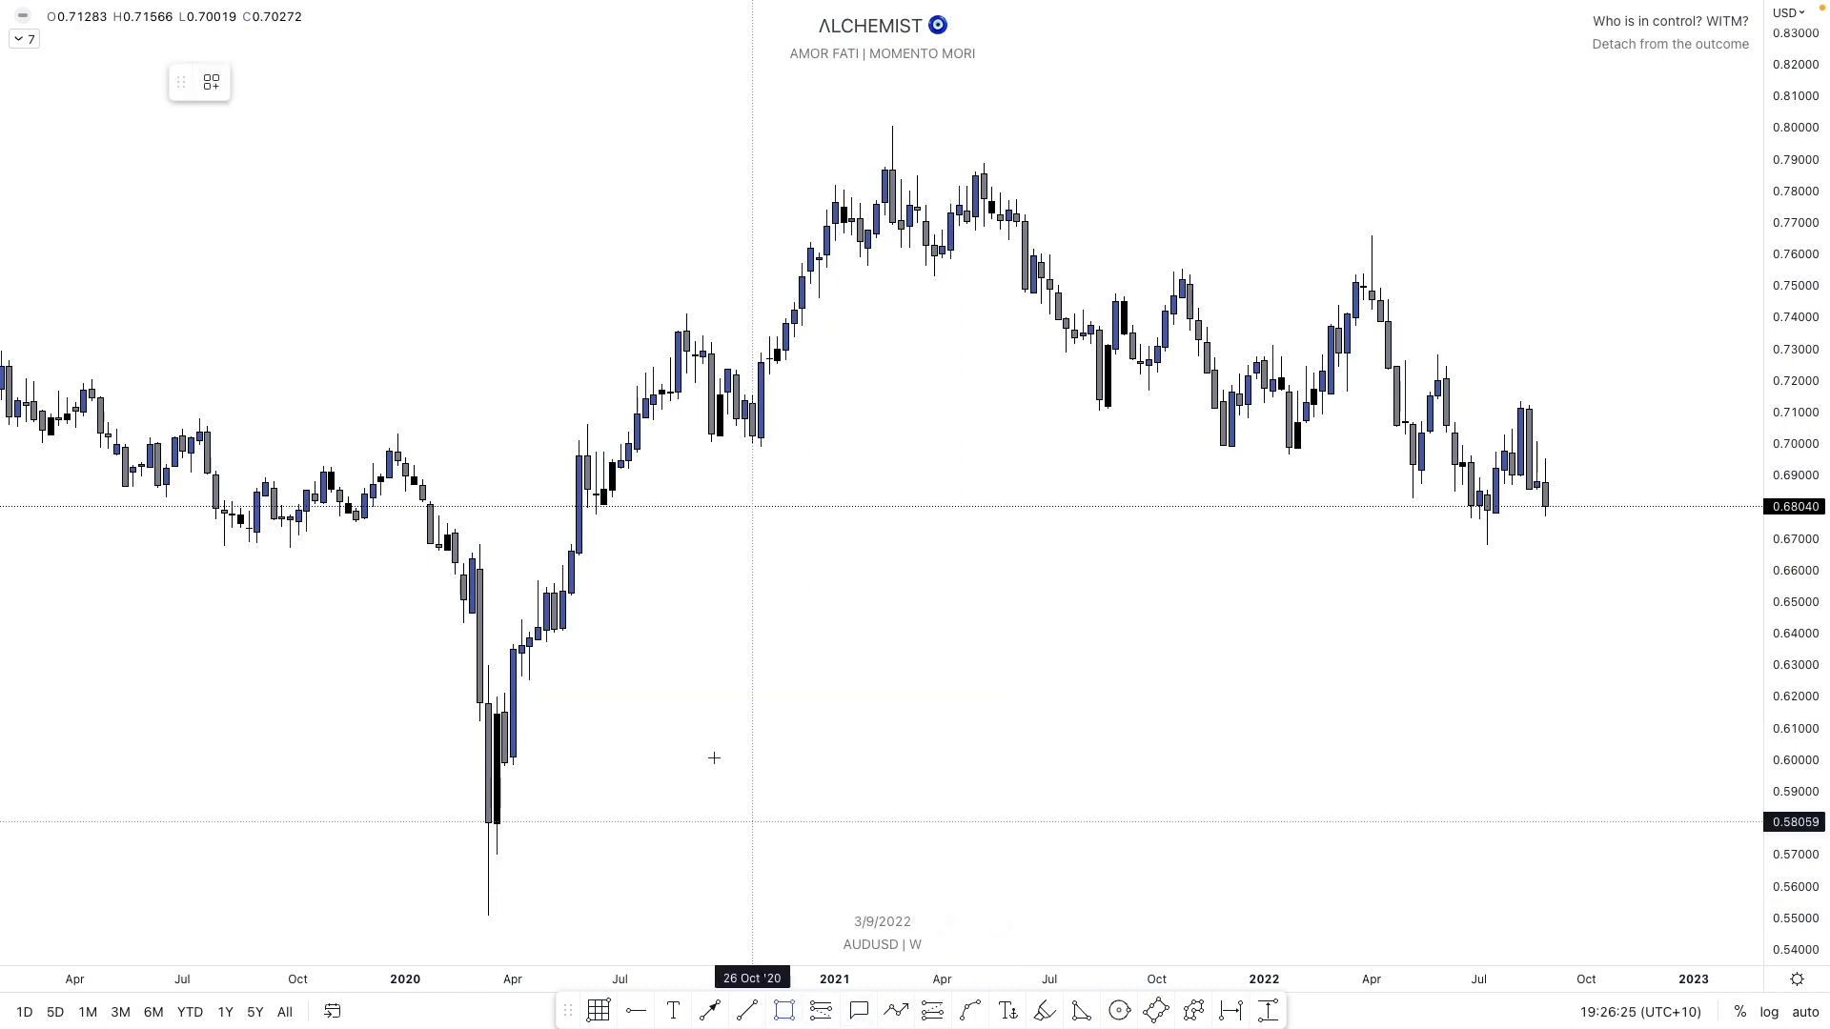
left_click_drag(571, 546, 653, 555)
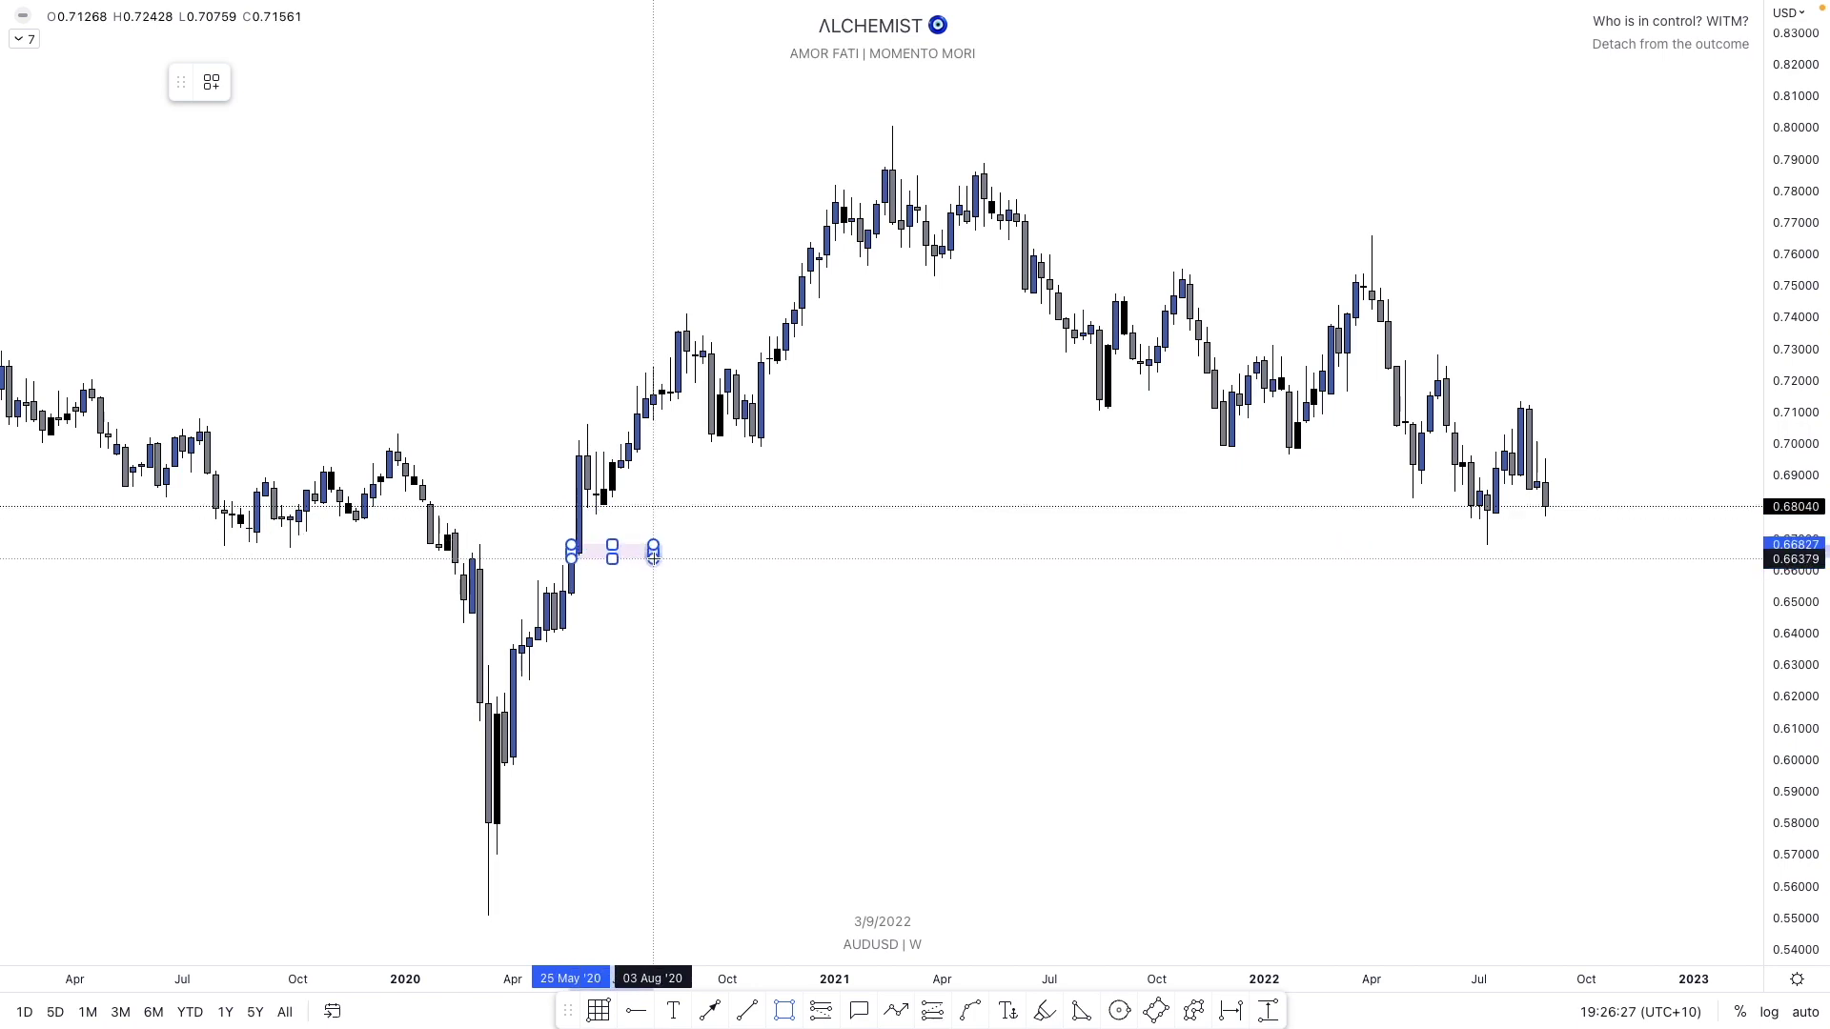
right_click(644, 553)
mouse_move(710, 569)
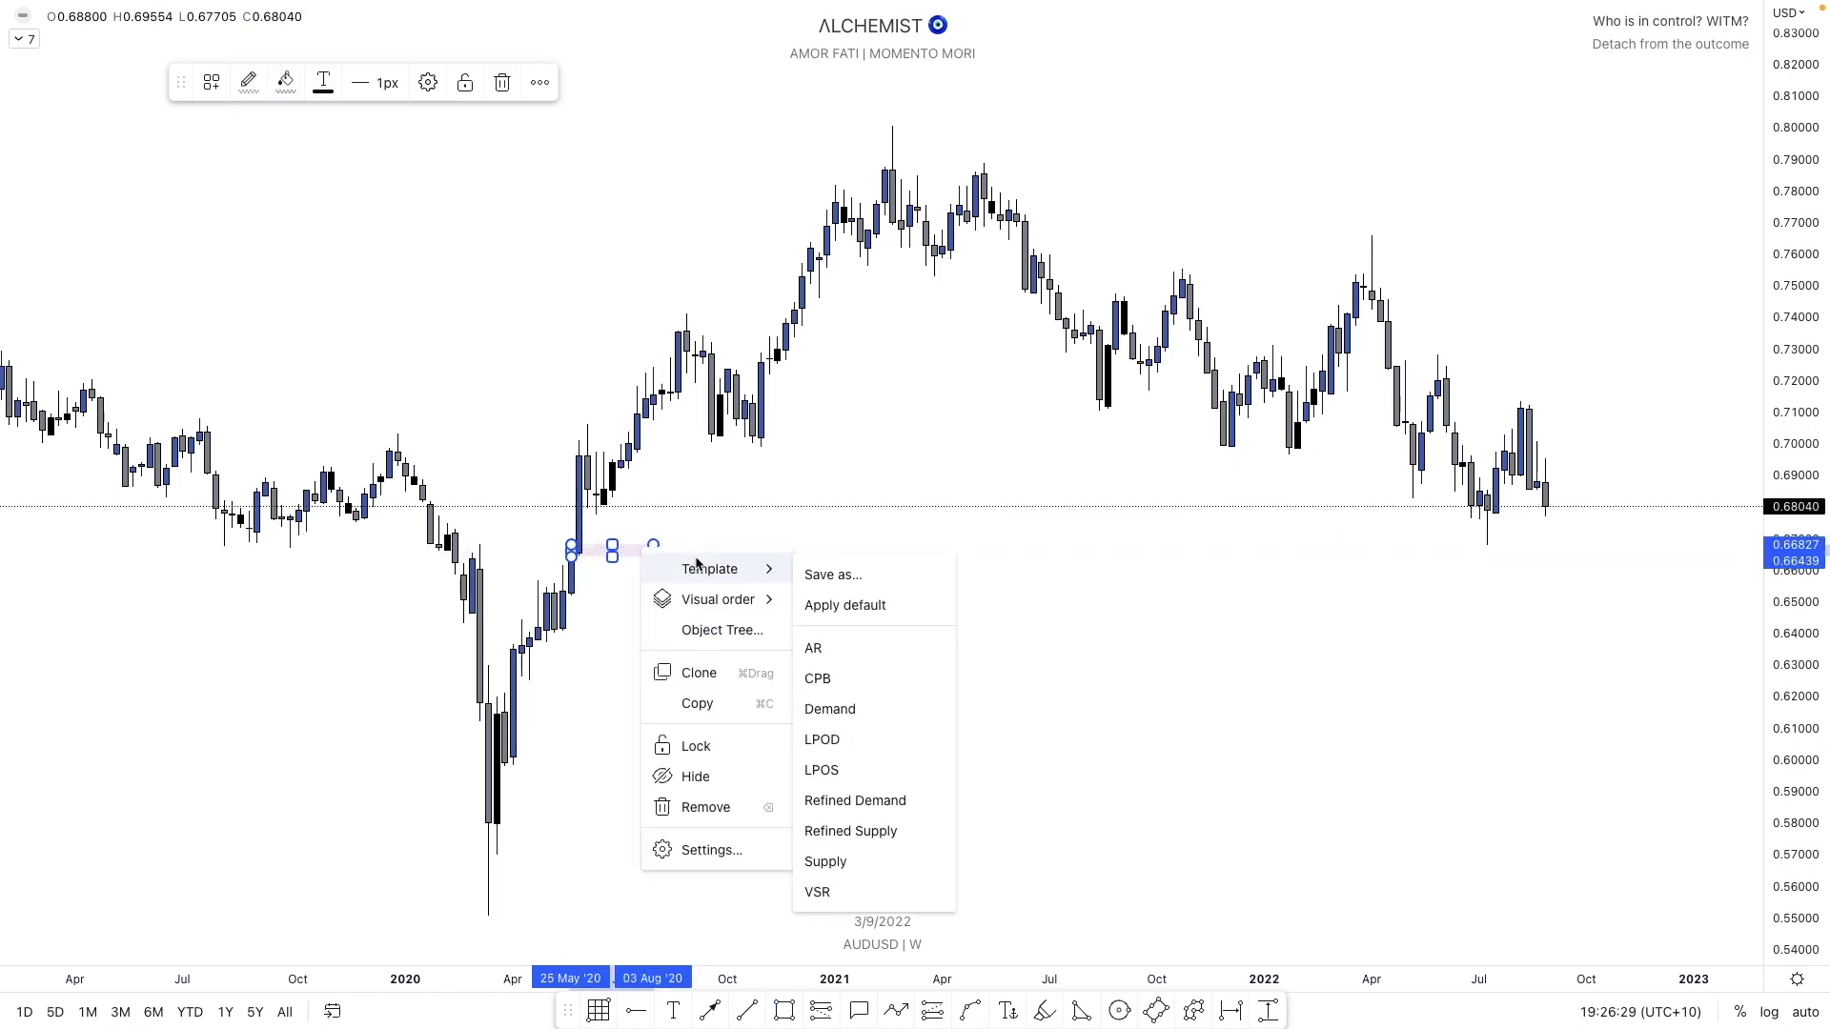
left_click(843, 708)
left_click_drag(654, 550, 1493, 520)
left_click(1512, 585)
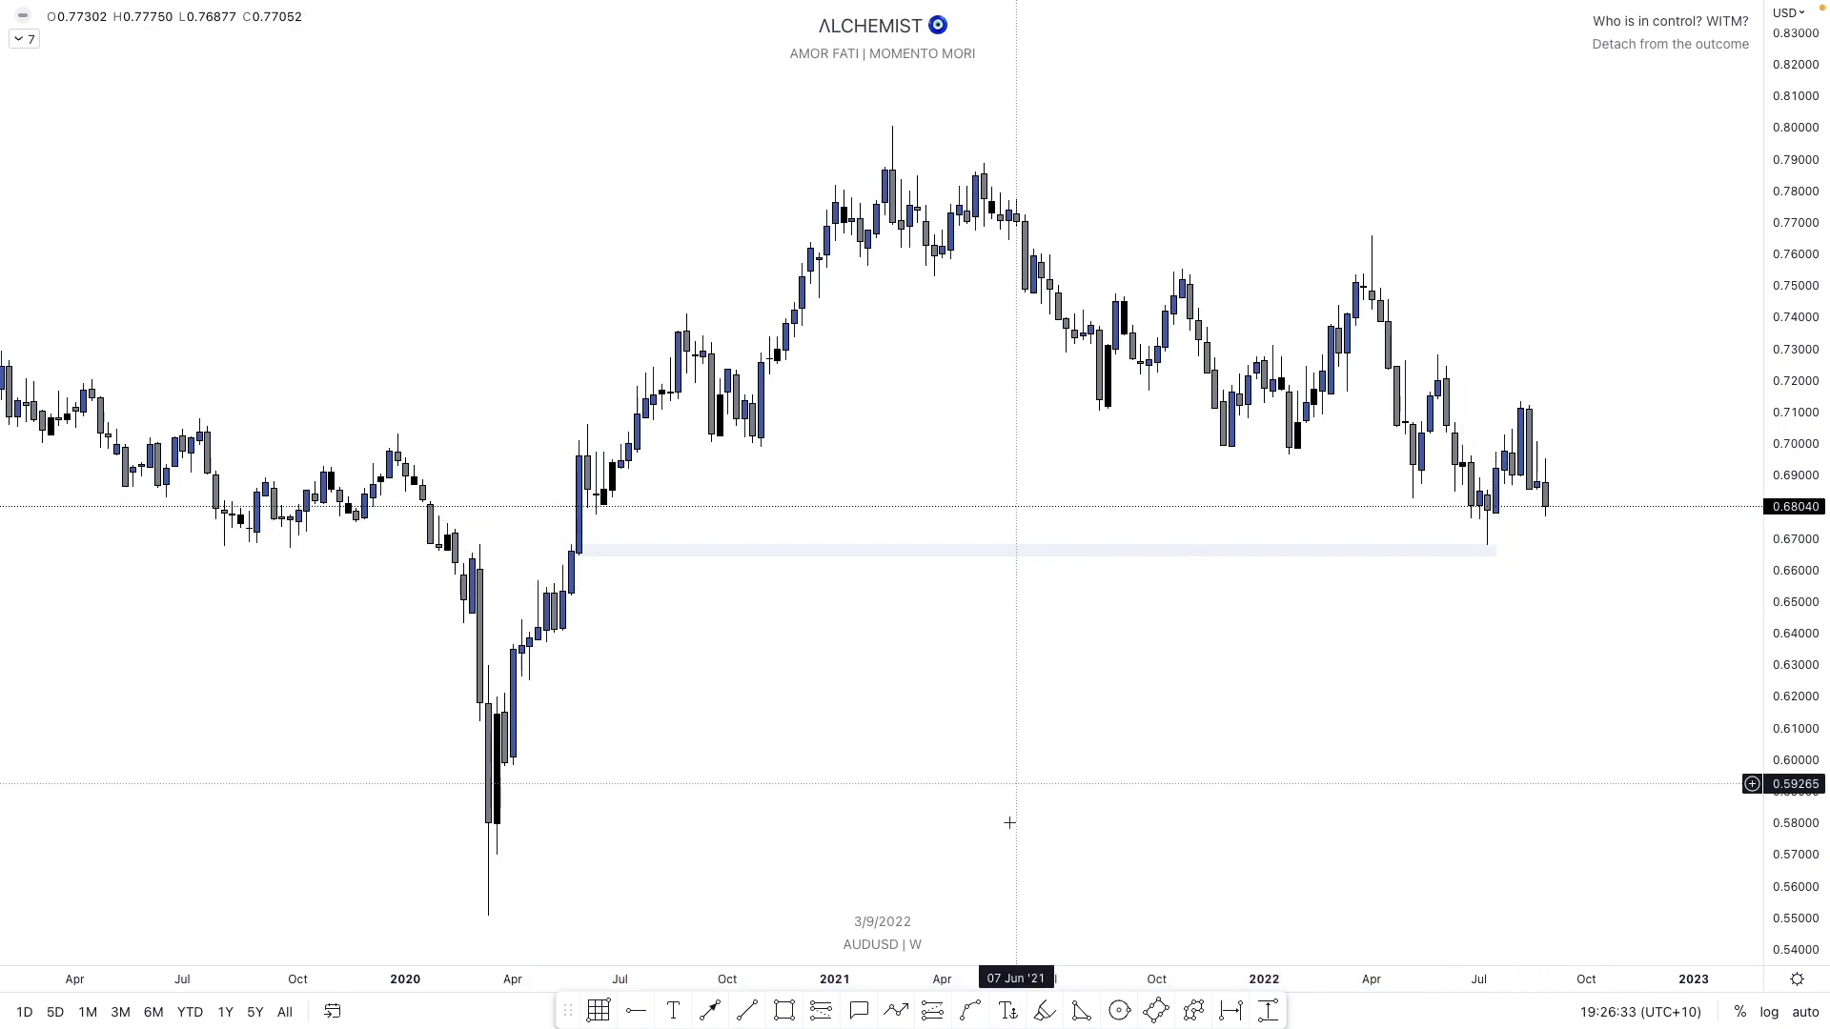
- Draw a rectangle over the 30 May '22 weekly swing high with its upper edge at 0.72825, extending to 19 Dec '22, and apply the Supply template
left_click(784, 1011)
left_click(1437, 400)
left_click(1447, 366)
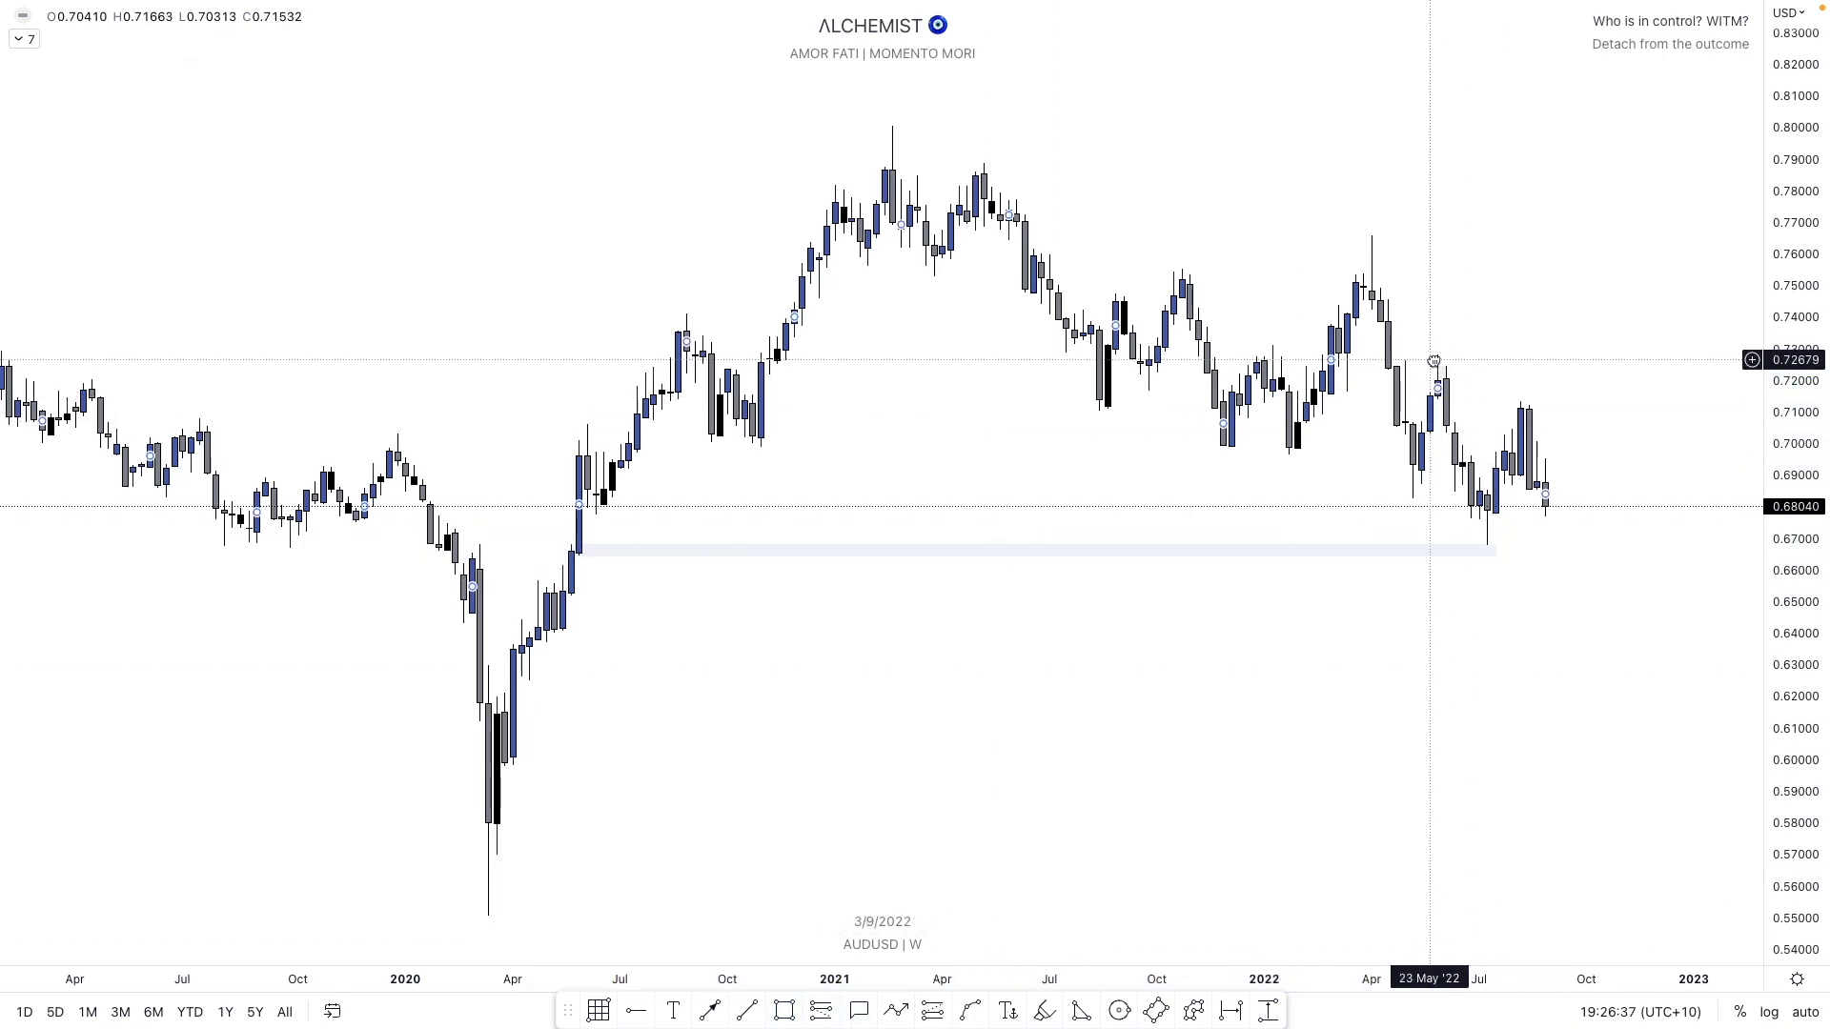
left_click_drag(1440, 367, 1678, 382)
right_click(1677, 382)
mouse_move(1715, 397)
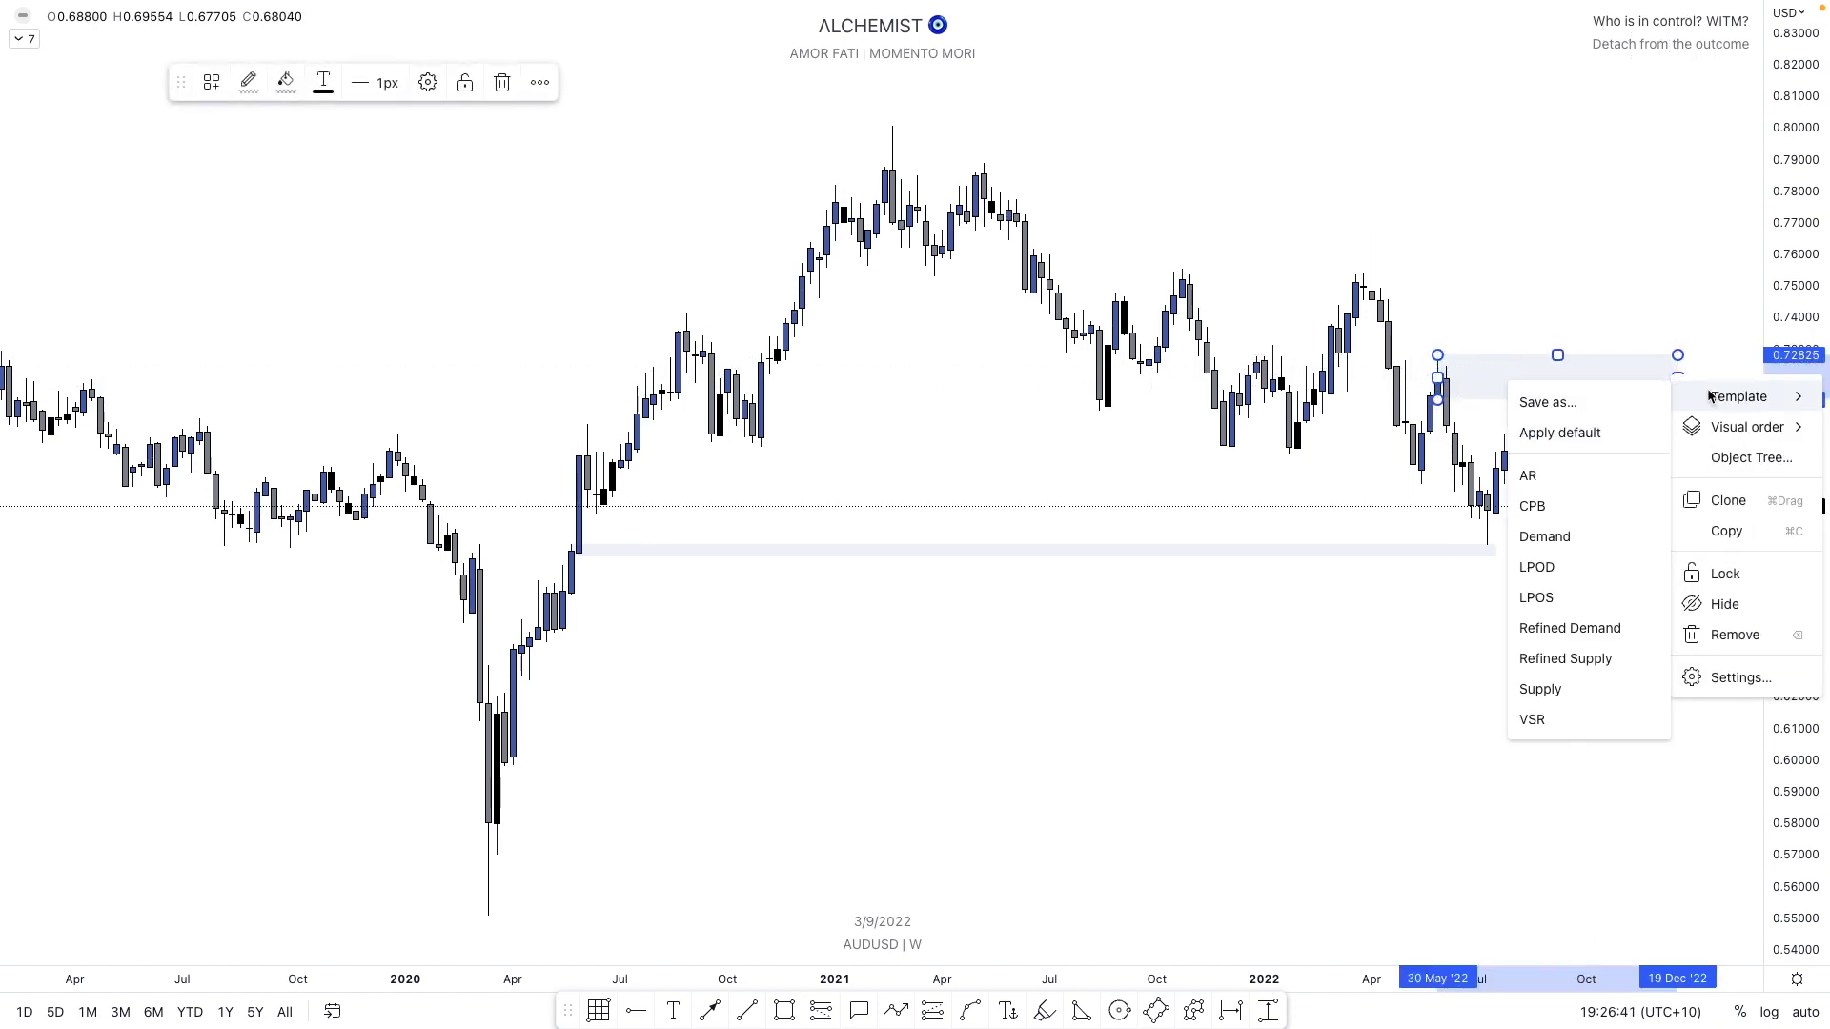
left_click(1573, 689)
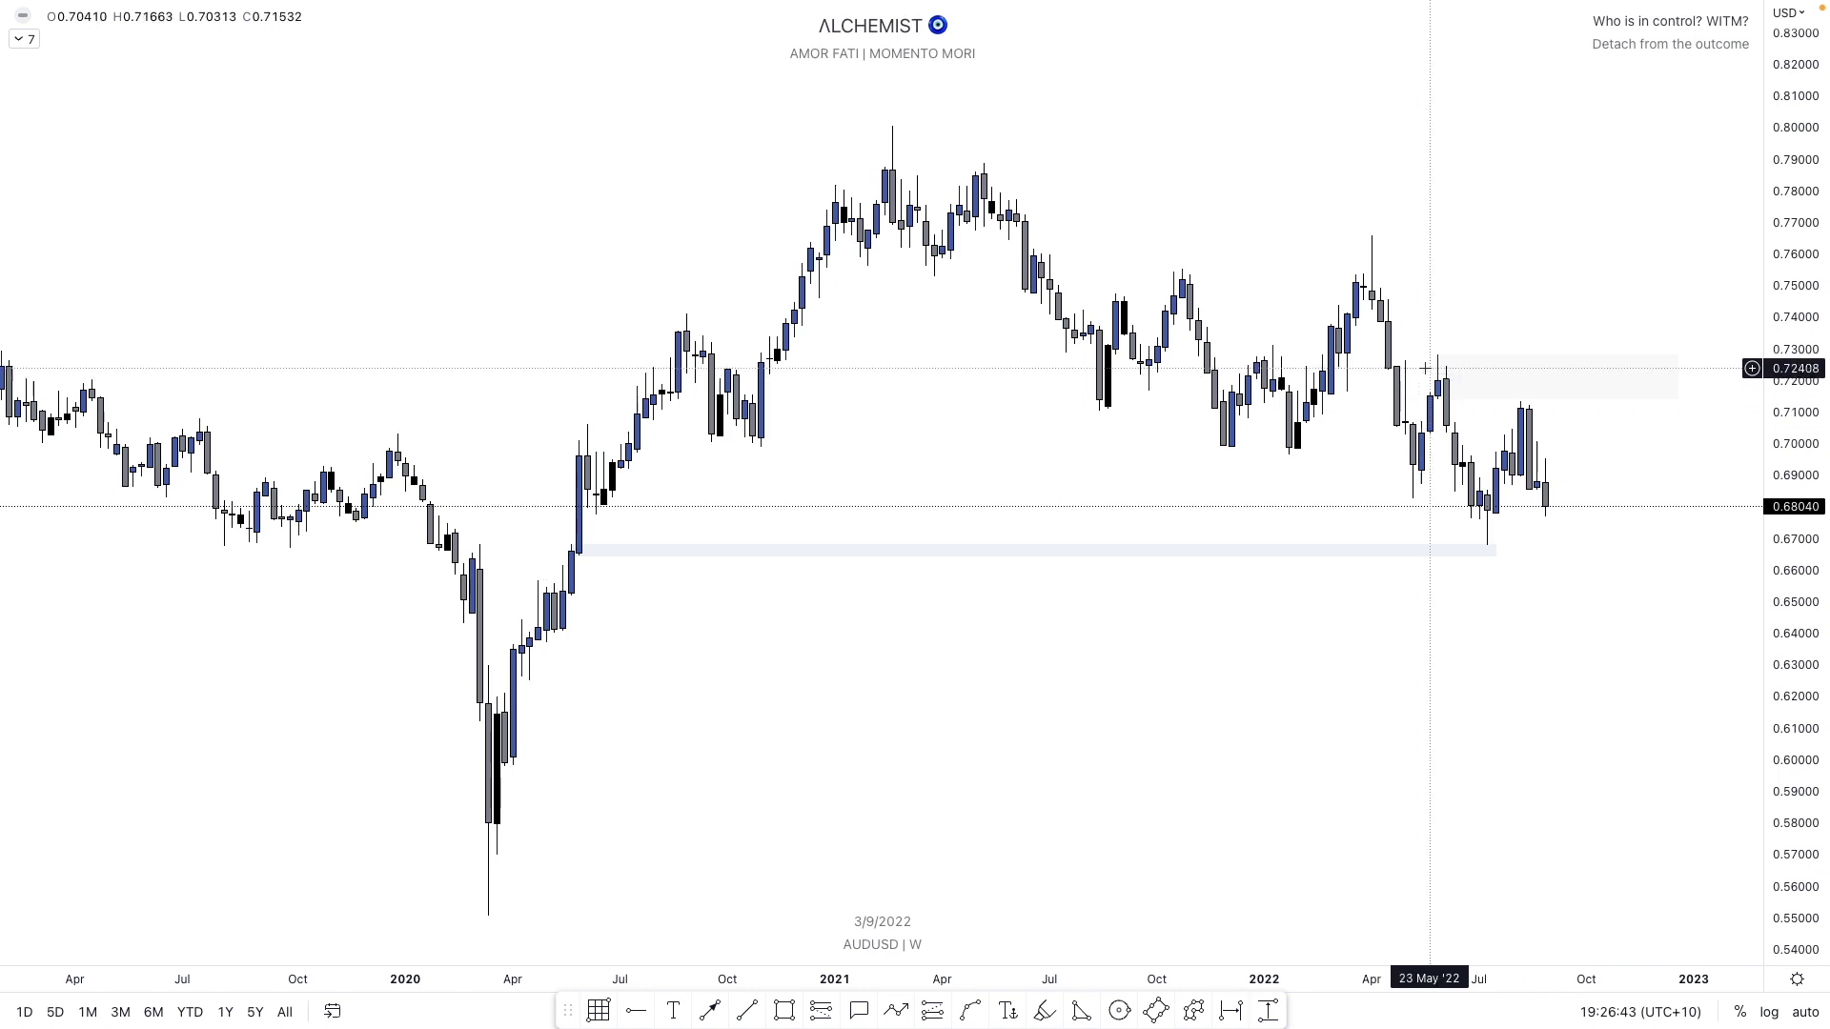
- Draw a trend line from the May 2022 weekly low to the candle that breaks it, and delete that line
left_click(747, 1012)
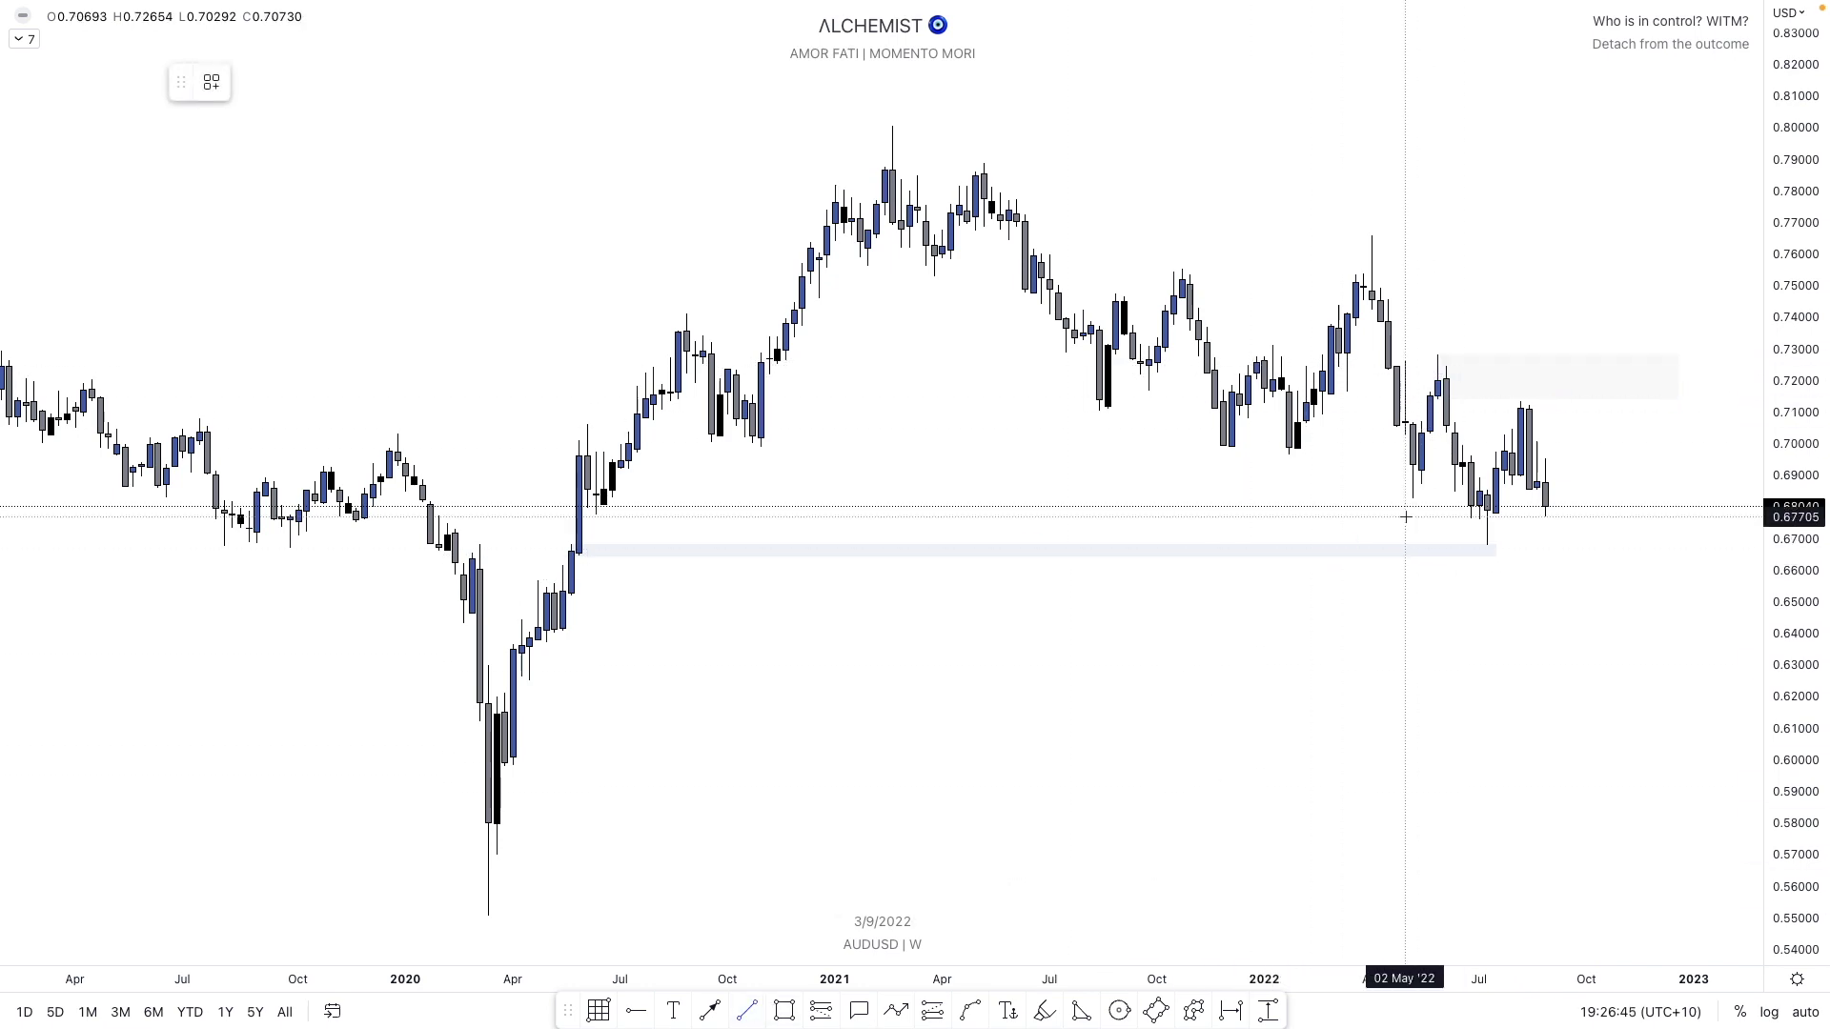
left_click(1414, 513)
left_click(1471, 499, "shift")
left_click(1474, 629)
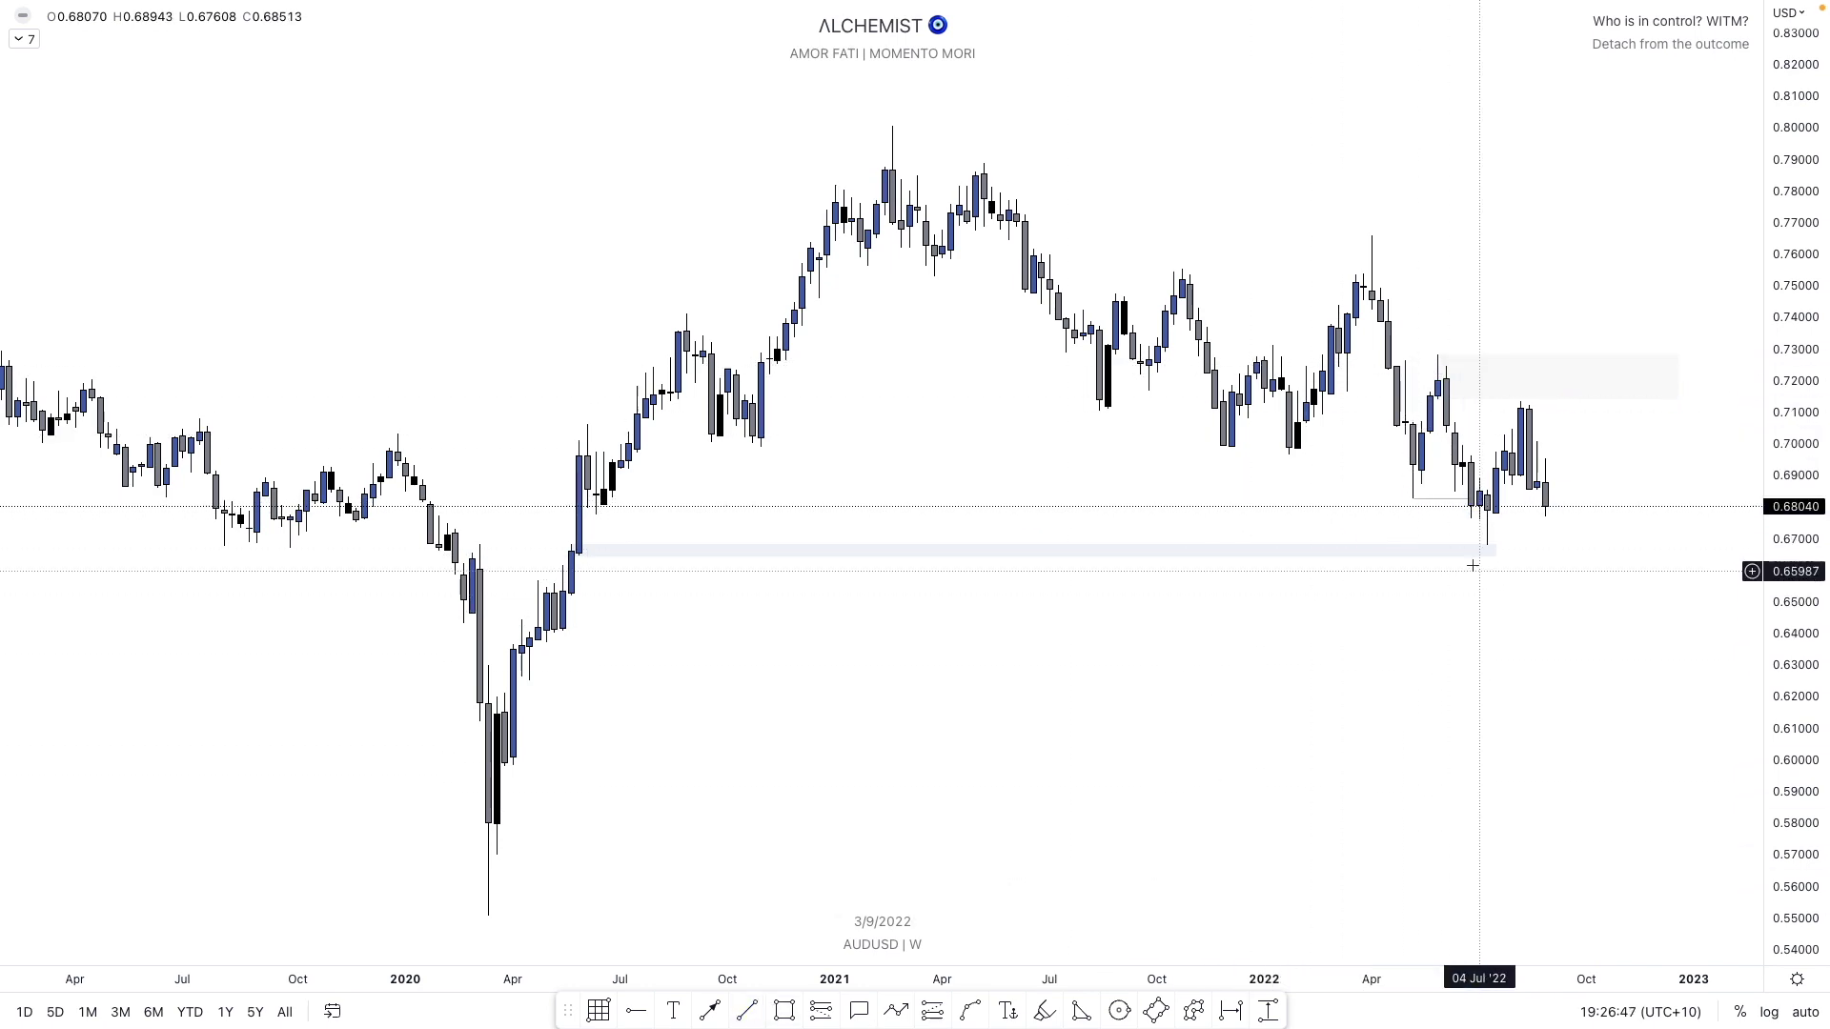
left_click(1469, 500)
key("Delete")
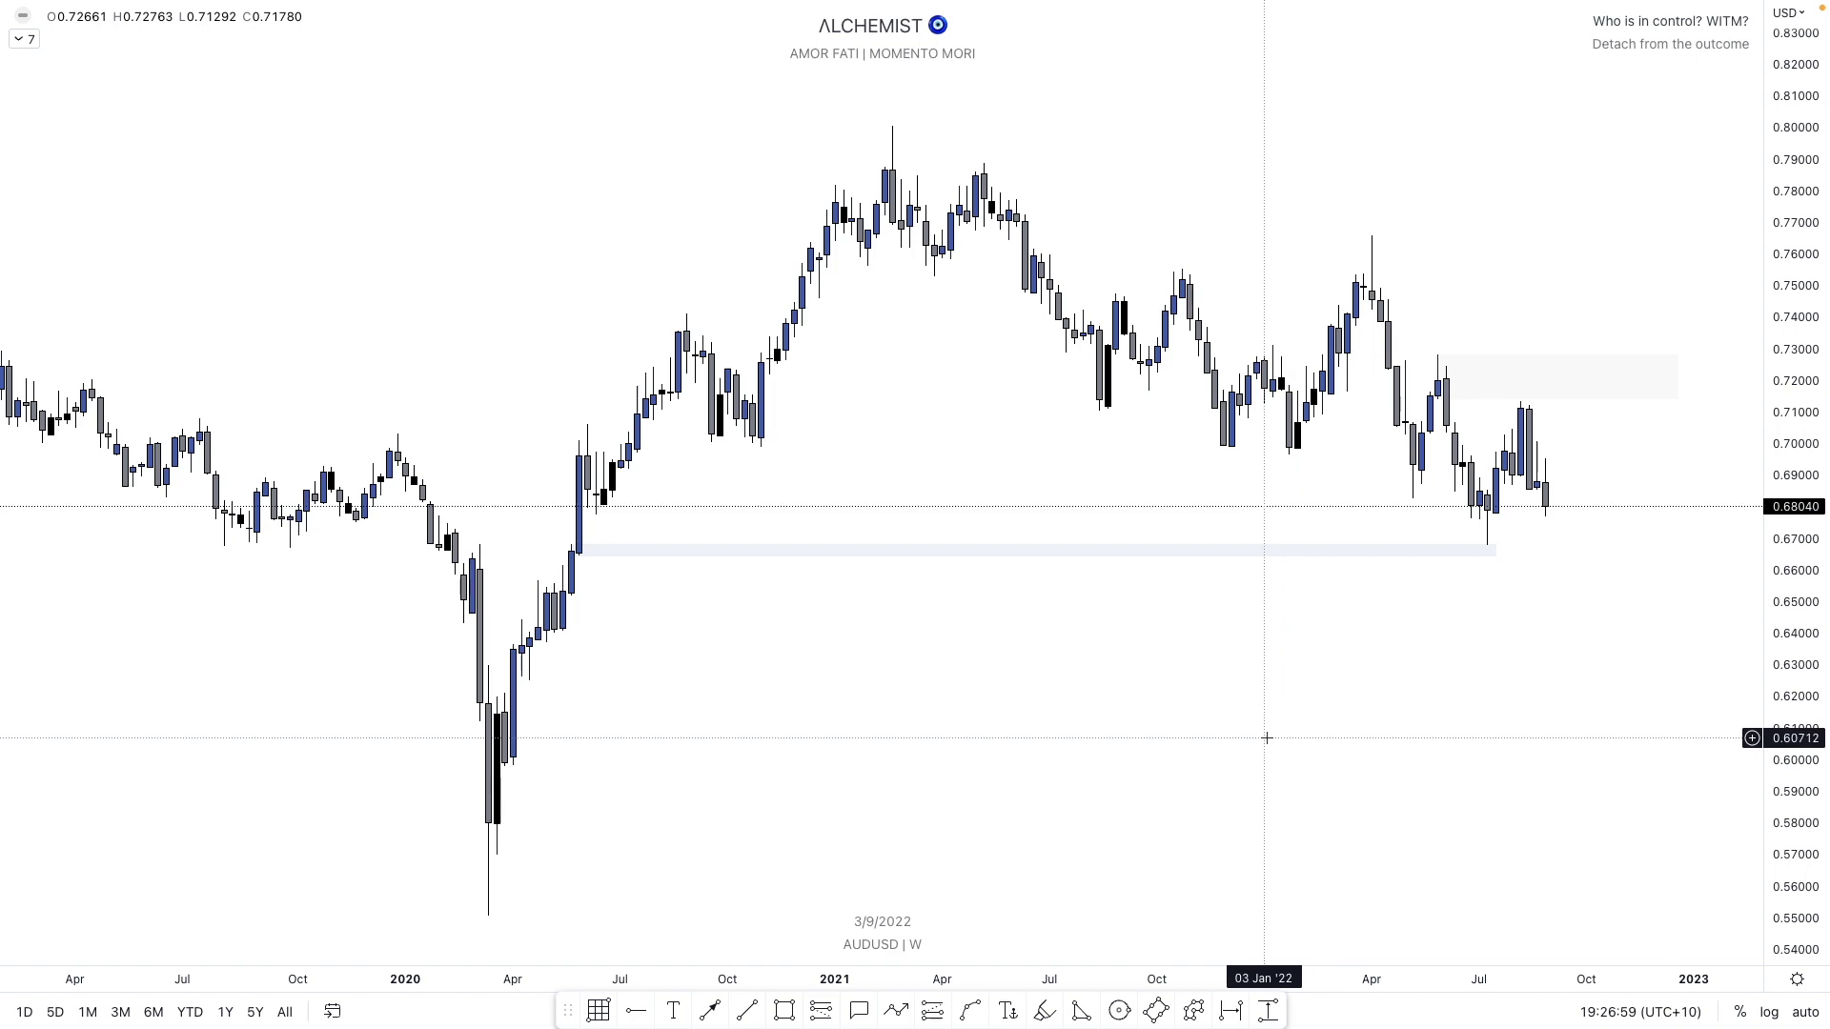
- Switch the chart to the daily timeframe and enlarge the most recent price action
type("1D")
key("Return")
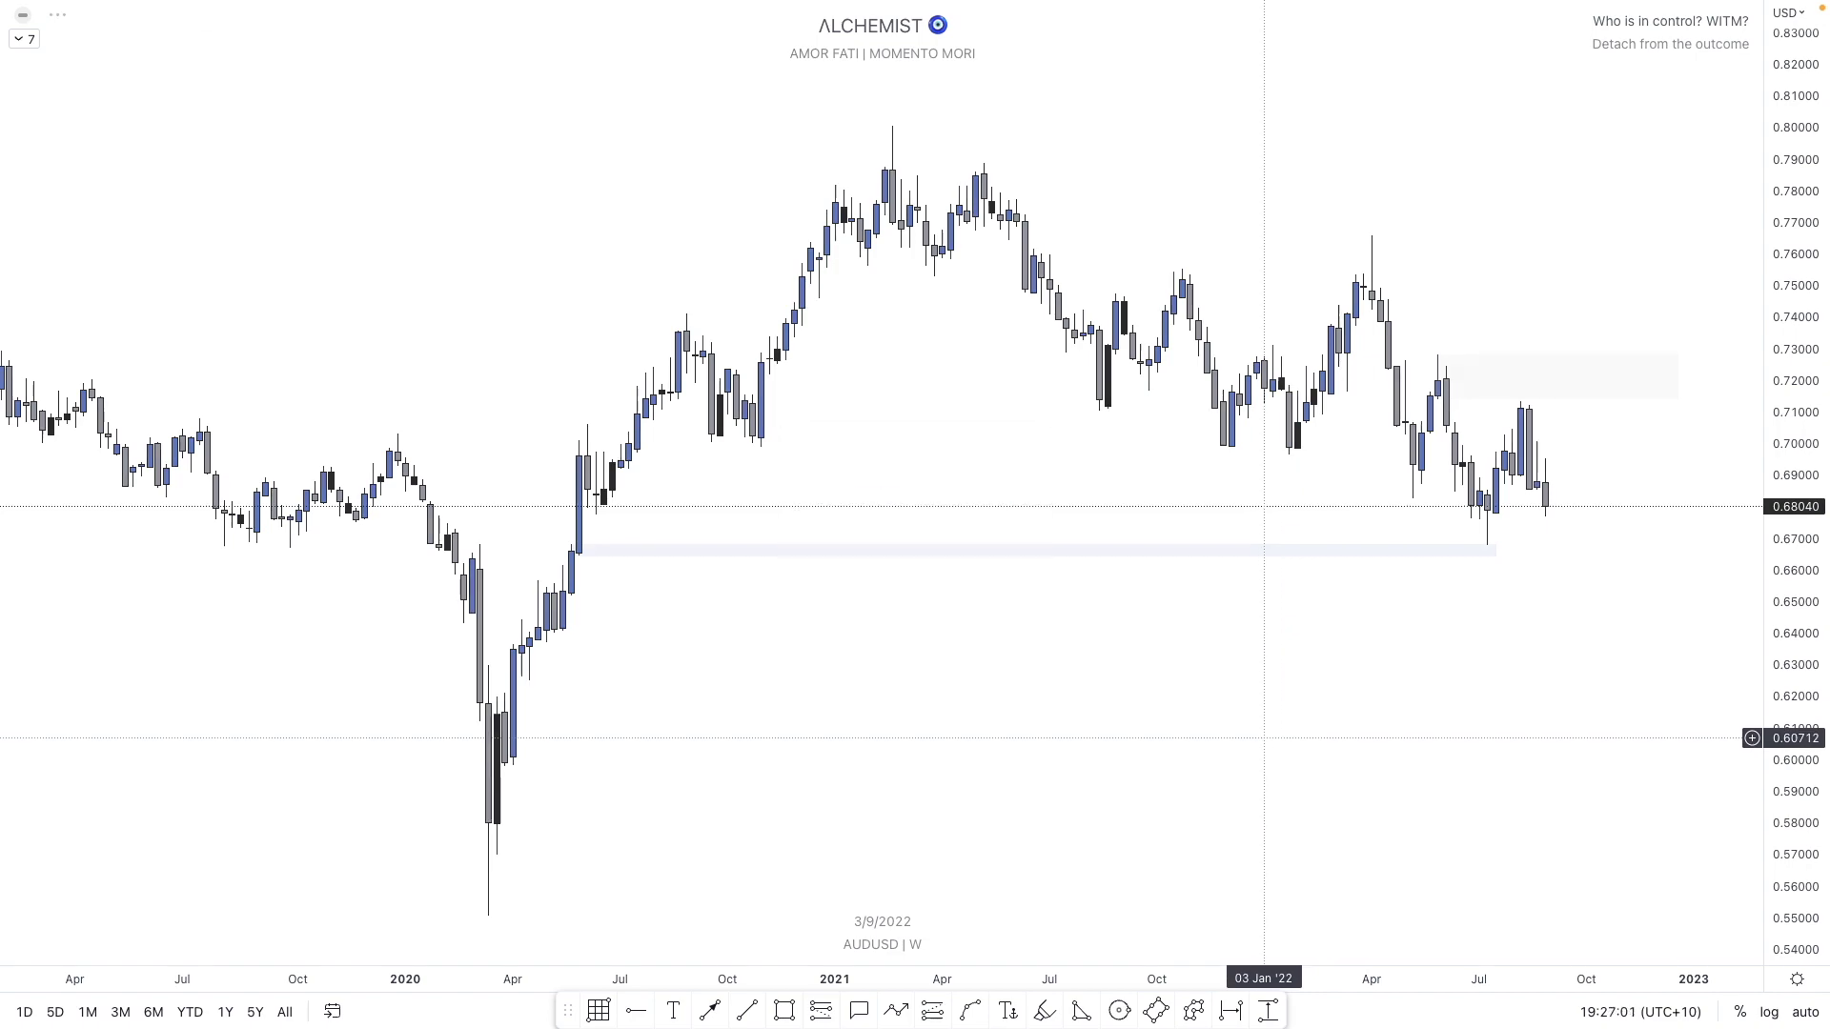
scroll(1661, 748, "up", 5)
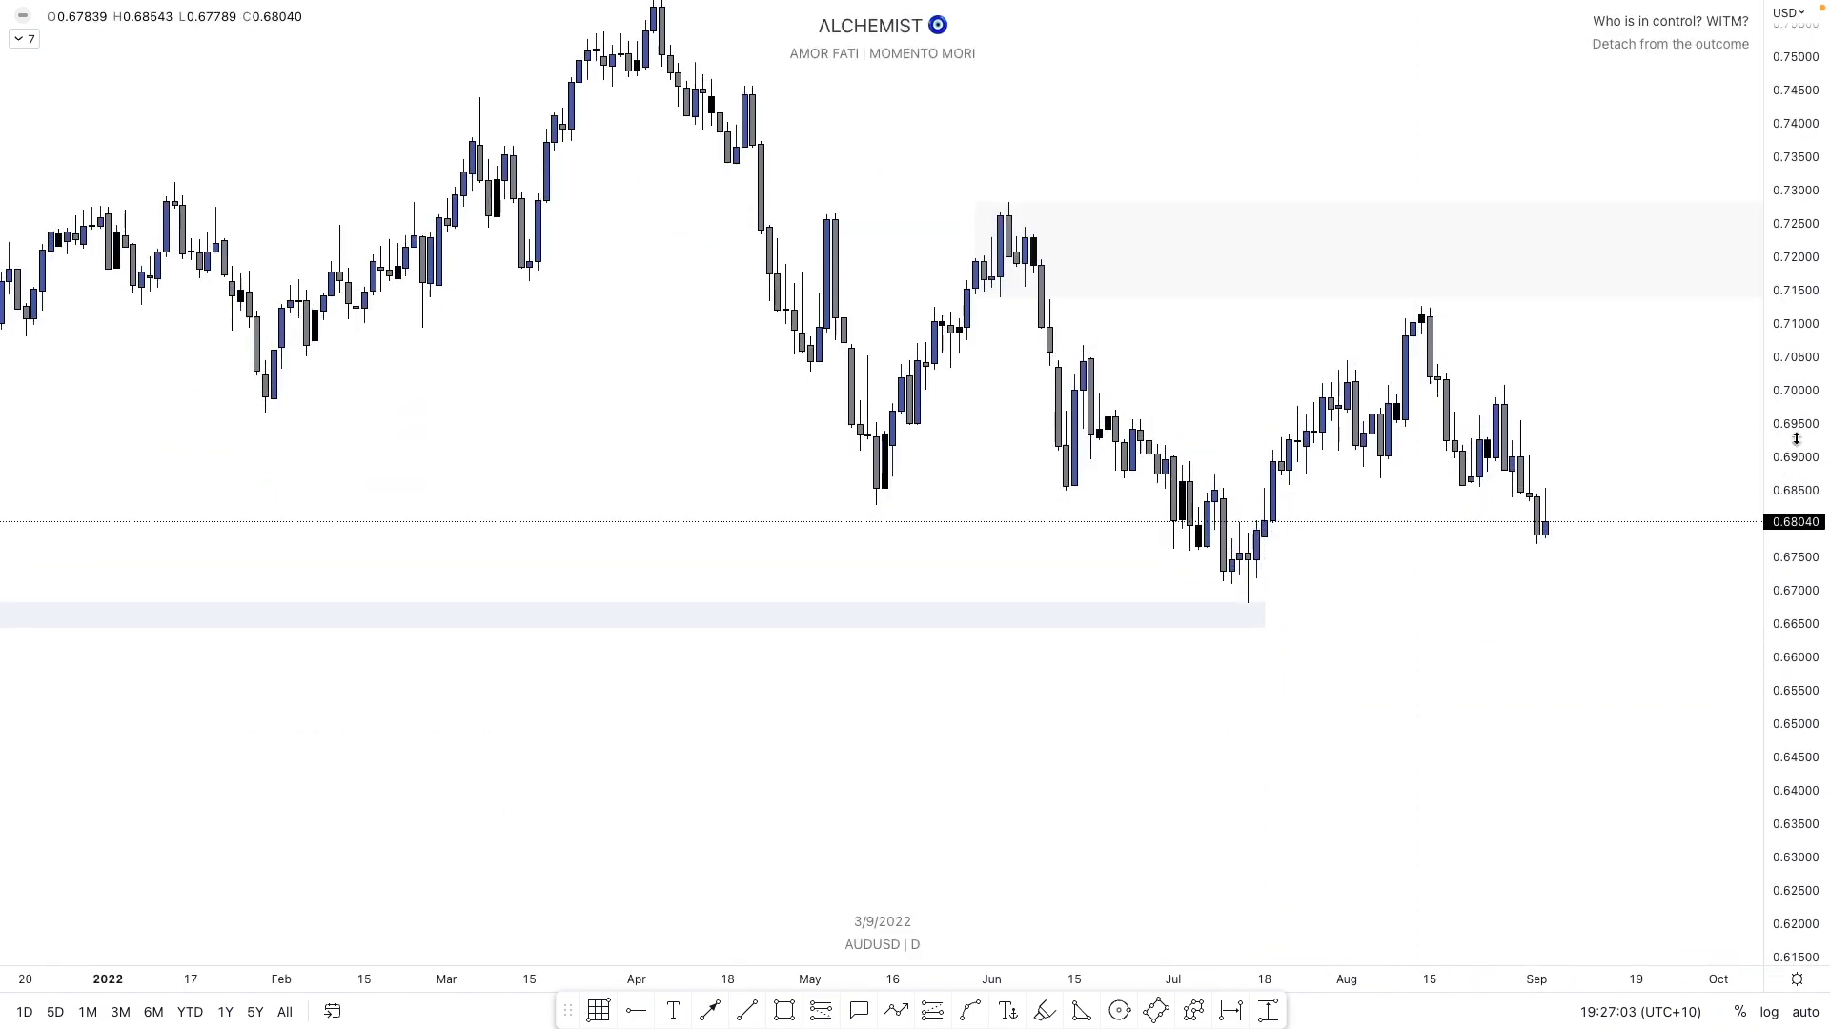
left_click_drag(1781, 660, 1782, 448)
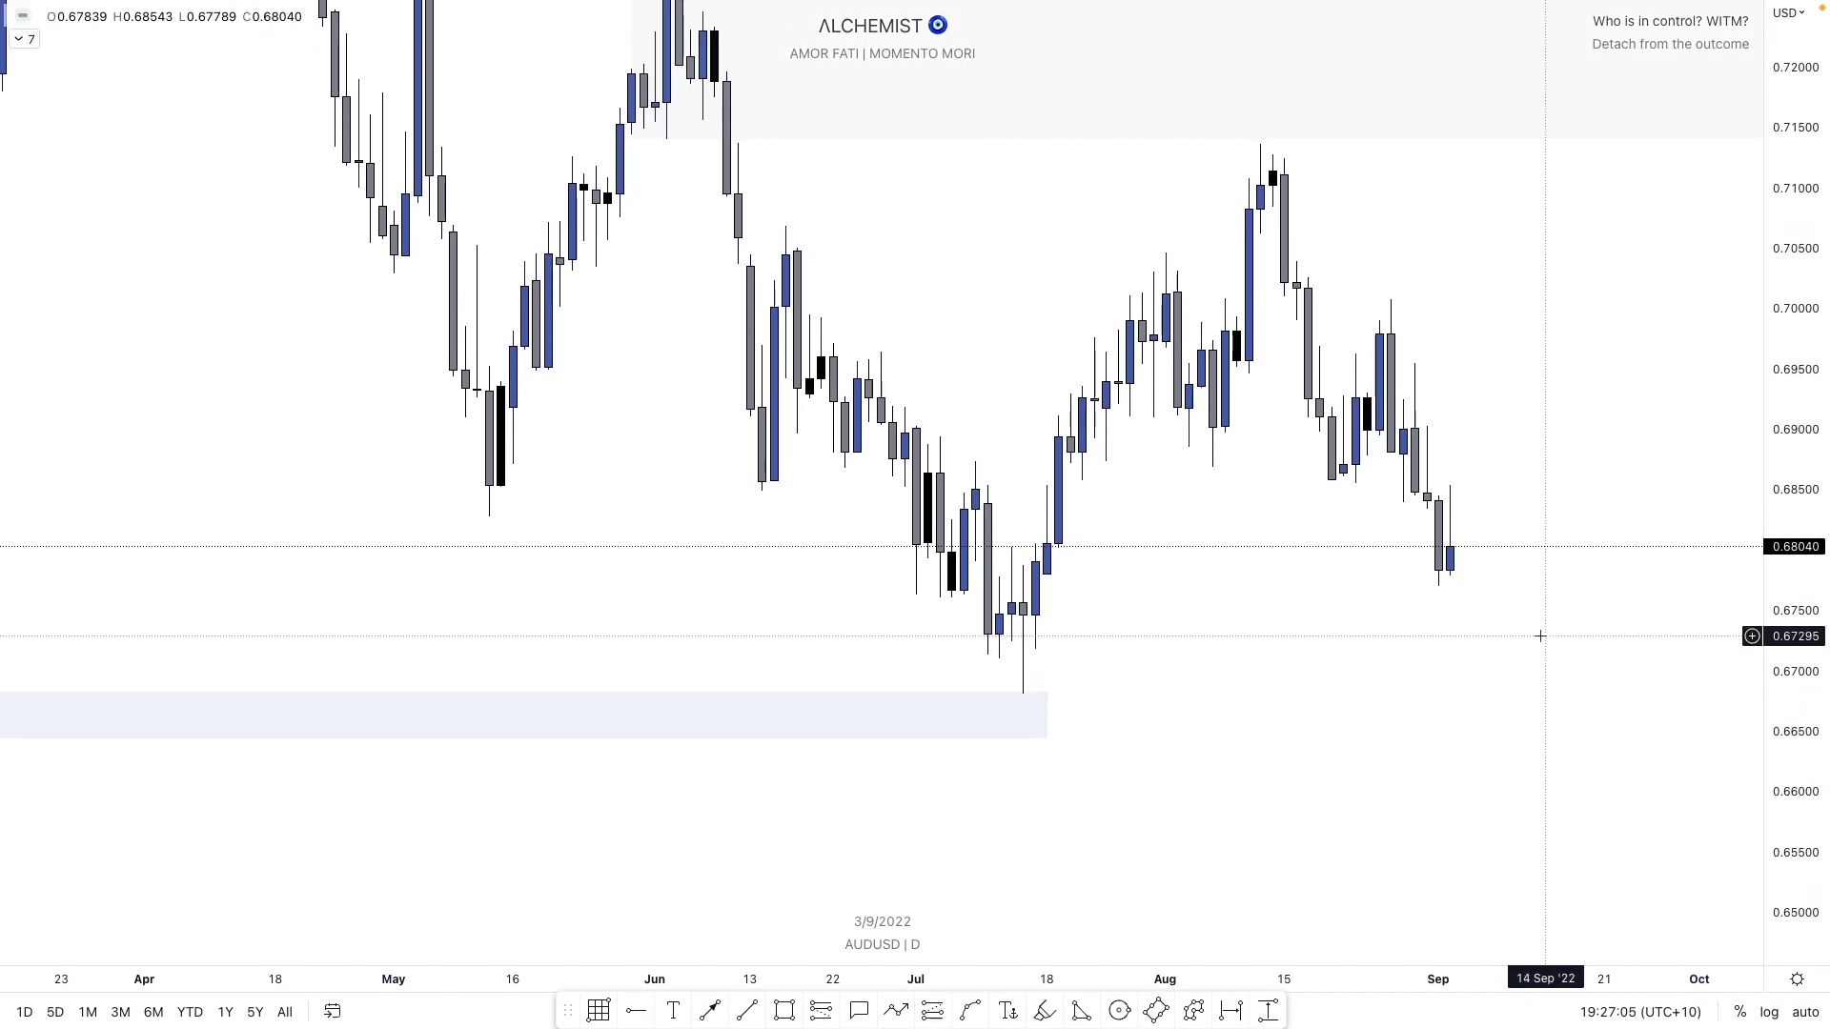
scroll(1544, 633, "up", 1)
- Mark the break of the 29 Aug '22 low with a trend line to the 01 Sep '22 candle using the Daily BOS template
left_click(748, 1012)
left_click(1383, 505)
left_click(1420, 515)
right_click(1419, 519)
mouse_move(1463, 572)
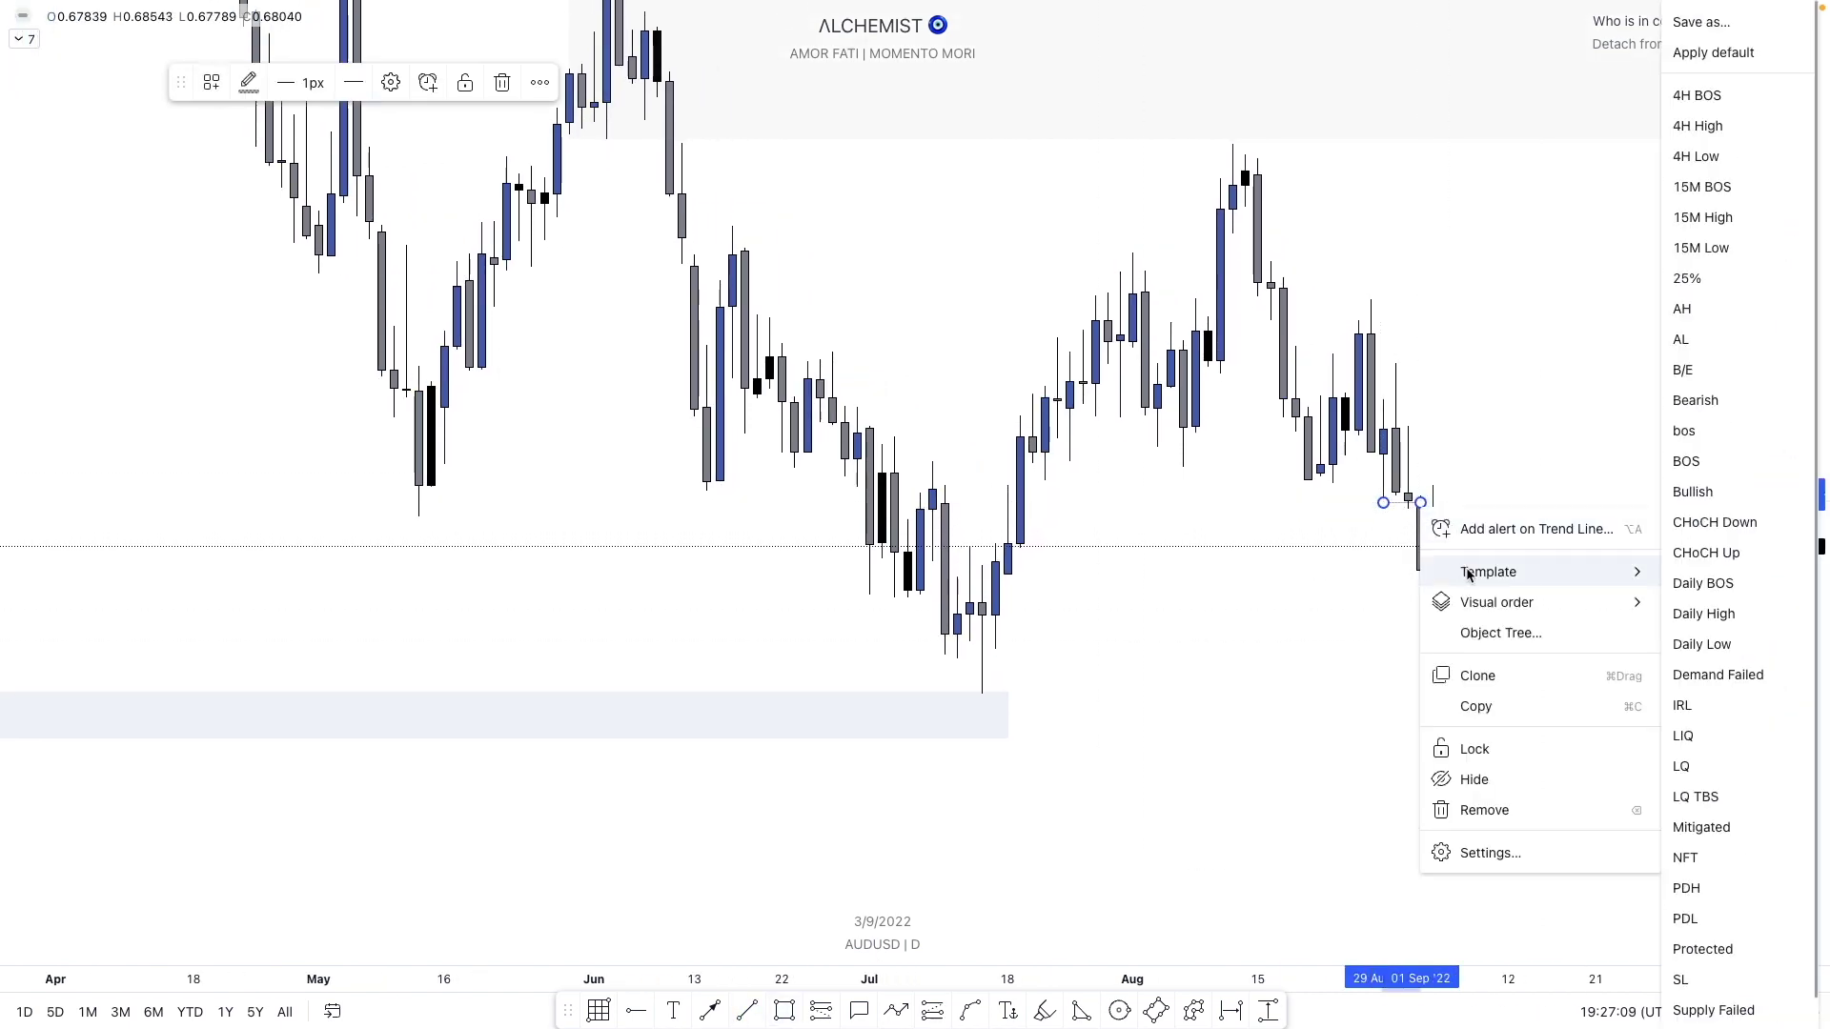
left_click(1716, 584)
- Draw a trend line at 0.69554 from the 30 Aug '22 high to 27 Sep '22 and apply the Daily High template
left_click(747, 1009)
left_click(1396, 363)
left_click(1650, 372)
right_click(1650, 373)
left_click(1531, 360)
right_click(1536, 363)
mouse_move(1620, 426)
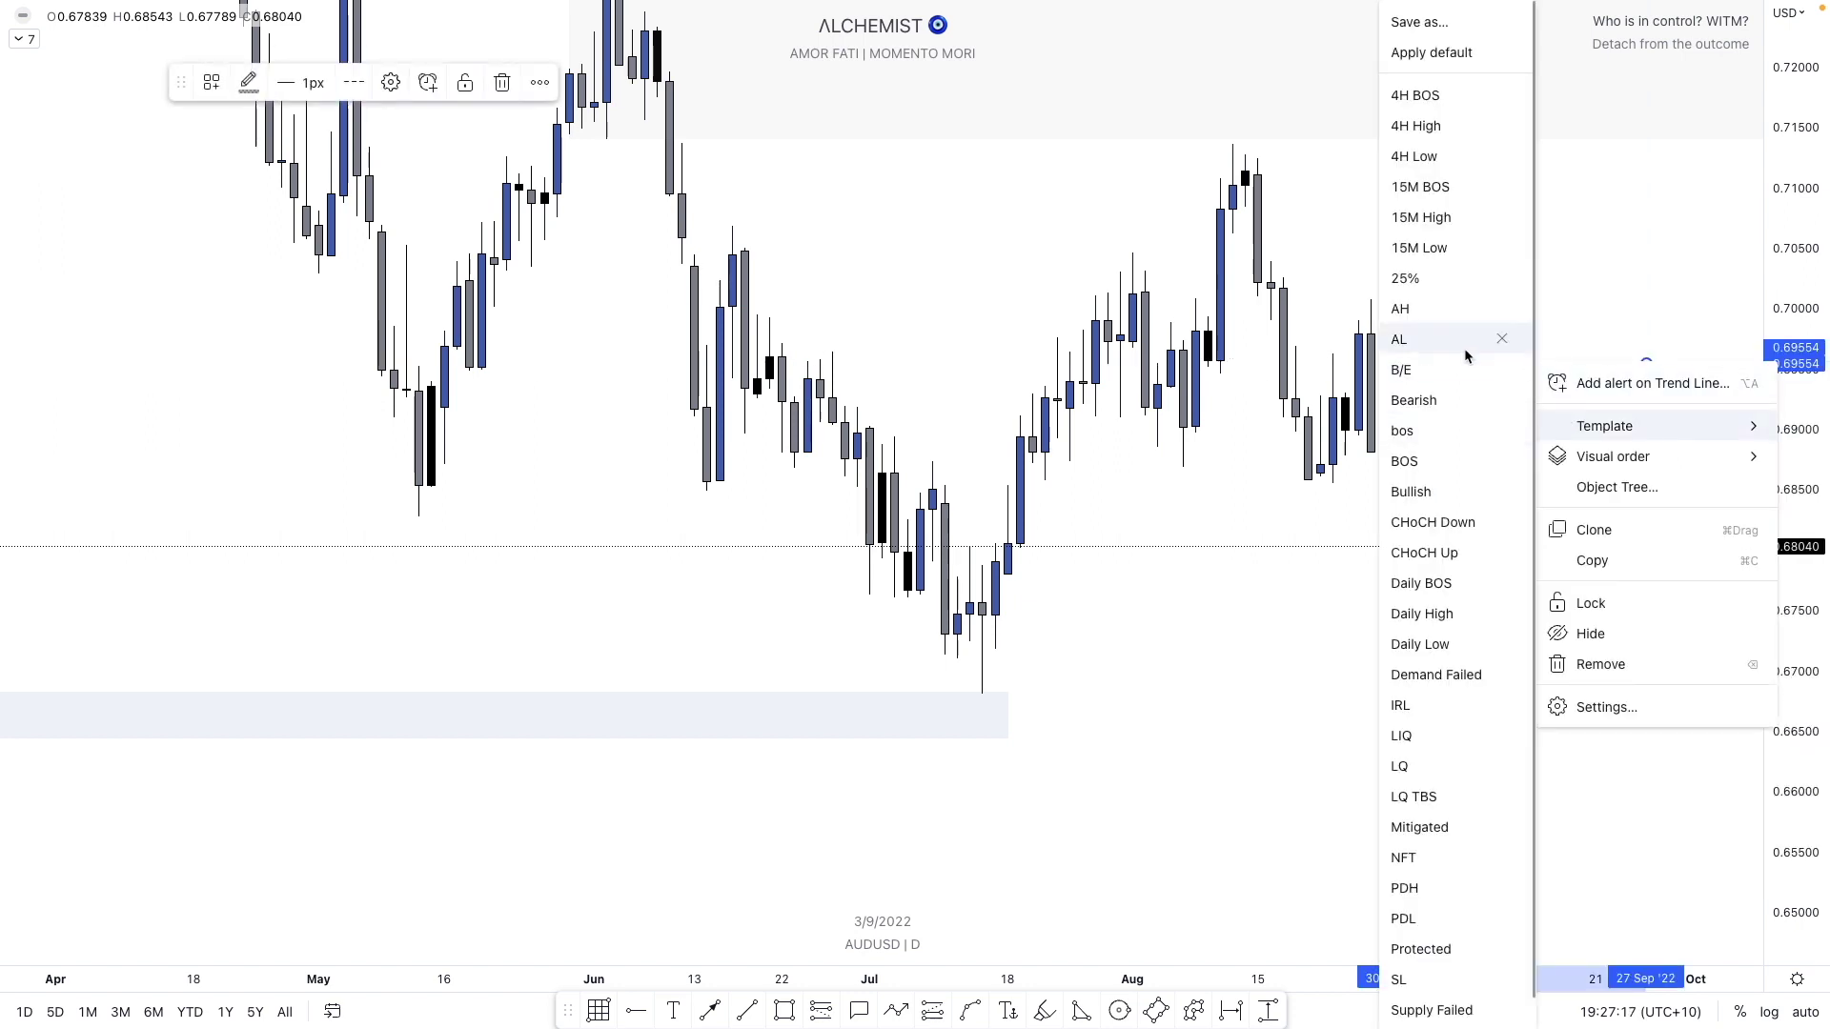
left_click(1437, 649)
left_click(1425, 564)
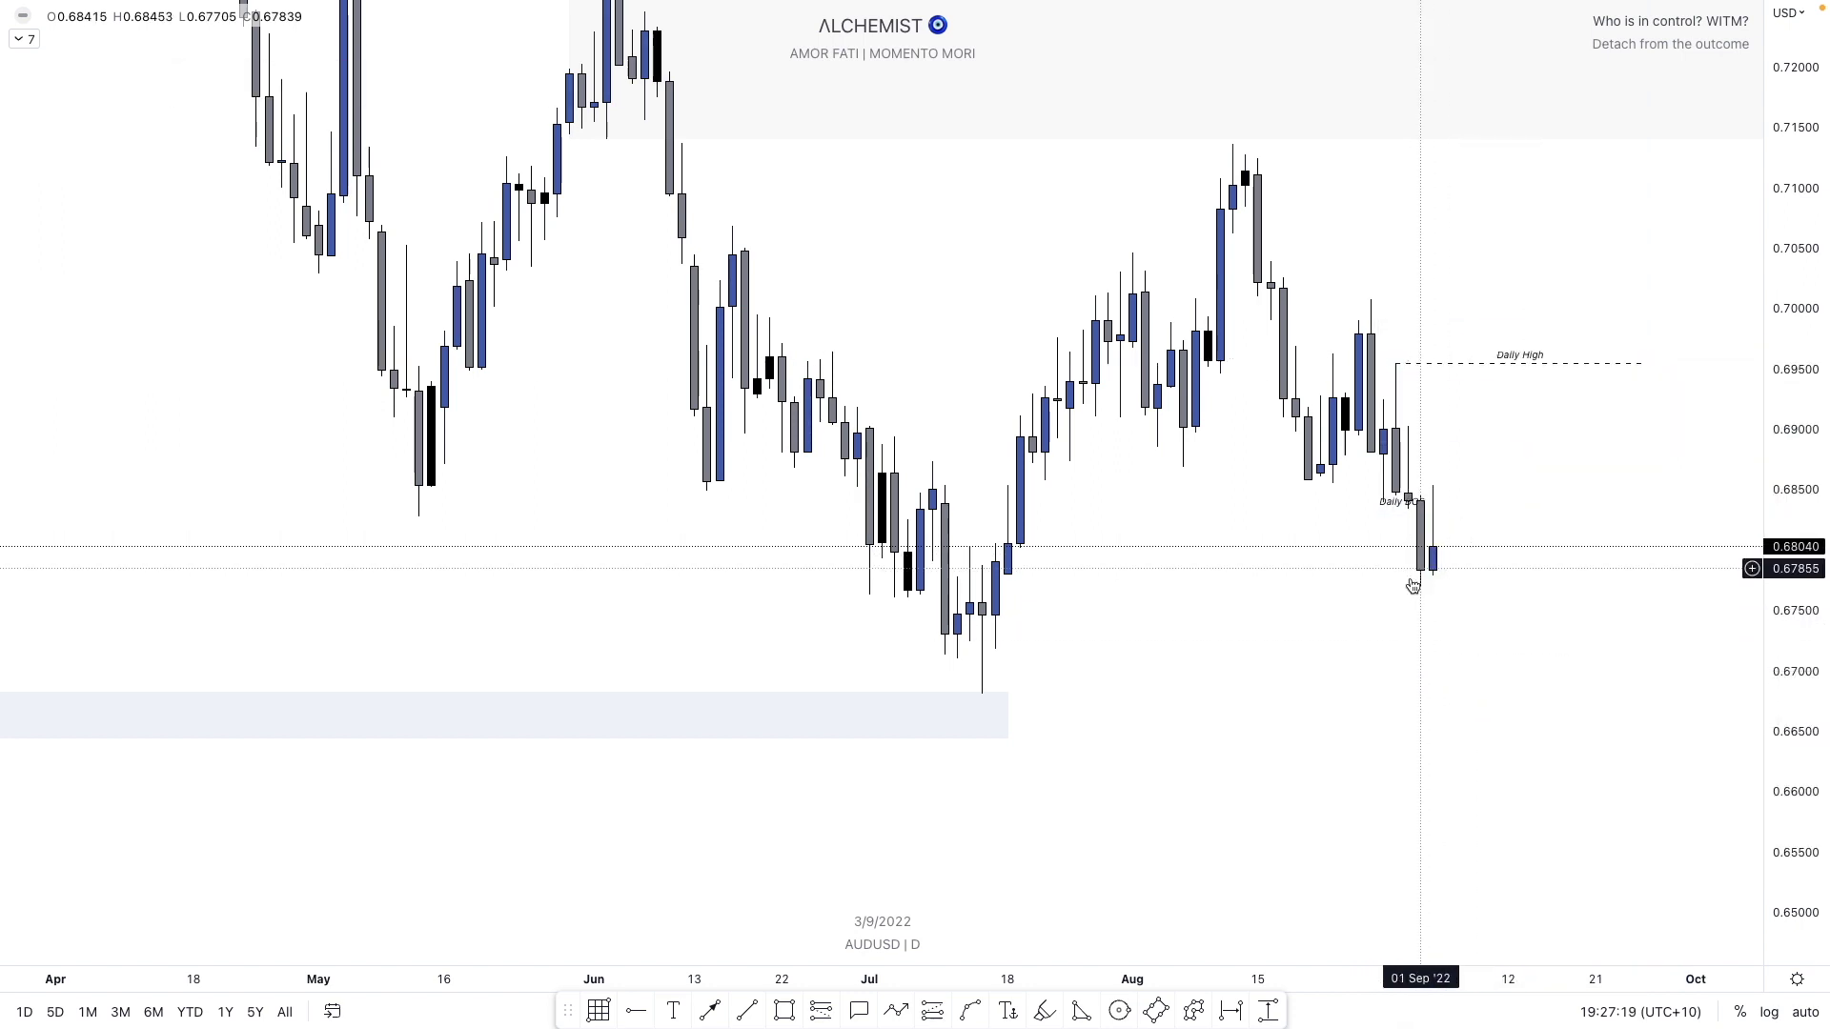
- Switch to the 240-minute timeframe and align the starts of the Daily High and Daily BOS lines with their exact swing candles
scroll(1450, 601, "right", 5)
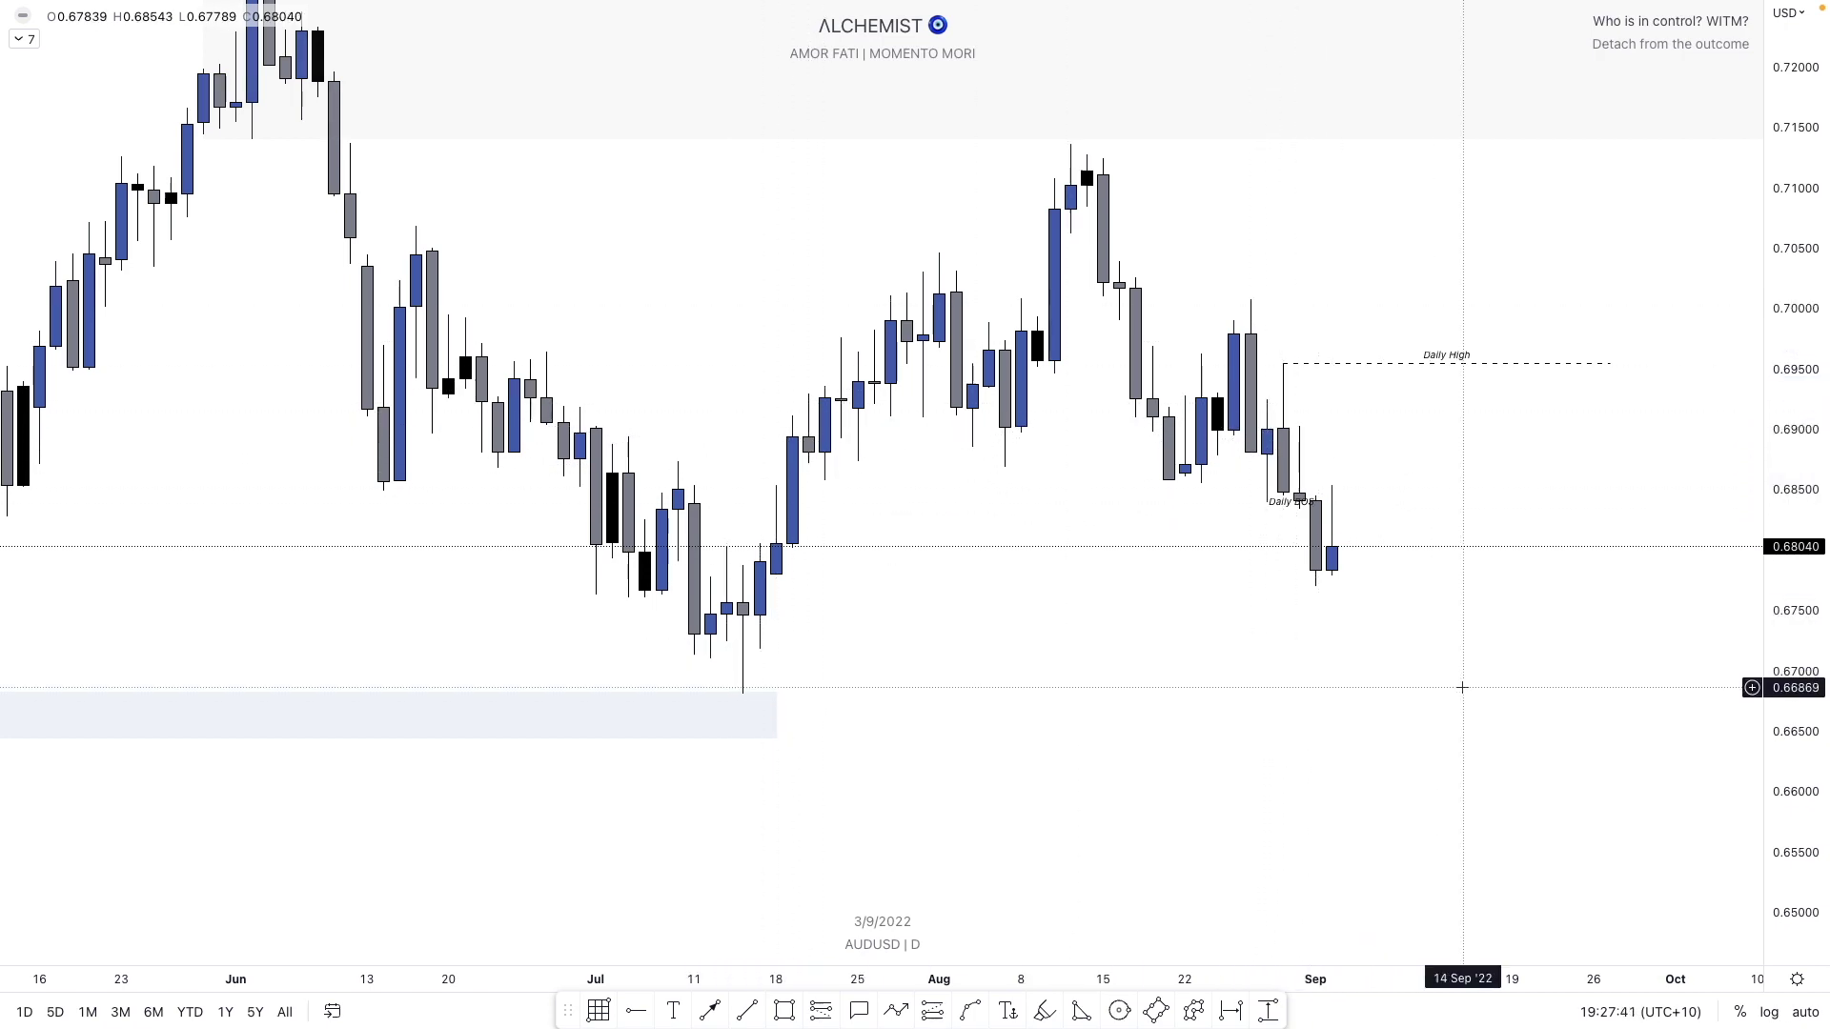
type("240")
key("Return")
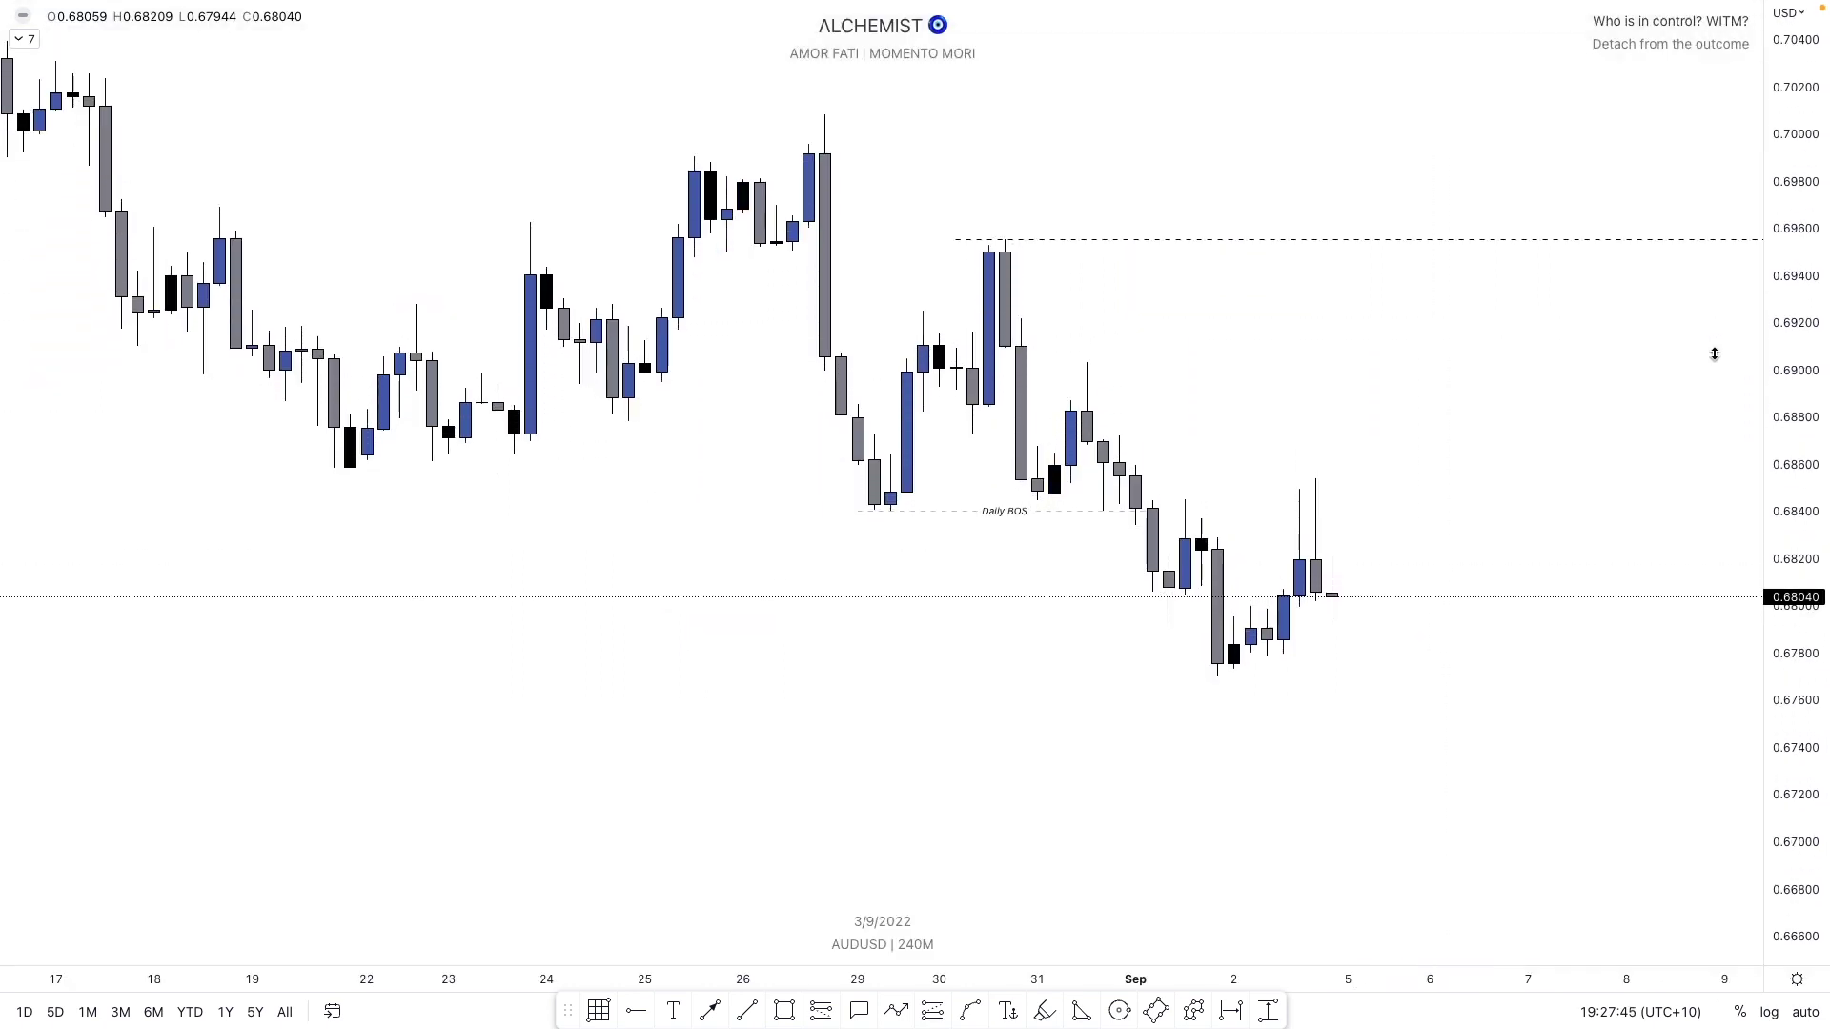
left_click(954, 242)
left_click_drag(954, 241, 1005, 239)
left_click_drag(861, 512, 894, 513)
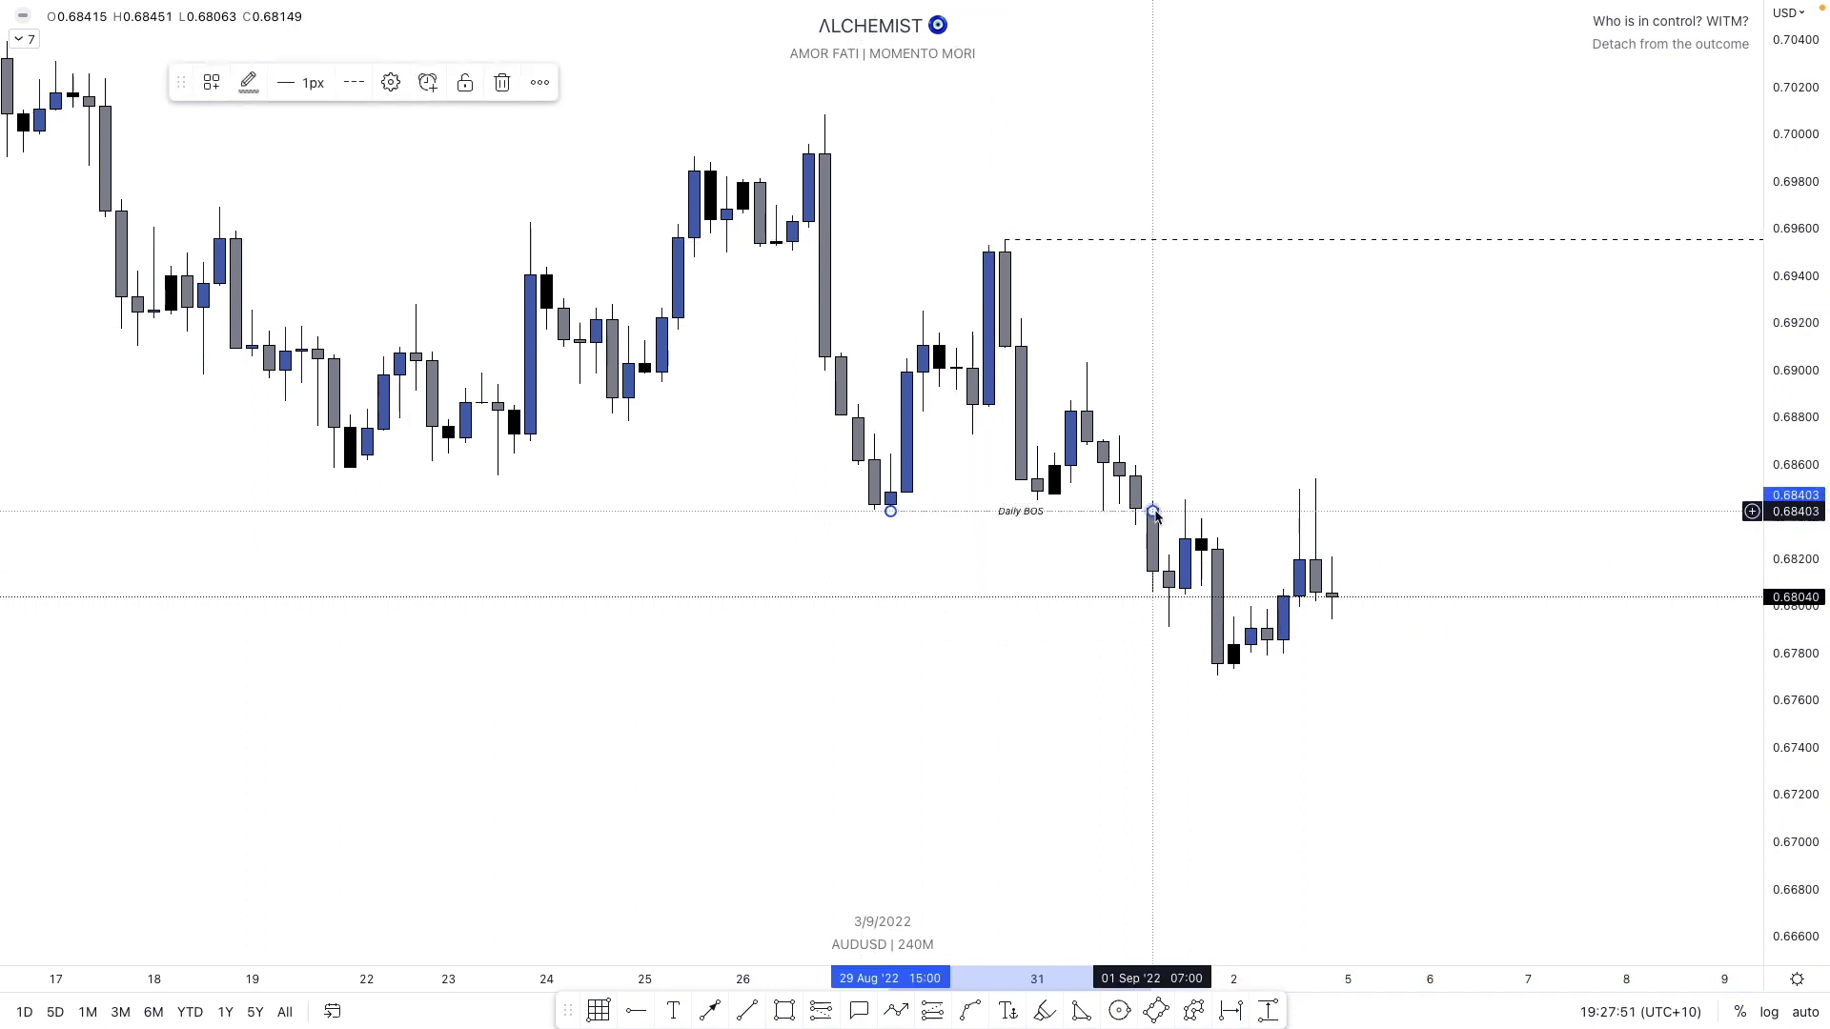
- Change the Daily BOS line's text to "Daily + 4H BOS"
double_click(1020, 513)
left_click(792, 492)
type("+ 4H BOS")
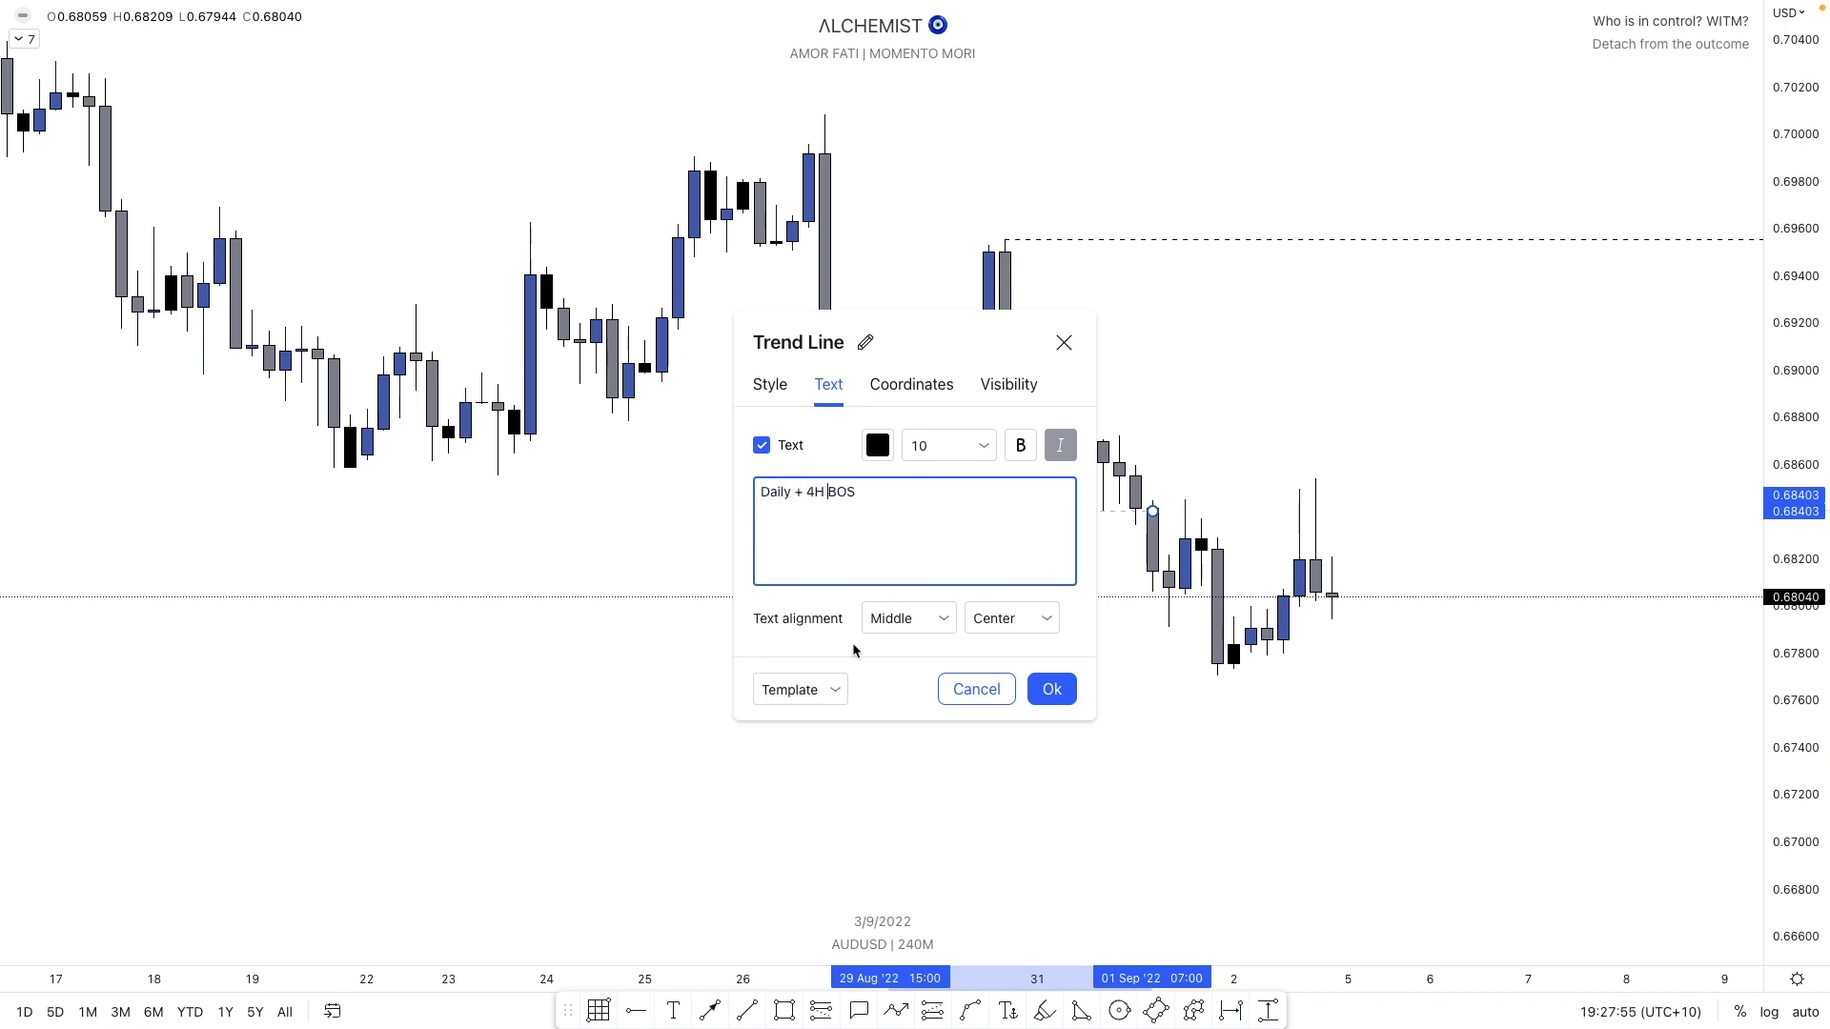
left_click(1052, 690)
- Change the Daily High line's text to "Daily + 4H High"
scroll(1237, 719, "right", 5)
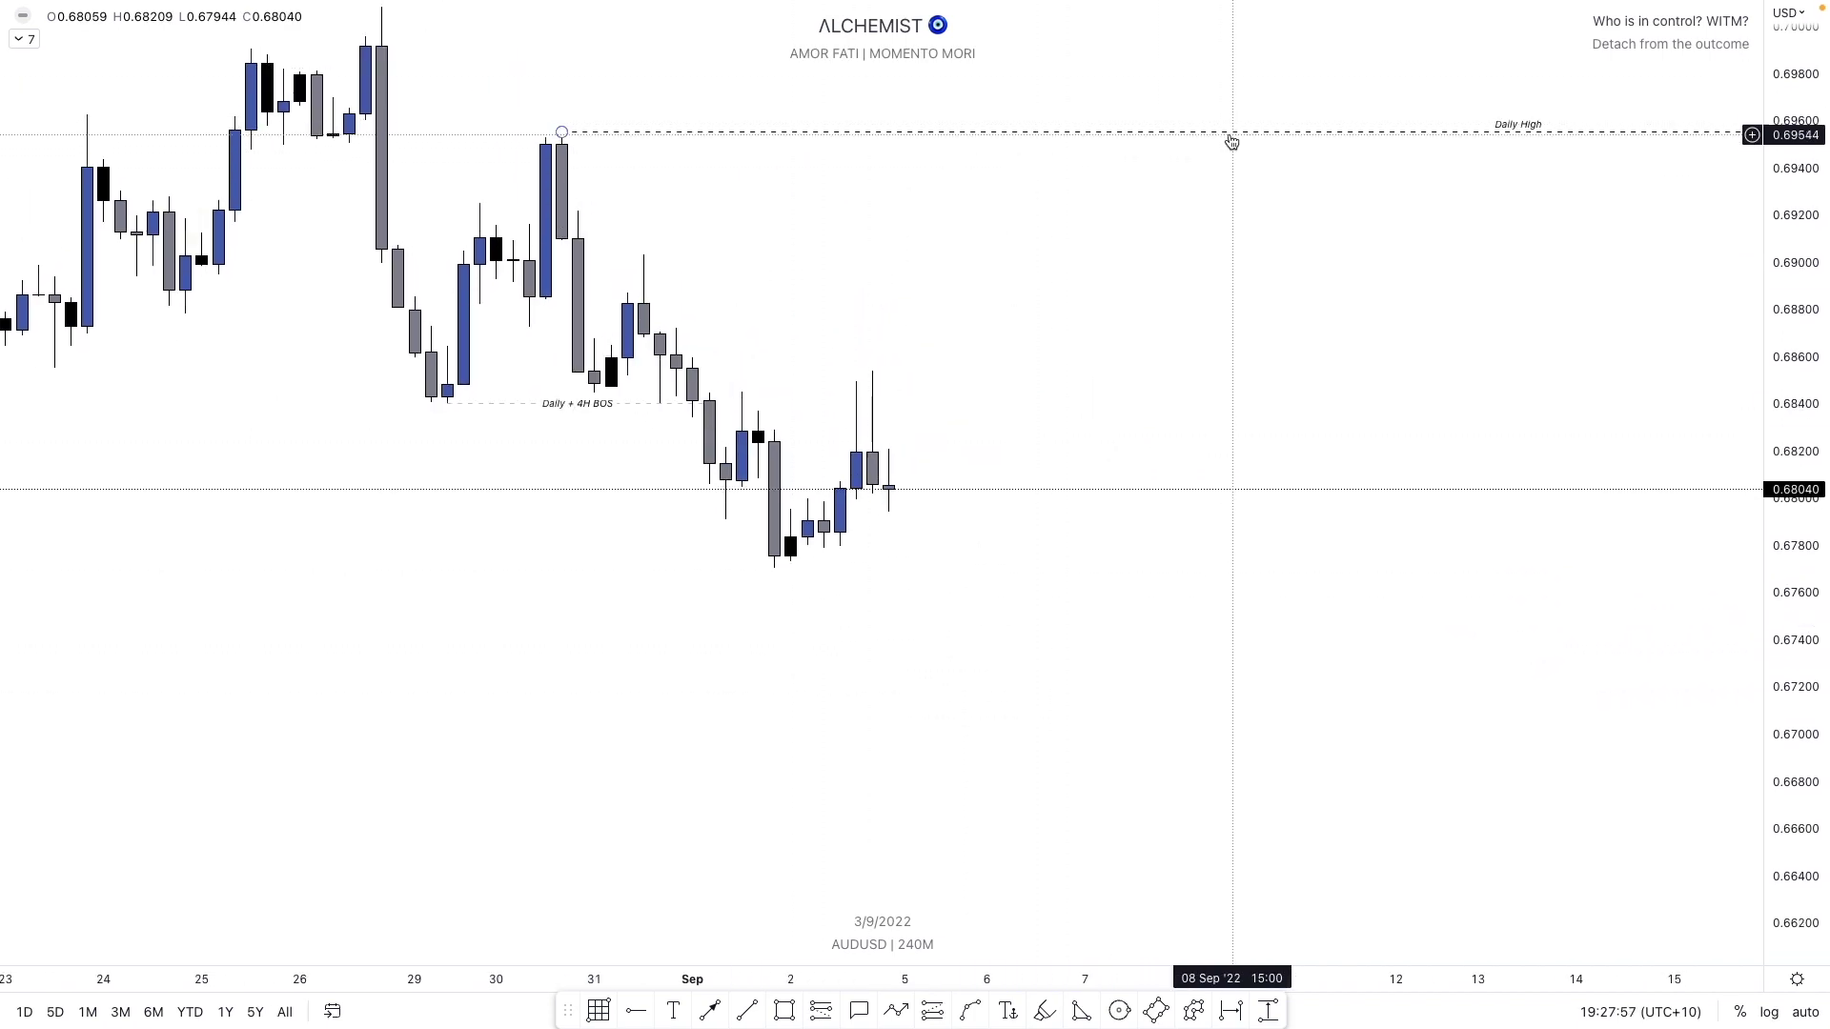
double_click(1233, 139)
left_click(804, 492)
type("+ 4H")
left_click(1053, 689)
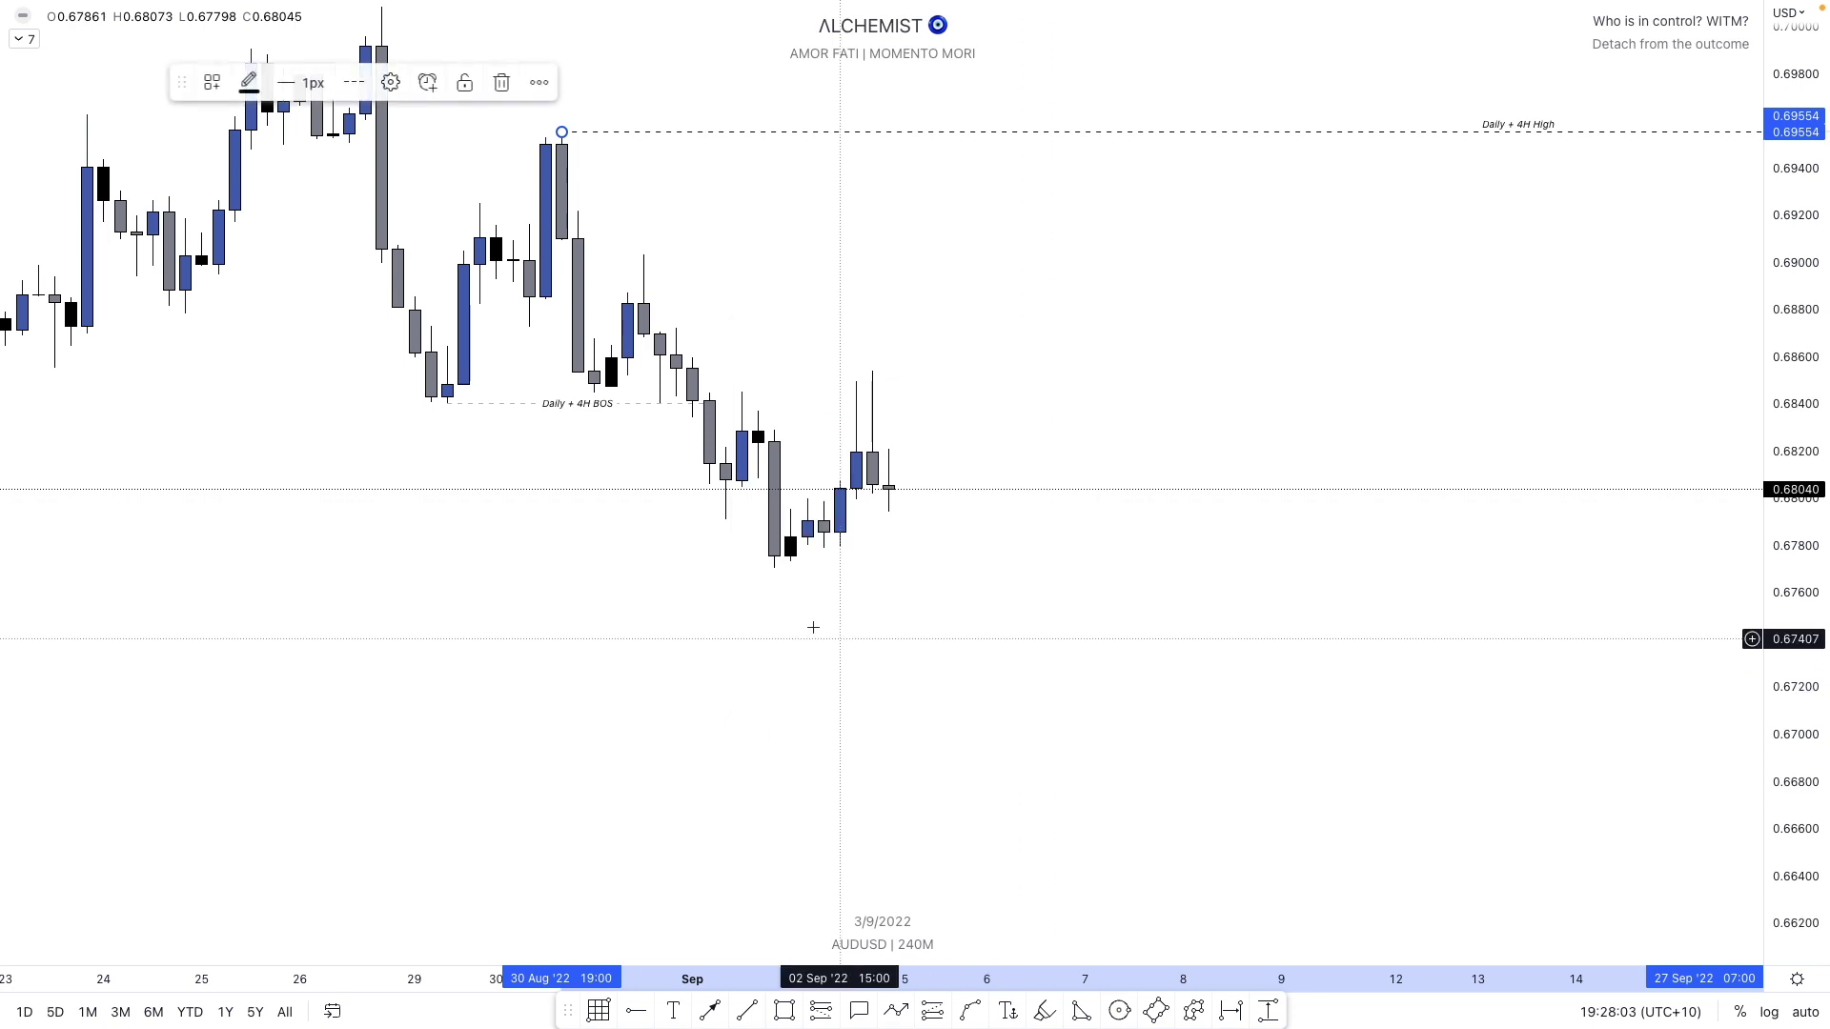
left_click(833, 347)
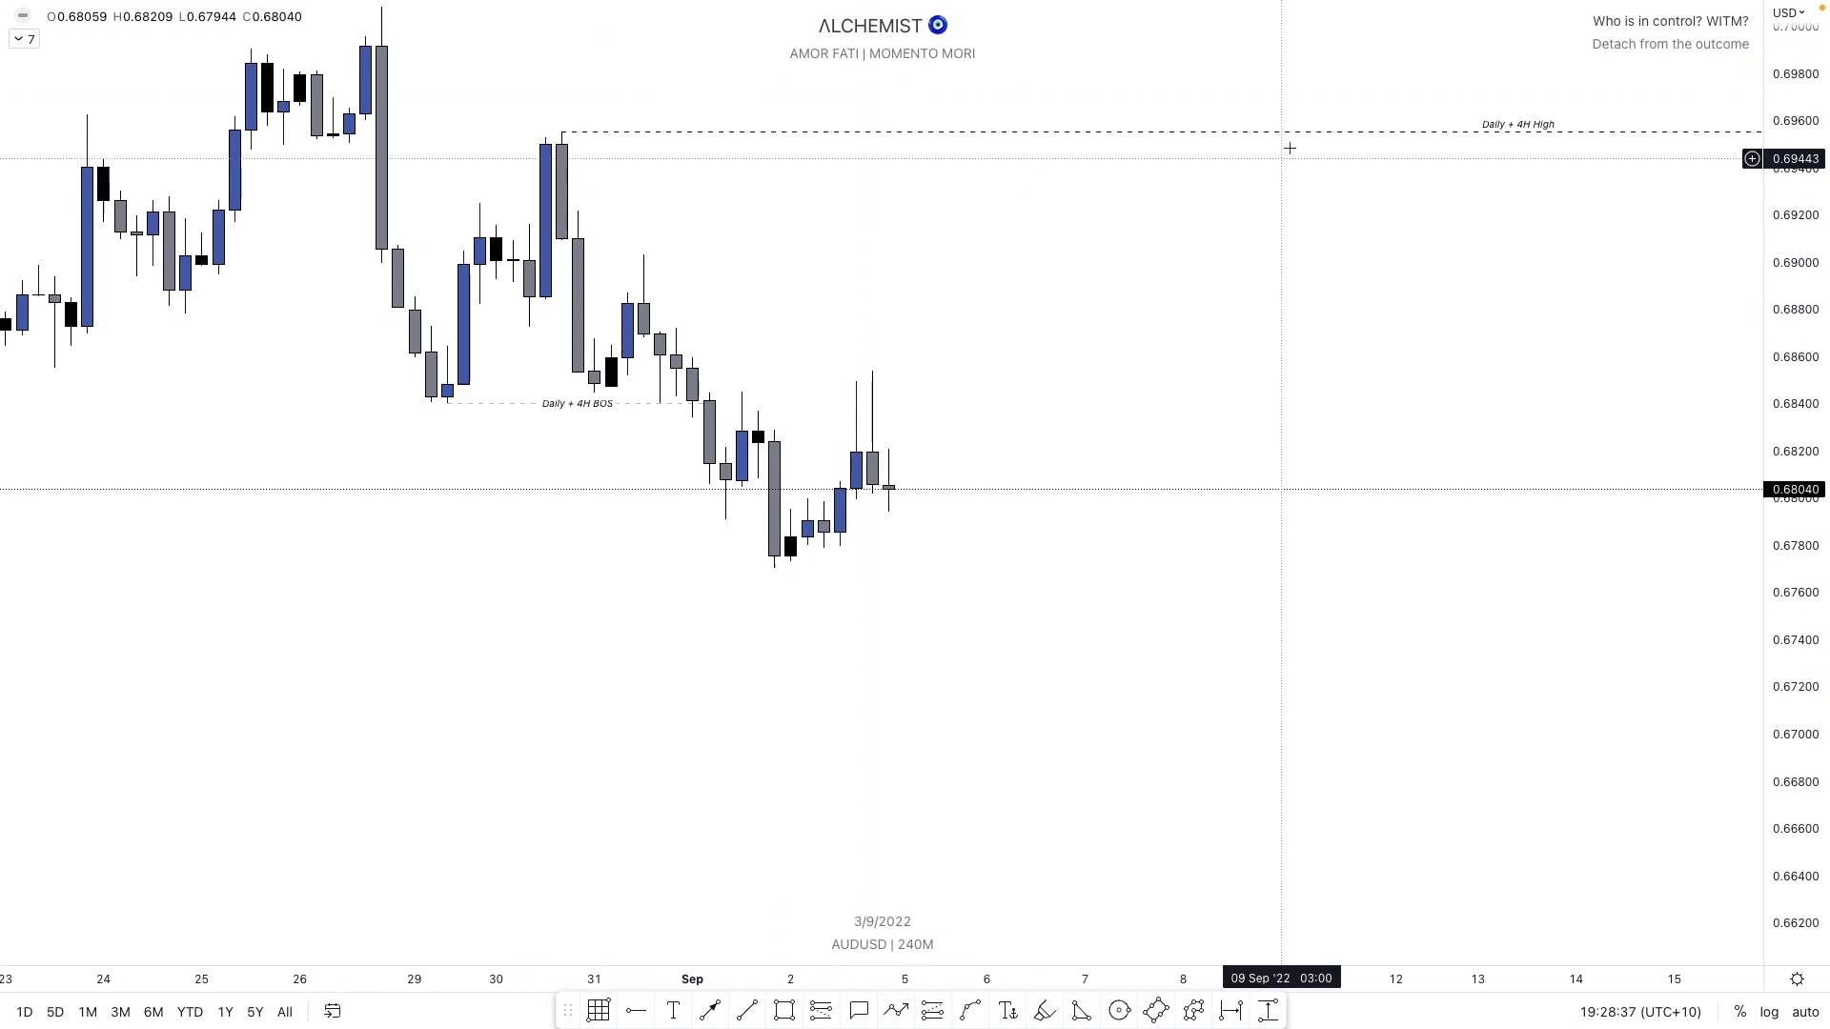
- Measure the vertical price distance between the September low and the latest pullback high in the empty space beside the candles
left_click(1056, 567, "shift")
left_click(1096, 372)
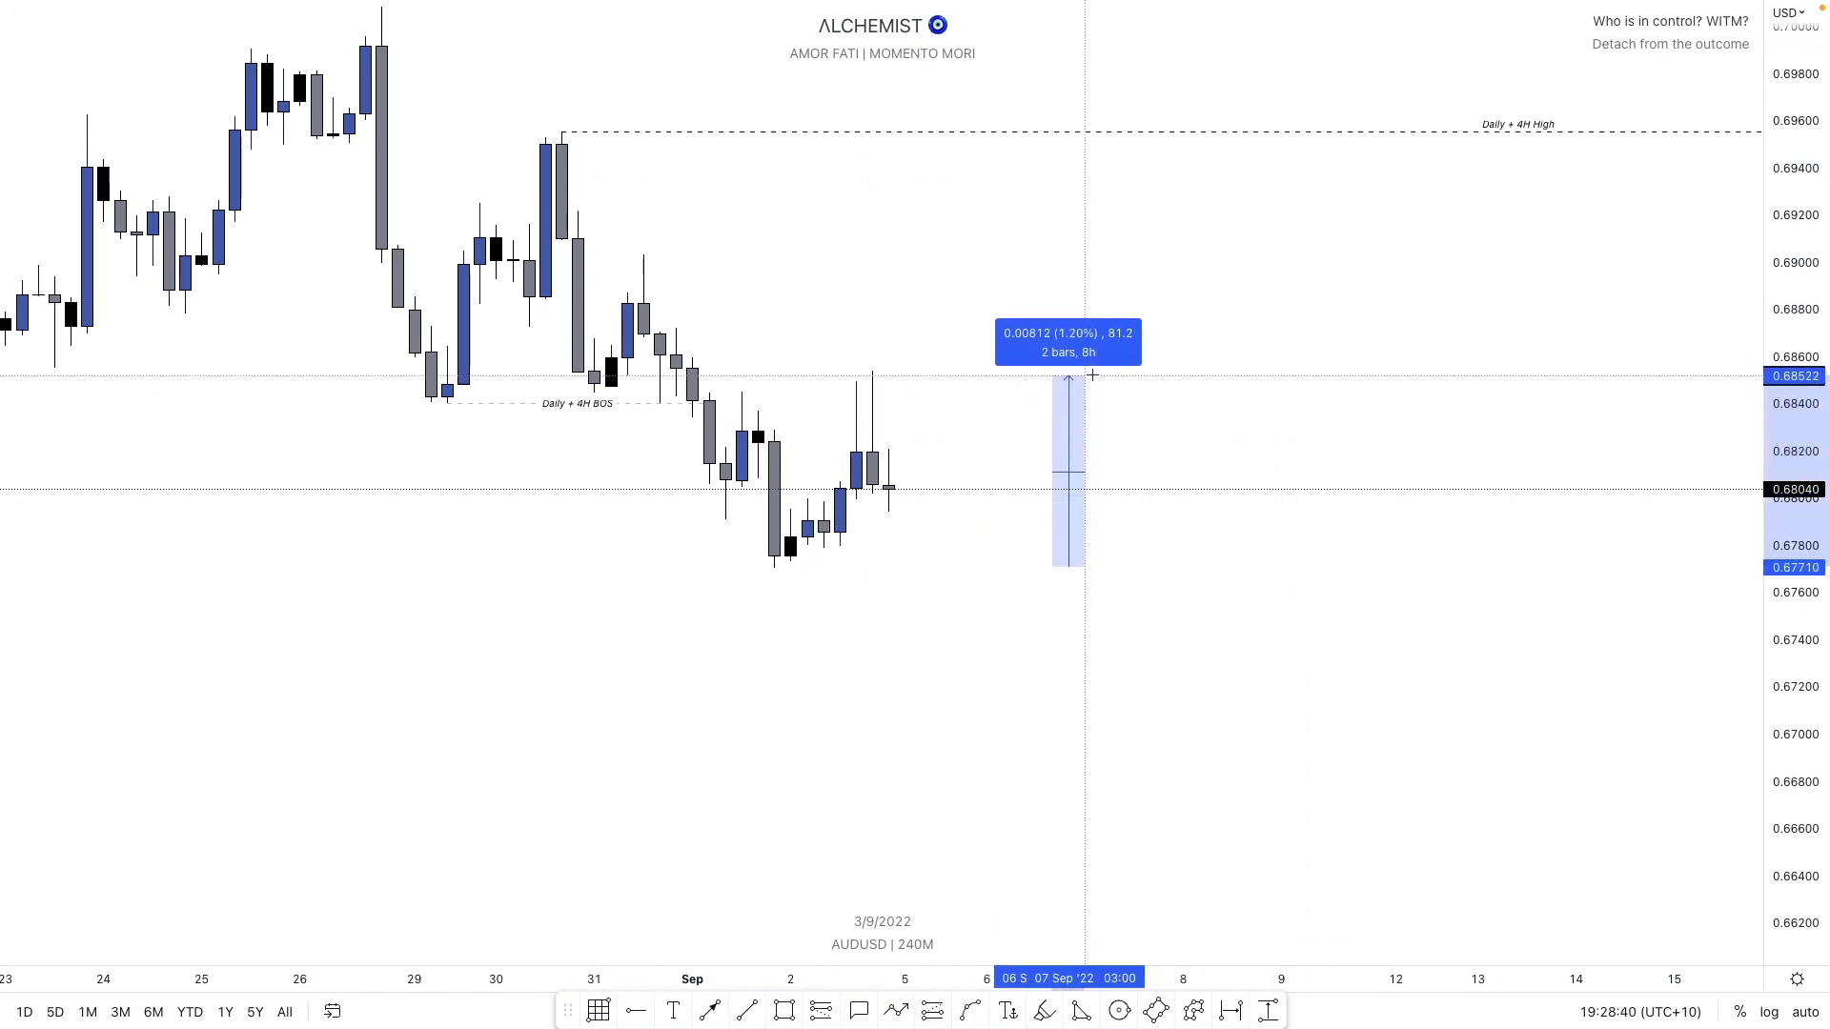
left_click(1087, 439)
- Draw the premium and discount range box from the Daily + 4H High at 0.69554 down to the September low at about 0.6771
left_click_drag(613, 137, 642, 156)
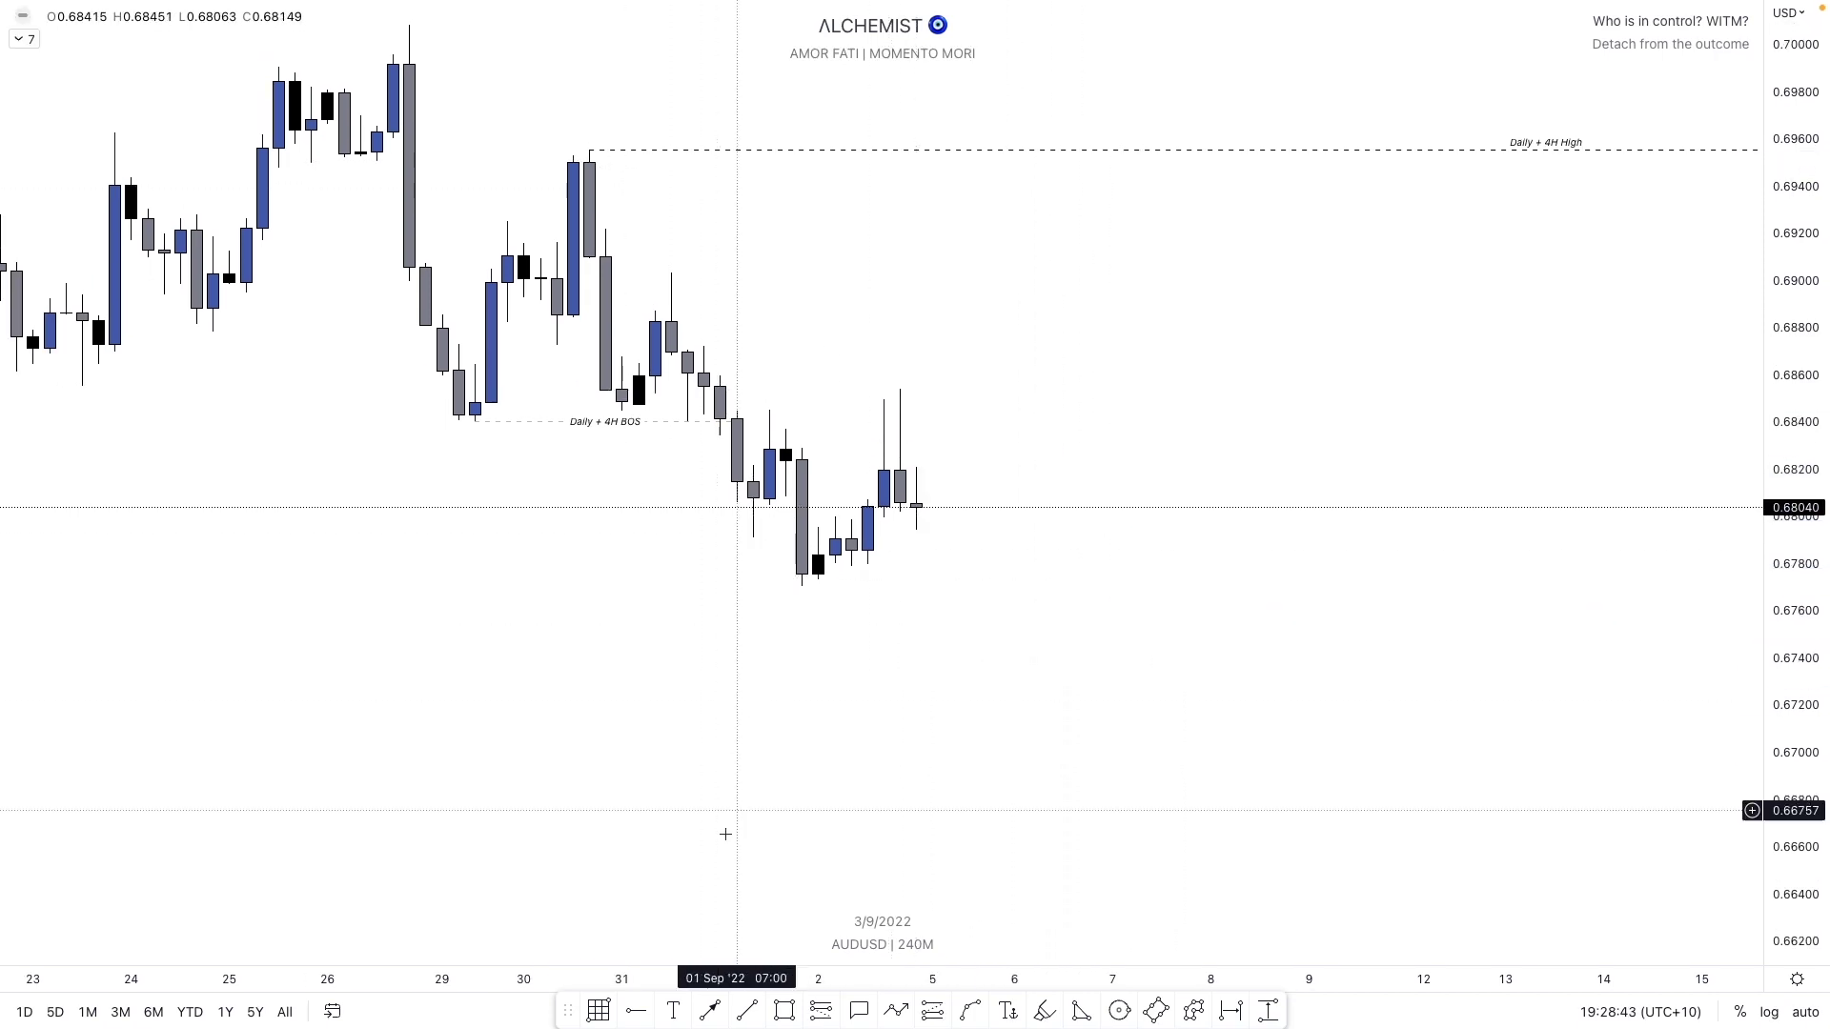
left_click(595, 1012)
mouse_move(589, 151)
left_mouse_down()
mouse_move(687, 605)
mouse_move(704, 584)
left_mouse_up()
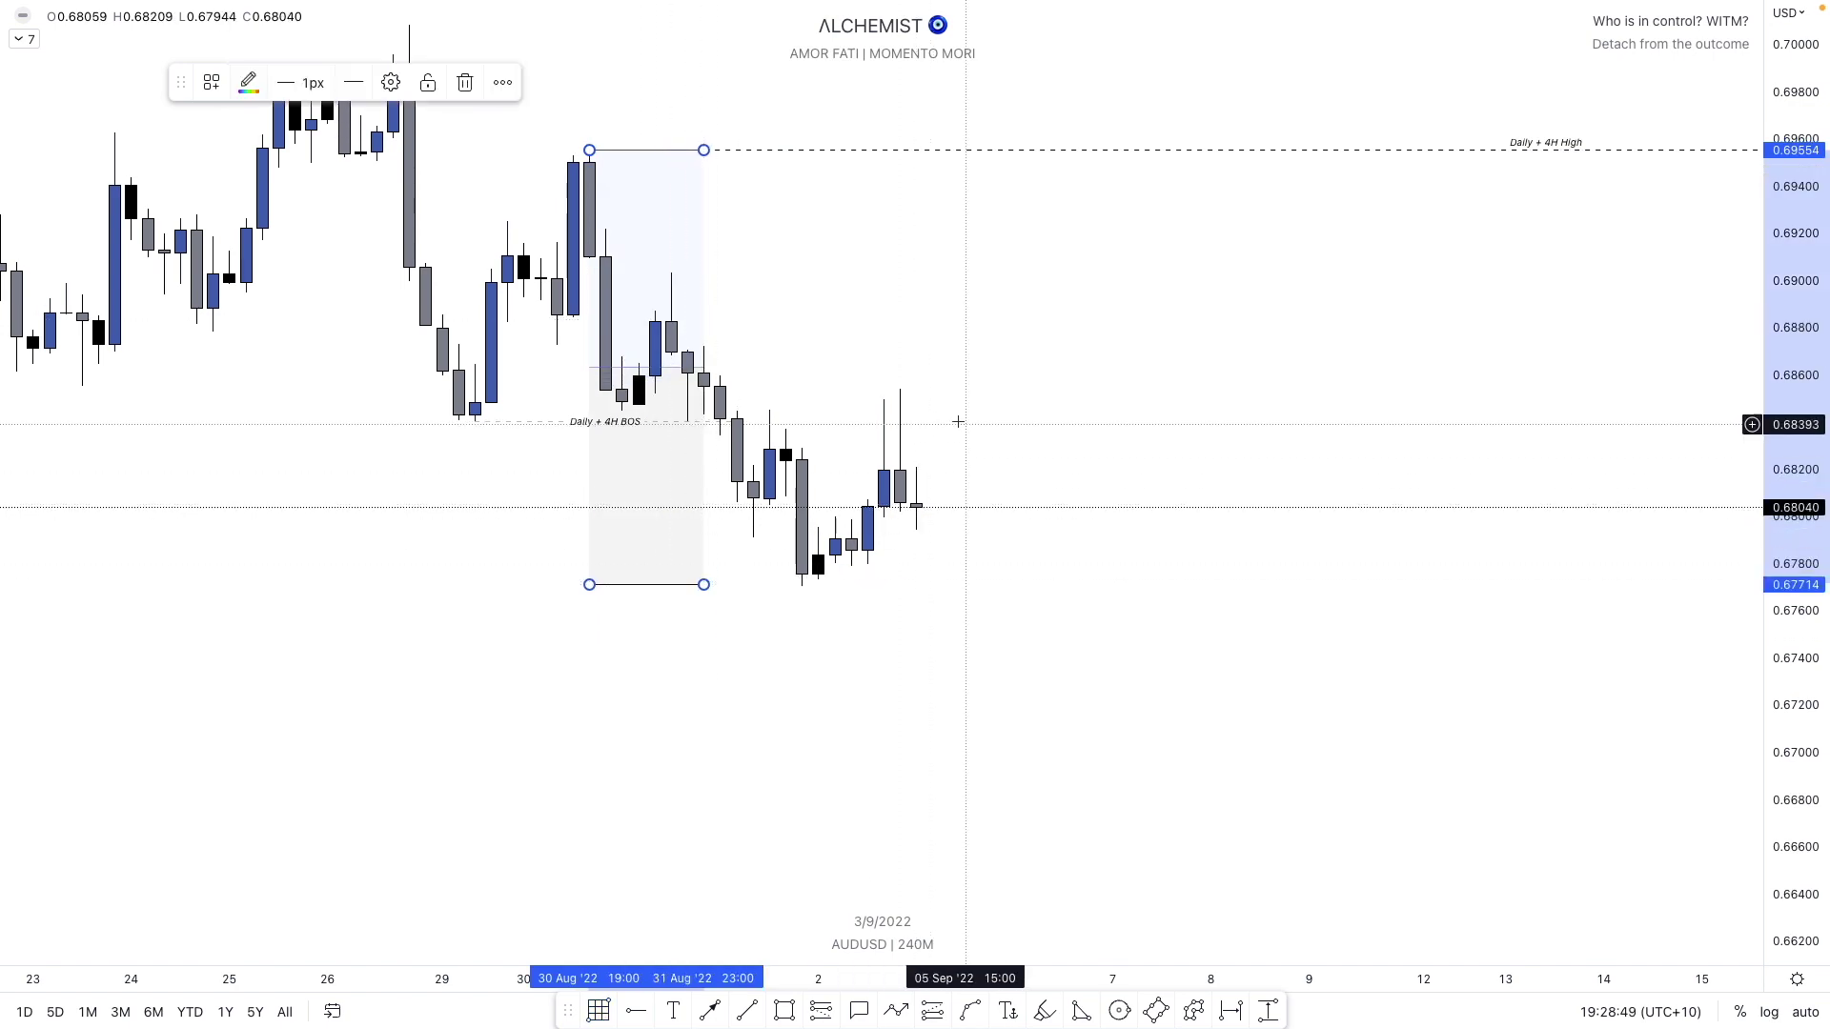
left_click(854, 607)
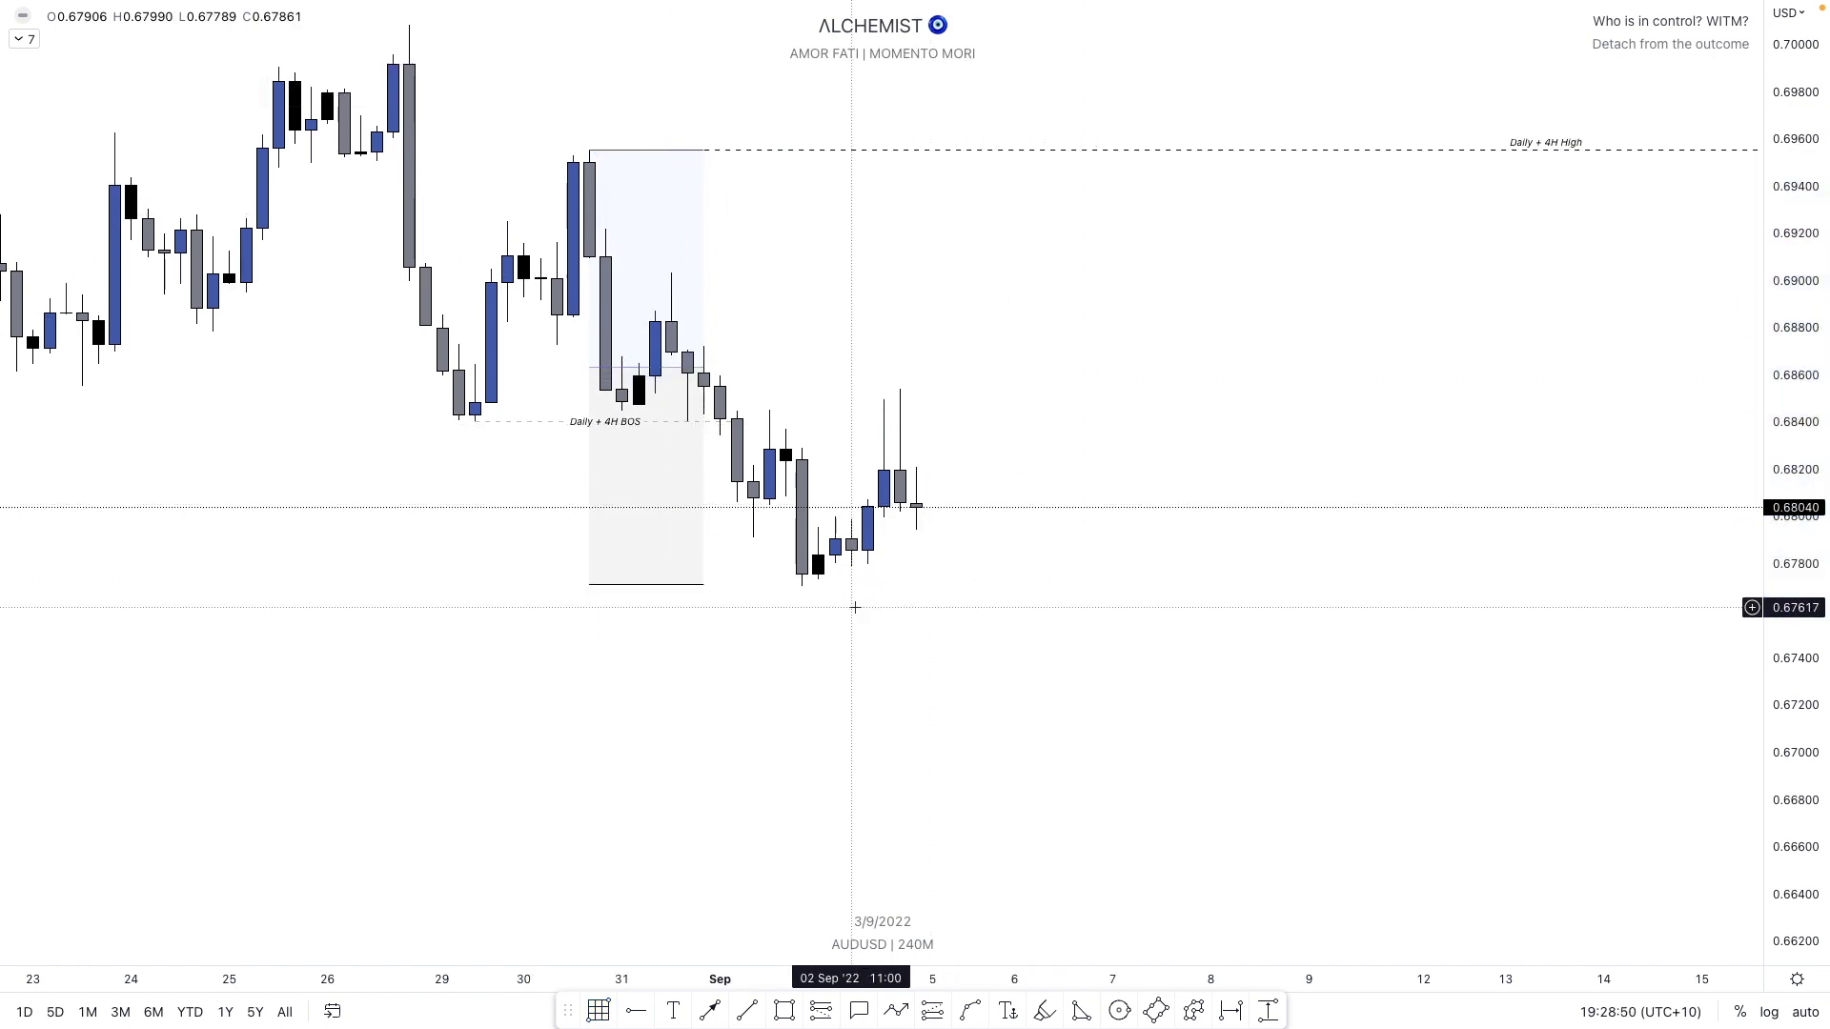
- Measure the pullback from the 01 Sep '22 swing low to the 02 Sep '22 high directly over the candles
left_click(799, 595, "shift")
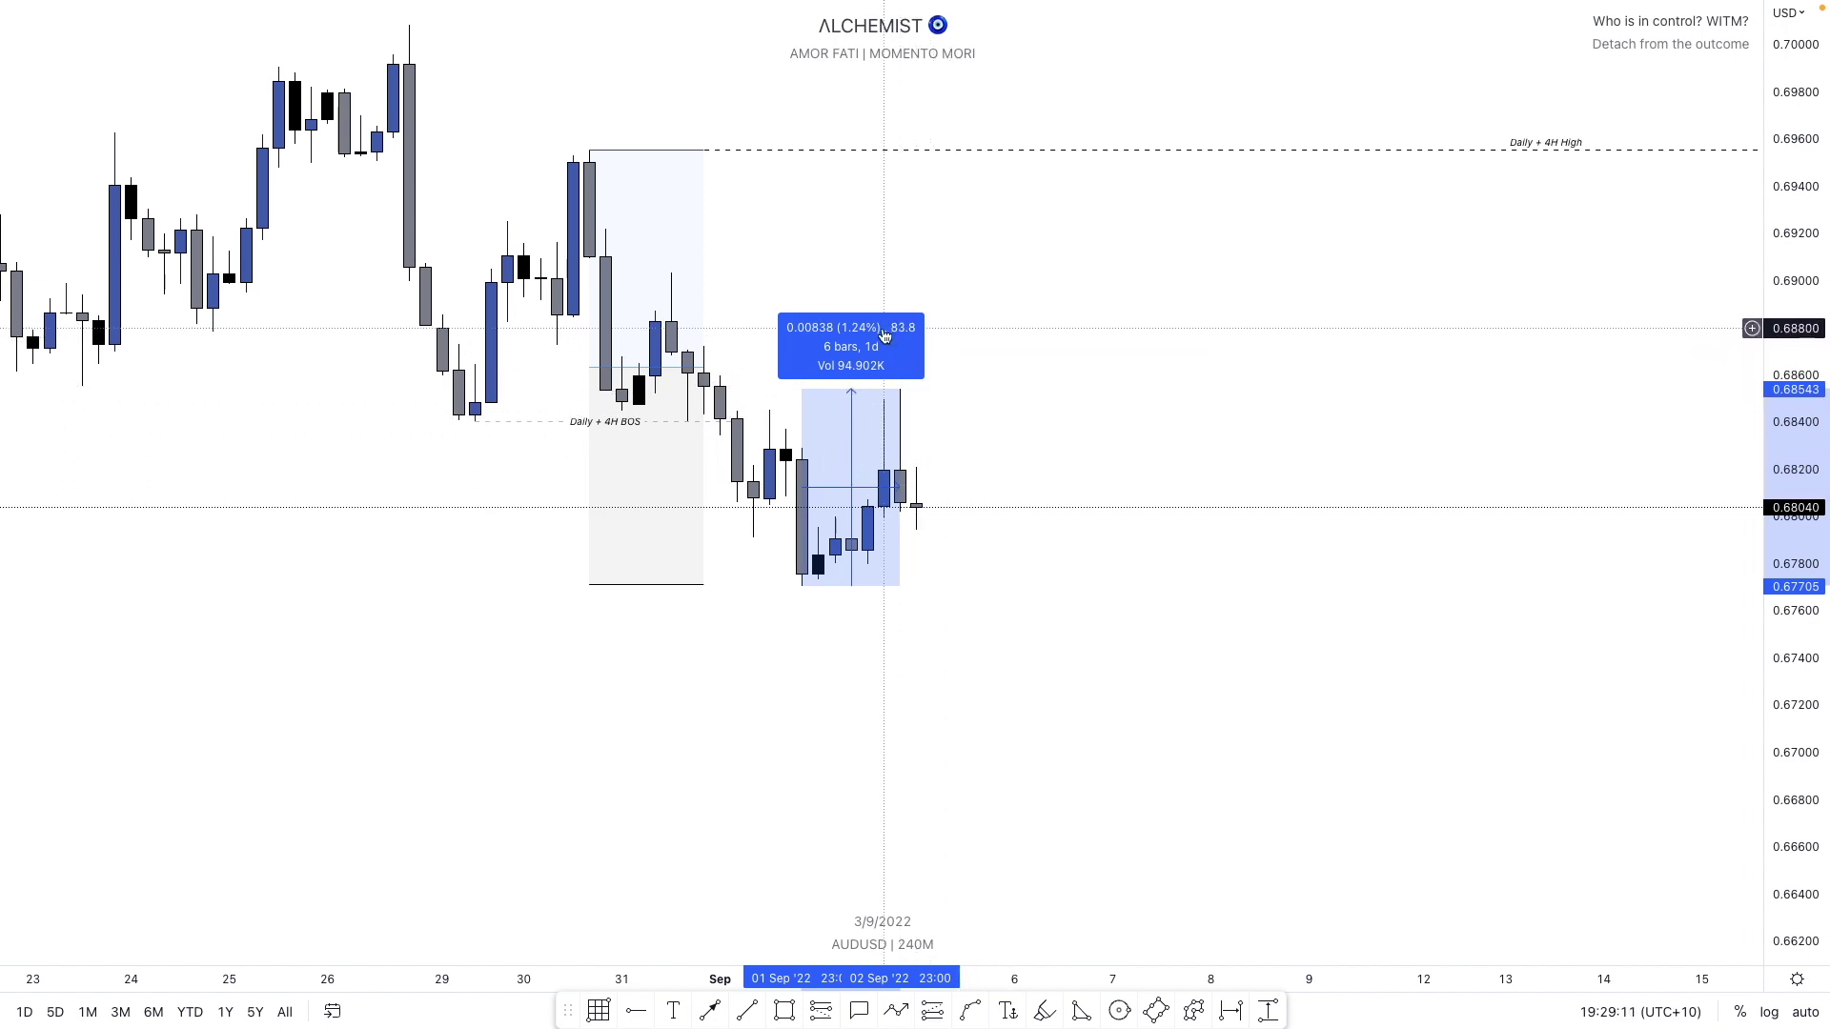
left_click(1039, 496)
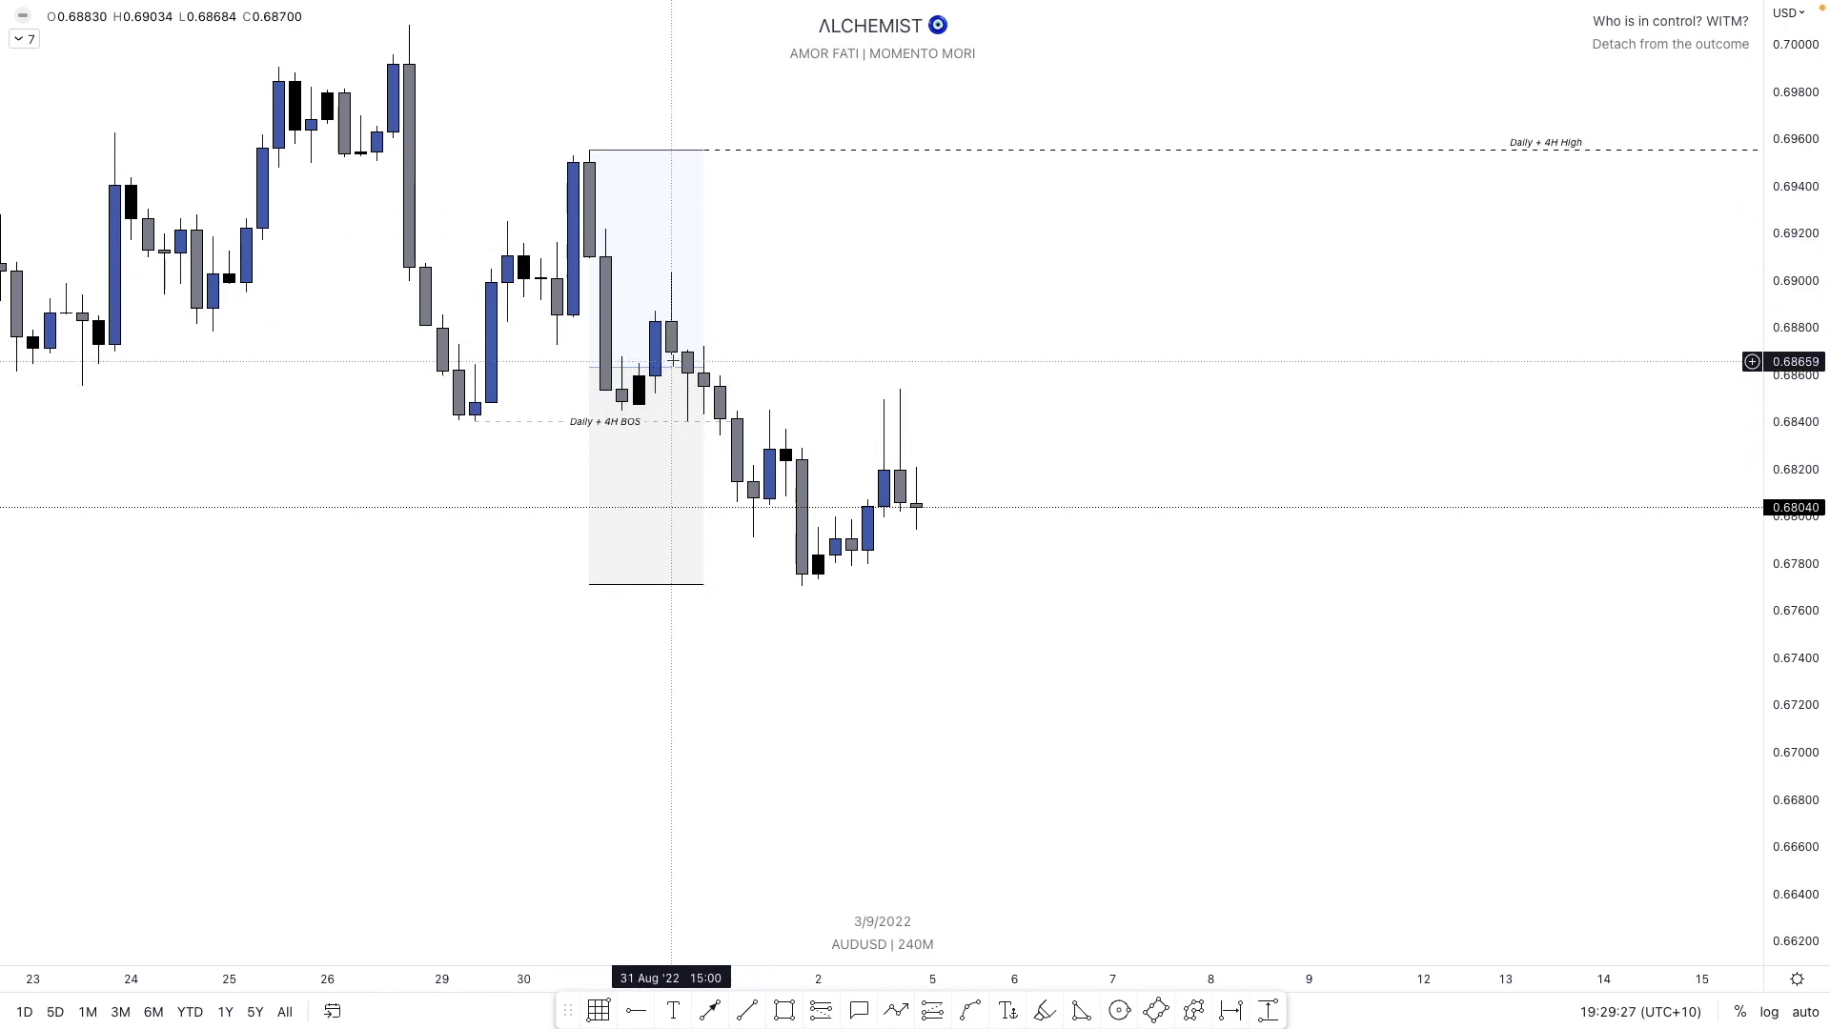
- Draw a supply rectangle over the 31 Aug '22 15:00 candle's high and extend it right past 8 September
left_click(791, 1016)
mouse_move(672, 356)
left_mouse_down()
mouse_move(671, 274)
mouse_move(1292, 314)
left_mouse_up()
left_click(1333, 511)
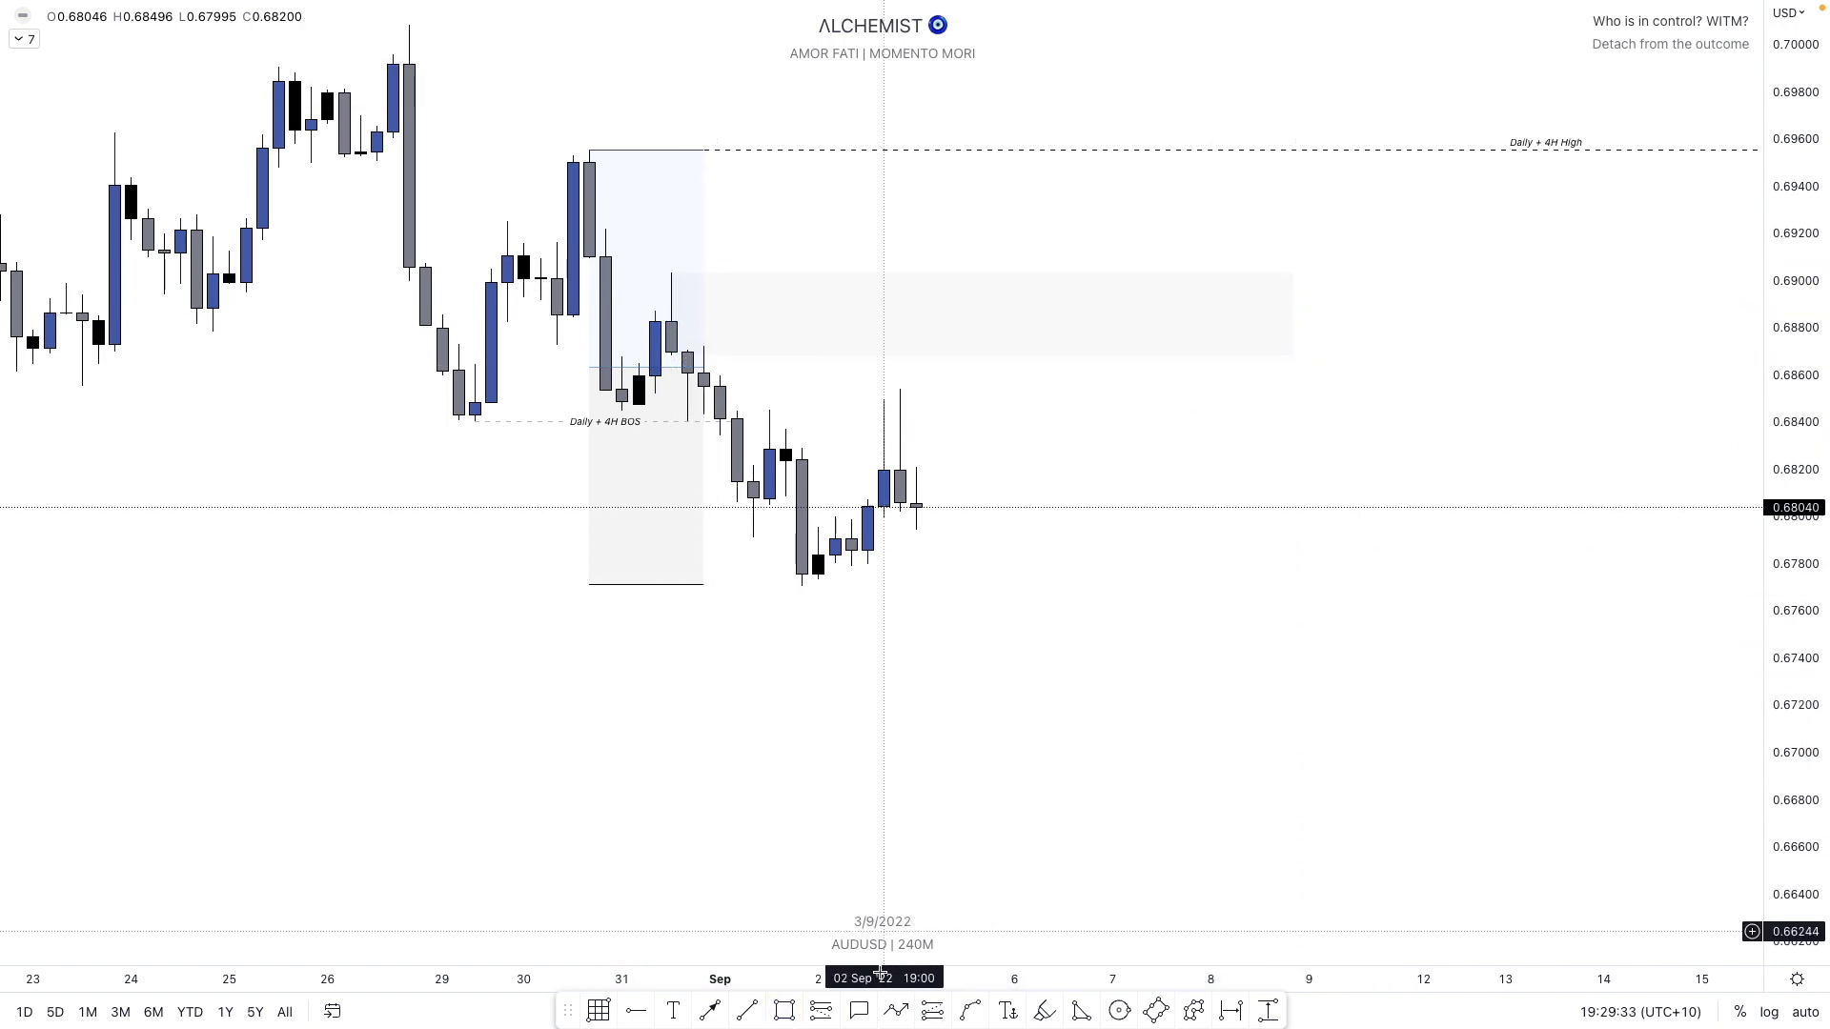
- Draw a rectangle from 29 Aug '22 15:00 to 31 Aug '22 11:00 between 0.68403 and 0.68645, and apply a saved light-blue template
left_click(797, 1012)
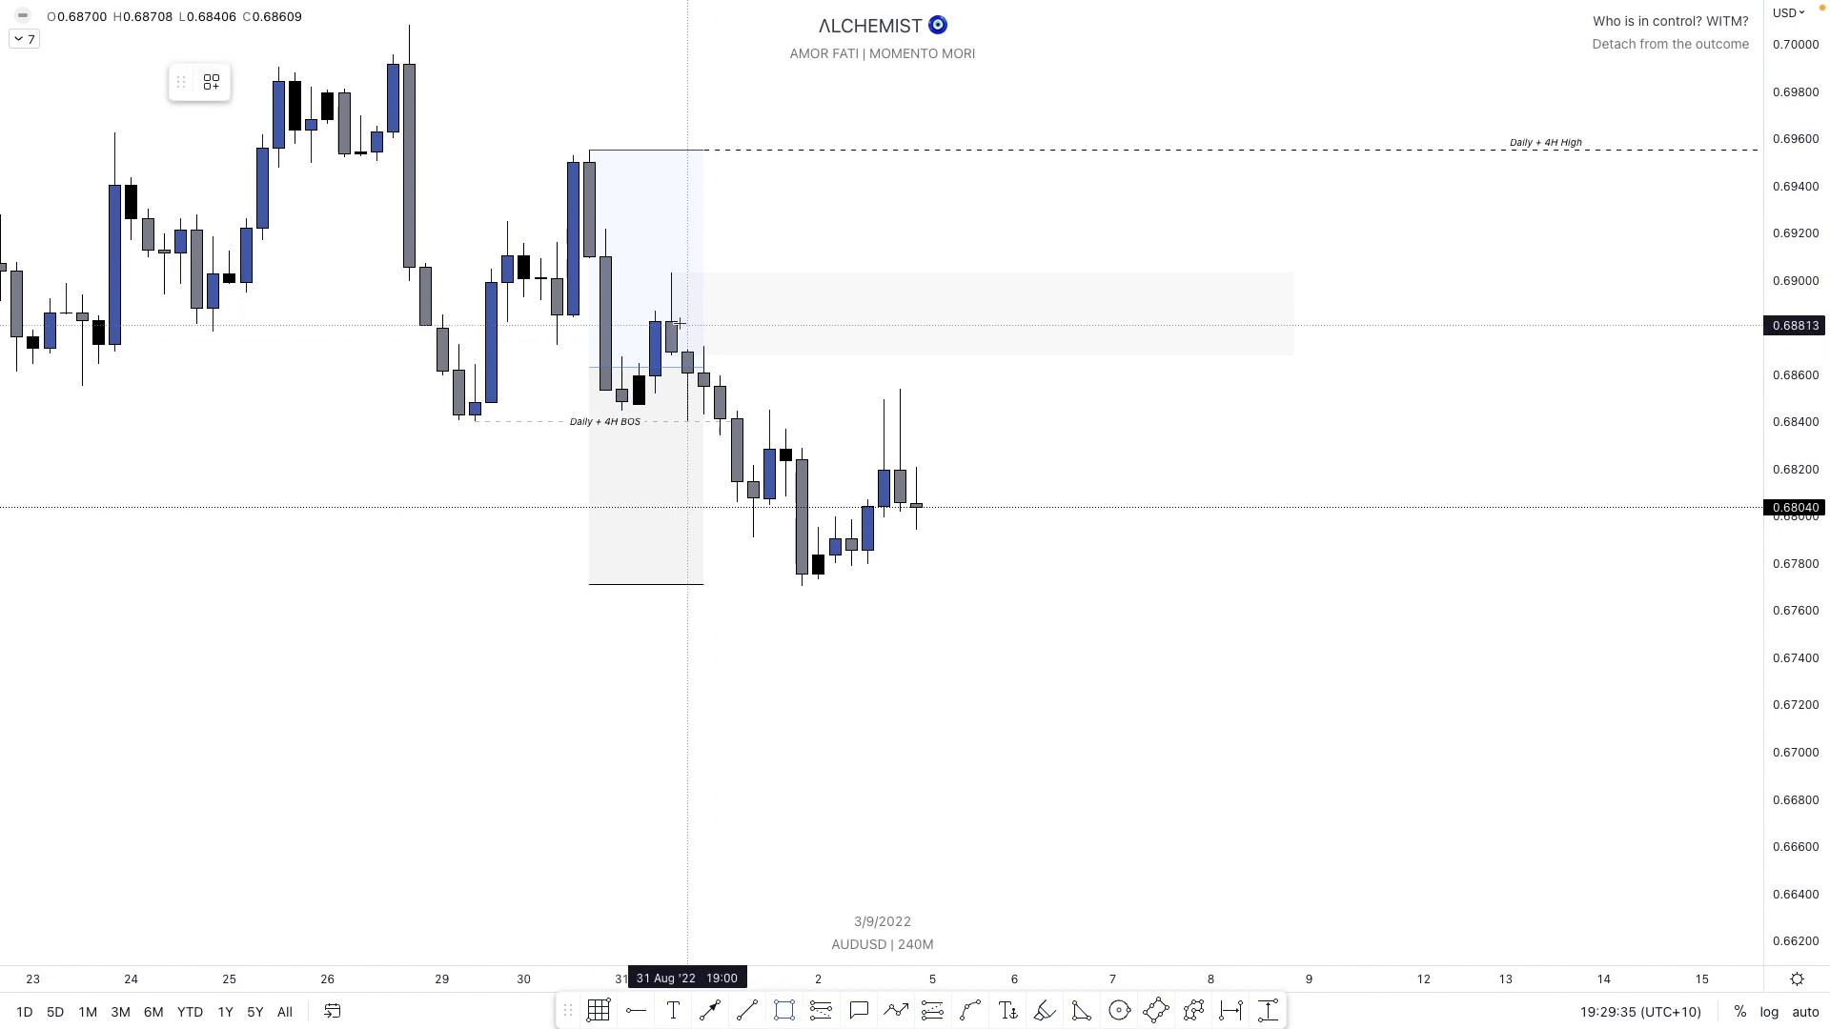
mouse_move(474, 365)
left_mouse_down()
mouse_move(475, 421)
mouse_move(655, 393)
left_mouse_up()
right_click(655, 394)
mouse_move(675, 412)
left_click(847, 523)
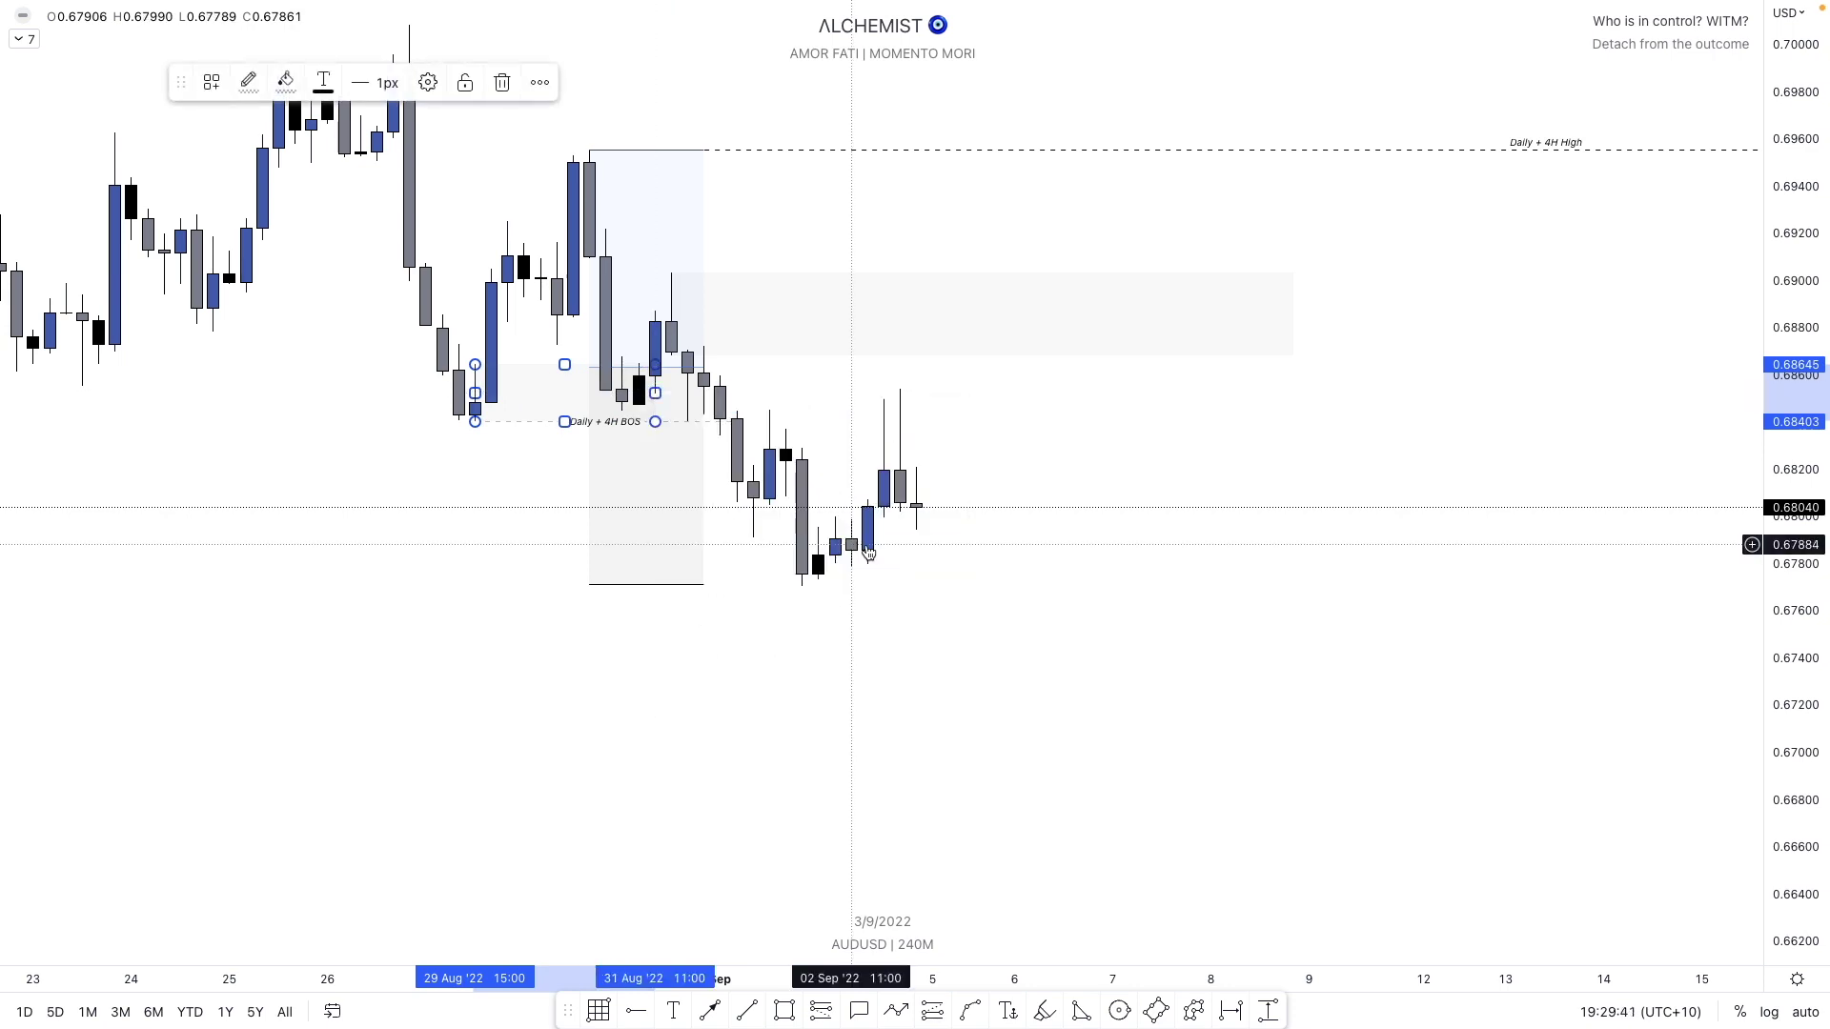
left_click(1013, 519)
- Draw a rectangle from 31 Aug '22 23:00 to 02 Sep '22 23:00 between 0.68434 and 0.68594, and apply the Supply template
left_click(778, 1014)
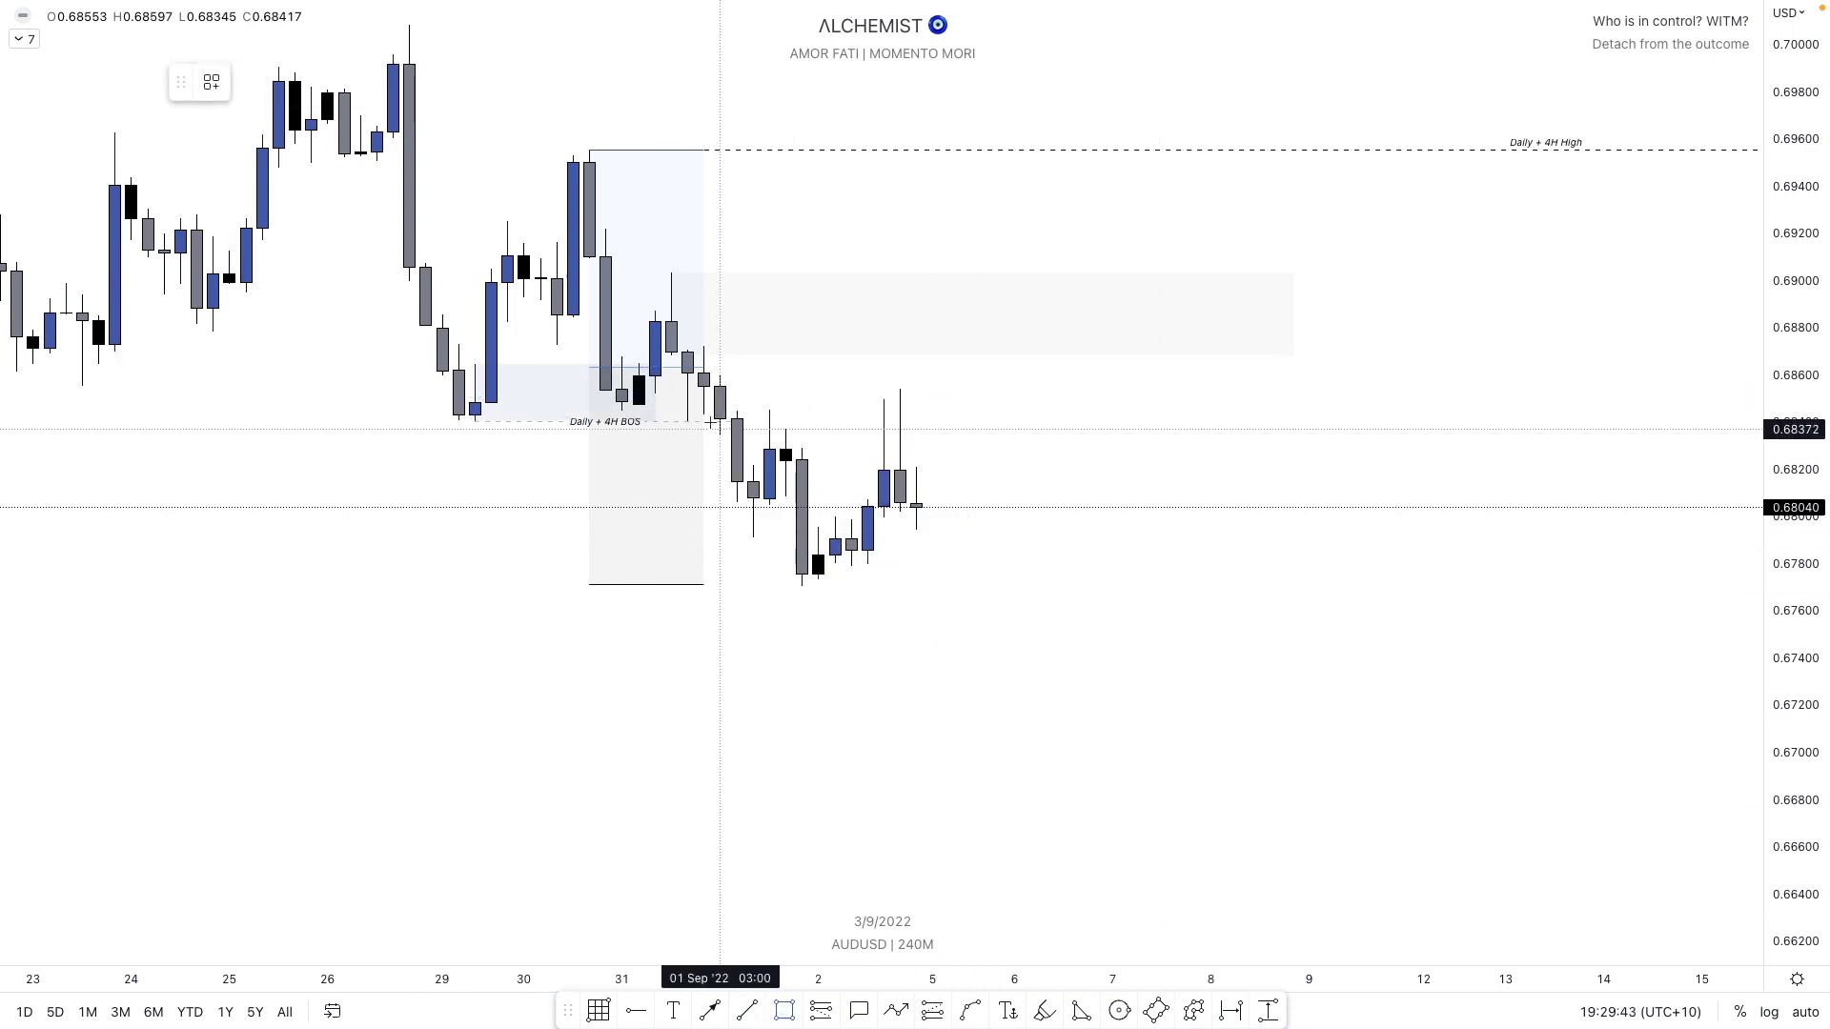
left_click(703, 415)
left_click(738, 377)
left_click_drag(737, 399, 867, 398)
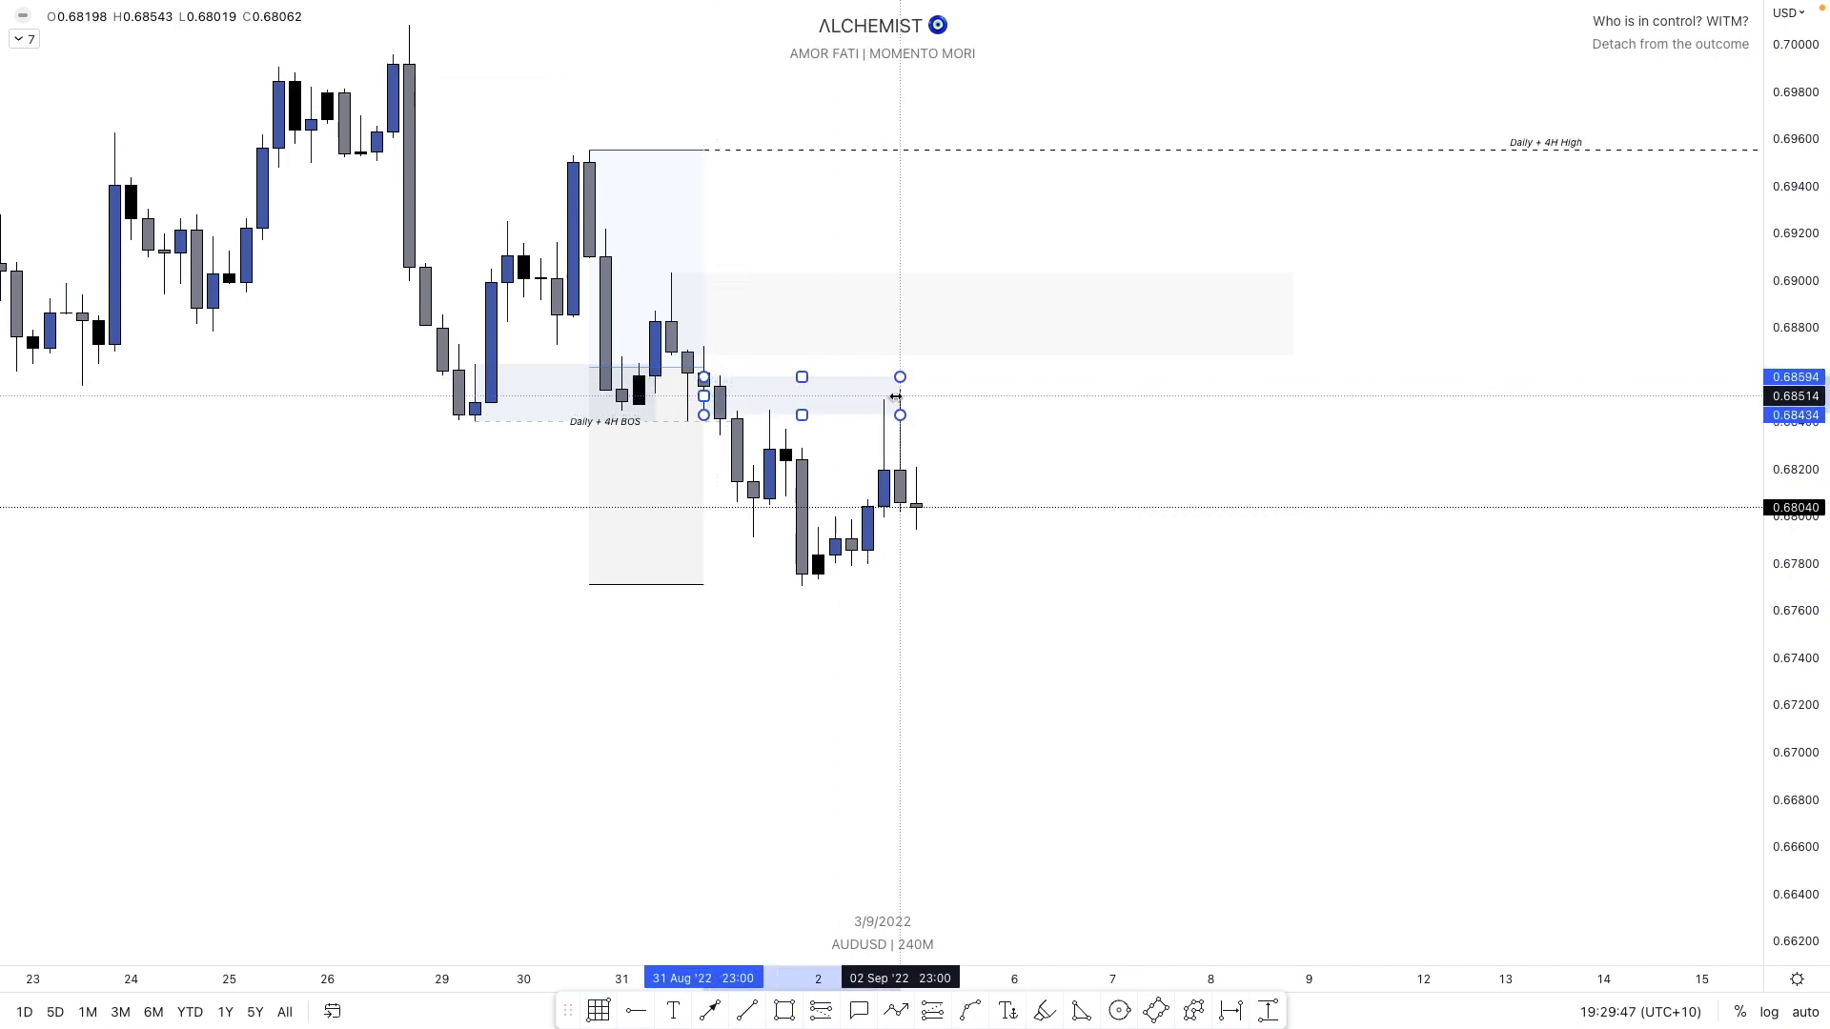
right_click(897, 398)
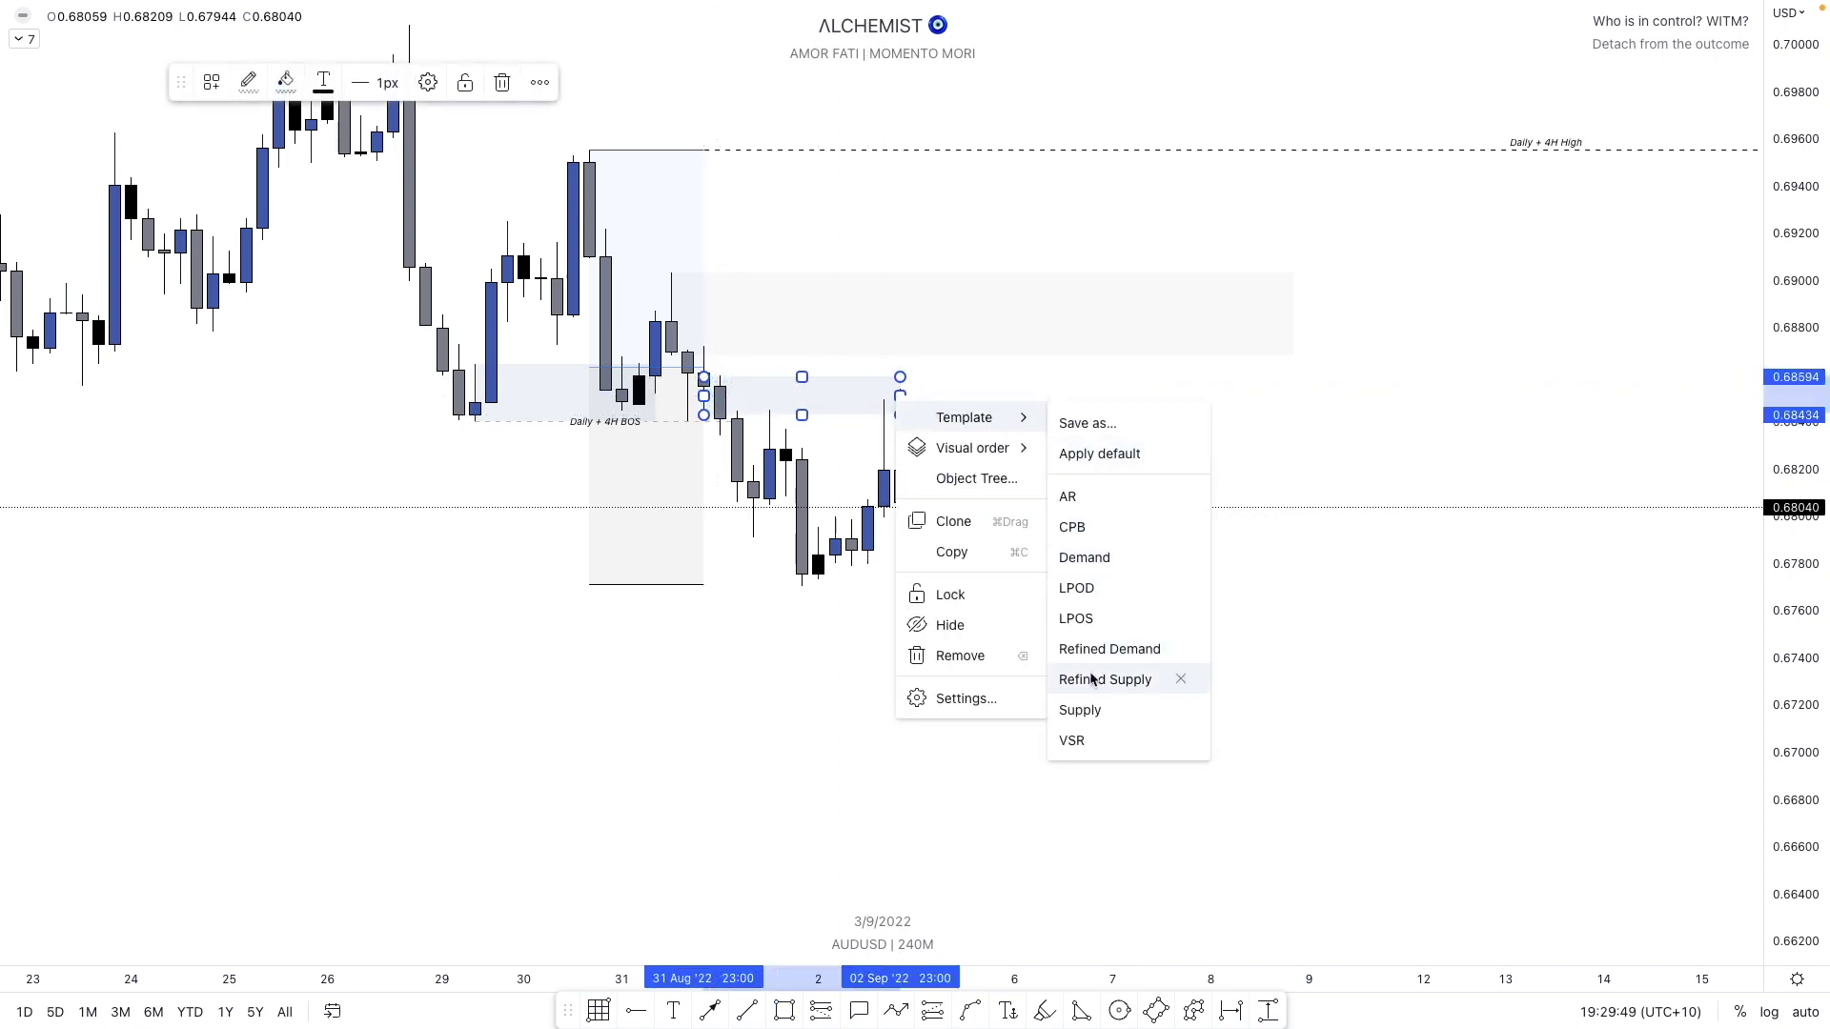
left_click(1080, 711)
left_click(891, 448)
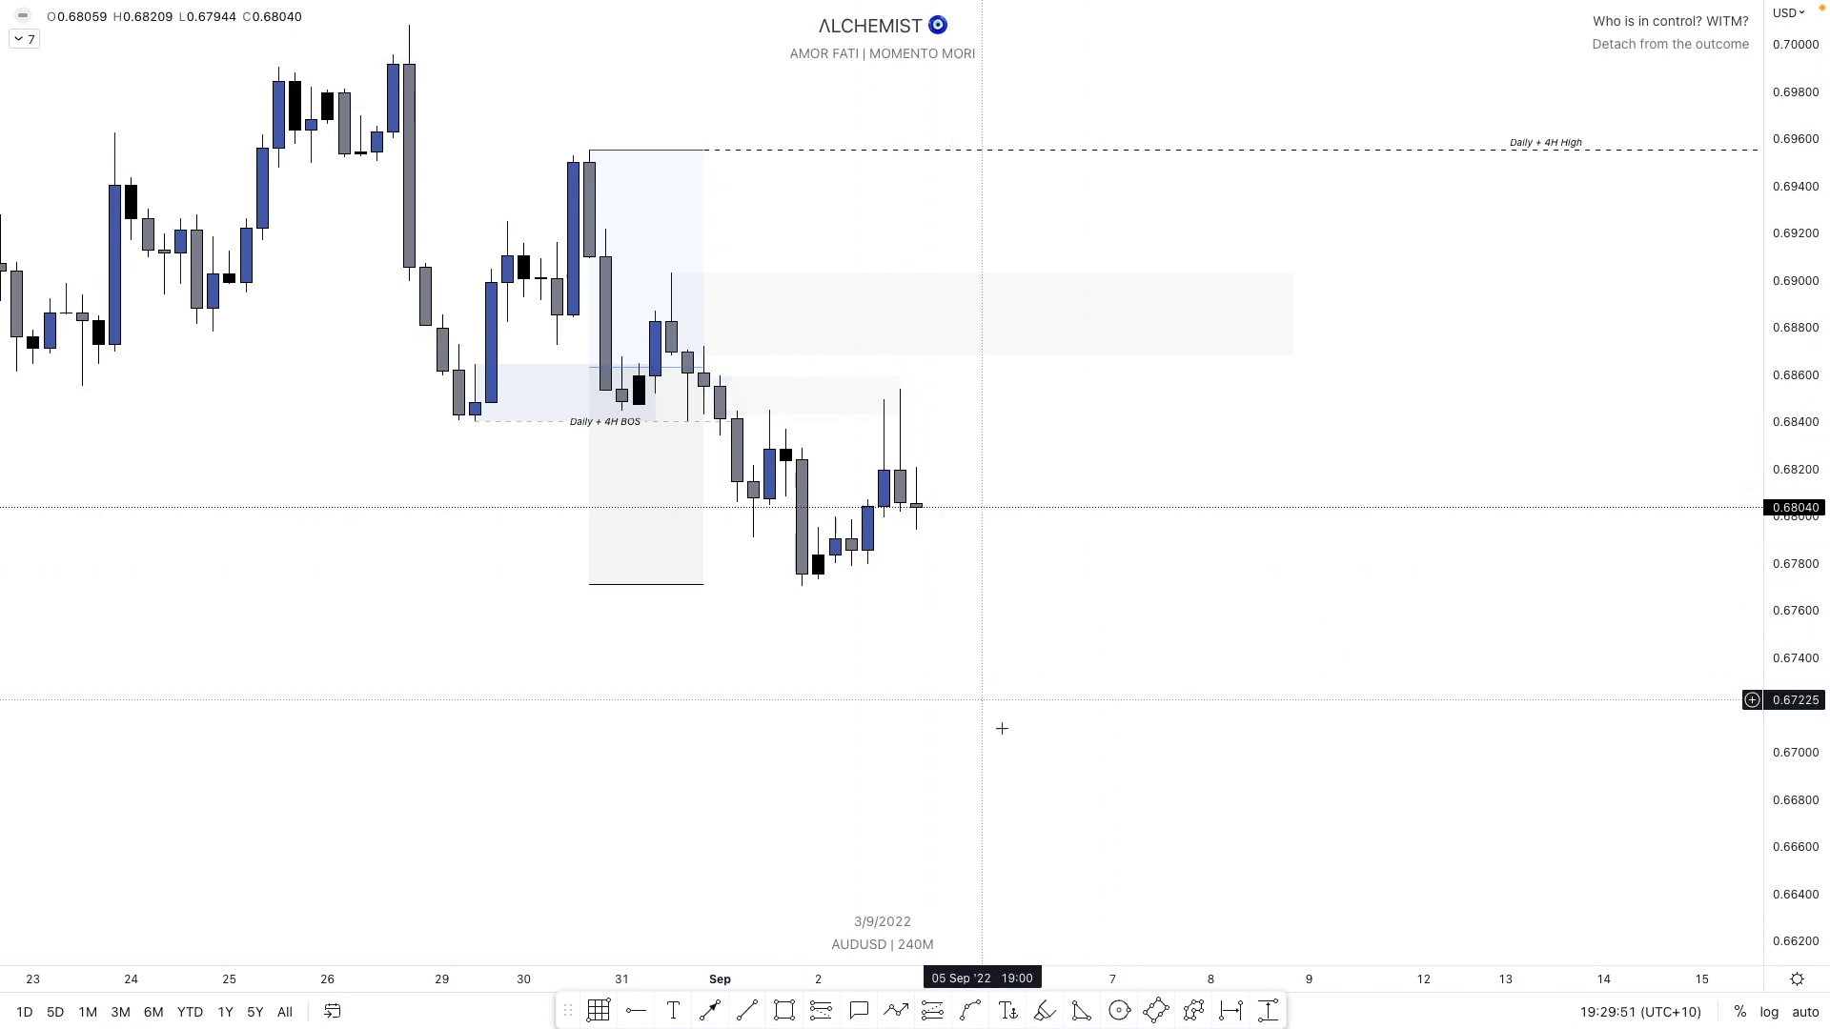
- Draw a horizontal trend line at 0.68451 from 01 Sep '22 07:00 to 03 Sep '22 03:00 and apply a saved line template
left_click(747, 1012)
left_click(915, 410)
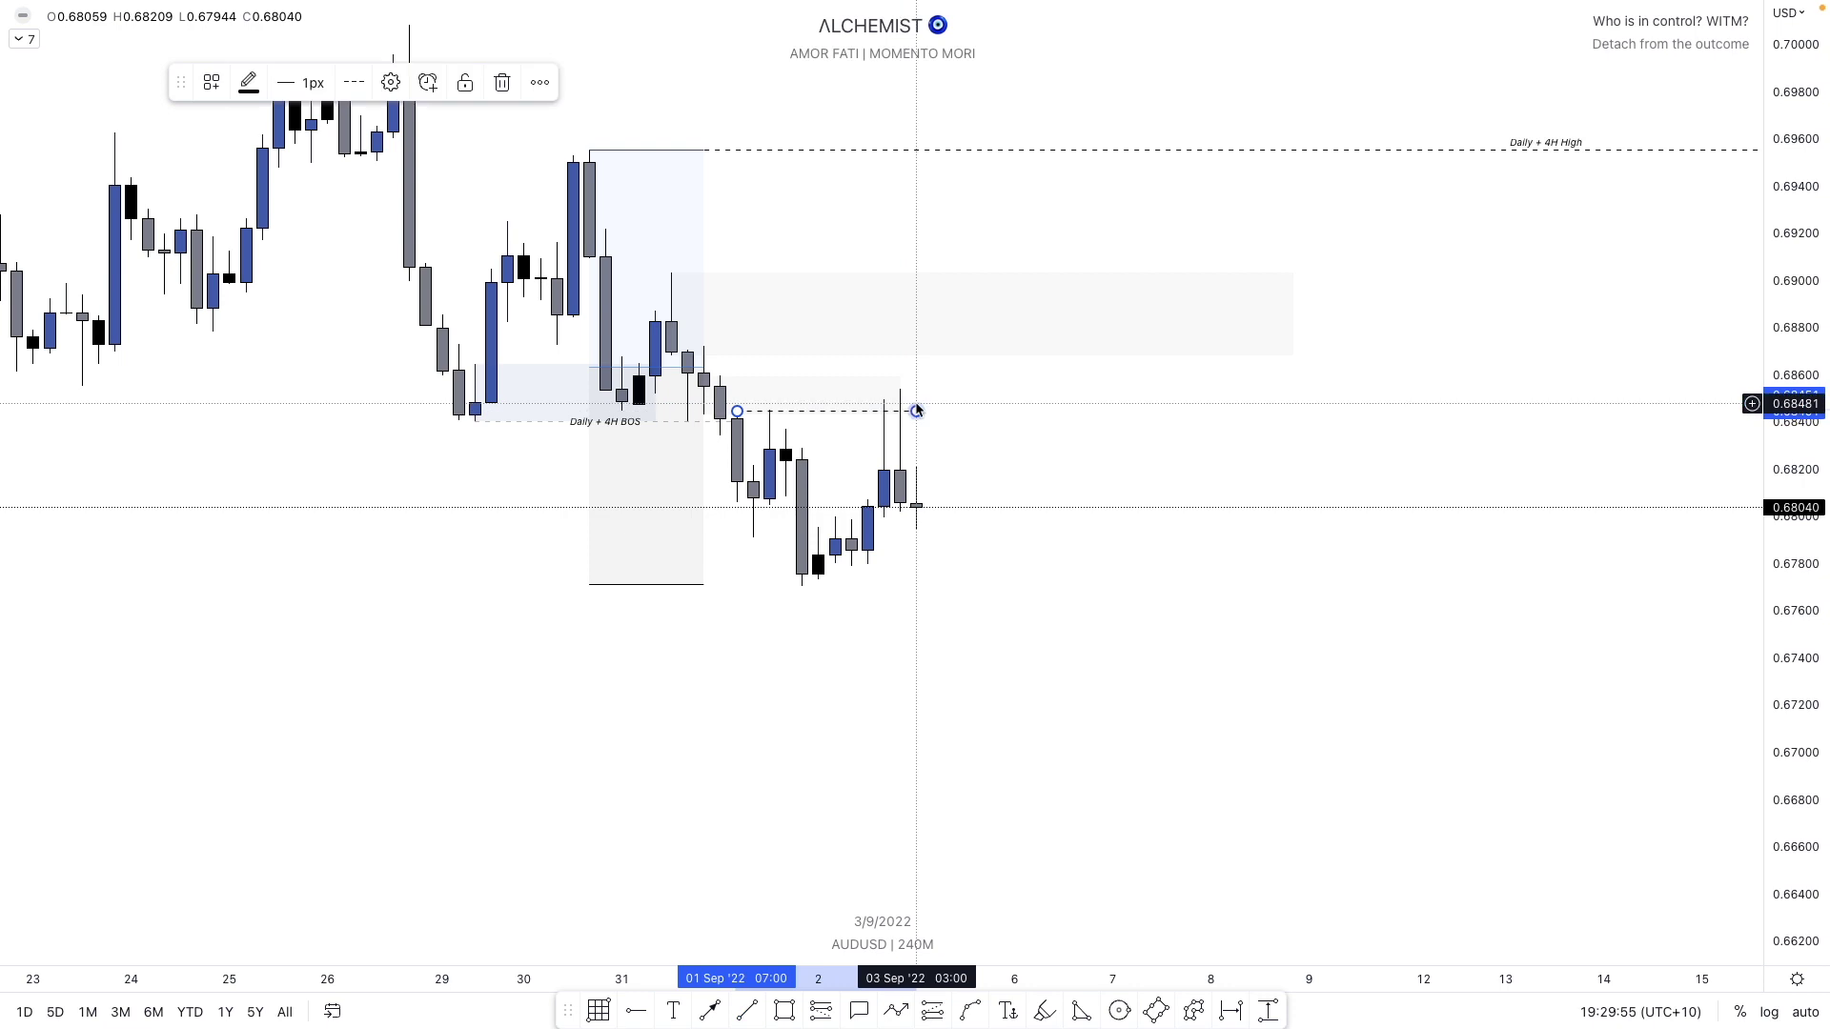
right_click(915, 411)
mouse_move(1015, 469)
left_click(1242, 733)
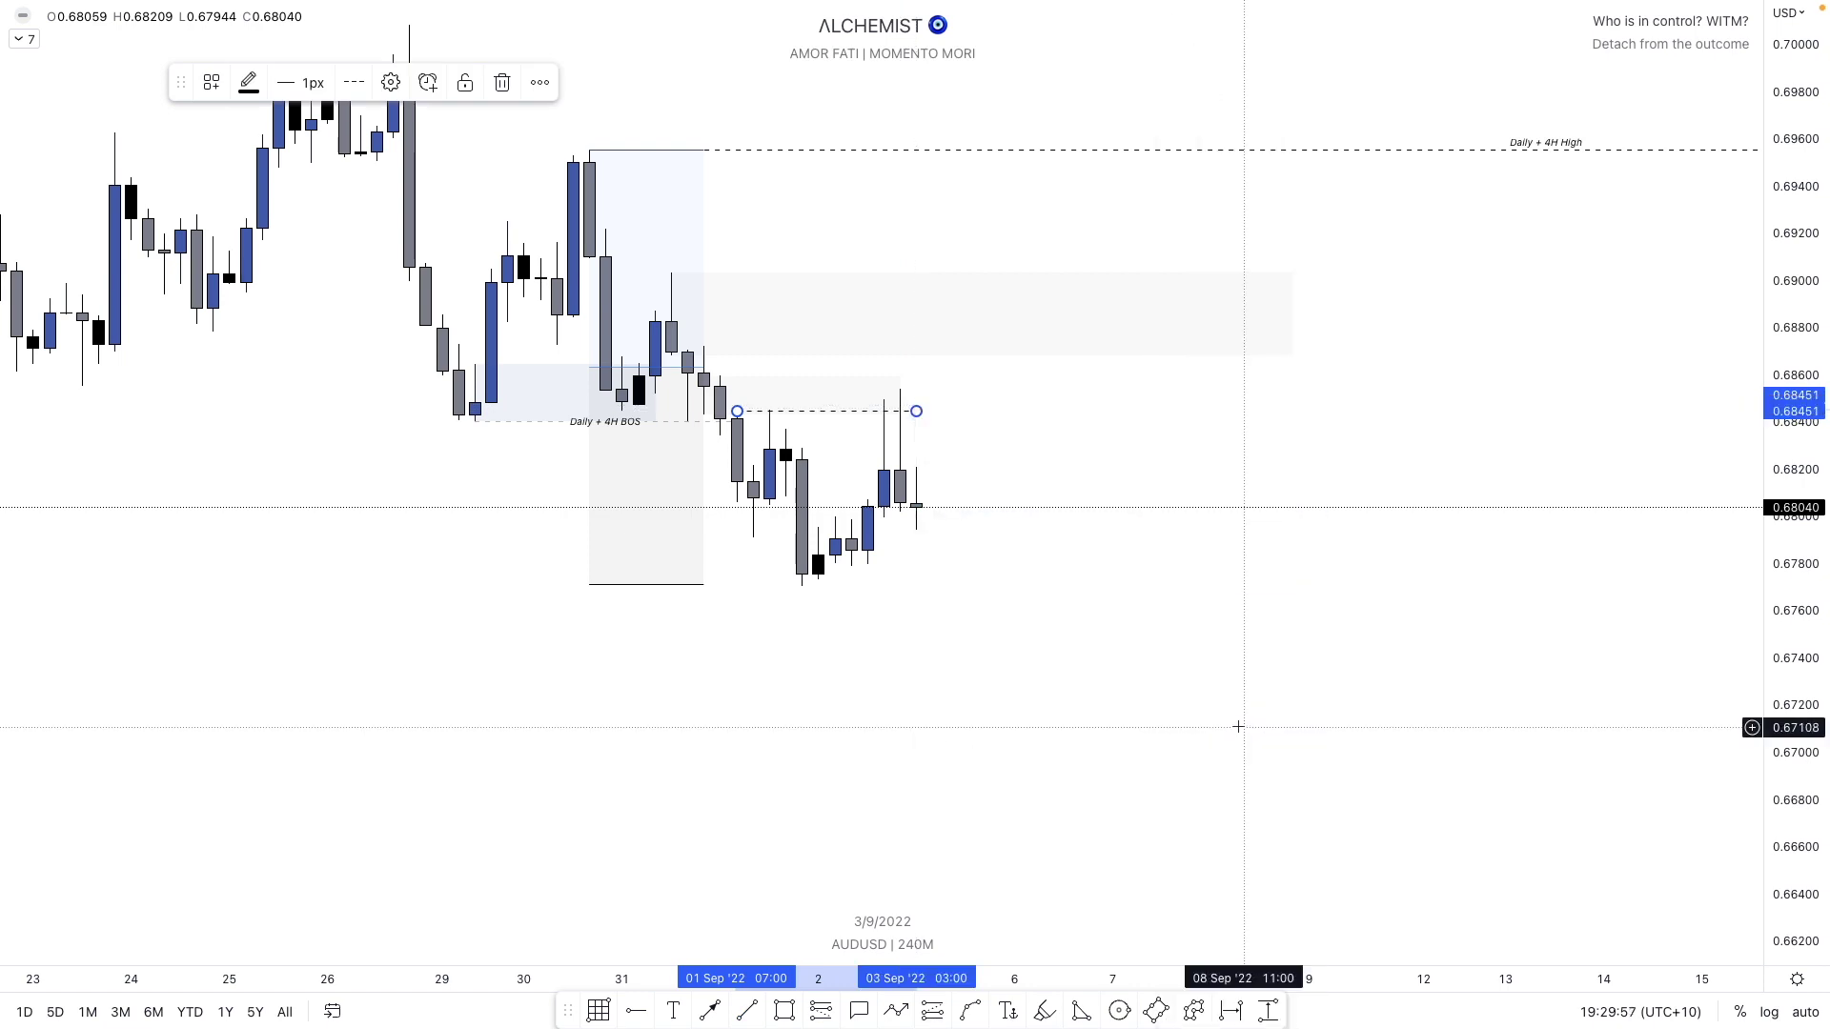
left_click(1022, 629)
- Draw a rectangle from 19 Jul '22 03:00 to 01 Sep '22 11:00 between 0.68013 and 0.68384, and apply the Demand template
scroll(800, 524, "down", 3)
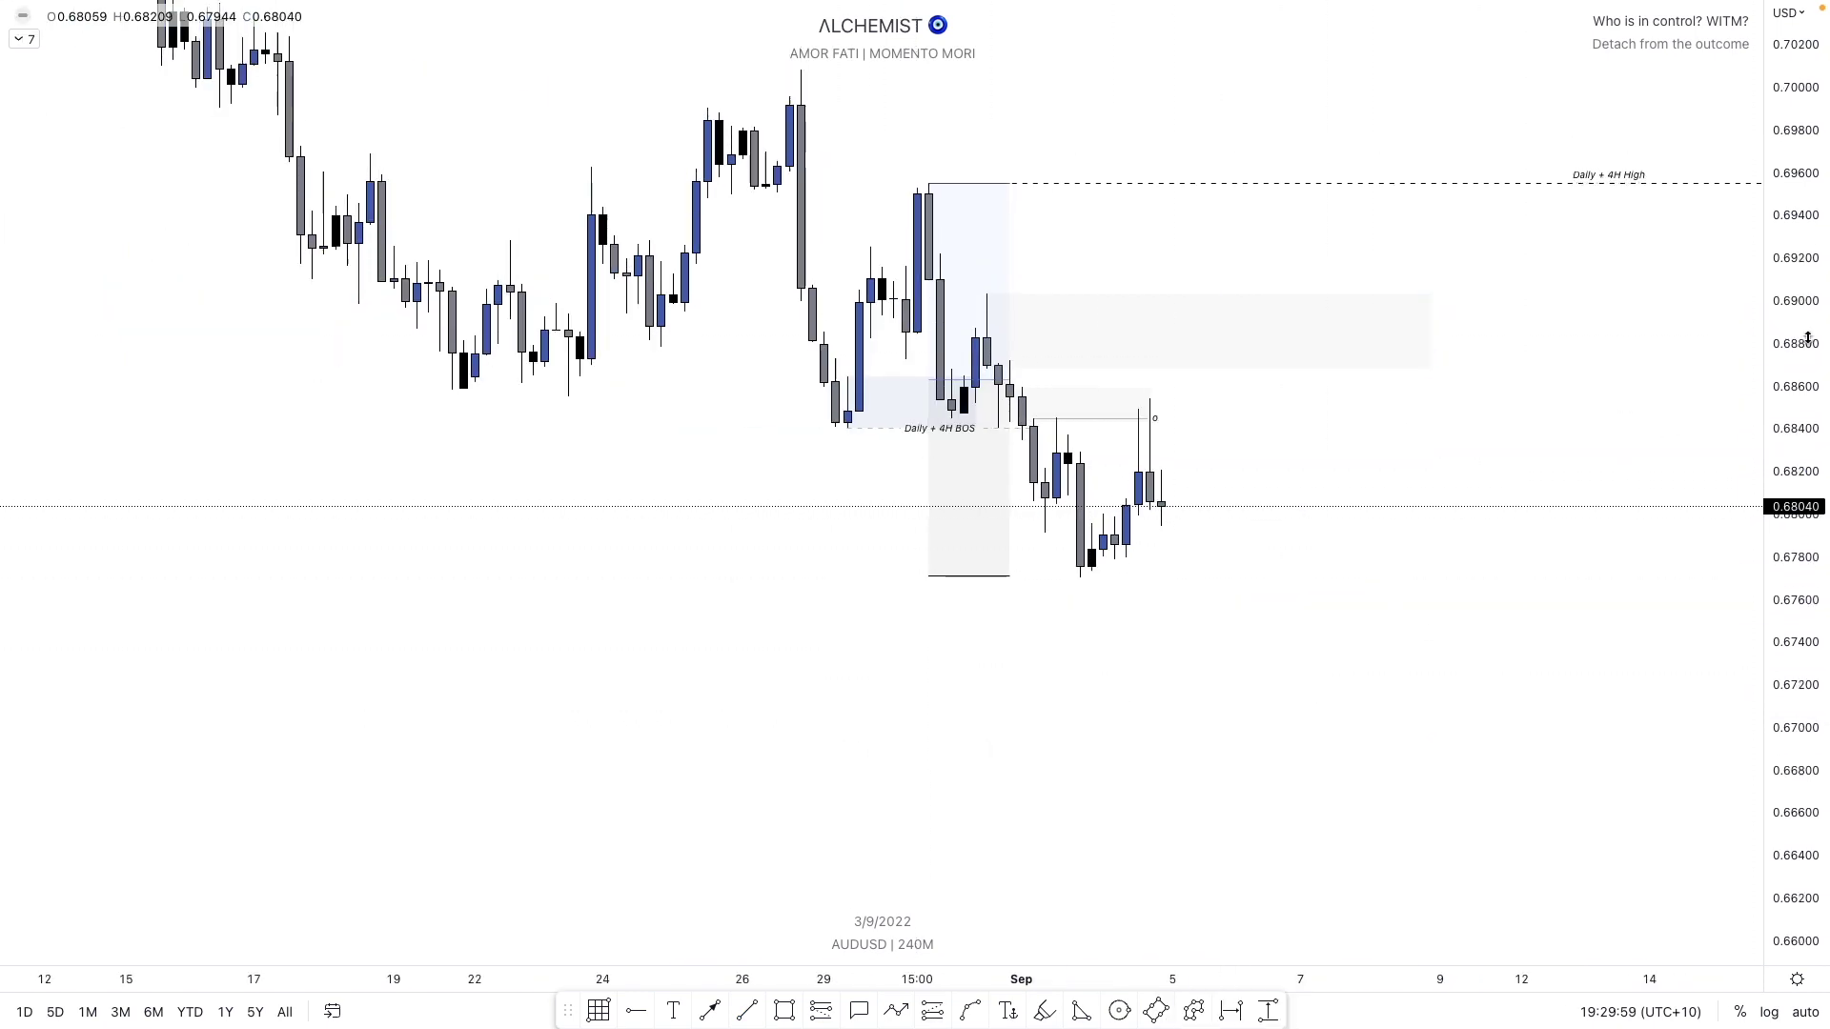
scroll(1061, 618, "down", 2)
scroll(1237, 502, "down", 4)
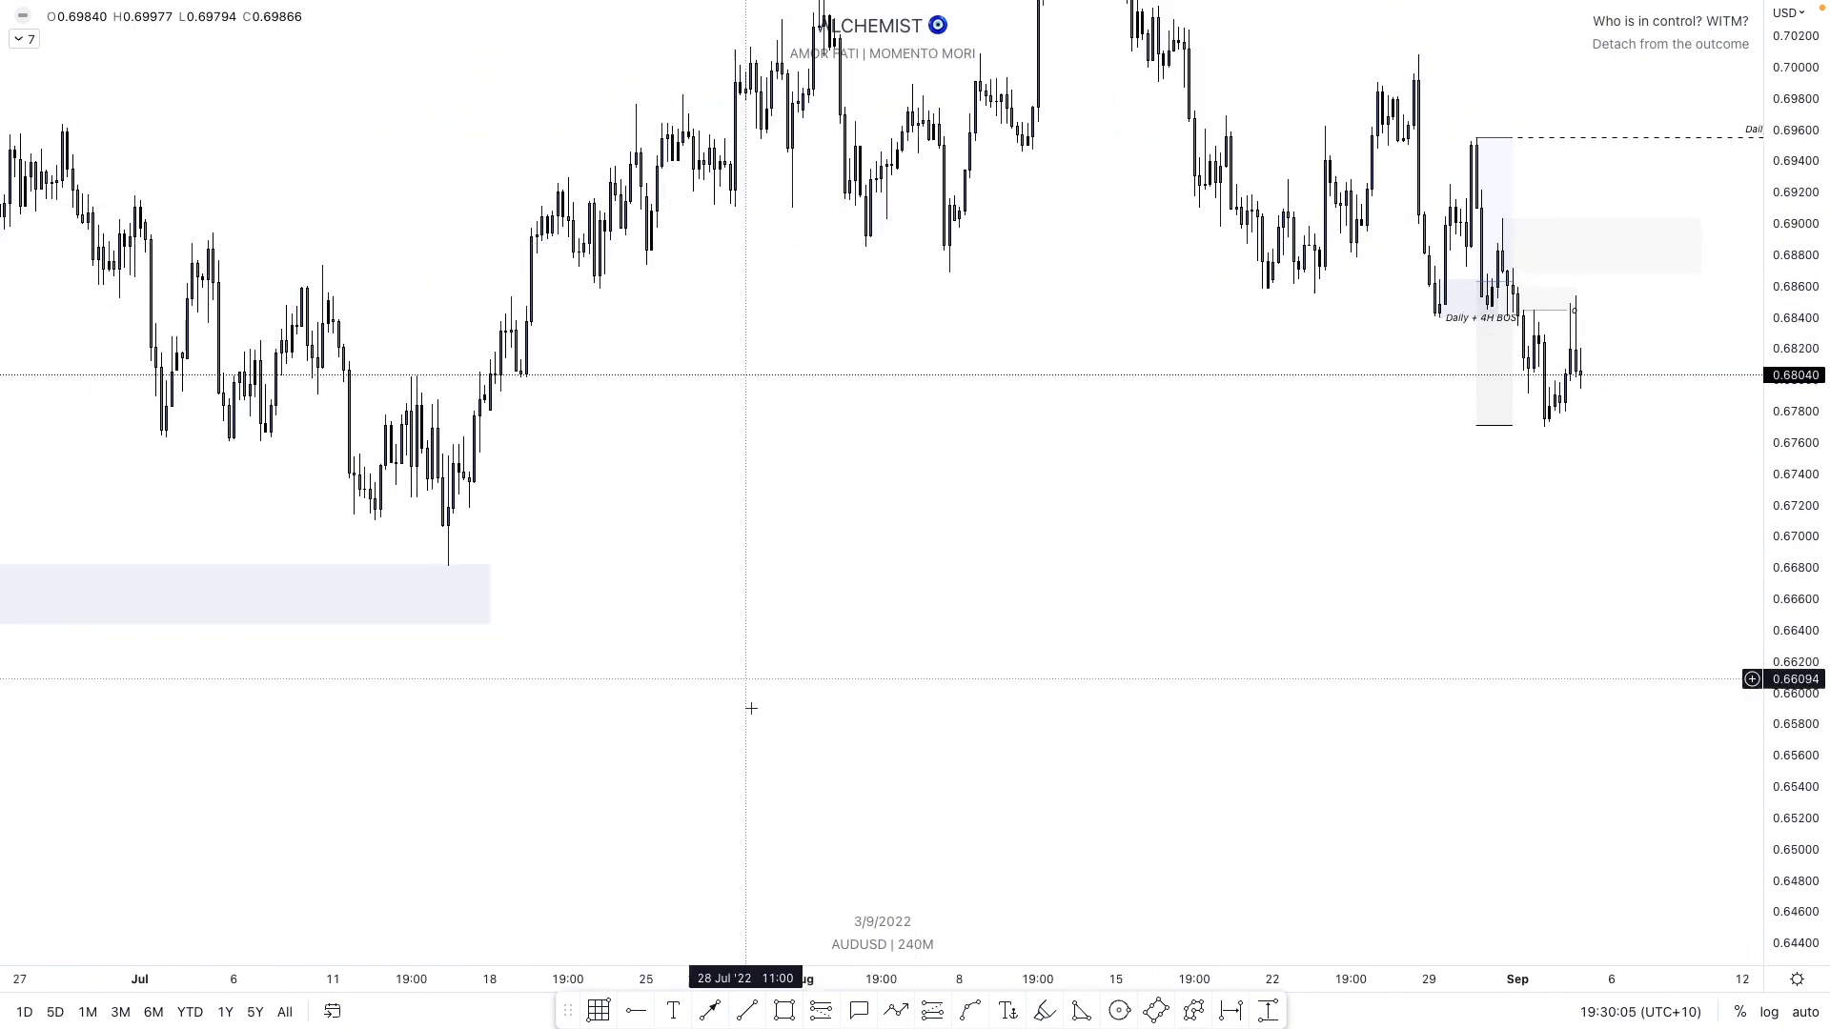
left_click(784, 1011)
mouse_move(513, 320)
left_mouse_down()
mouse_move(535, 379)
mouse_move(1529, 350)
left_mouse_up()
right_click(1531, 350)
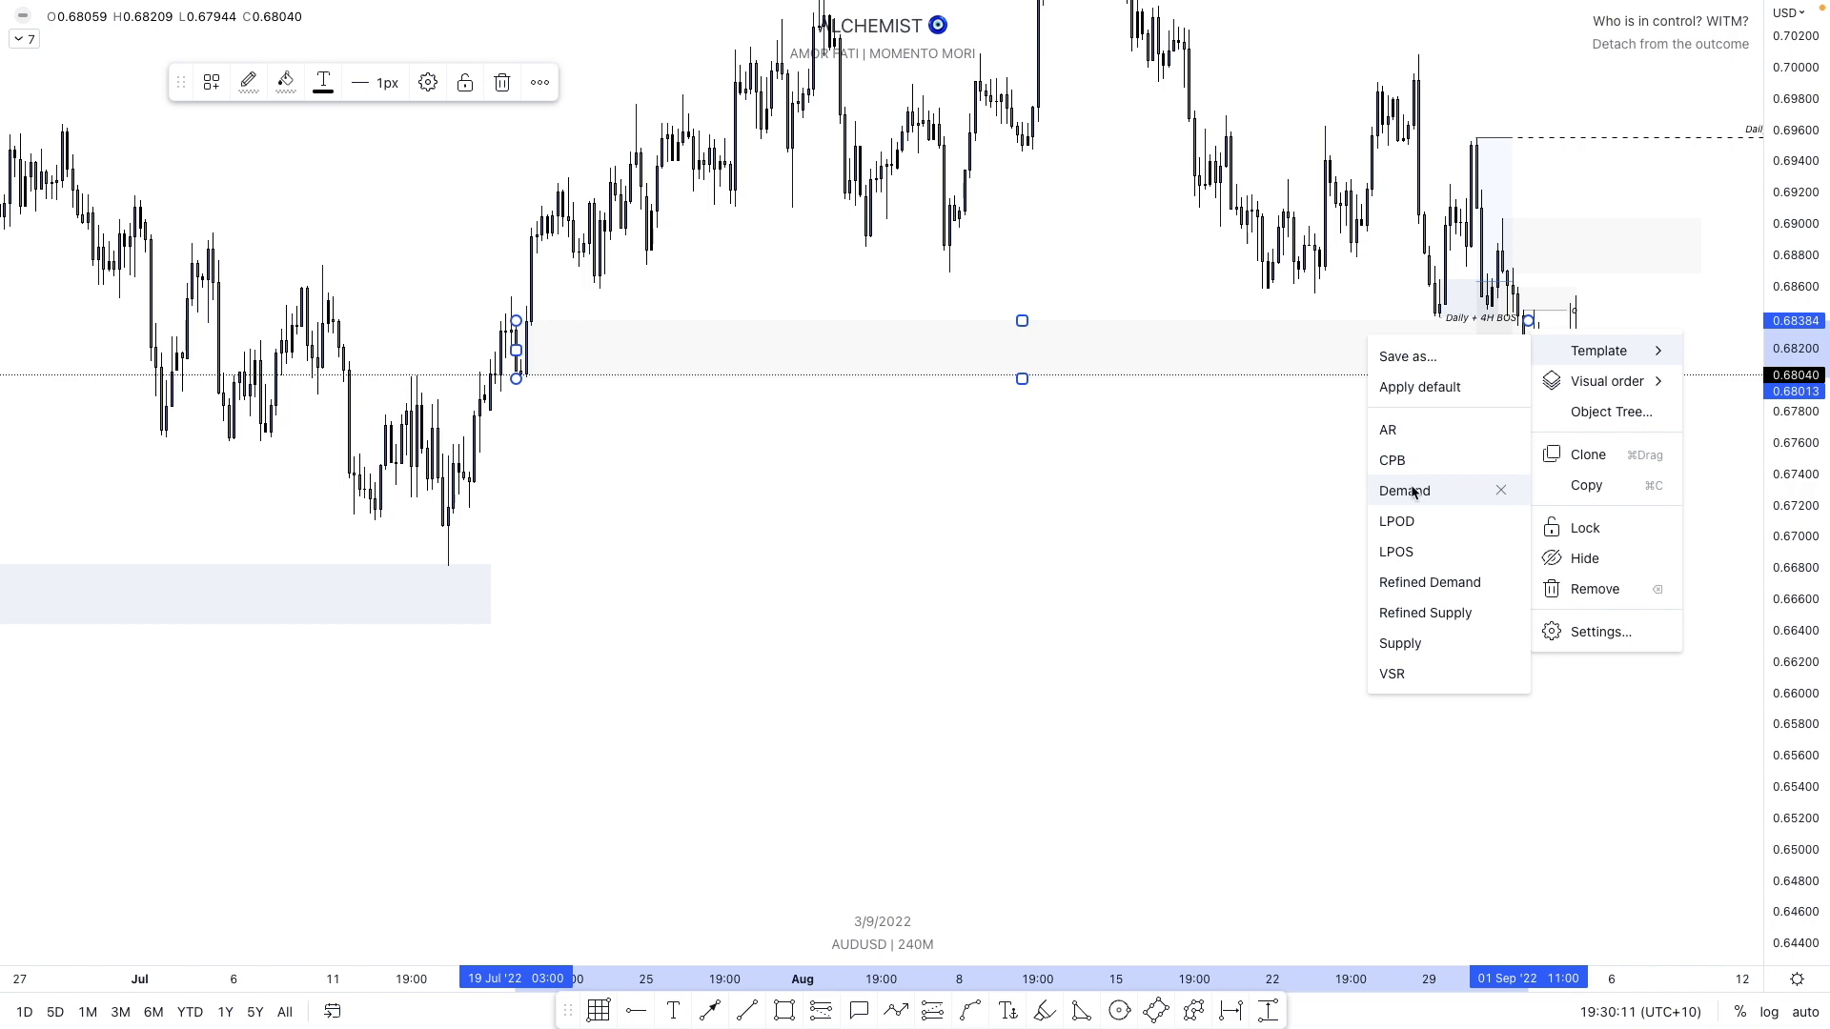
left_click(1413, 491)
- Draw a horizontal trend line from the 14 Jul '22 low at 0.66810 past 9 September with the Targeted template, and extend it further right
left_click_drag(1167, 465, 1108, 685)
left_click_drag(948, 122, 981, 173)
left_click_drag(1038, 690, 1039, 468)
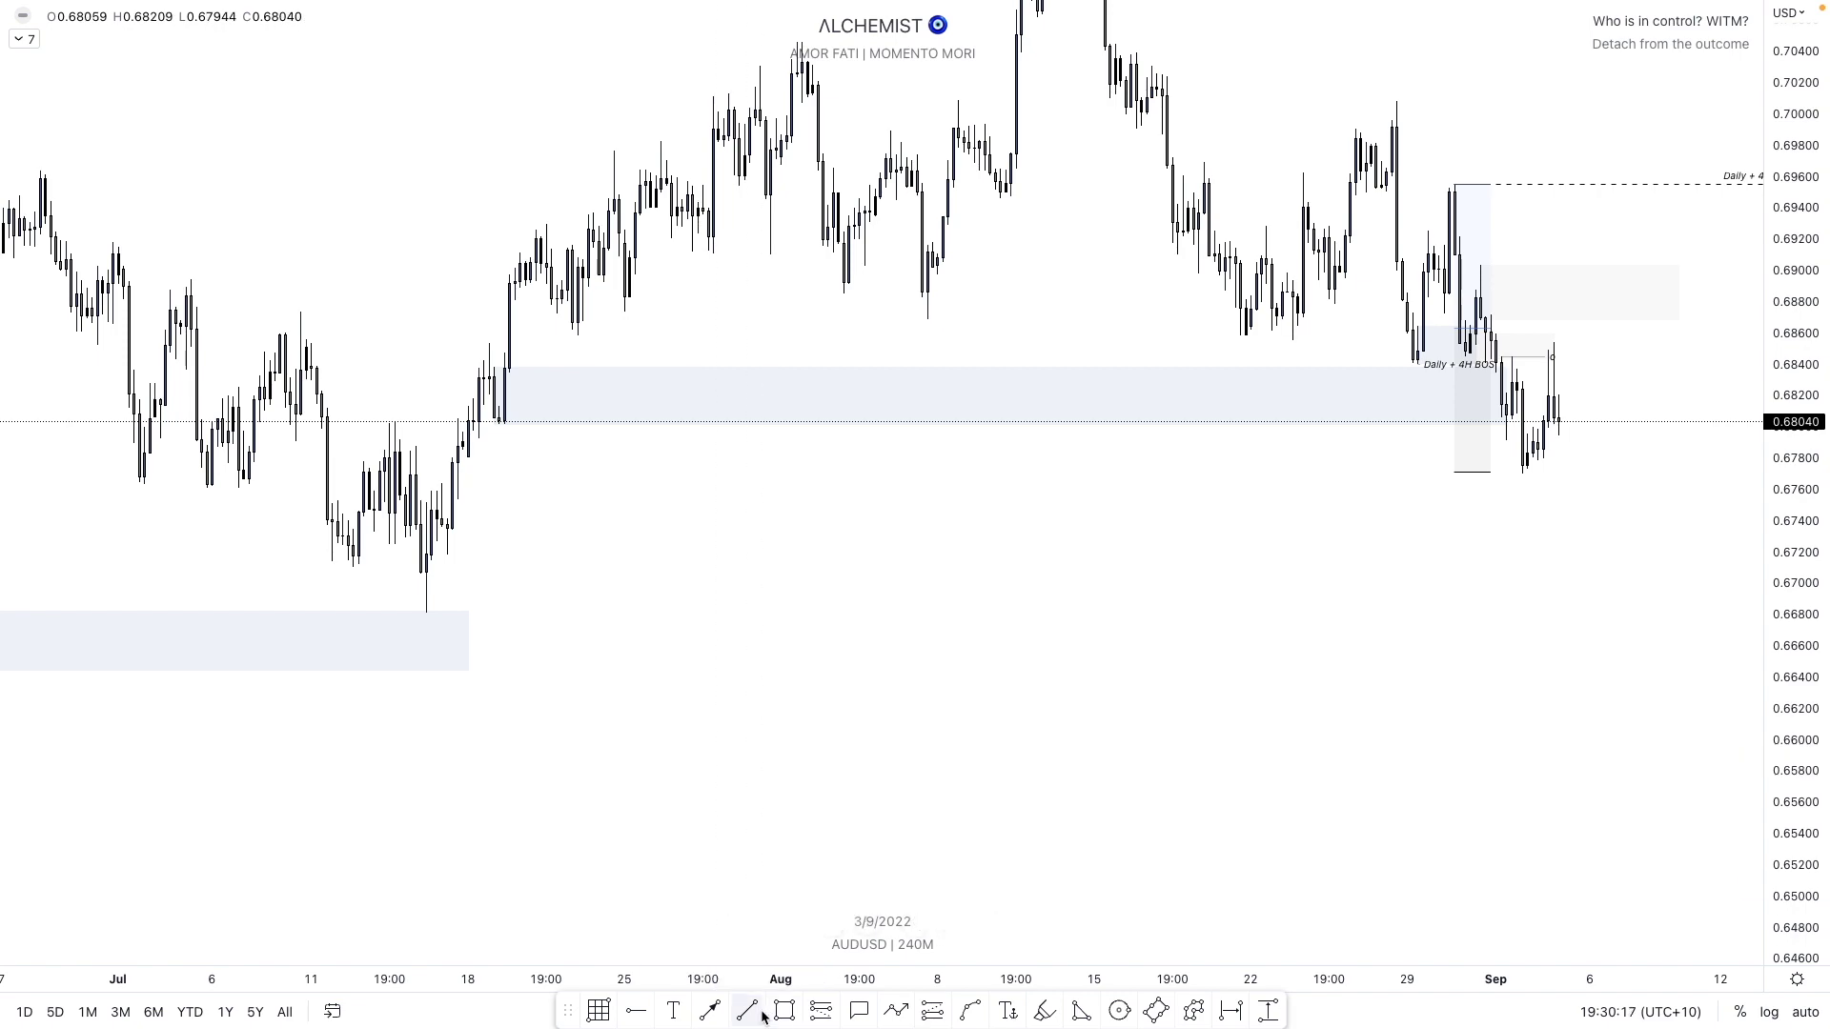
left_click(425, 613)
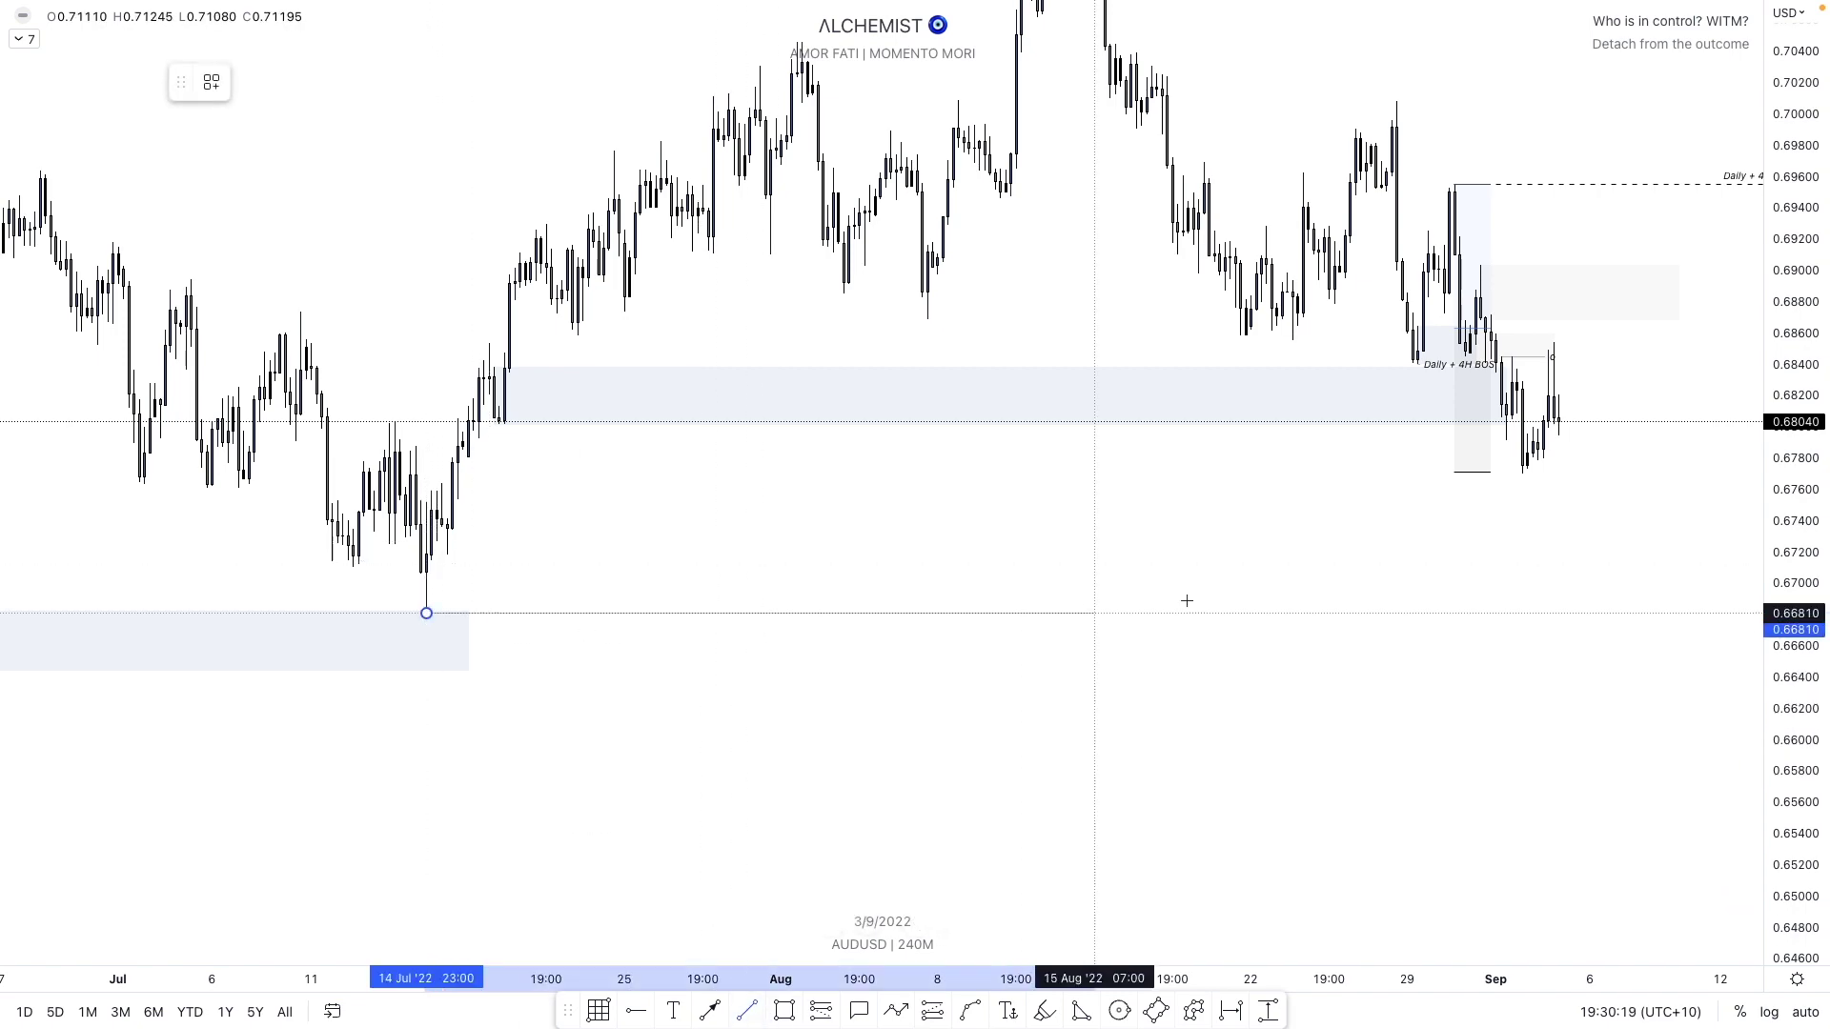
left_click(1557, 613)
right_click(1565, 622)
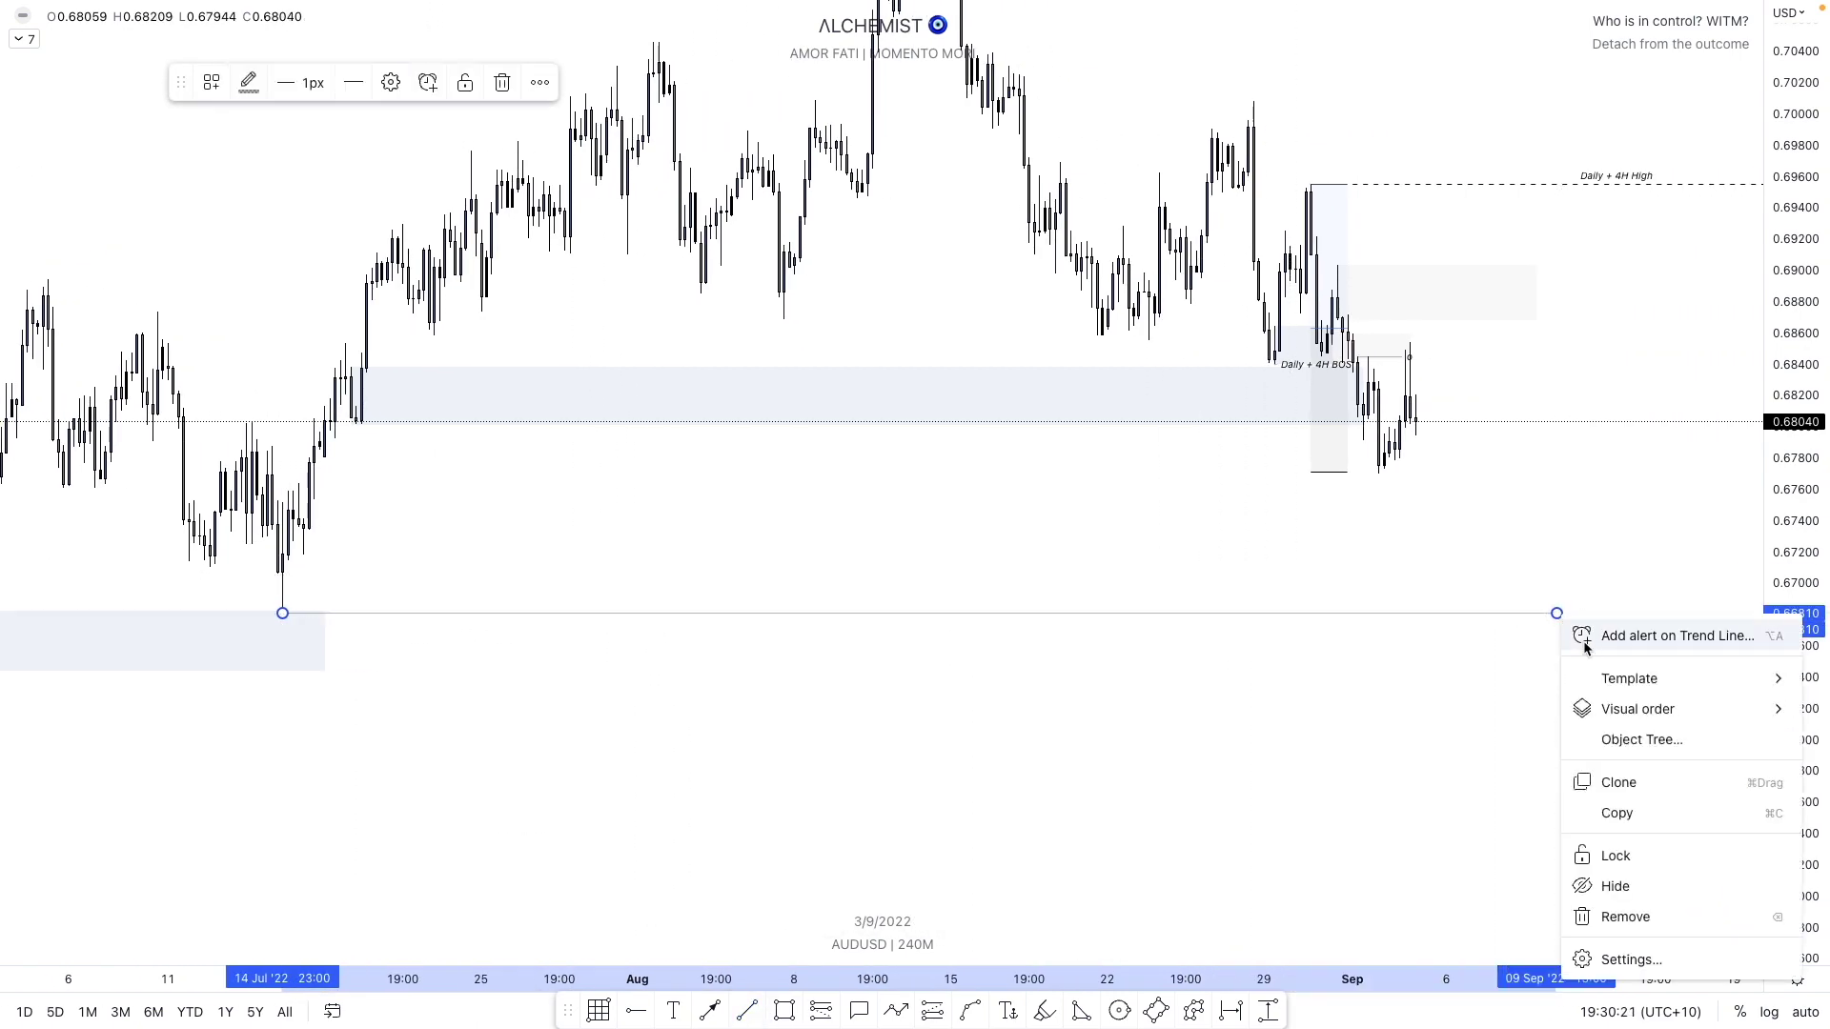
mouse_move(1609, 679)
scroll(1445, 992, "down", 1)
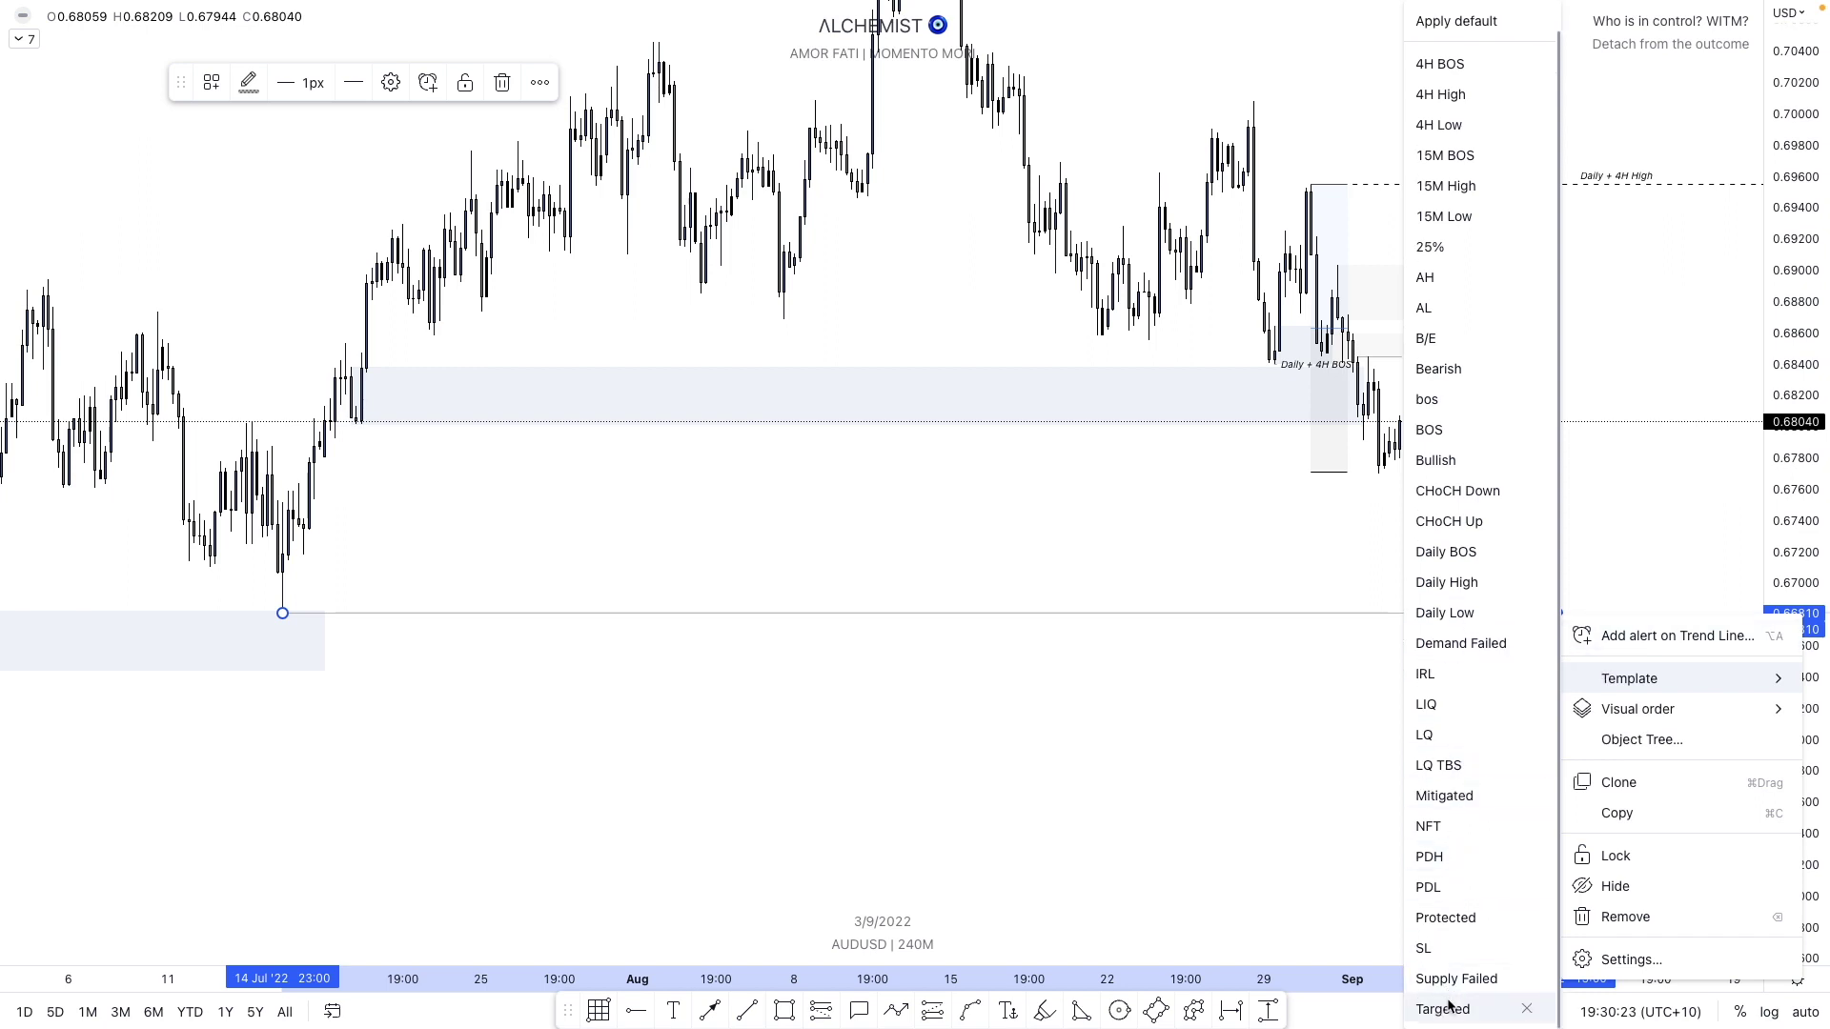
left_click(1445, 1009)
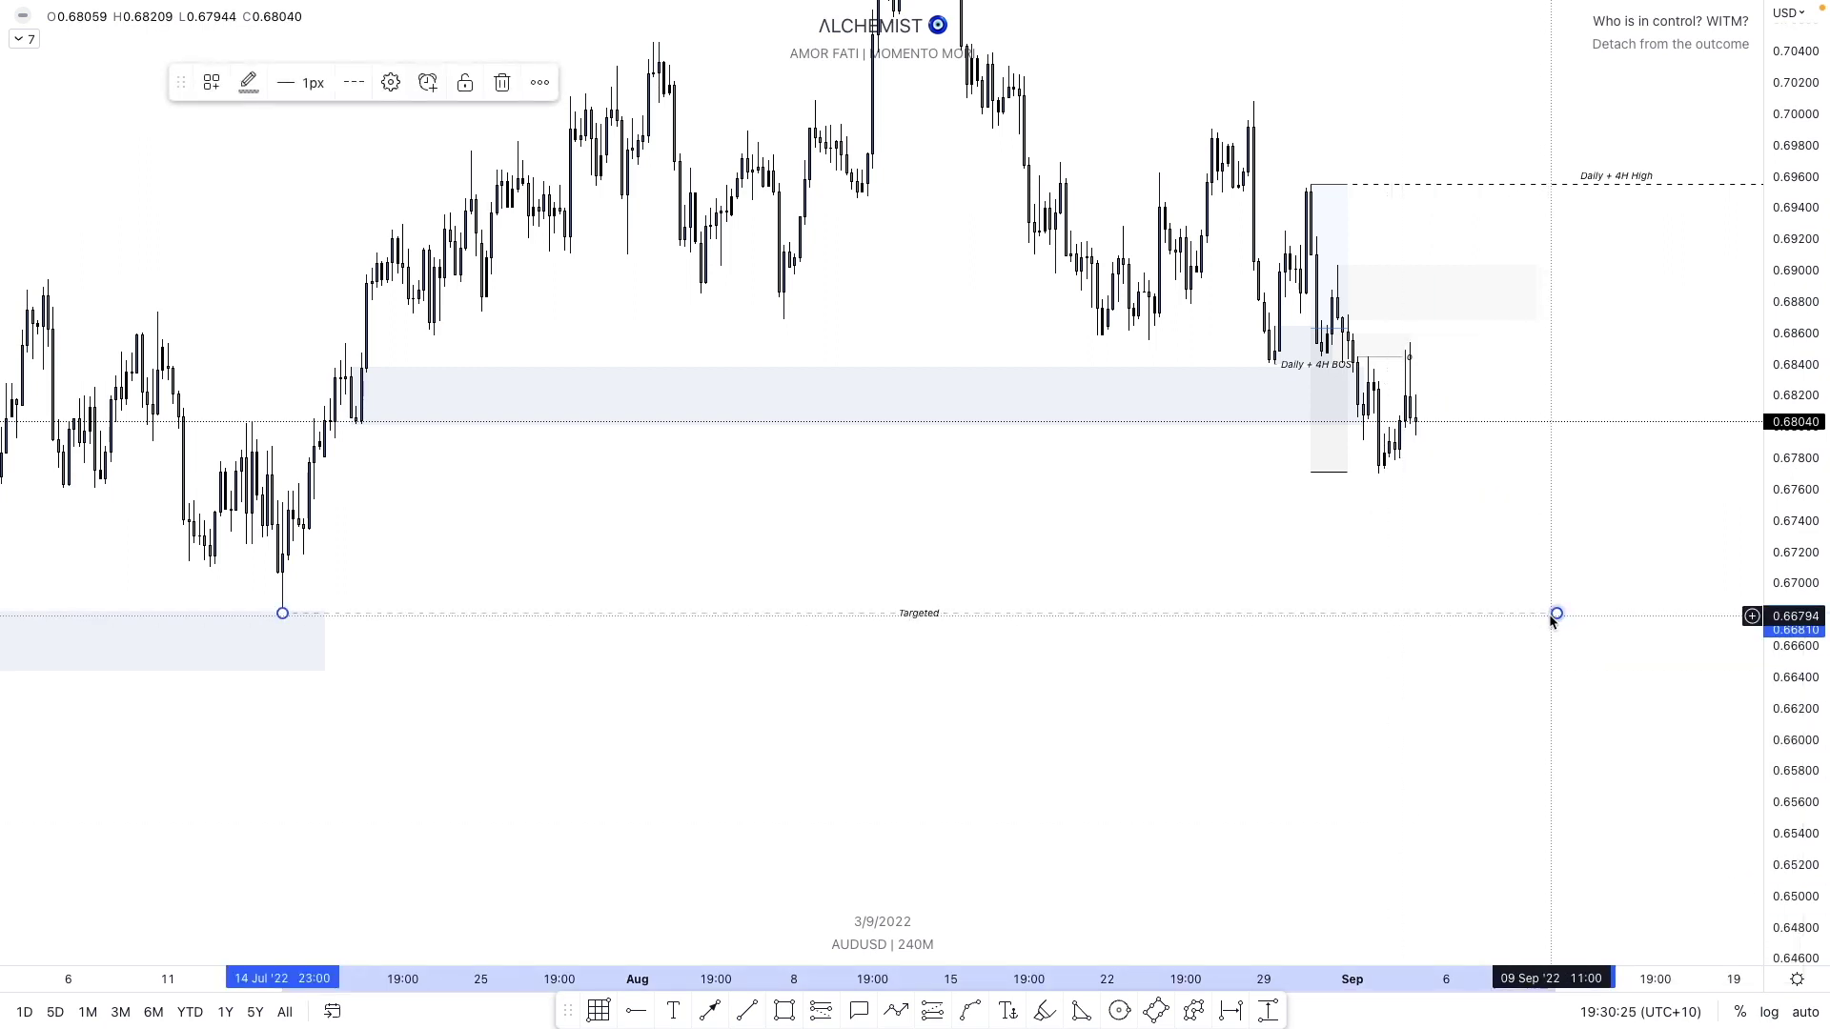
left_click_drag(1557, 614, 1661, 614)
left_click(1569, 720)
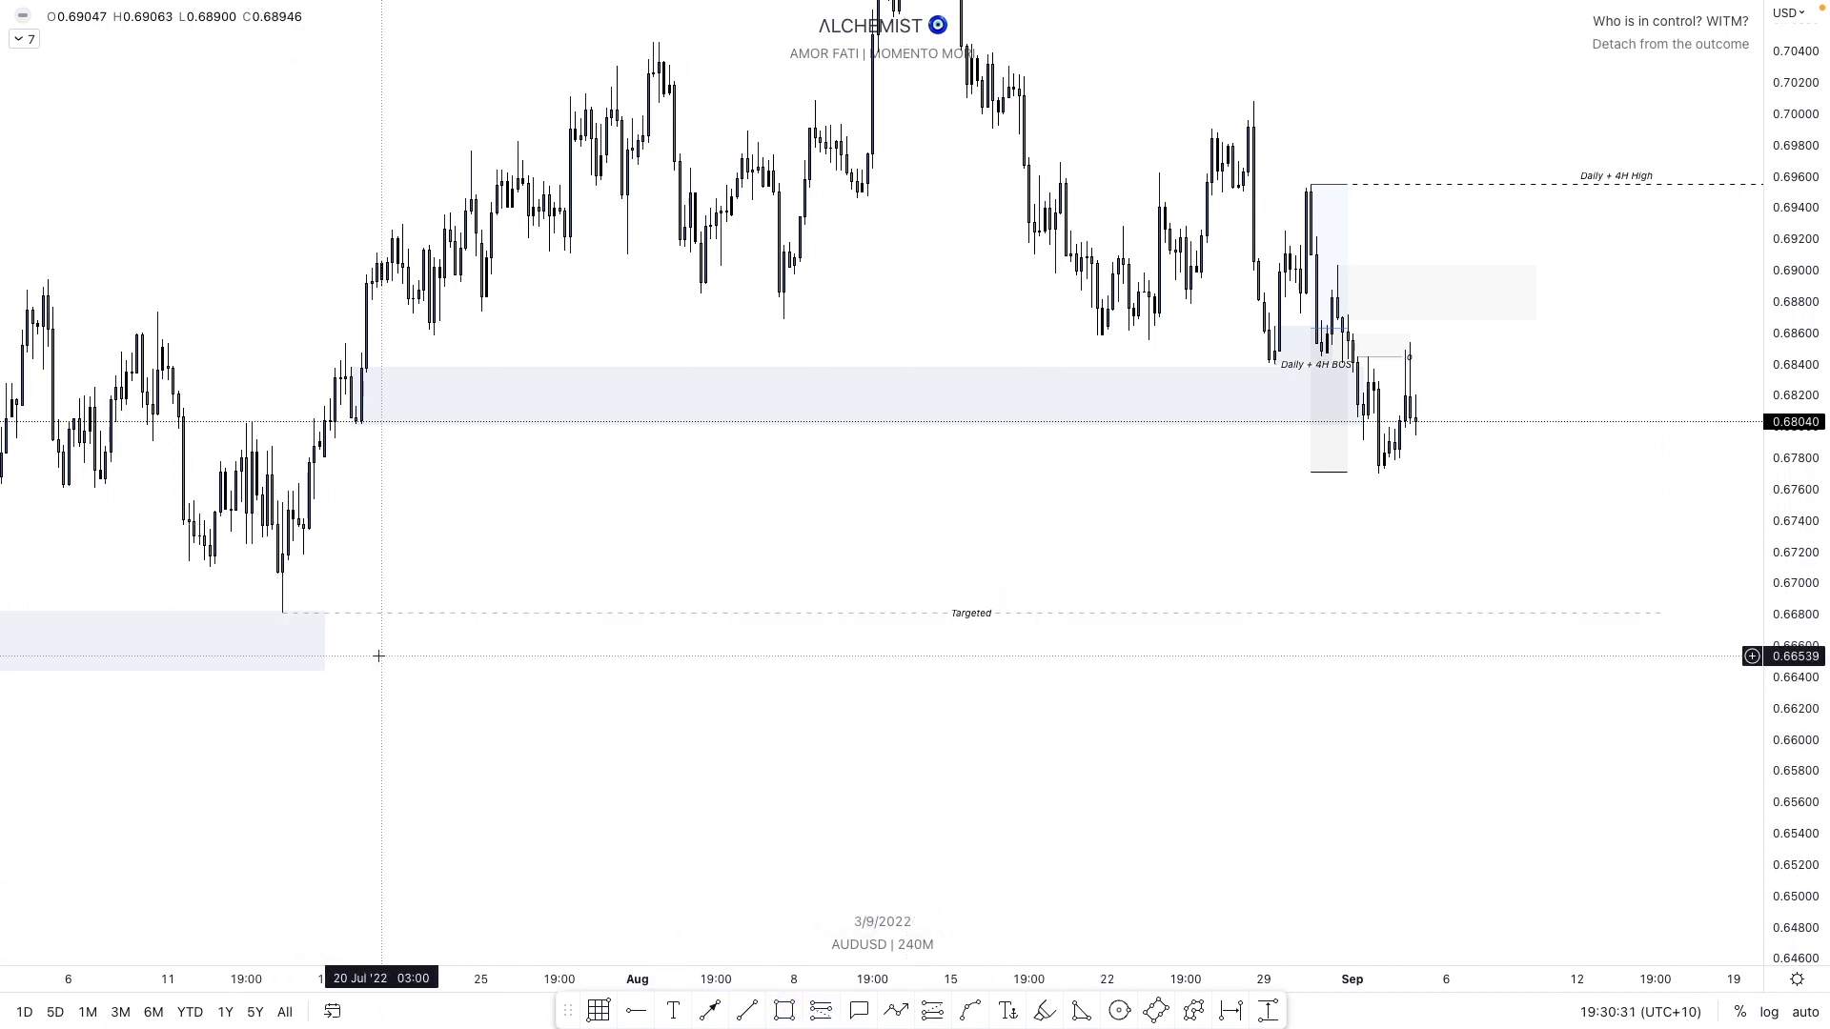
- Draw a rectangle from 14 Jul '22 23:00 to 15 Sep '22 03:00 between 0.66810 and 0.67520, and apply the CPB template
left_click(796, 1008)
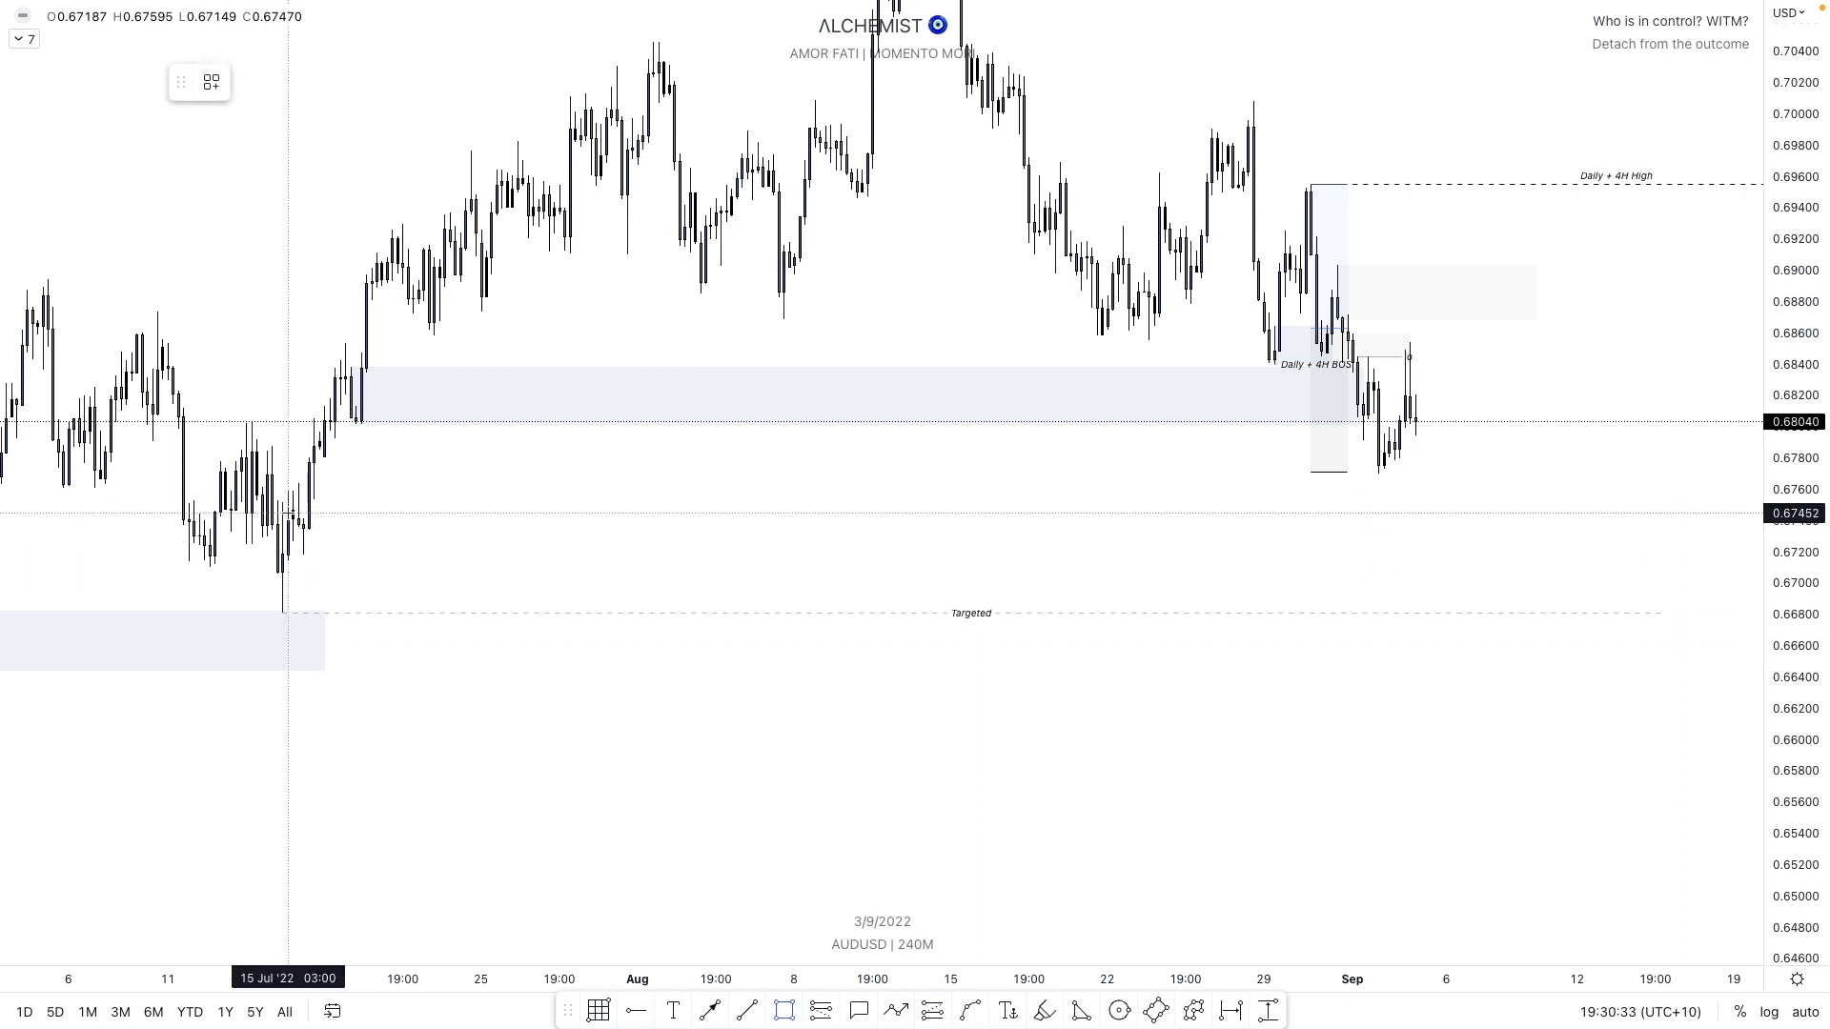
mouse_move(285, 502)
left_mouse_down()
mouse_move(282, 613)
mouse_move(1665, 579)
left_mouse_up()
right_click(1665, 583)
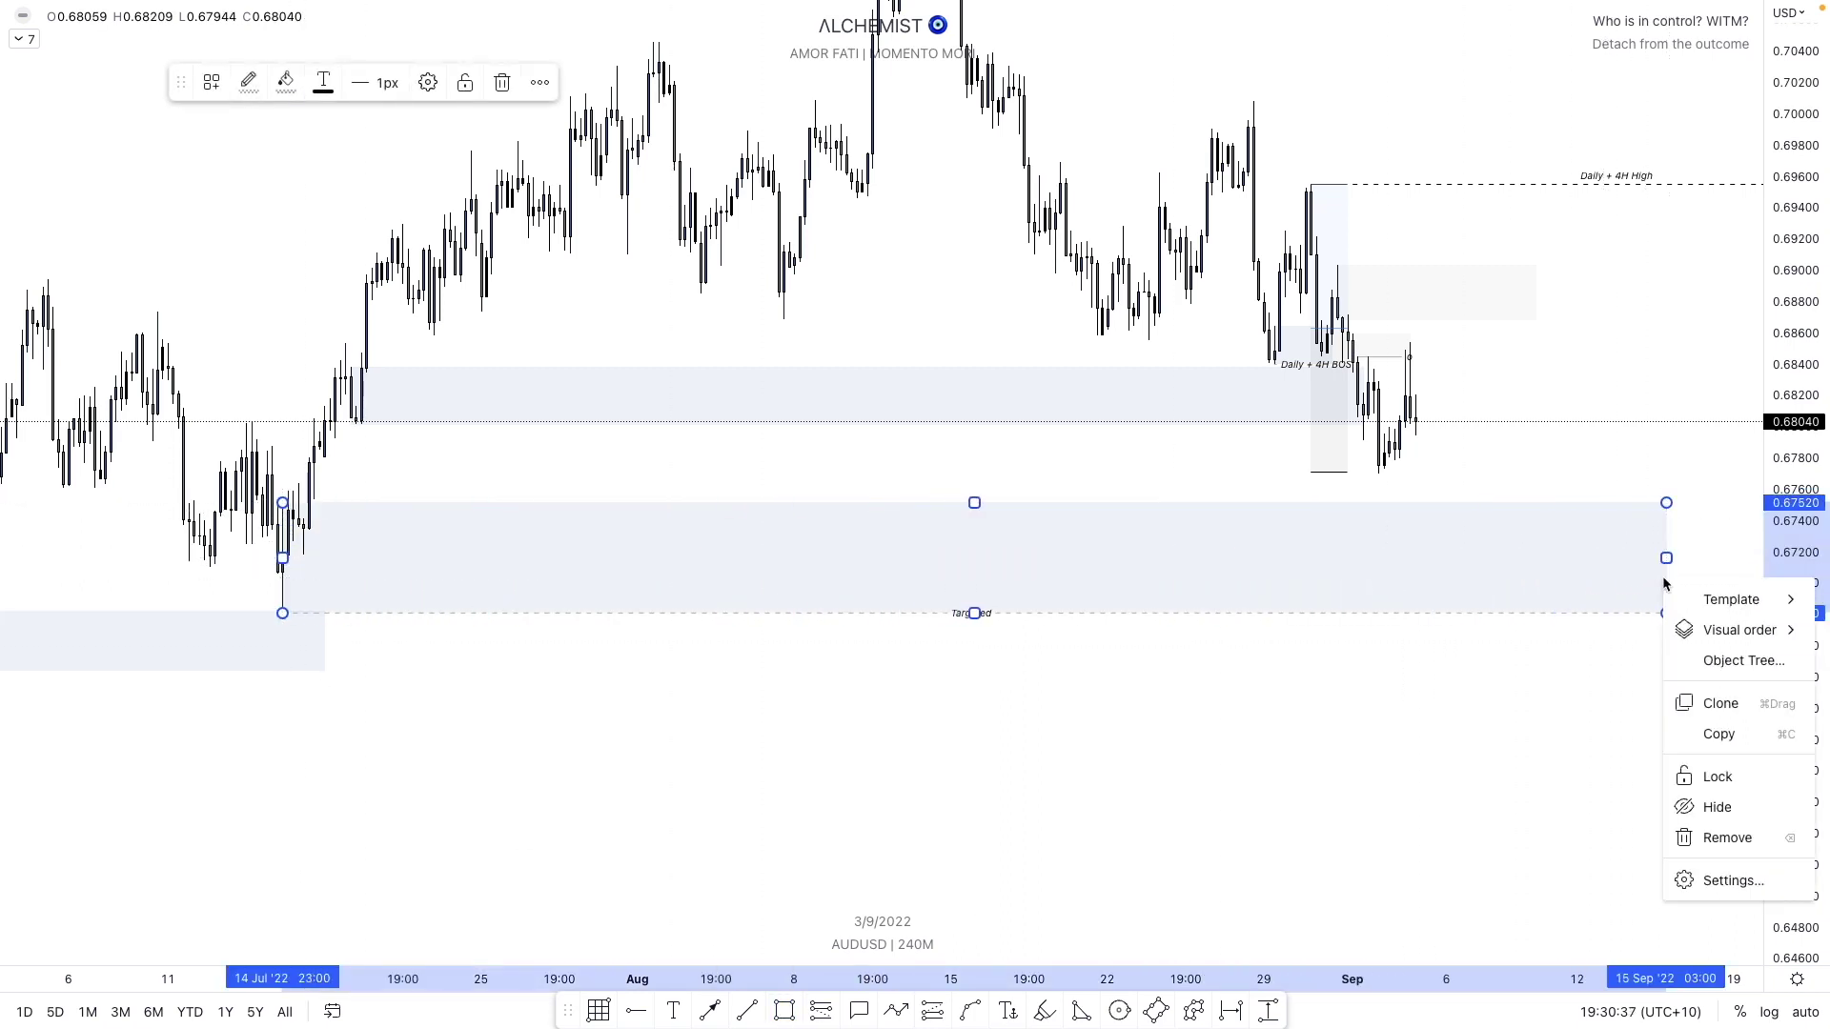
mouse_move(1700, 606)
left_click(1535, 892)
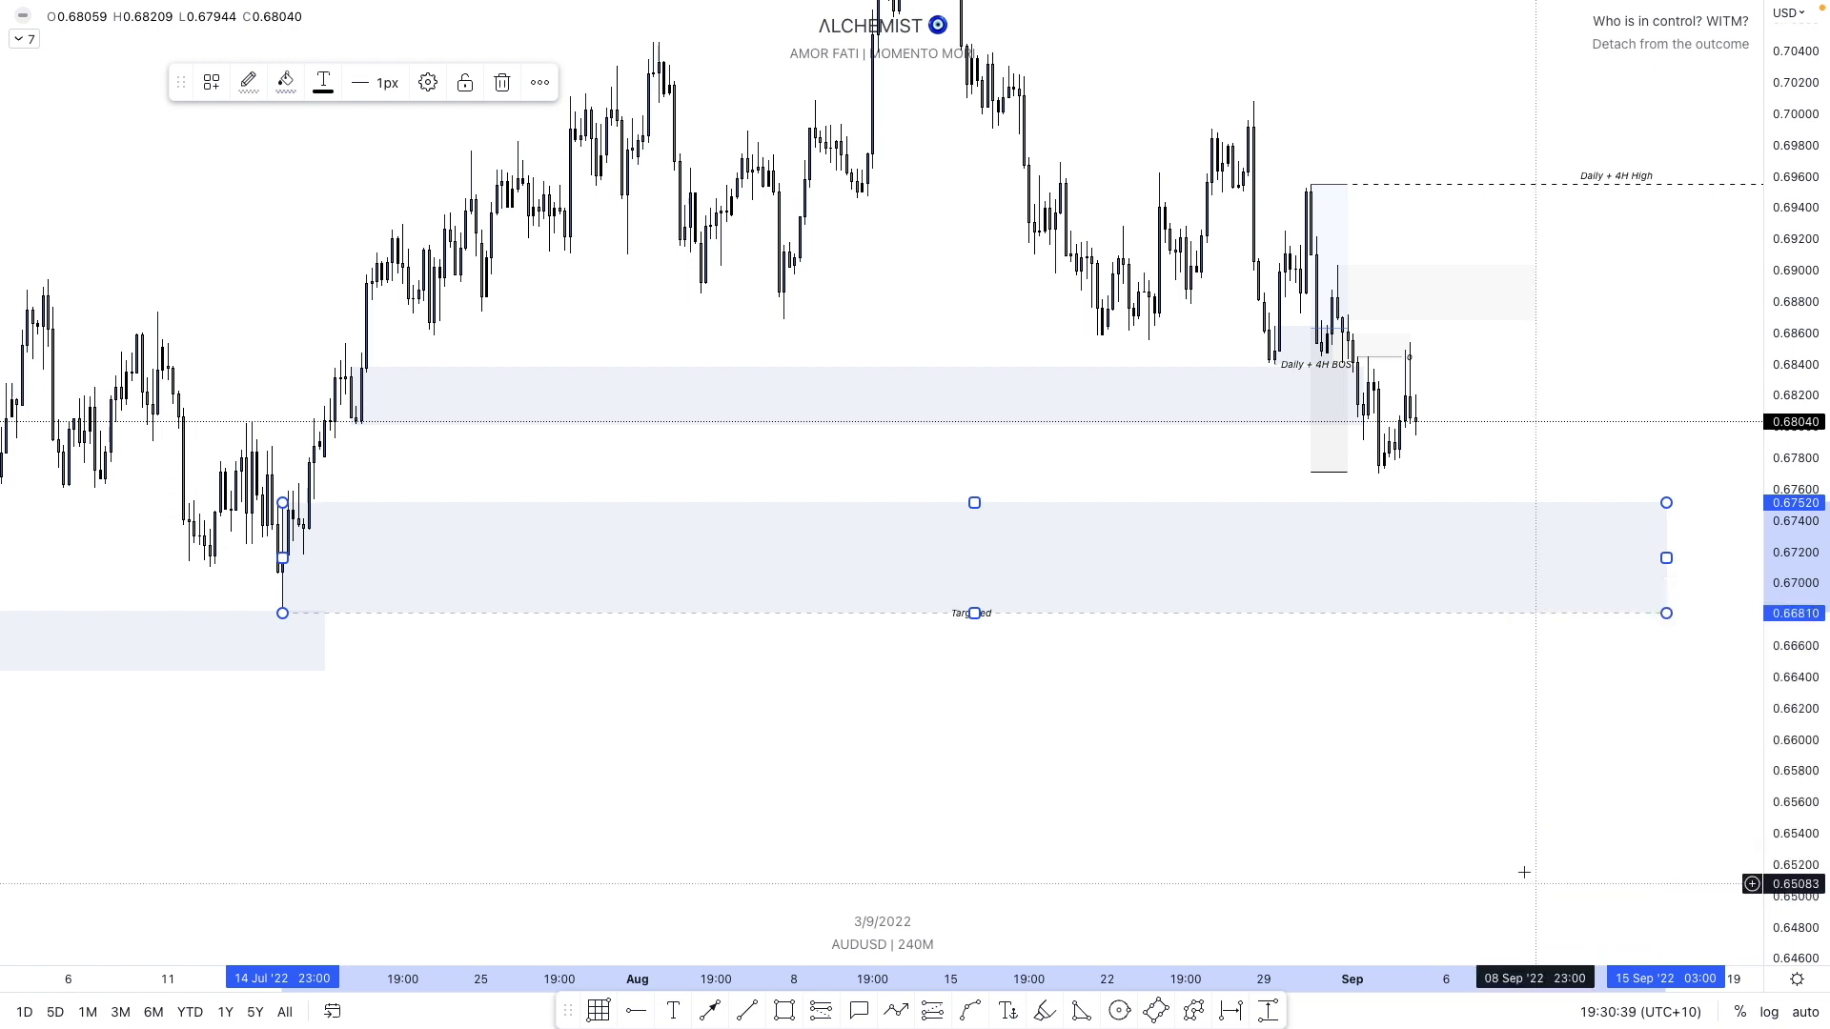
left_click(1470, 496)
right_click(1476, 508)
mouse_move(1499, 527)
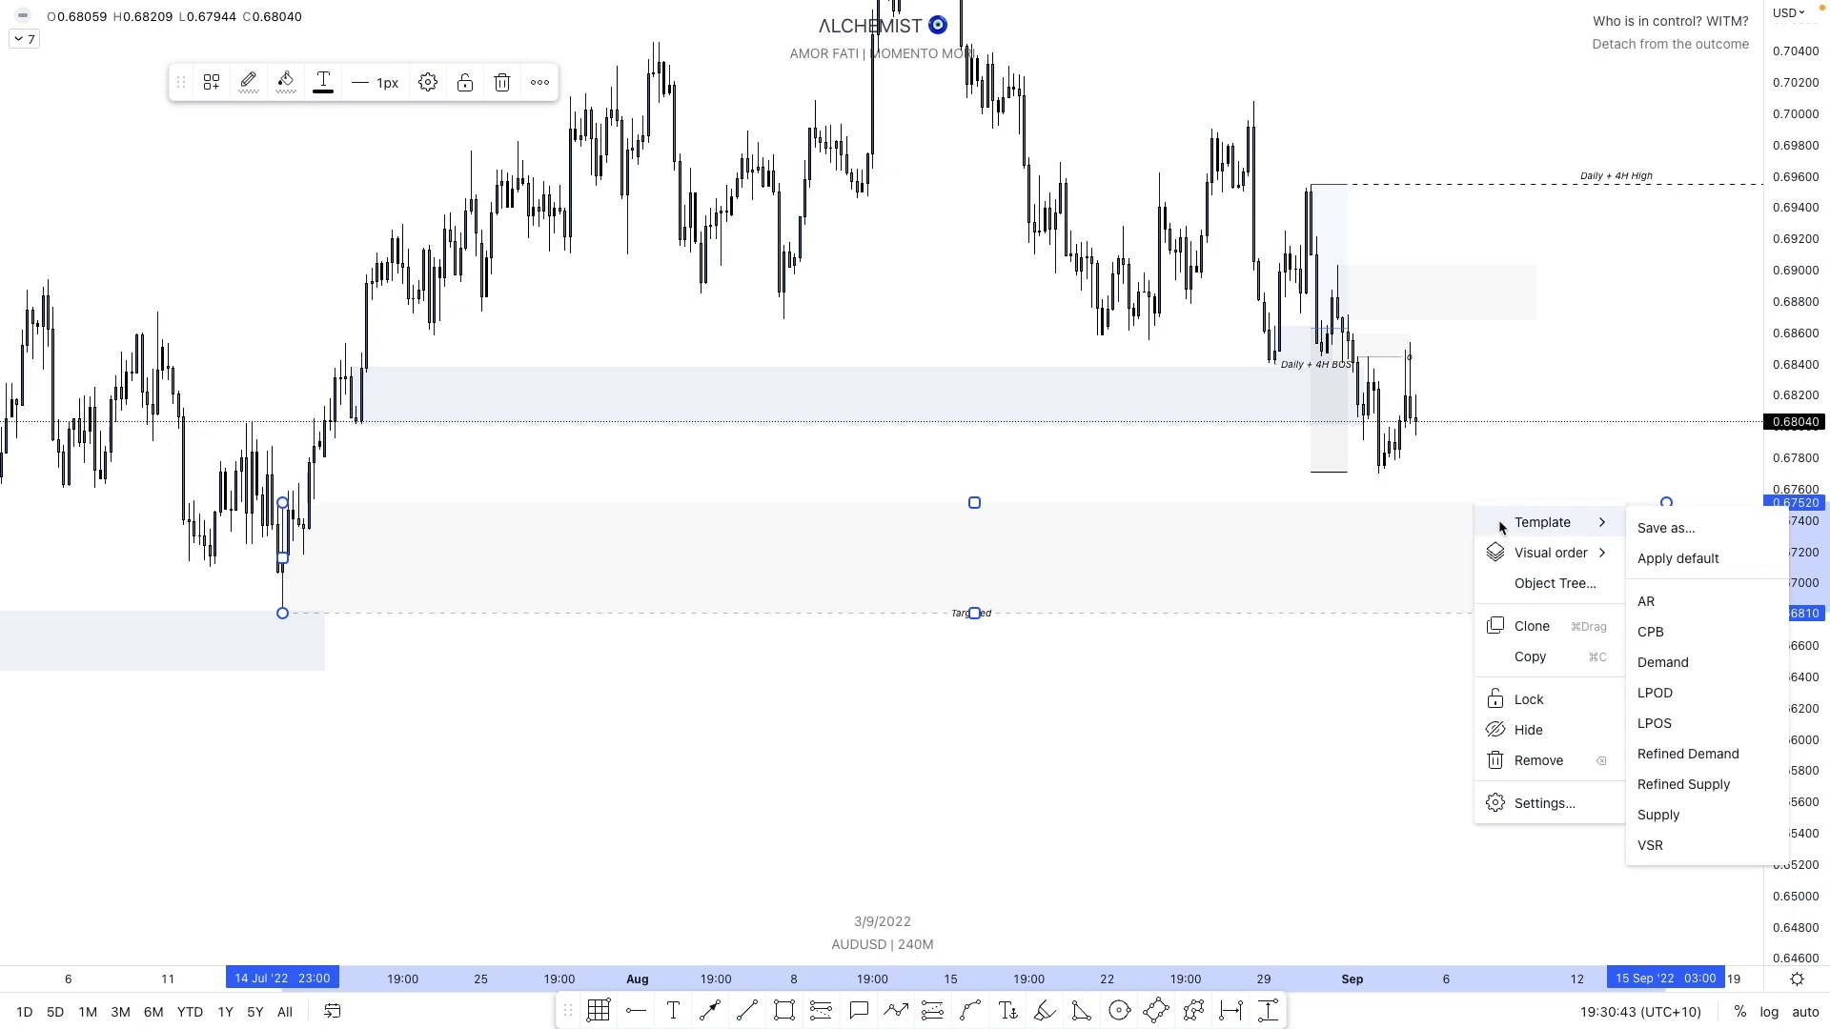
left_click(1652, 632)
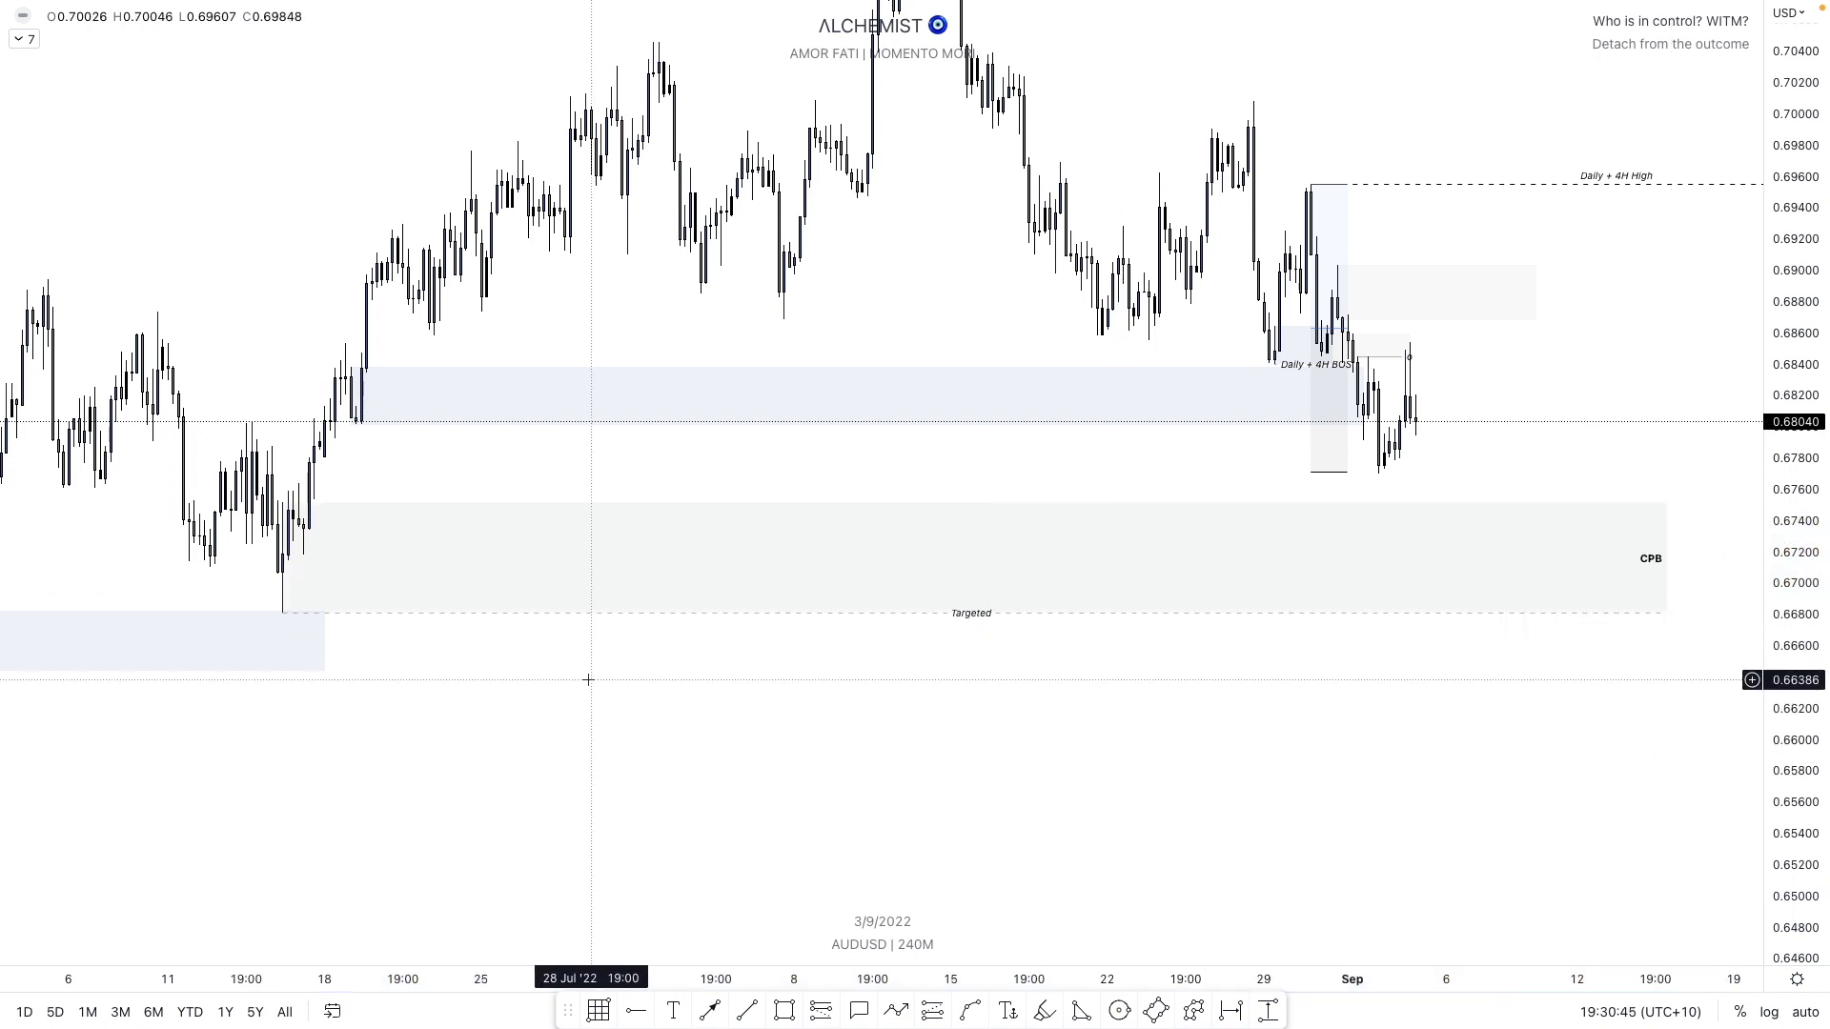
- Draw a rectangle from 15 Jul '22 19:00 to 09 Sep '22 03:00 between 0.67562 and 0.67806, and apply the CPB template
left_click(785, 1012)
mouse_move(309, 458)
left_mouse_down()
mouse_move(315, 496)
mouse_move(441, 474)
mouse_move(1553, 466)
left_mouse_up()
right_click(1544, 476)
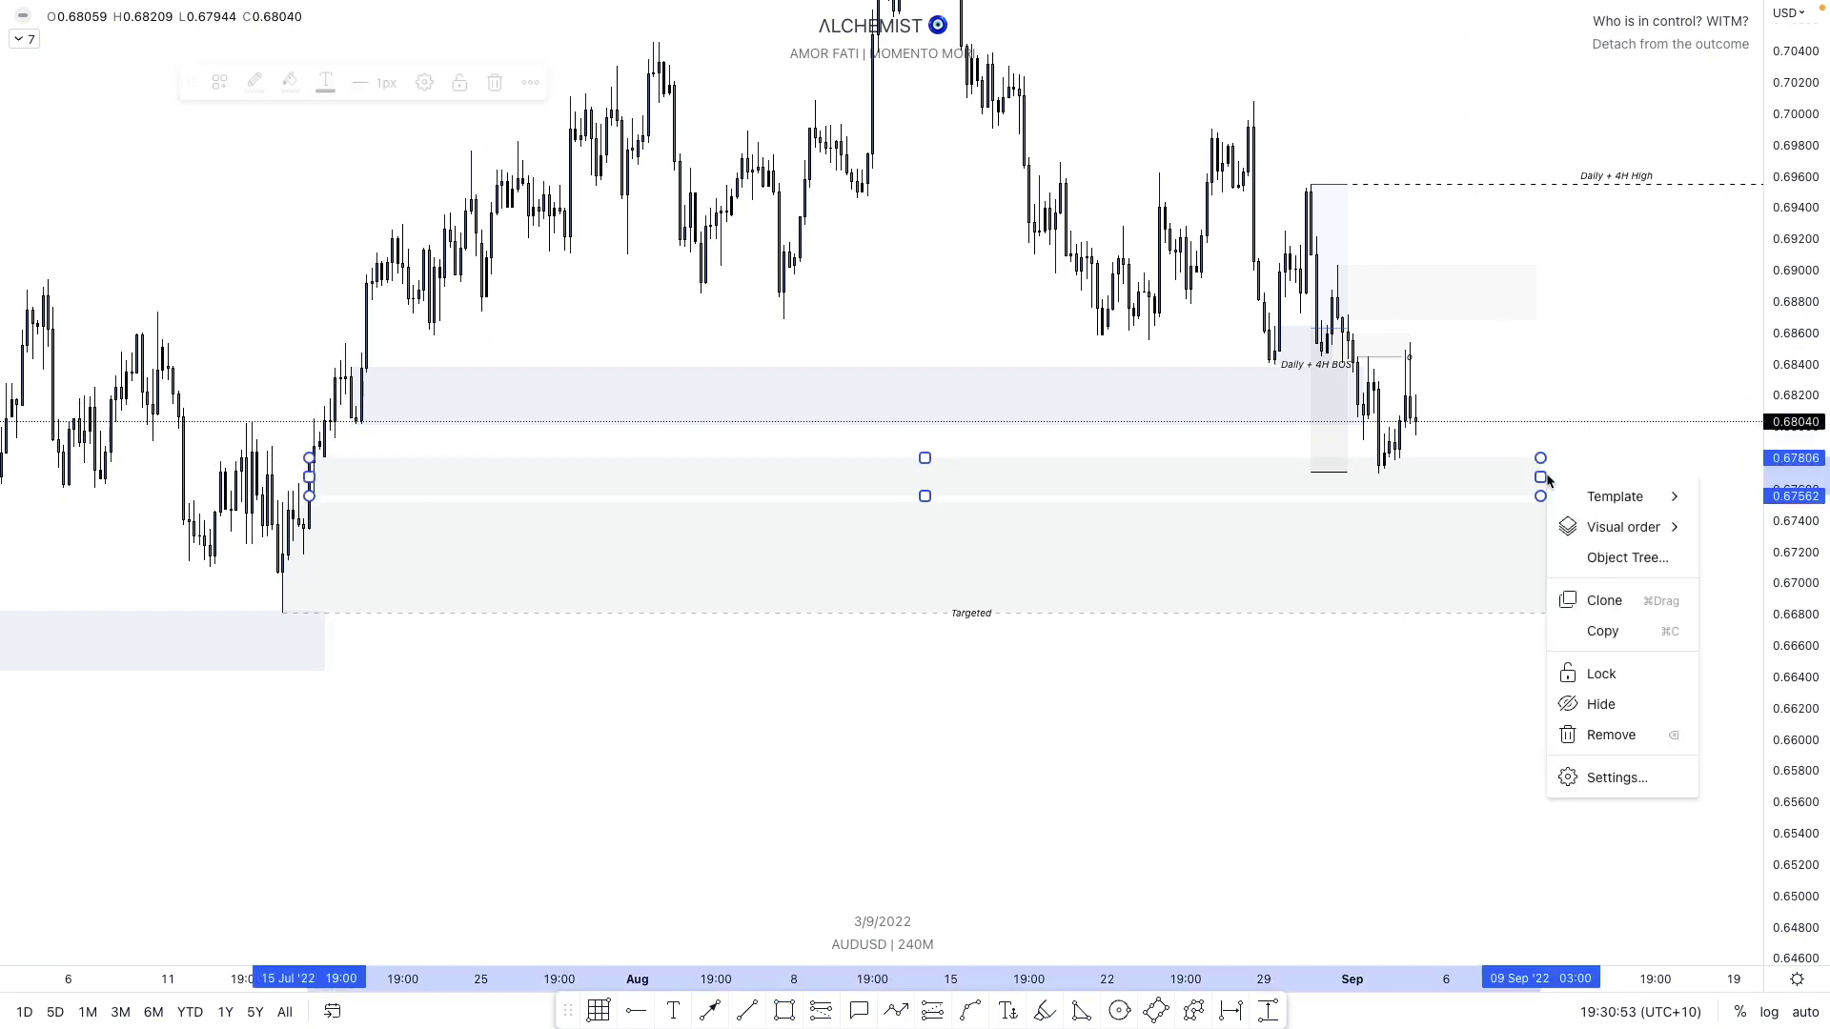
mouse_move(1568, 487)
left_click(1466, 605)
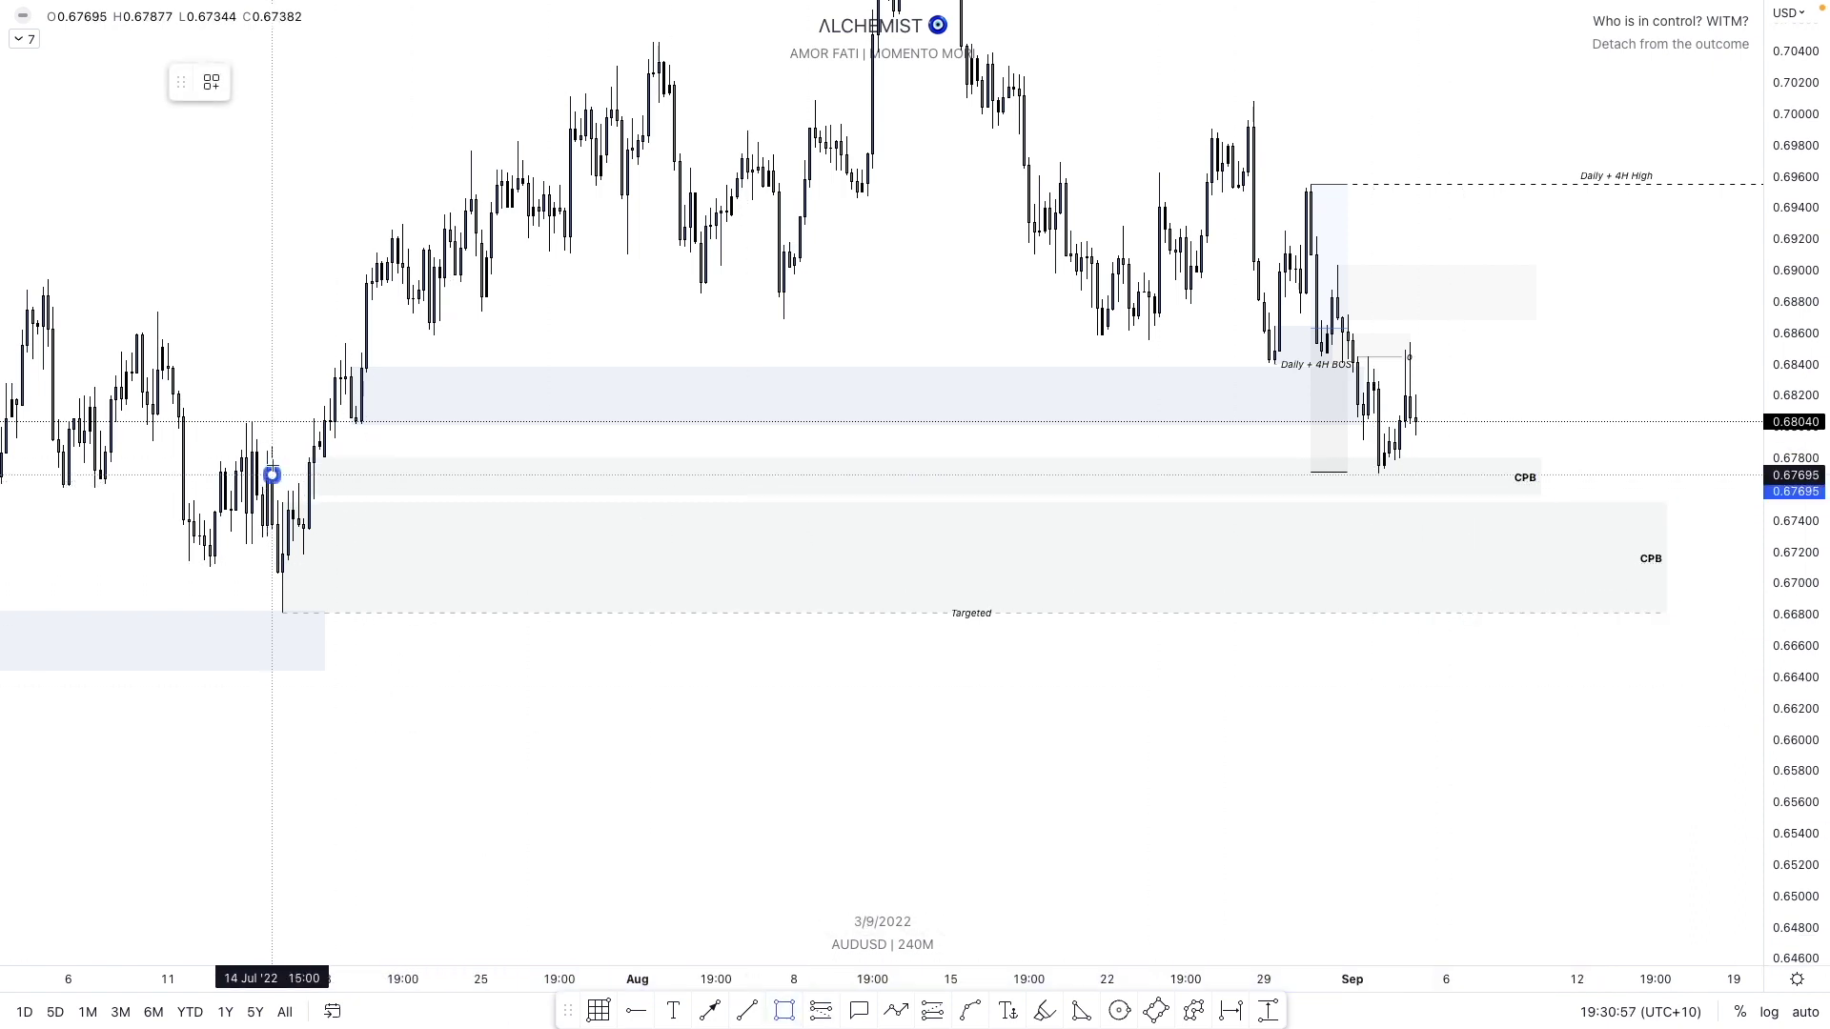
- Draw a Supply rectangle over 14–15 Jul '22 between 0.67695 and 0.67877, and a dashed line from the 12 July low to 14 July
left_click_drag(271, 475, 272, 447)
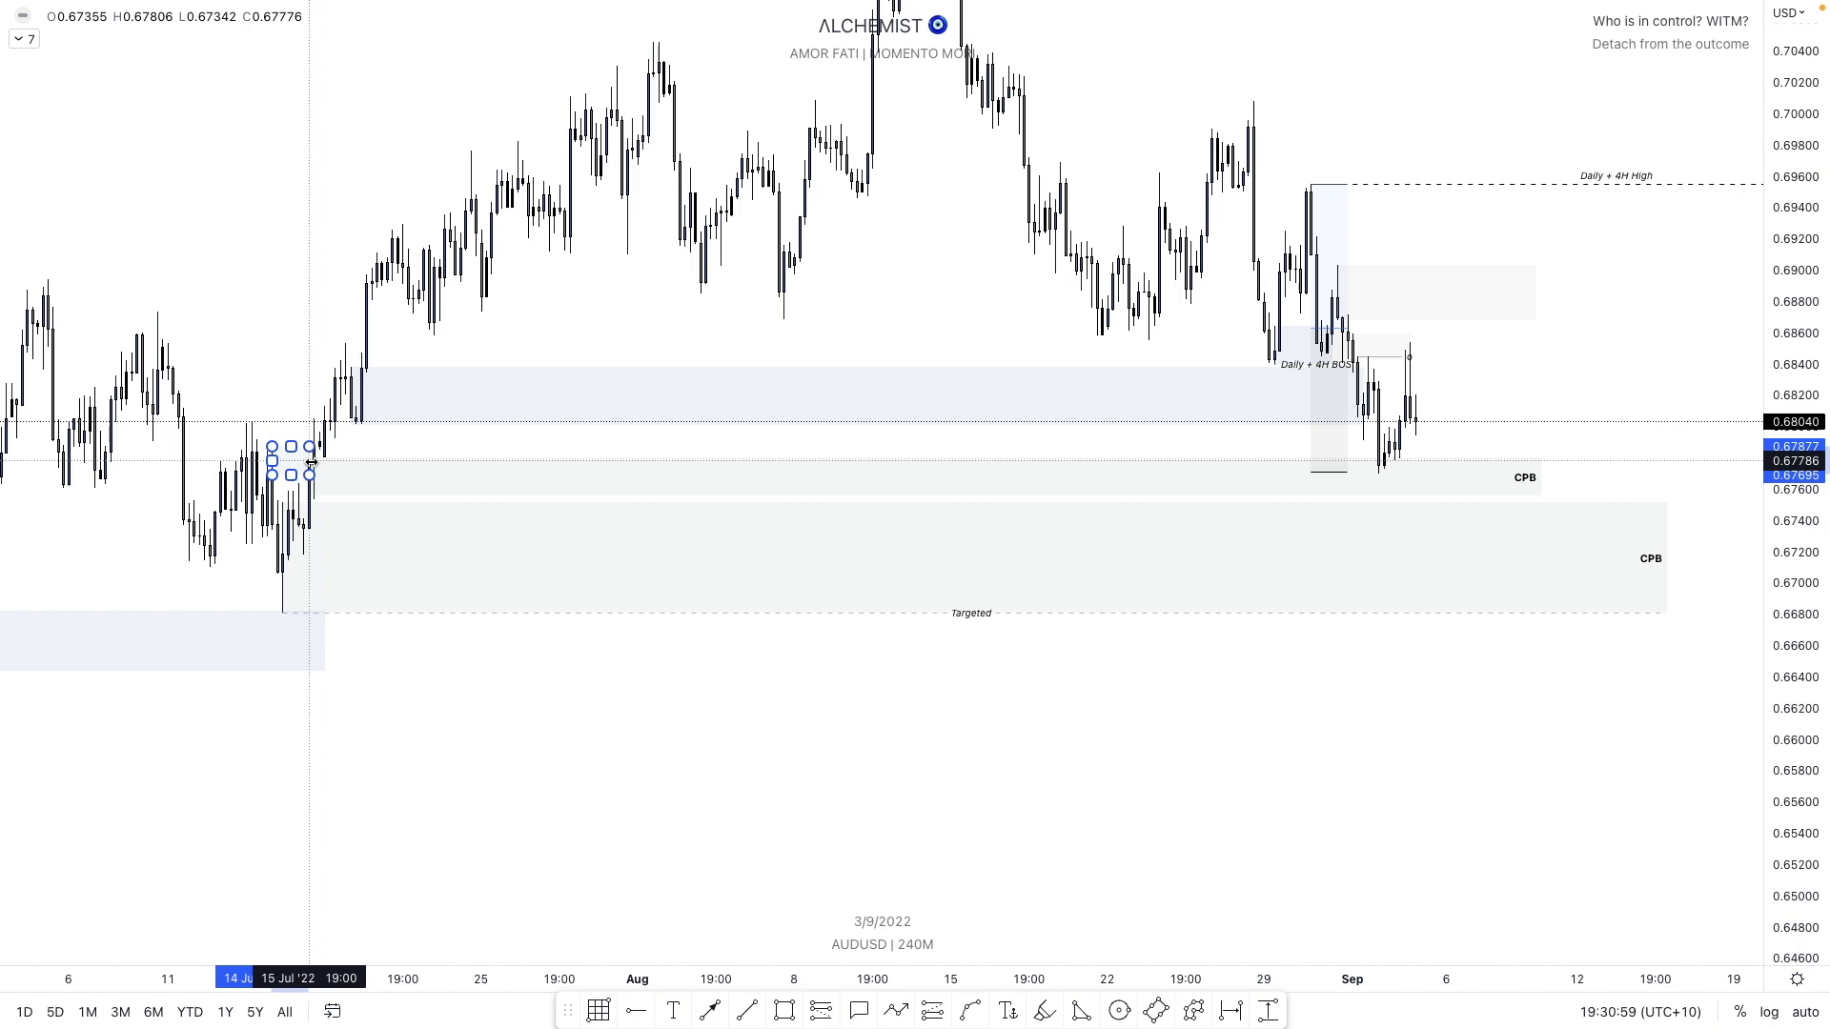
right_click(310, 463)
mouse_move(400, 484)
left_click(558, 774)
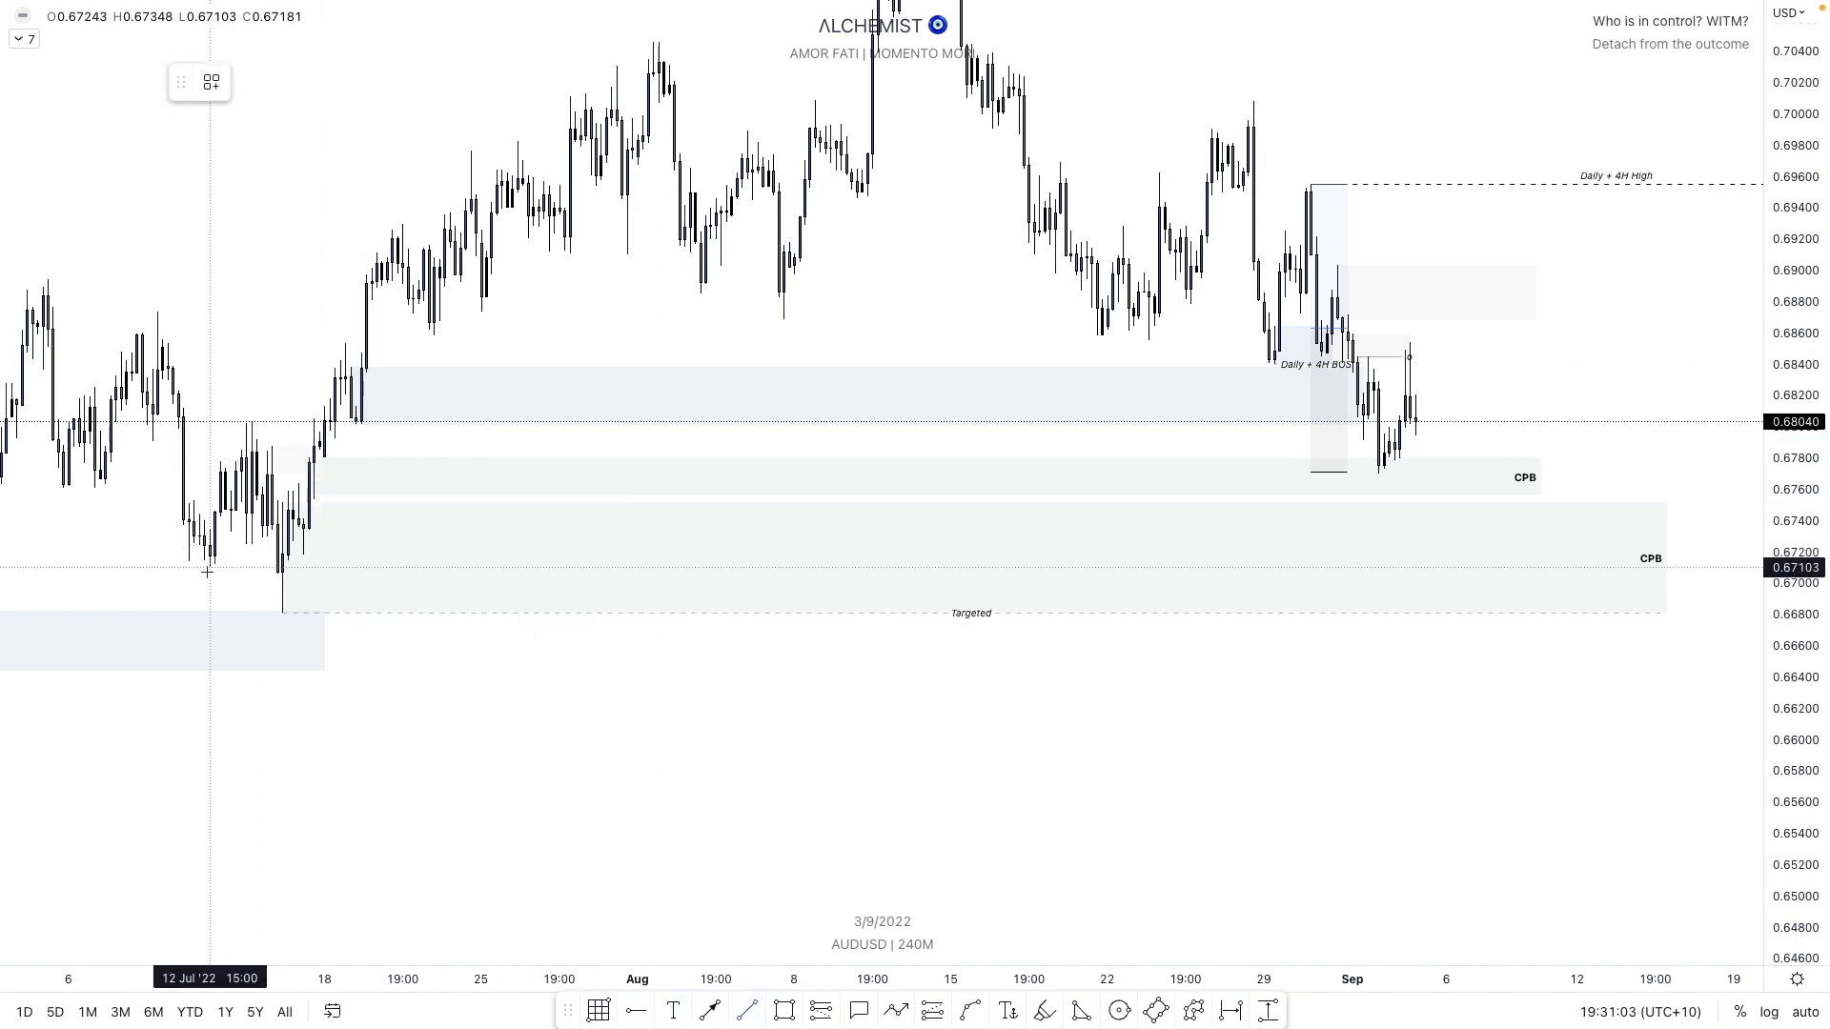
left_click(272, 568)
left_click(764, 731)
- Draw a projected price path from the current price, zigzagging up into the supply zone below 0.69 and falling to the Targeted line
scroll(429, 674, "up", 2)
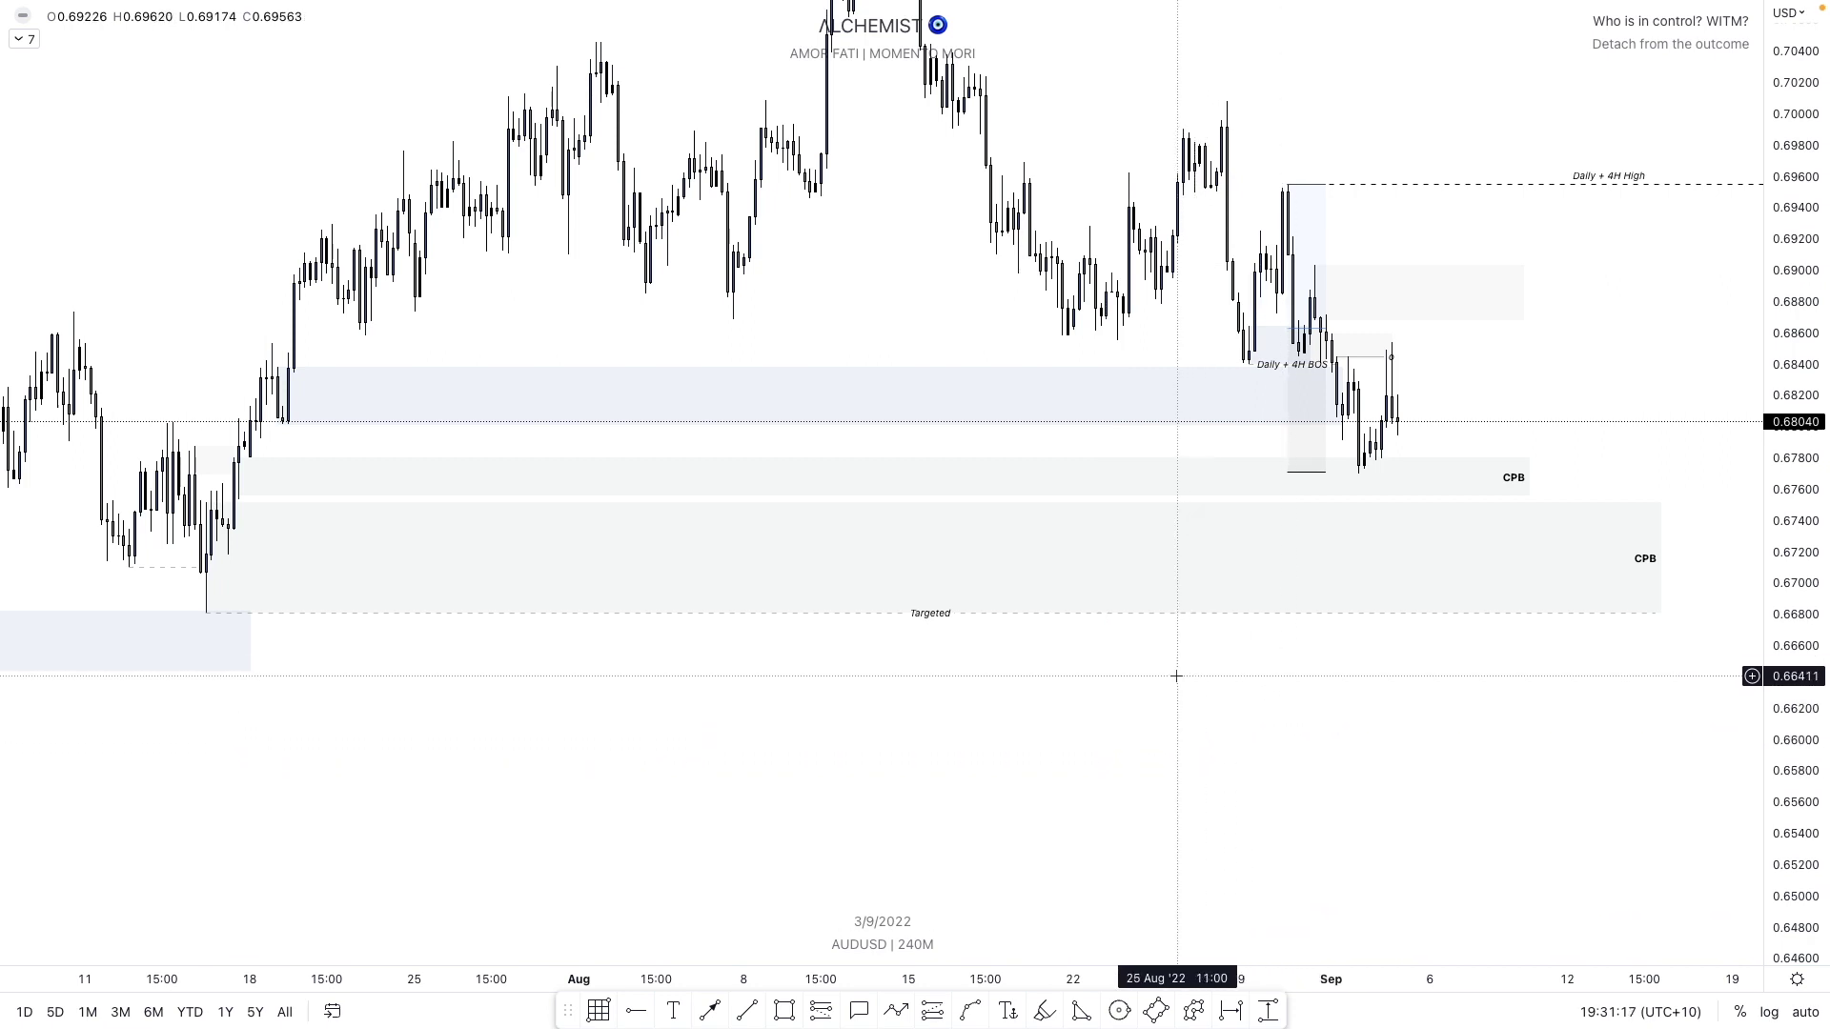
scroll(1177, 676, "up", 2)
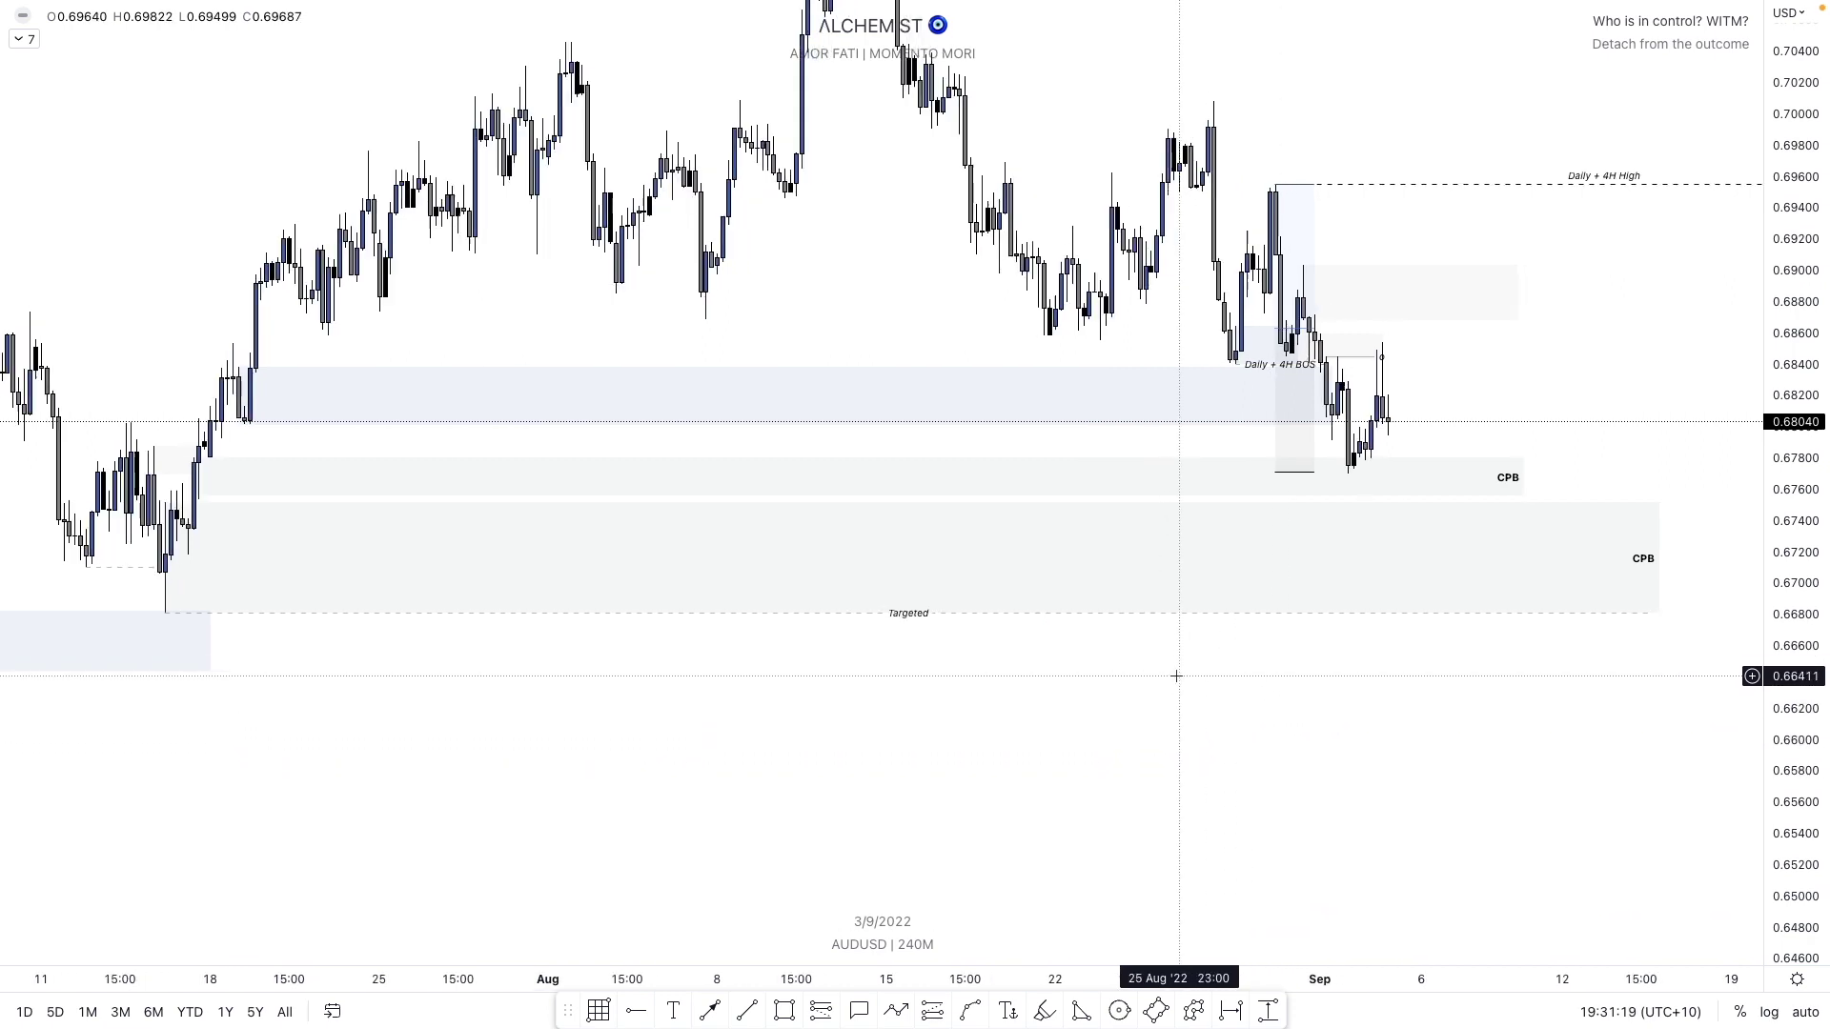
scroll(1176, 676, "up", 3)
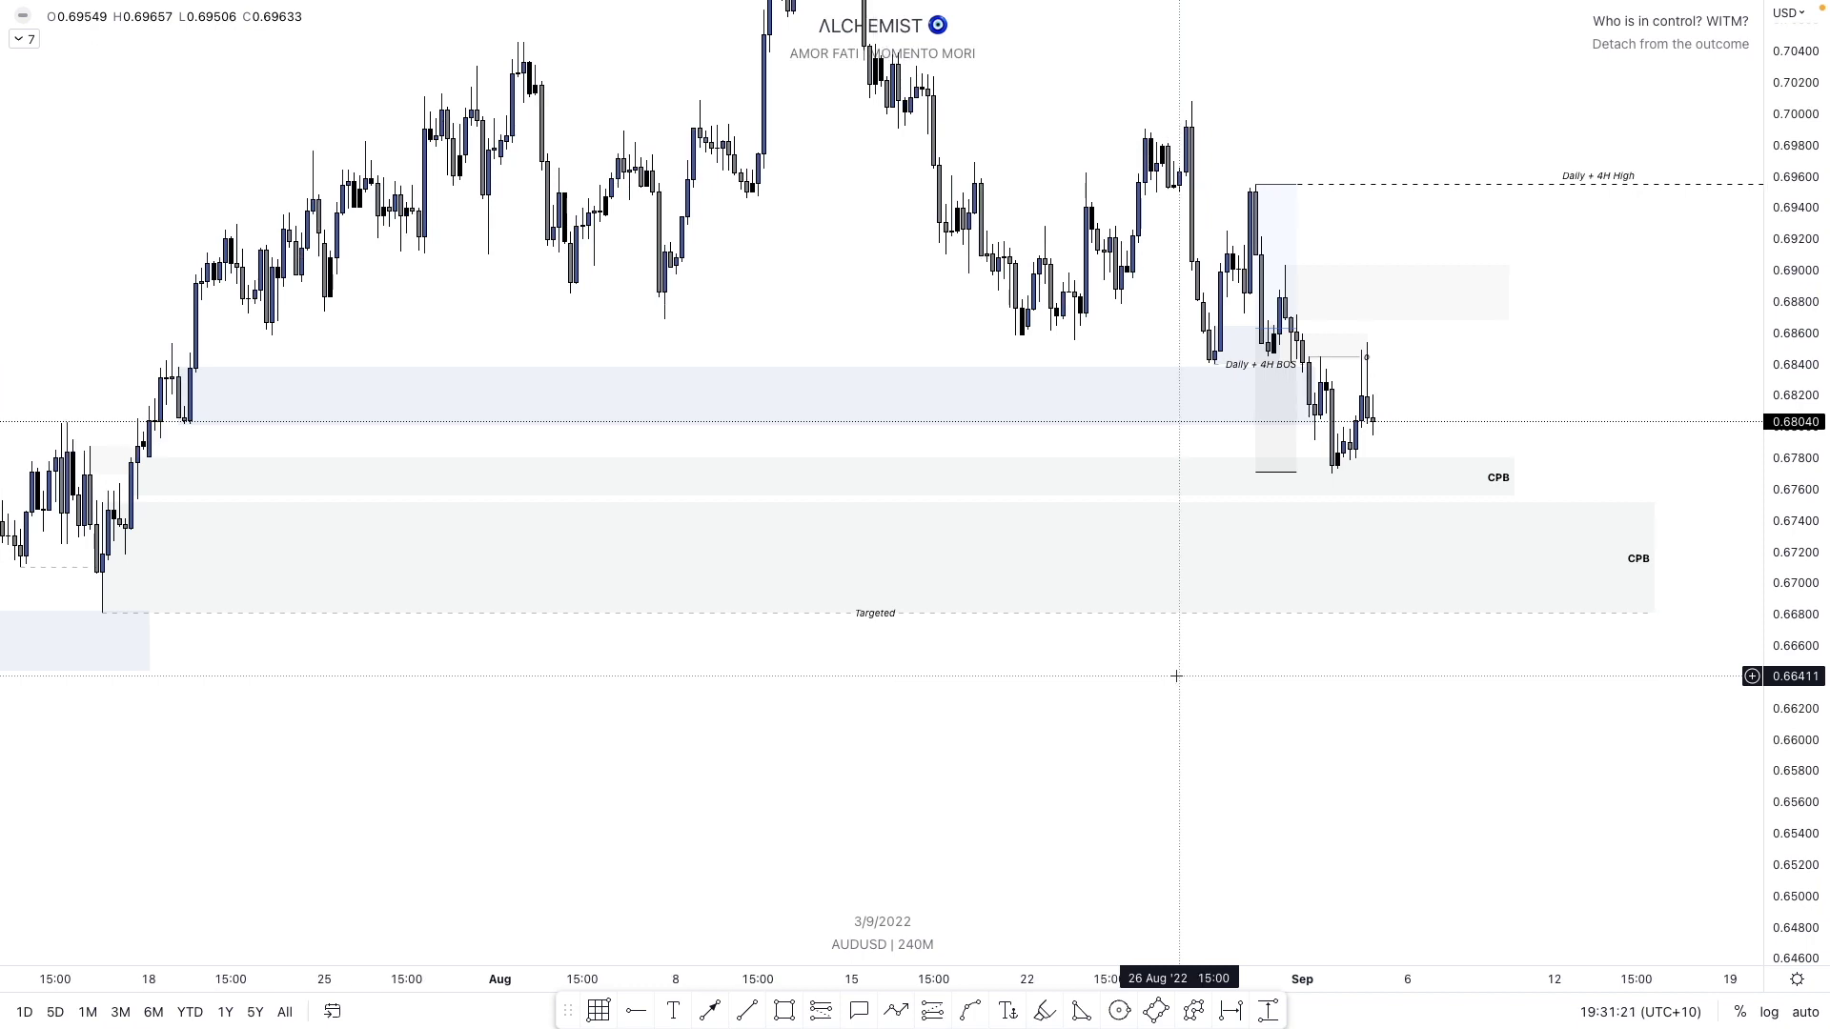
left_click_drag(1263, 680, 1118, 688)
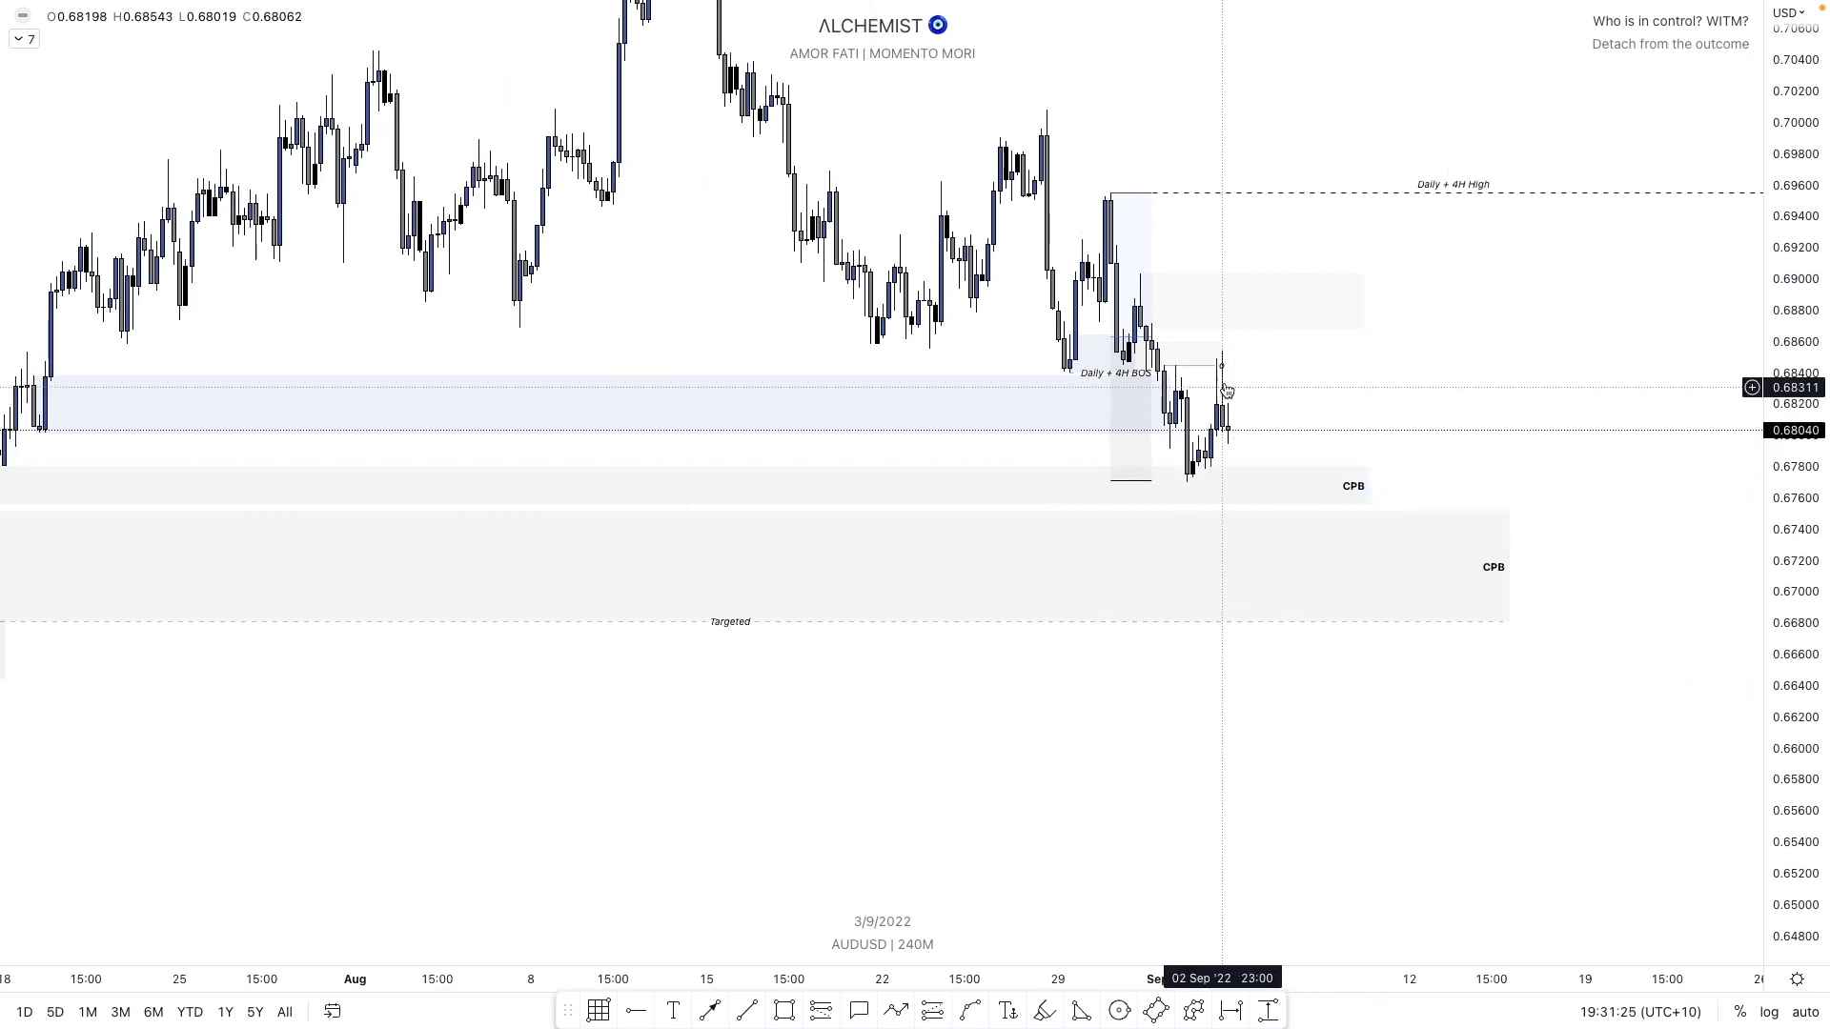
left_click(896, 1012)
left_click(1234, 430)
left_click(1263, 376)
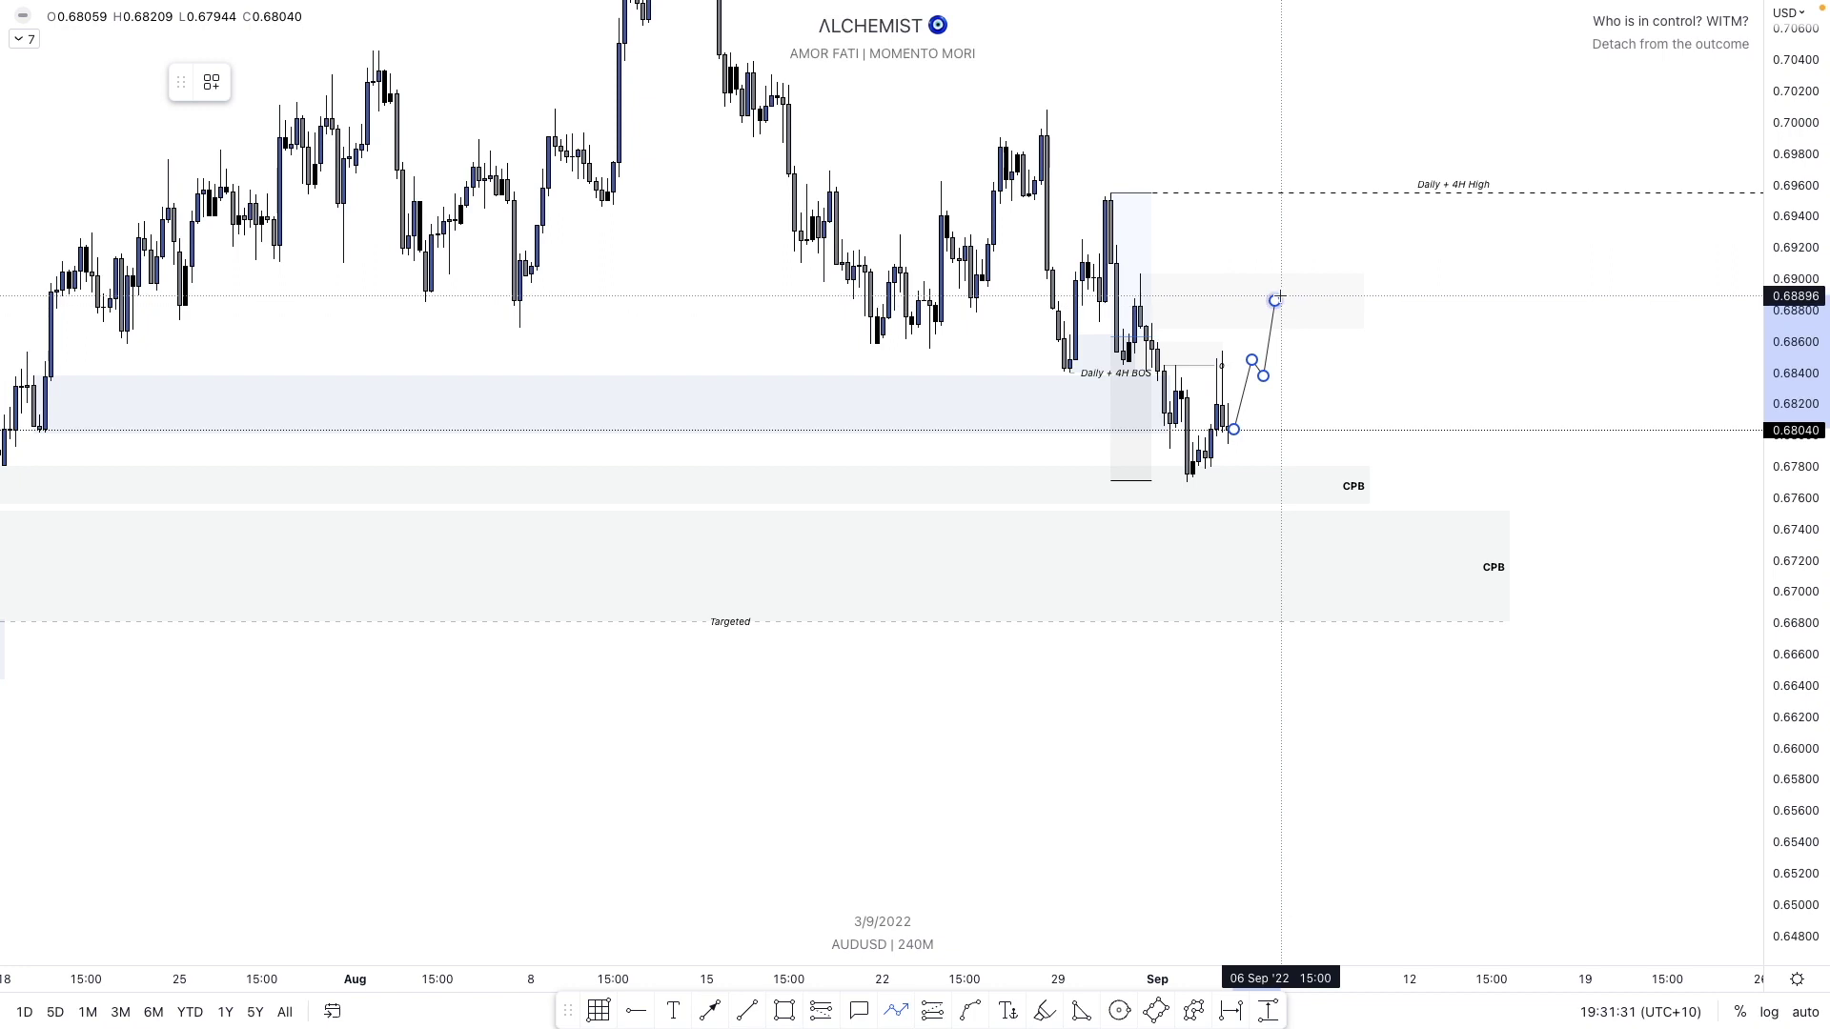
left_click(1287, 322)
left_click(1293, 285)
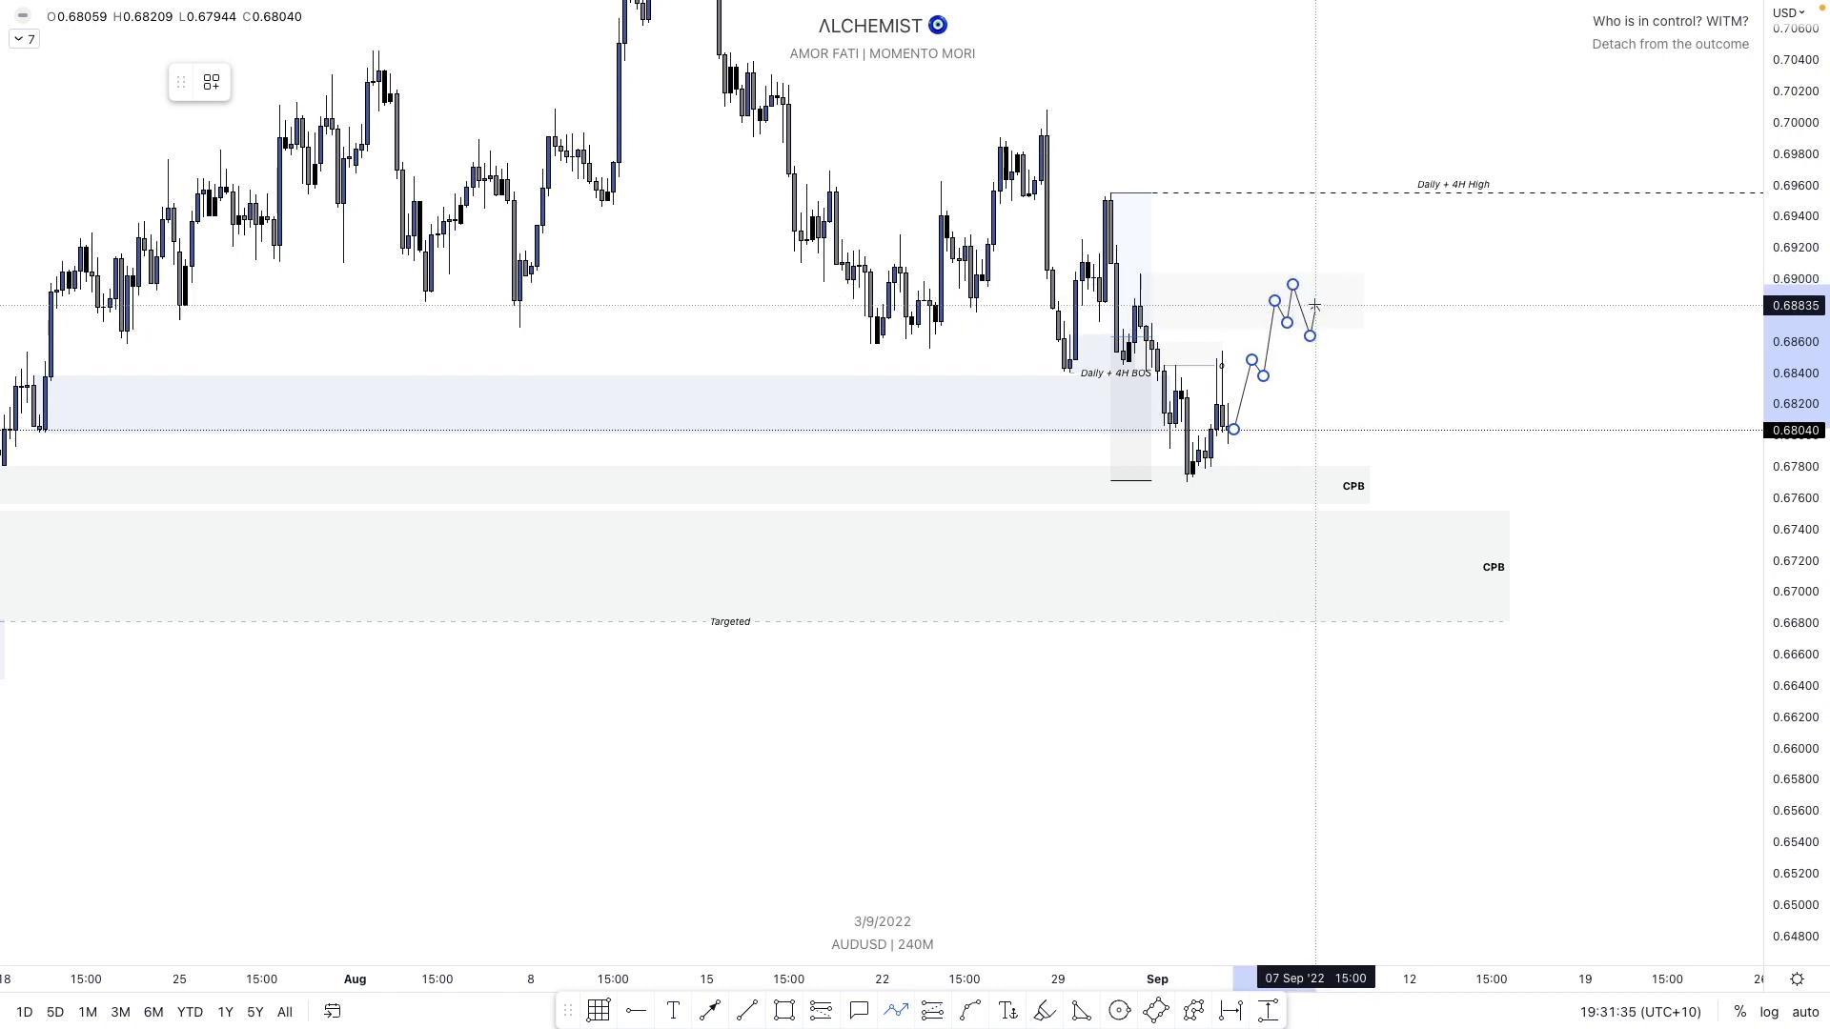
left_click(1316, 303)
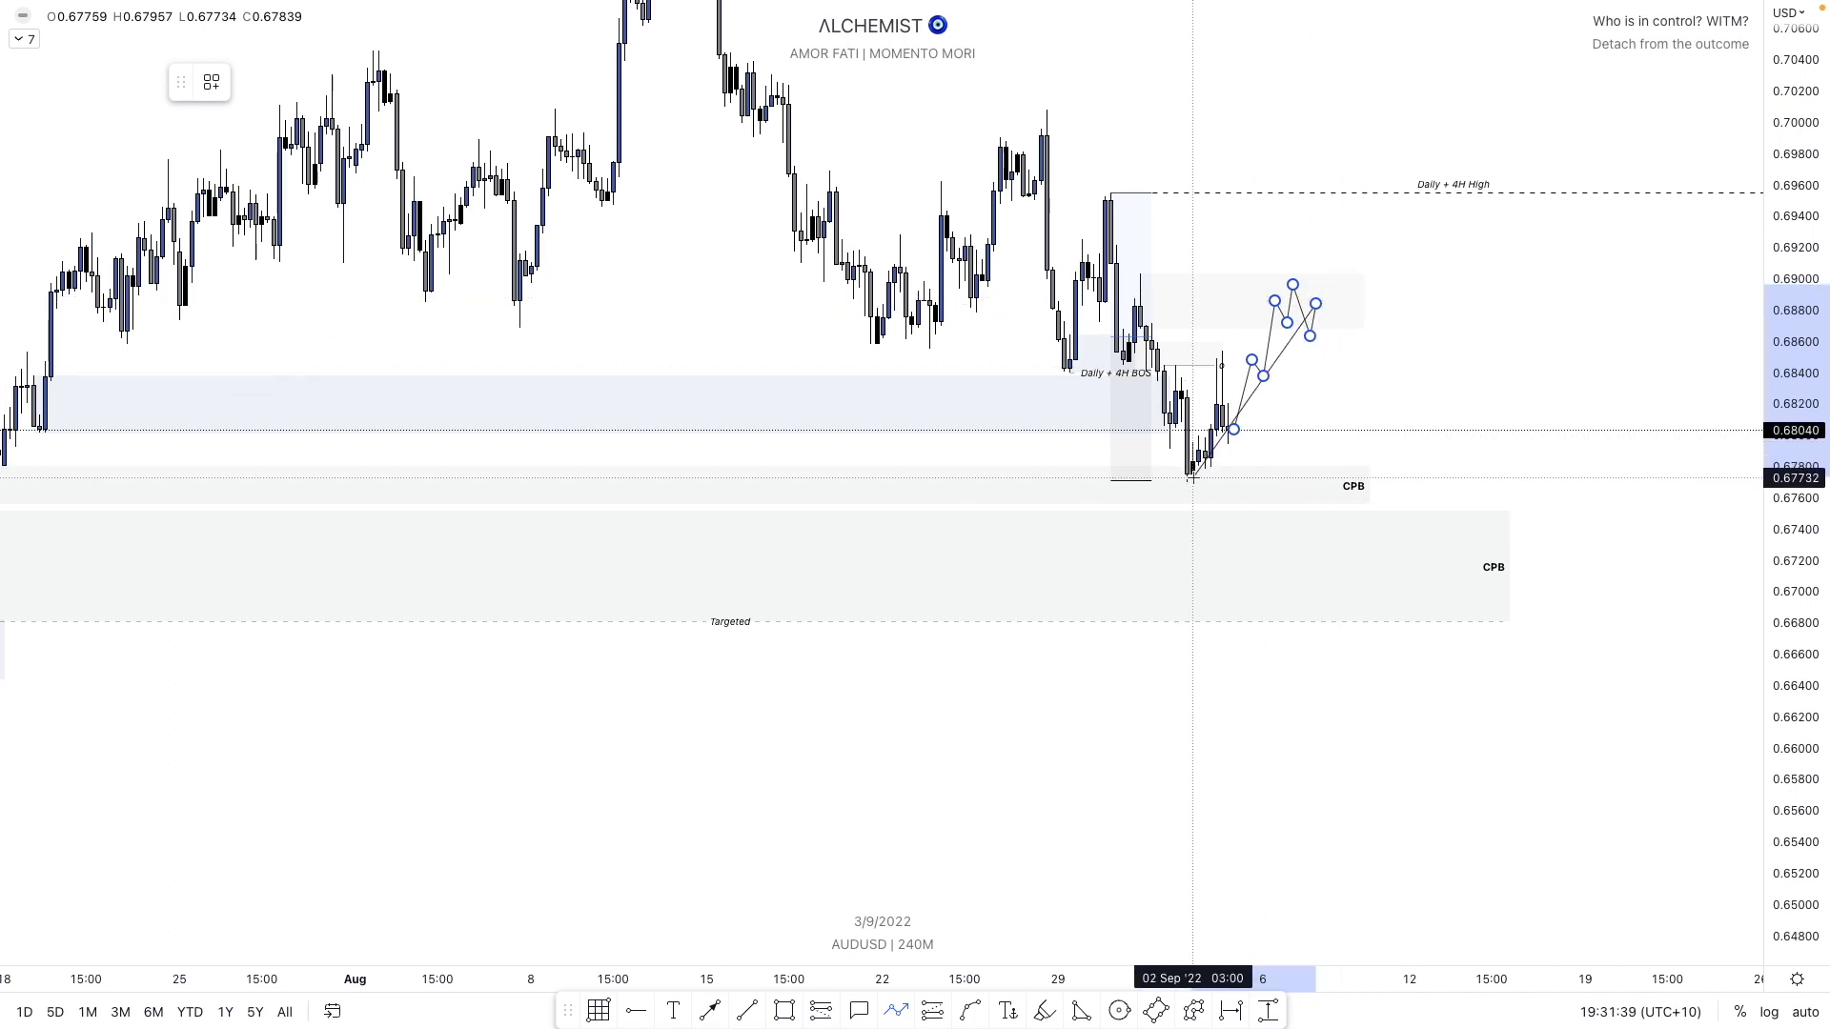
left_click(1380, 480)
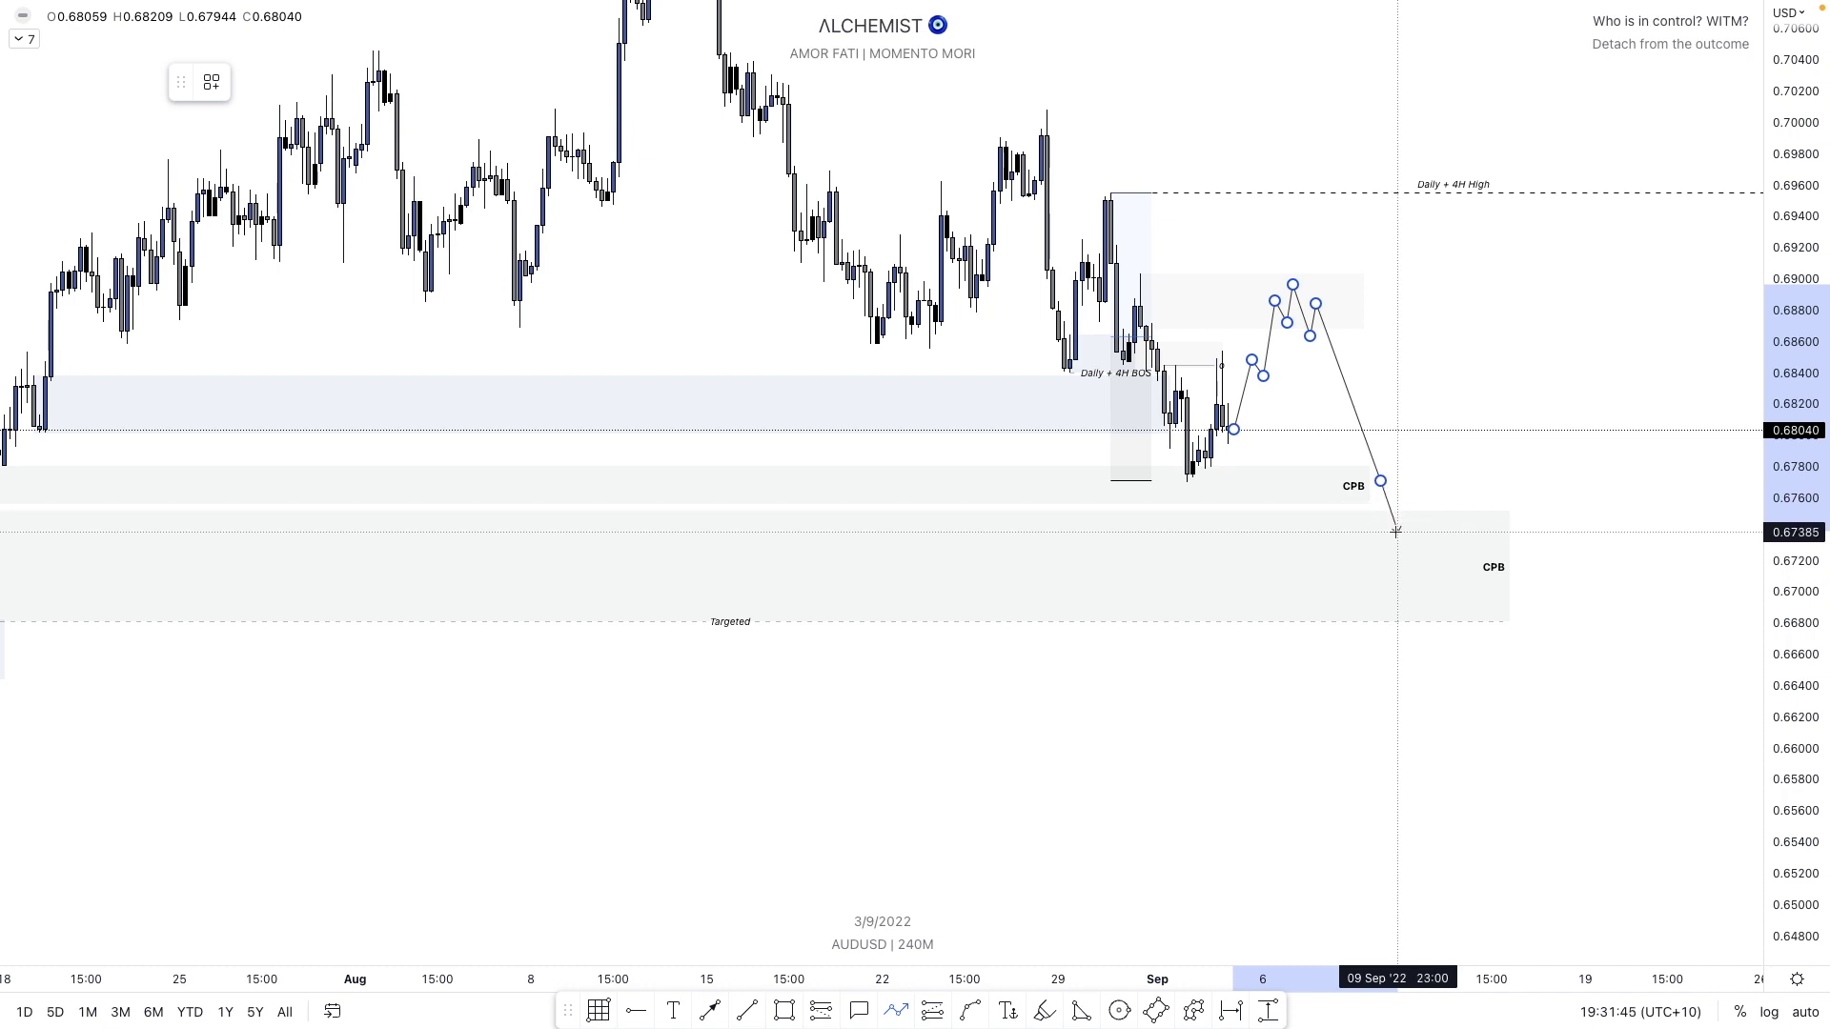
double_click(1426, 621)
- Delete the projected price path
scroll(695, 662, "down", 3)
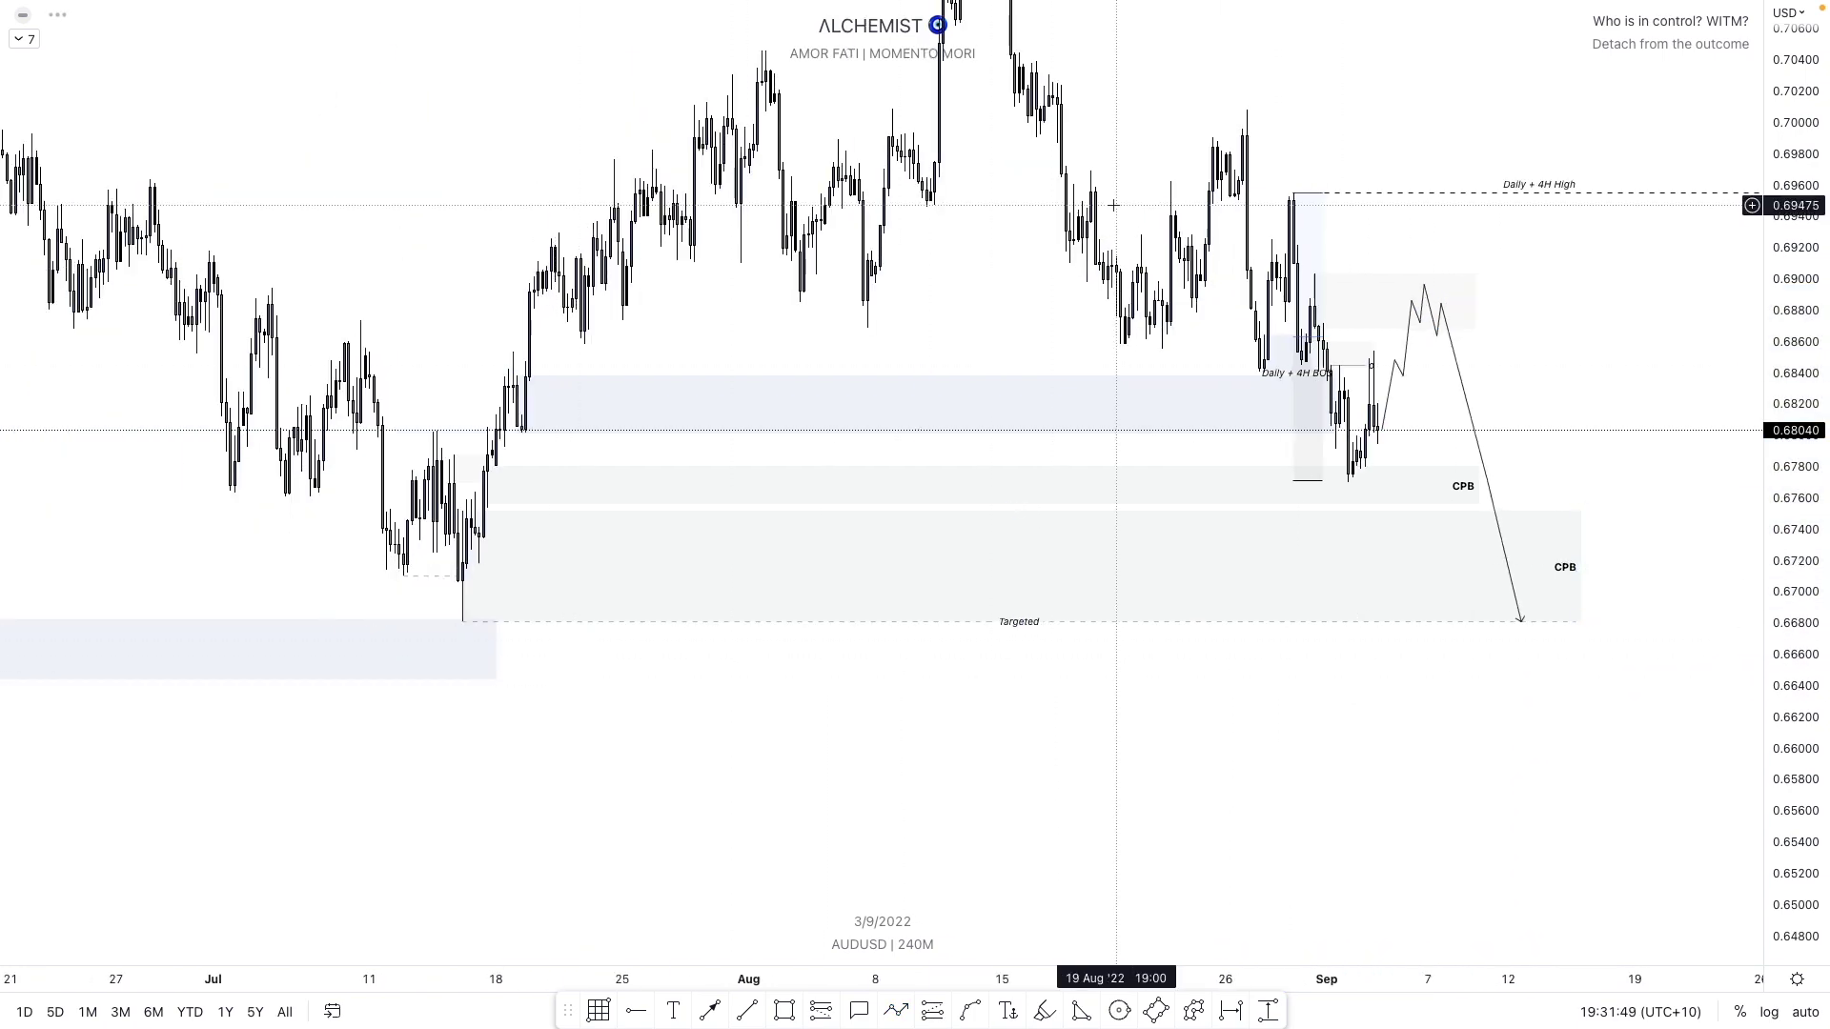
left_click_drag(875, 345, 871, 388)
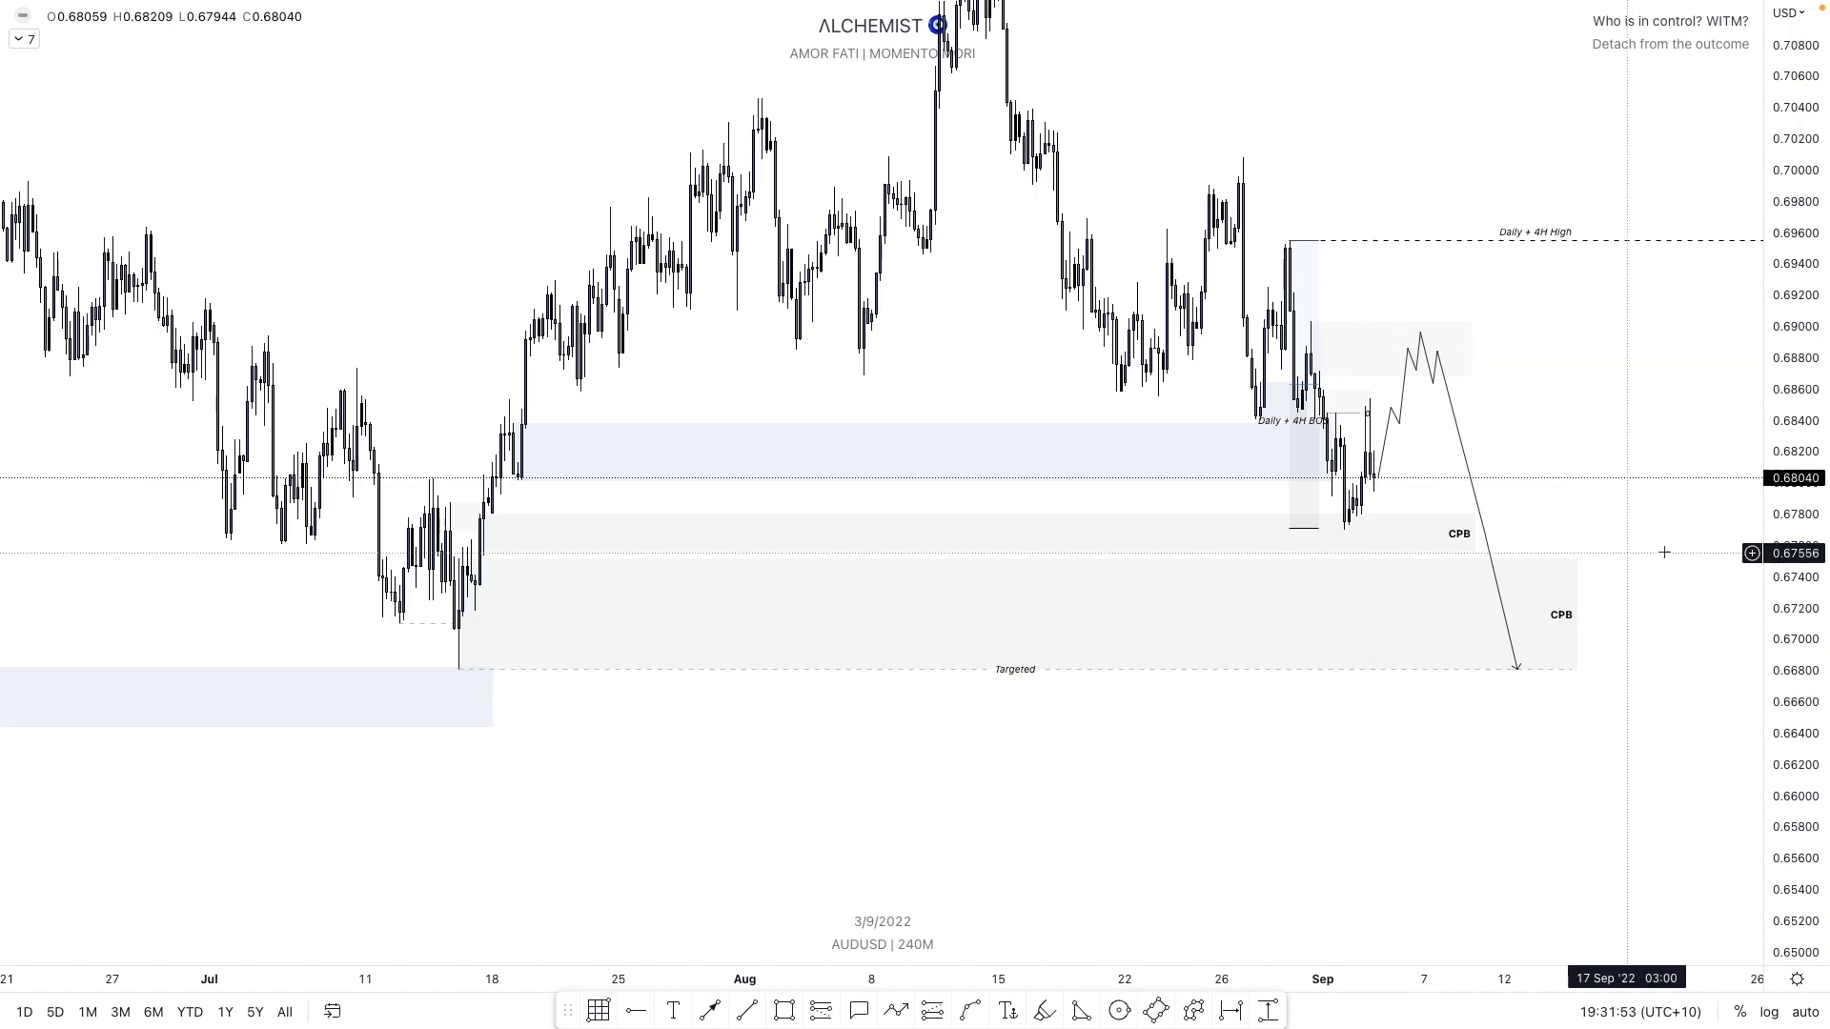
scroll(1482, 522, "up", 1)
scroll(1573, 479, "up", 2)
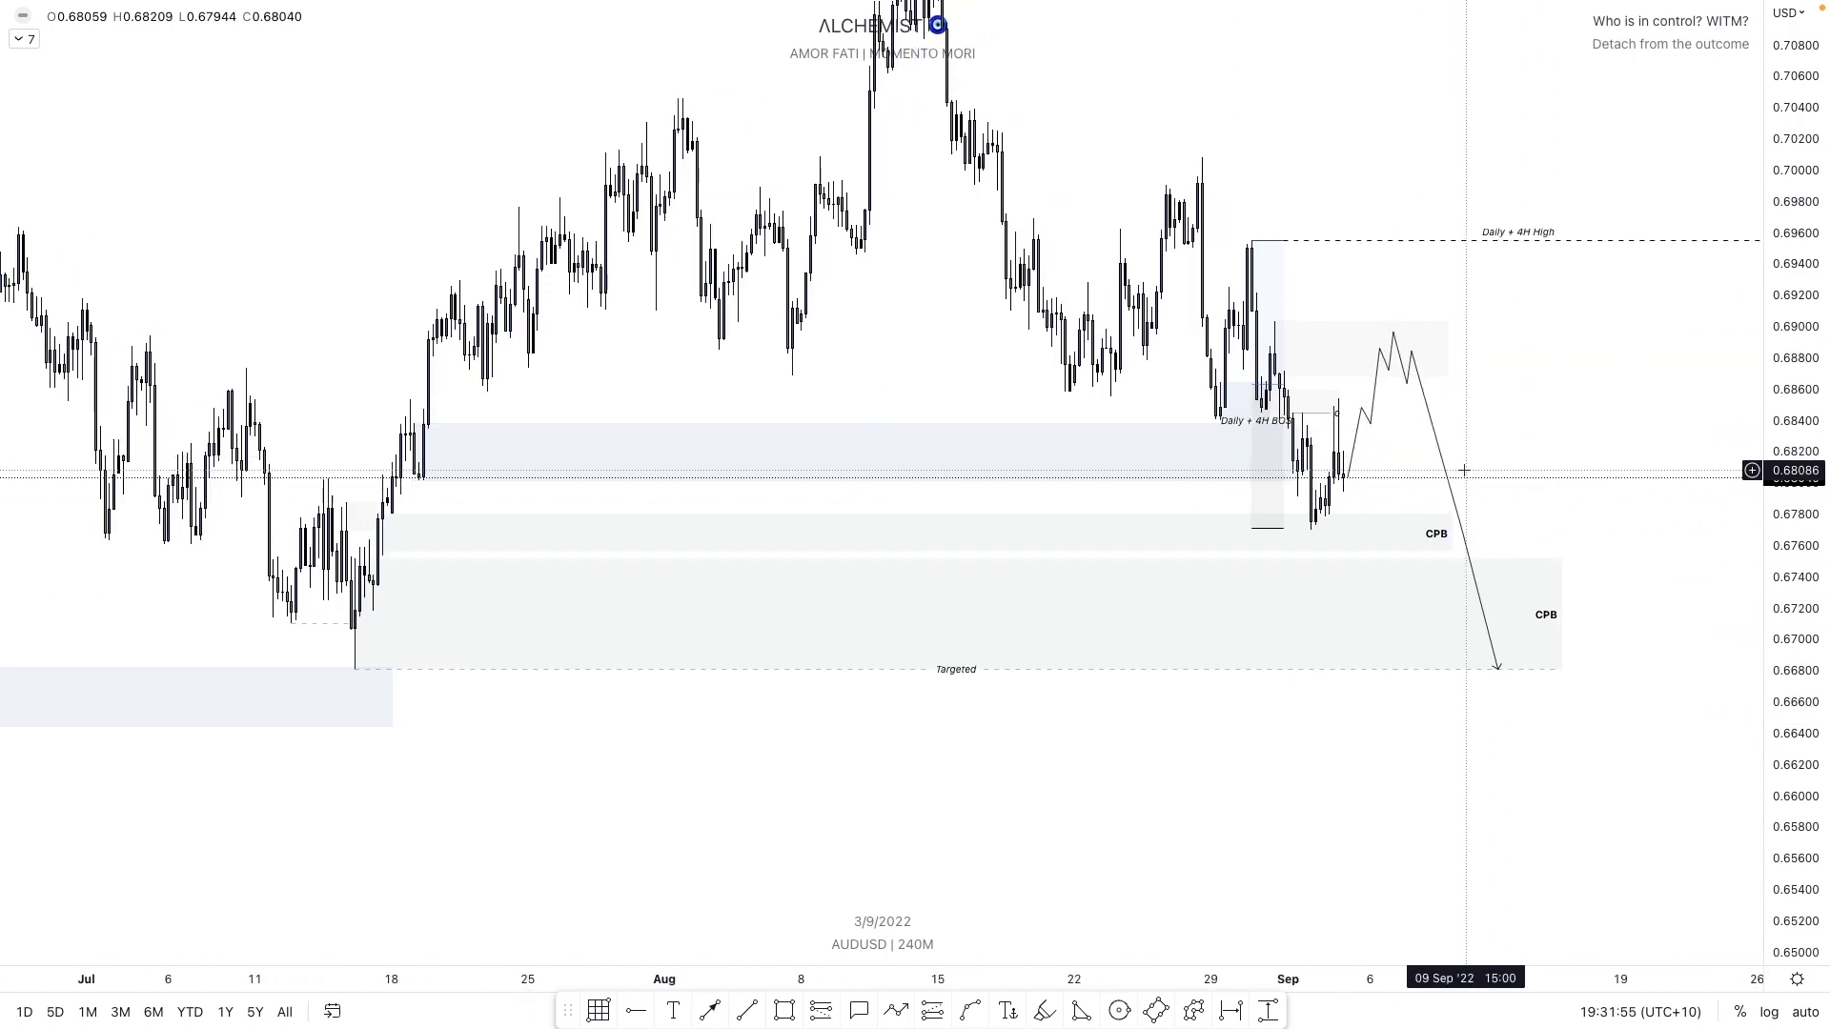
scroll(1458, 482, "up", 1)
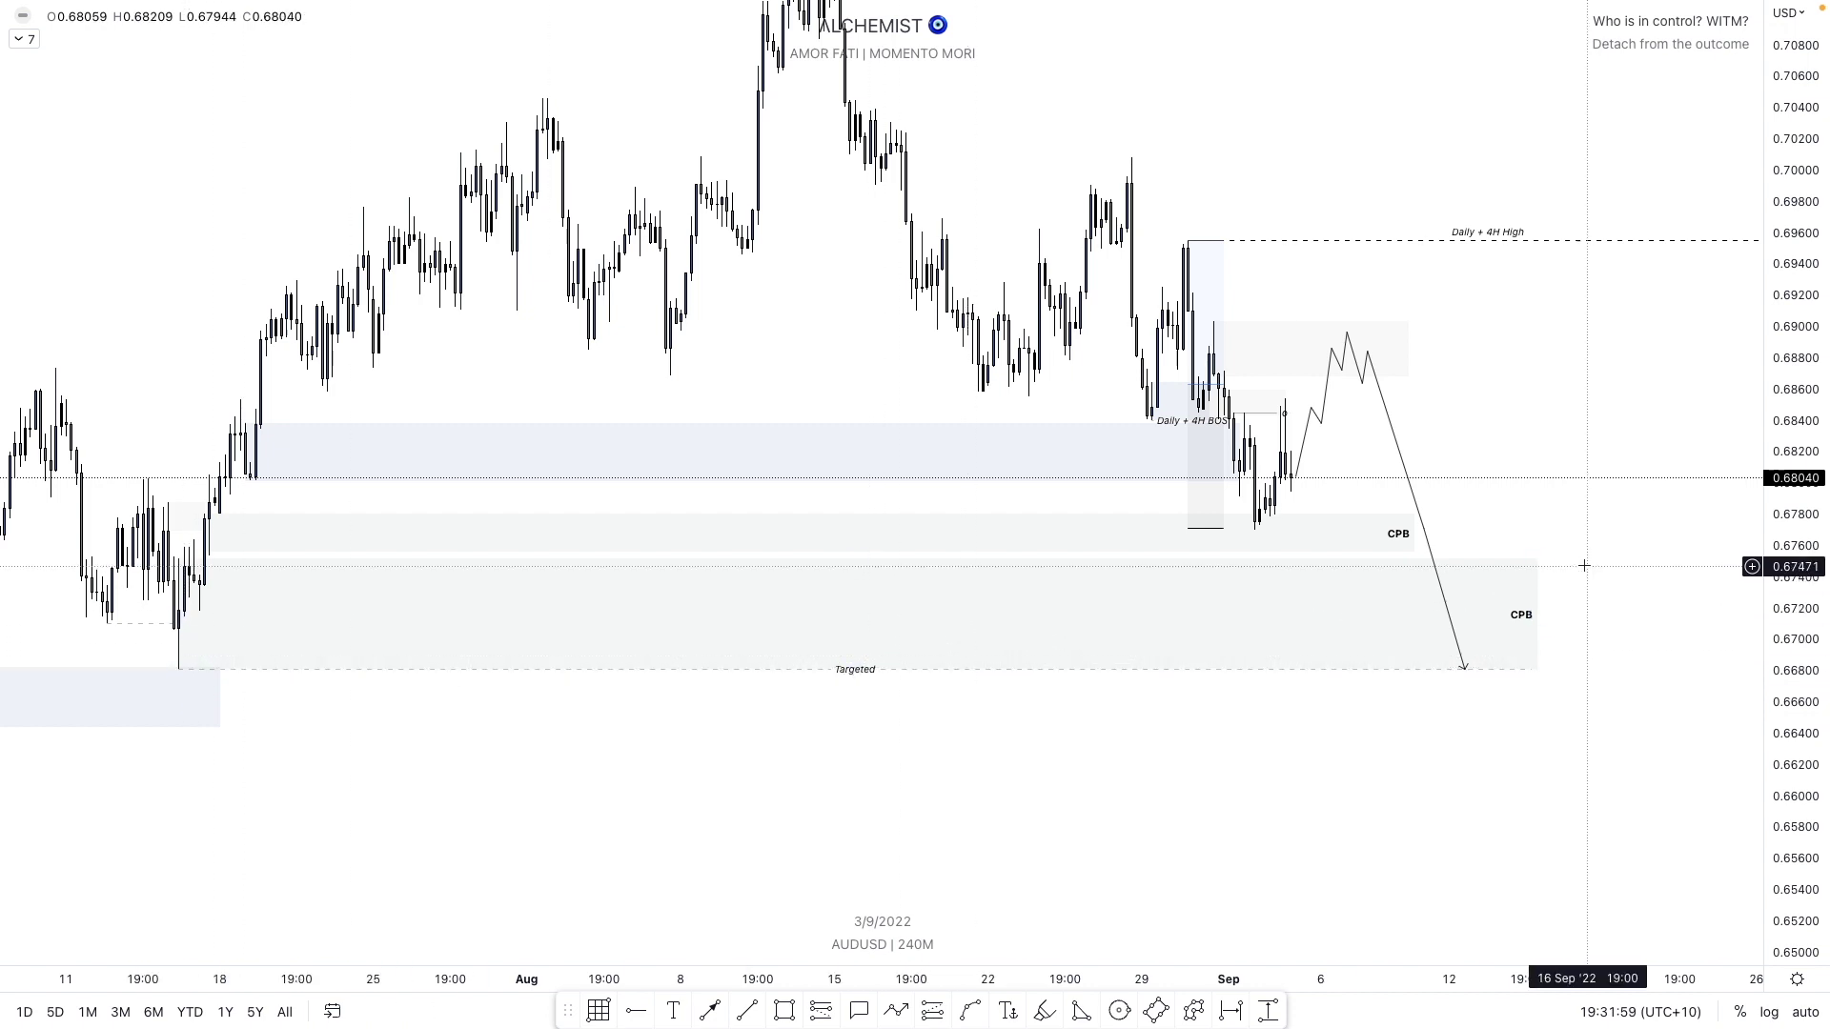
left_click(1326, 408)
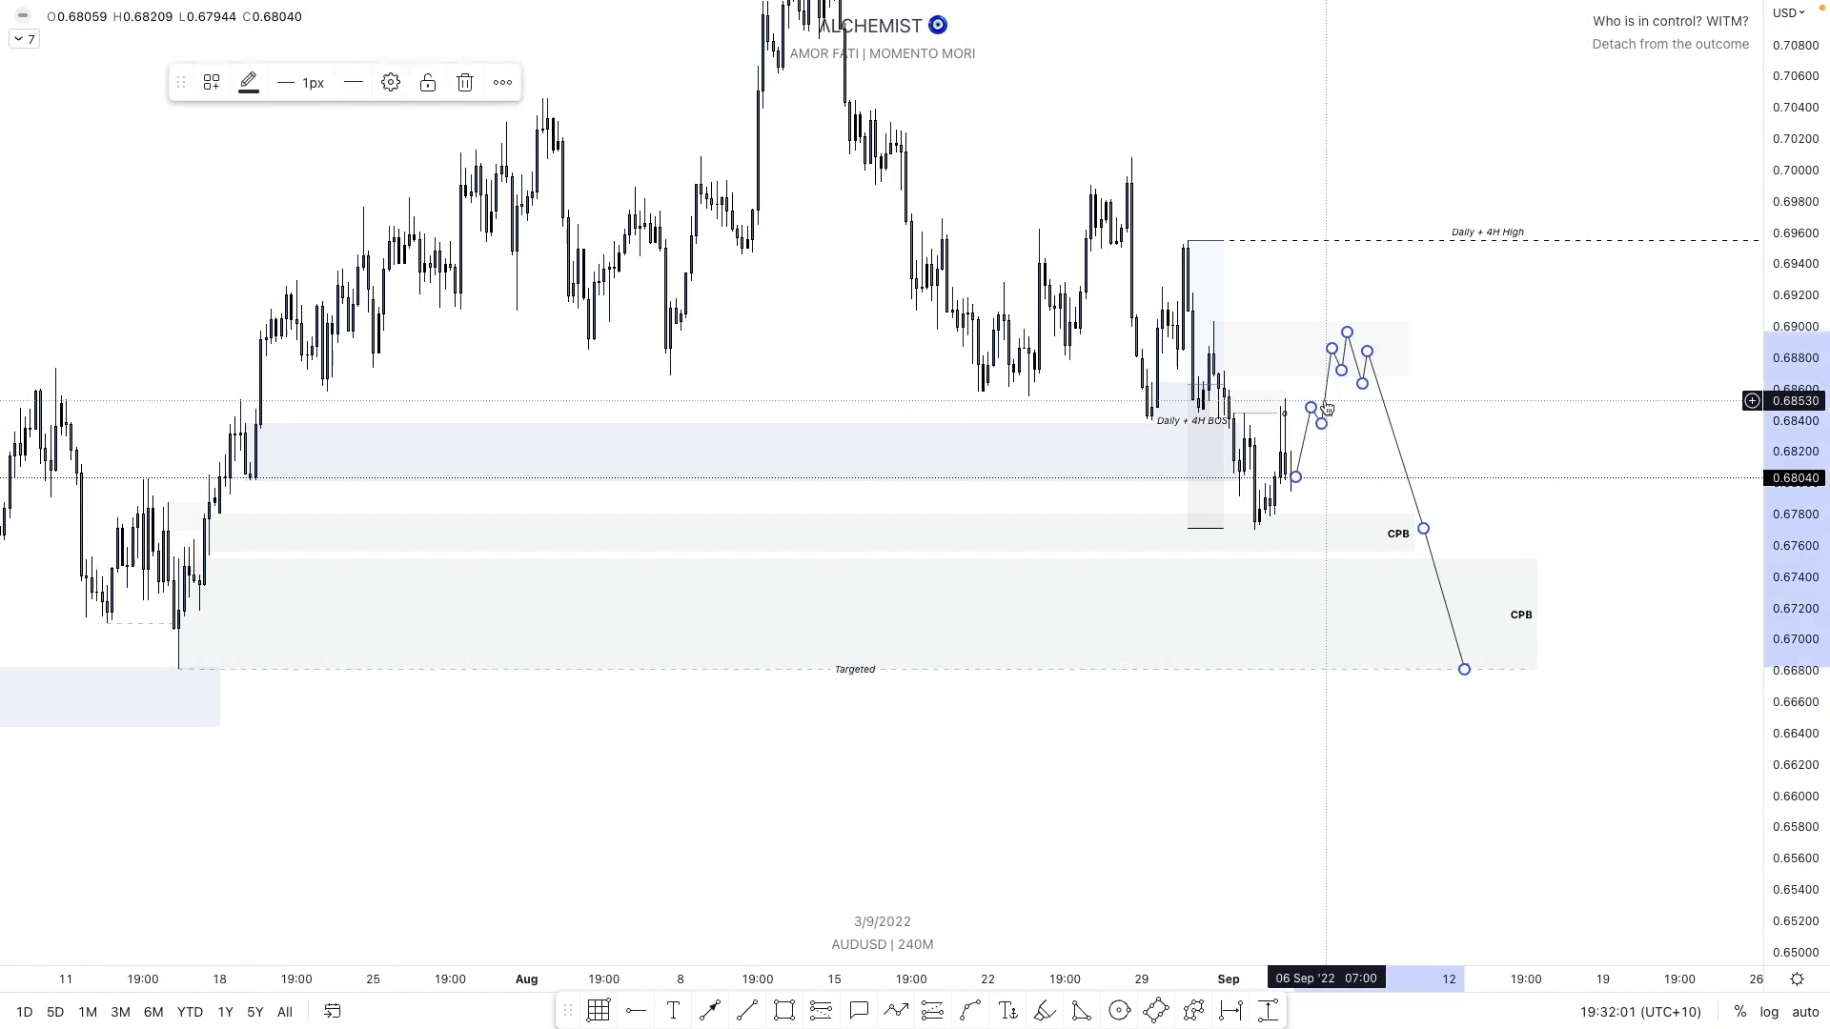
key("Delete")
scroll(1324, 400, "up", 3)
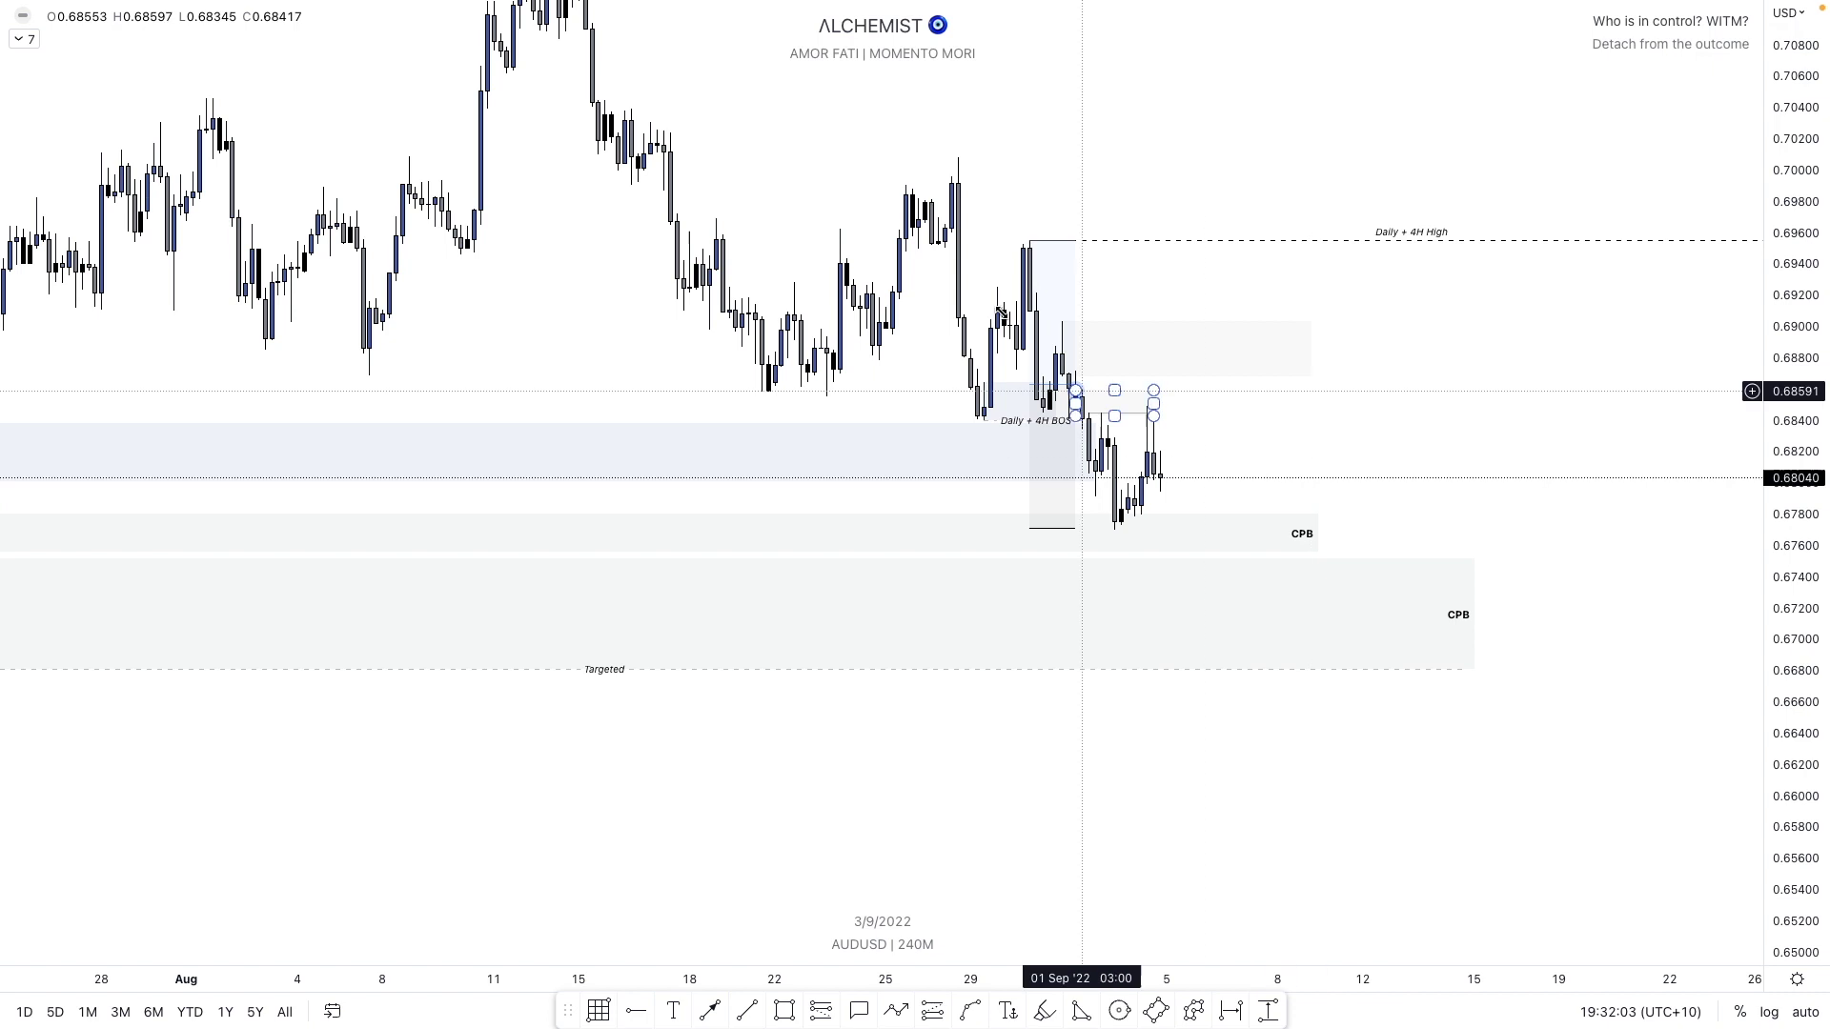
left_click(1164, 392)
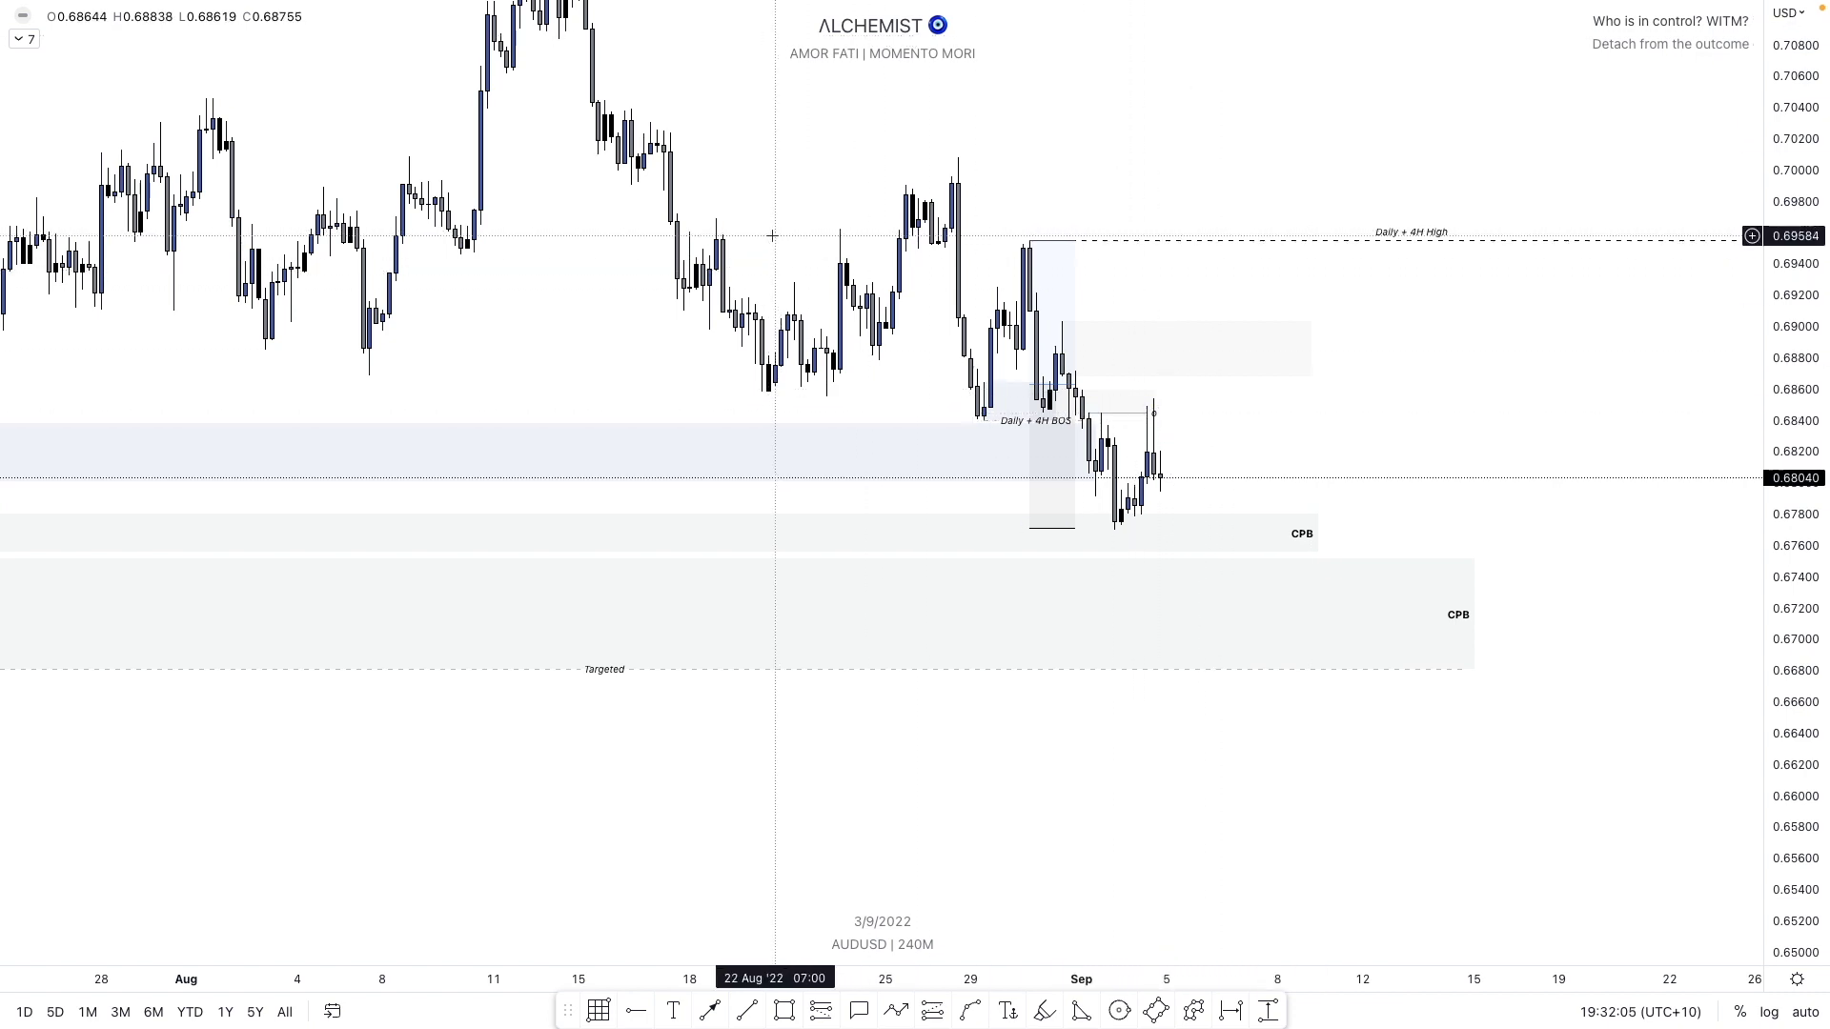
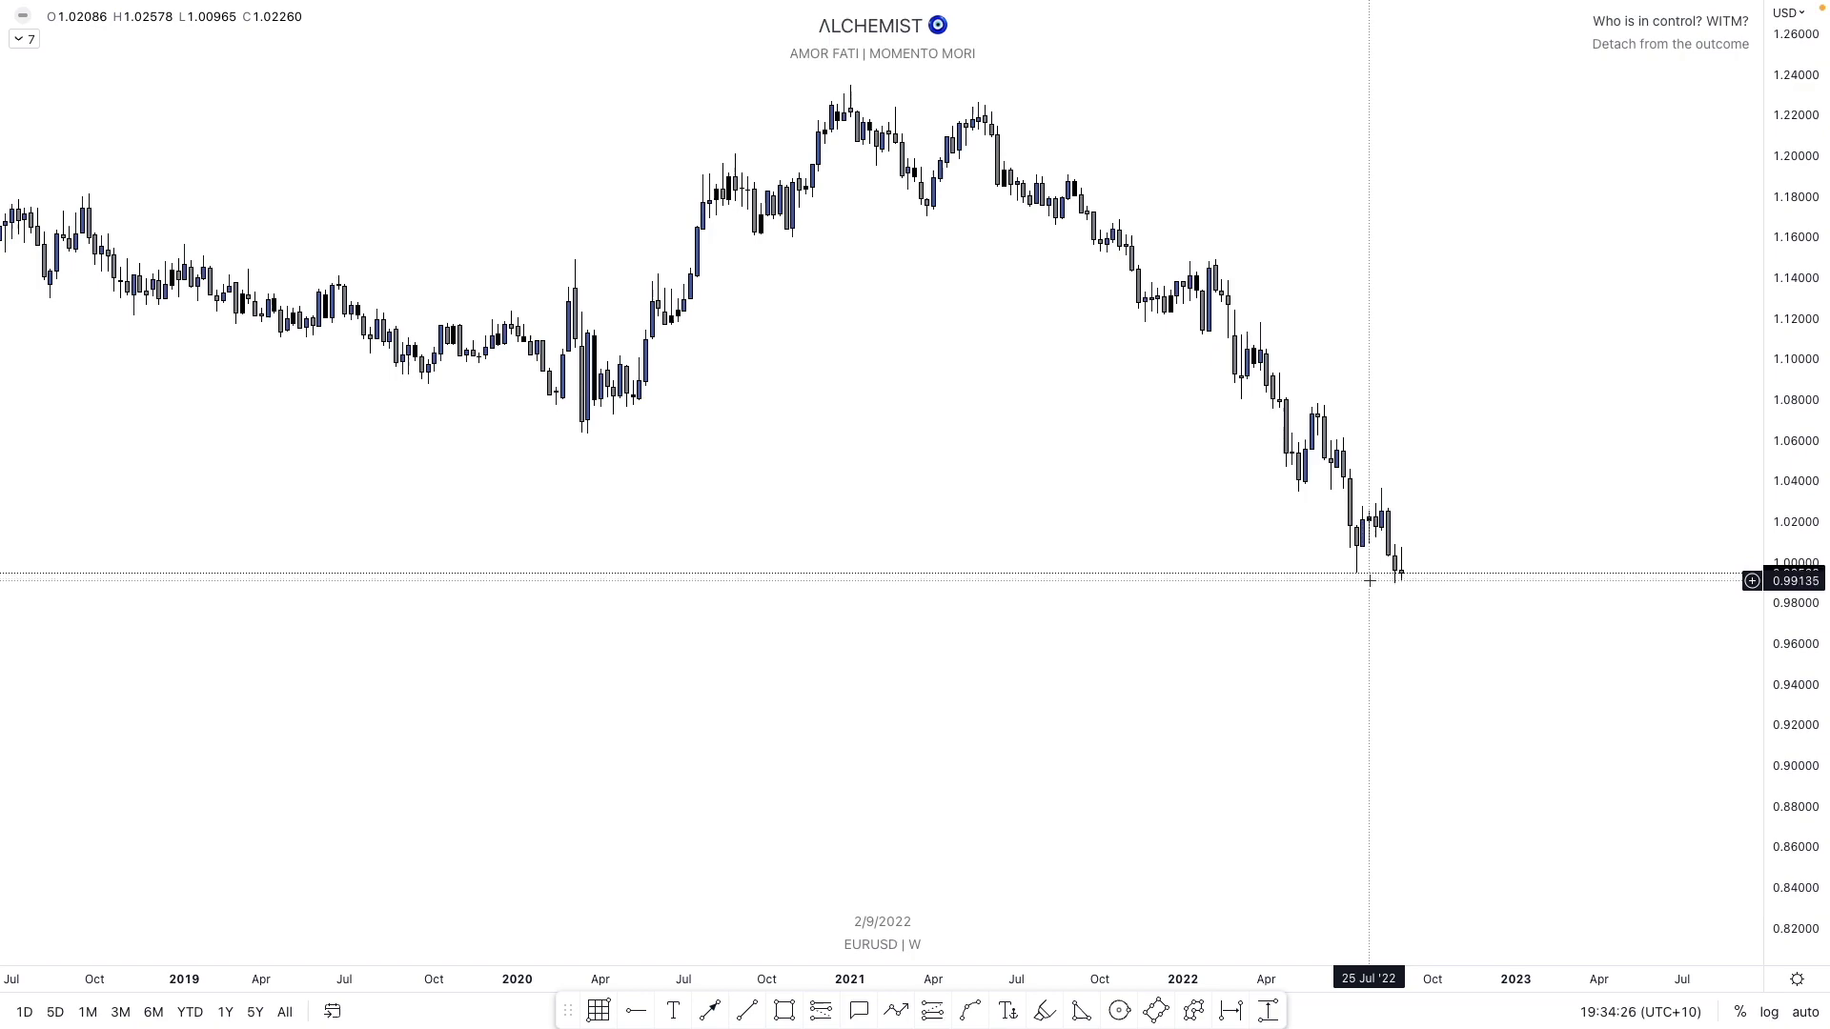
- Place a horizontal line near the current low at about 0.991 and trace it back to the 2002 price action
key("alt+h")
left_click_drag(1095, 626, 976, 625)
left_click_drag(682, 625, 1507, 585)
left_click_drag(575, 620, 1265, 620)
scroll(726, 621, "down", 3)
scroll(679, 623, "left", 20)
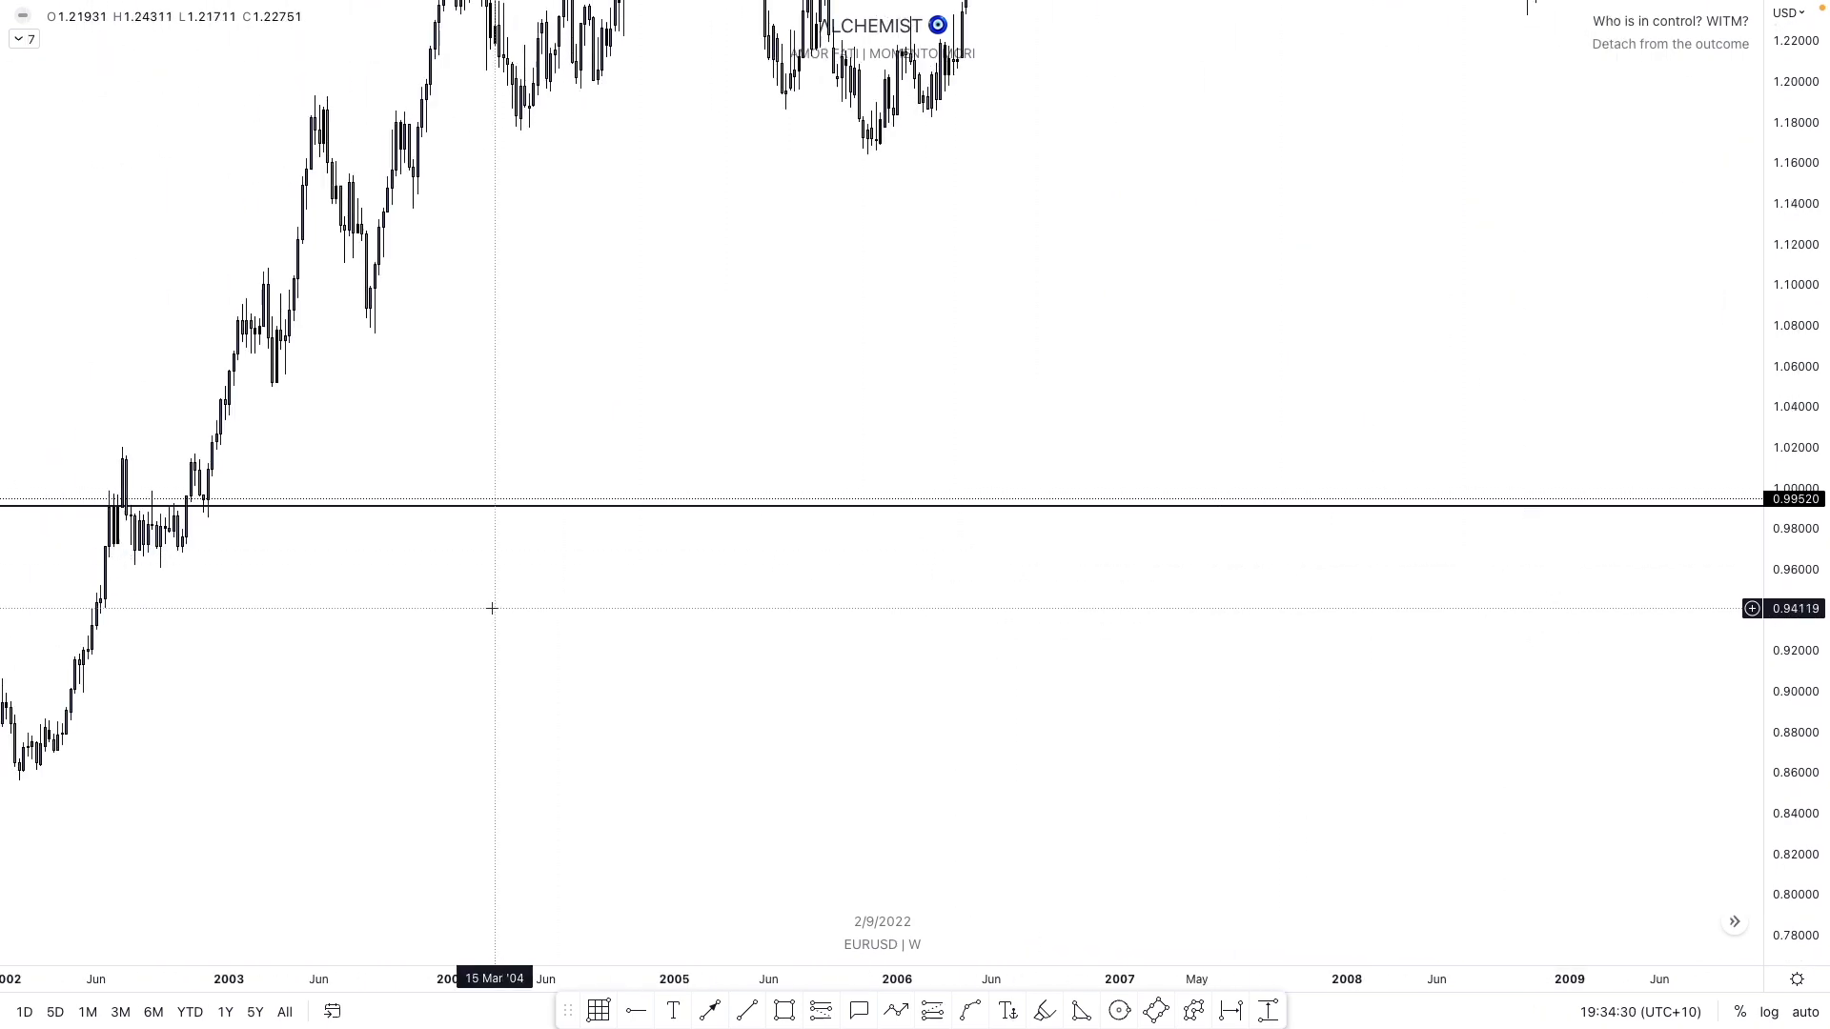
left_click_drag(610, 605, 965, 602)
left_click_drag(1817, 722, 1815, 529)
scroll(824, 617, "up", 3)
scroll(823, 618, "up", 1)
- Draw a rectangle from 25 Nov '02 to 22 Mar '04 between 0.98791 and 0.99701, and delete the horizontal line
left_click(784, 1010)
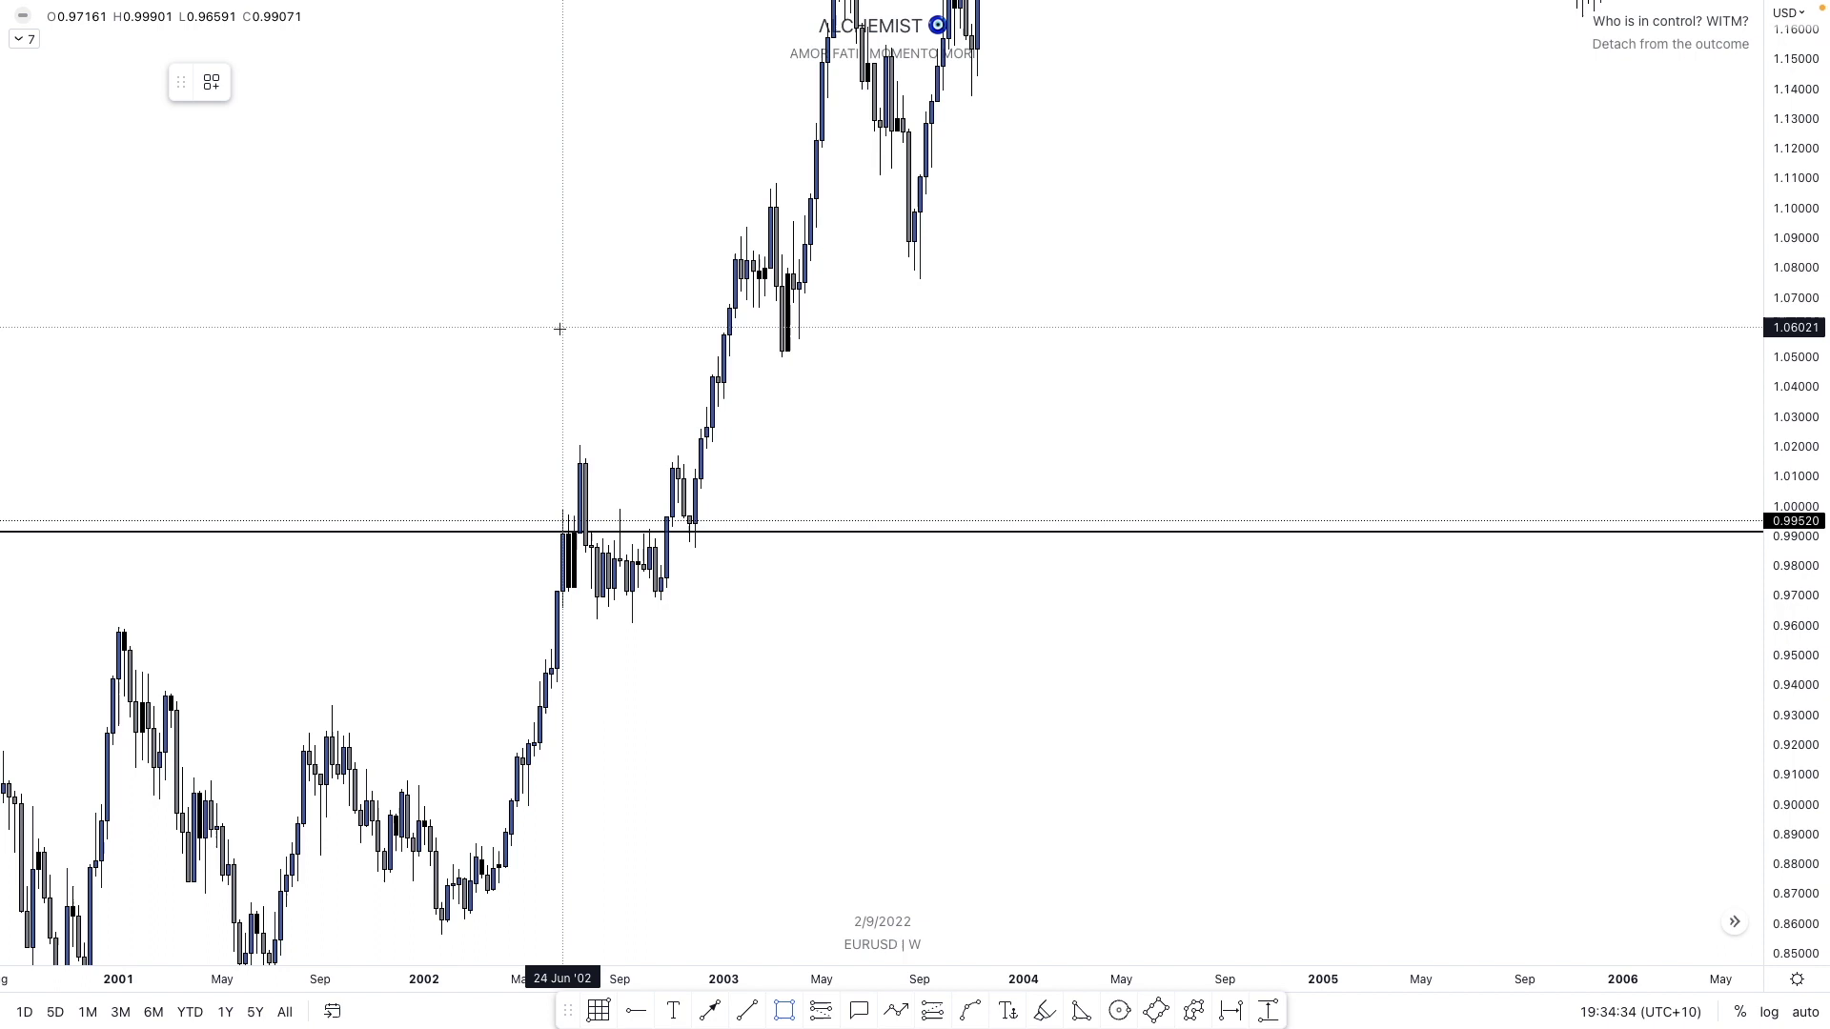
left_click(689, 514)
left_click(690, 545)
left_click_drag(690, 529, 1087, 529)
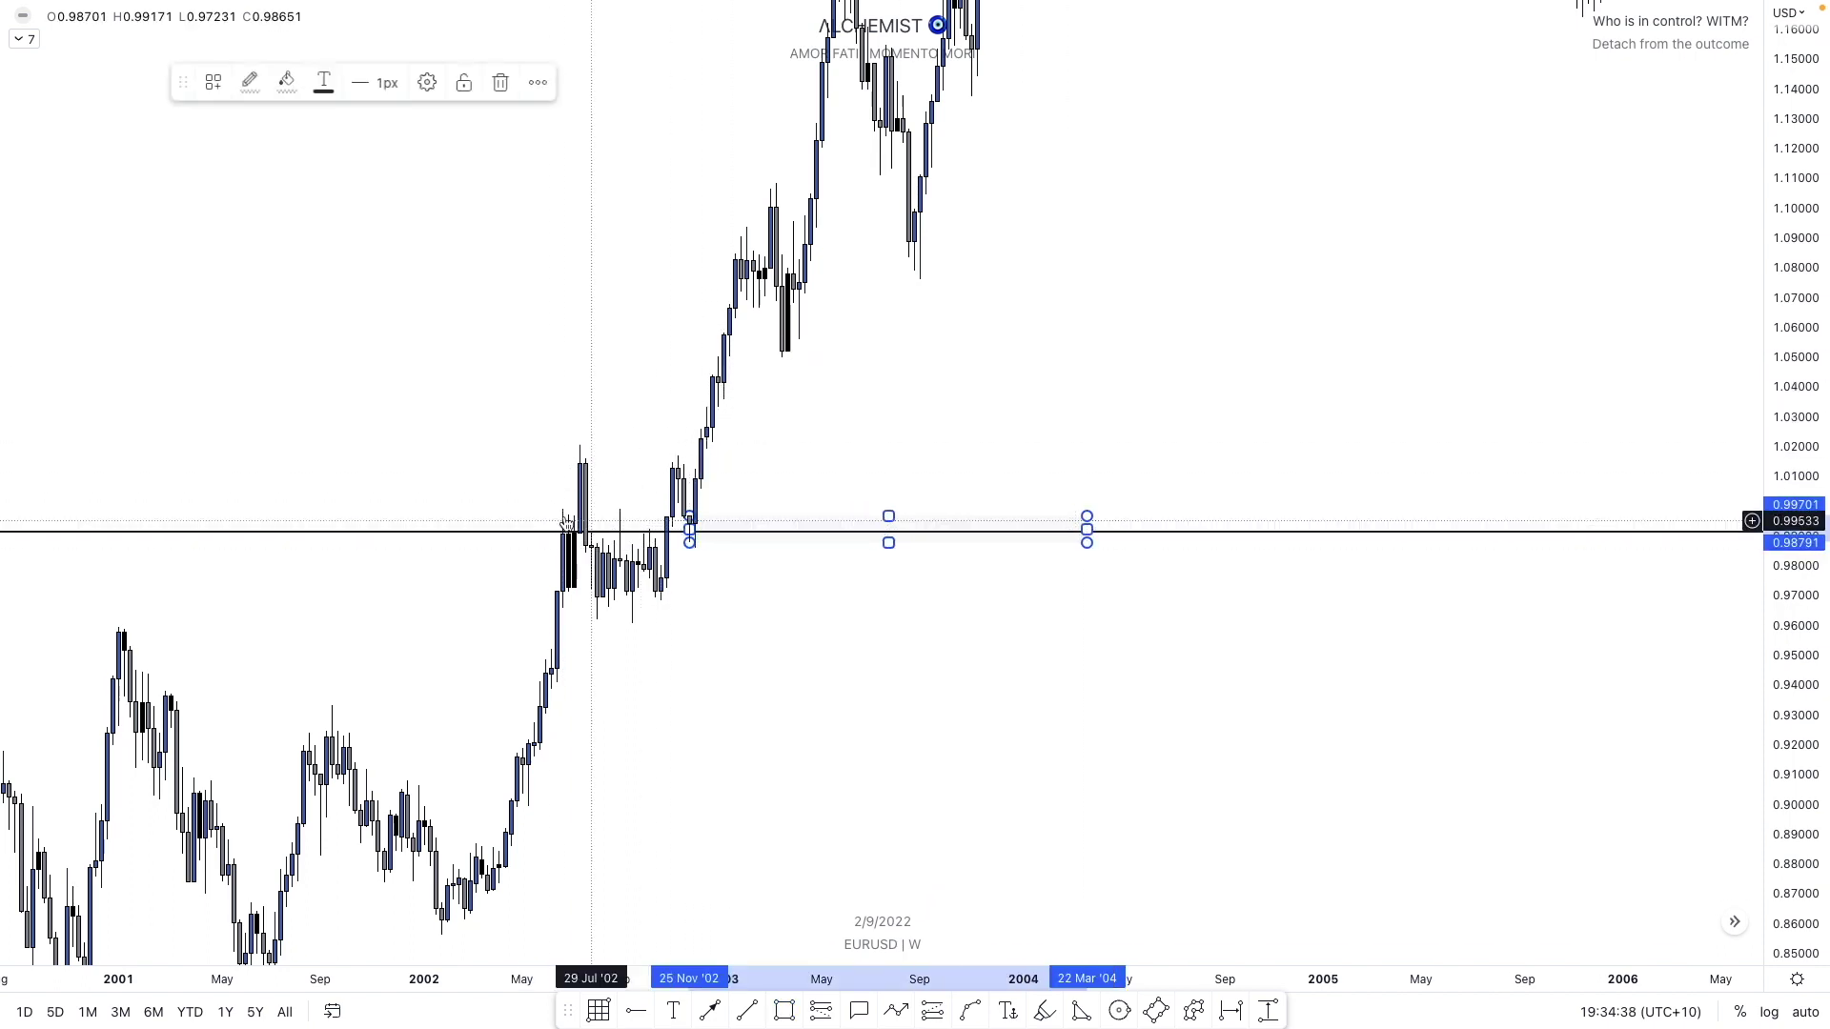
left_click(580, 531)
key("Delete")
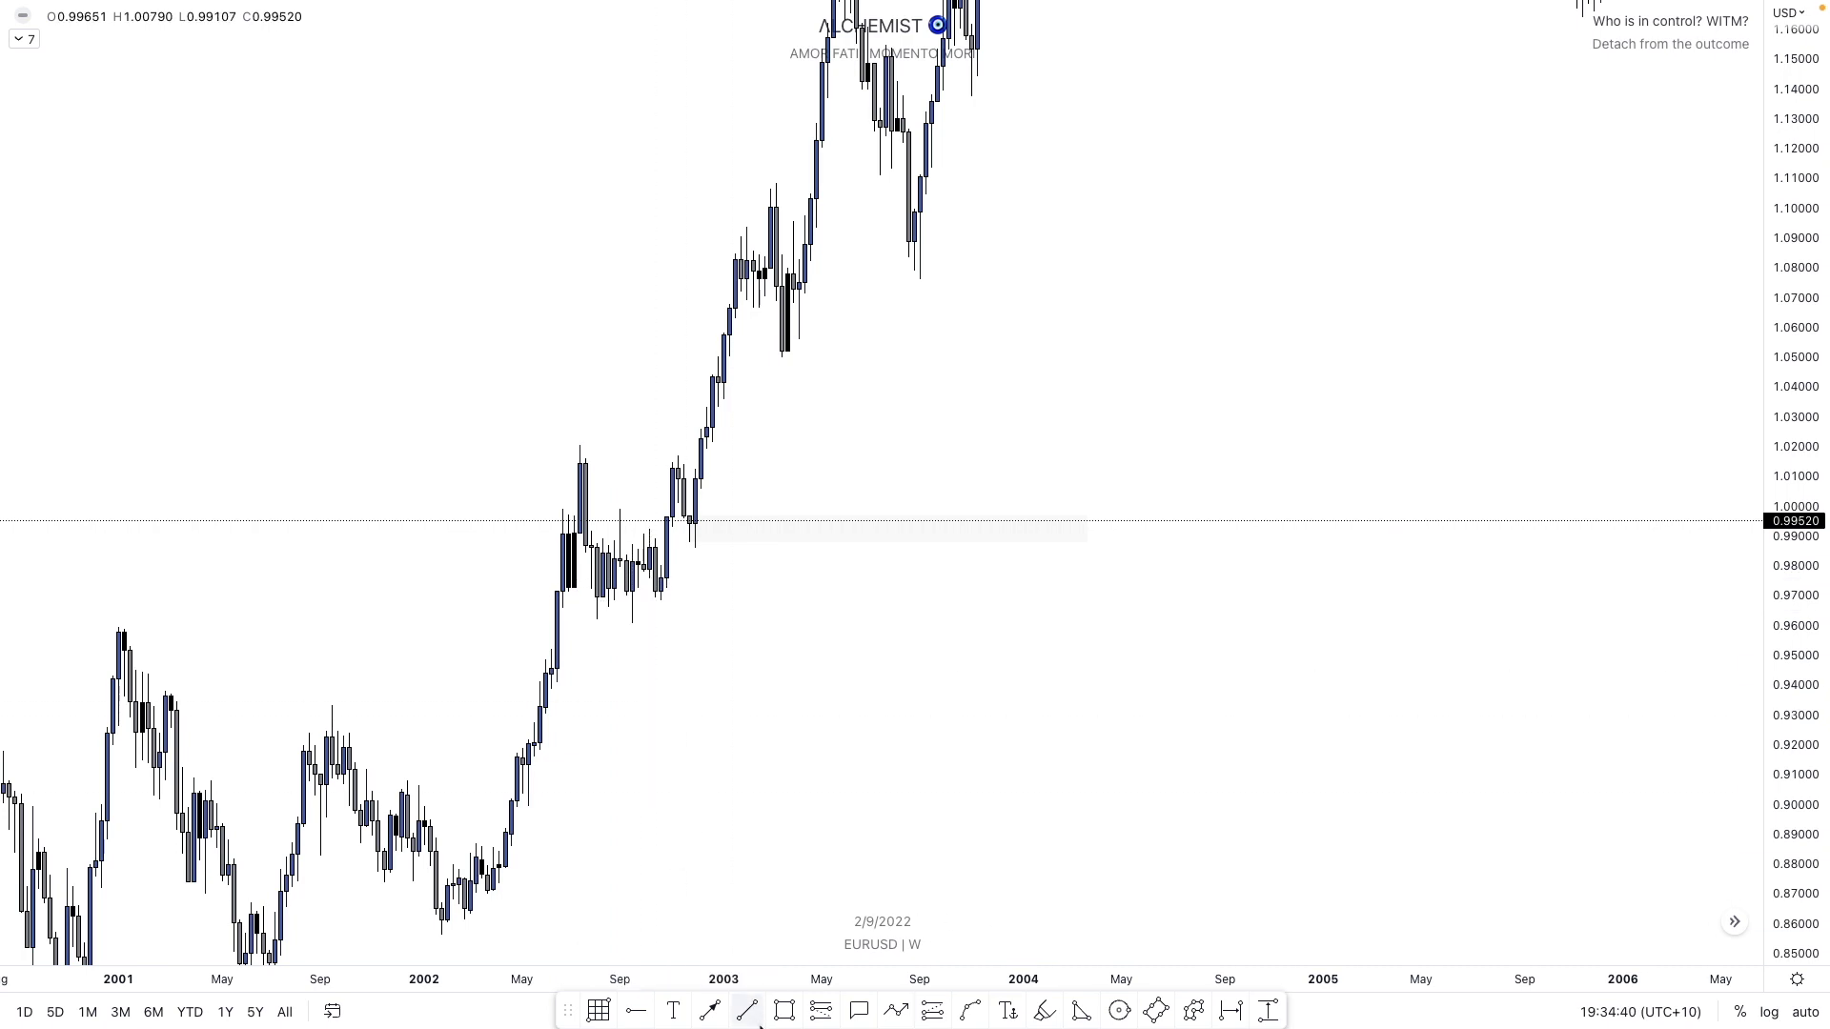
- Draw a rectangle over the July '02 high candle between 0.99111 and 1.02051, and widen it to November '02
left_click(586, 523)
left_click(581, 444)
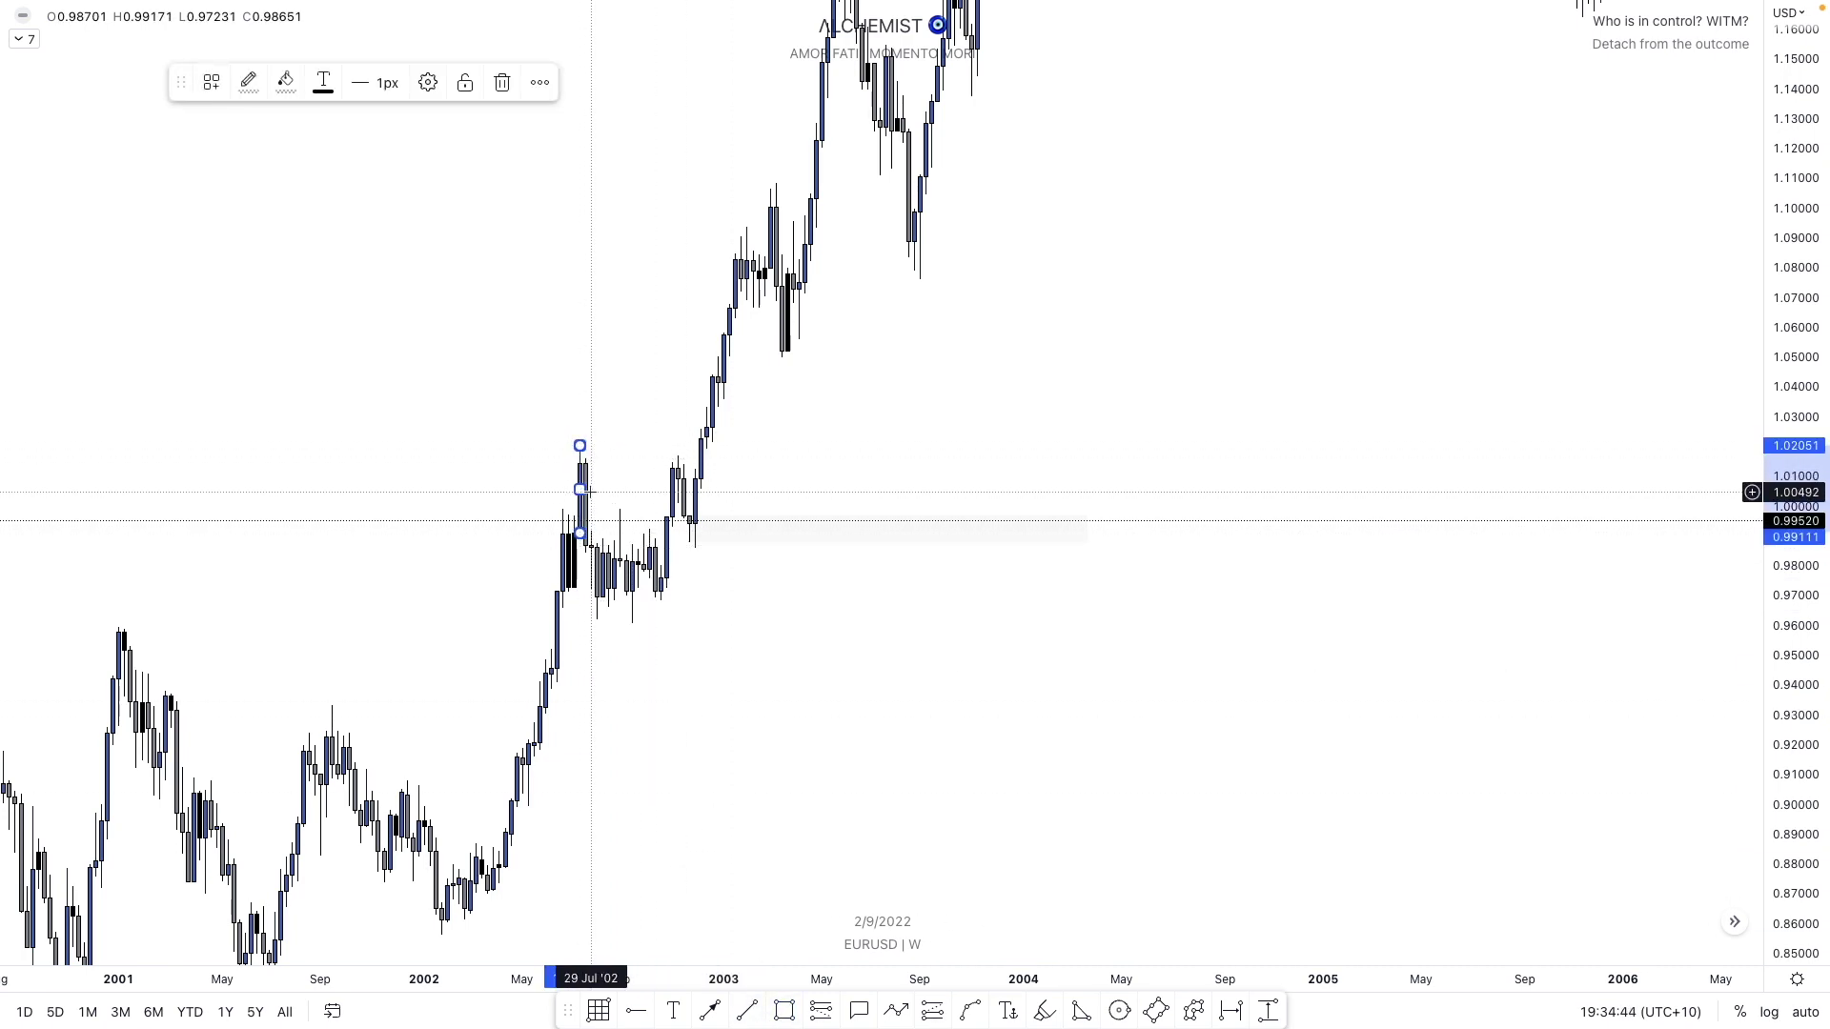
left_click_drag(587, 490, 687, 480)
right_click(683, 476)
left_click(782, 429)
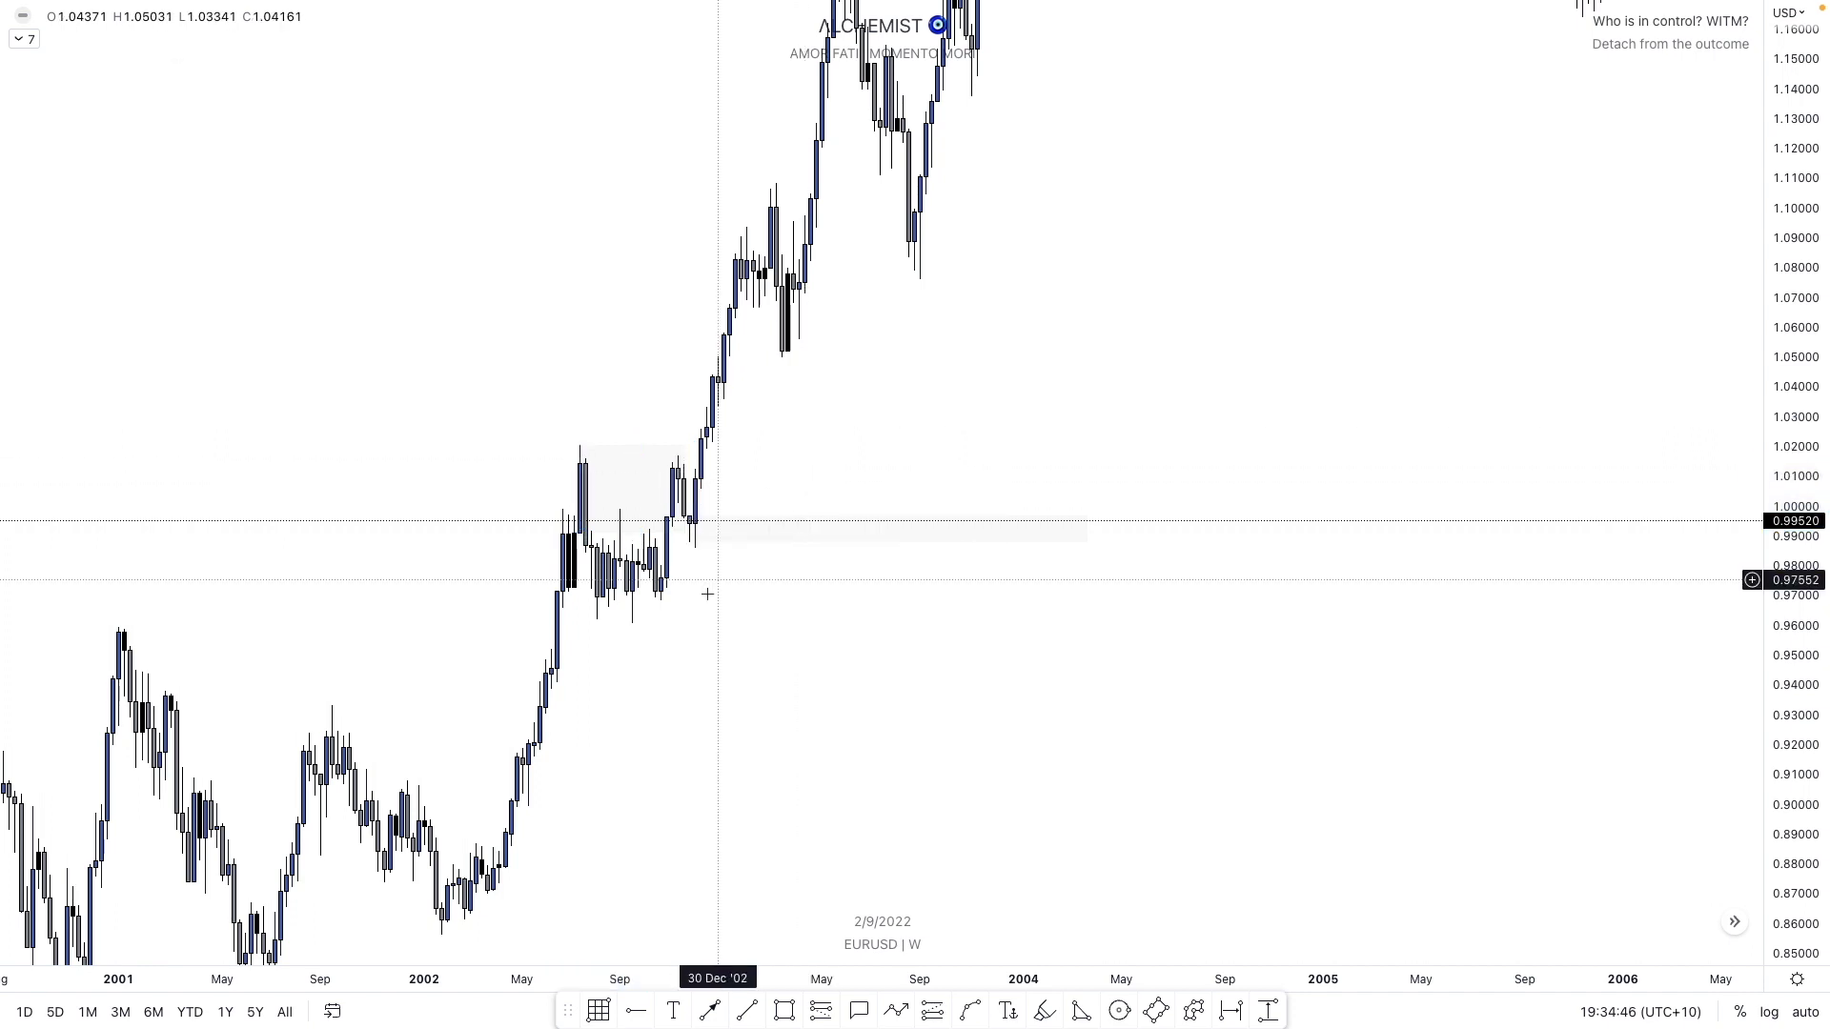
- Draw a trend line at 0.99321 from 04 Nov '02 to 27 Jan '03 and apply a saved line template
left_click(672, 527)
left_click(740, 527)
right_click(741, 527)
mouse_move(786, 596)
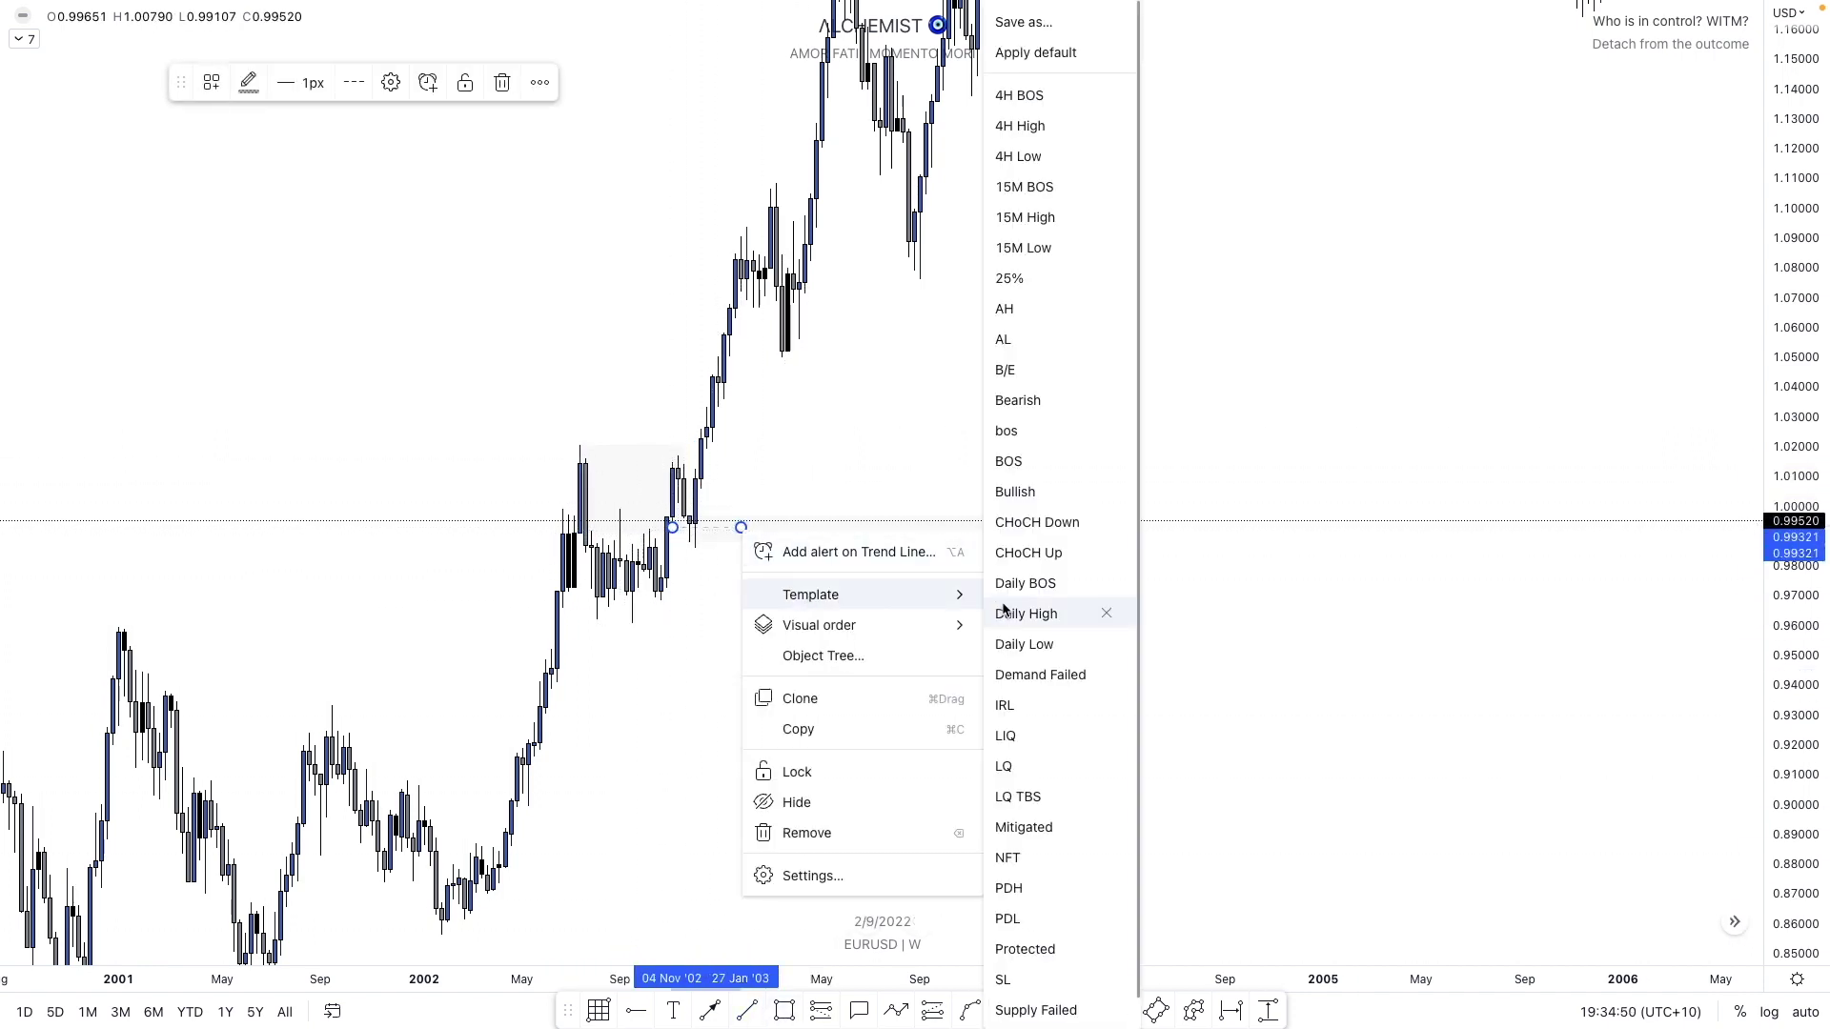
left_click(1049, 741)
- Apply the Demand template to the rectangle starting on 25 Nov '02
left_click(1095, 522)
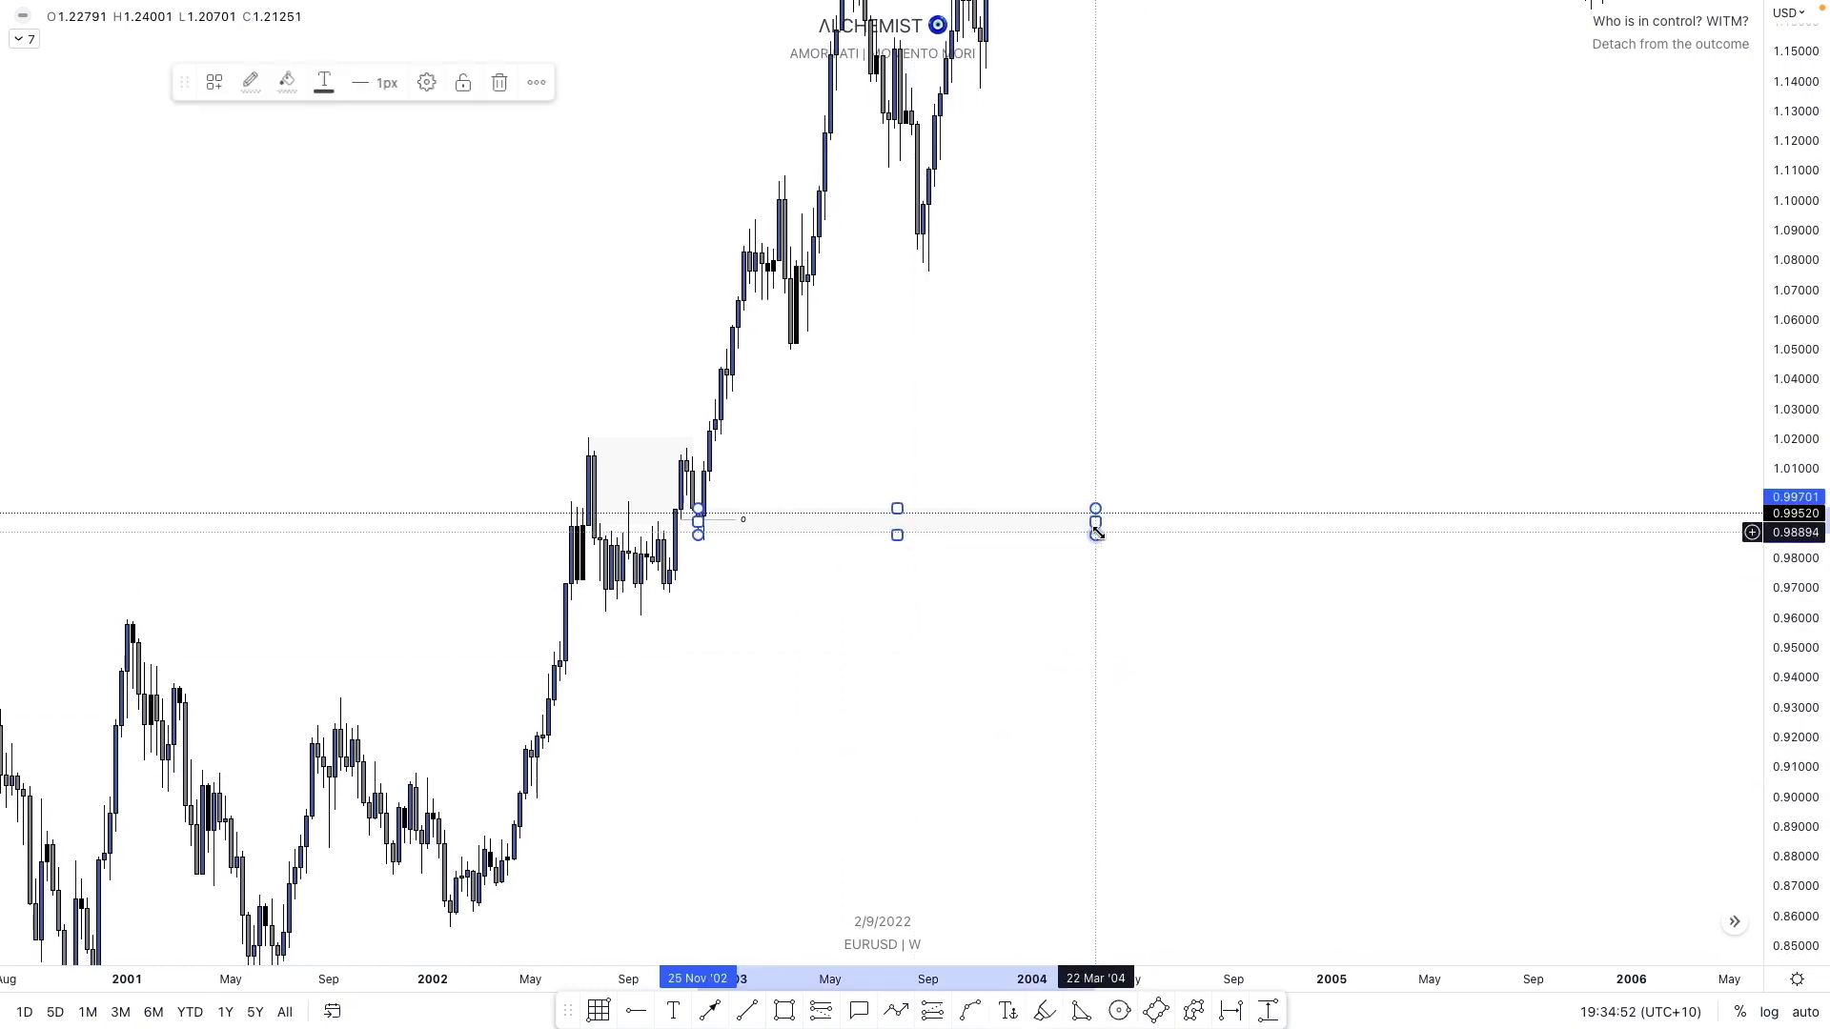
right_click(1098, 539)
mouse_move(1141, 552)
left_click(1320, 704)
- Extend the Demand rectangle forward past the current price to 24 Oct '22
scroll(1336, 682, "down", 4)
left_click_drag(1336, 682, 919, 699)
scroll(1299, 621, "down", 3)
left_click_drag(1544, 654, 847, 609)
left_click_drag(1785, 315, 1785, 507)
left_click_drag(1156, 604, 1072, 619)
left_click_drag(324, 504, 1176, 506)
scroll(937, 559, "right", 10)
scroll(1074, 625, "up", 10)
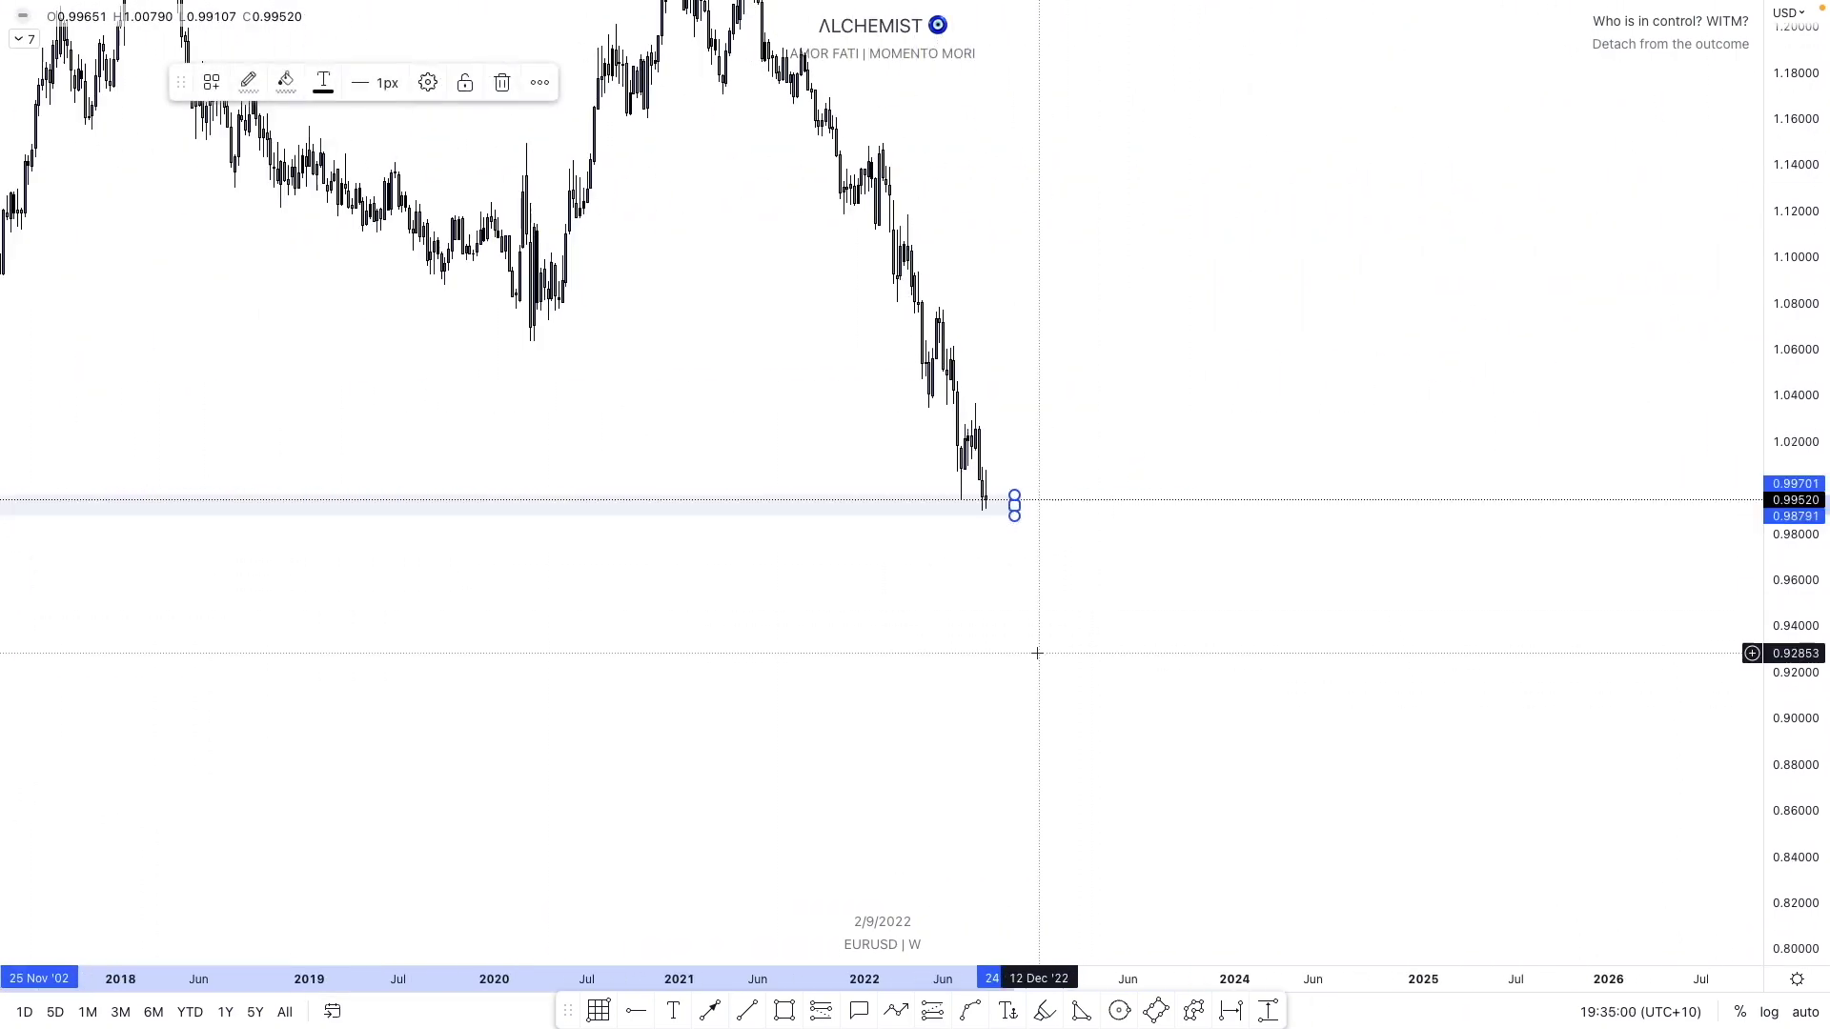
- Draw a rectangle from 13 Jun '22 to 17 Oct '22 between 1.03588 and 1.06179, and apply the Supply template
left_click_drag(1802, 772, 1802, 243)
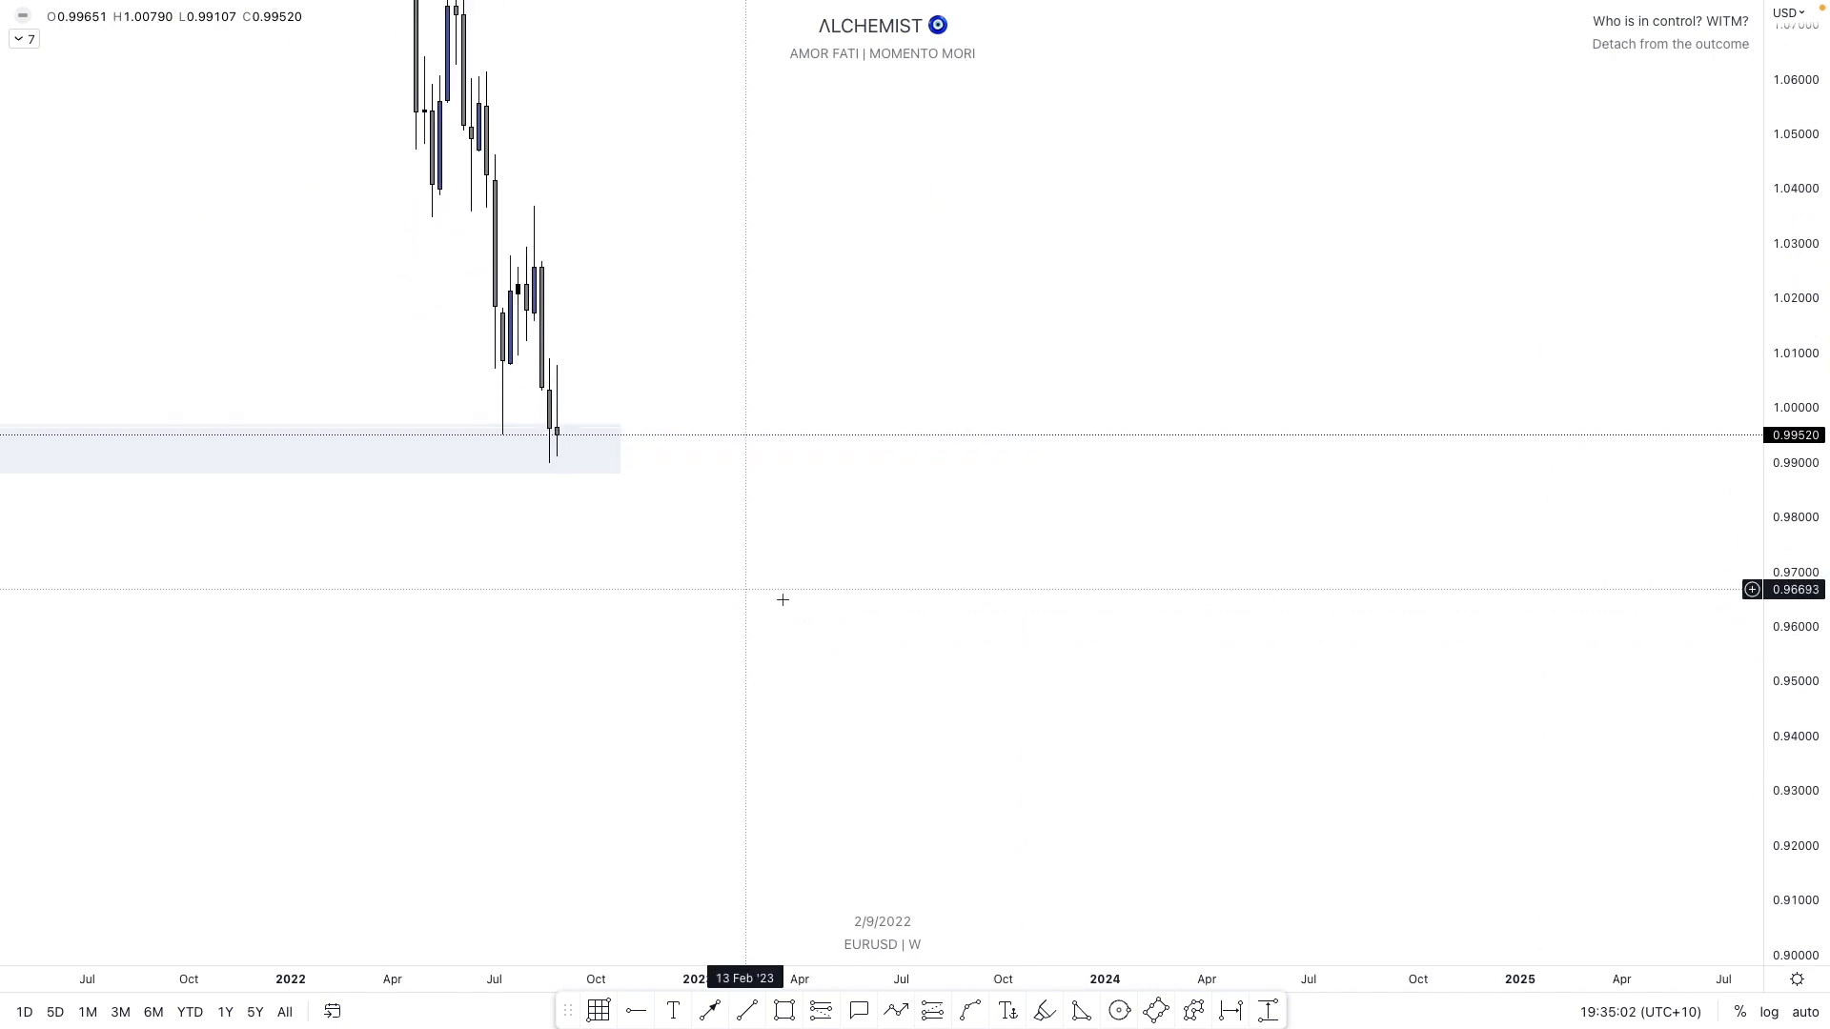
left_click_drag(743, 588, 1010, 661)
scroll(883, 499, "up", 2)
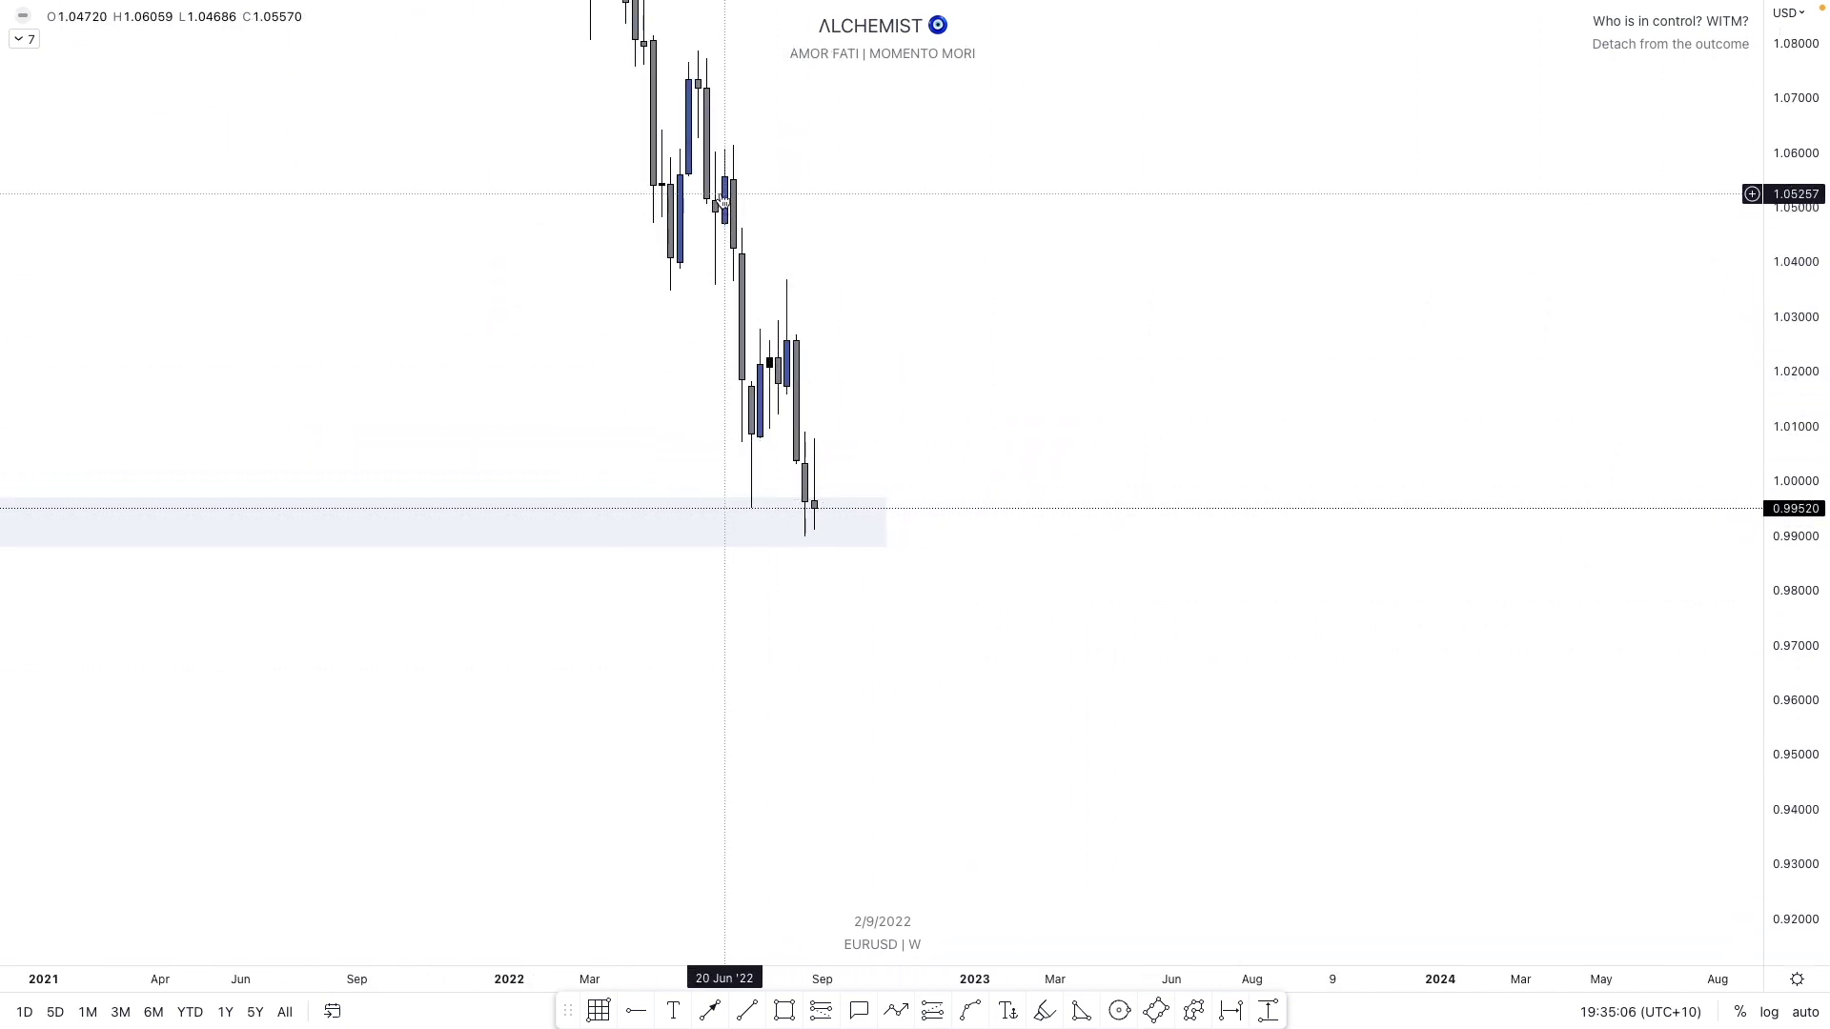
key("alt+shift+r")
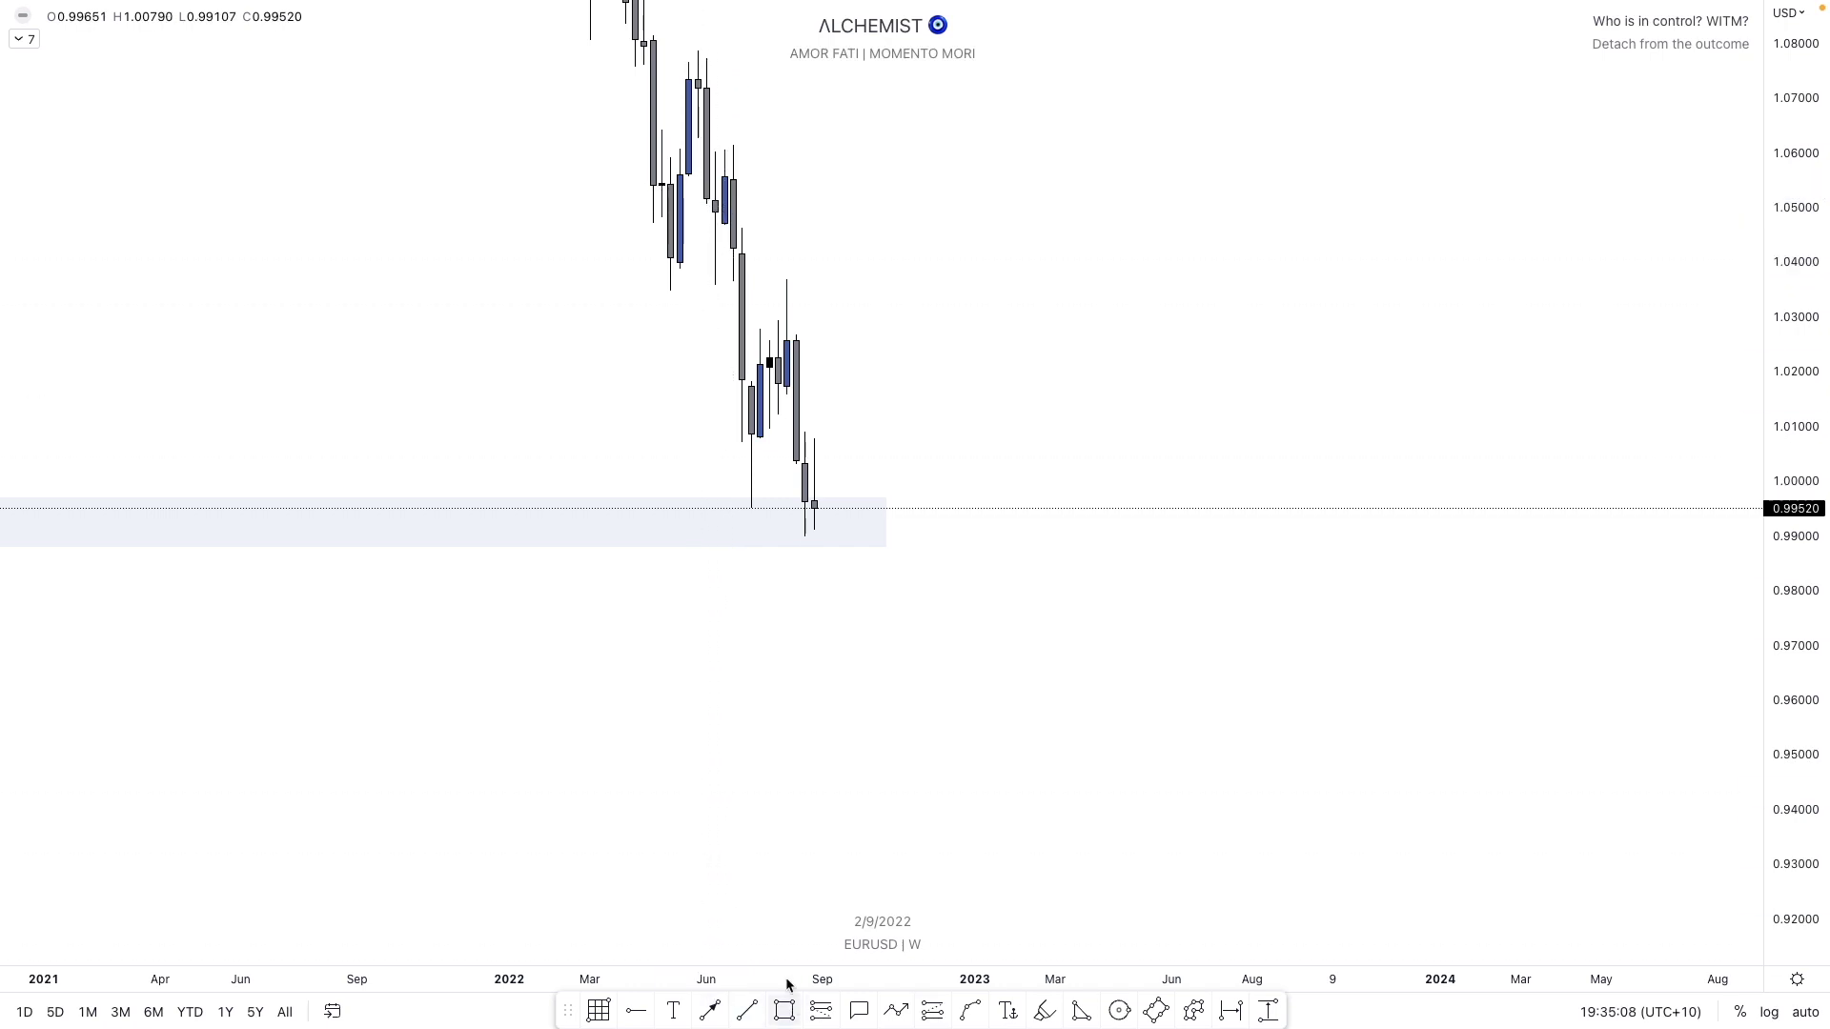
left_click(715, 285)
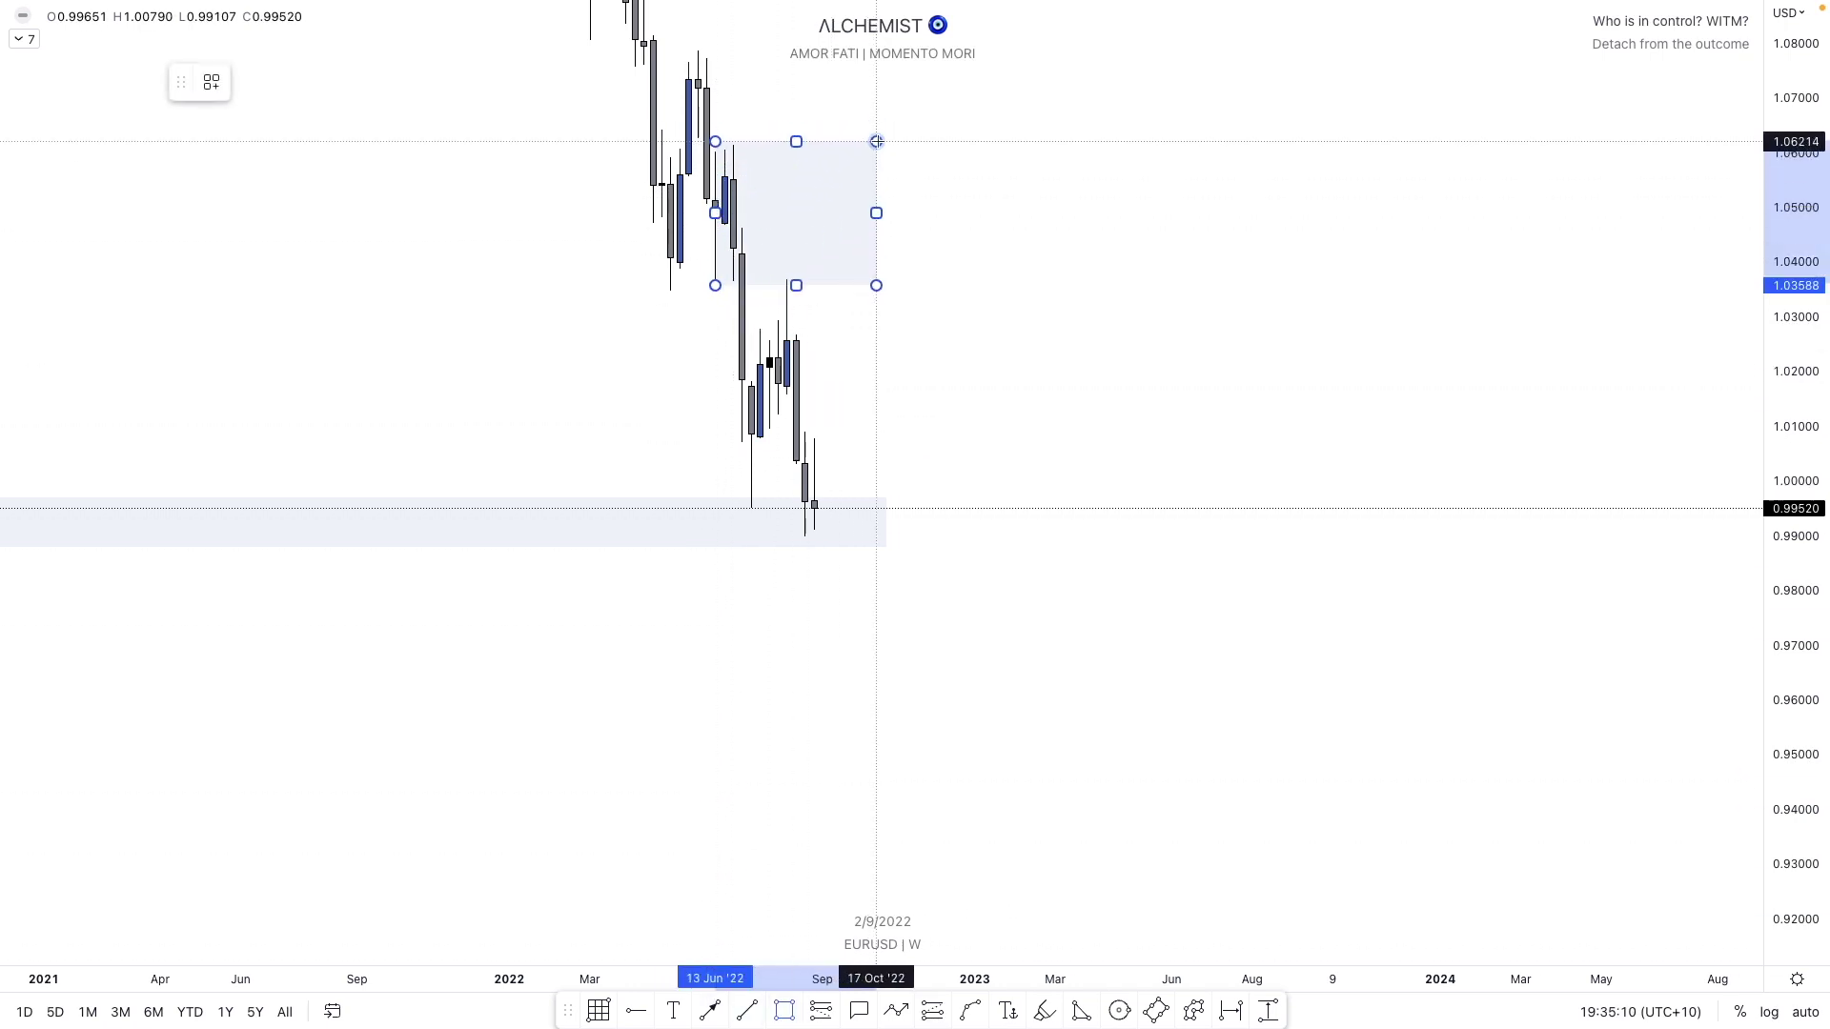
left_click(876, 146)
right_click(876, 145)
mouse_move(963, 165)
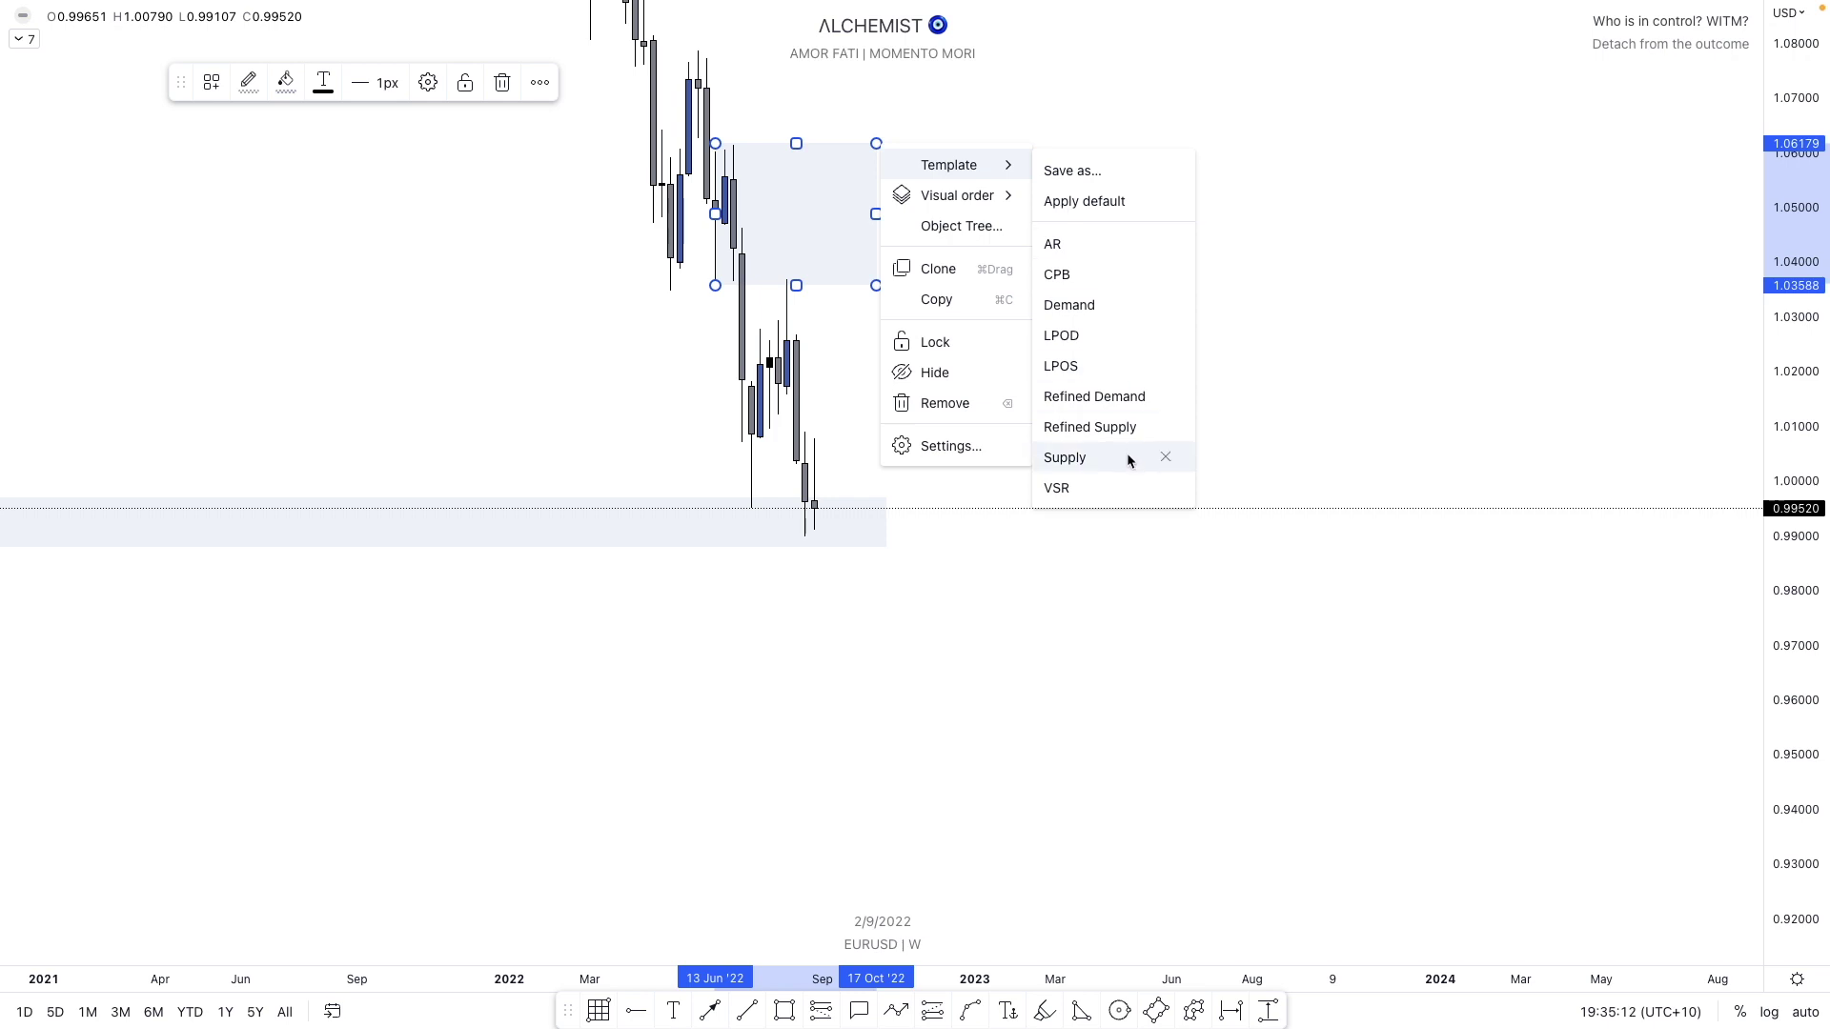
left_click(1065, 457)
left_click(709, 274)
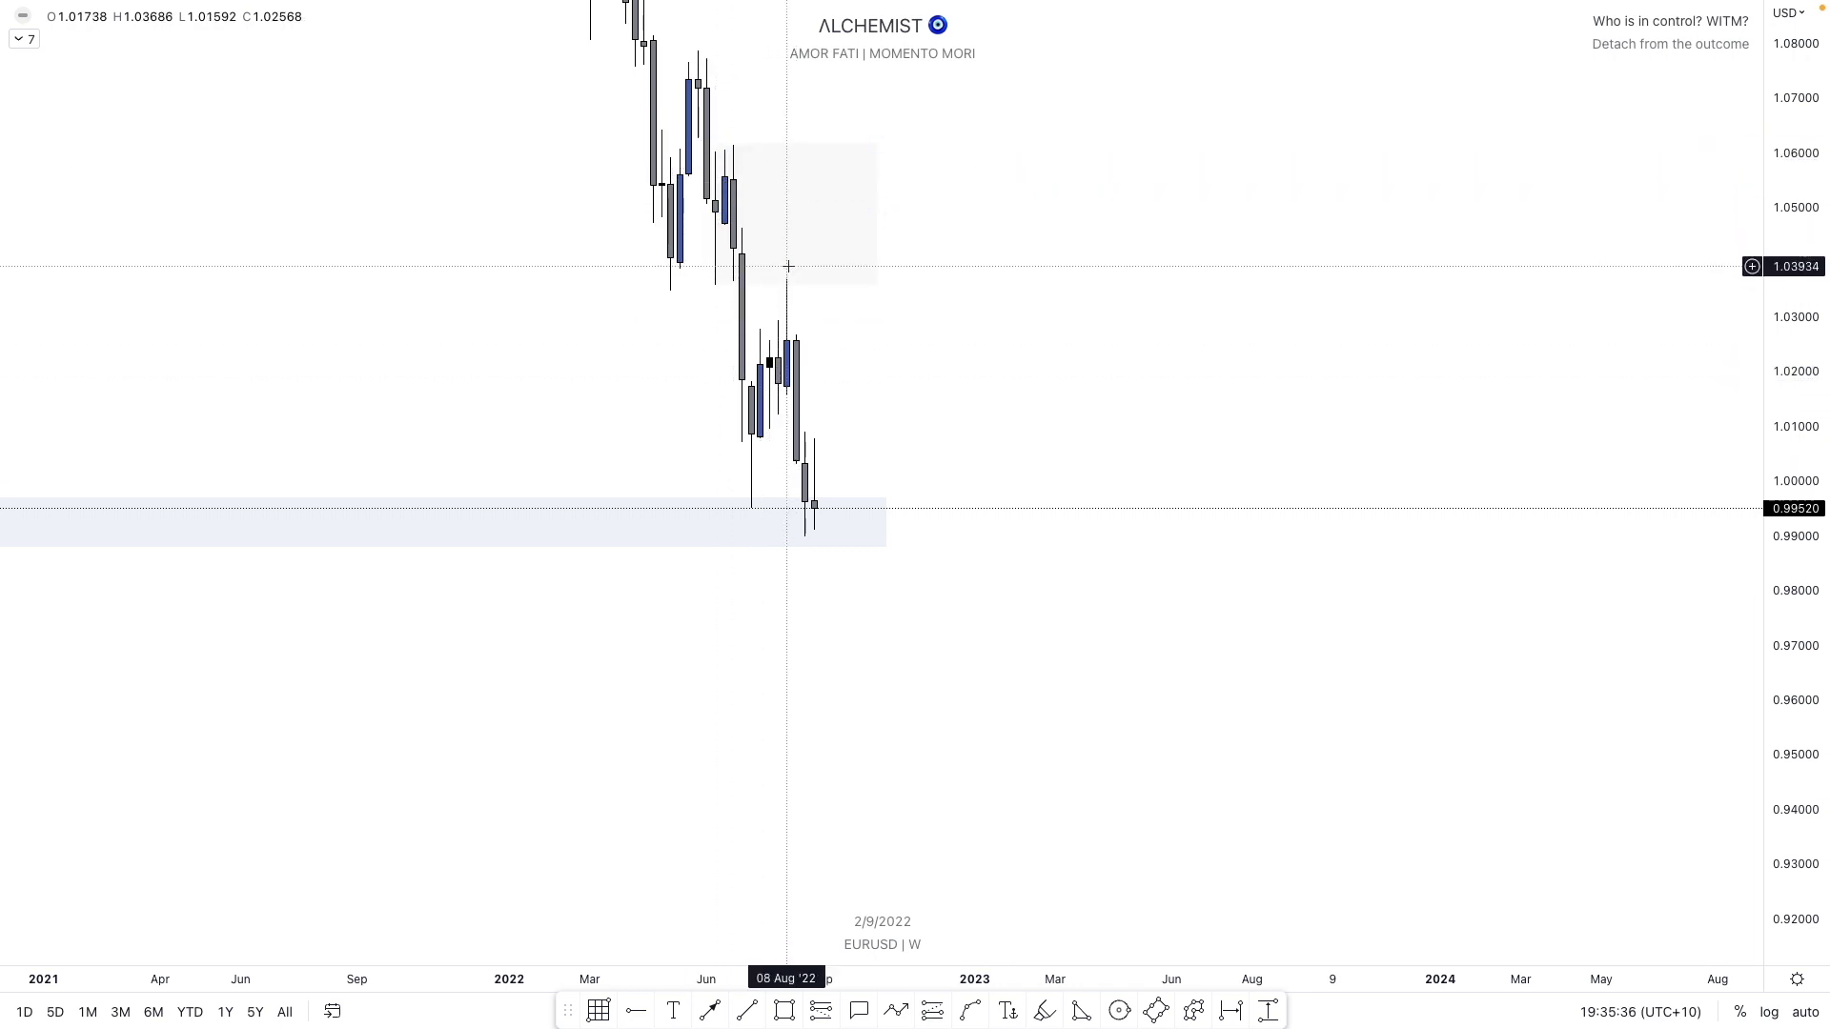
- Draw a supply rectangle from the 08 Aug '22 candle between about 1.016 and 1.037, and delete the June supply rectangle
left_click(774, 1016)
left_click(786, 394)
left_click(1062, 280)
left_click(877, 164)
key("Delete")
- Draw a horizontal trend line at 0.99521 from the 11 Jul '22 weekly low to the 22 Aug '22 candle
left_click(747, 1012)
left_click(751, 508)
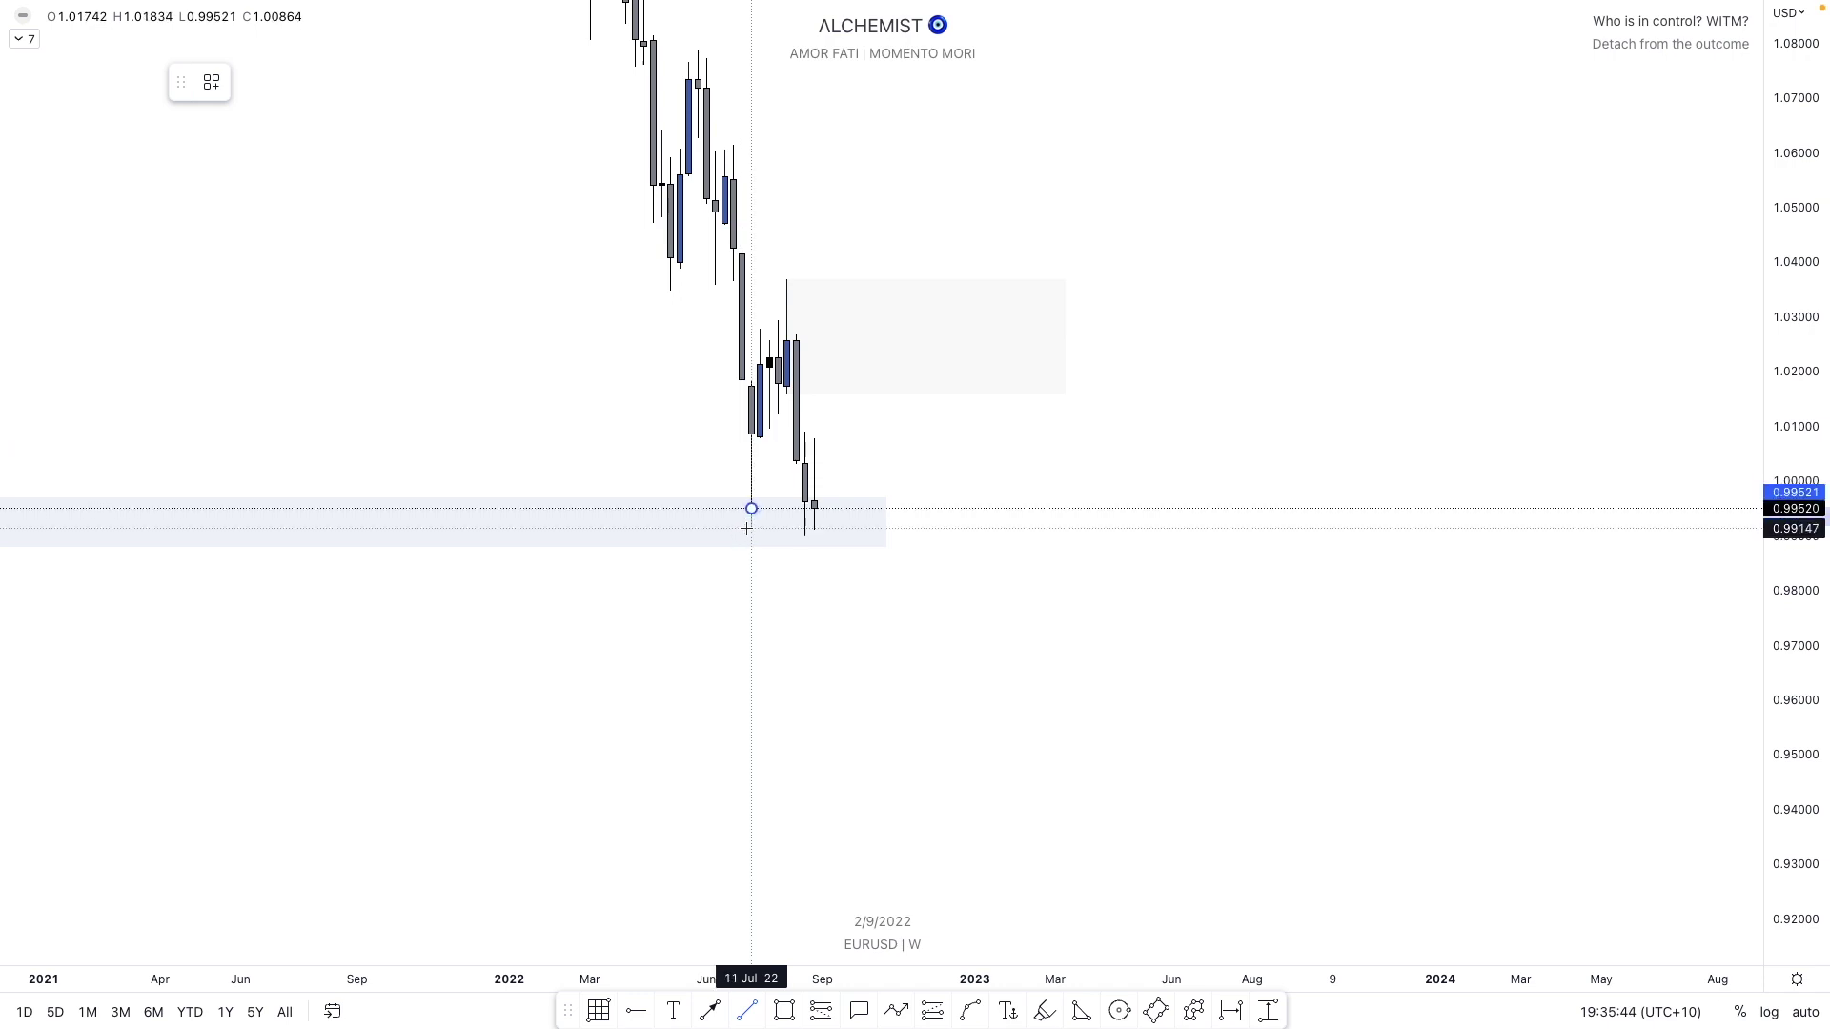
left_click(805, 510)
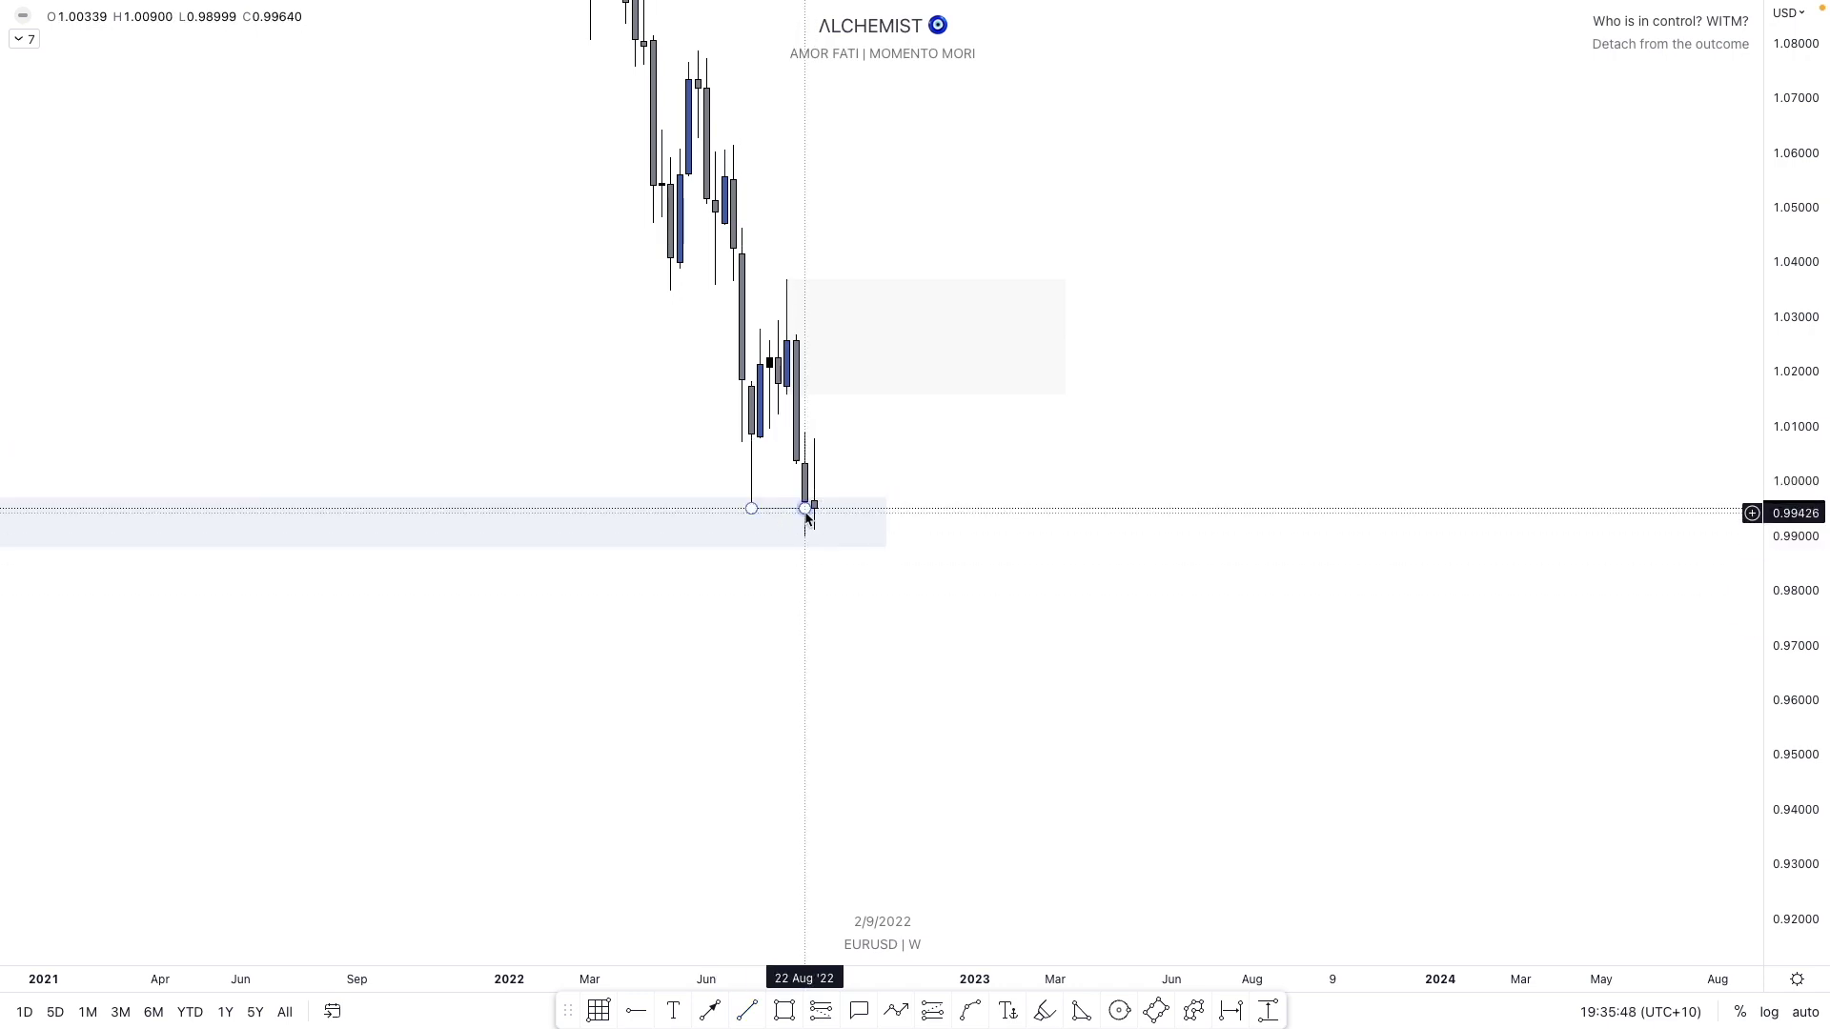
- Switch the chart to the daily timeframe and move the trend line's start to the 14 Jul '22 low
type("1d")
key("Return")
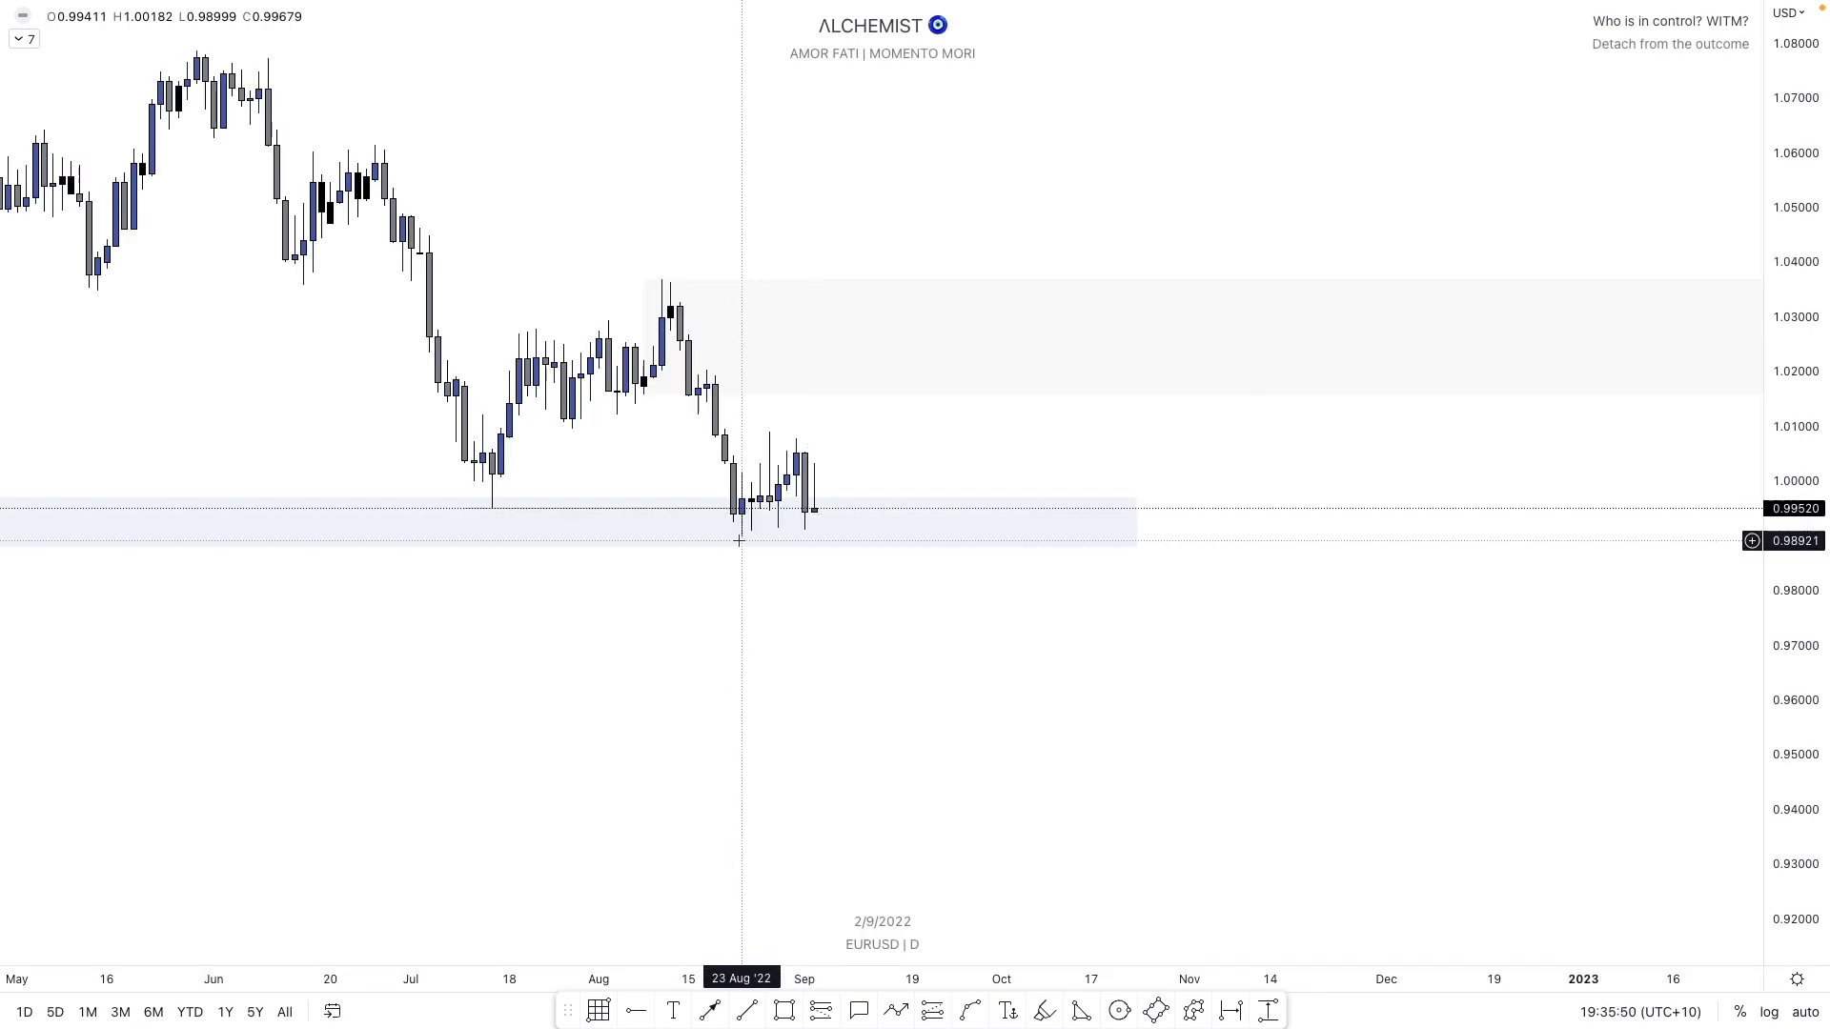
left_click_drag(462, 509, 492, 509)
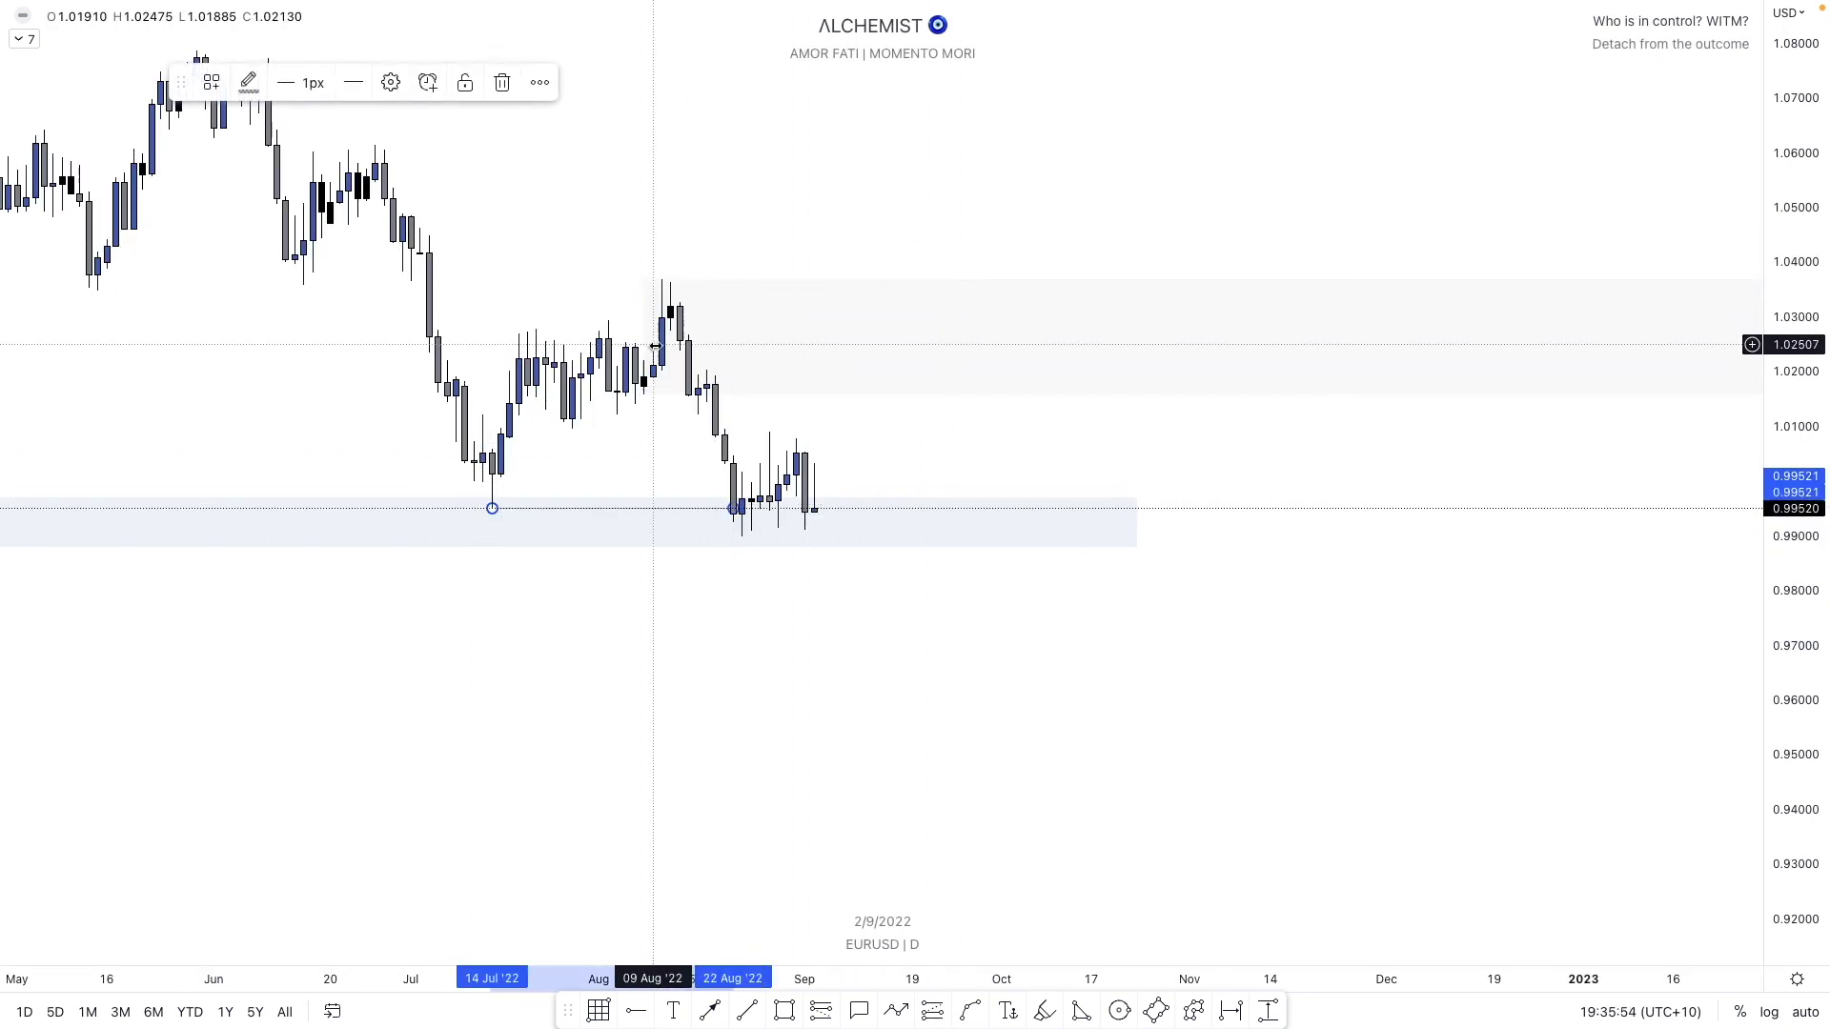
- Draw a trend line at 1.01227 from the 03 Aug '22 low to 18 Aug '22, and apply the Daily BOS template
left_click_drag(1798, 654, 1792, 152)
left_click_drag(1063, 379, 1069, 454)
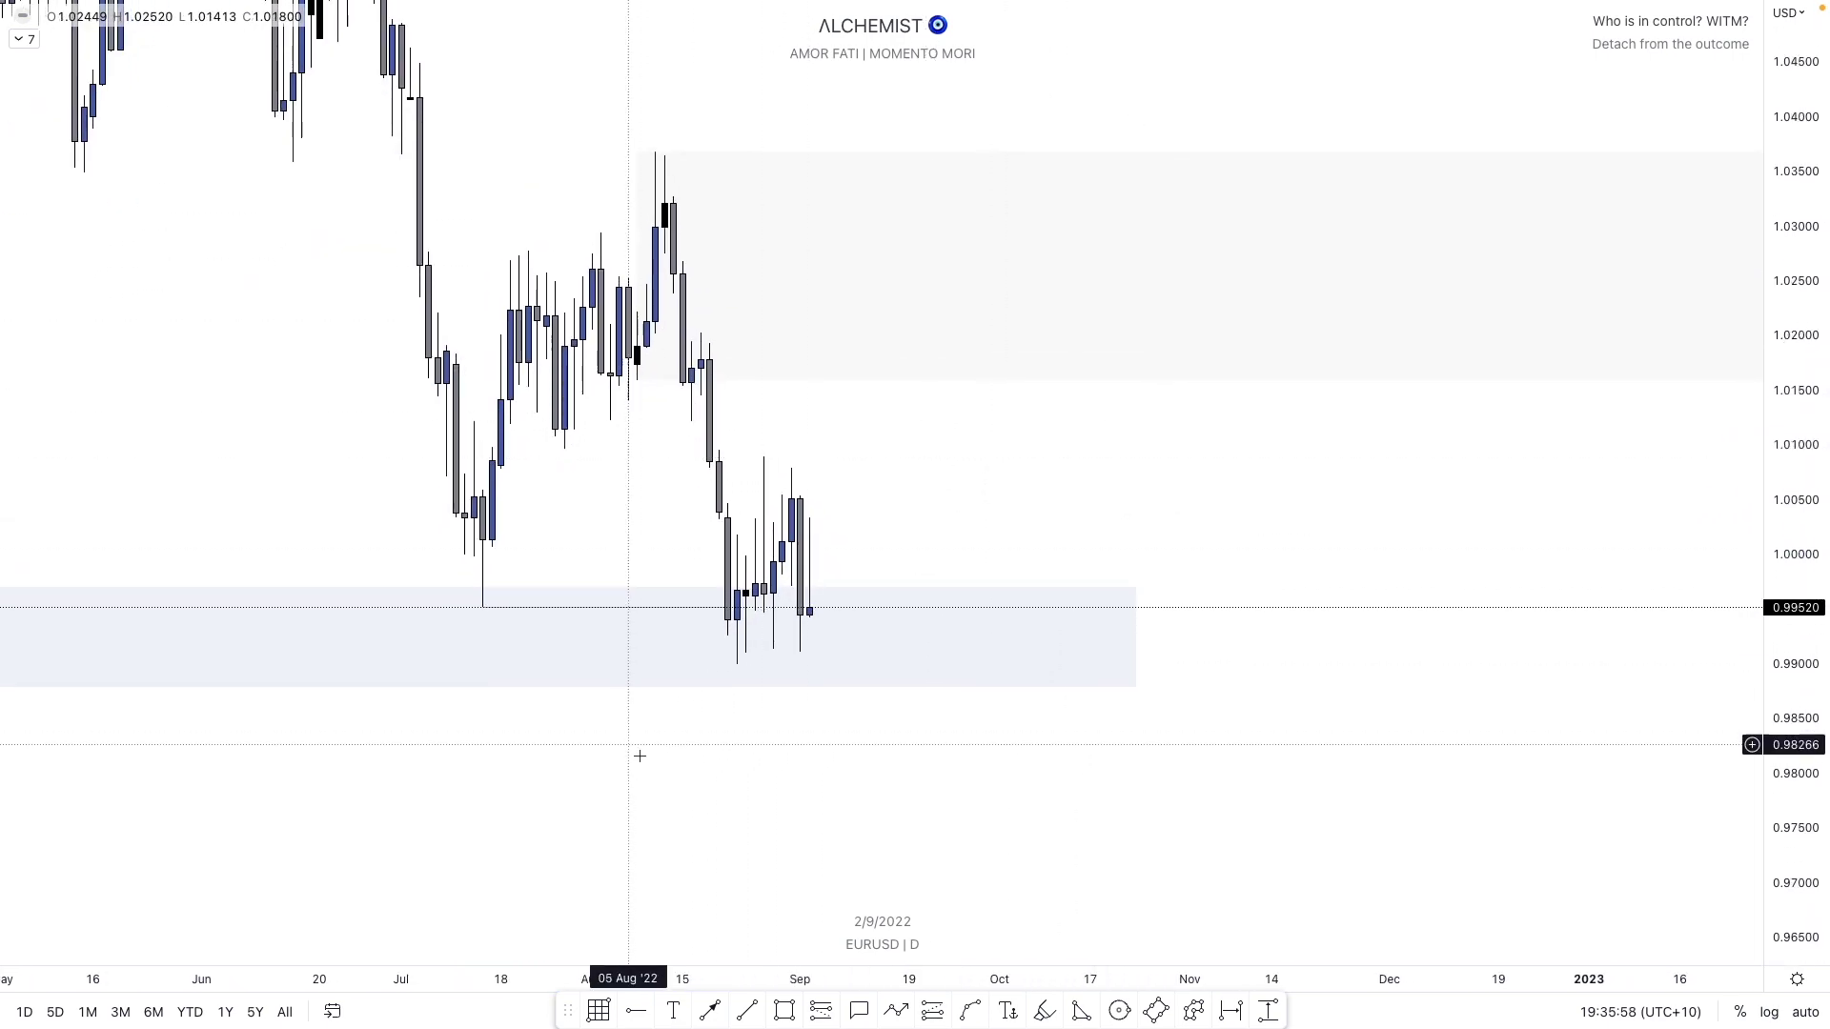
left_click(559, 611)
left_click(747, 1012)
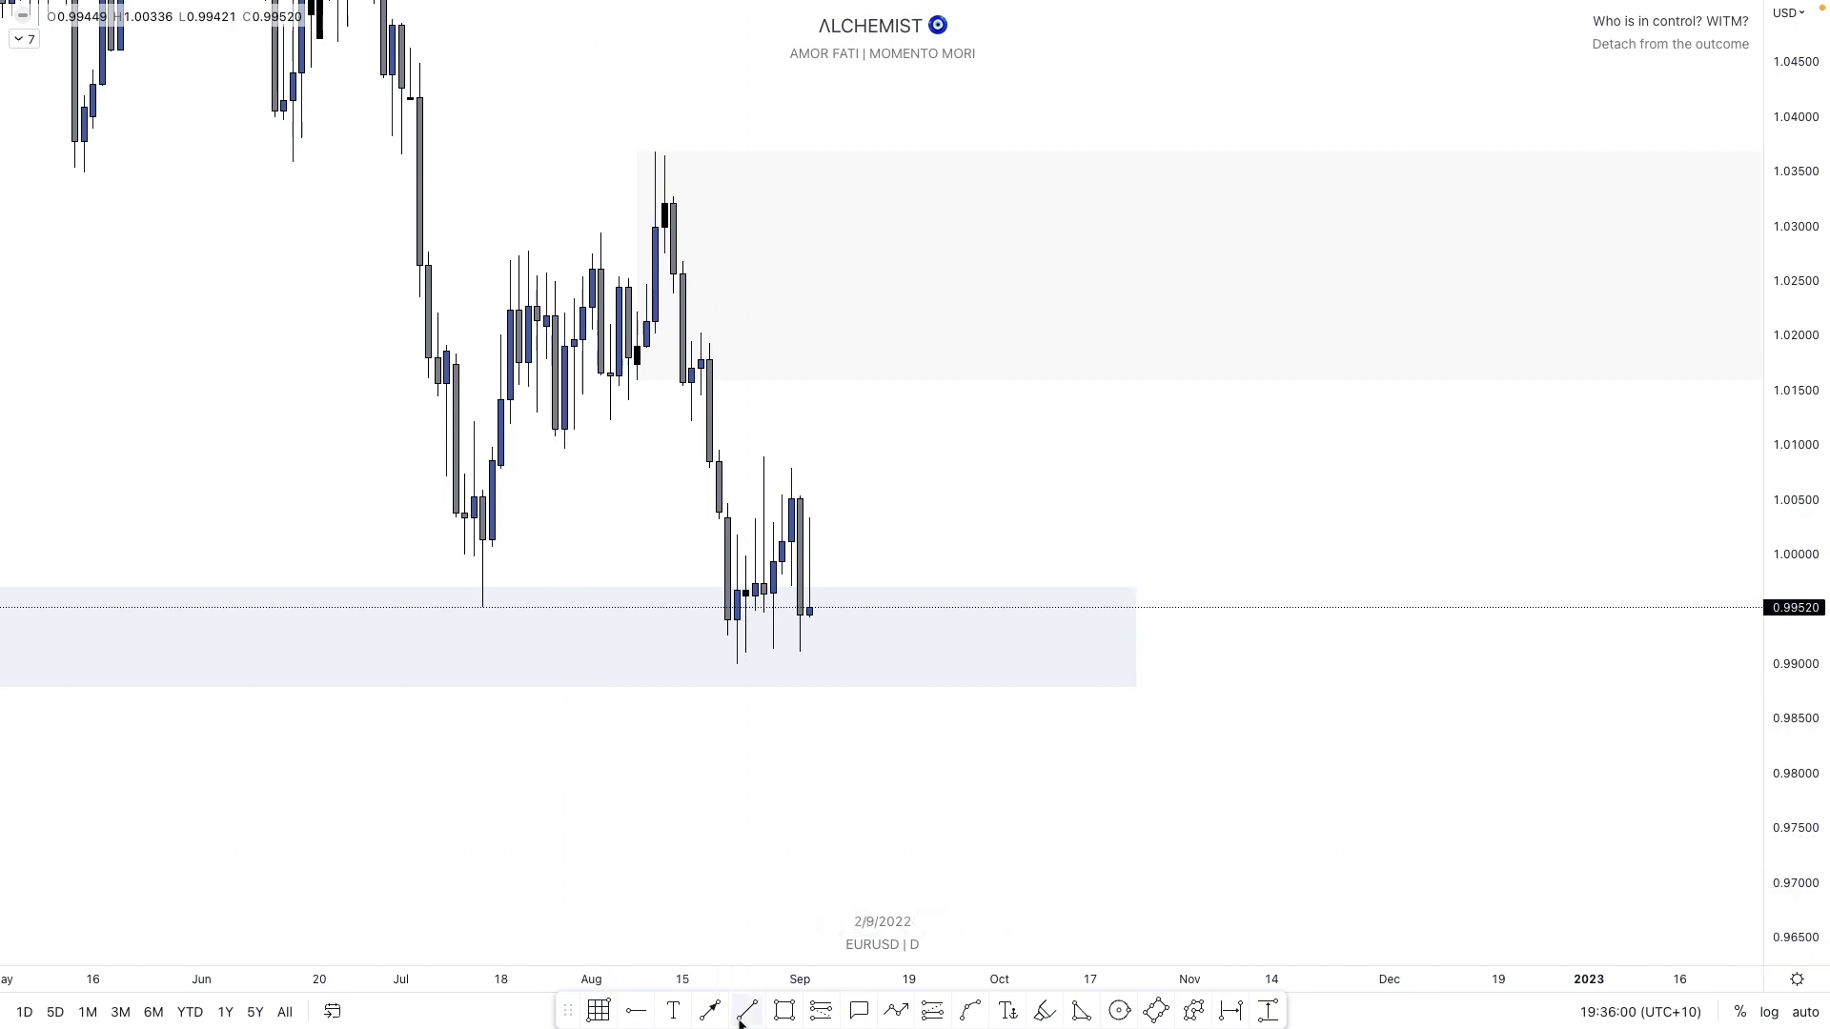
left_click(709, 421)
right_click(709, 420)
mouse_move(795, 480)
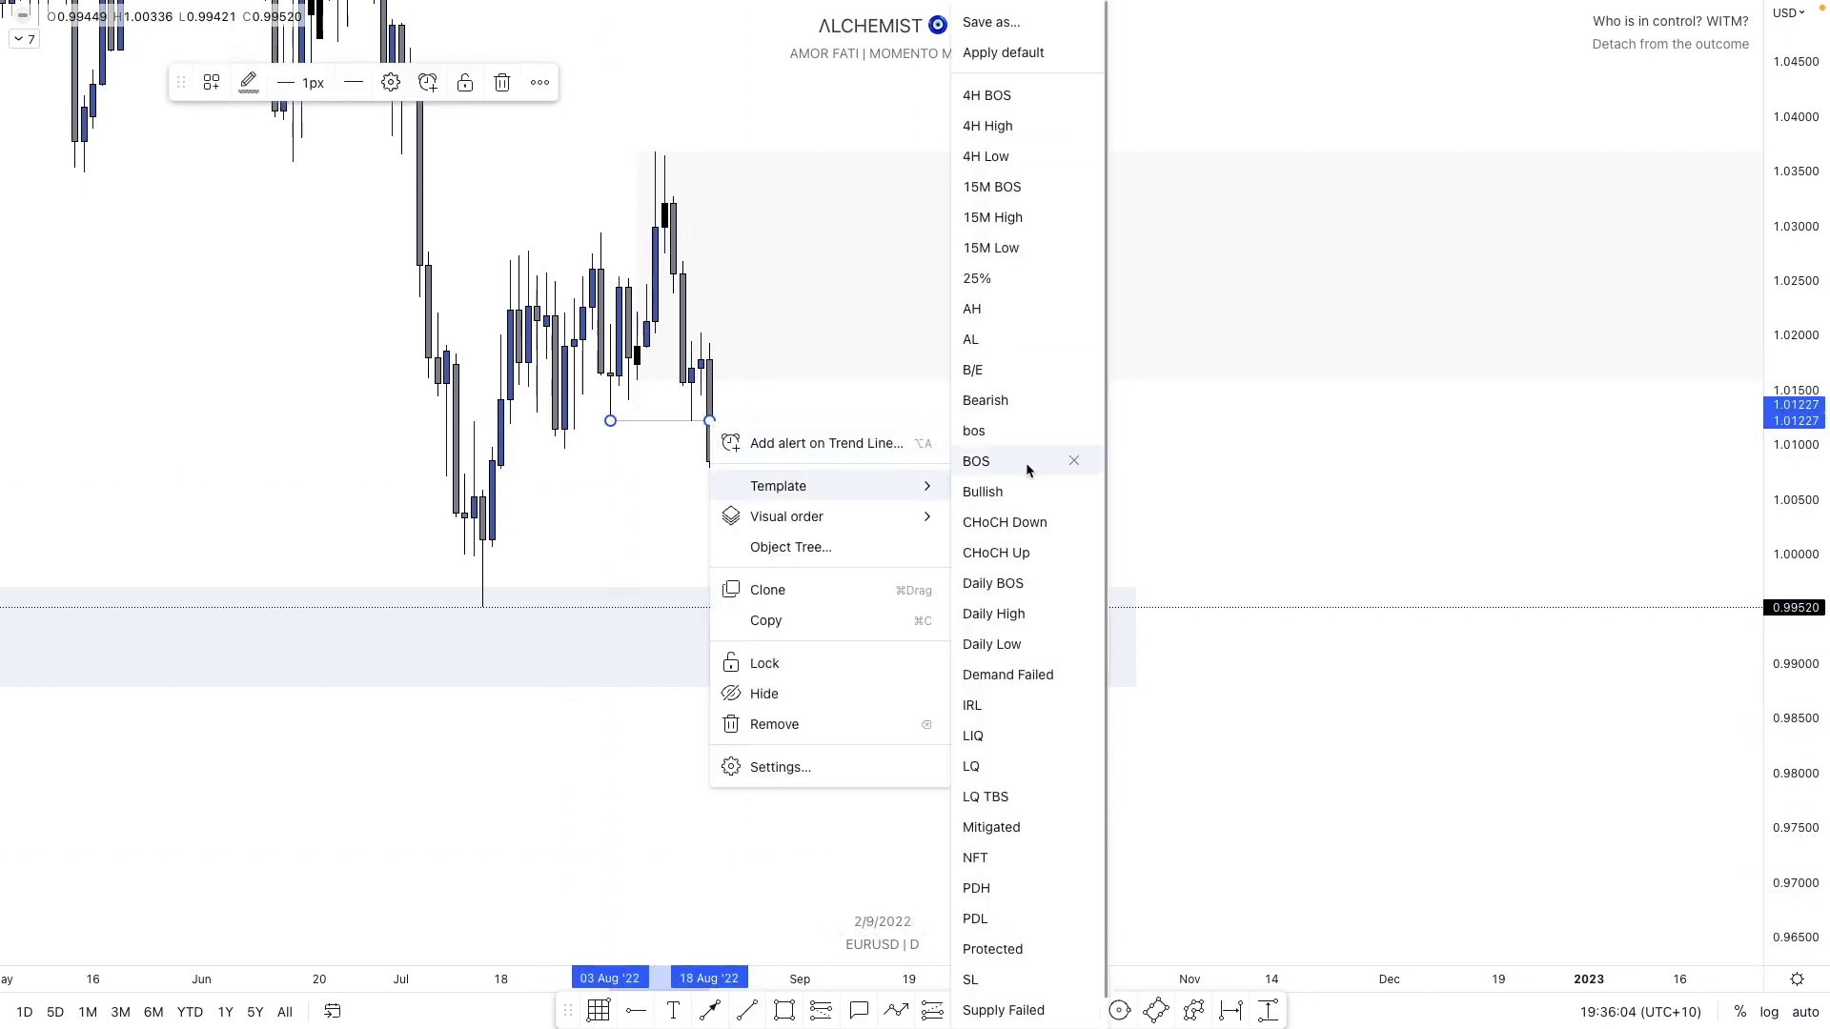
left_click(993, 583)
- Draw a trend line at 1.03686 from 10 Aug '22 to 24 Oct '22, and apply the Daily High template
left_click(746, 1012)
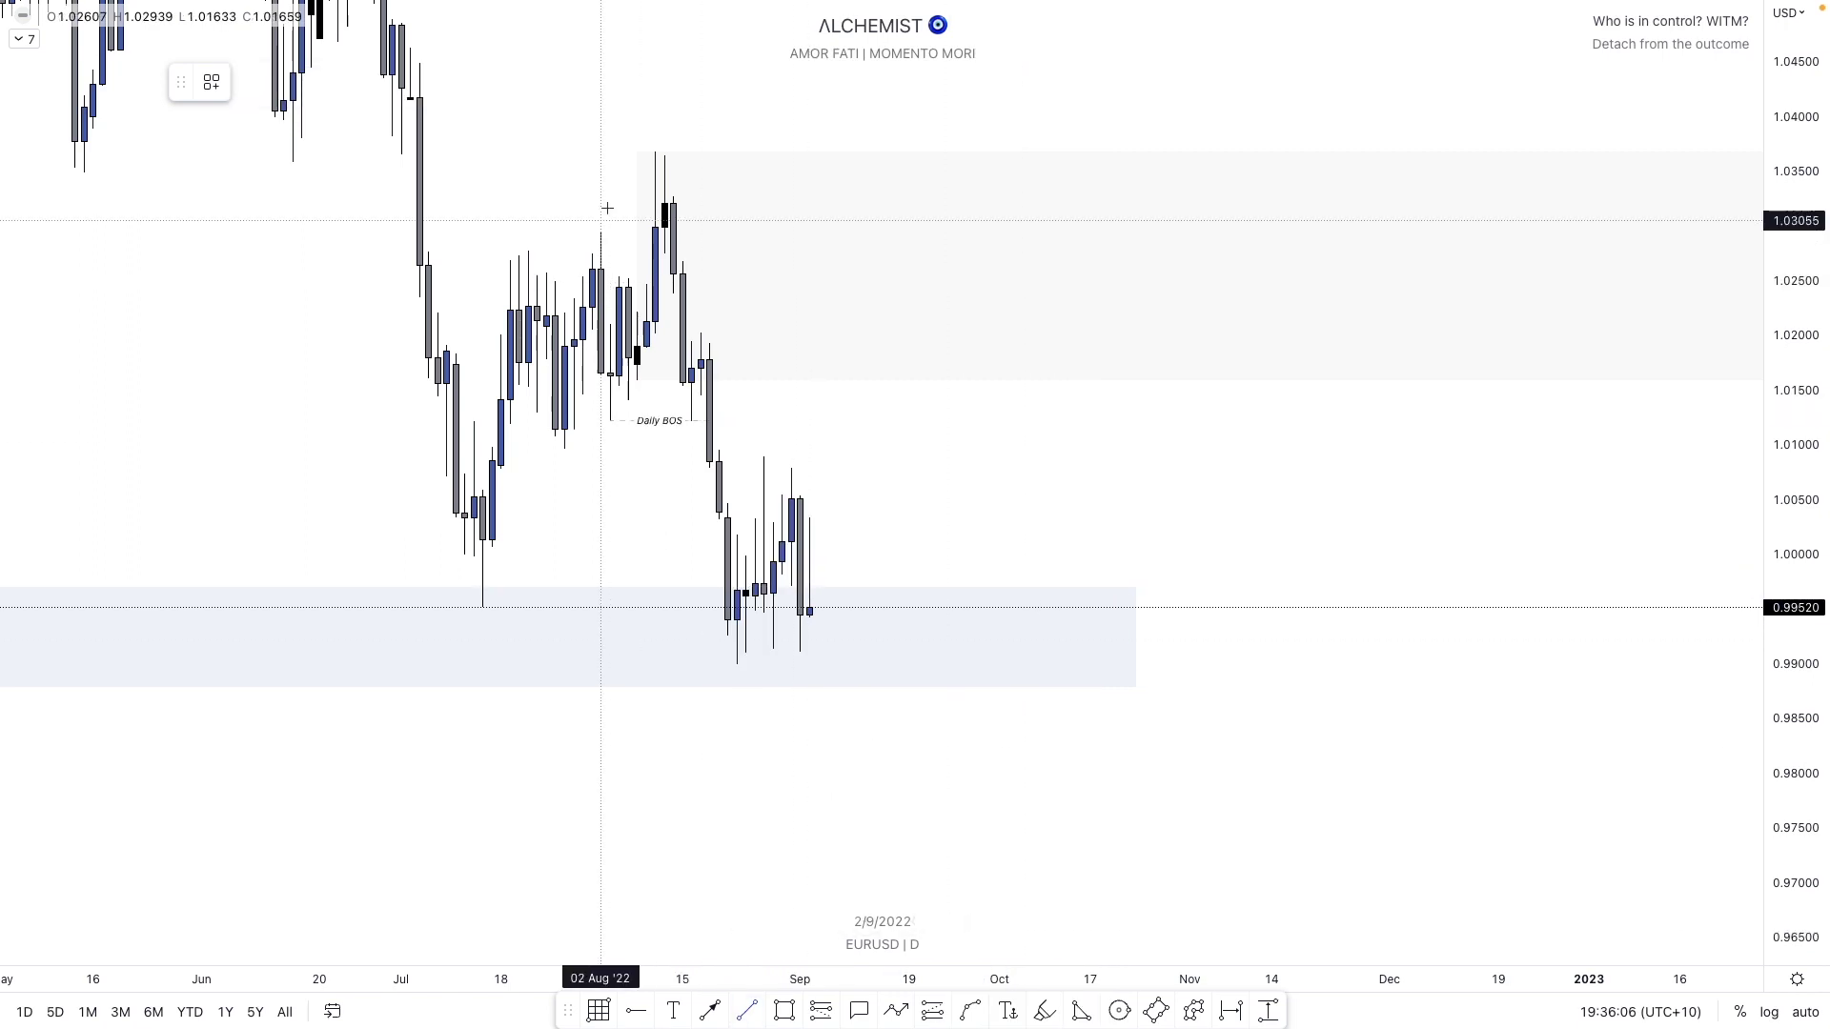
left_click_drag(655, 151, 1134, 153)
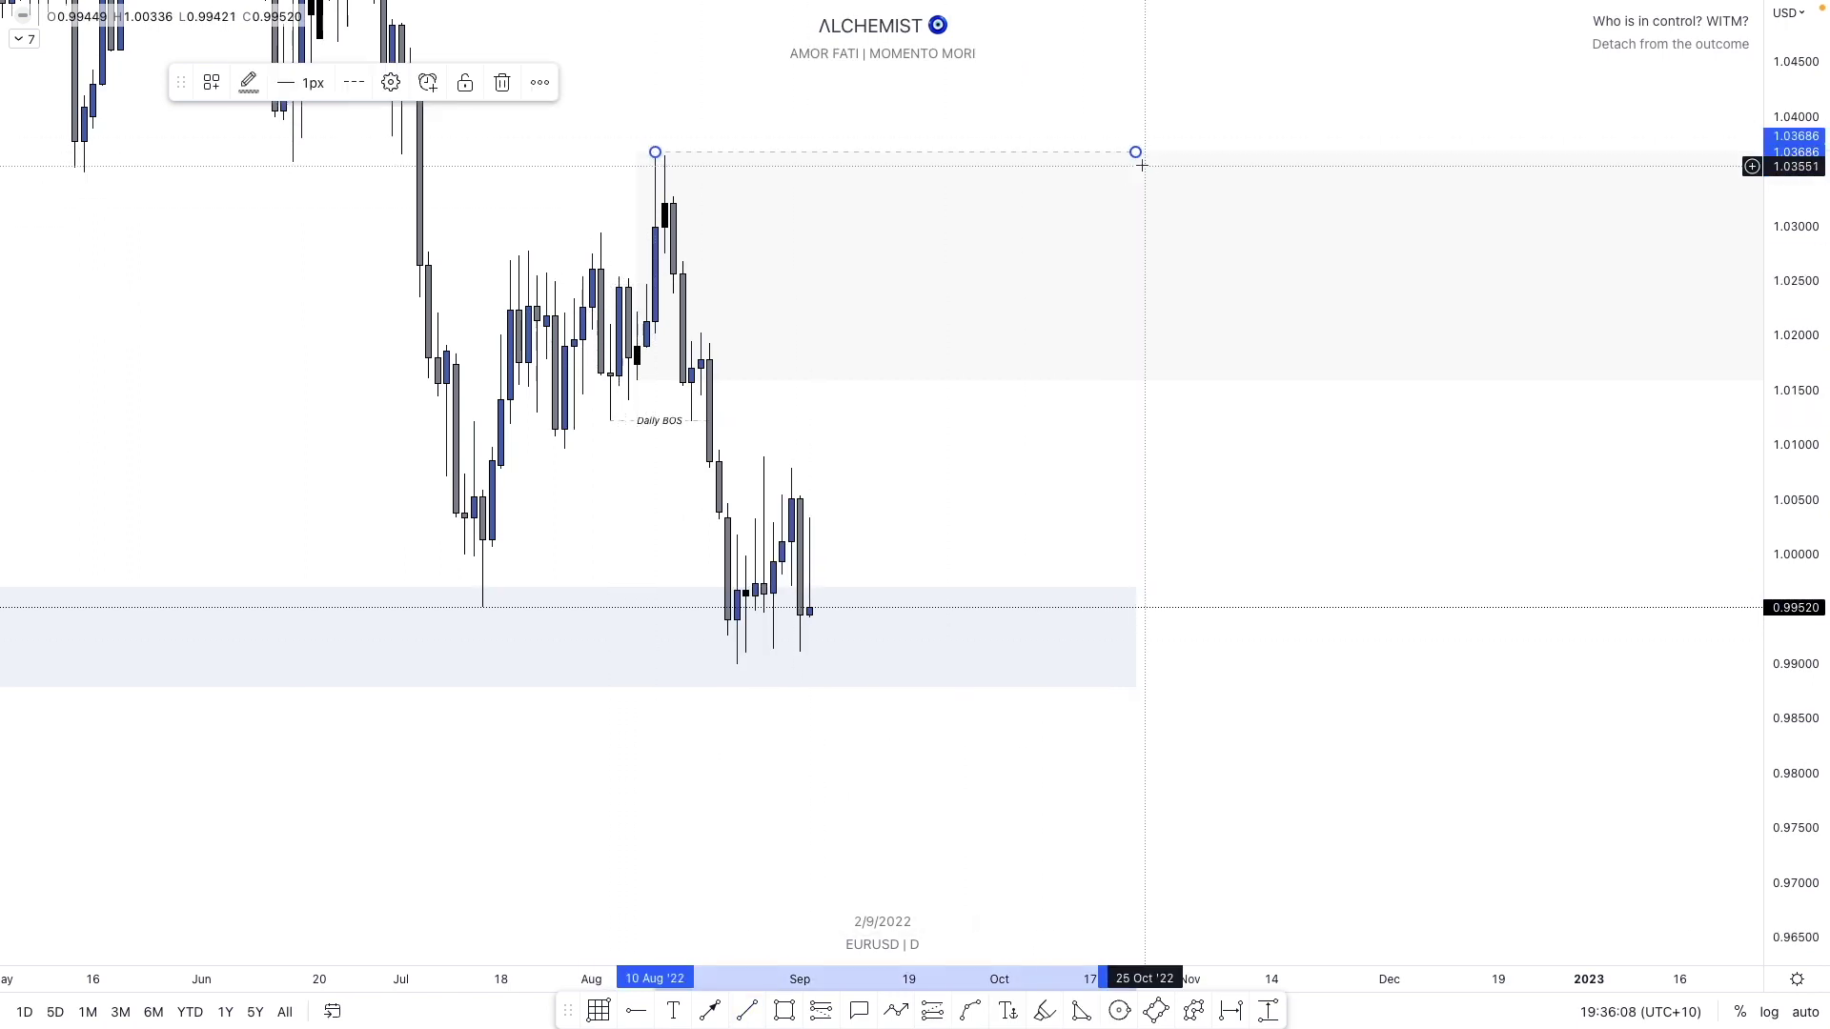
right_click(1142, 156)
mouse_move(1258, 209)
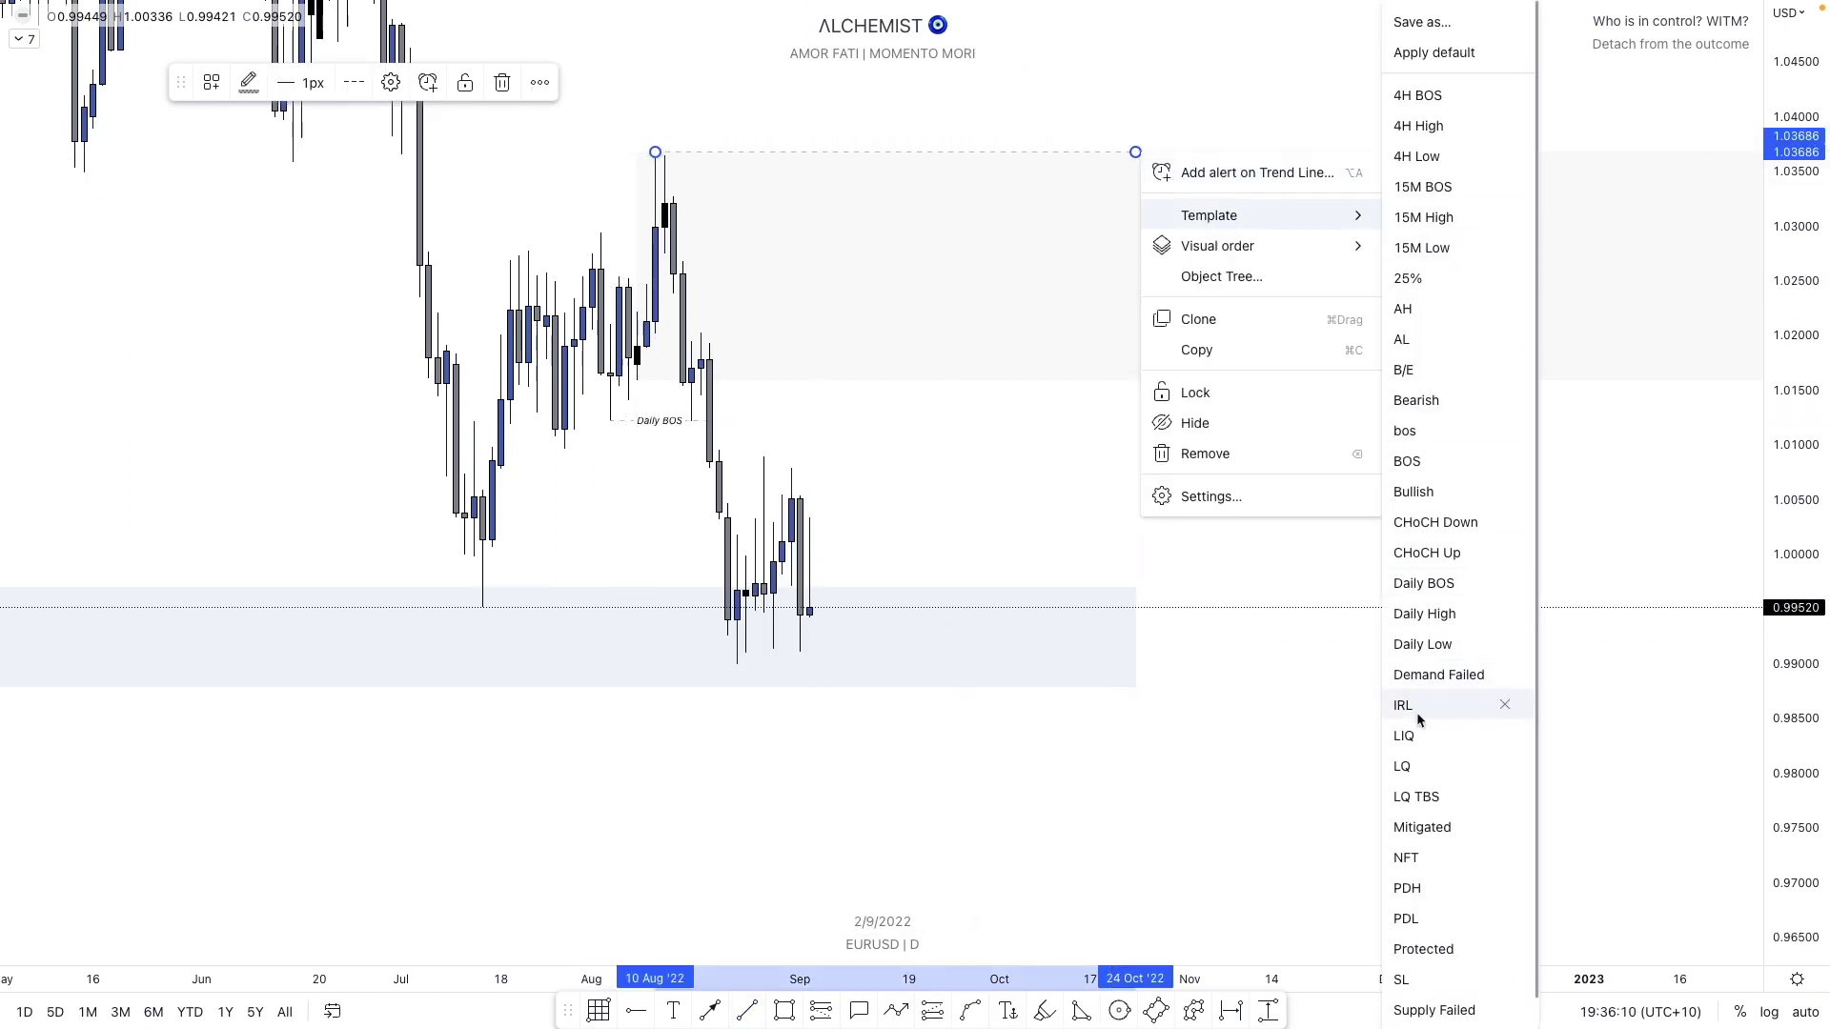
left_click(1425, 613)
left_click(1279, 499)
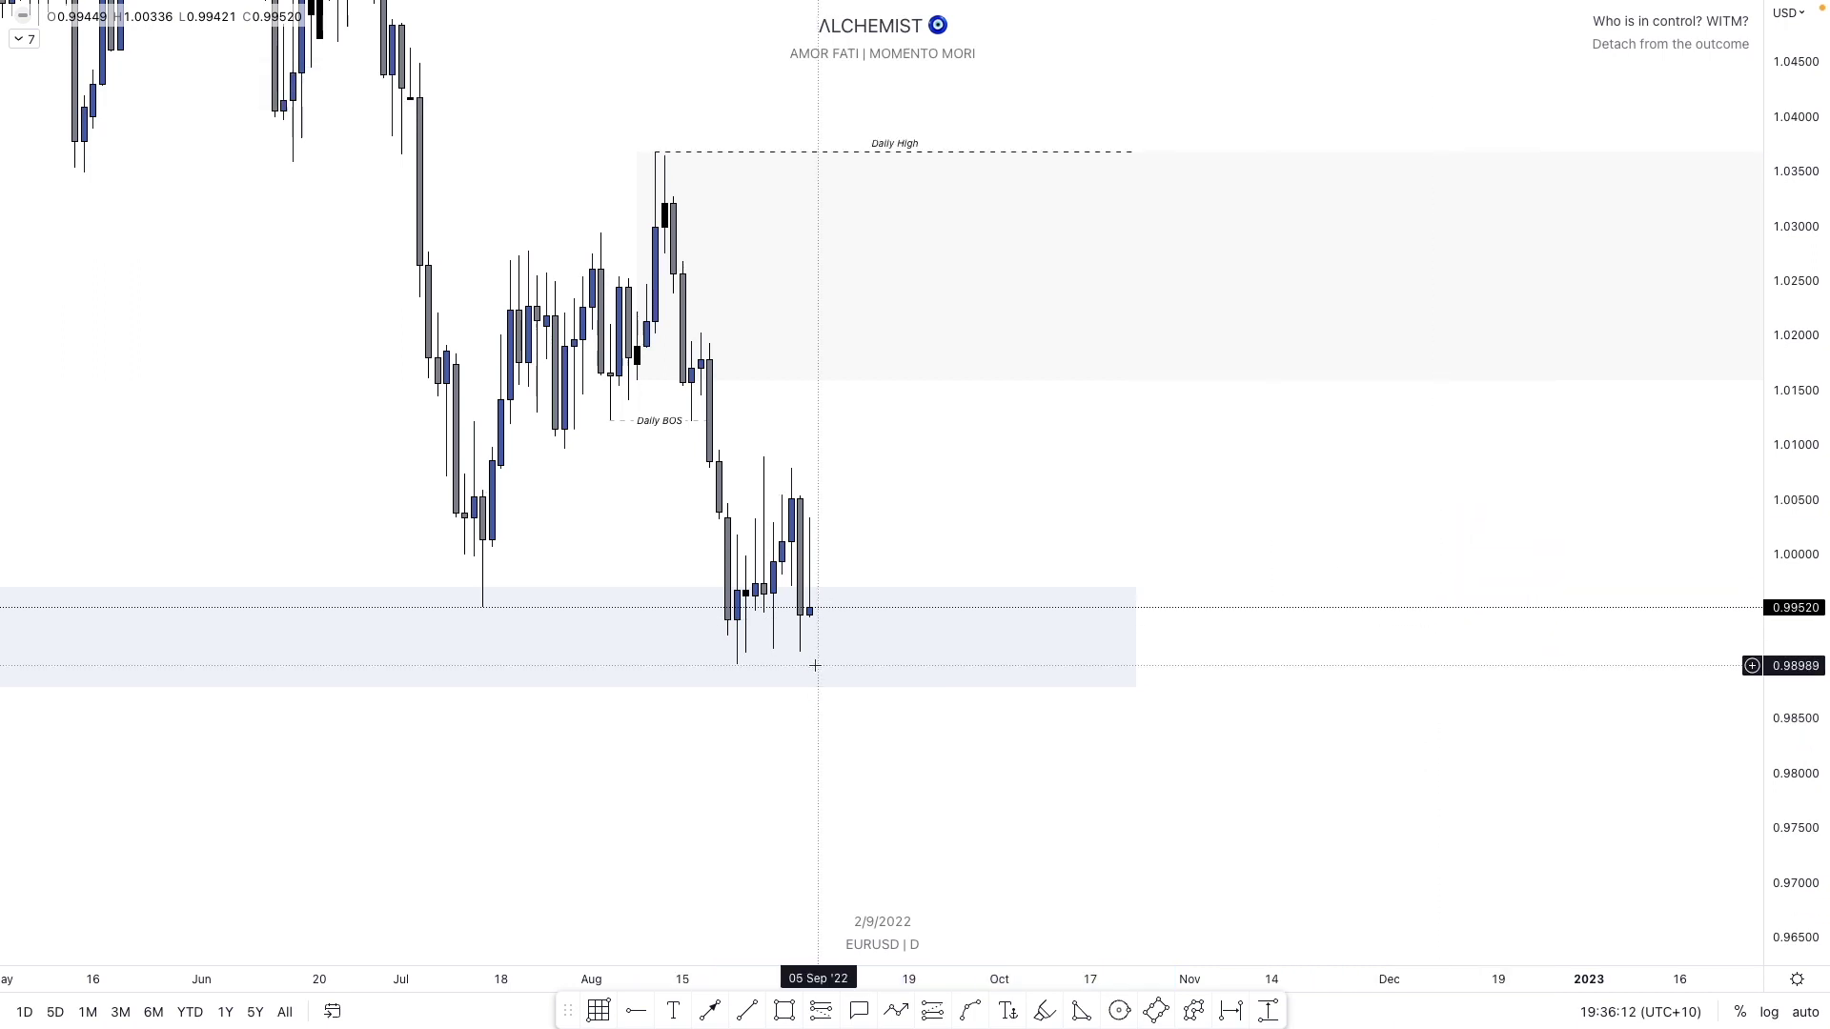
left_click(774, 663, "shift")
left_click(817, 457)
left_click(848, 483)
- Draw a trend line at 0.98999 from 23 Aug '22 to 21 Oct '22, and apply the Daily Low template
left_click(746, 1011)
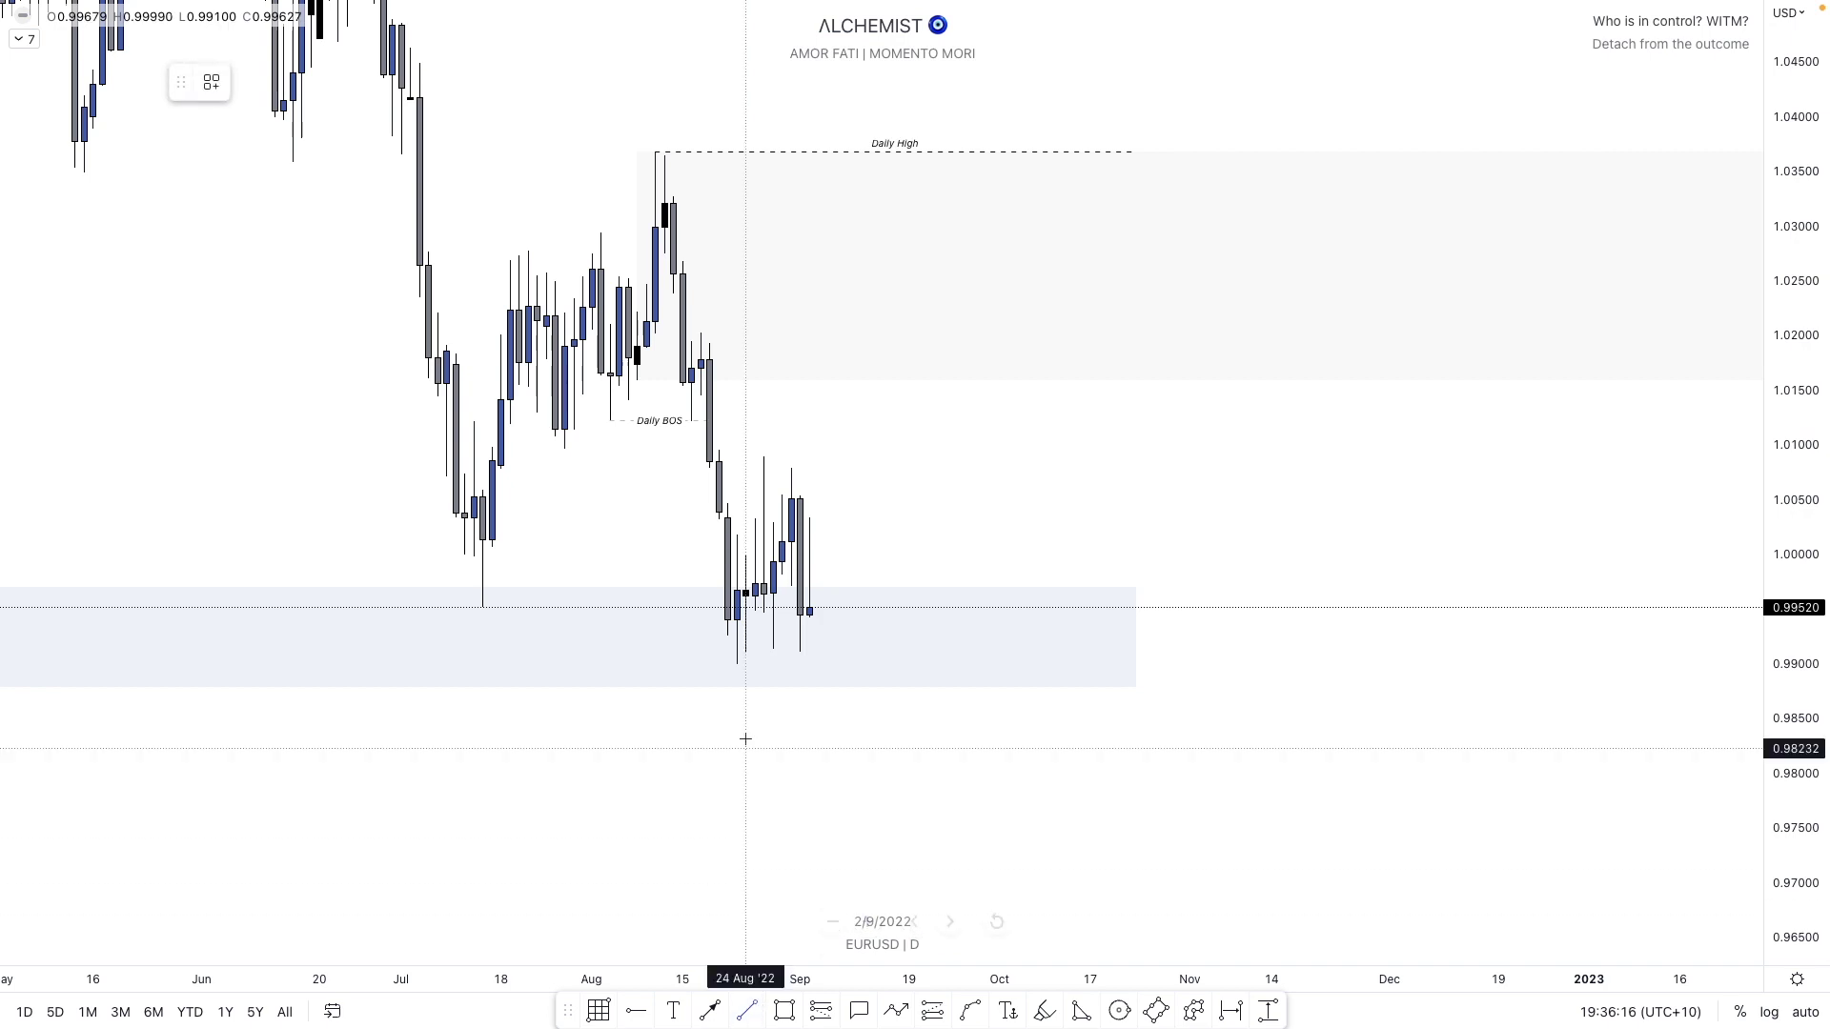
left_click(737, 665)
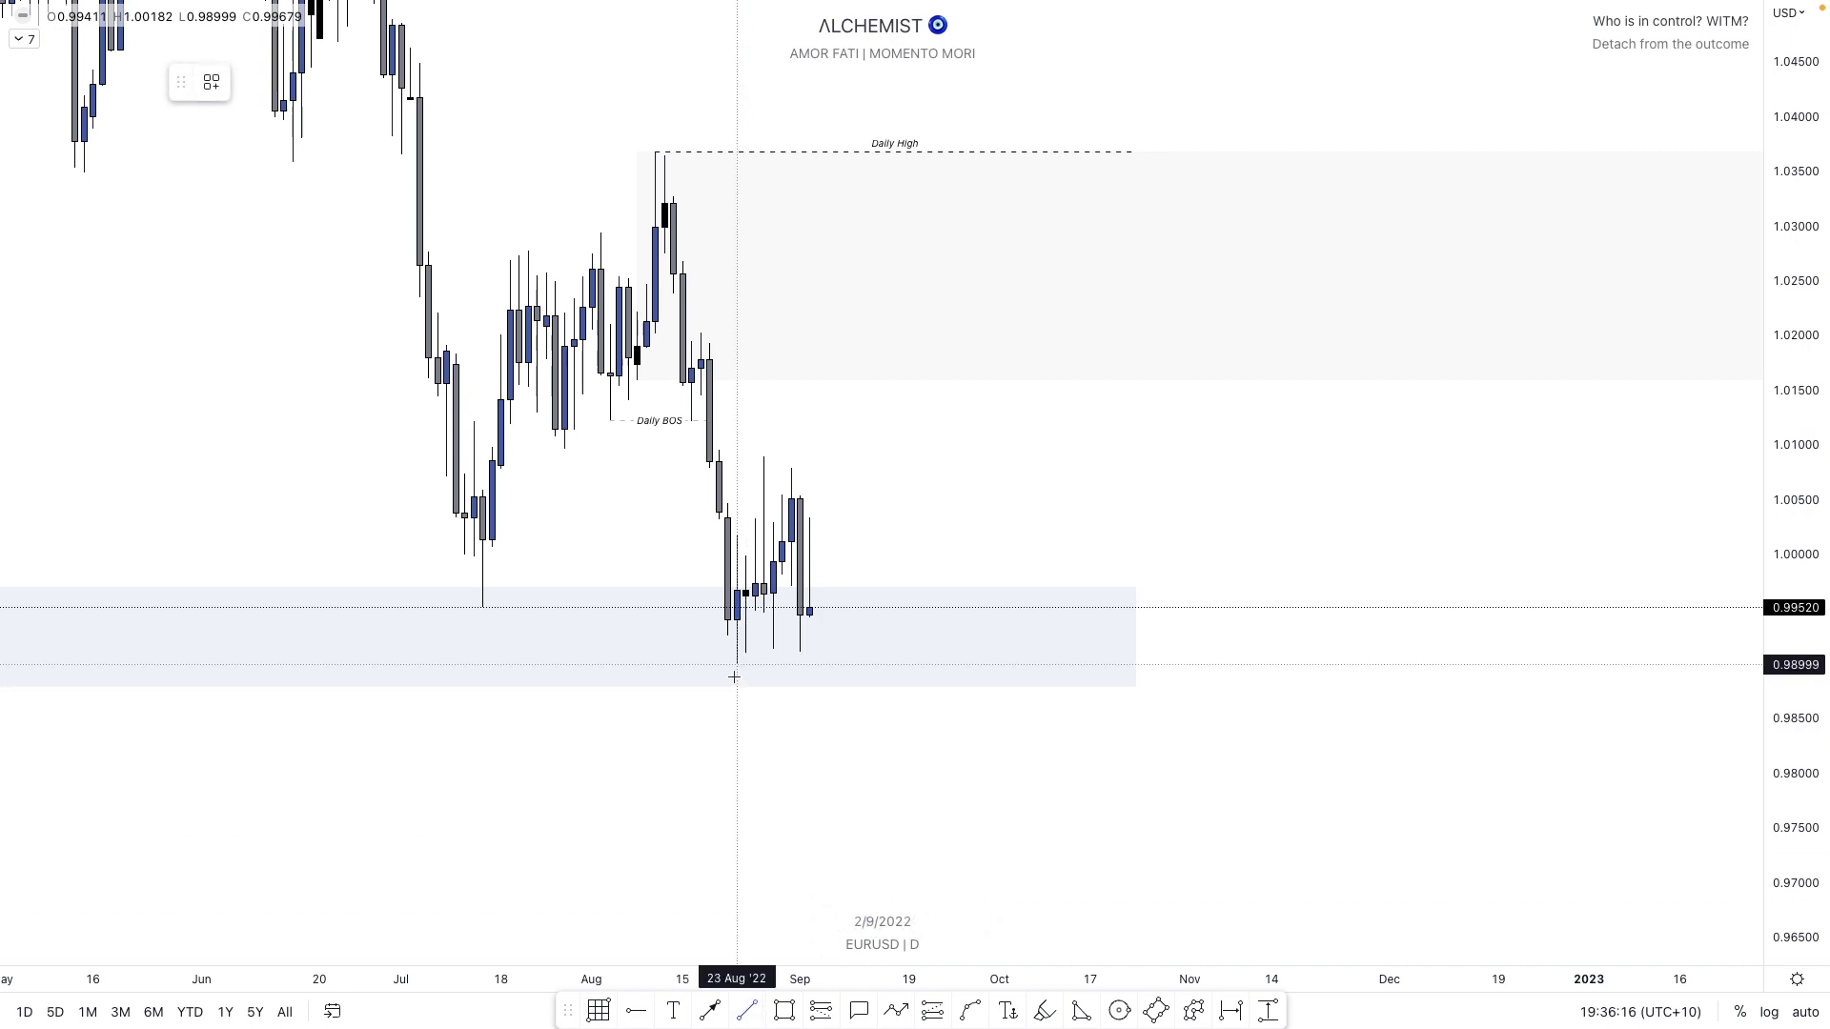
left_click(1125, 653)
right_click(1128, 665)
mouse_move(1355, 708)
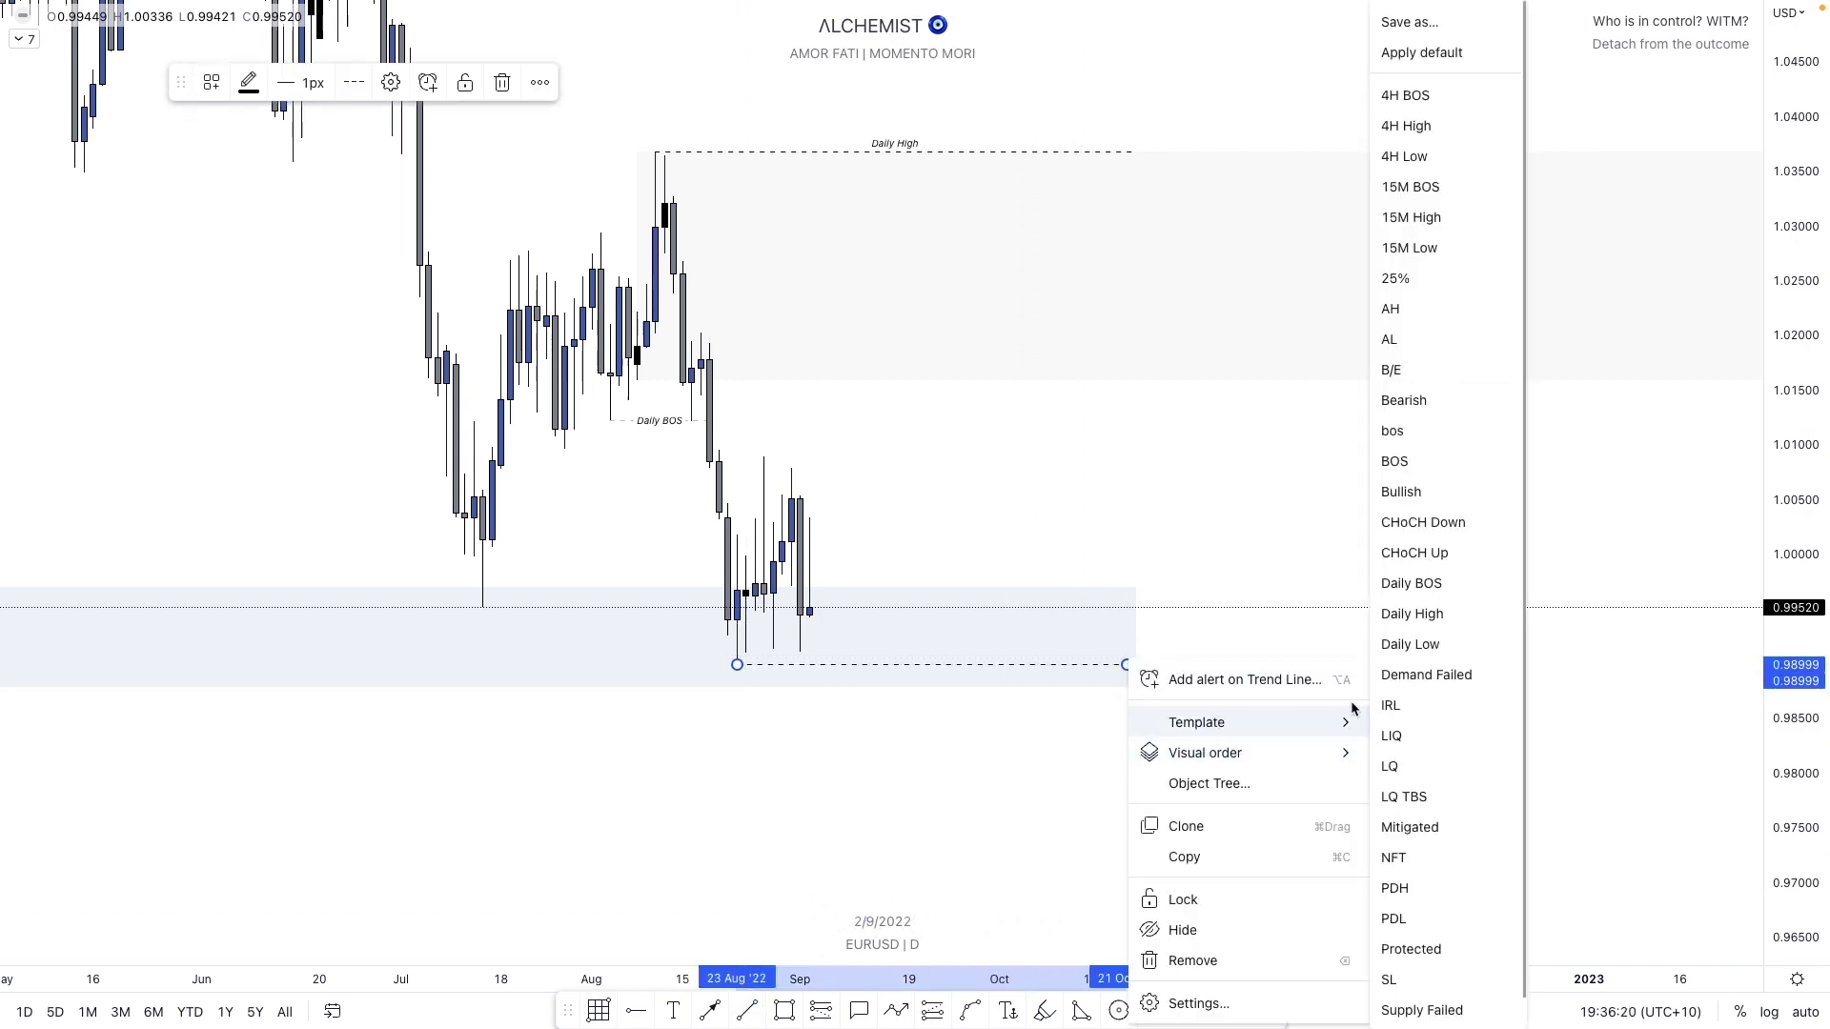
left_click(1412, 645)
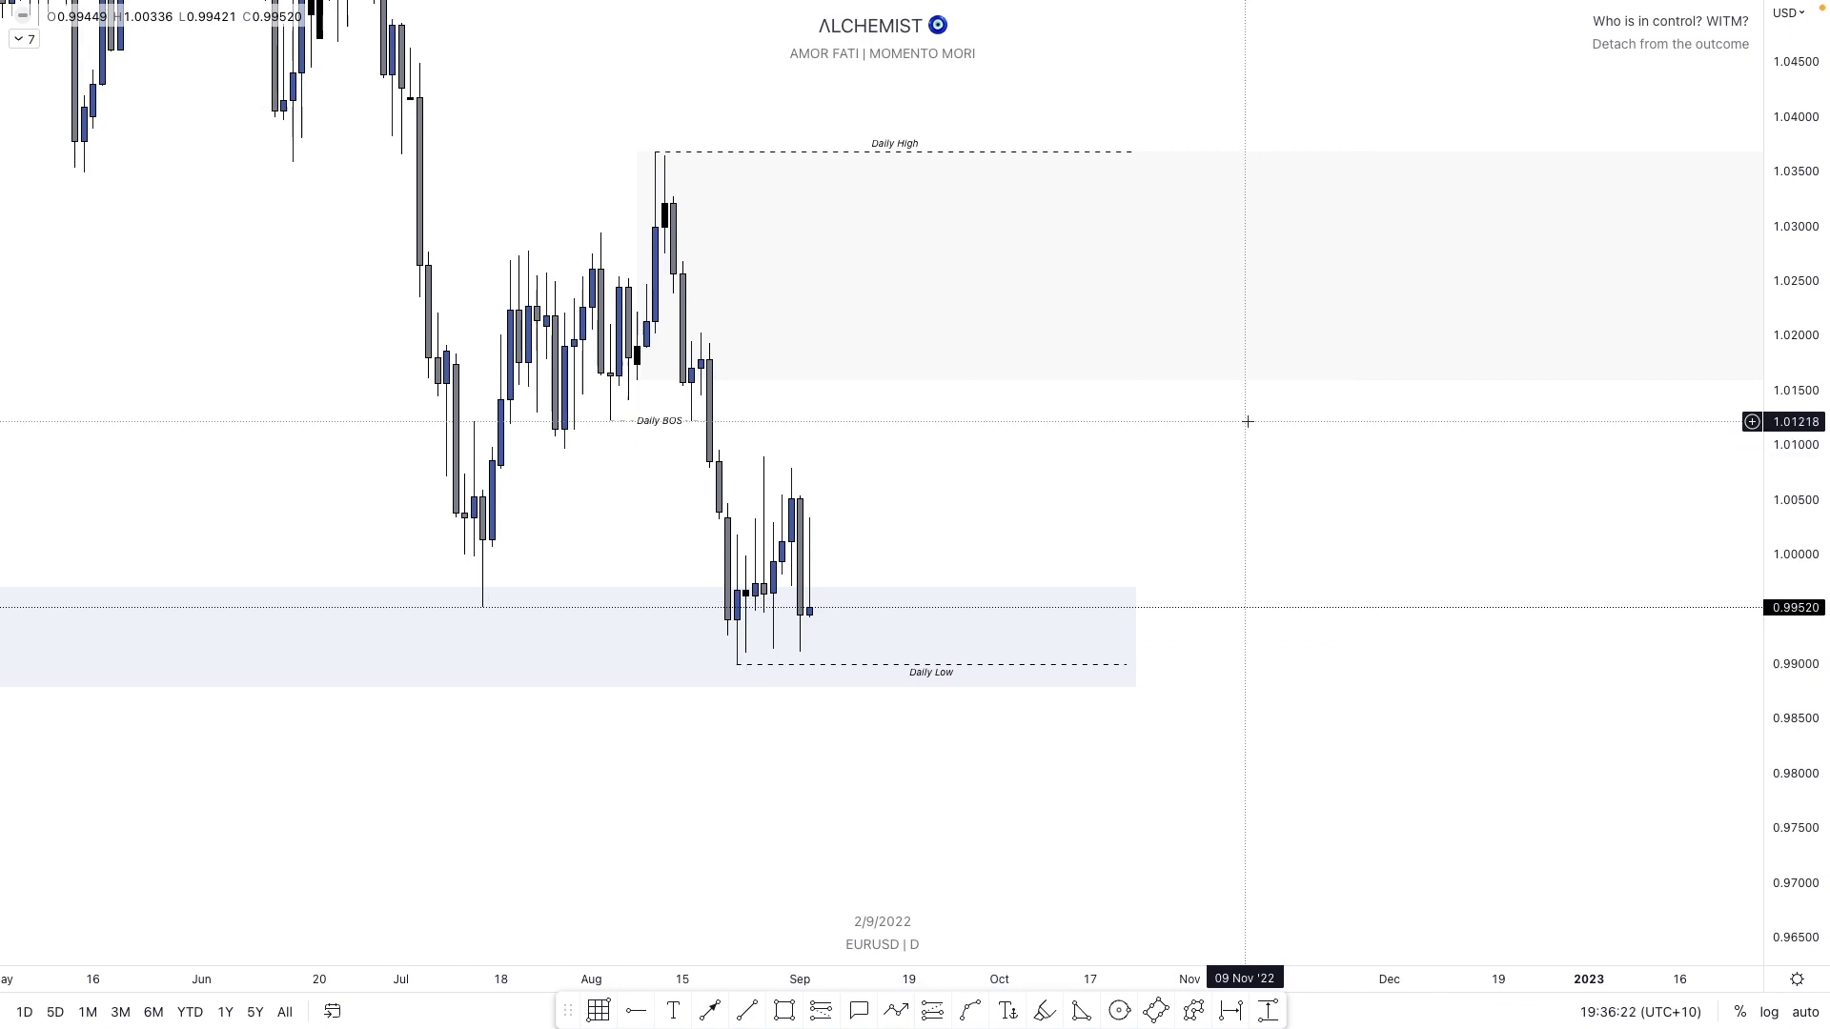
- Switch to the 240-minute timeframe and align both Daily BOS ends and the Daily High line's start with their exact candles
type("240")
key("Return")
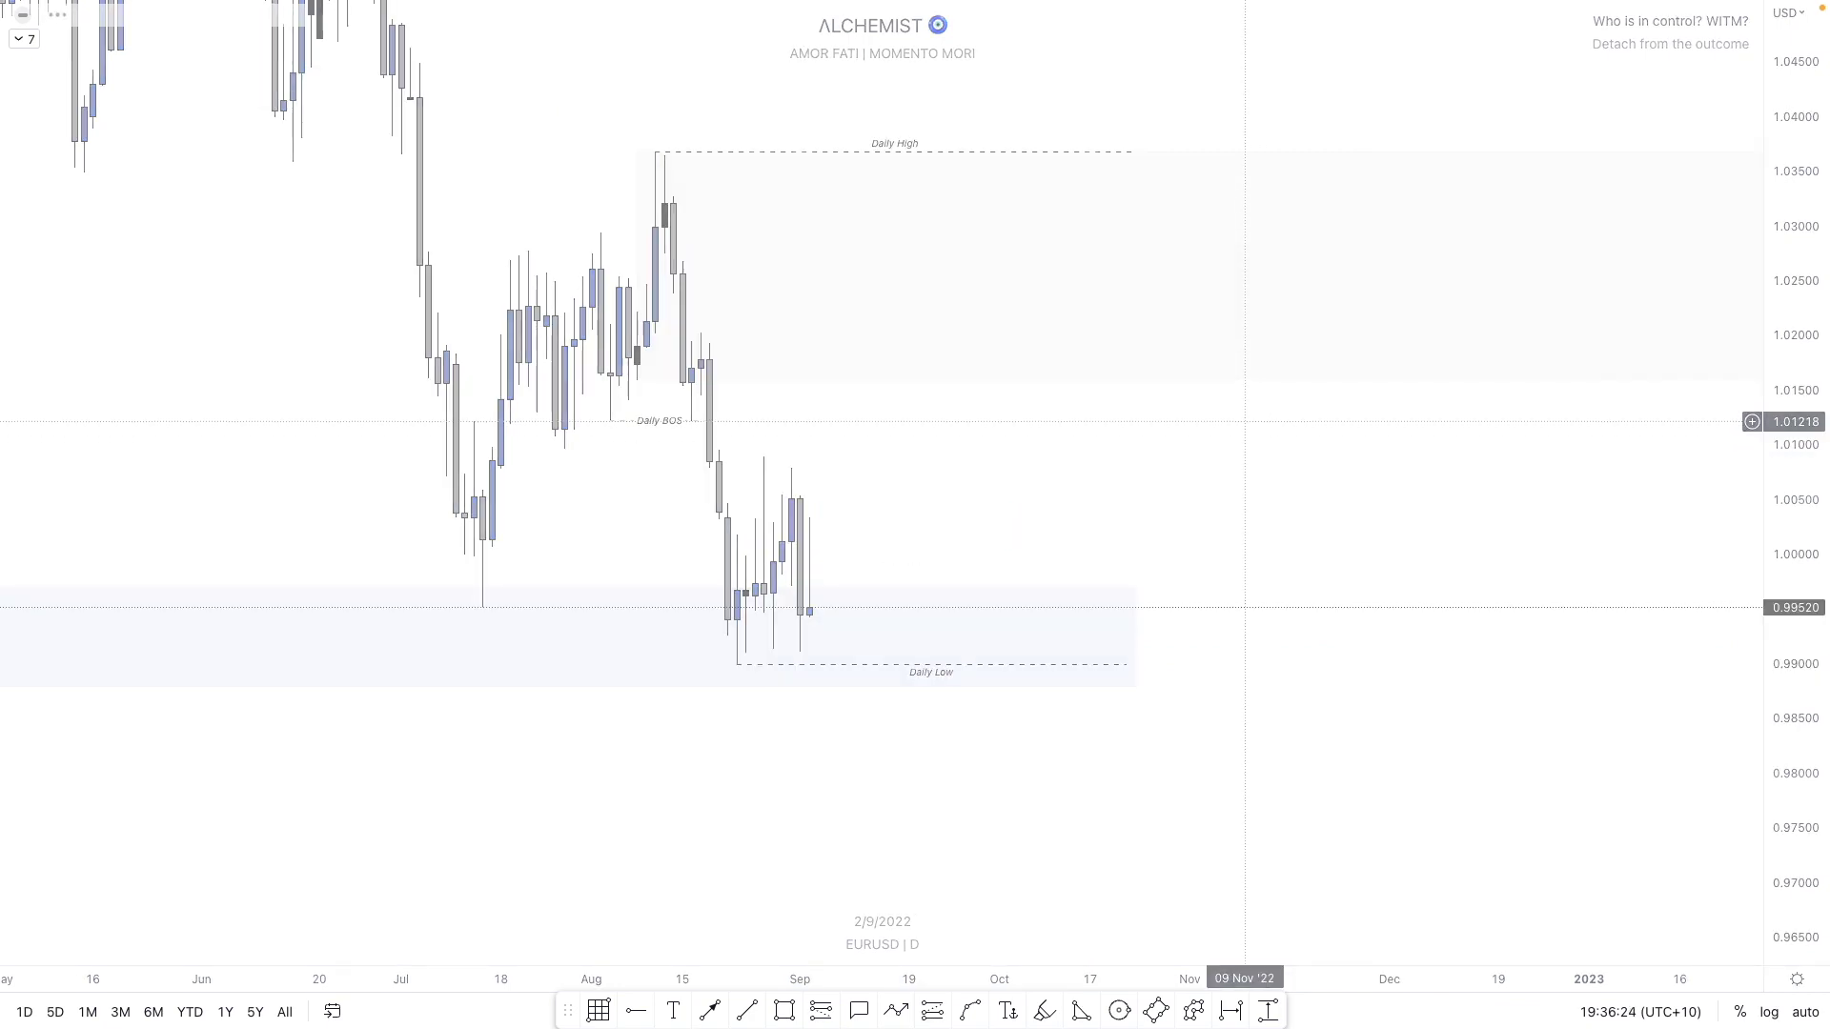
left_click(688, 421)
left_click_drag(688, 422, 711, 421)
left_click_drag(285, 420, 308, 420)
left_click_drag(471, 157, 492, 153)
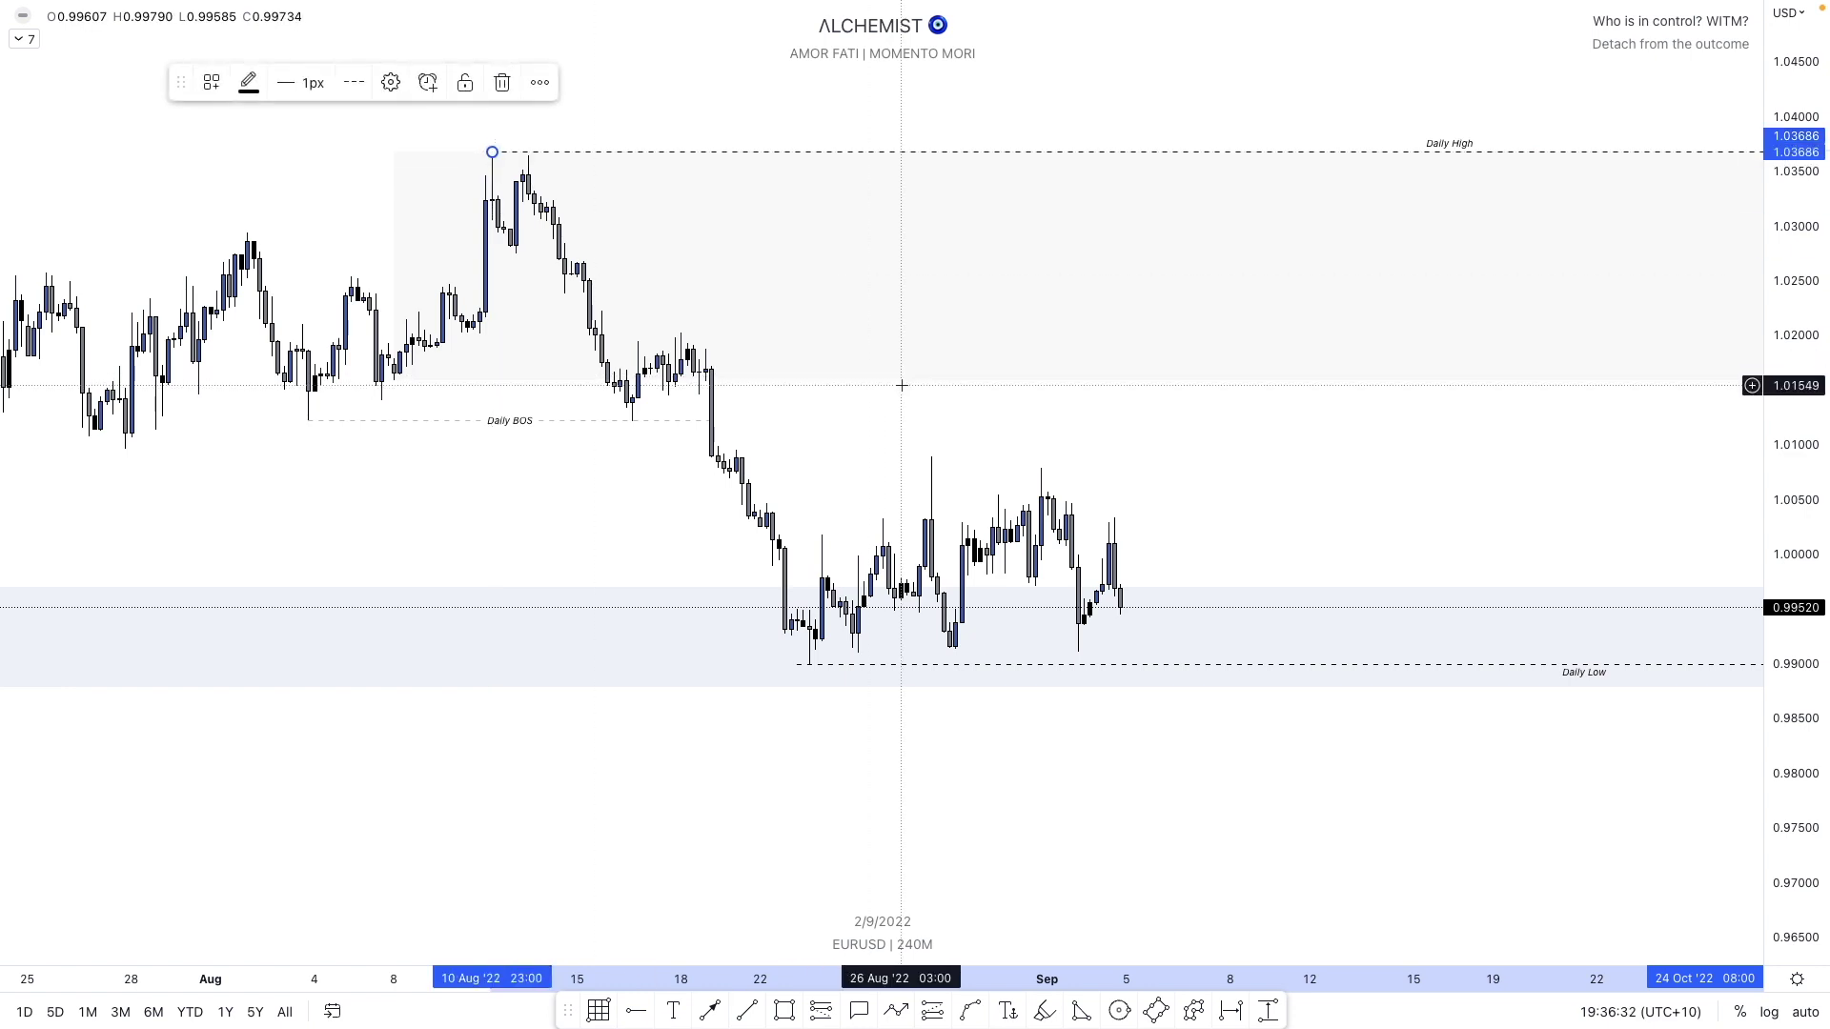
left_click(899, 385)
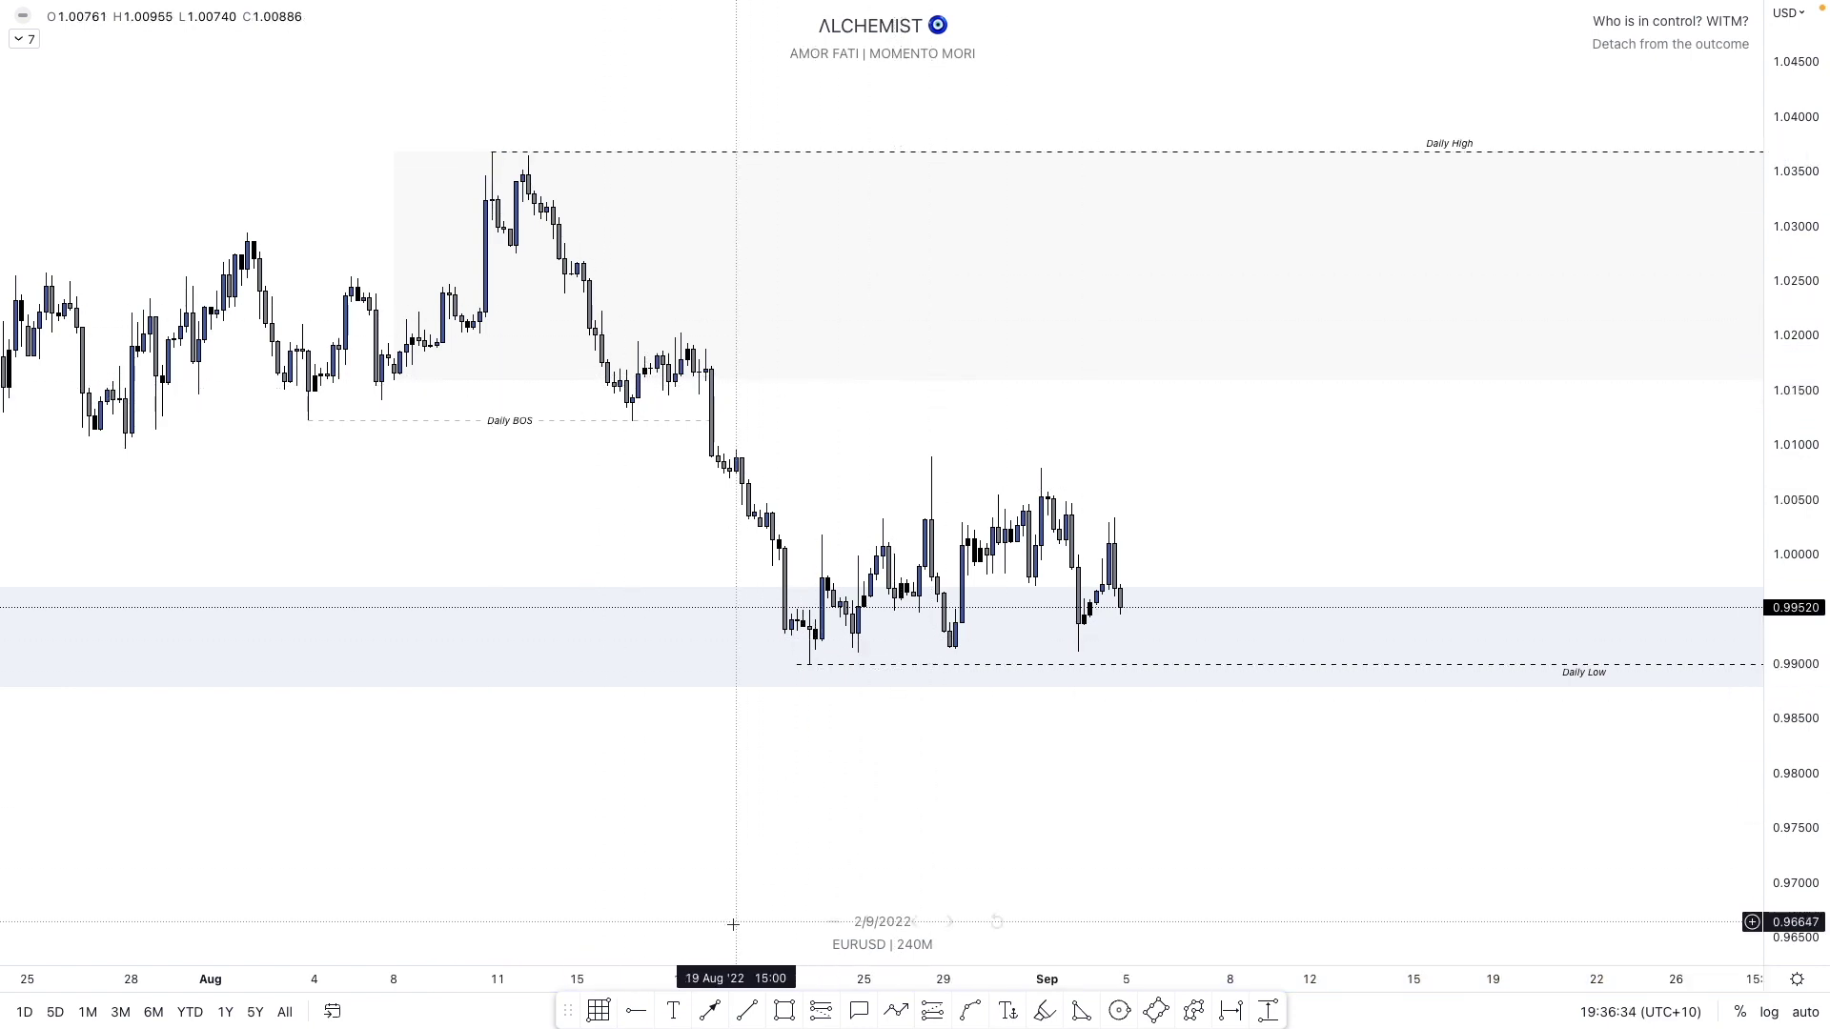
- Draw a trend line at 1.01222 from the 16 Aug '22 low to 19 Aug '22, and apply the 4H BOS template
left_click(750, 1014)
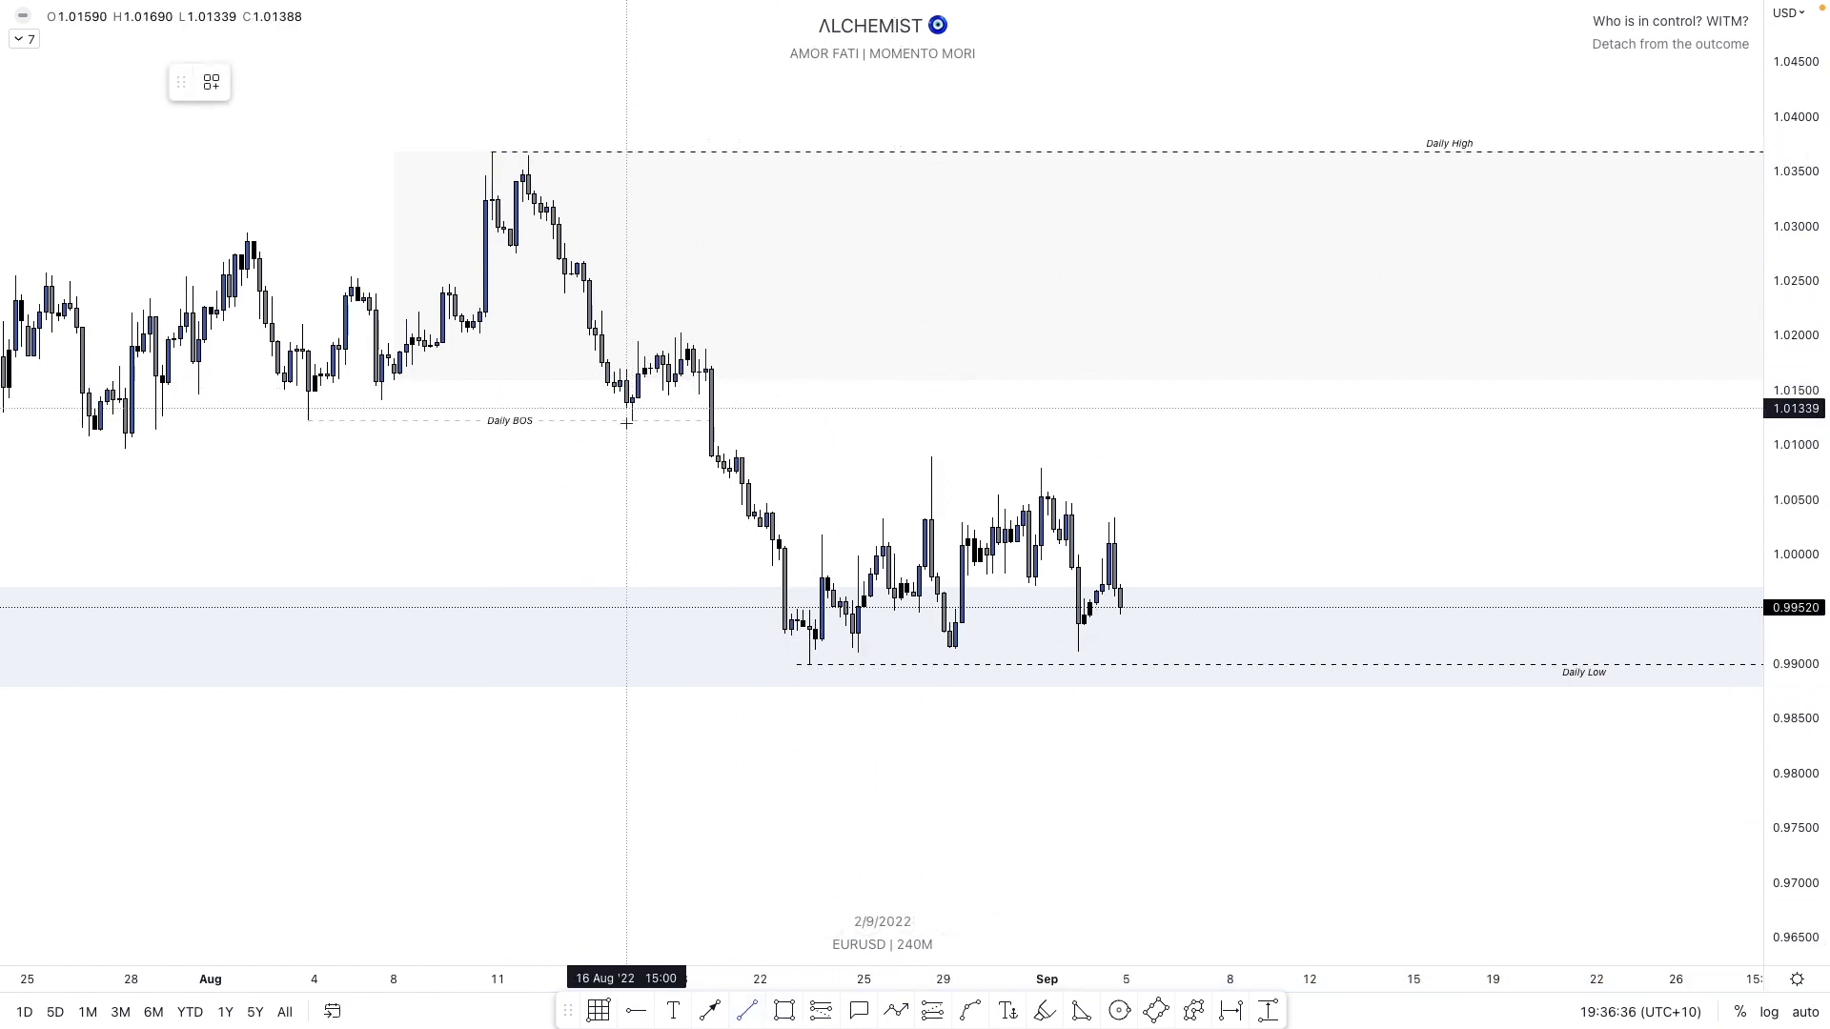
left_click(718, 422)
right_click(718, 422)
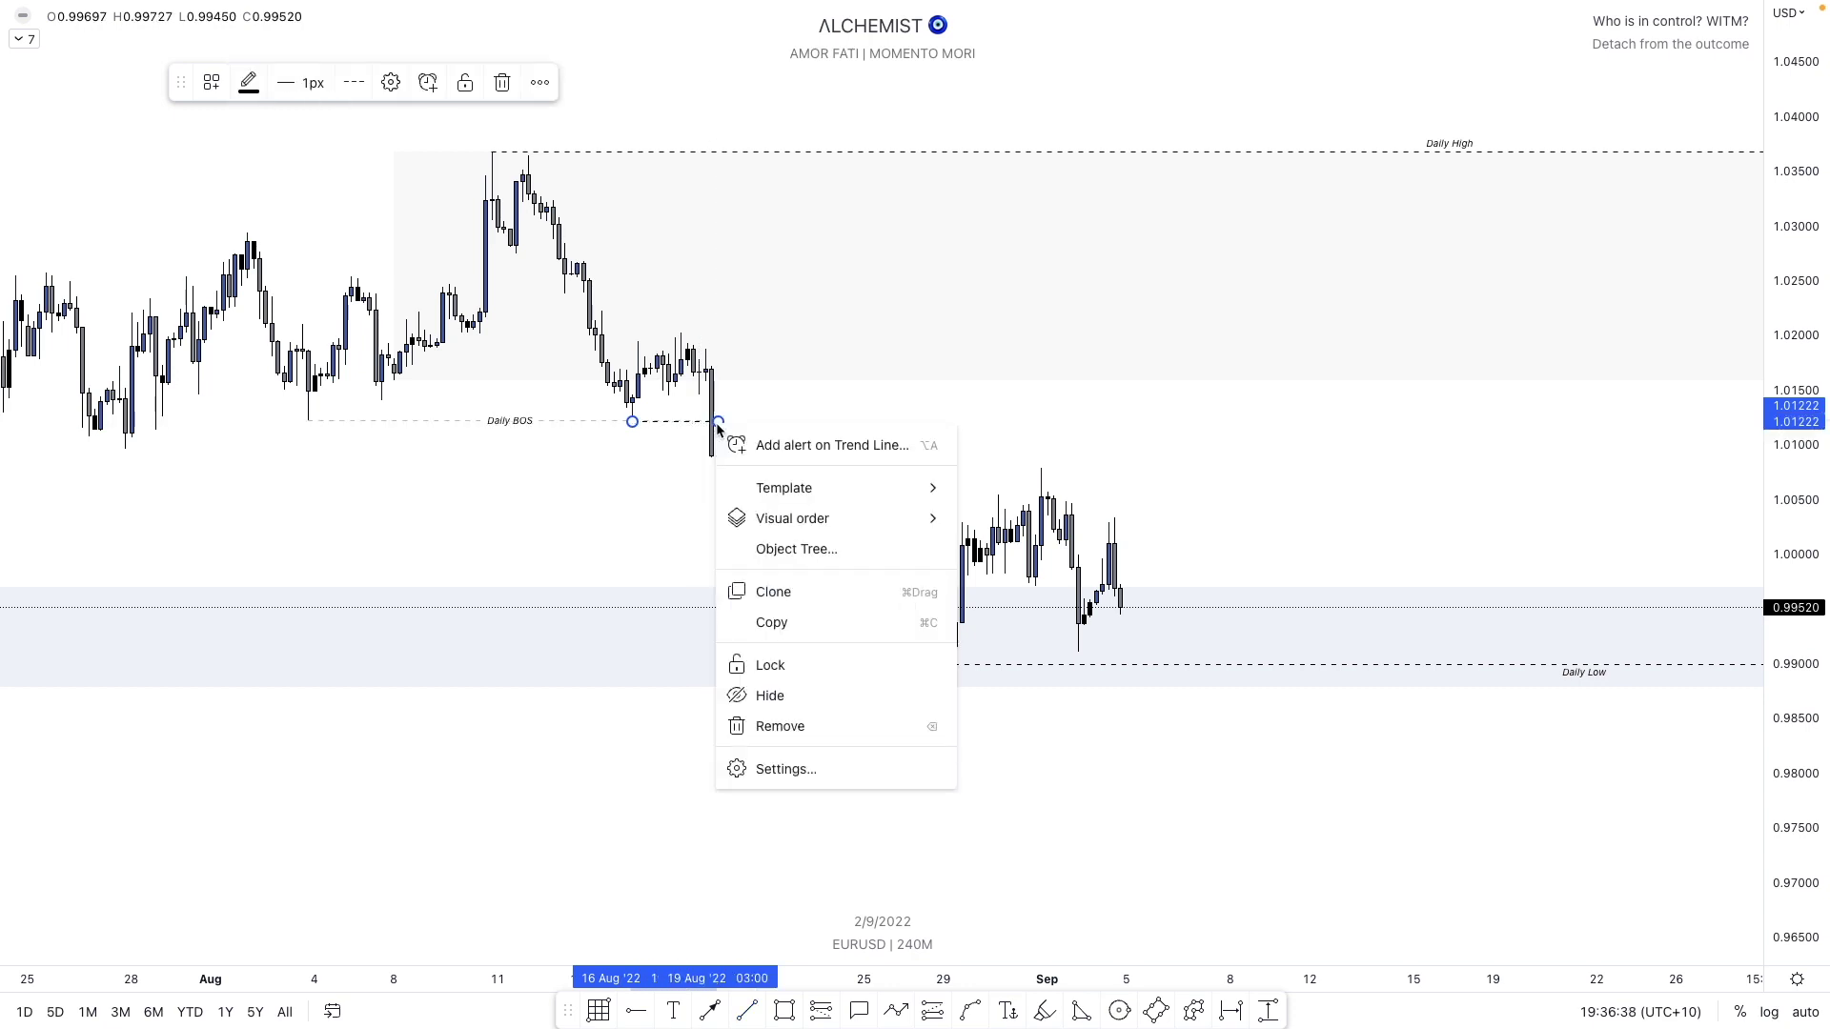
mouse_move(934, 489)
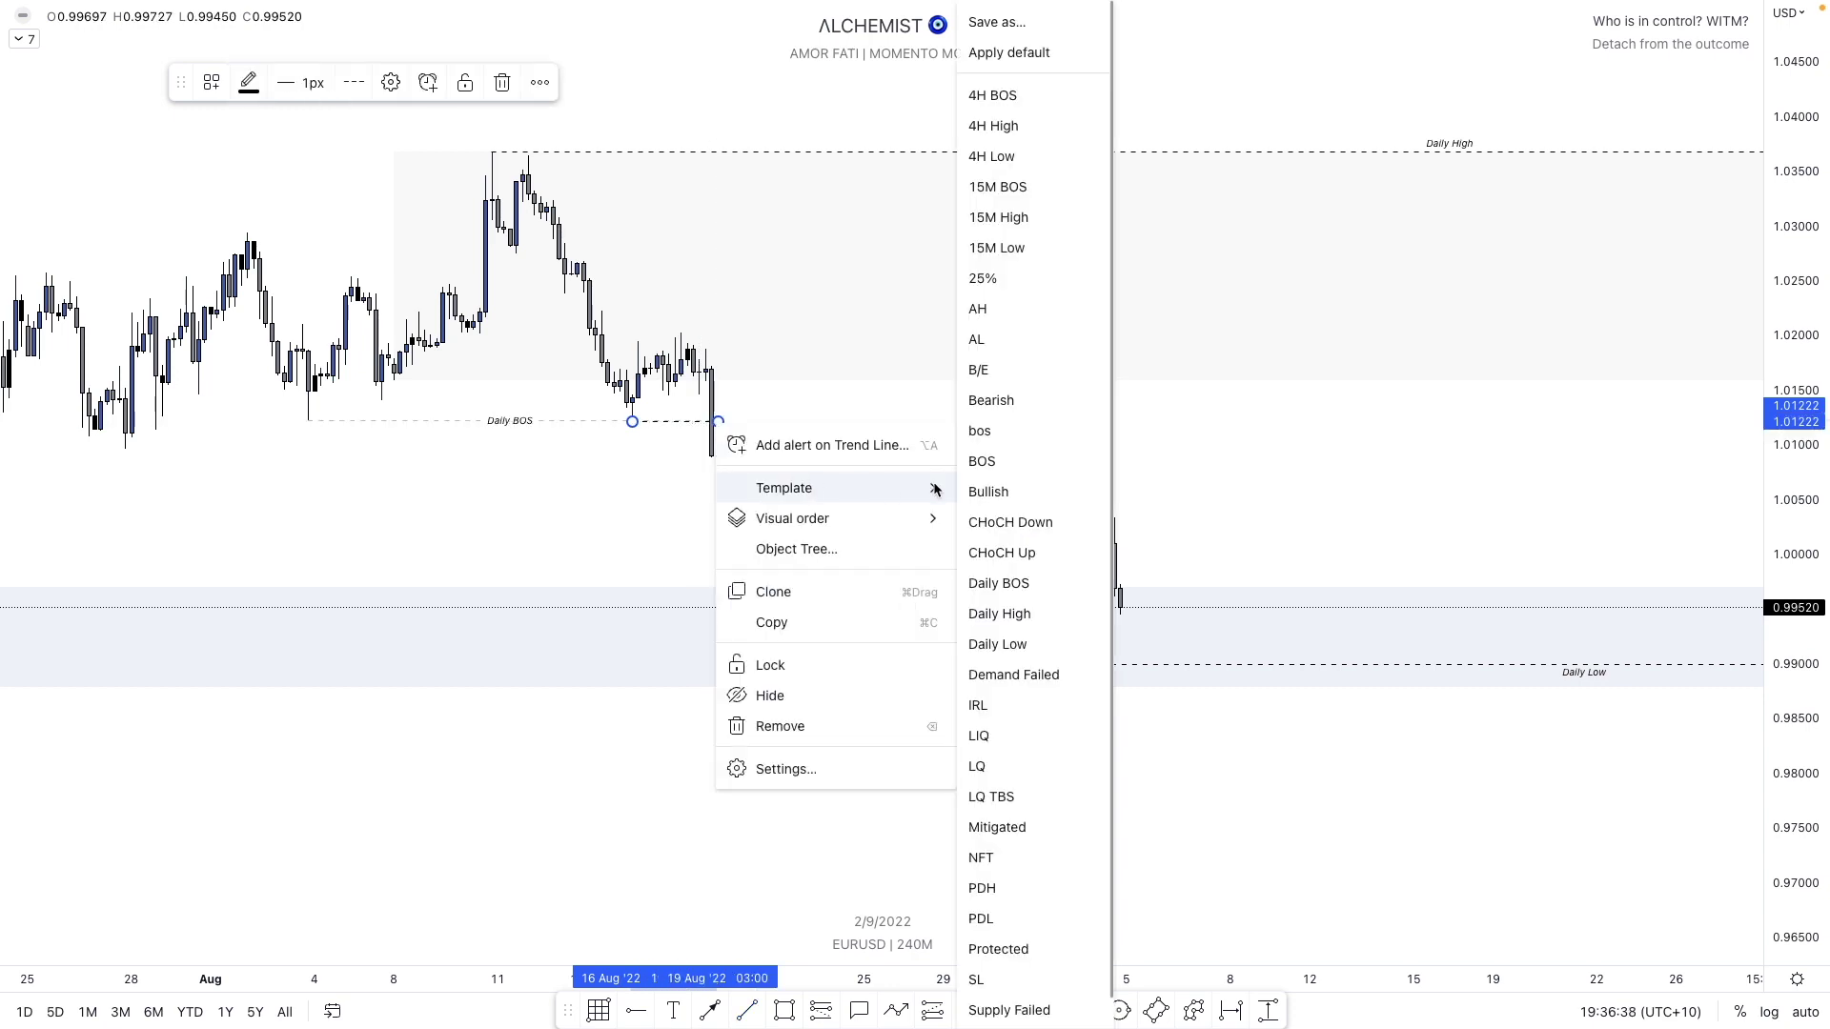
left_click(1010, 96)
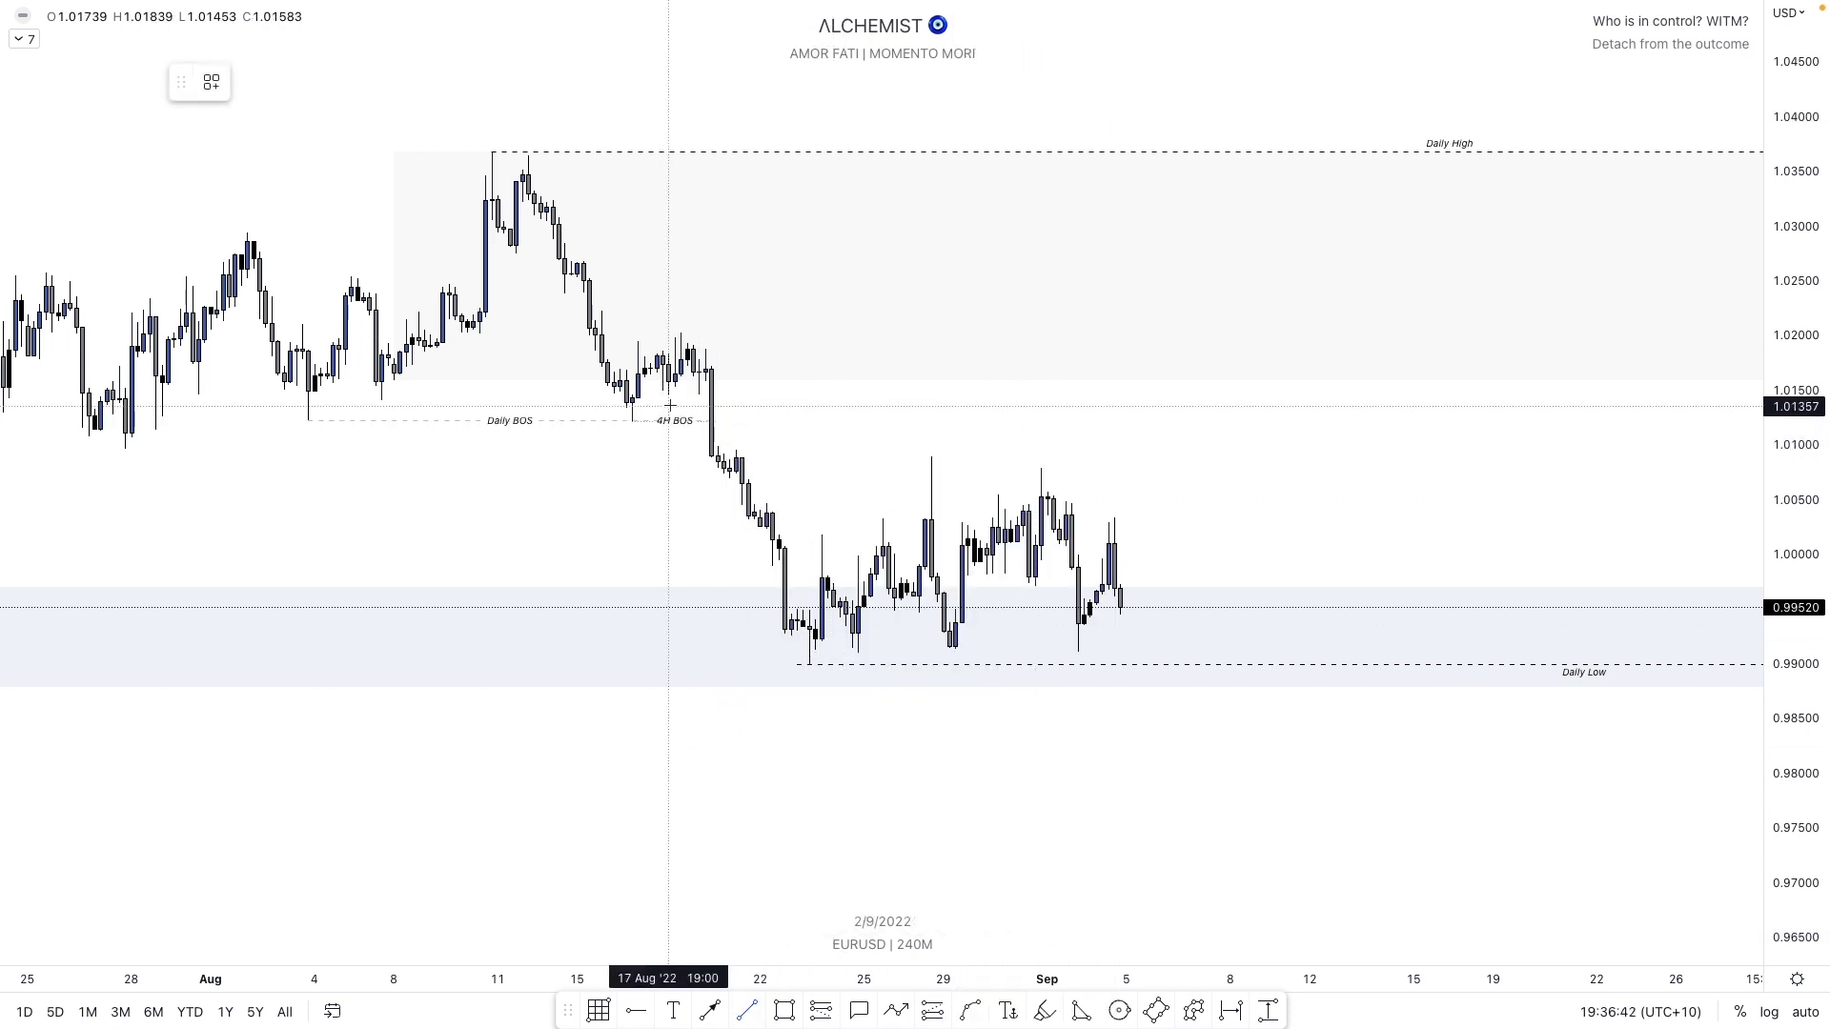
- Draw a trend line at 1.02029 from the 18 Aug '22 high to 10 Sep '22, and apply the 4H High template
left_click(680, 333)
left_click(1304, 333)
right_click(1304, 332)
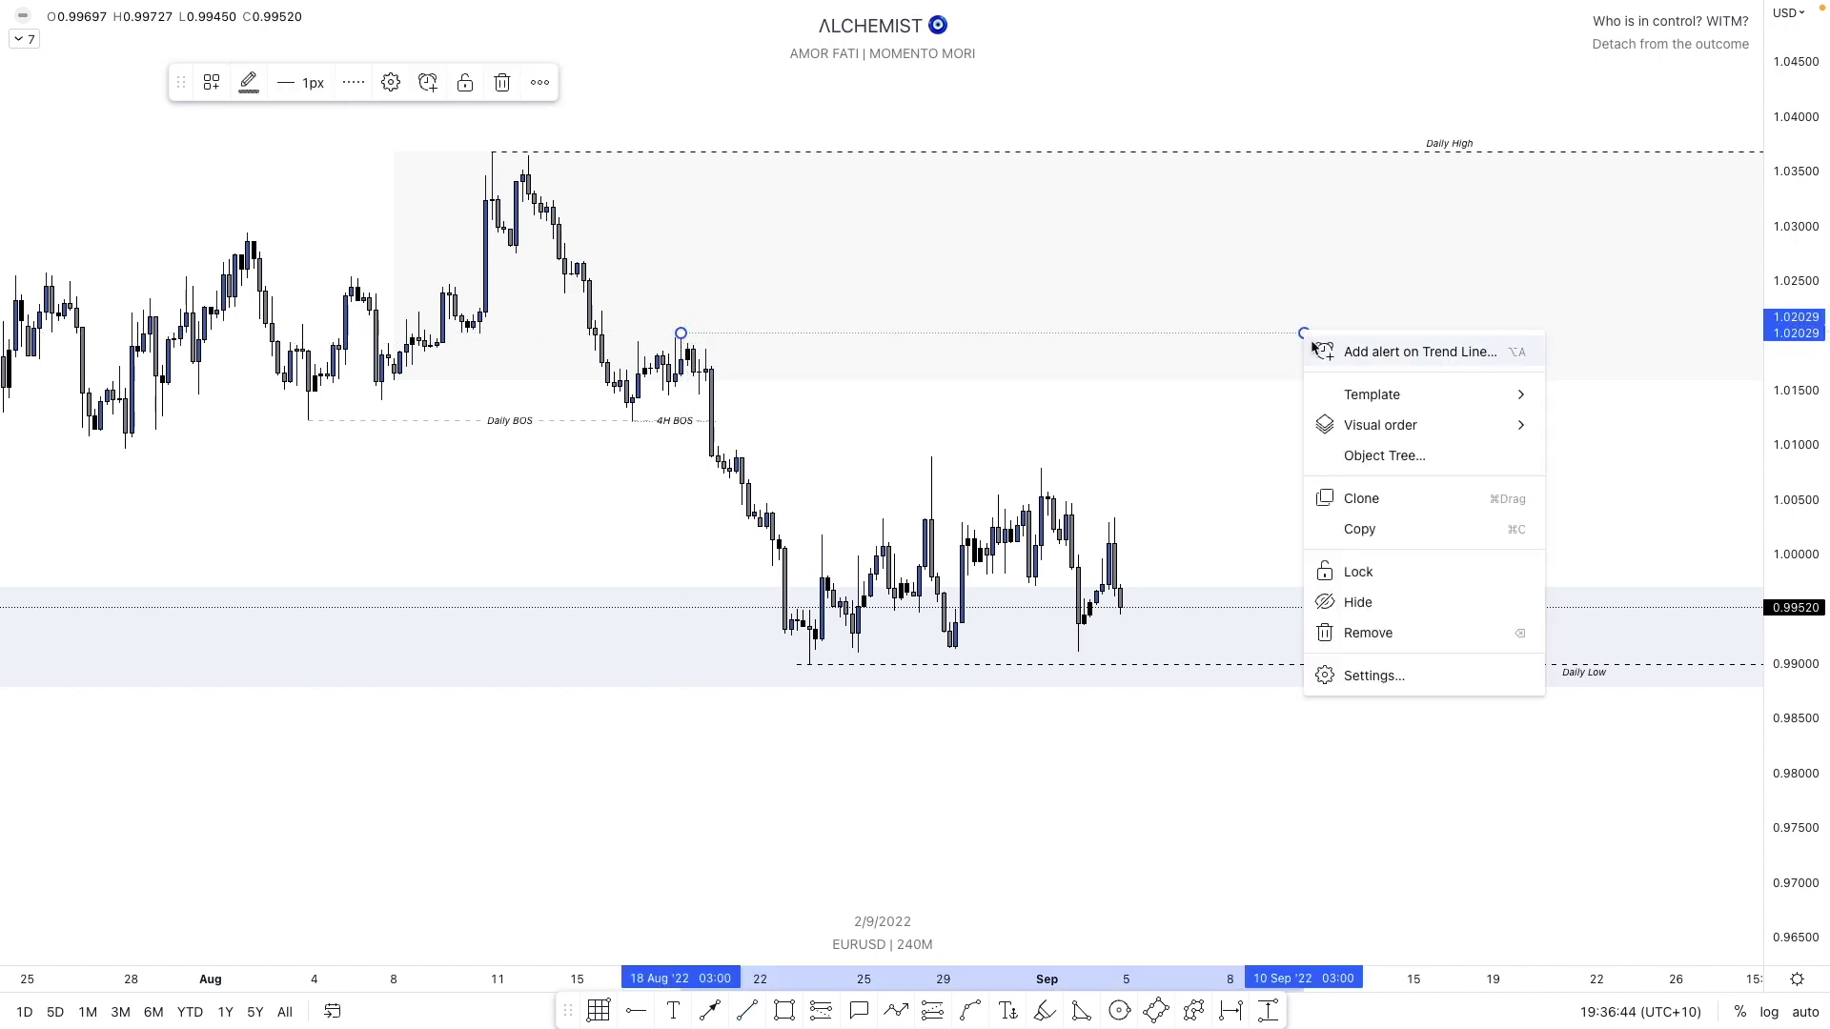
mouse_move(1385, 395)
left_click(1582, 125)
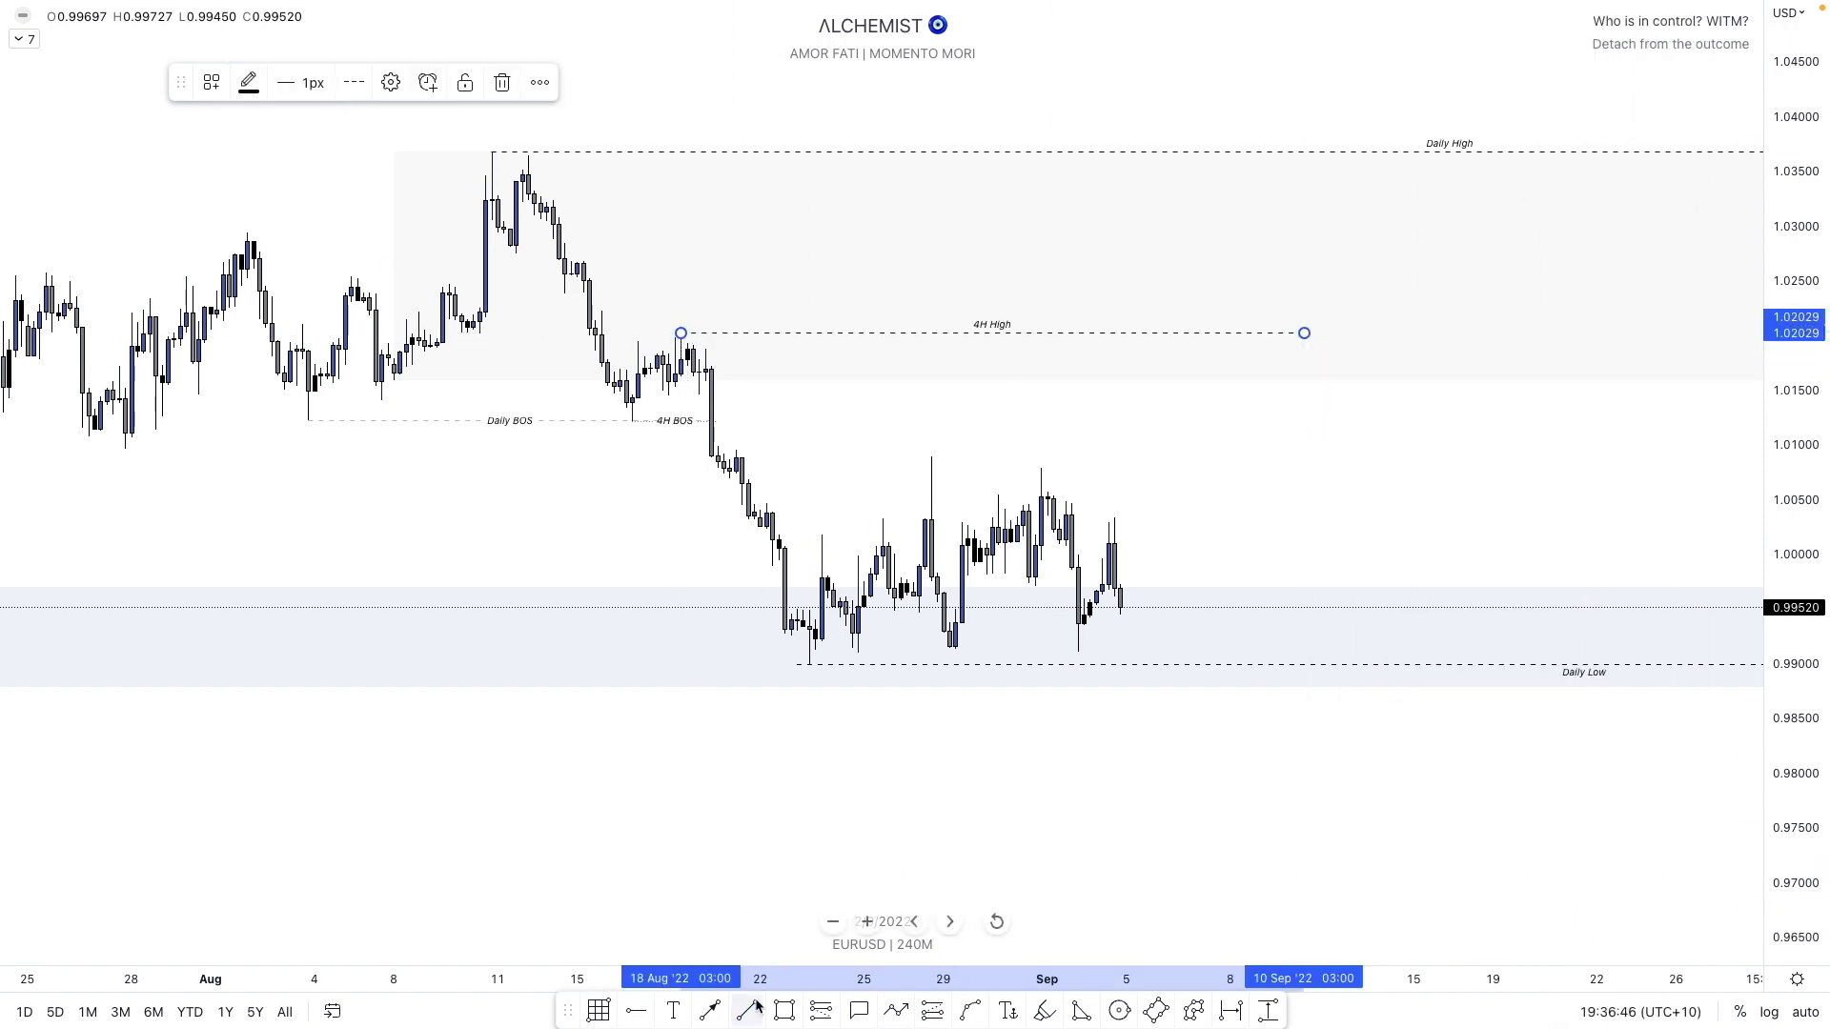
- Relabel the Daily Low line as "Daily + 4H Low" and align its start with the 23 Aug '22 15:00 candle's low
left_click(1212, 668)
double_click(923, 666)
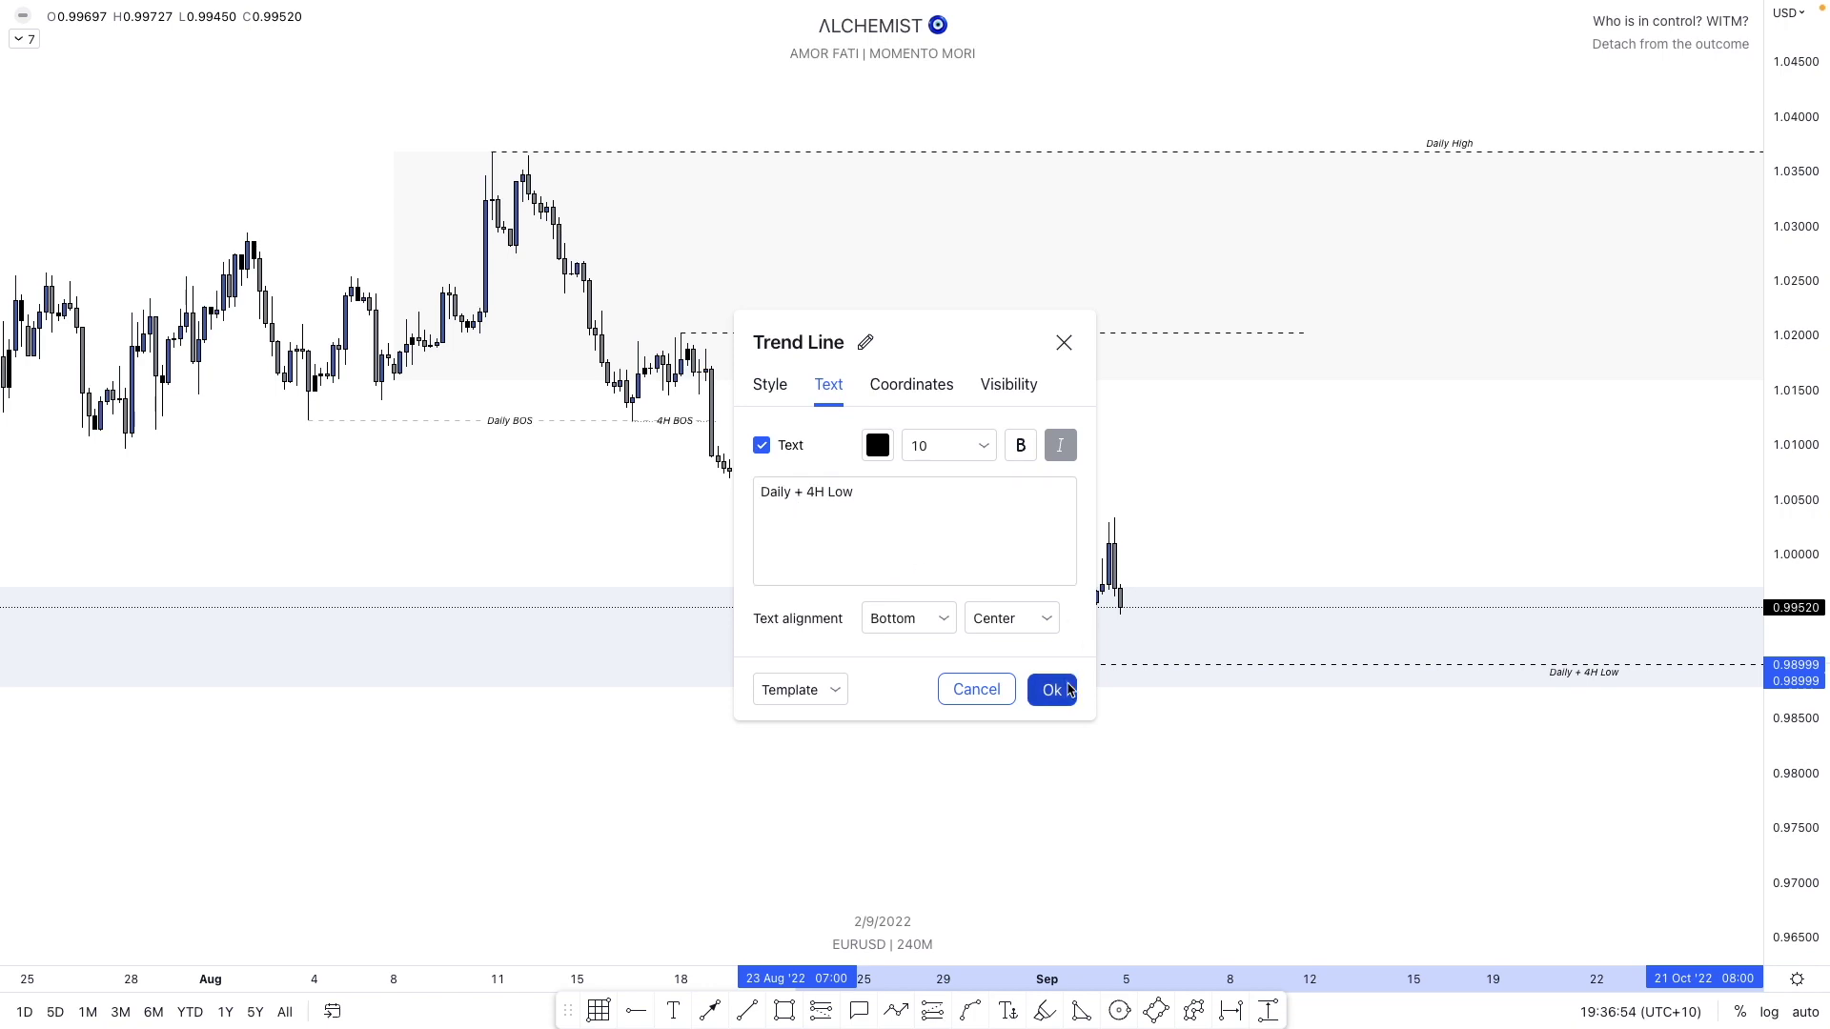
left_click(1067, 689)
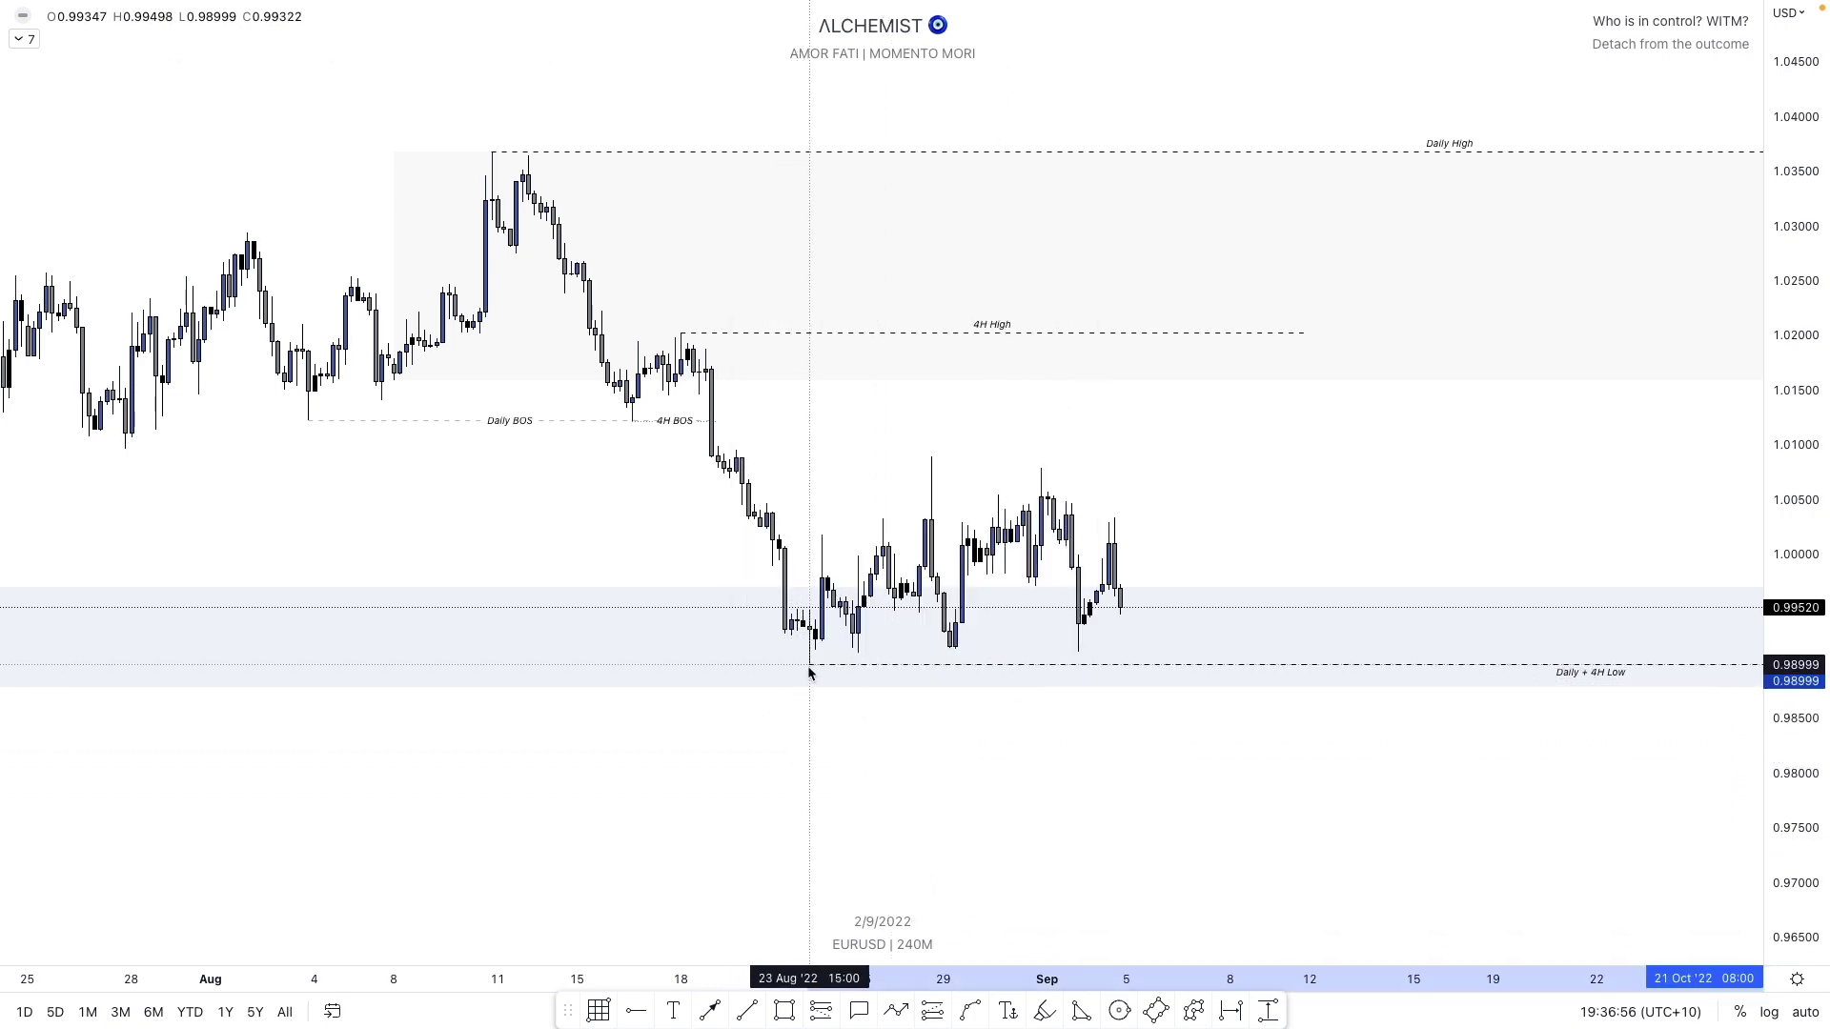
left_click(886, 753)
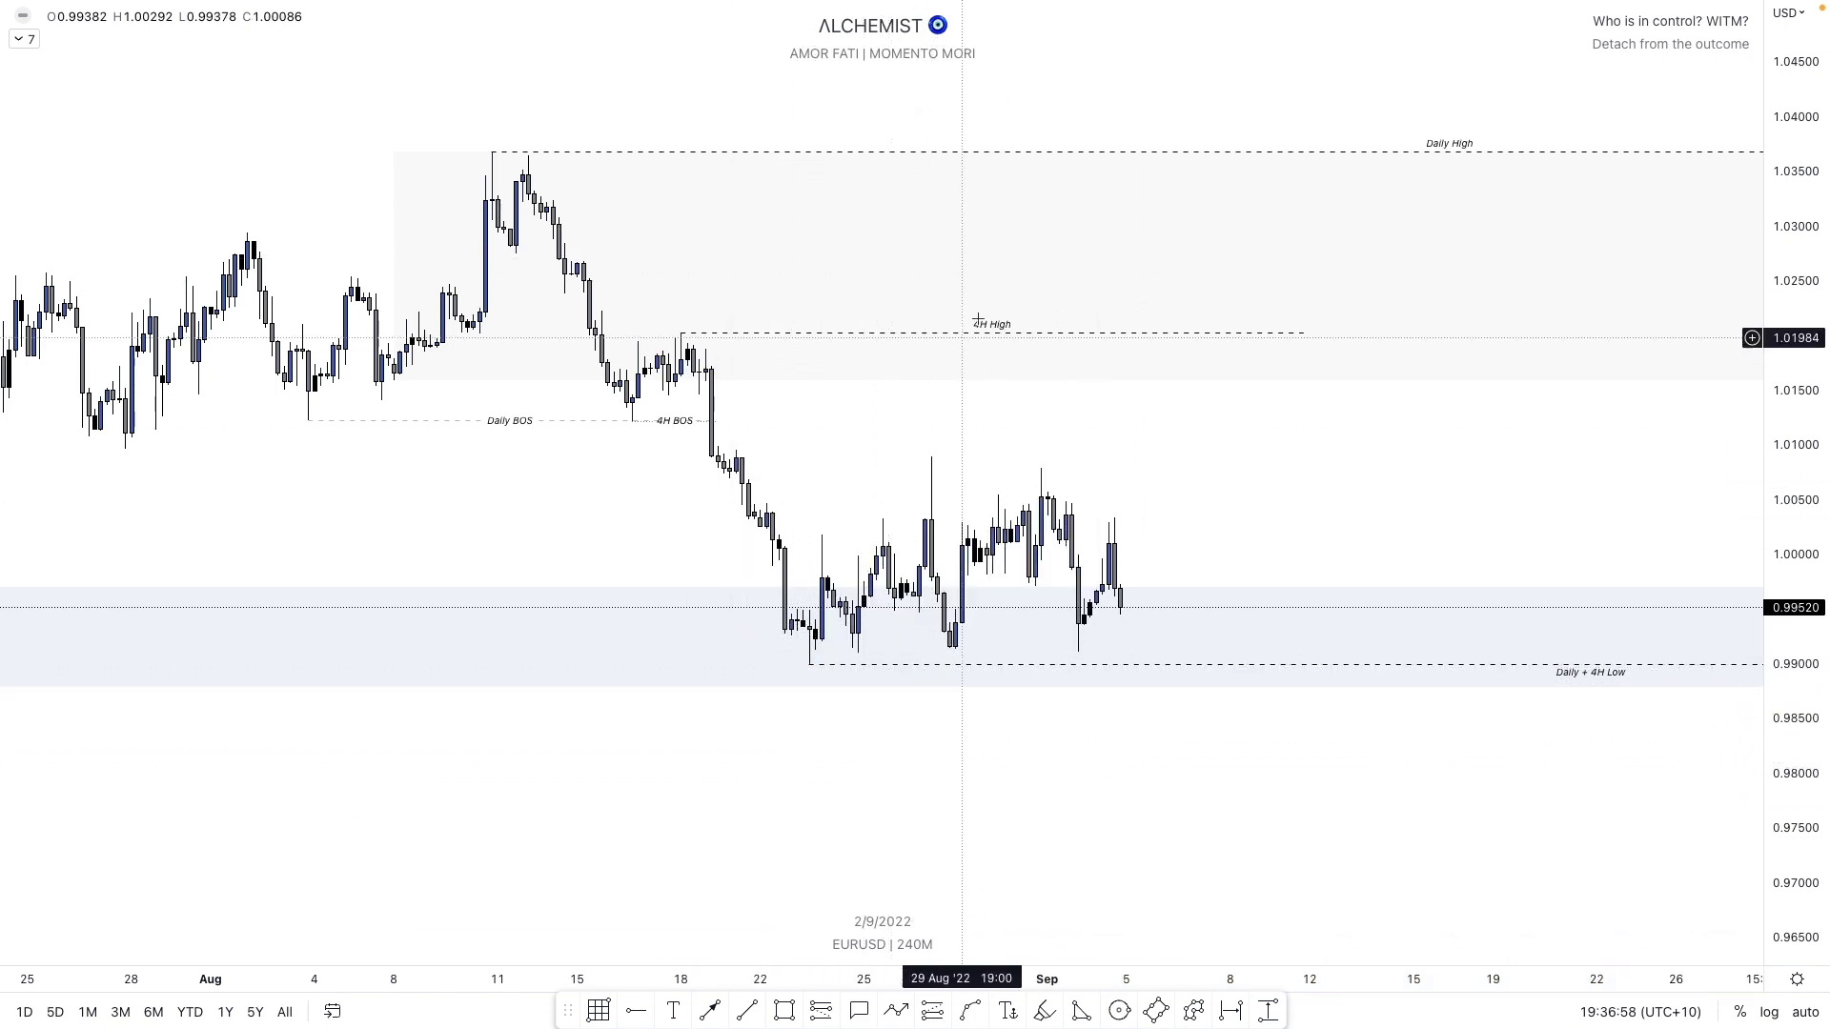
- Draw the midpoint-split range box from the 4H High on 18 Aug '22 down to the Daily + 4H Low on 23 Aug '22
left_click(601, 1013)
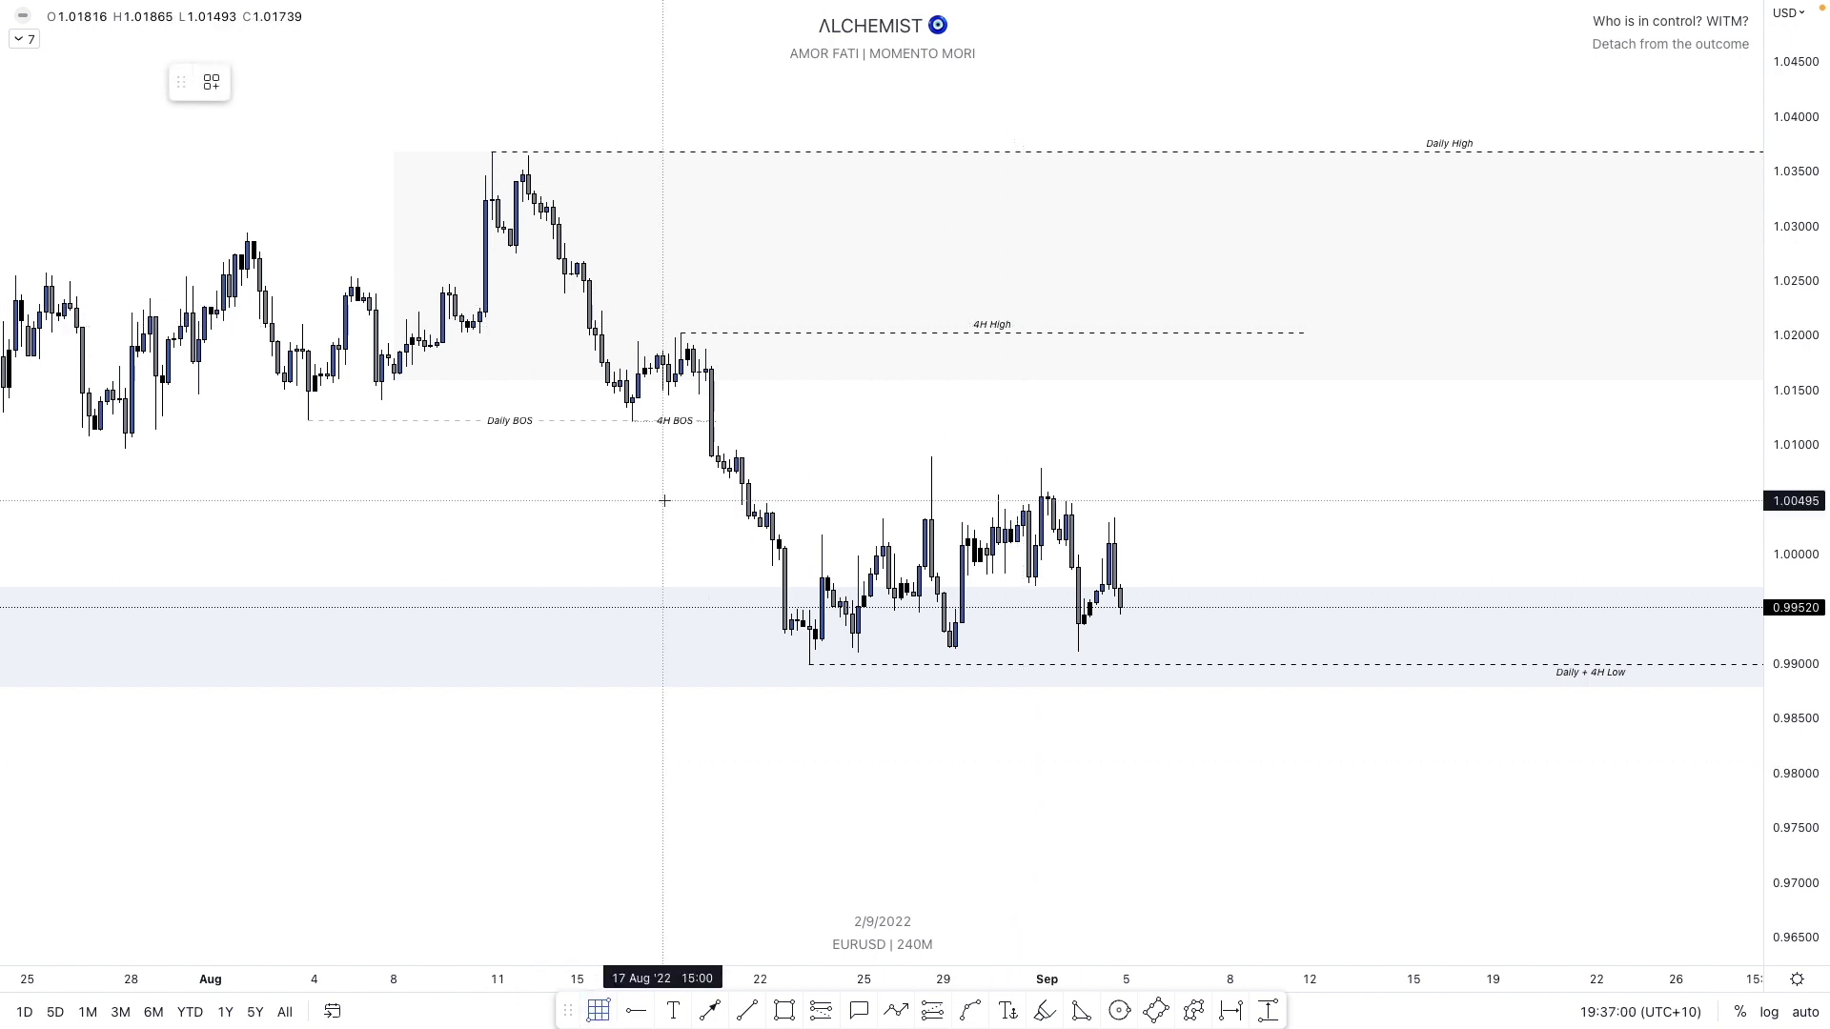
mouse_move(680, 333)
left_mouse_down()
mouse_move(740, 531)
mouse_move(811, 665)
left_mouse_up()
left_click_drag(1006, 784, 1014, 769)
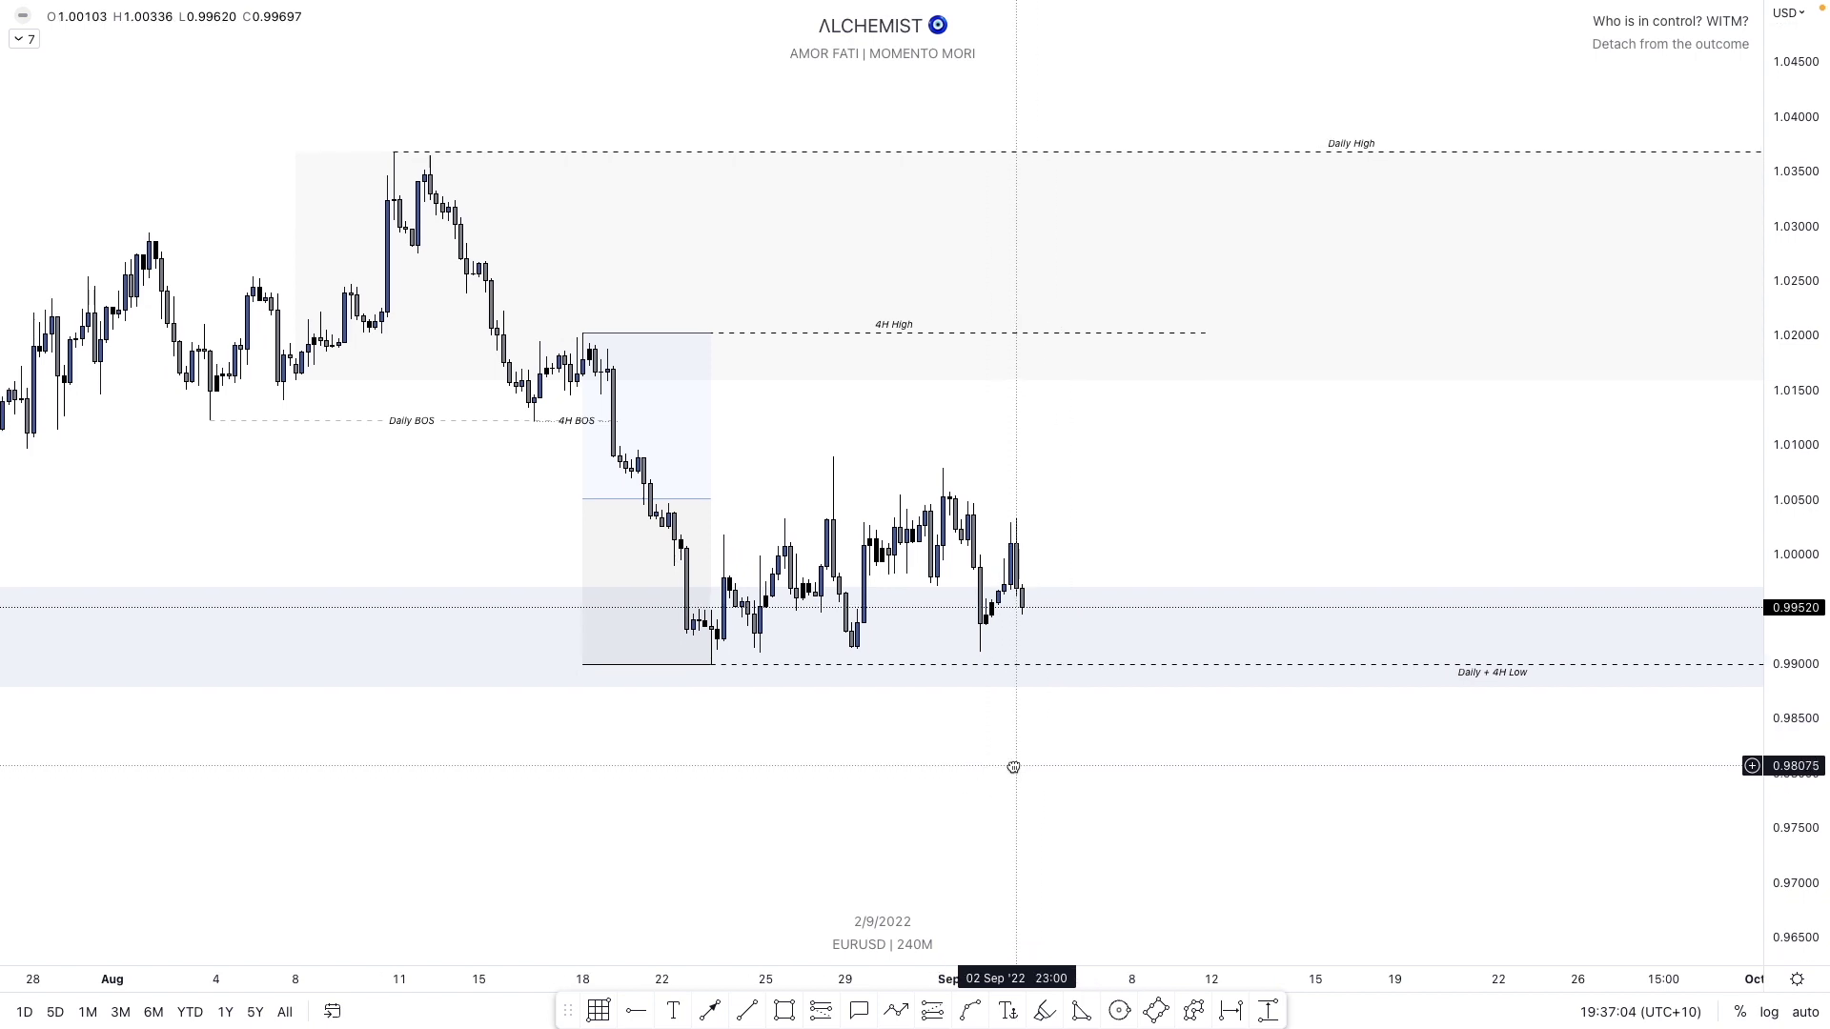
left_click(887, 1008)
left_click(723, 658)
left_click(765, 566)
left_click(790, 629)
left_click(839, 458)
left_click(858, 647)
left_click(955, 451)
left_click(986, 649)
left_click(1022, 523)
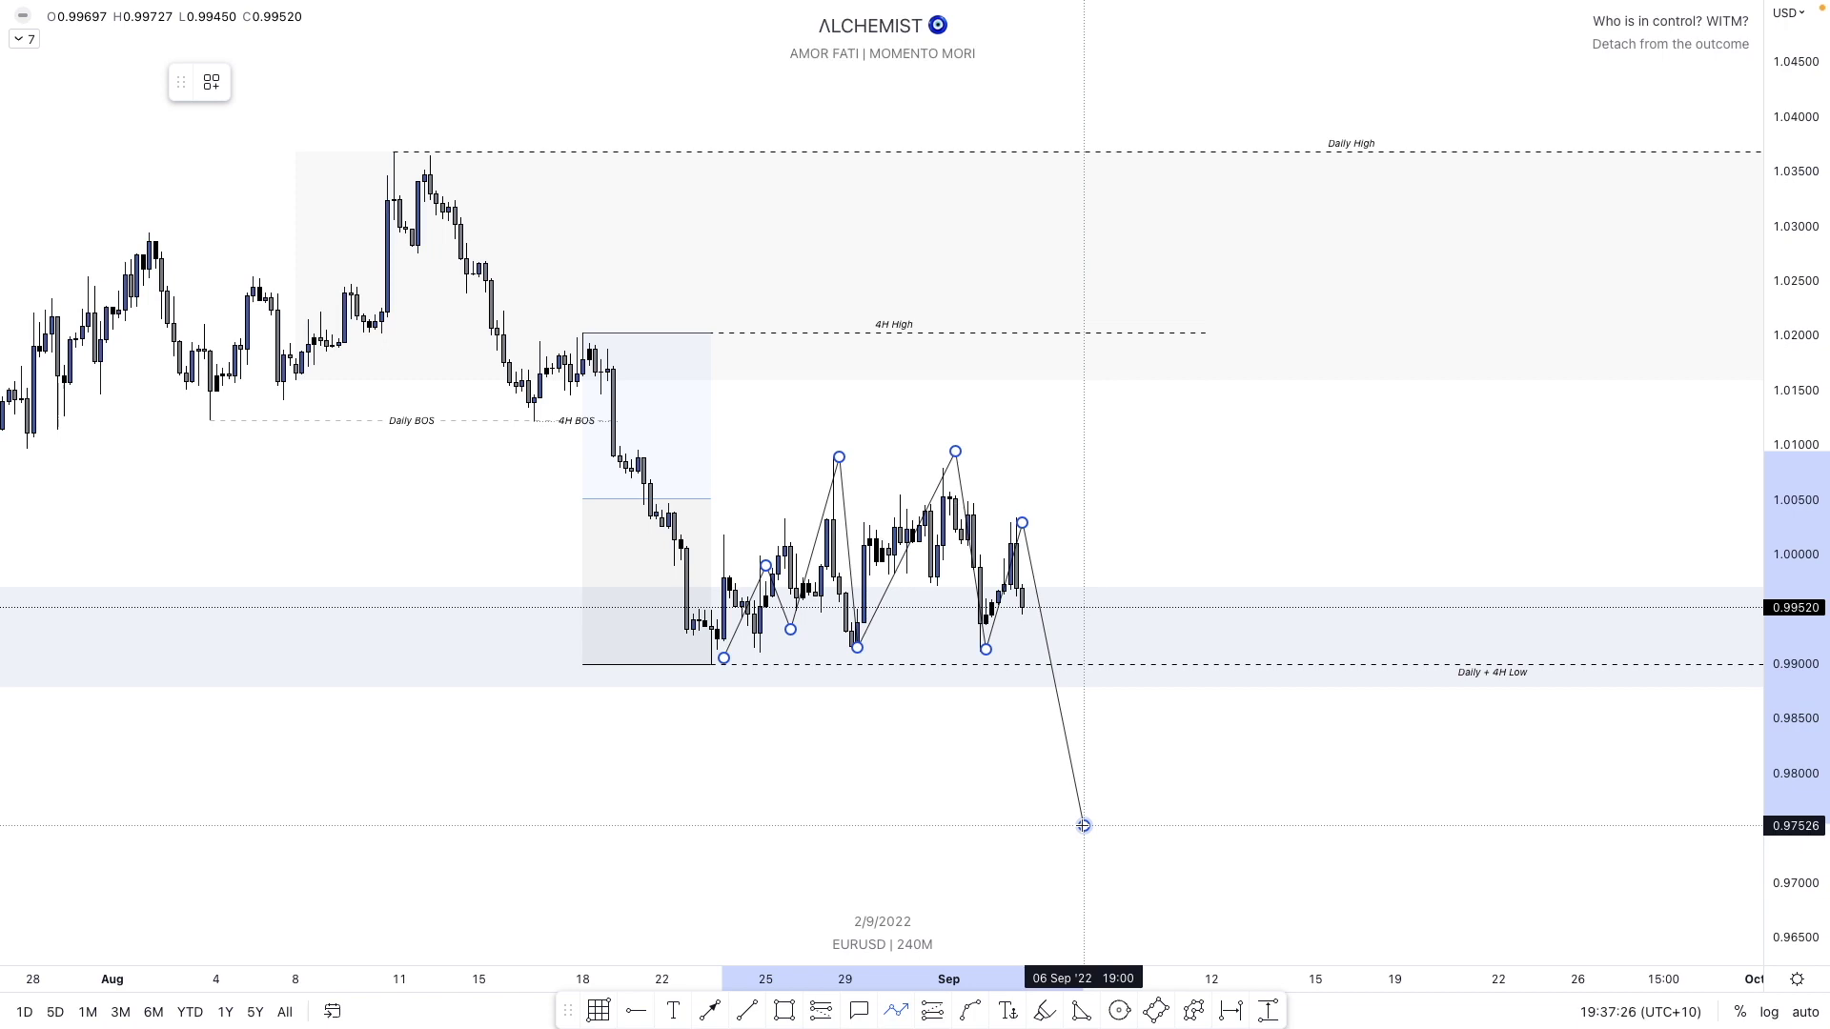
key("Escape")
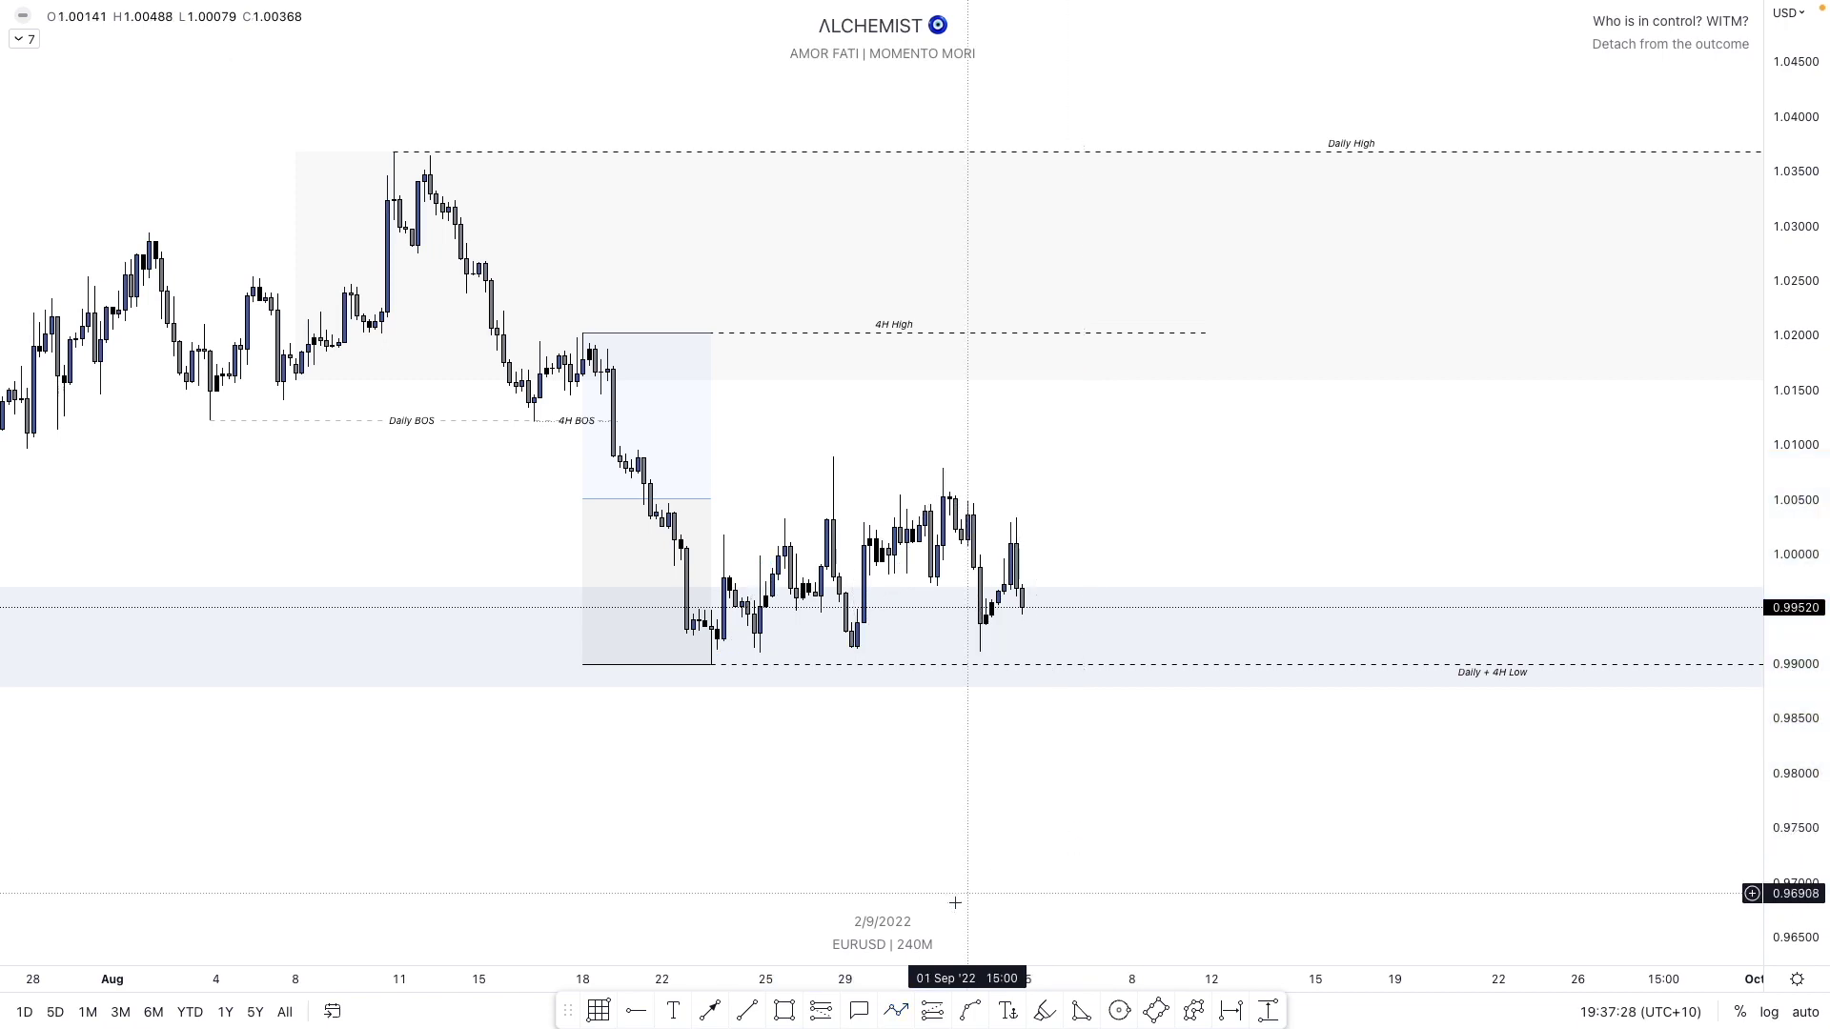
- Sketch an arrowed zigzag path through the swings above the Daily + 4H Low, projecting up past the 4H High, and delete it
left_click(711, 658)
left_click(735, 564)
left_click(760, 637)
left_click(839, 449)
left_click(864, 636)
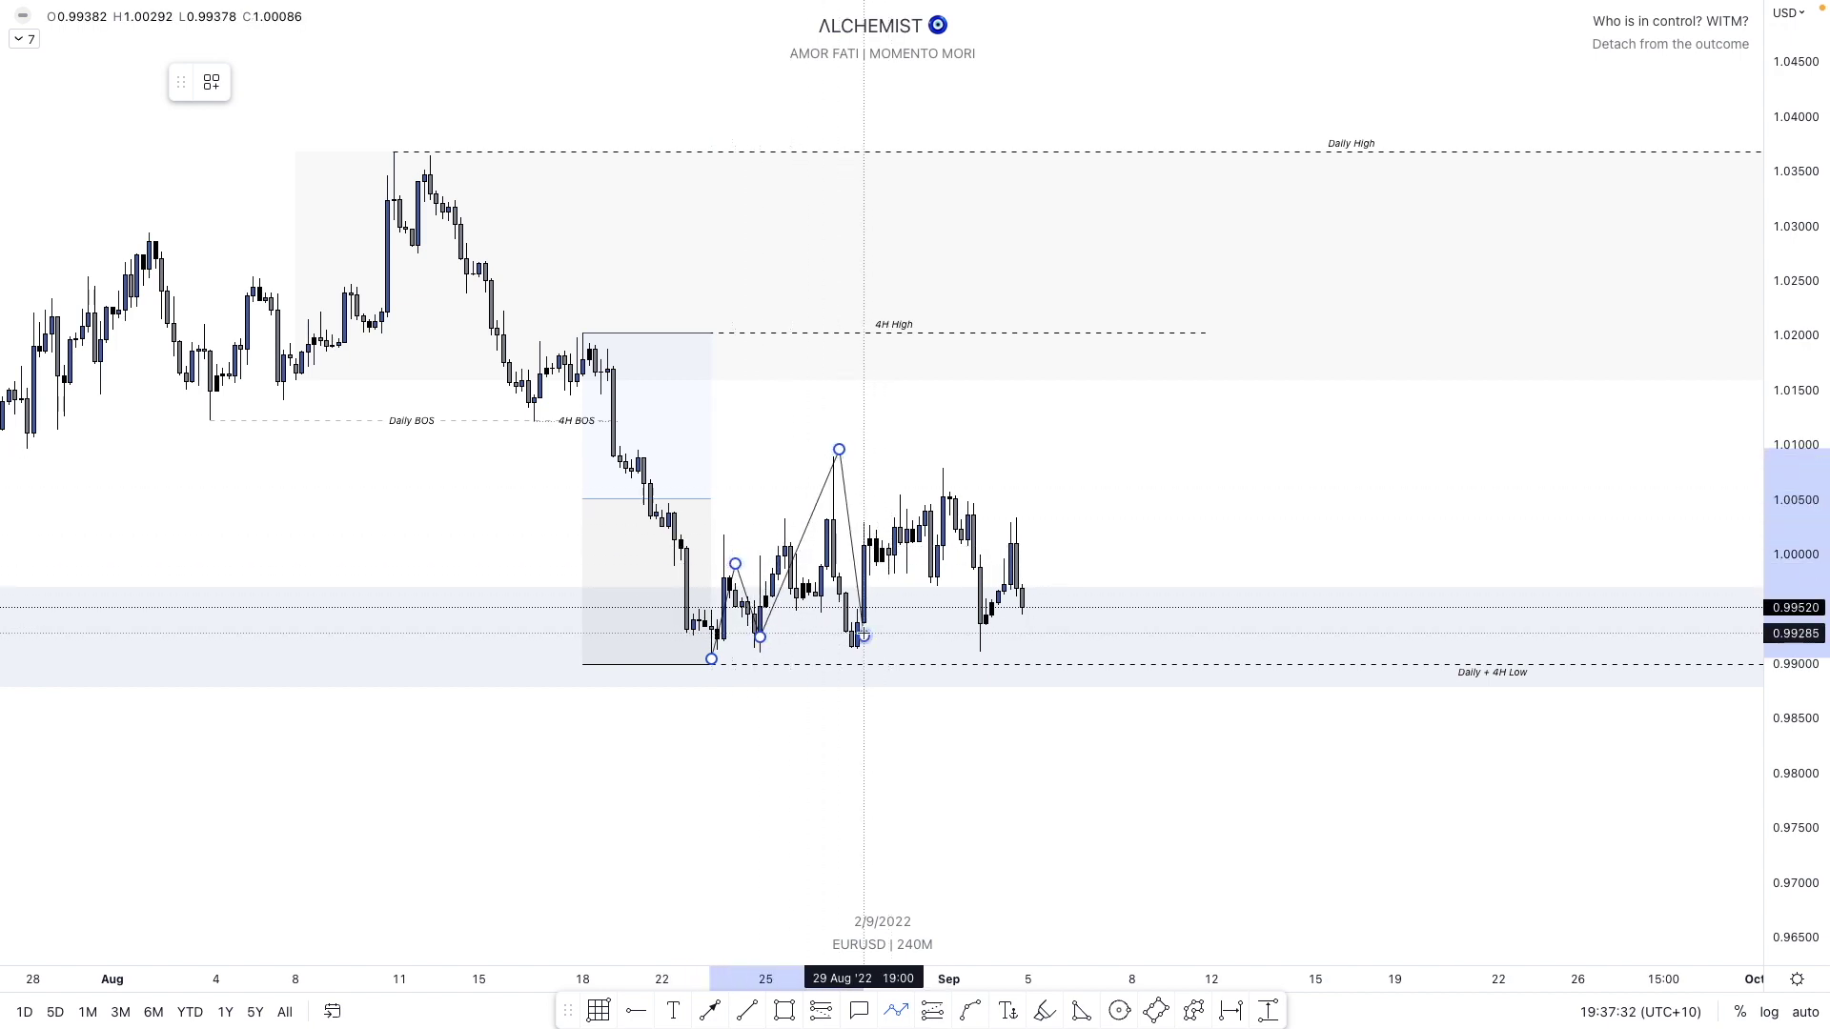
left_click(955, 462)
left_click(998, 597)
double_click(1070, 265)
left_click(835, 349)
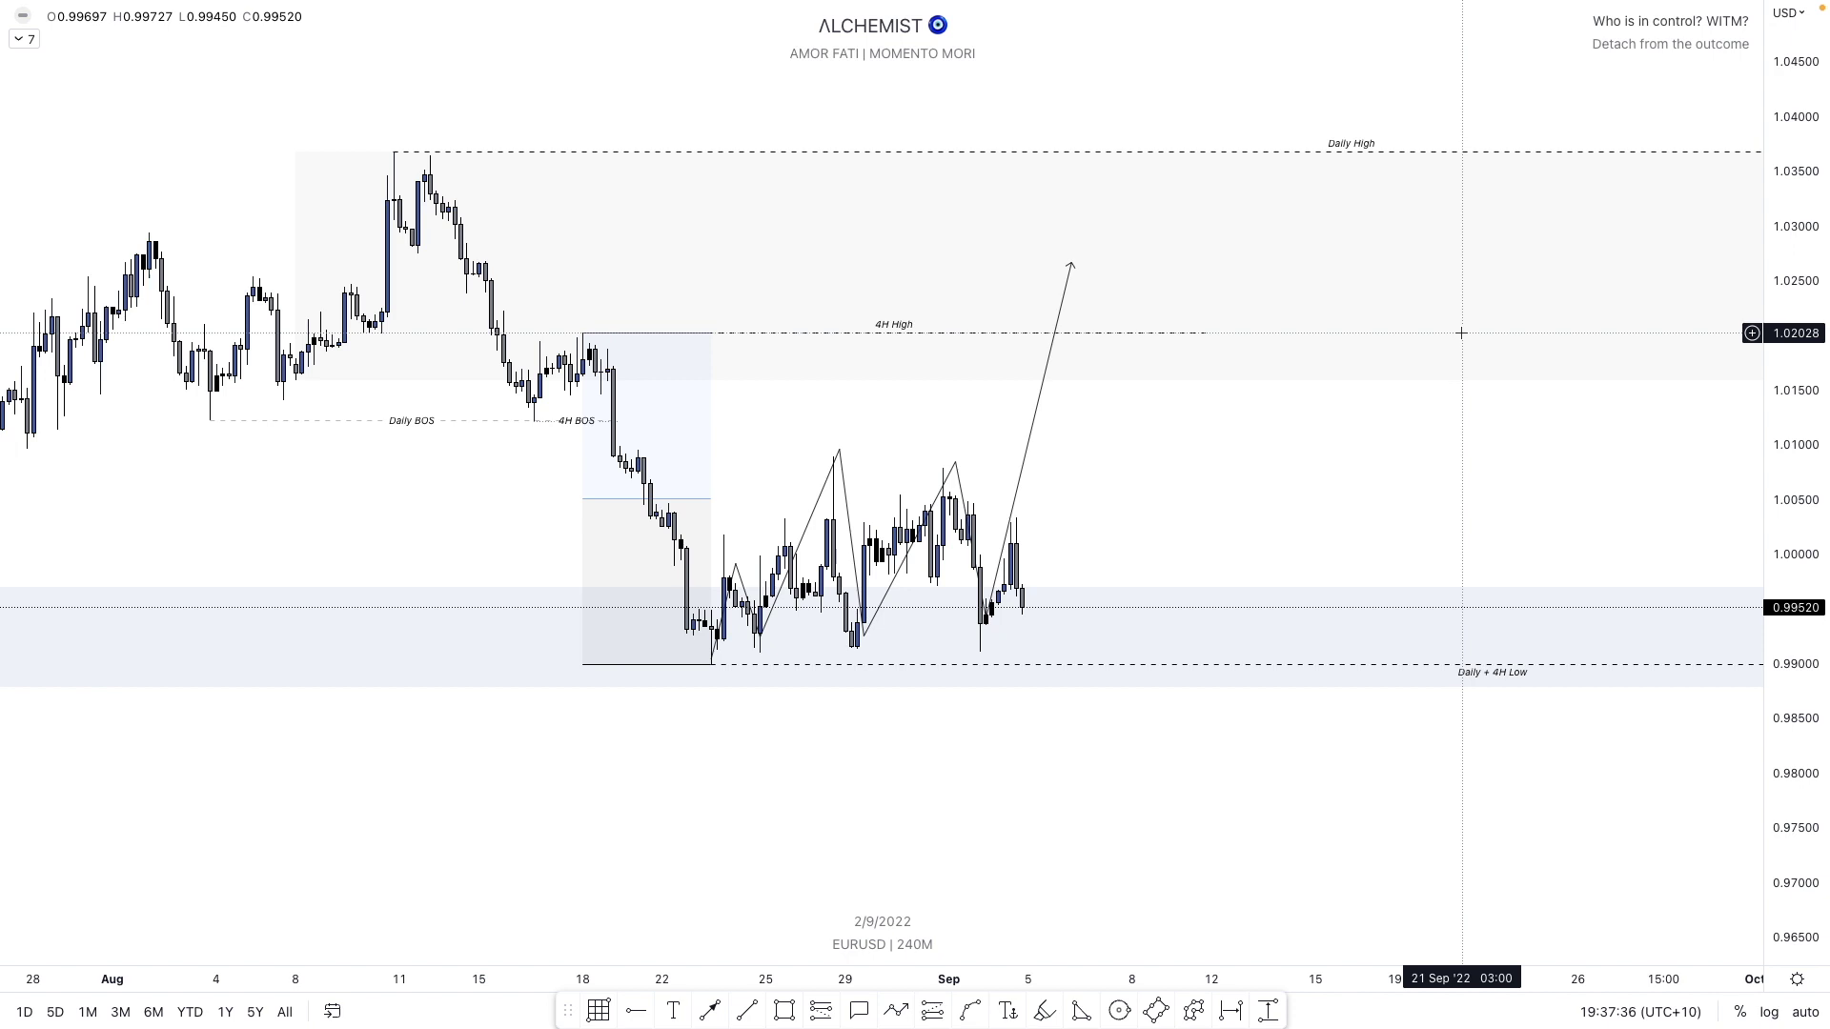
left_click(1033, 448)
key("Delete")
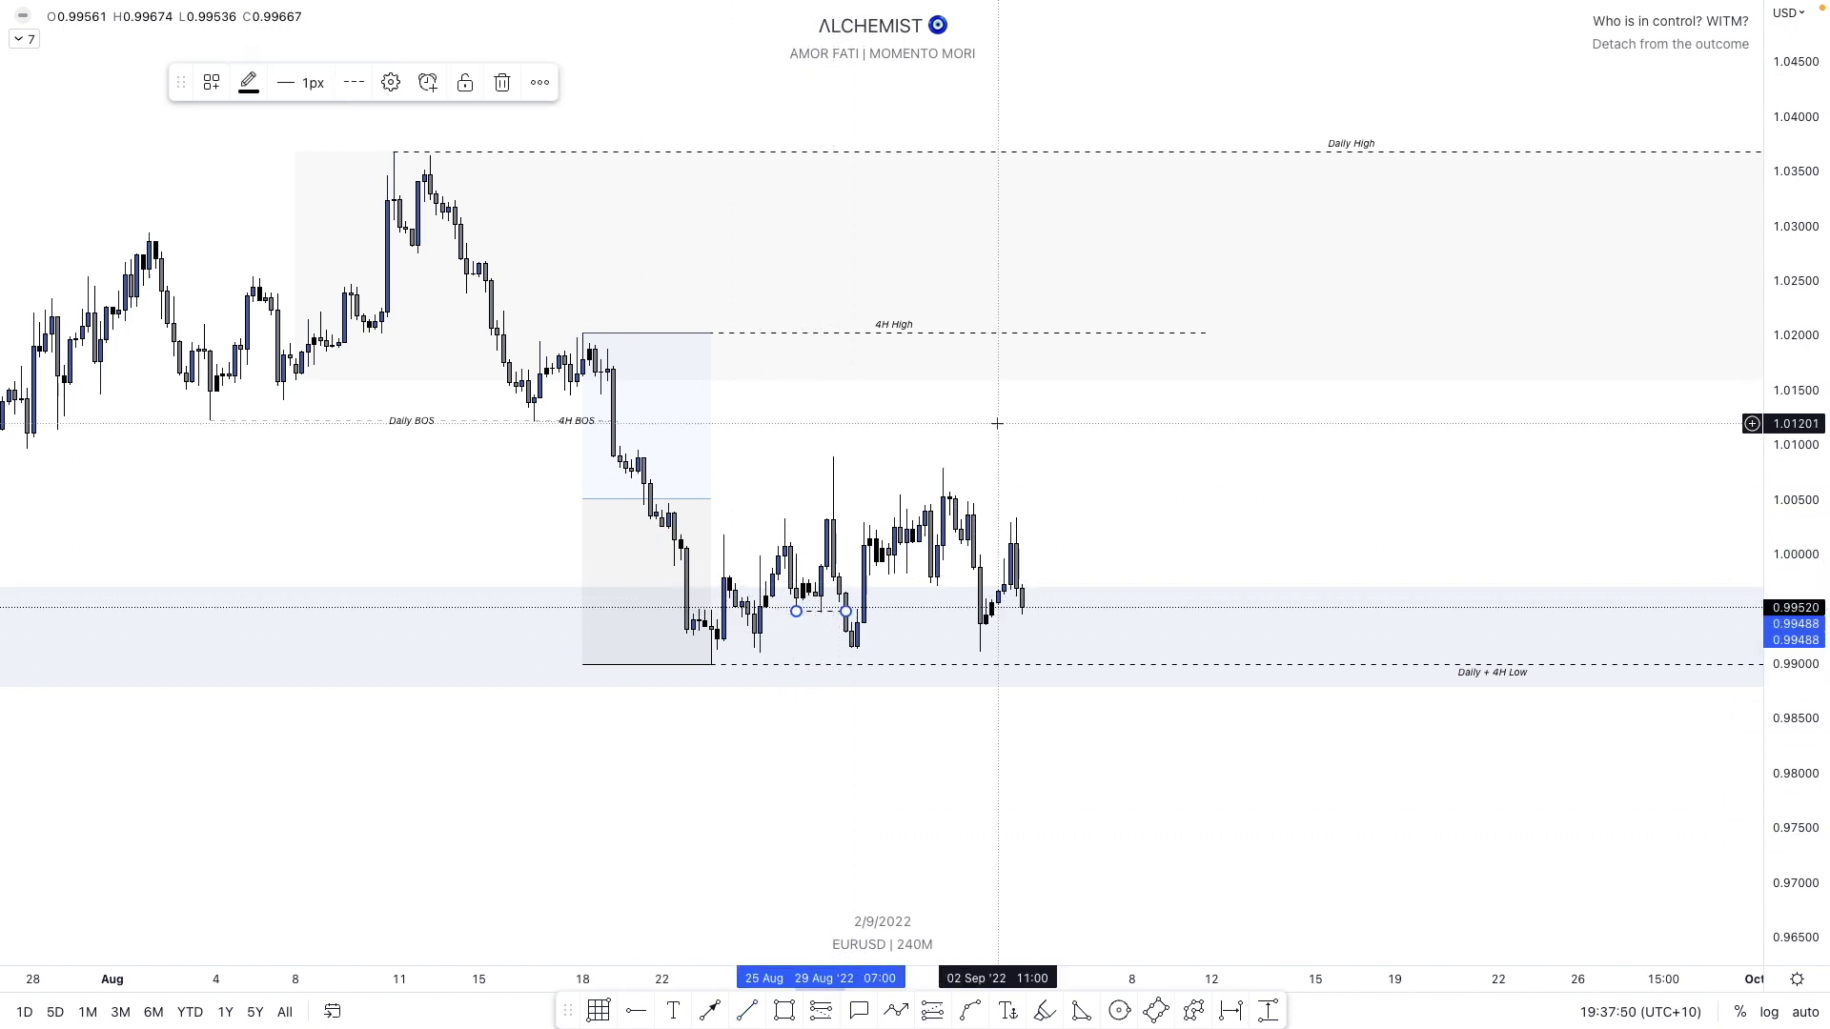
- Draw a short horizontal trend line at 1.00292 from 29 Aug '22 to 30 Aug '22
left_click(746, 1010)
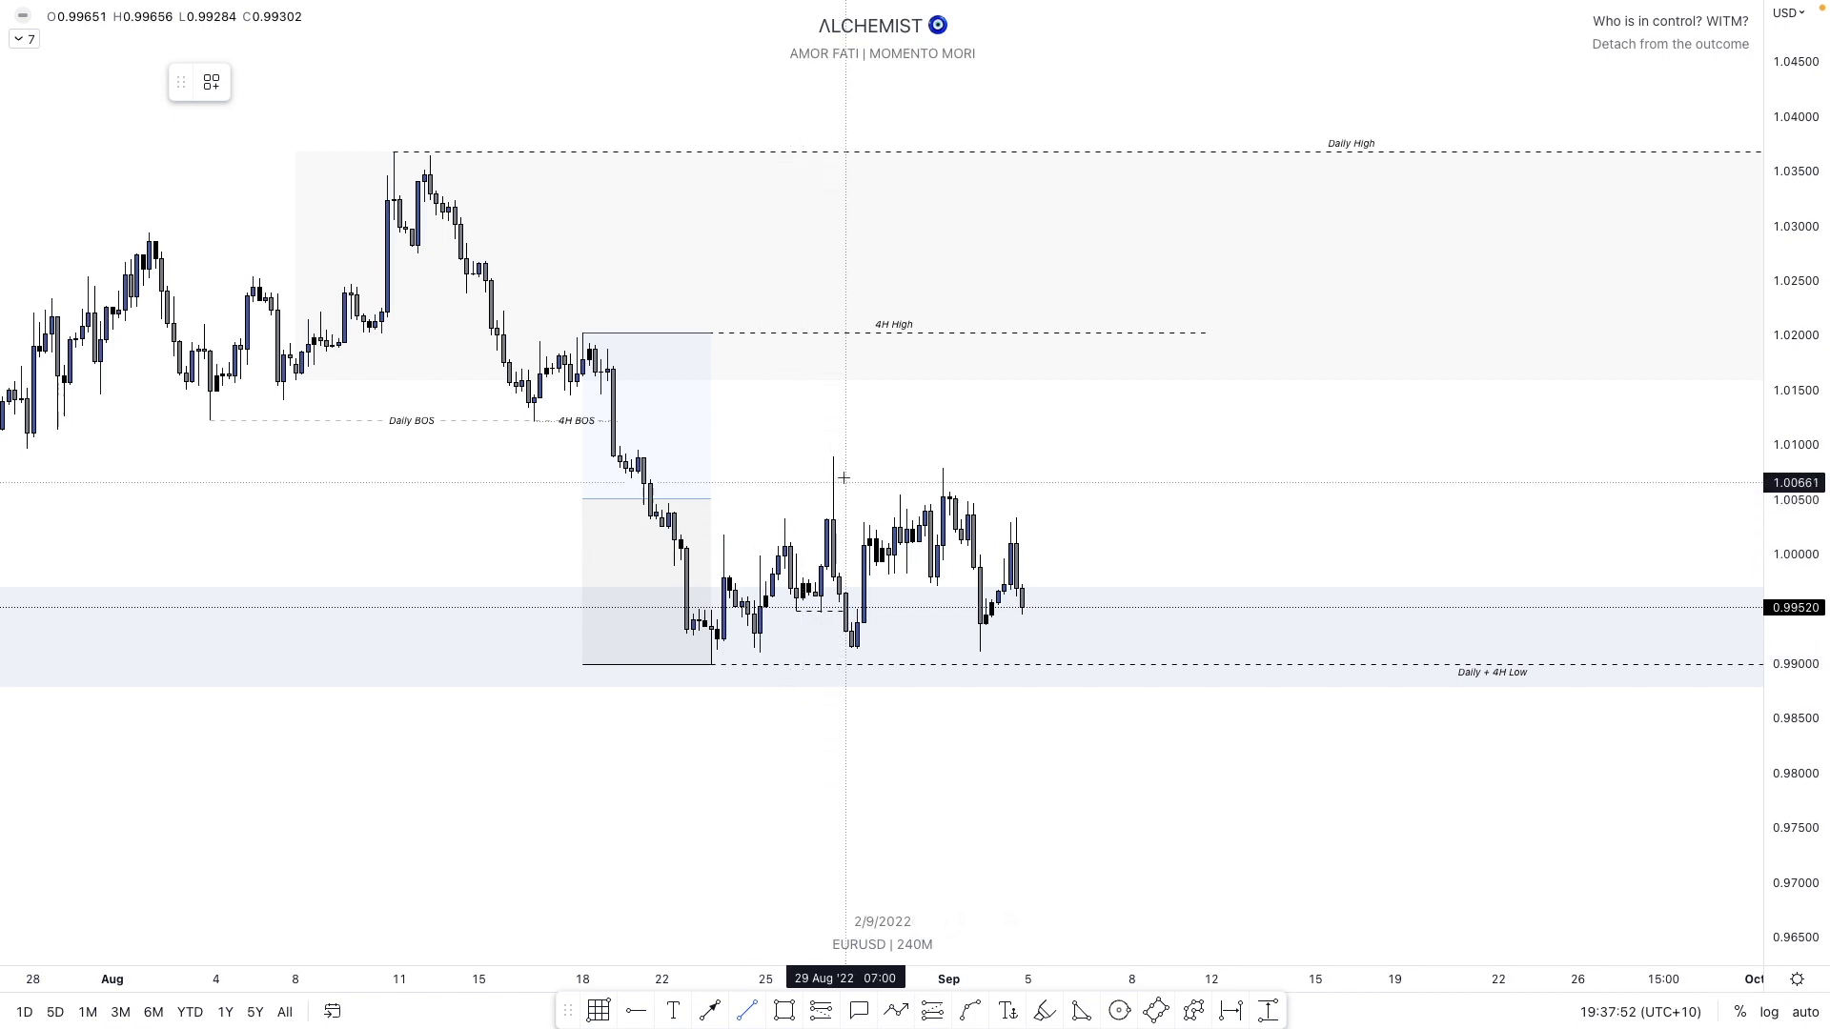
left_click(861, 507)
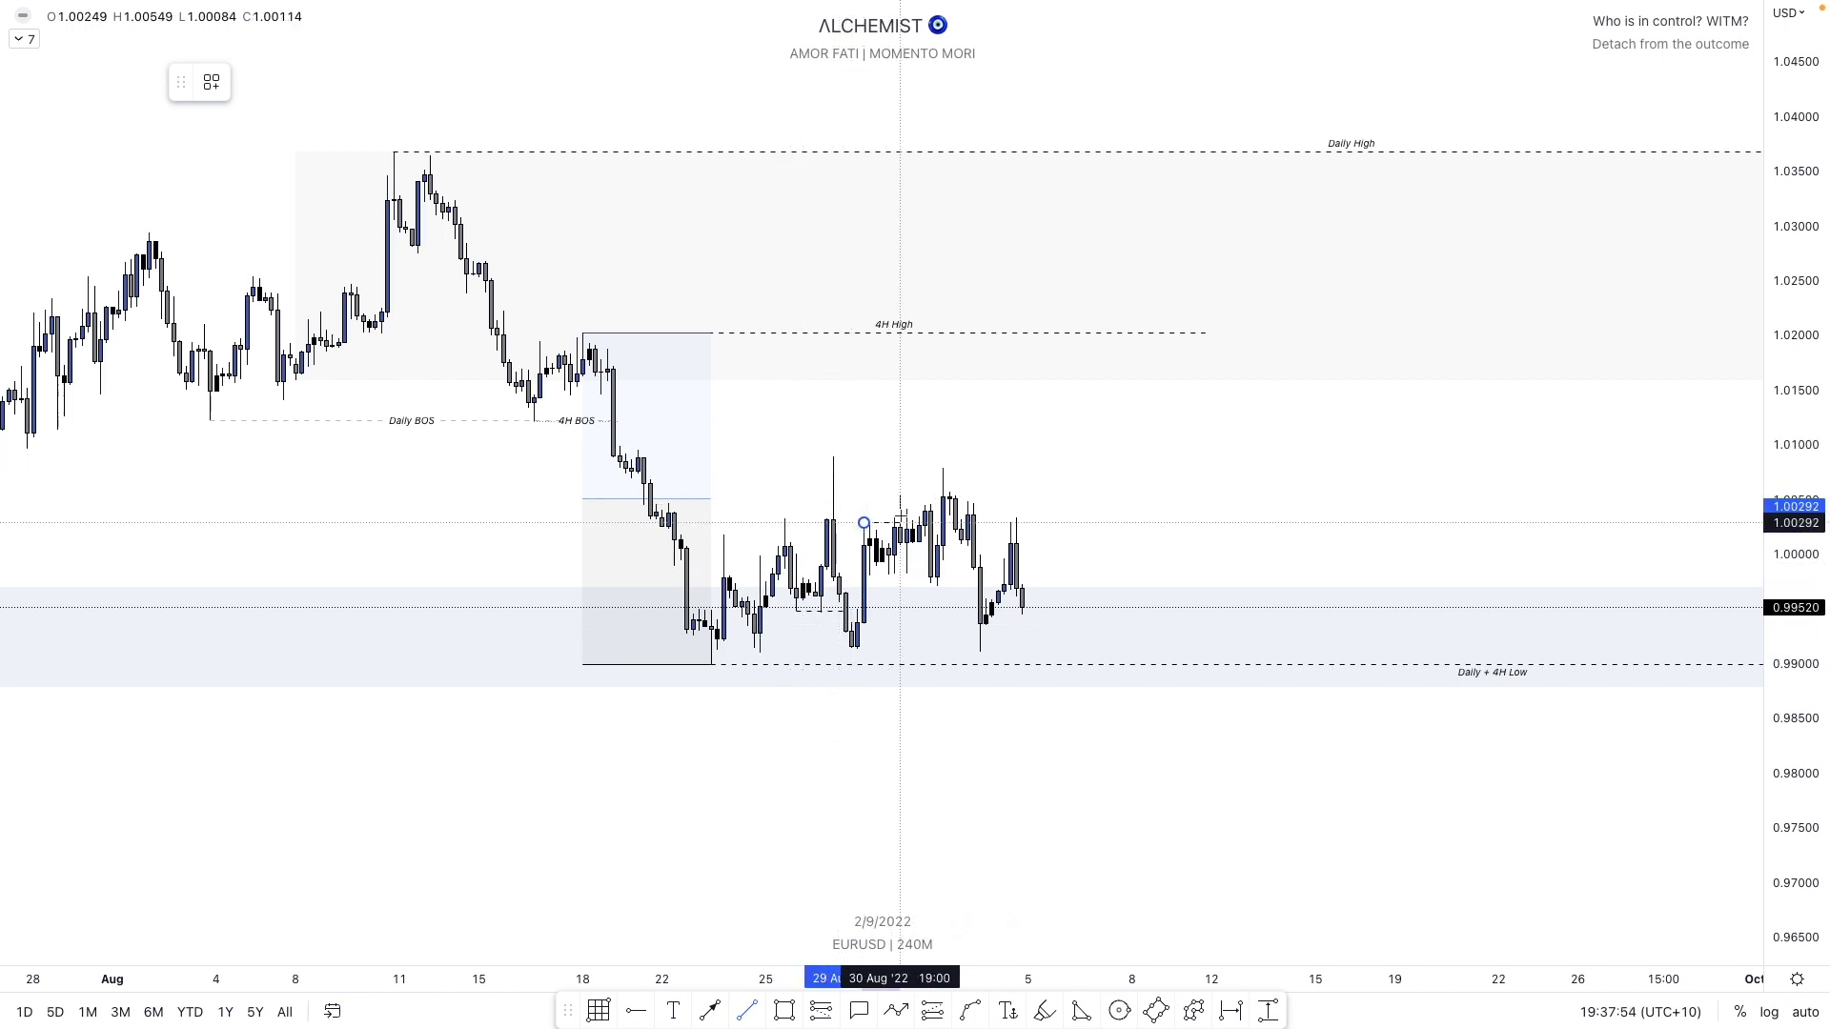
left_click(900, 522, "shift")
left_click(1311, 475)
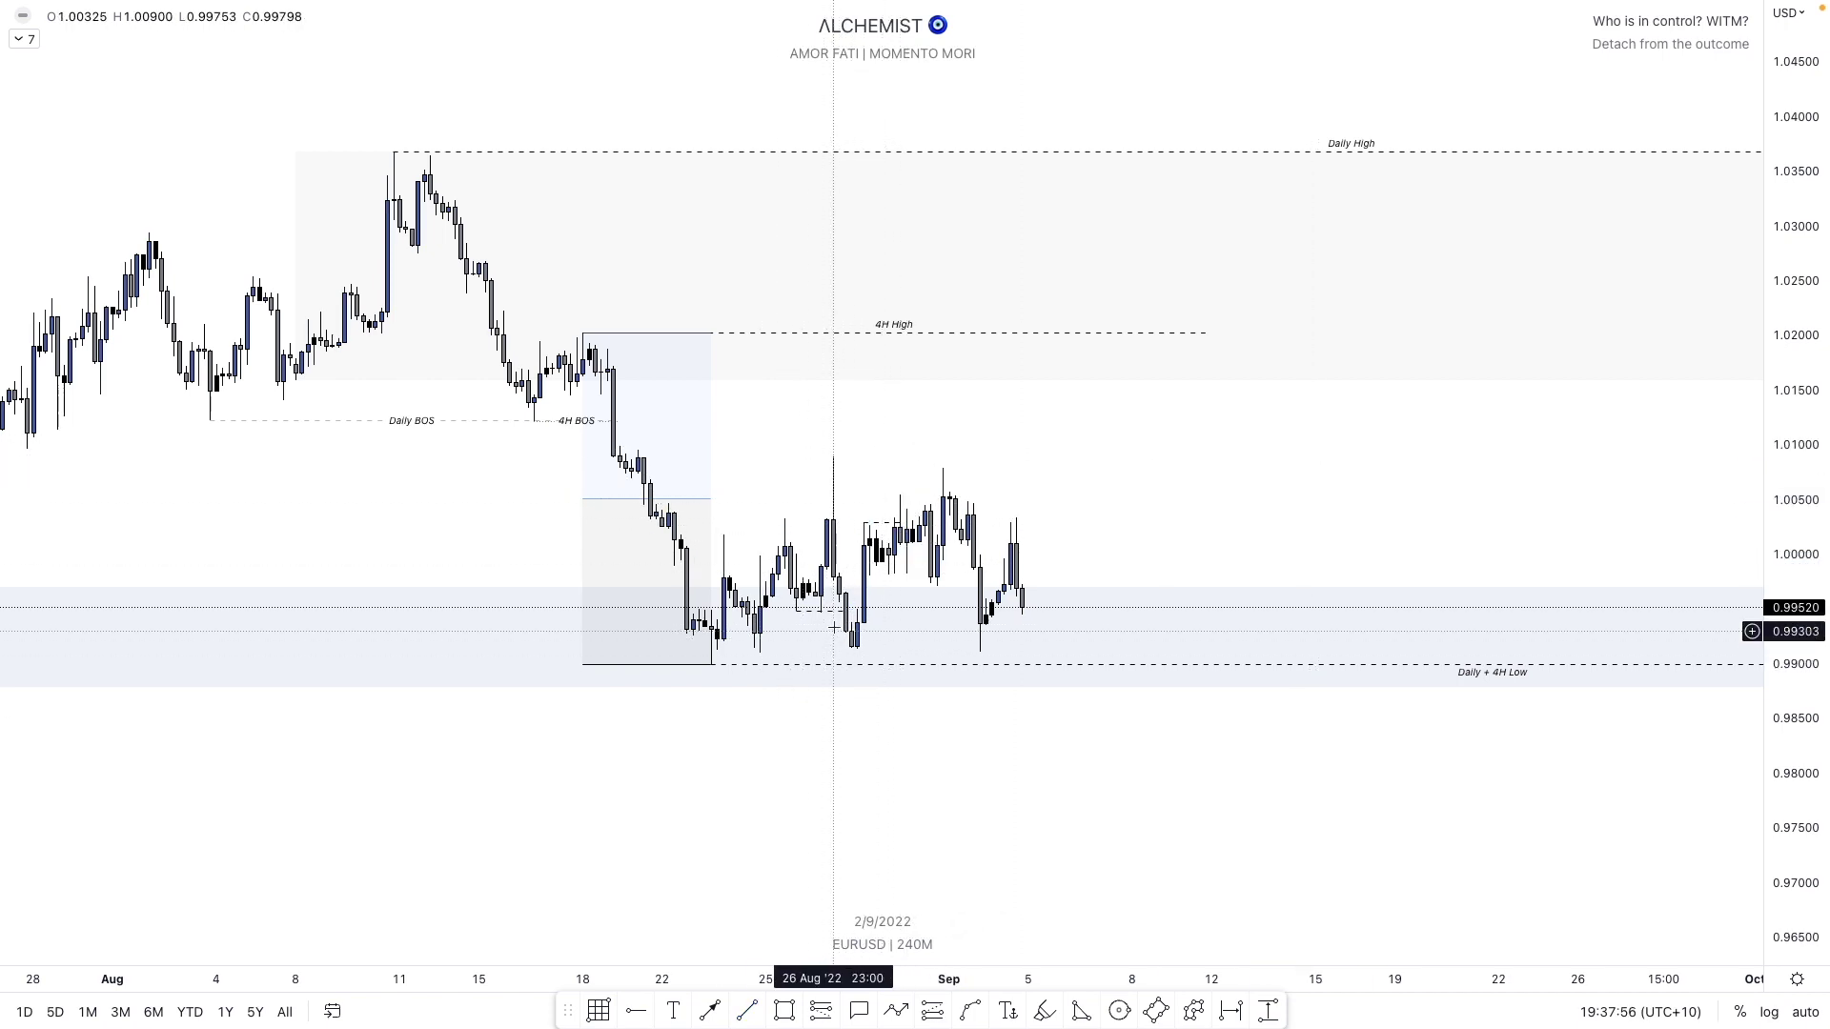
- Draw a rectangle zone on the 19 Aug '22 15:00 candle from about 1.0095 to 1.0076, extending to 01 Sep '22
left_click(883, 526)
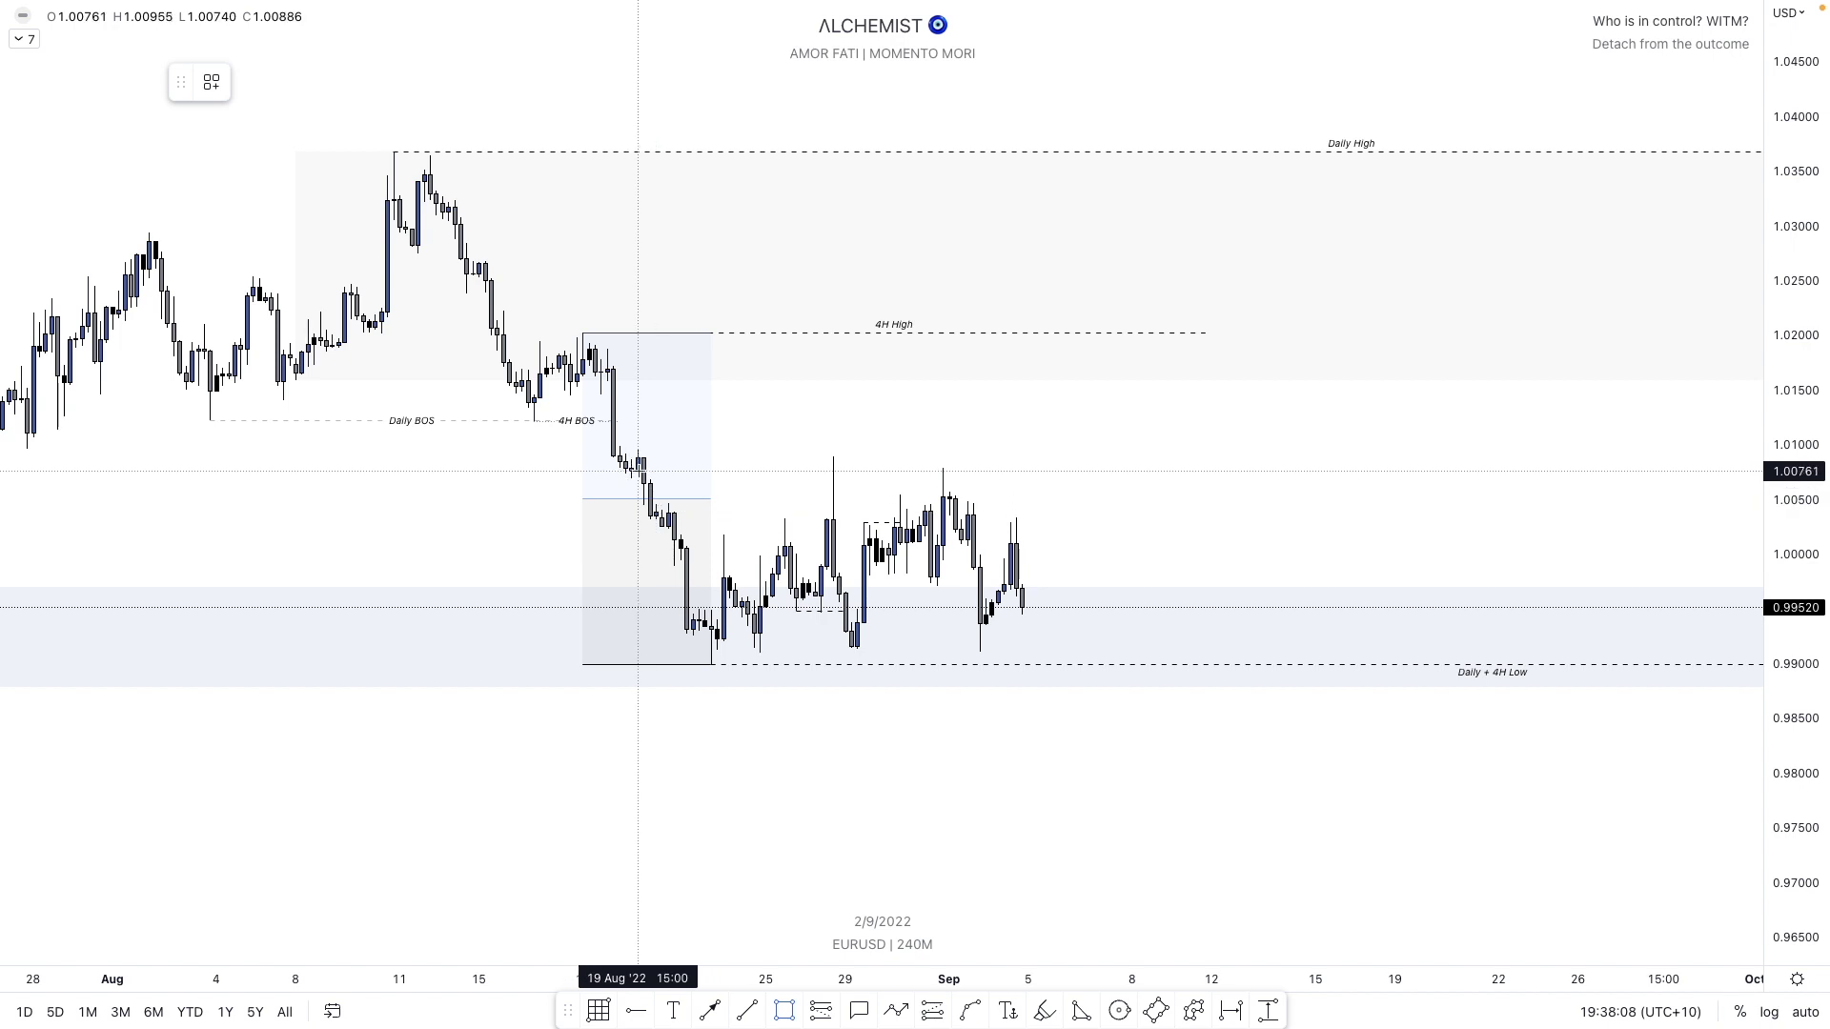
left_click(637, 450)
left_click_drag(637, 460, 972, 465)
left_click(1204, 519)
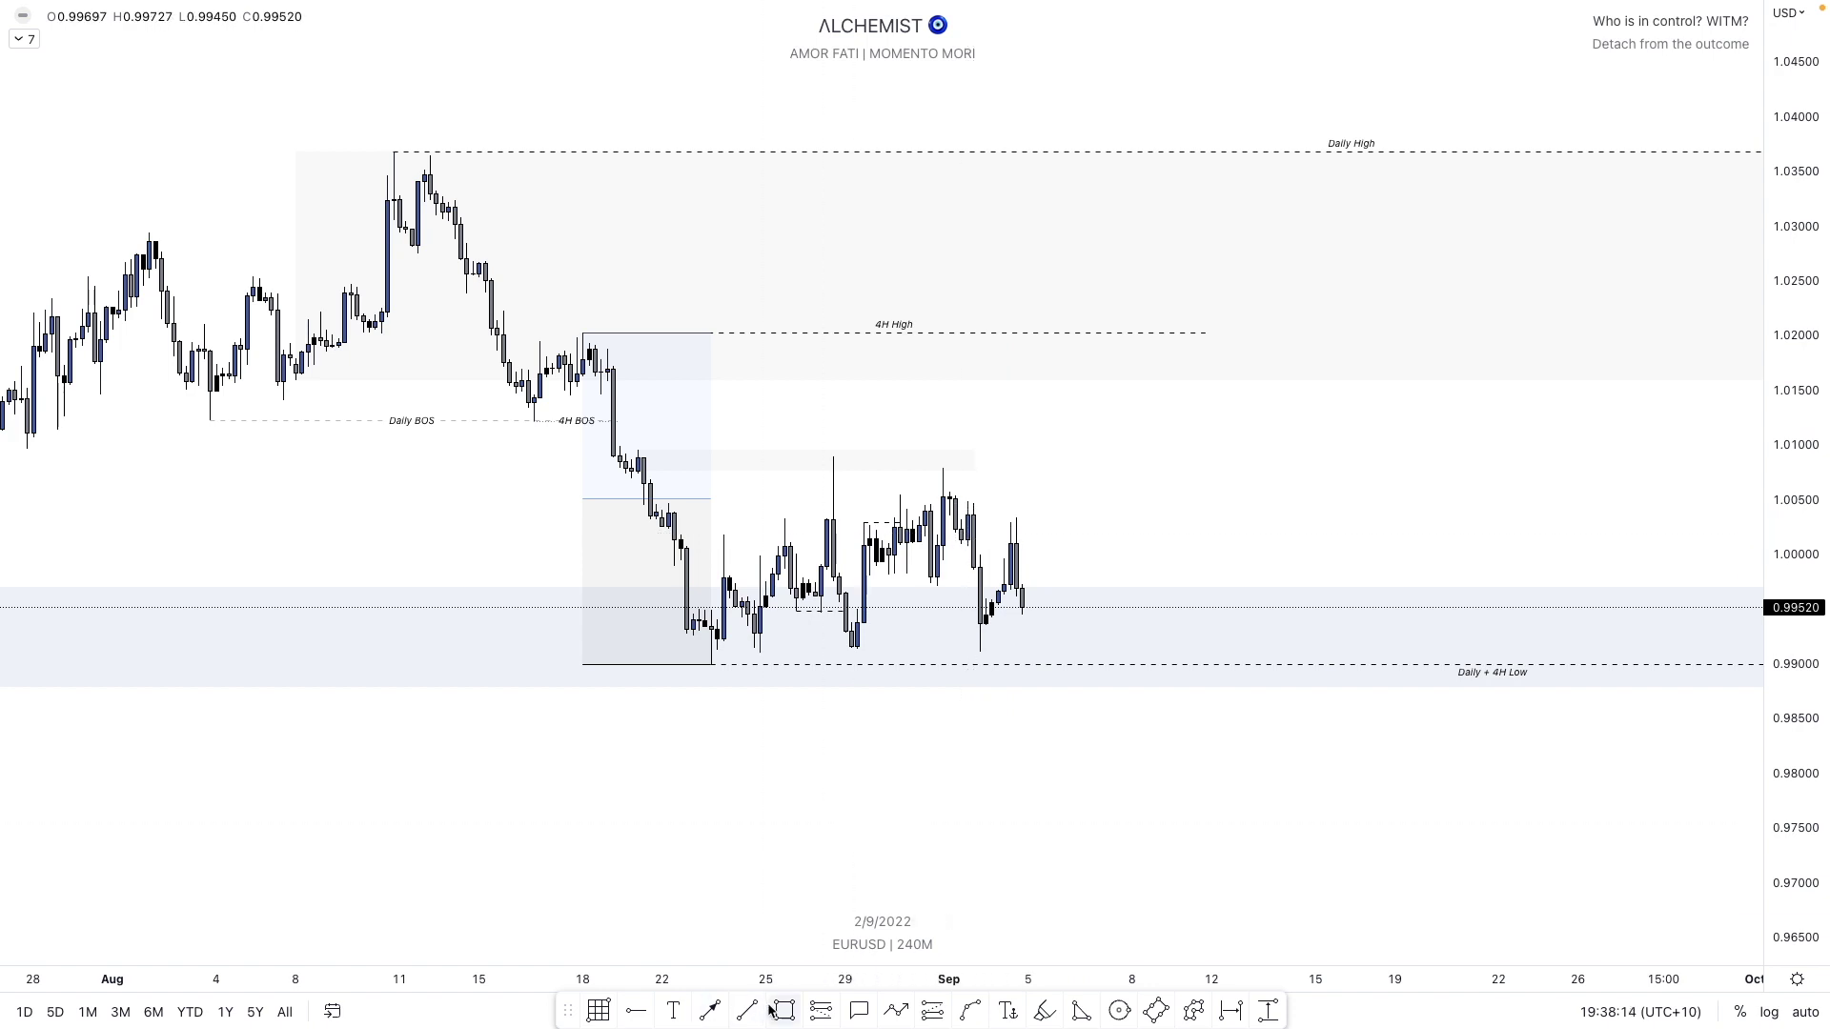
- Draw a rectangle supply zone from 01 Sep '22 to 5 Sep '22 between about 1.0048 and 1.0014
left_click(967, 503)
left_click_drag(968, 520, 1034, 523)
left_click(1099, 553)
- Draw short structure lines at 1.00461 above the 31 Aug '22 candles and at about 0.9970 from the following low to 01 Sep '22
left_click(747, 1011)
left_click(930, 481)
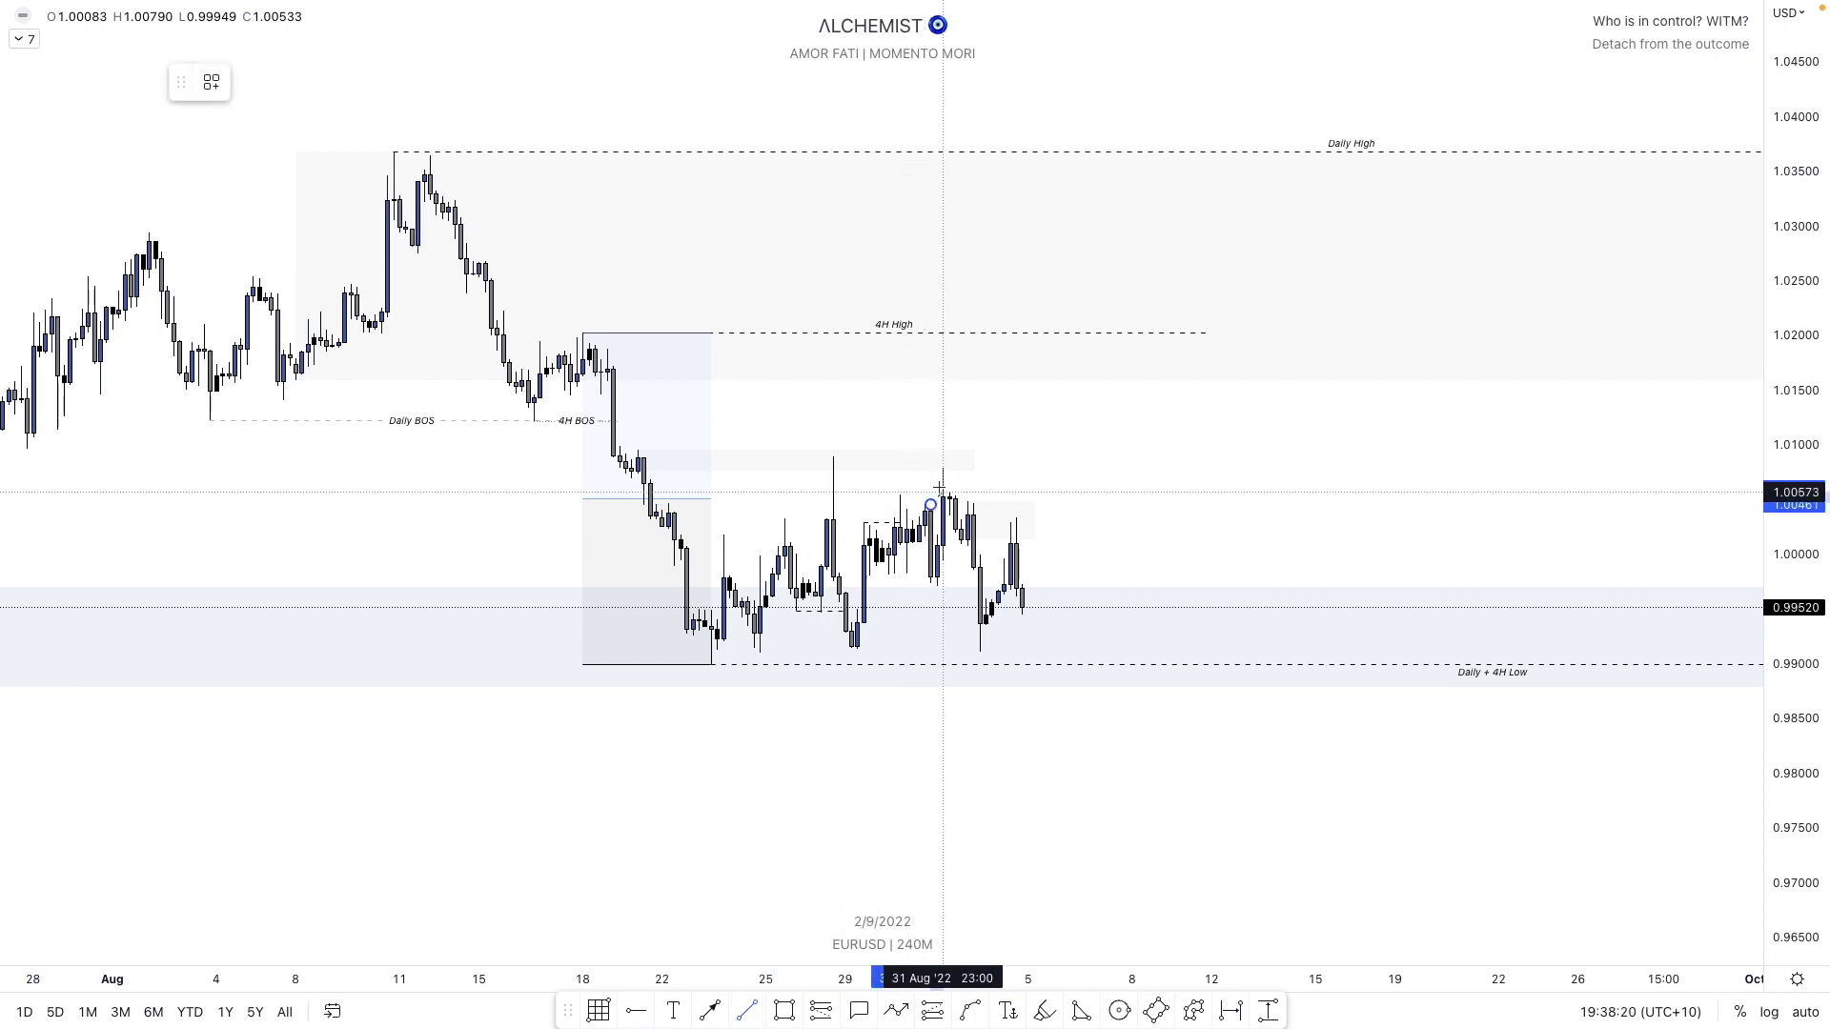
left_click(944, 486)
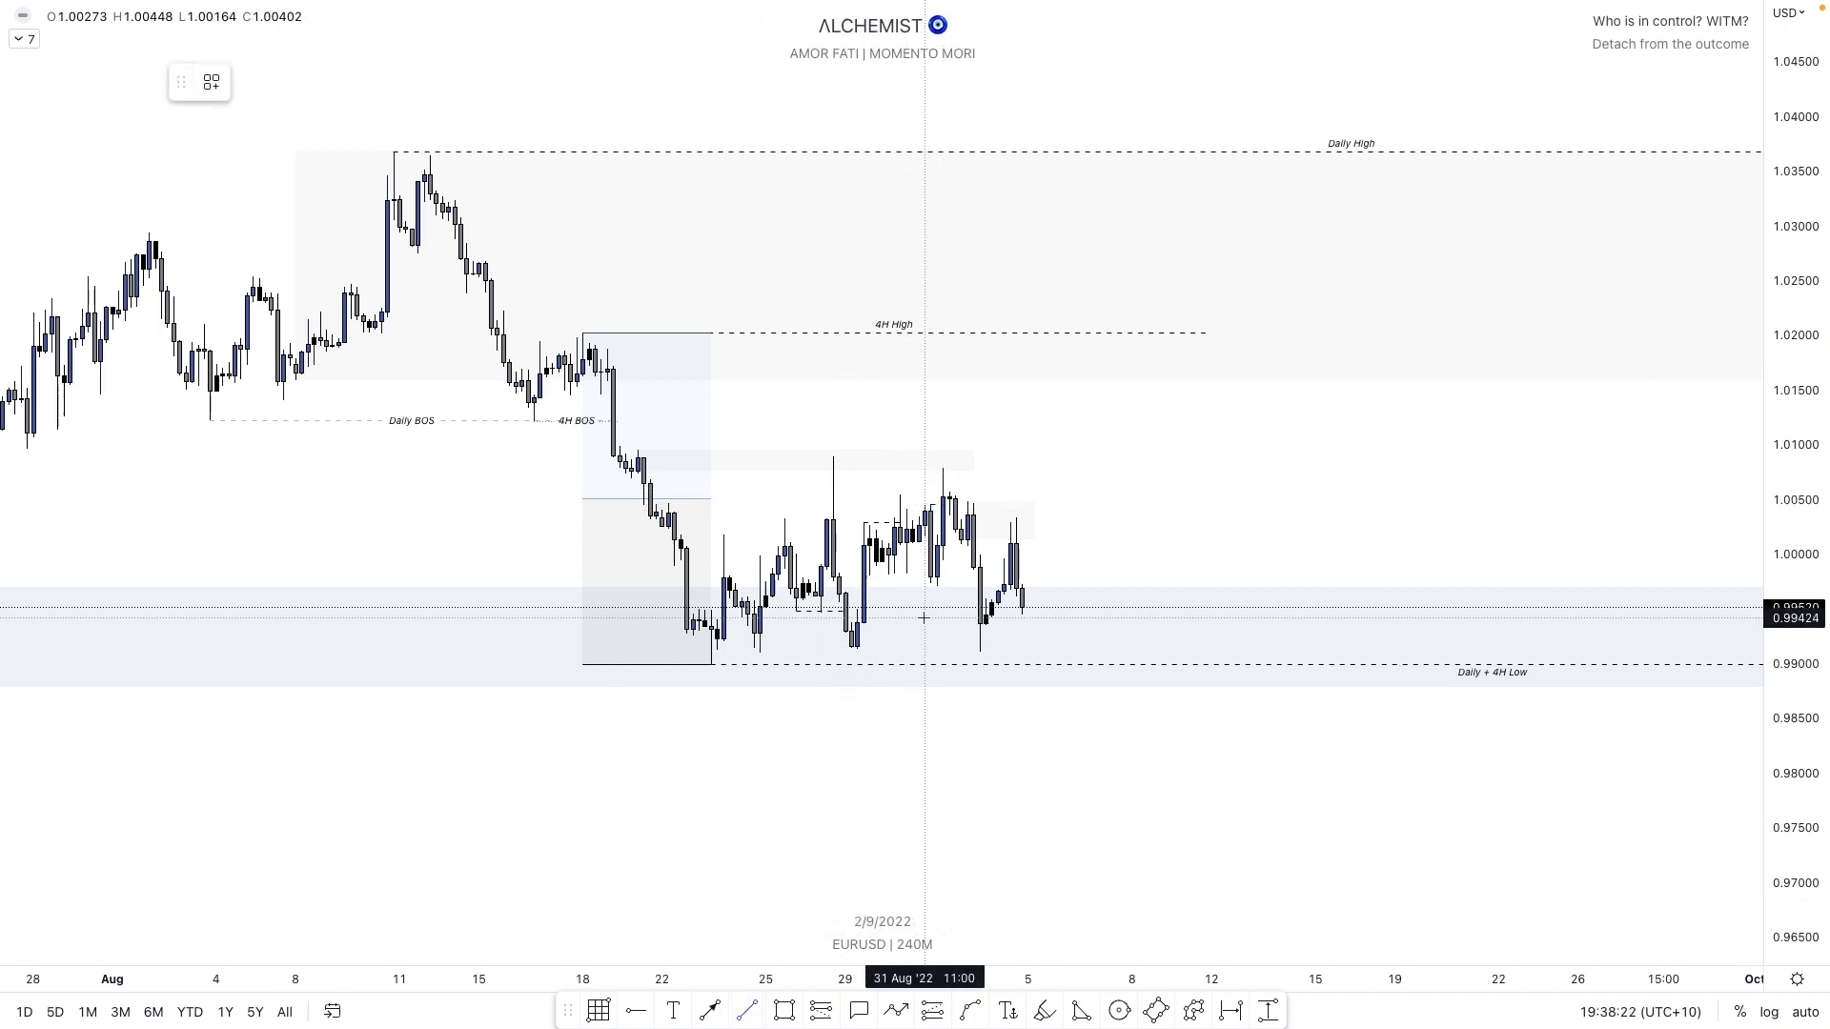
left_click(980, 593, "shift")
left_click(1039, 563)
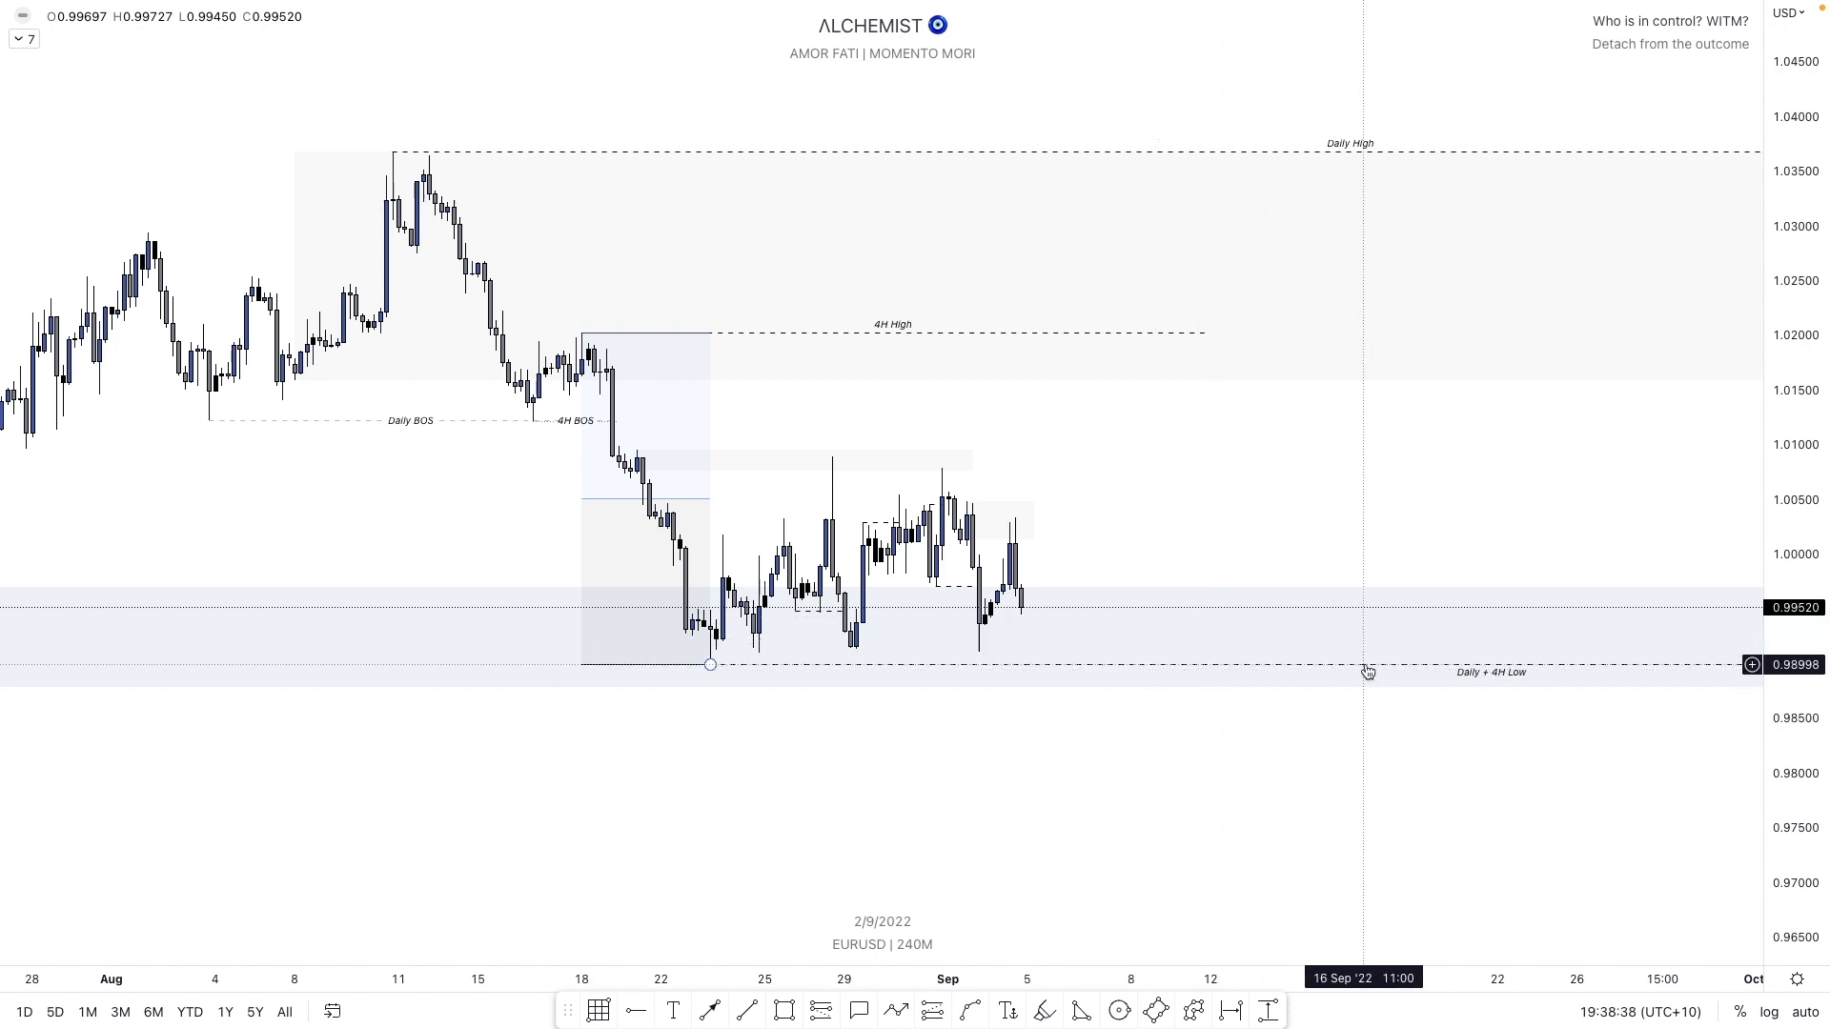
left_click(1016, 530)
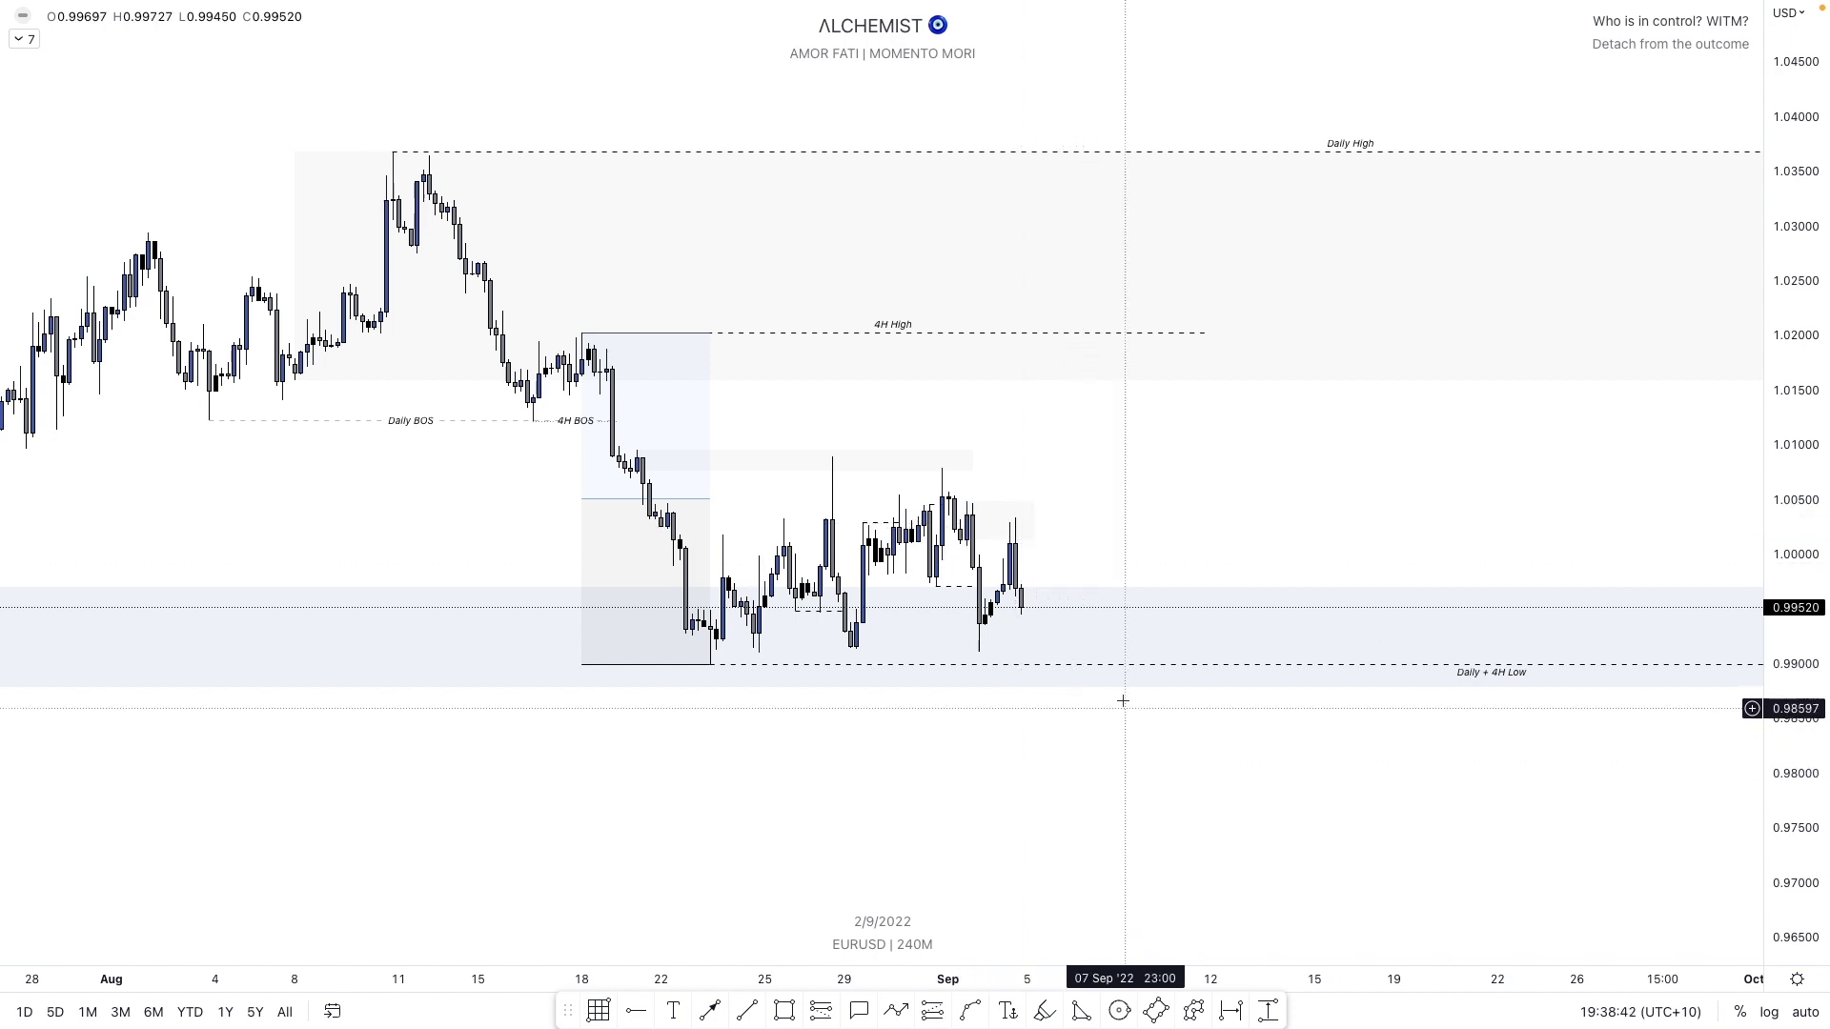
- Draw a projected zigzag path from 0.99520 on 05 Sep '22 up to about 0.9985 and down to about 0.9845 on 07 Sep '22
left_click(895, 1013)
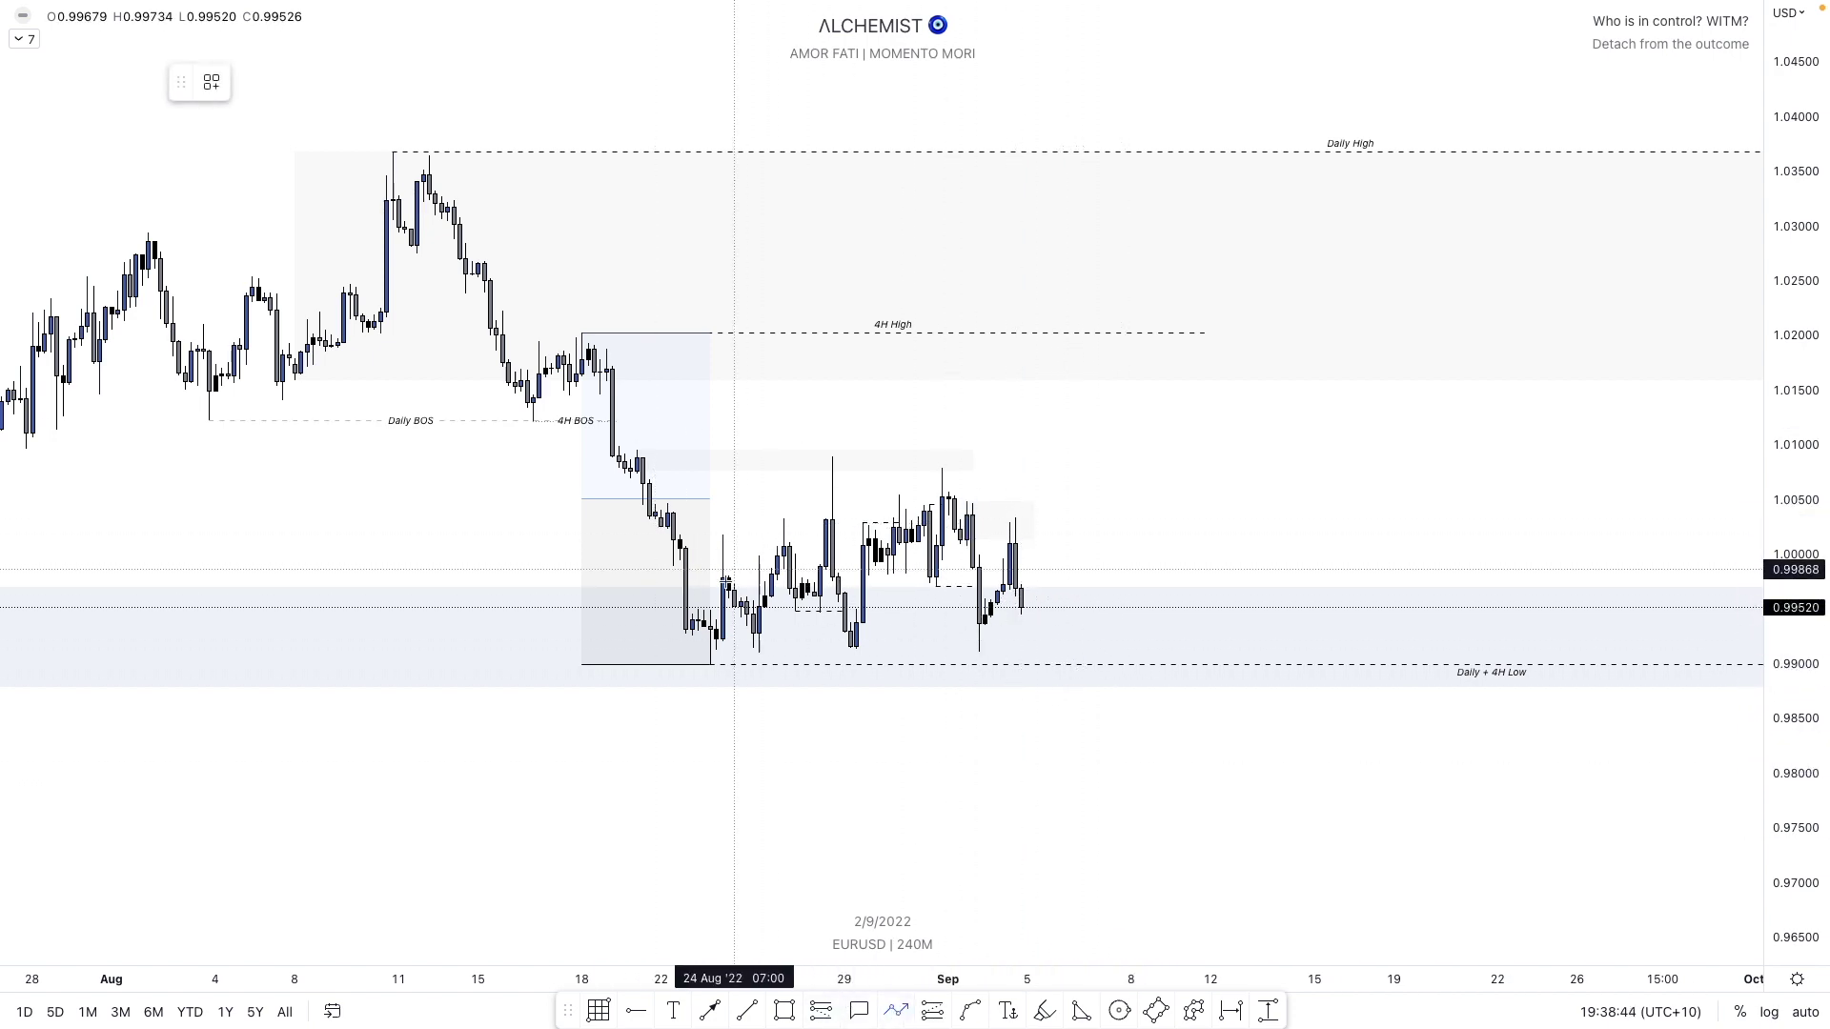
left_click(1034, 607)
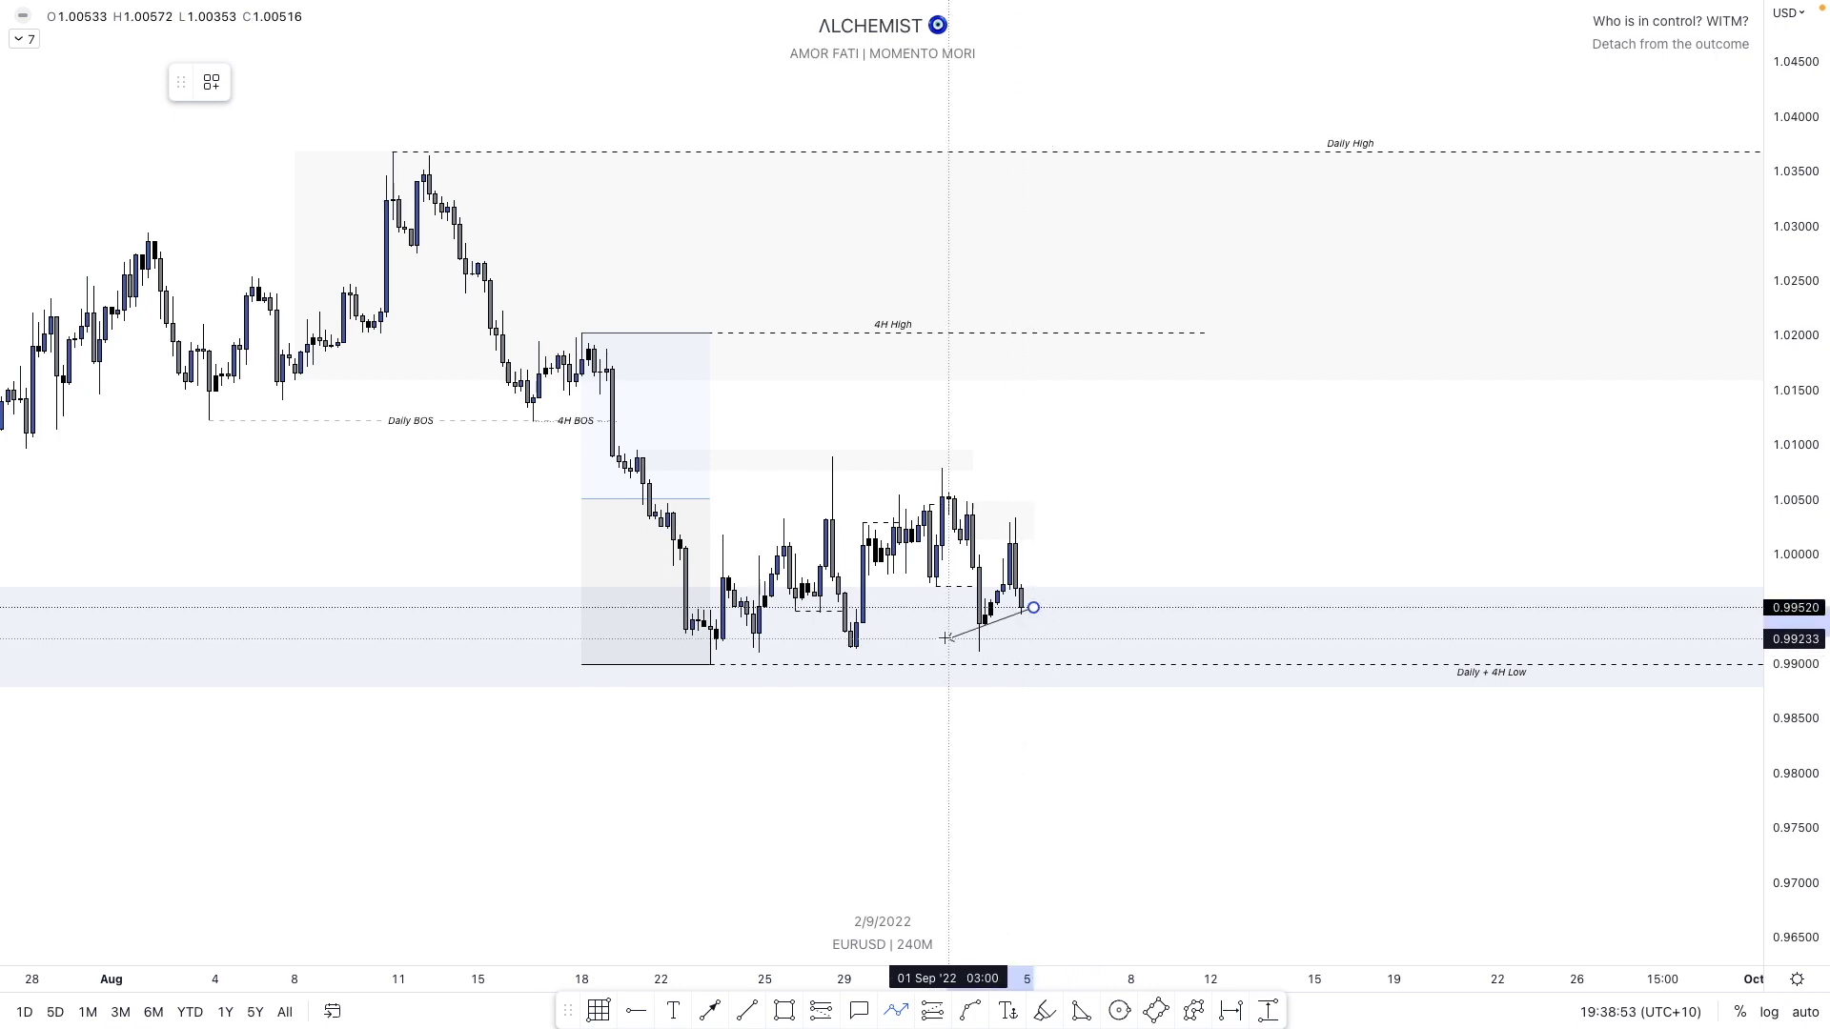
left_click(1040, 638)
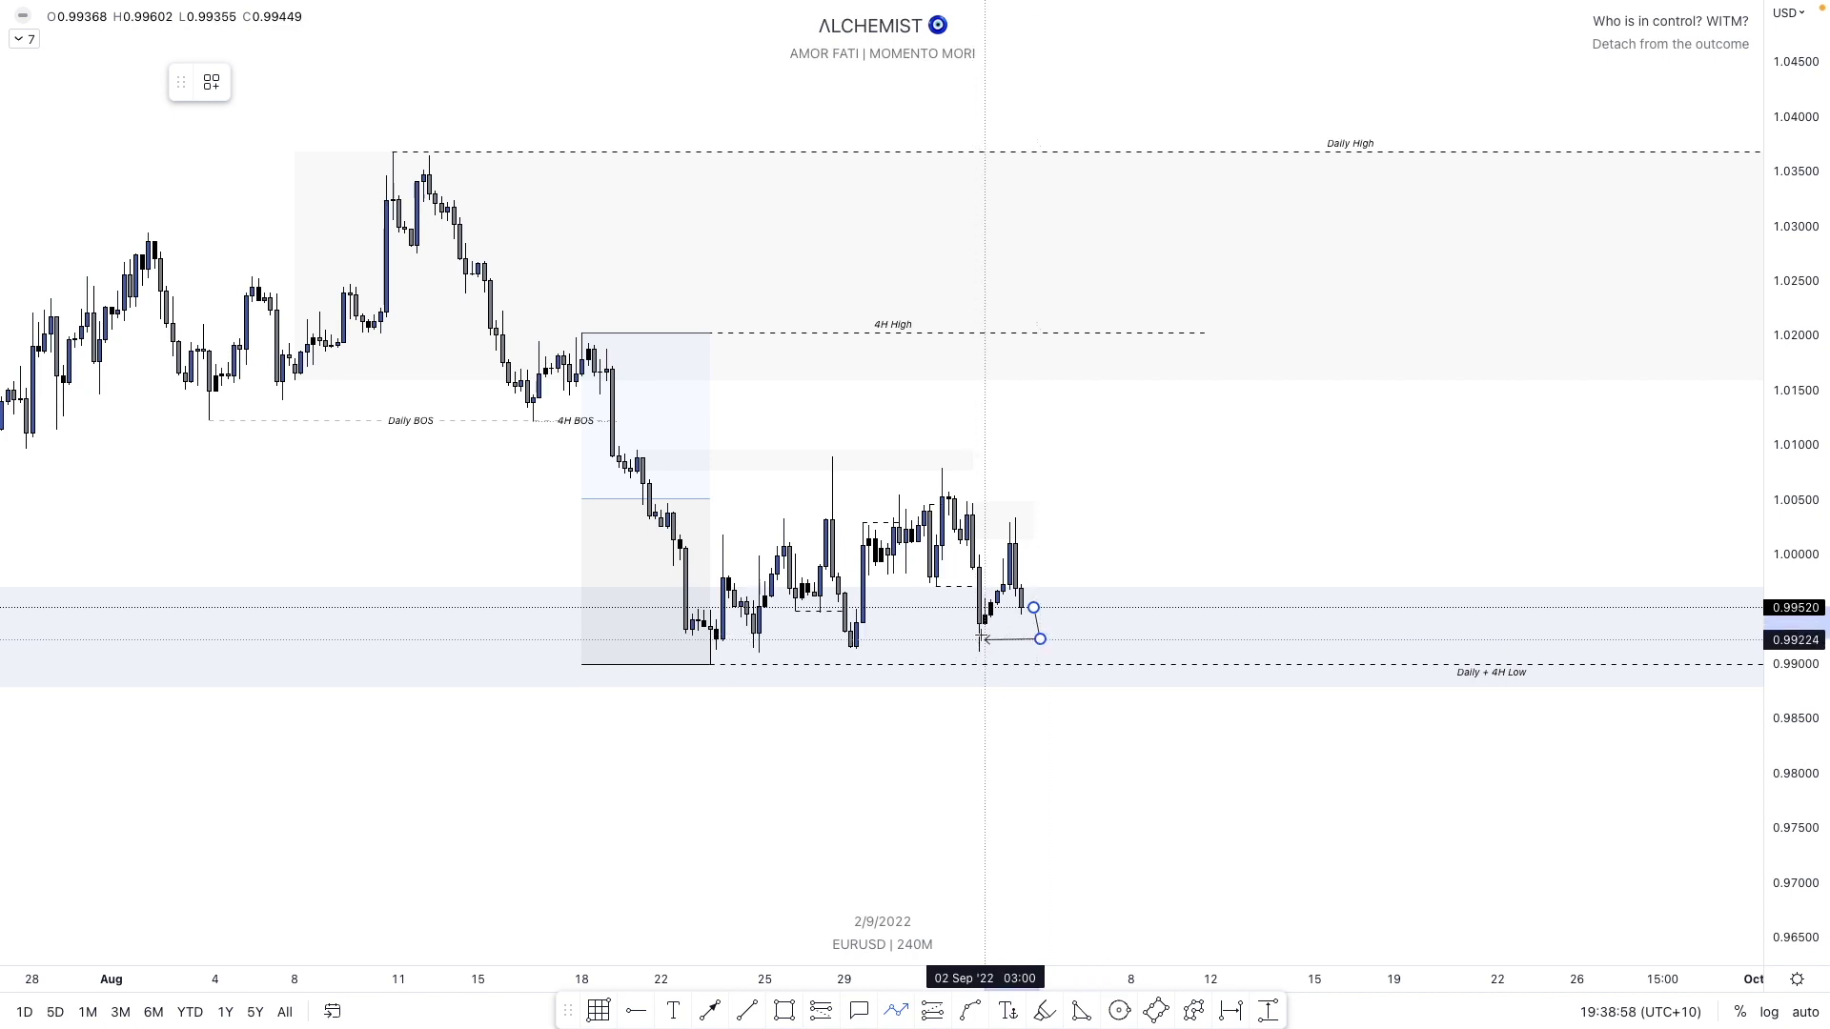
left_click(1058, 606)
left_click(1071, 625)
left_click(1076, 571)
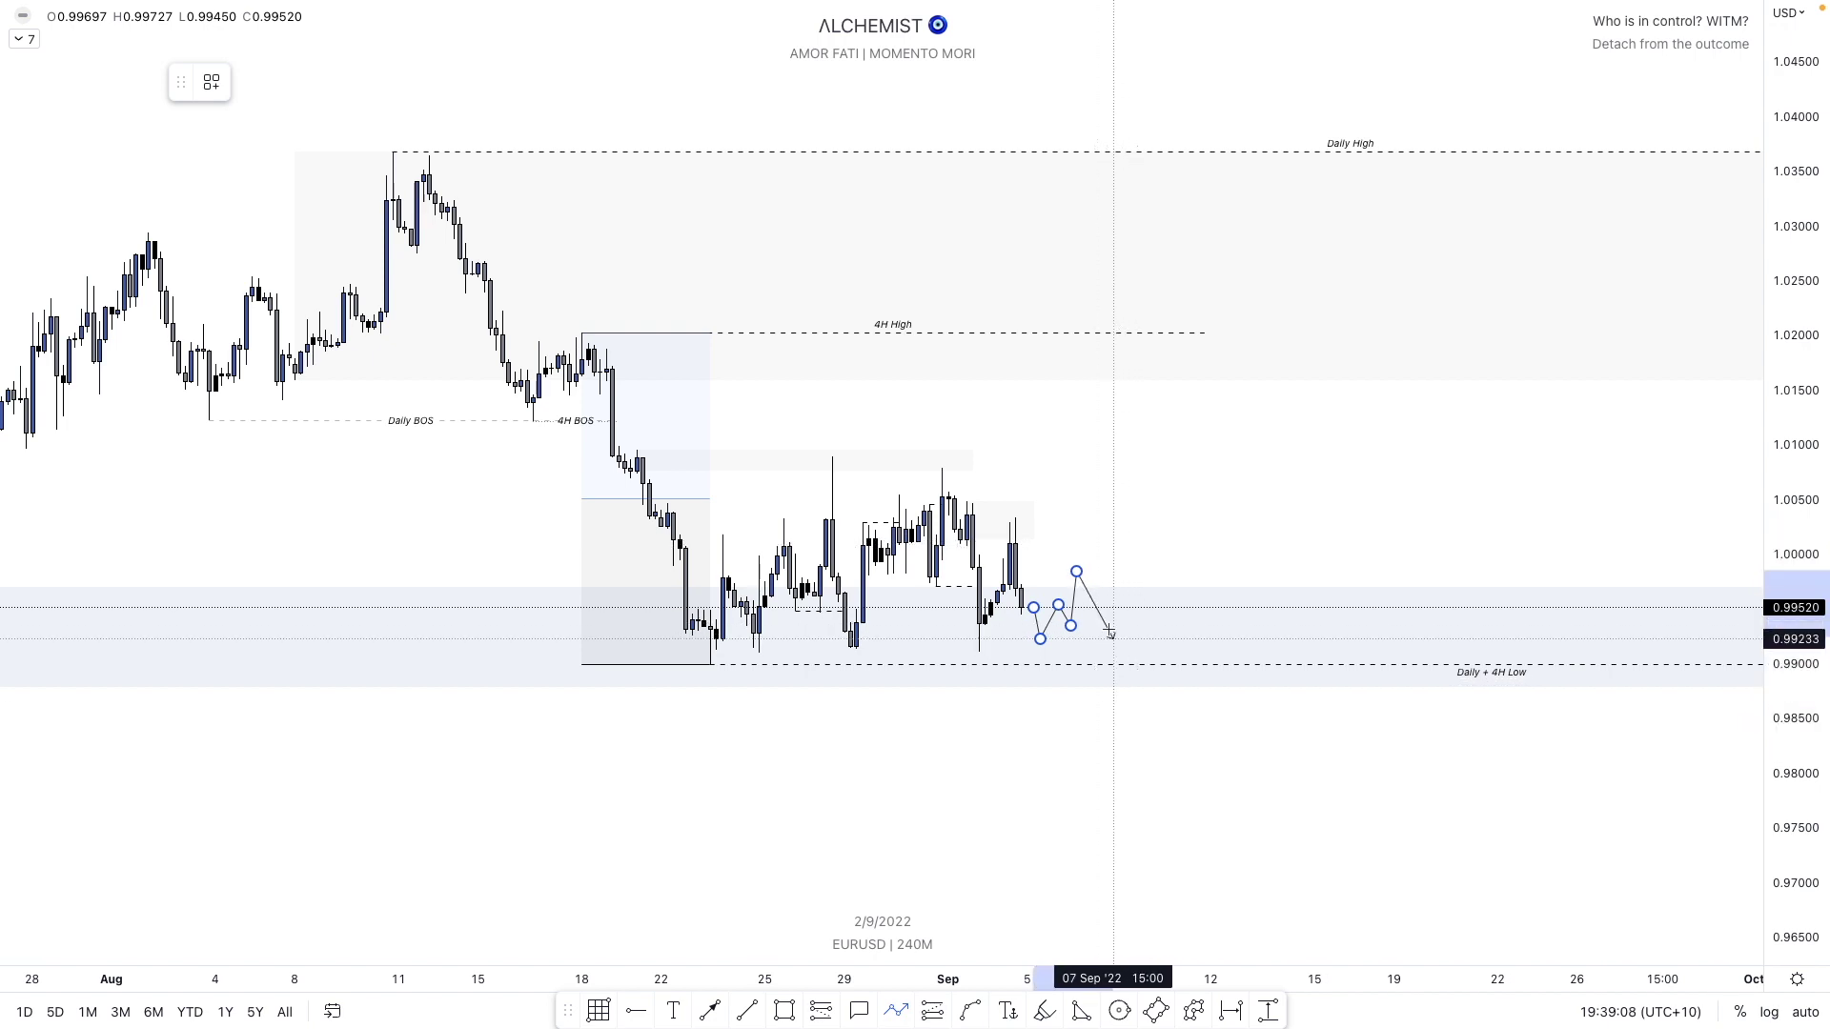
left_click(1120, 724)
left_click(1184, 784)
- Draw a second projected path from the first arrow's tip up to 0.99607 on 08 Sep '22 and down to 0.96838 on 13 Sep '22
left_click(897, 1009)
left_click(1114, 724)
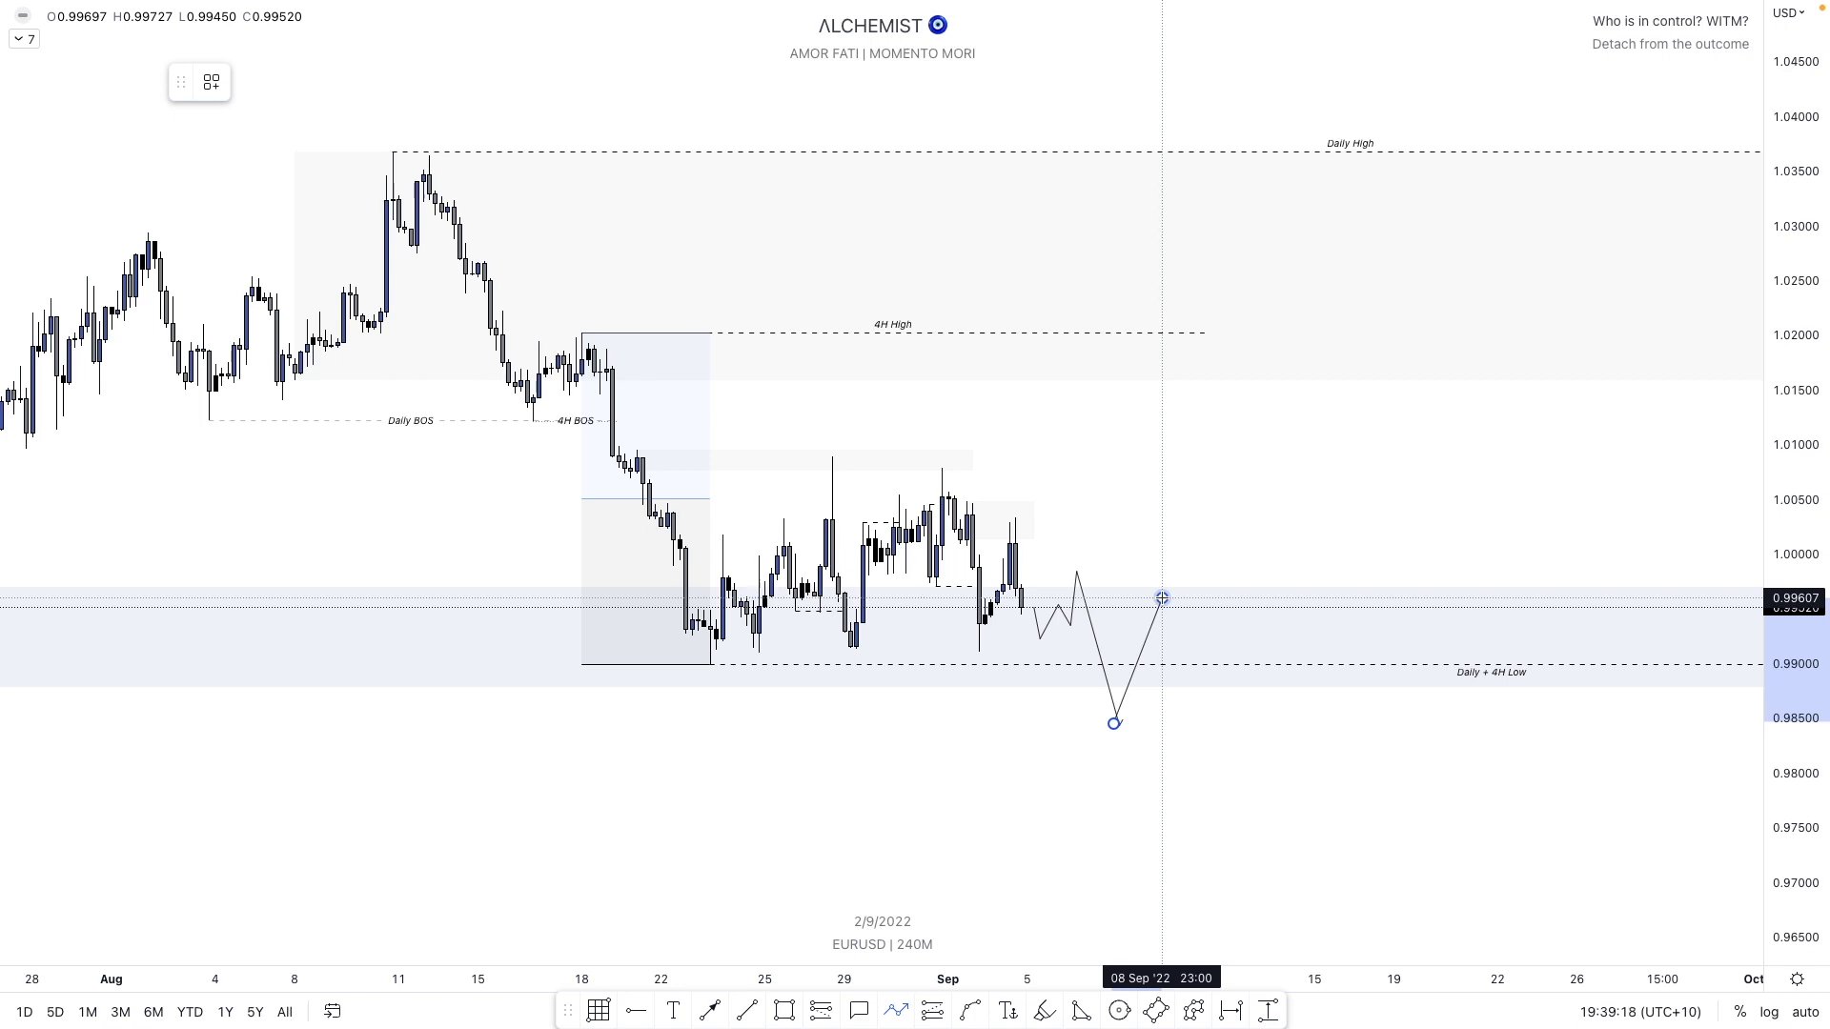
left_click(1162, 598)
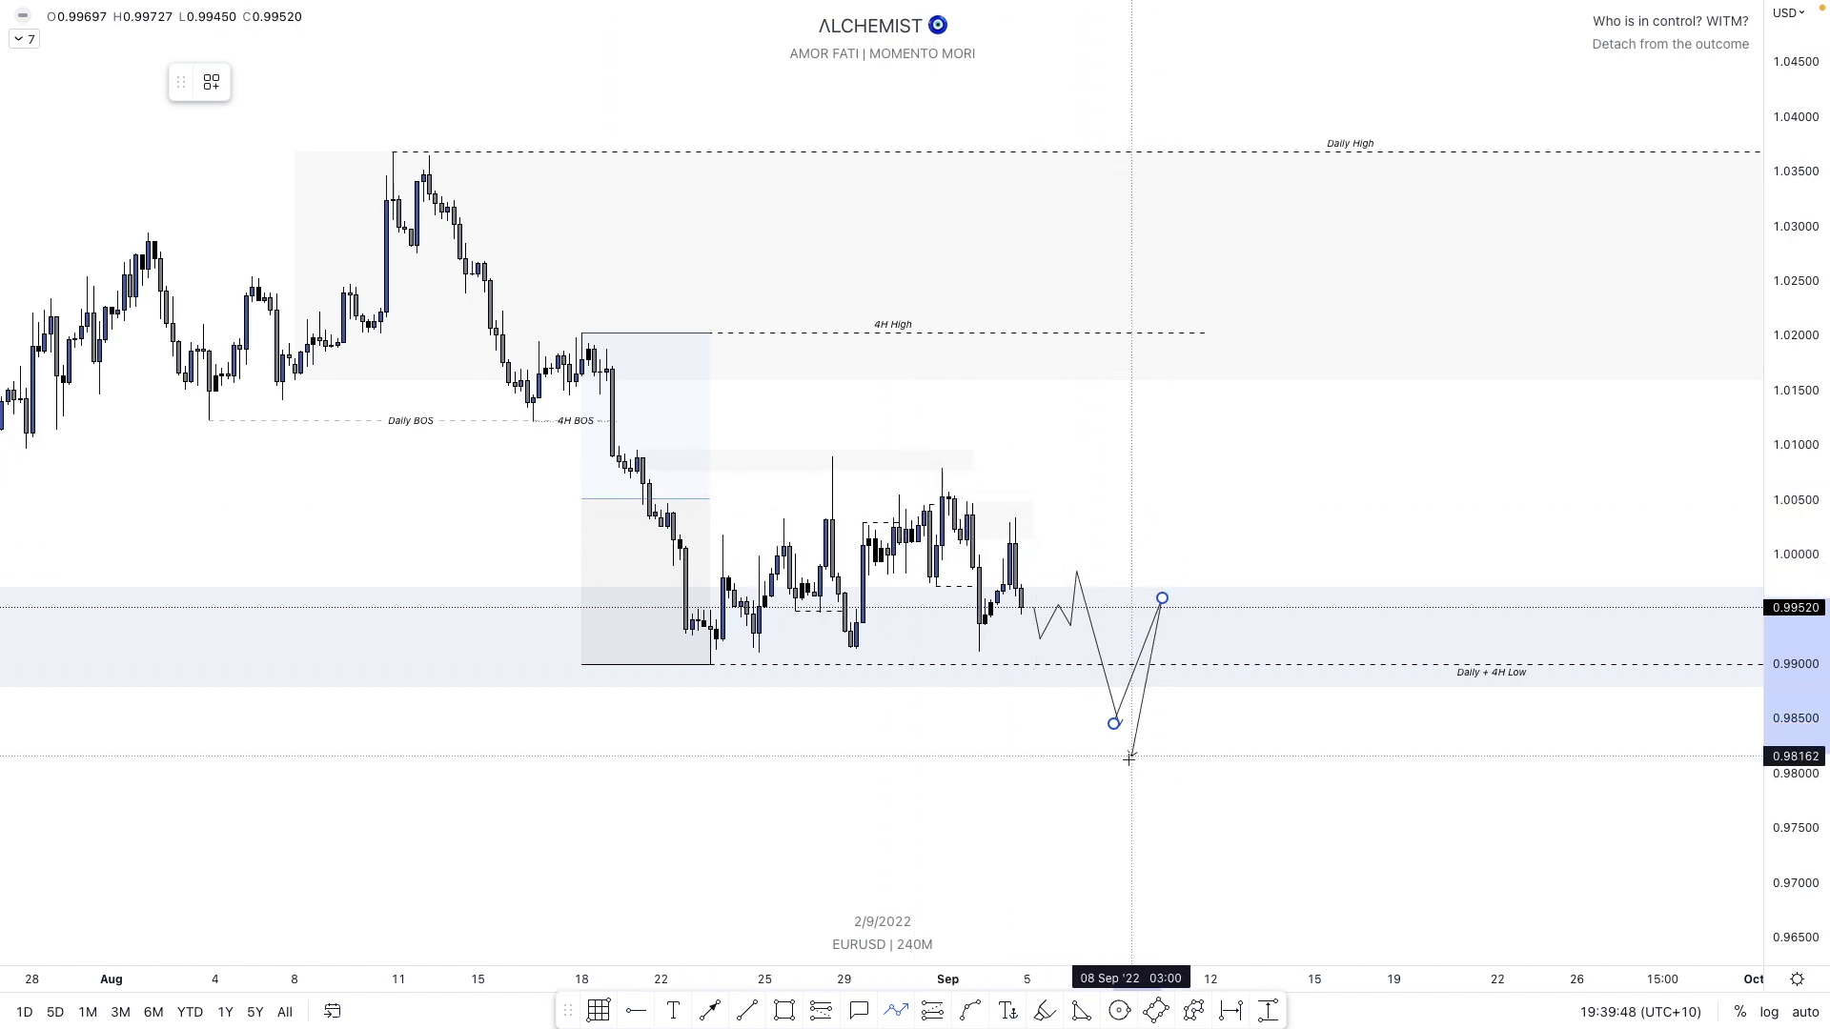
double_click(1247, 898)
left_click_drag(1098, 852, 977, 697)
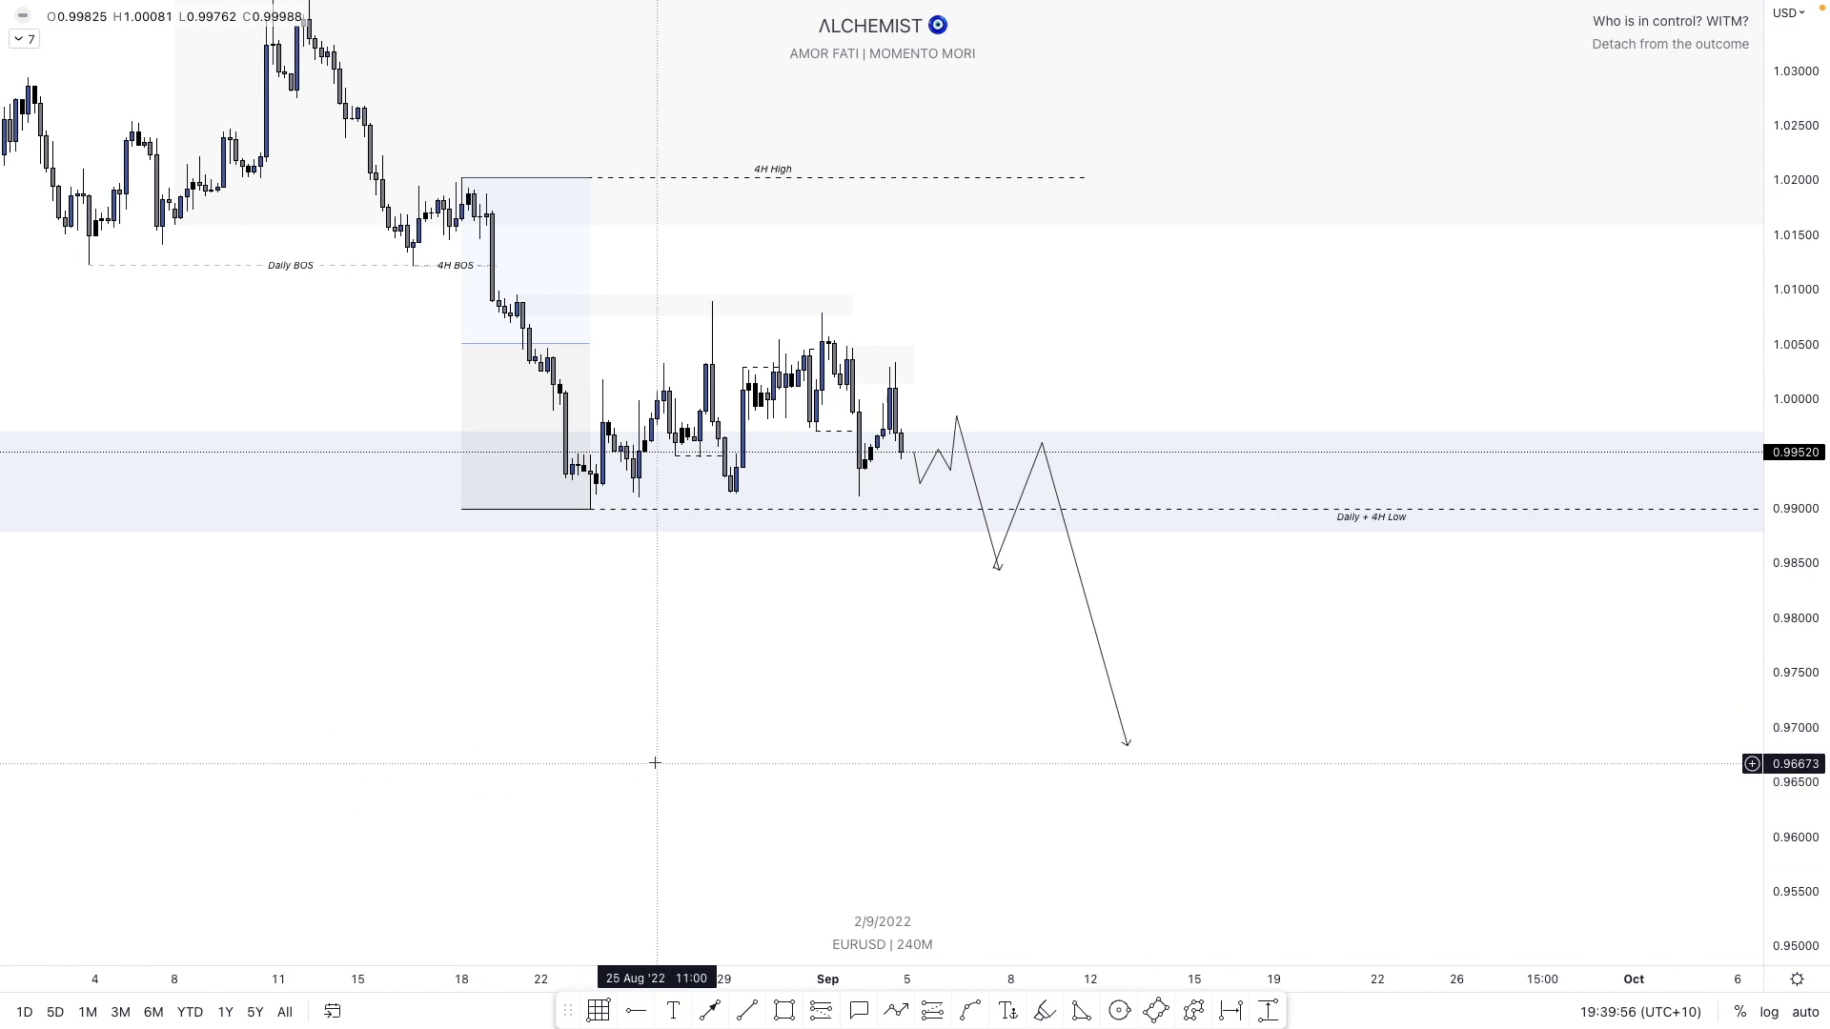
left_click_drag(722, 674, 719, 703)
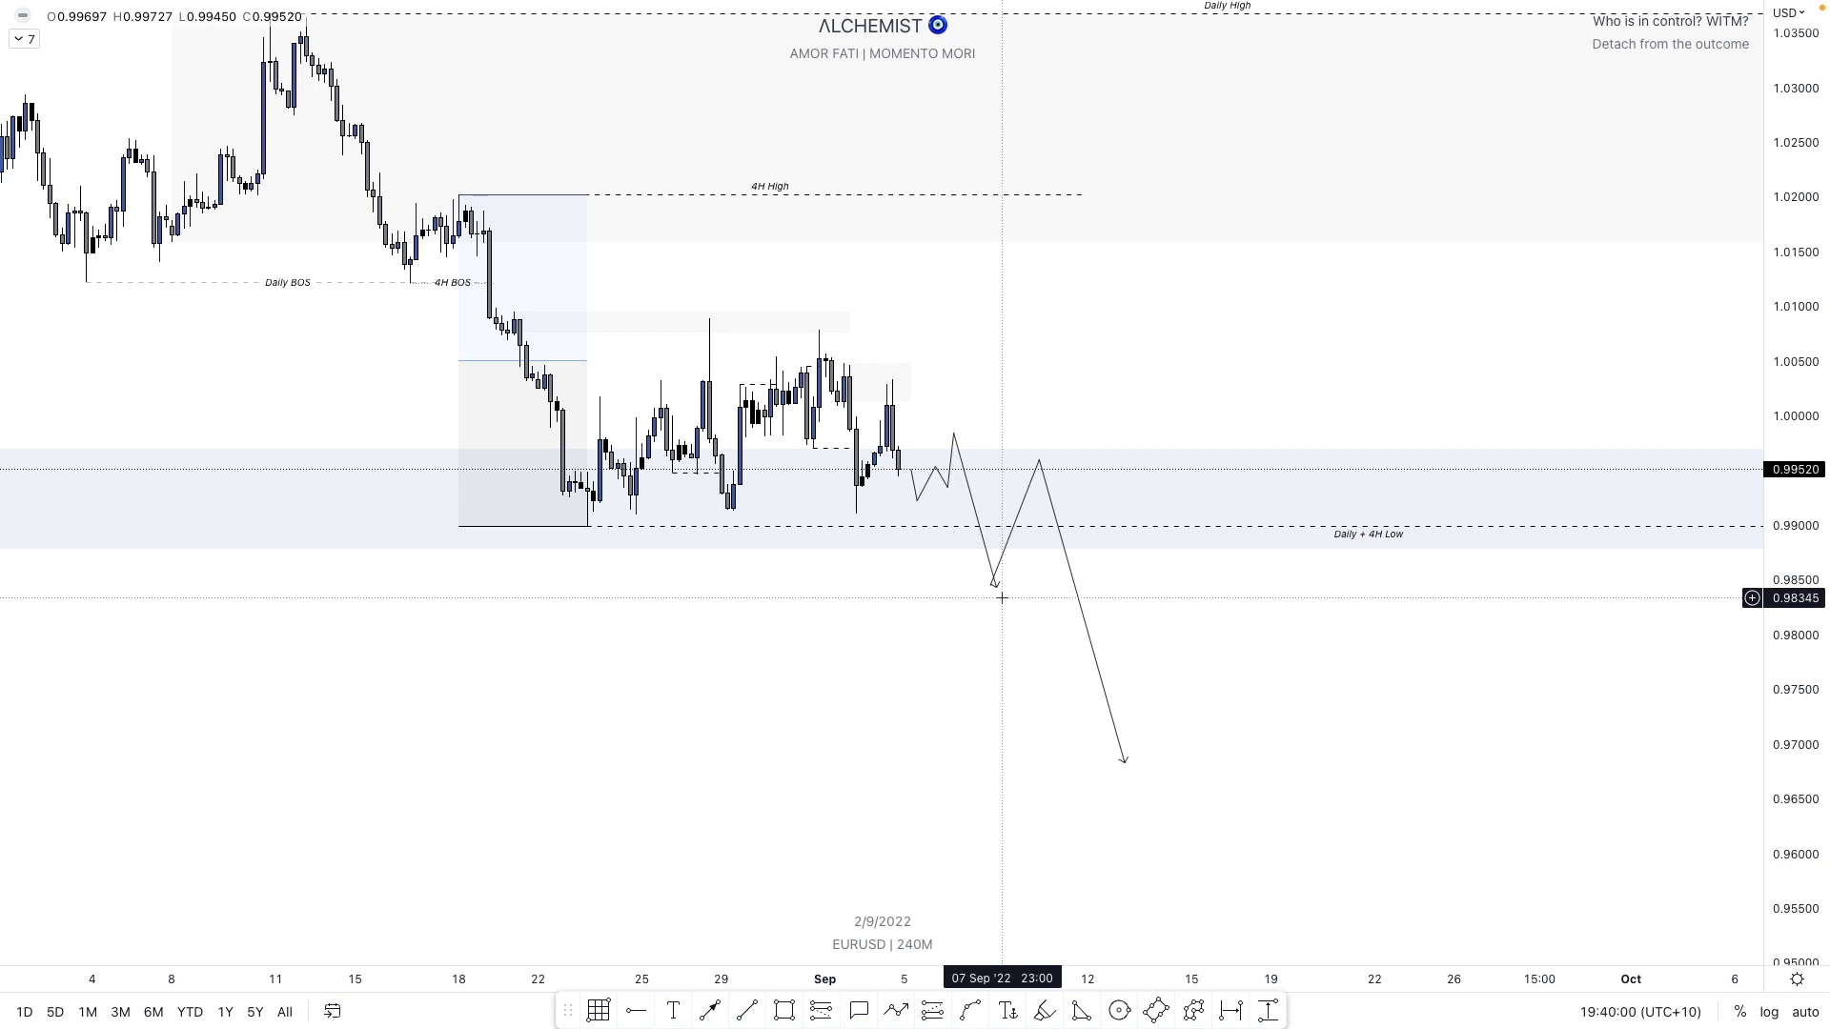
left_click_drag(969, 607, 980, 639)
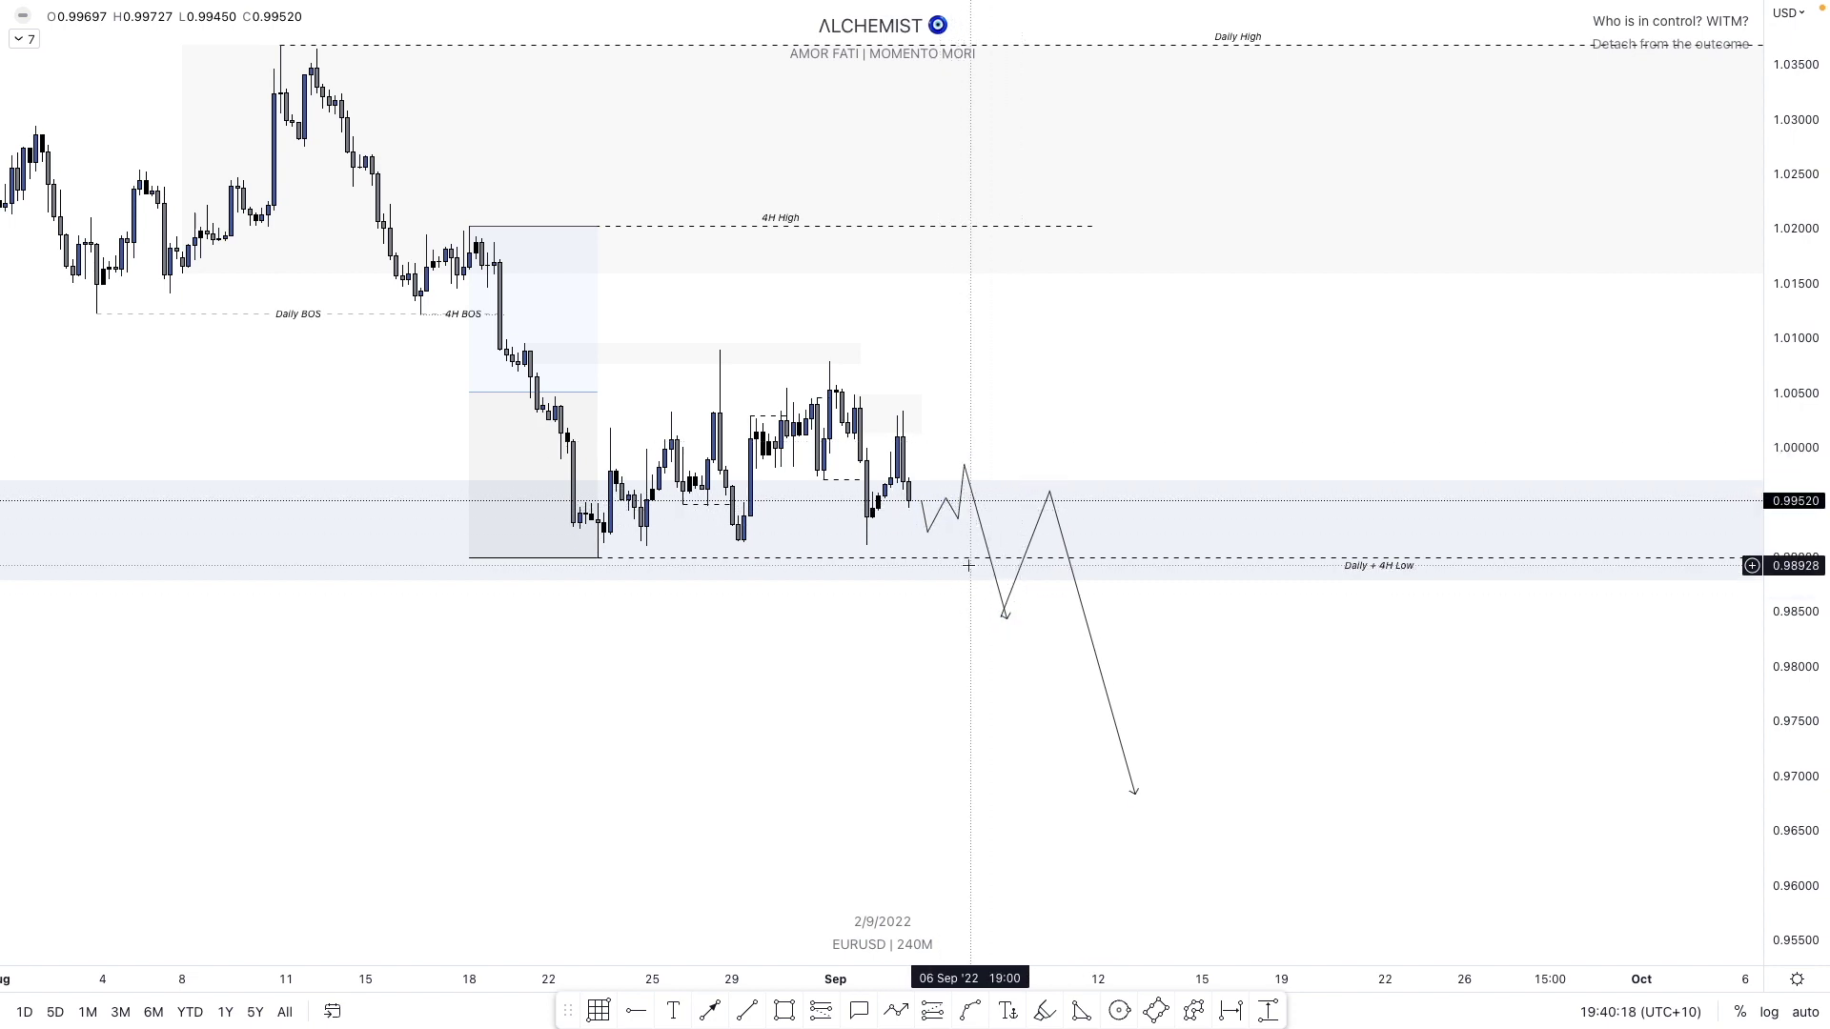
- Draw a trend line under the EURUSD lows from 0.98919 on 23 Aug '22 to 0.99120 on 06 Sep '22 and apply the LQ TBS template
left_click(742, 1014)
left_click(591, 566)
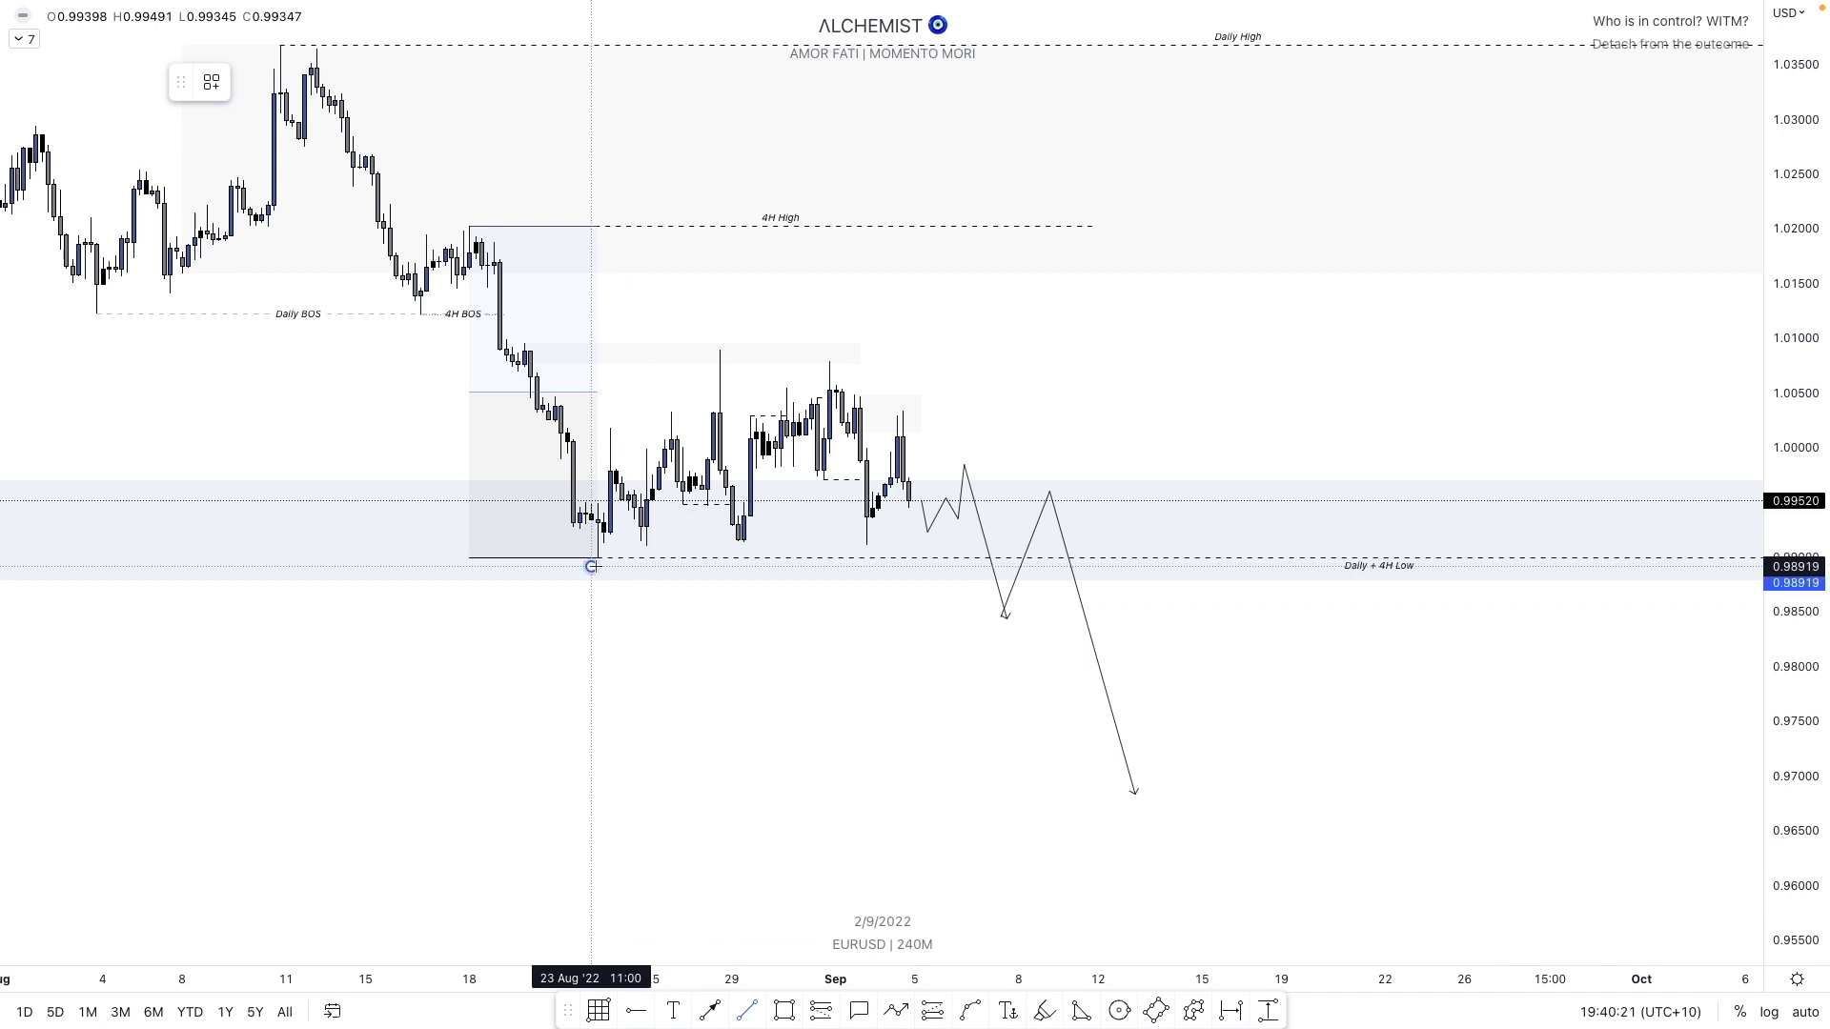
left_click(957, 546)
right_click(958, 547)
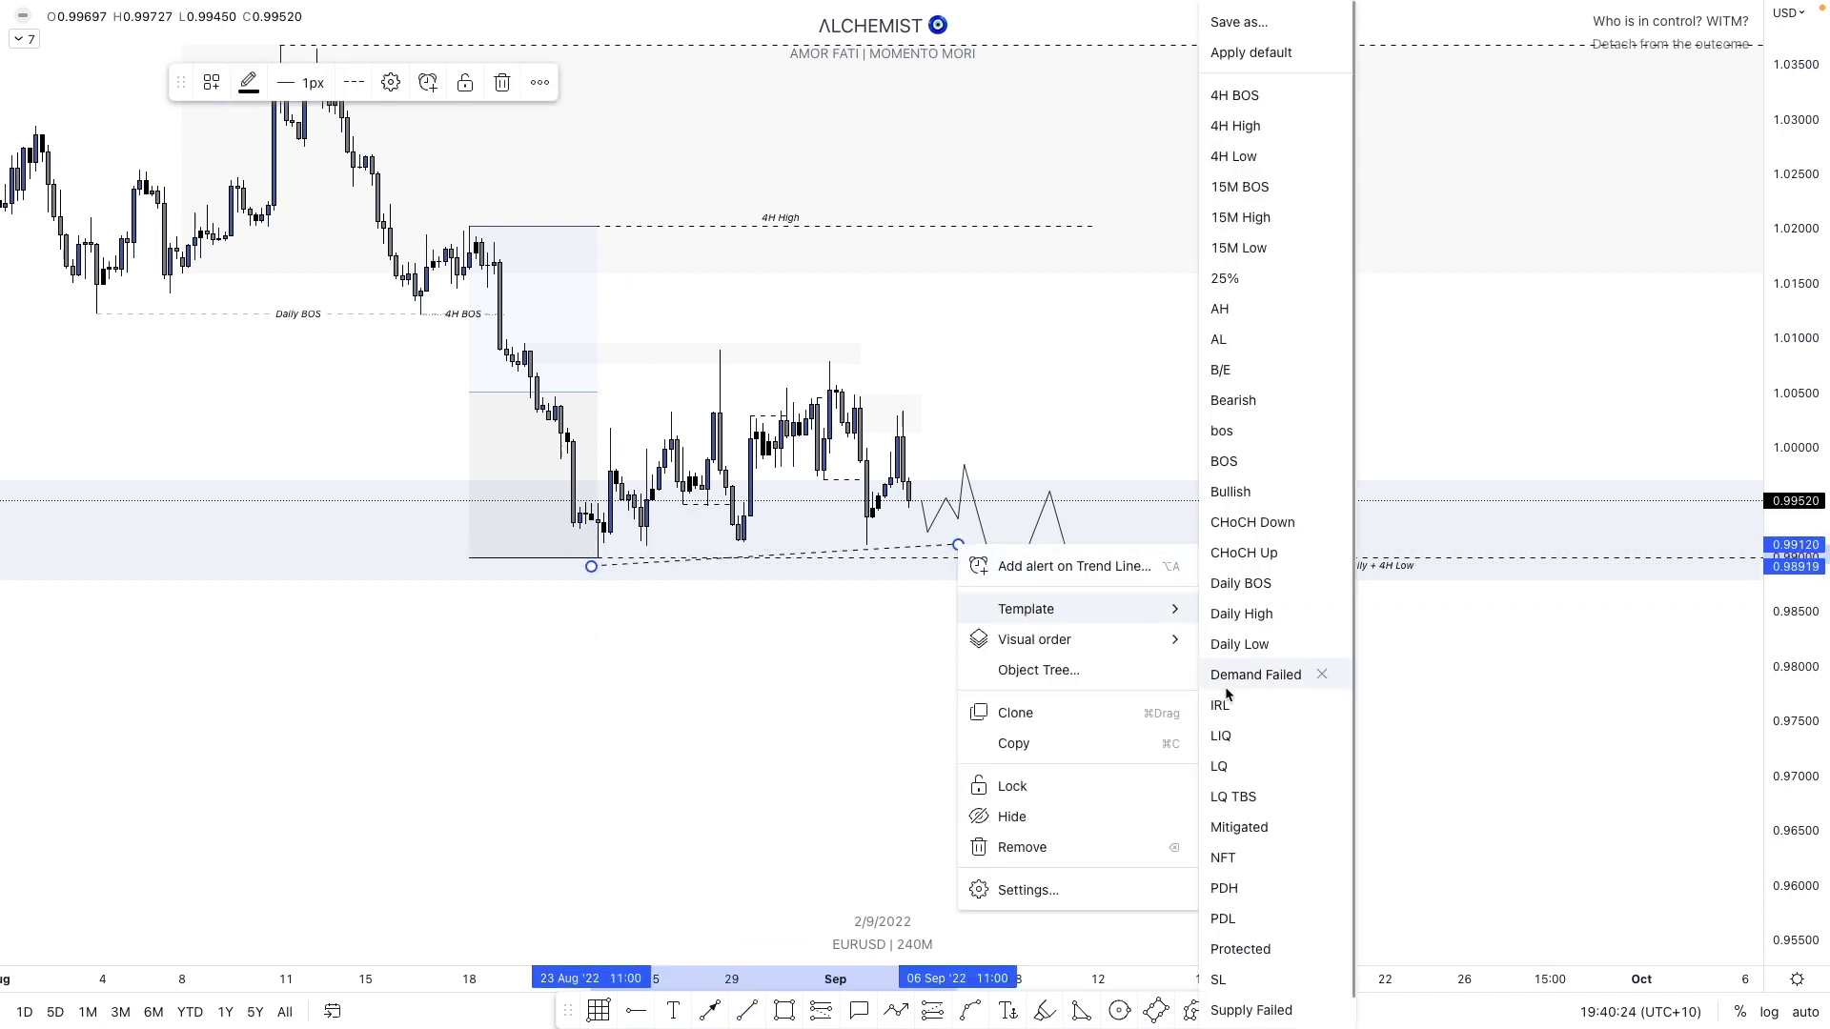
left_click(1253, 812)
left_click(999, 596)
key("Delete")
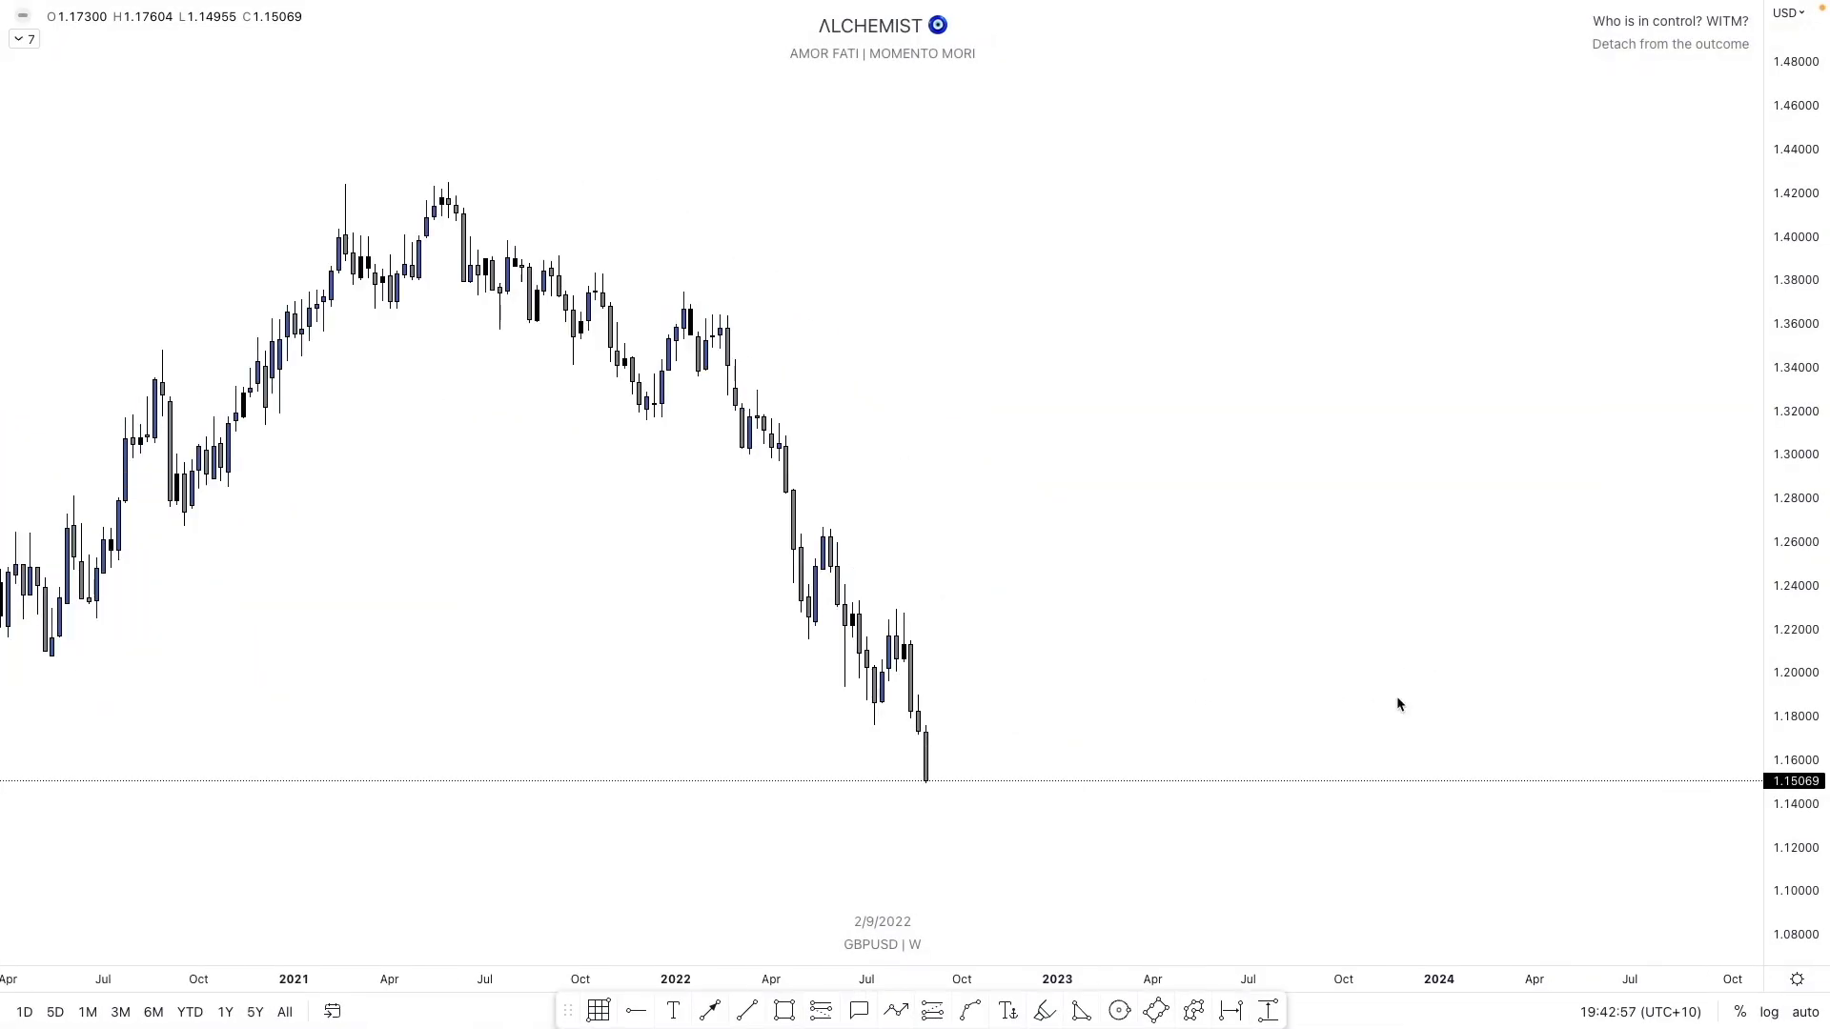
- Draw a rectangle on the GBPUSD weekly chart from 23 Mar '20 to 05 Sep '22 between about 1.1670 and 1.1446 with the Demand template
scroll(1192, 667, "left", 5)
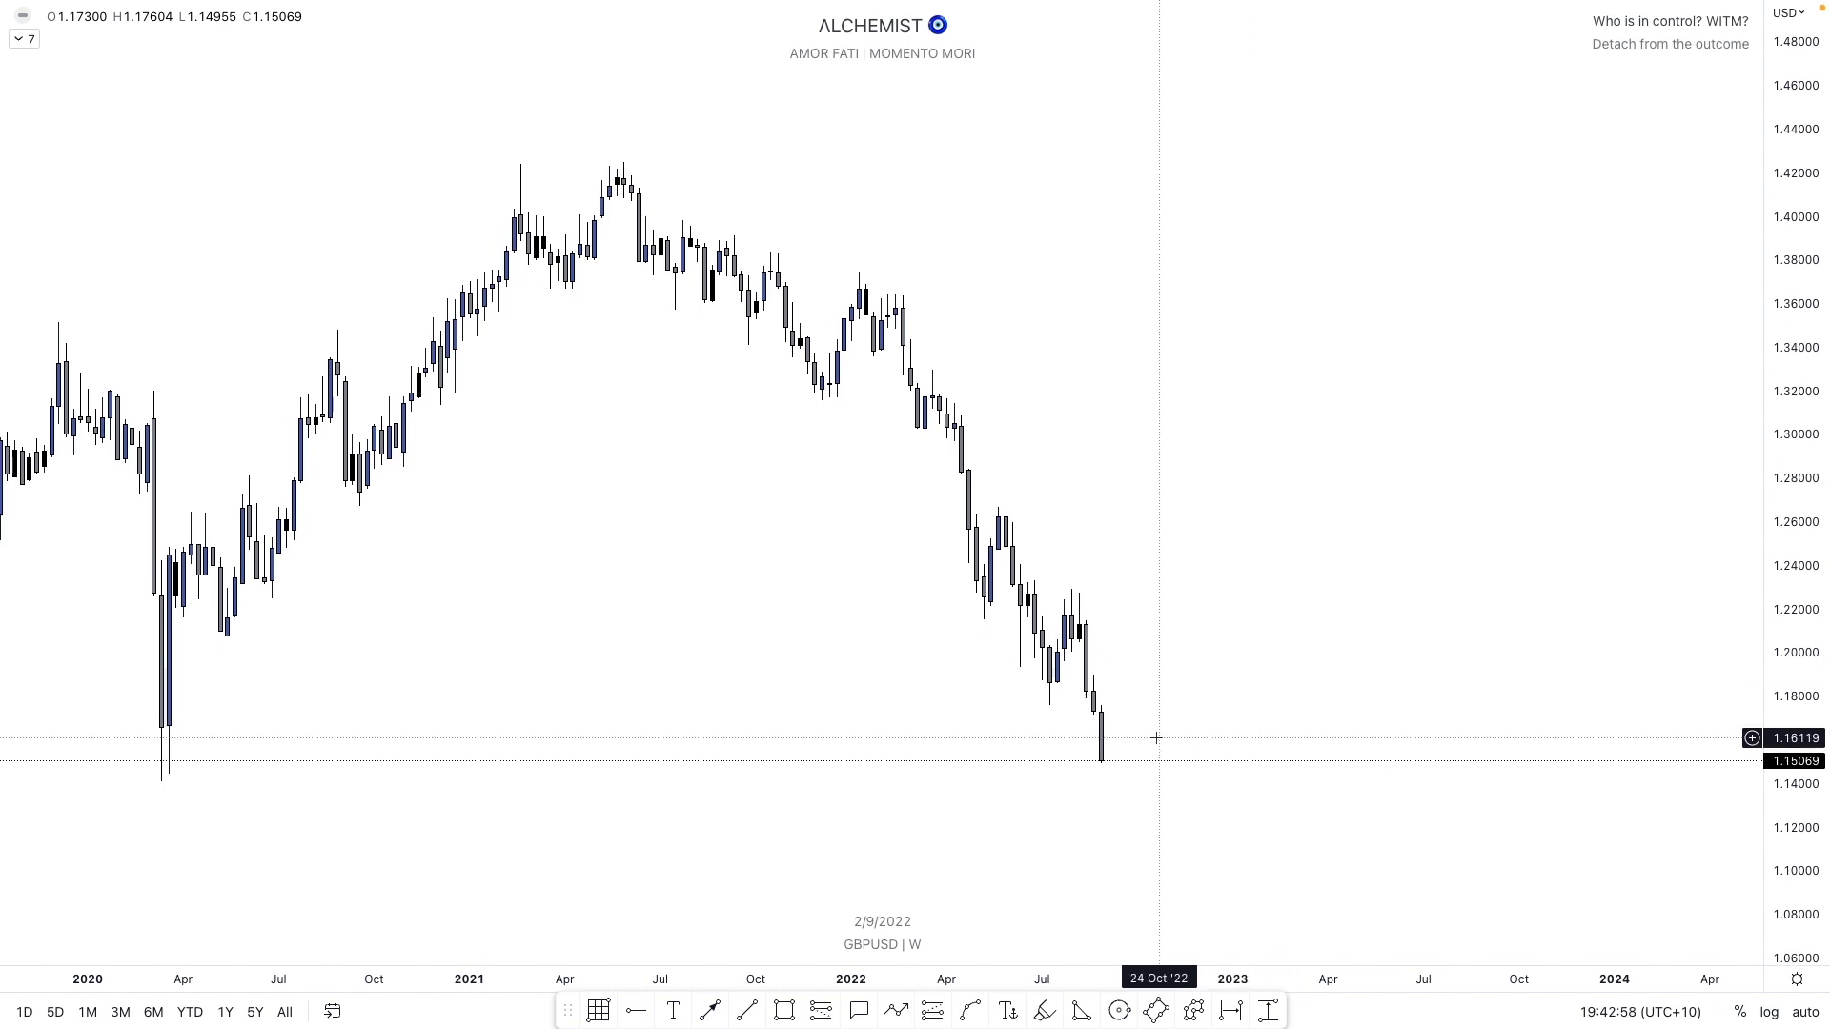
left_click(790, 1003)
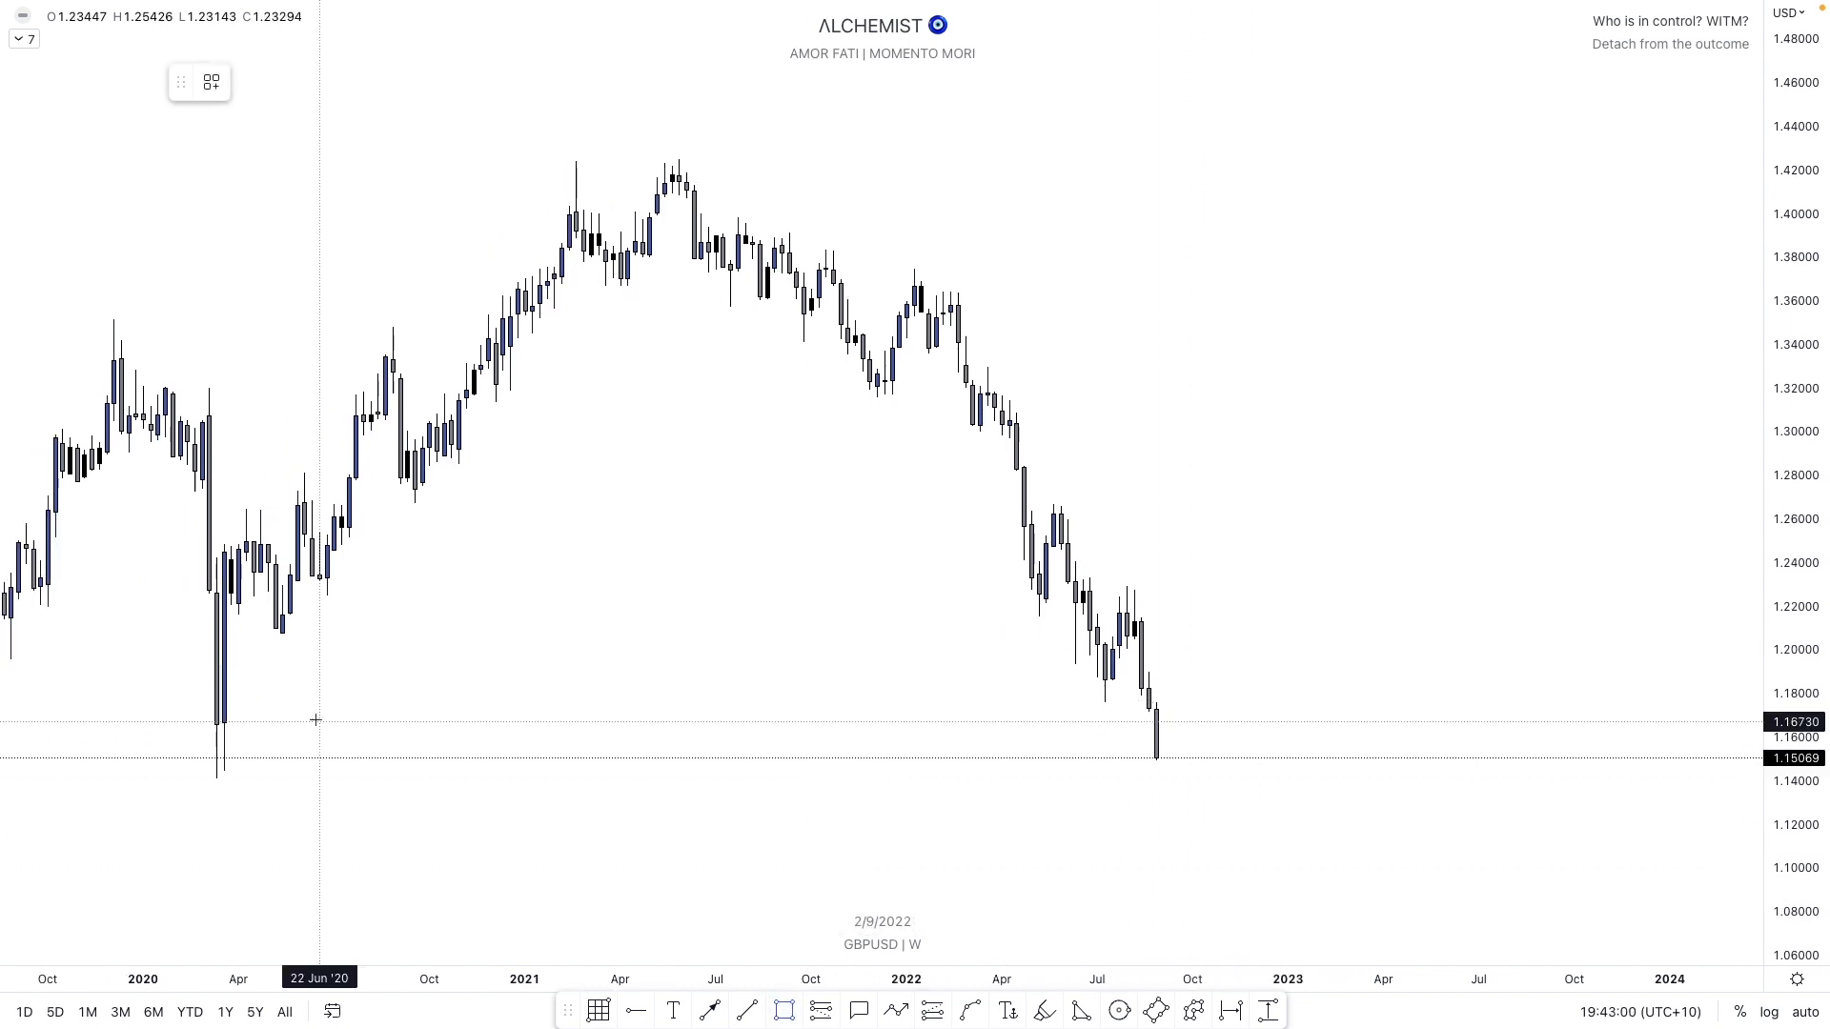
left_click(224, 722)
left_click(224, 771)
left_click_drag(224, 746, 1040, 808)
right_click(1161, 774)
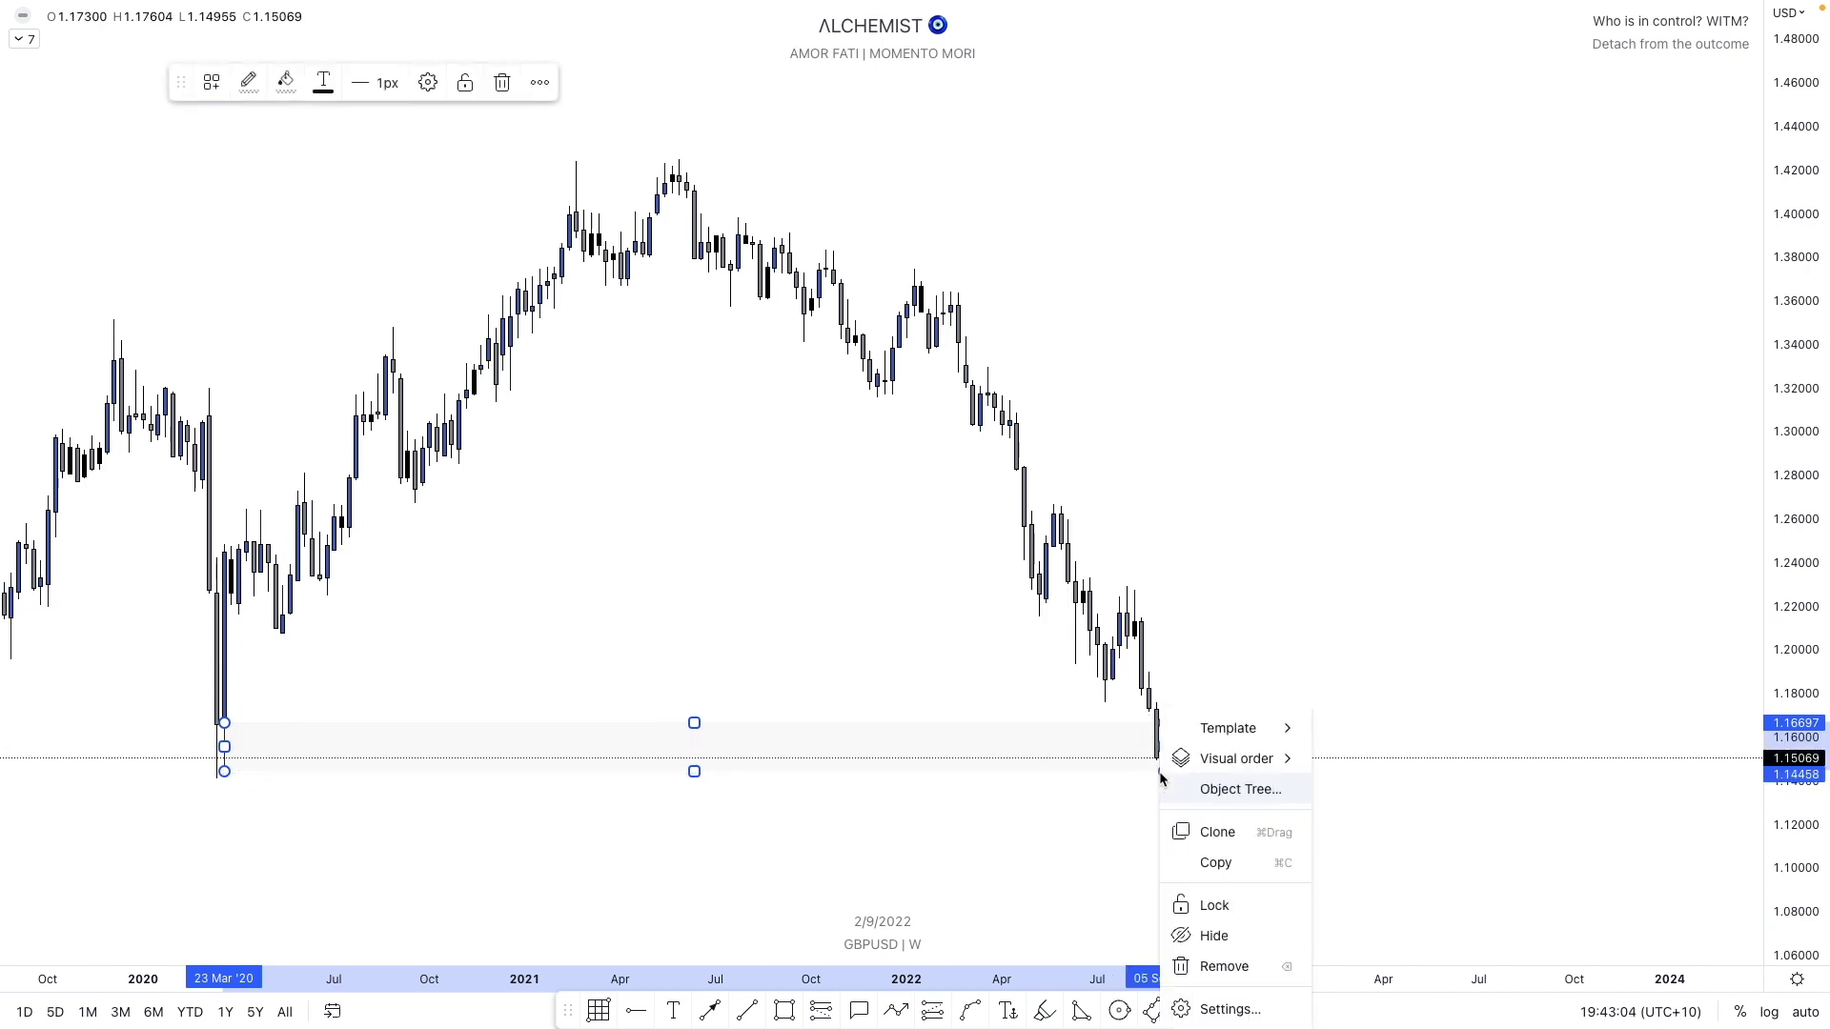
left_click(1376, 822)
left_click(1373, 818)
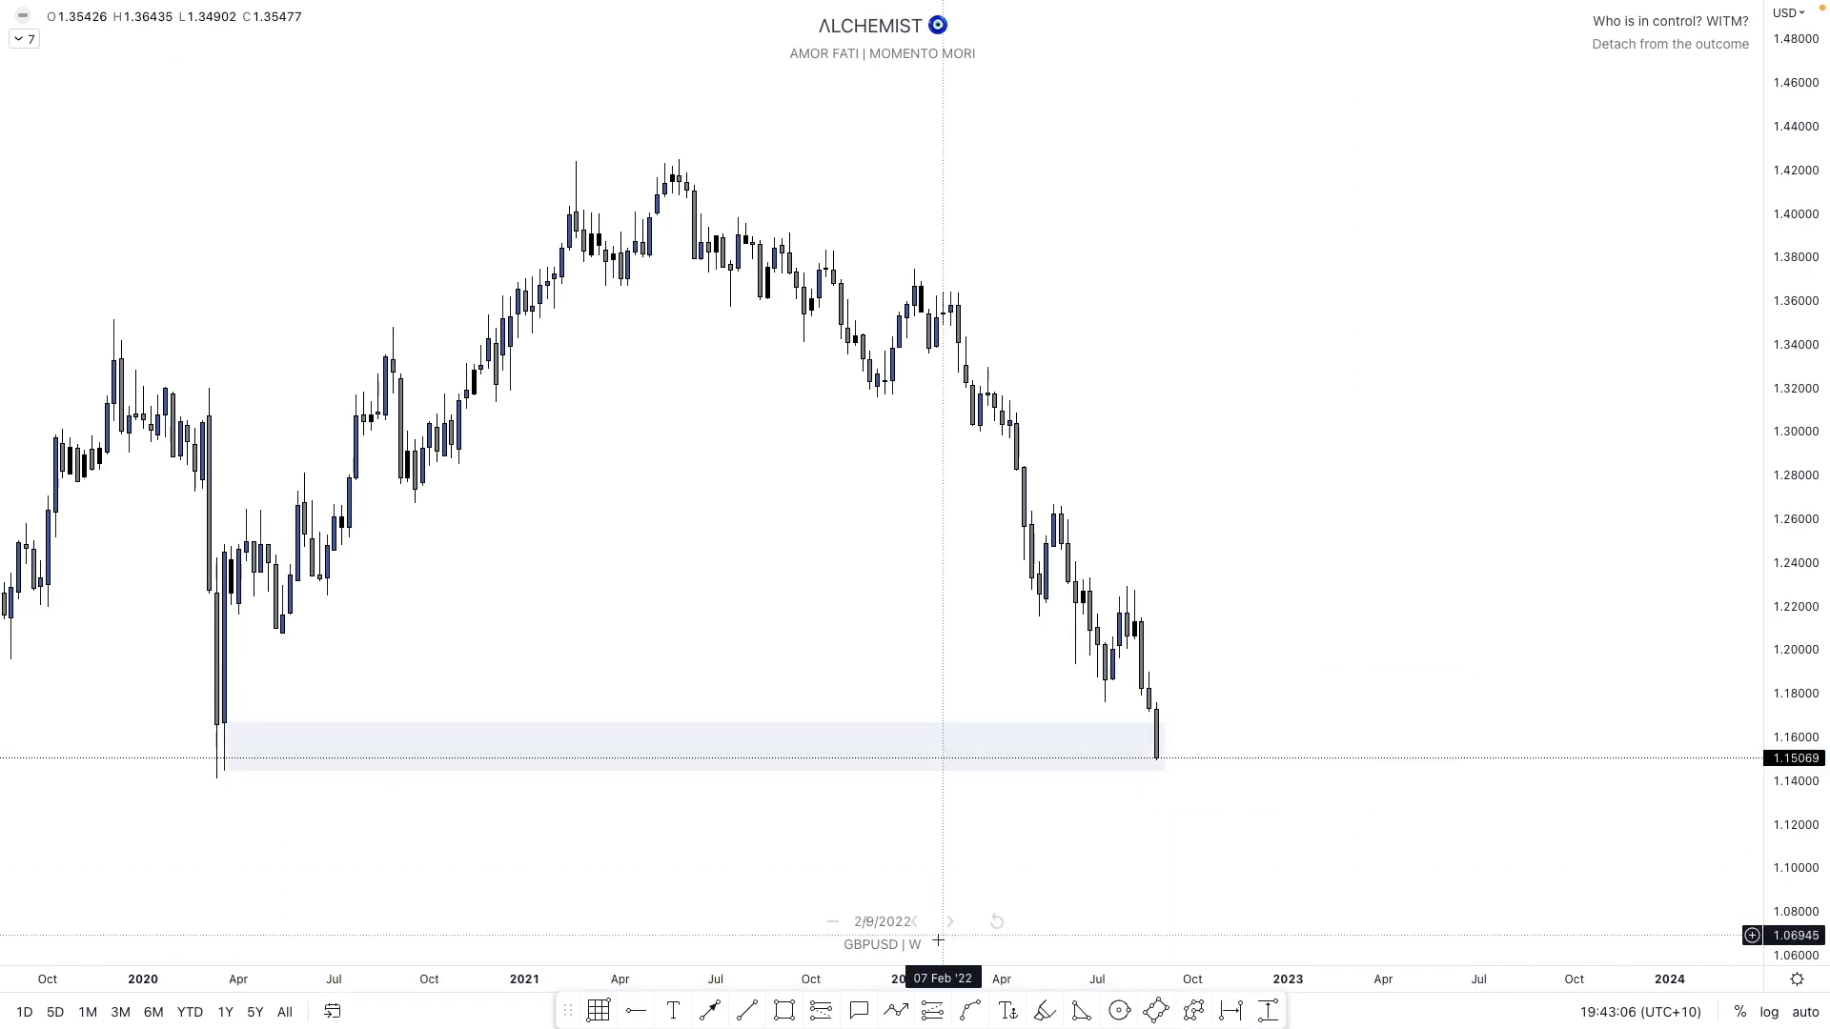
- Draw a rectangle from 08 Aug '22 to 27 Mar '23 between 1.22766 and 1.20473 and apply the Supply template
left_click(1130, 640)
left_click(1133, 591)
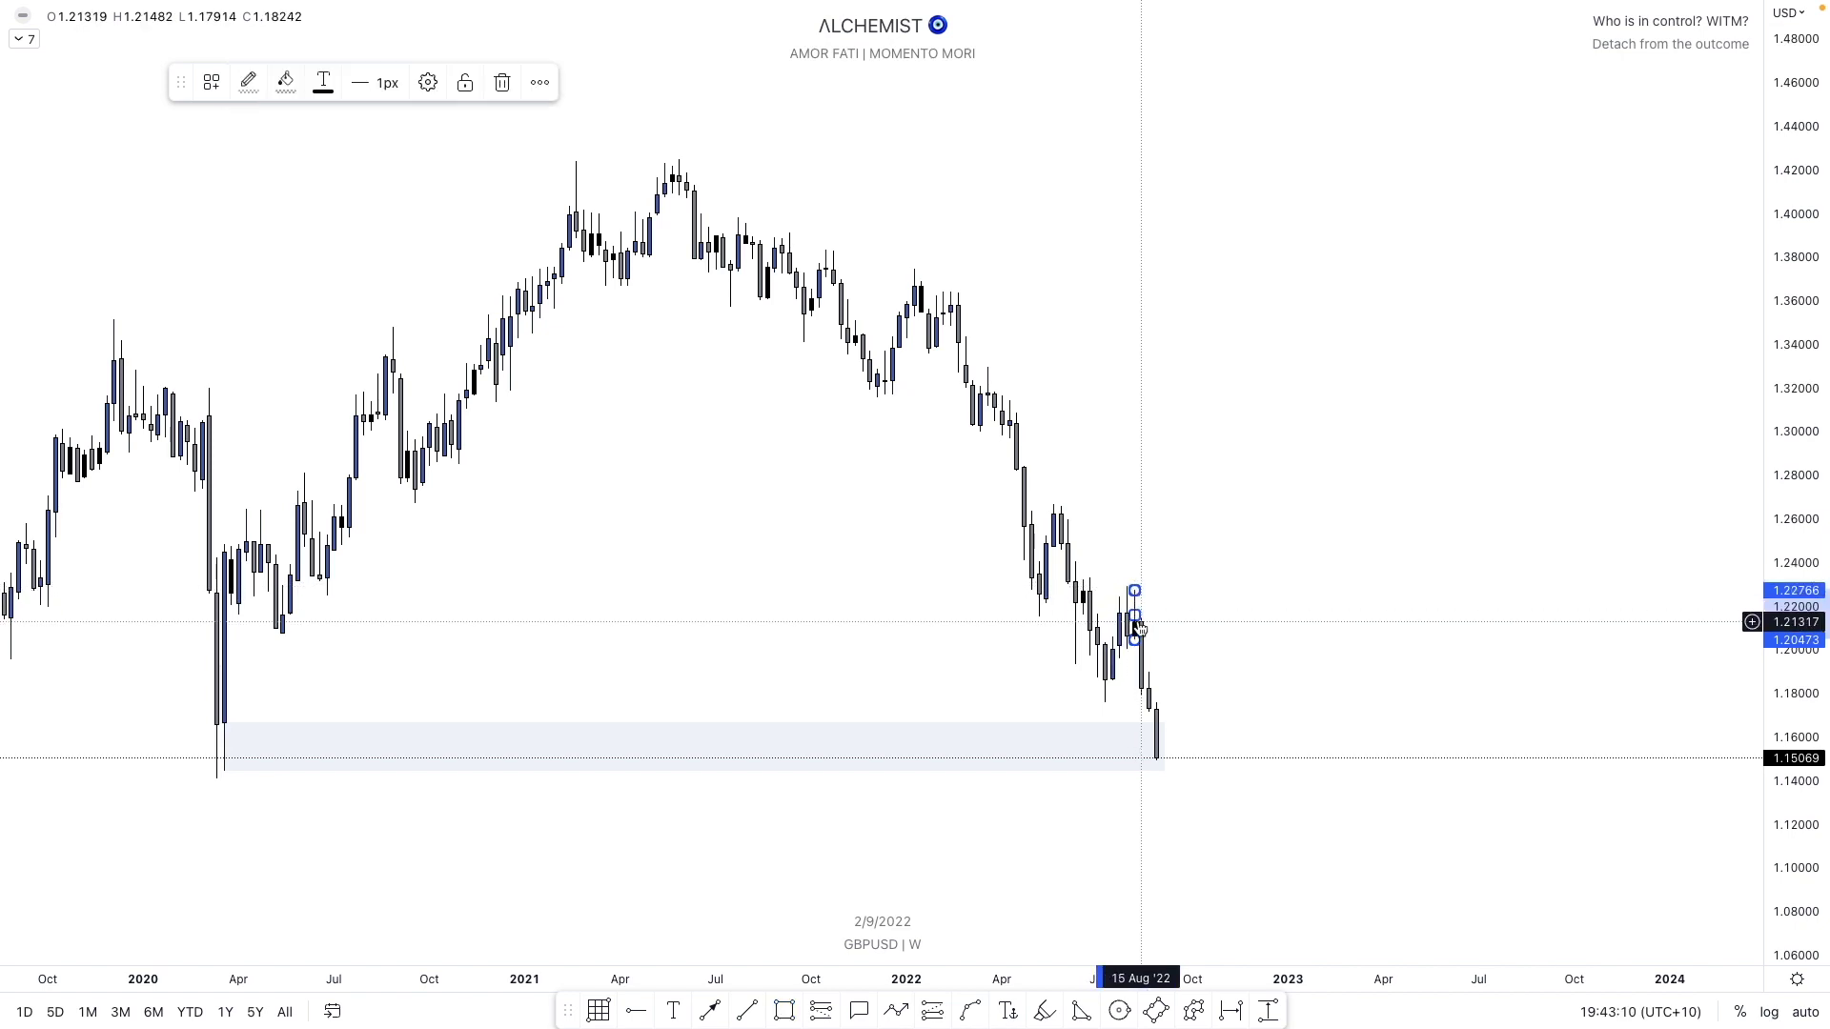
left_click_drag(1136, 615, 1377, 615)
right_click(1408, 632)
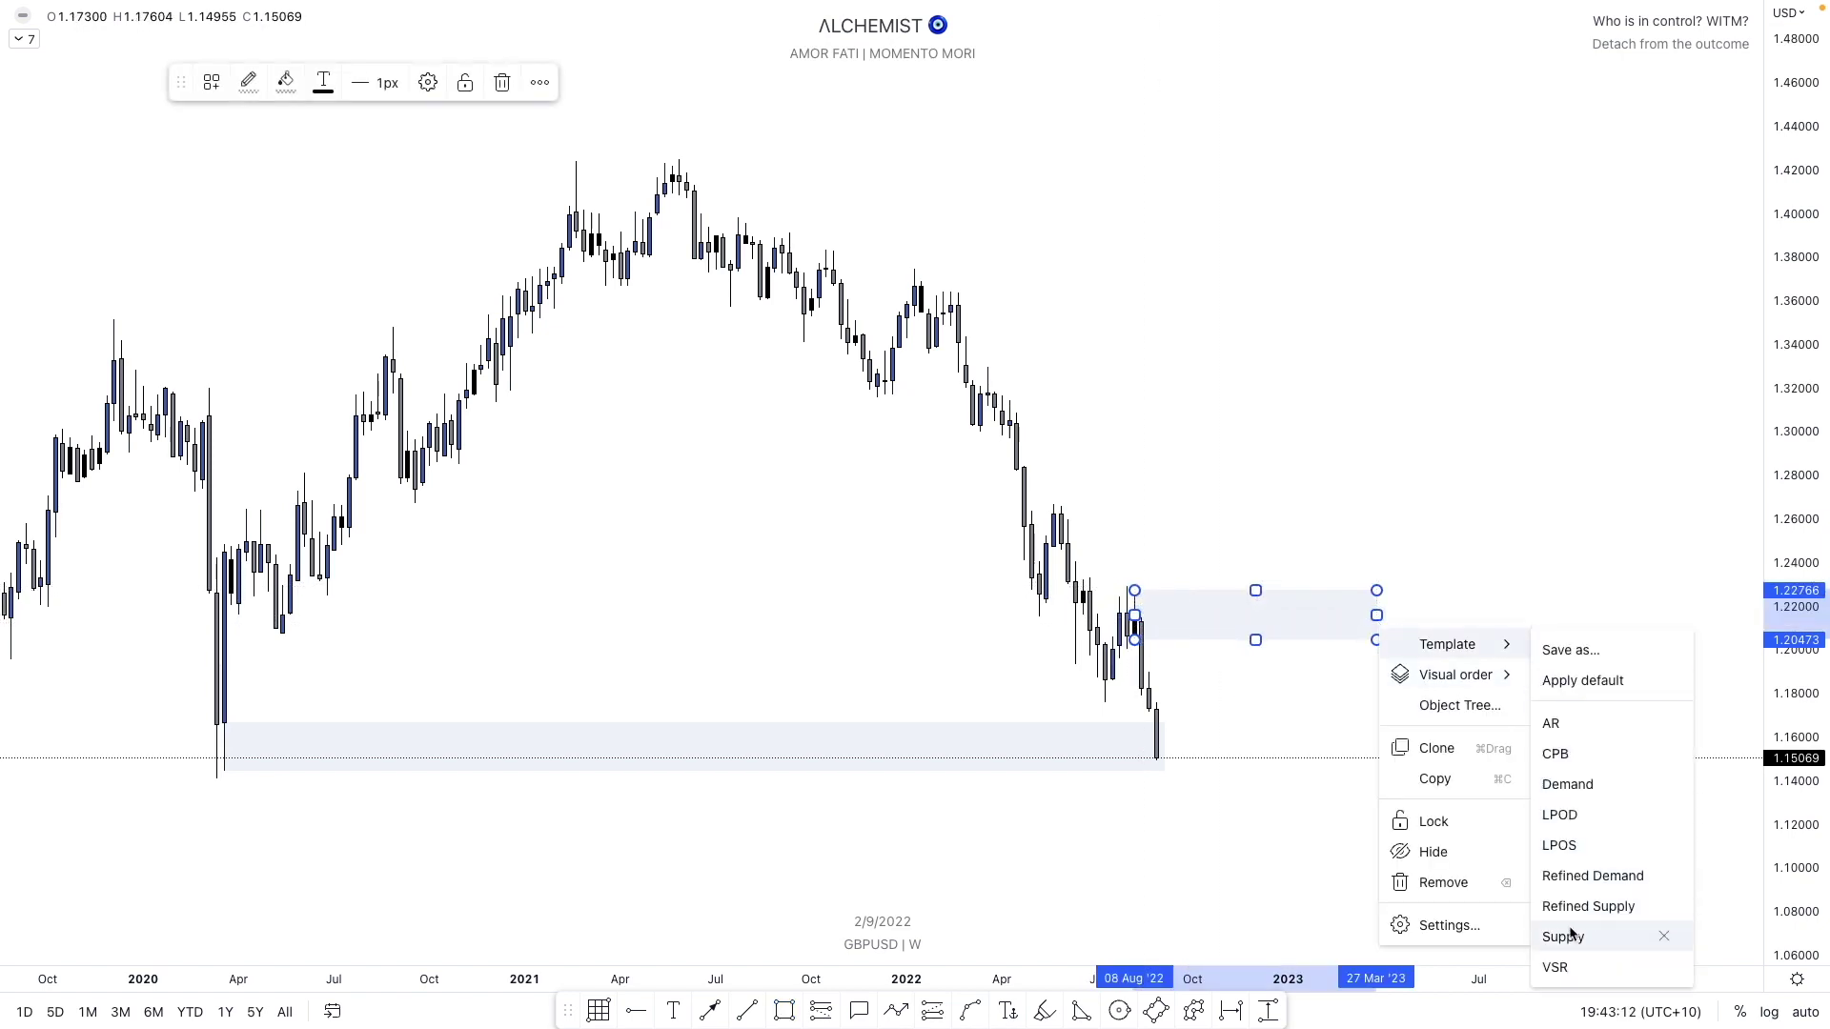
left_click(1563, 937)
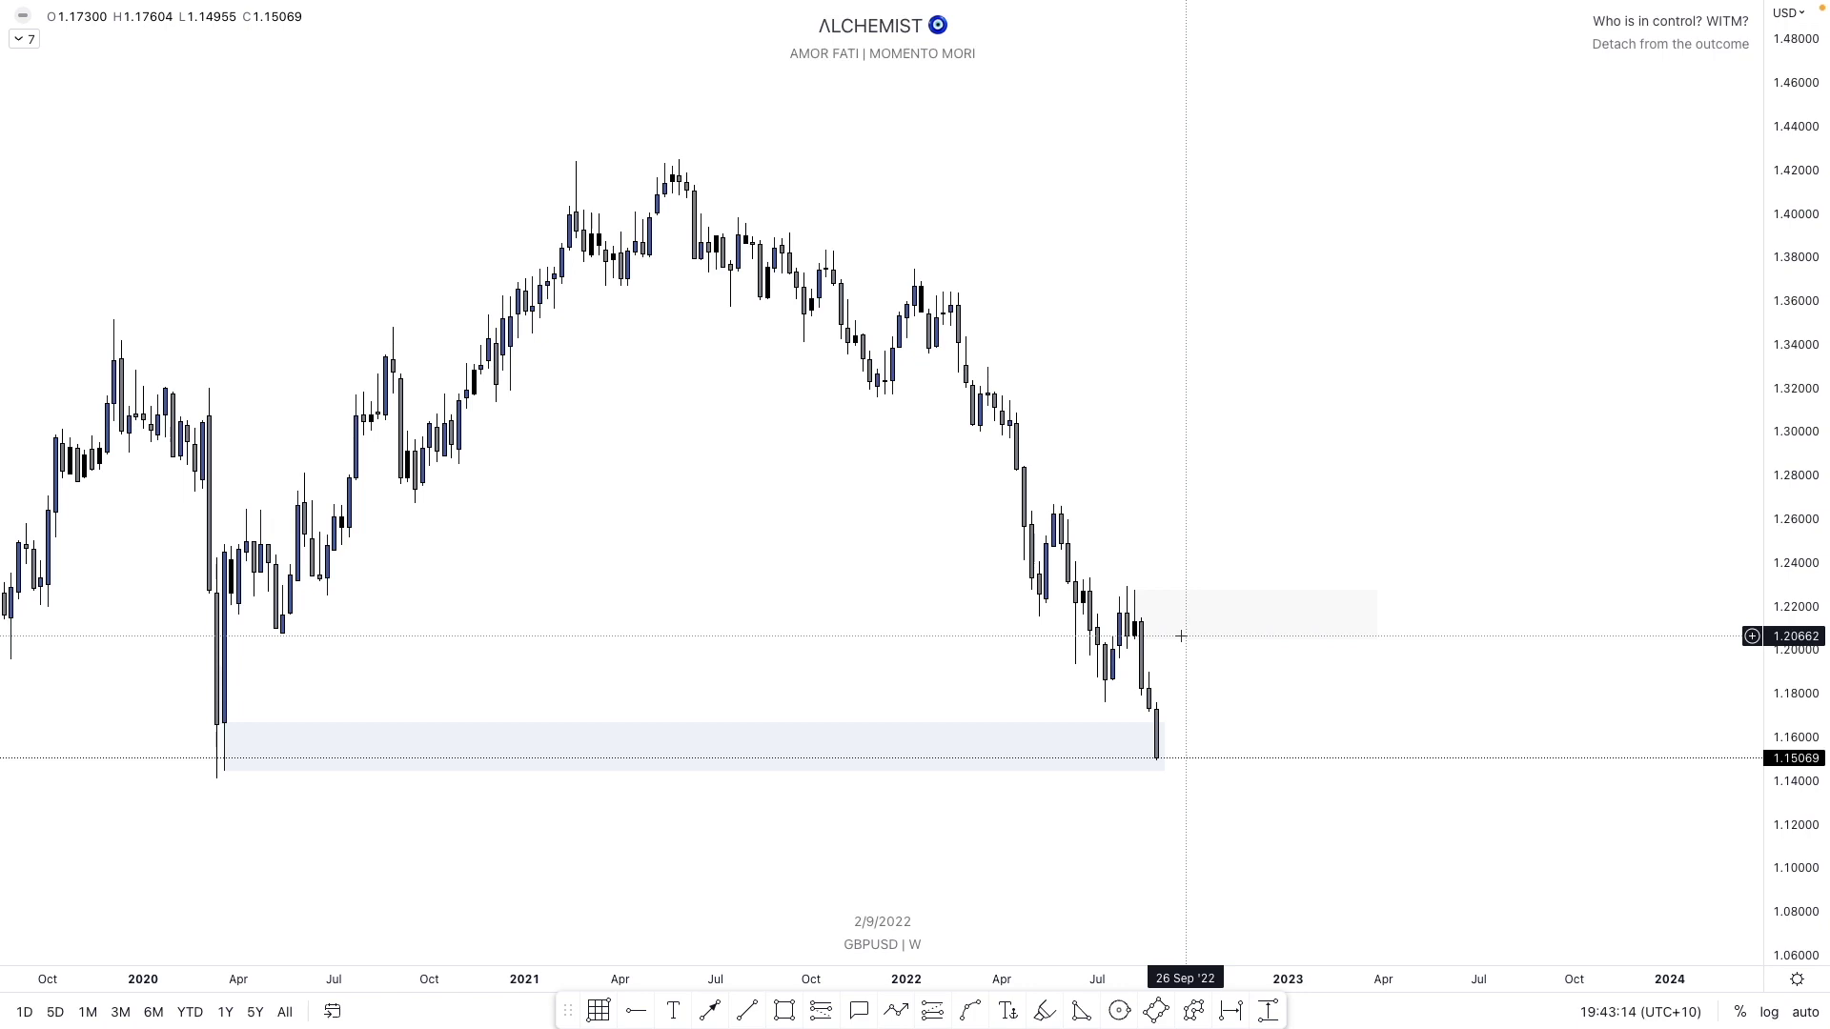
- Switch the GBPUSD chart to the daily timeframe and bring the latest candles into view
key("Return")
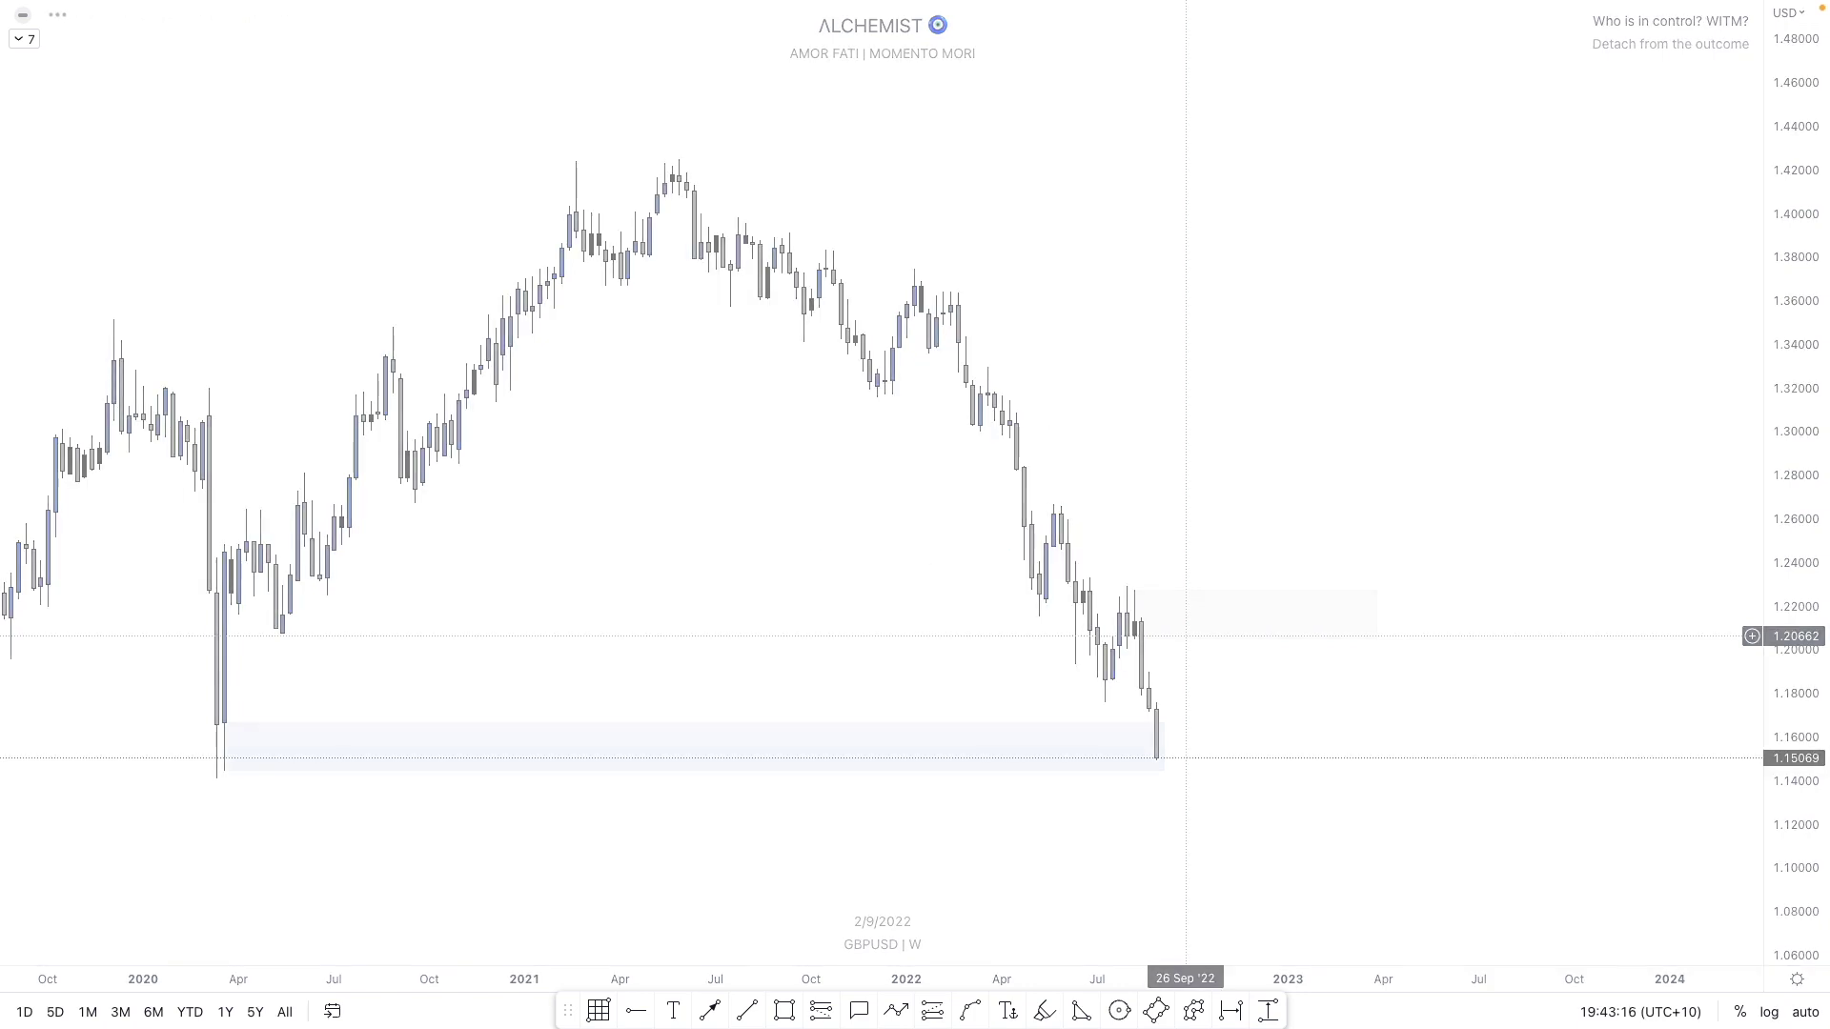
left_click_drag(939, 763, 854, 856)
key("BackSpace")
left_click_drag(1450, 787, 1437, 656)
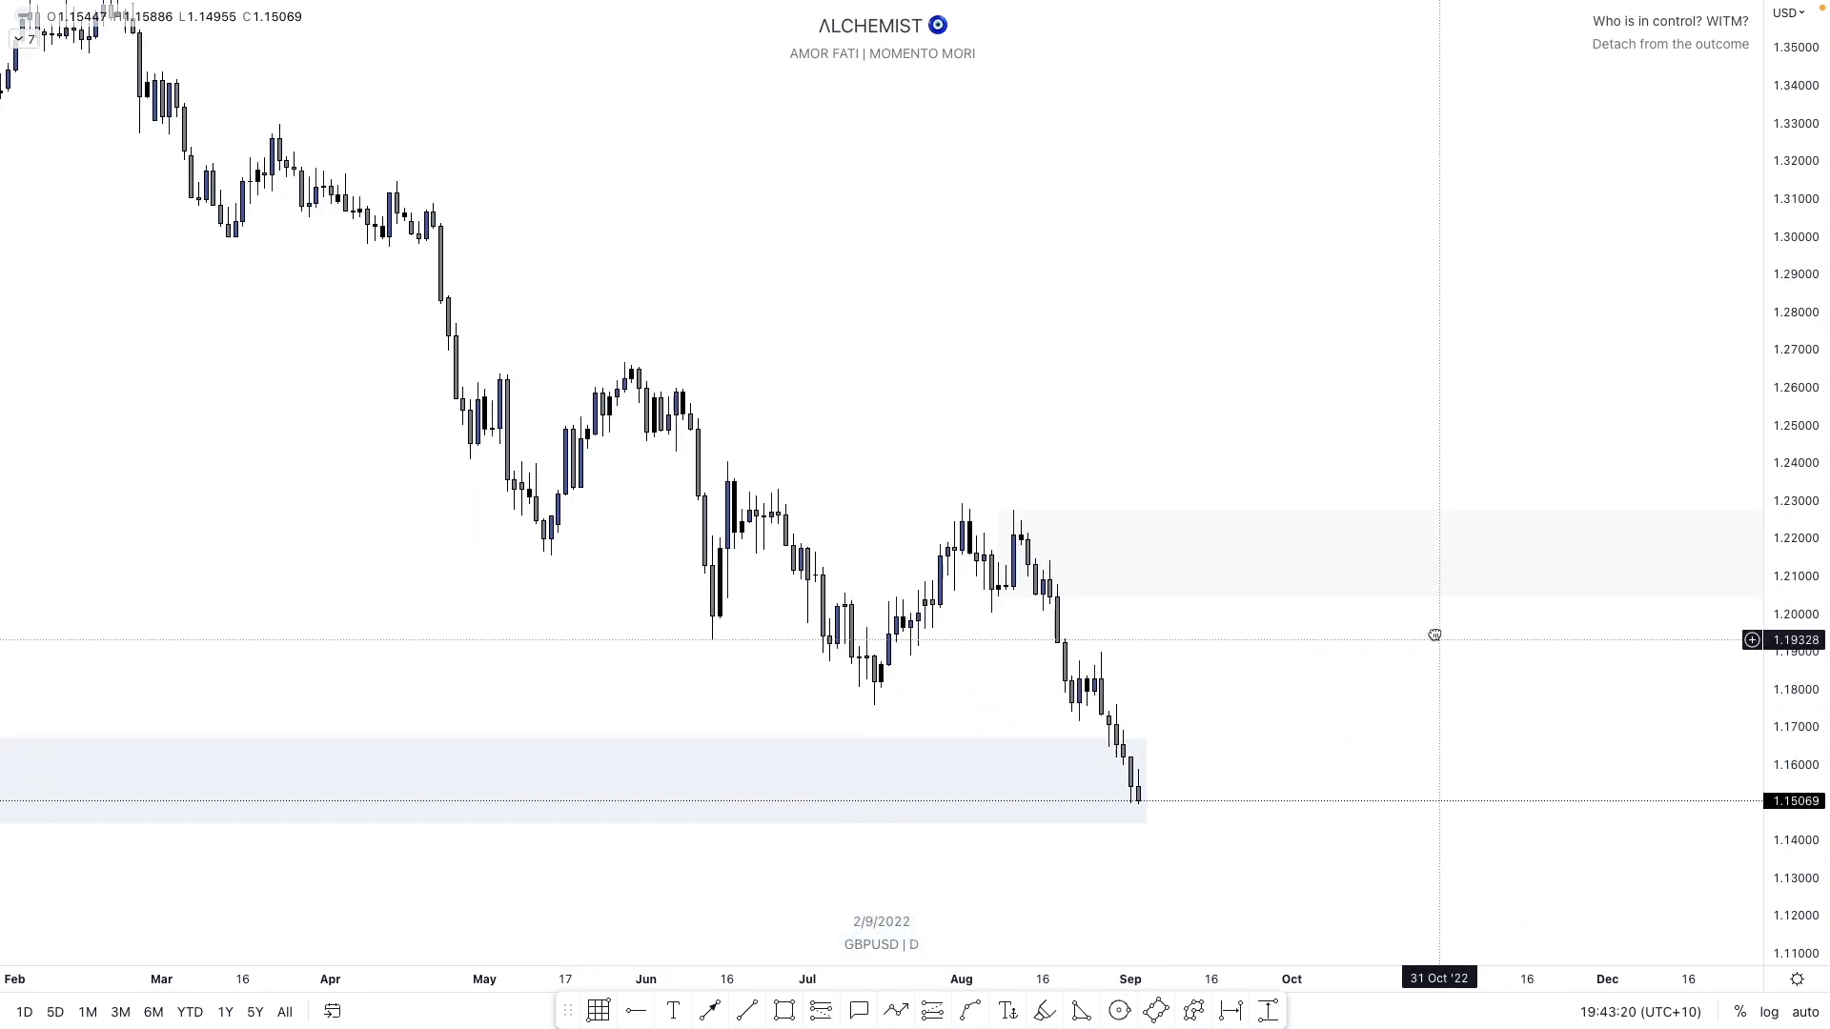
left_click(1271, 711, "shift")
left_click(1276, 647)
- Draw a horizontal trend line at 1.17169 from 23 Aug '22 to 29 Aug '22 and apply the Daily BOS template
left_click(748, 1014)
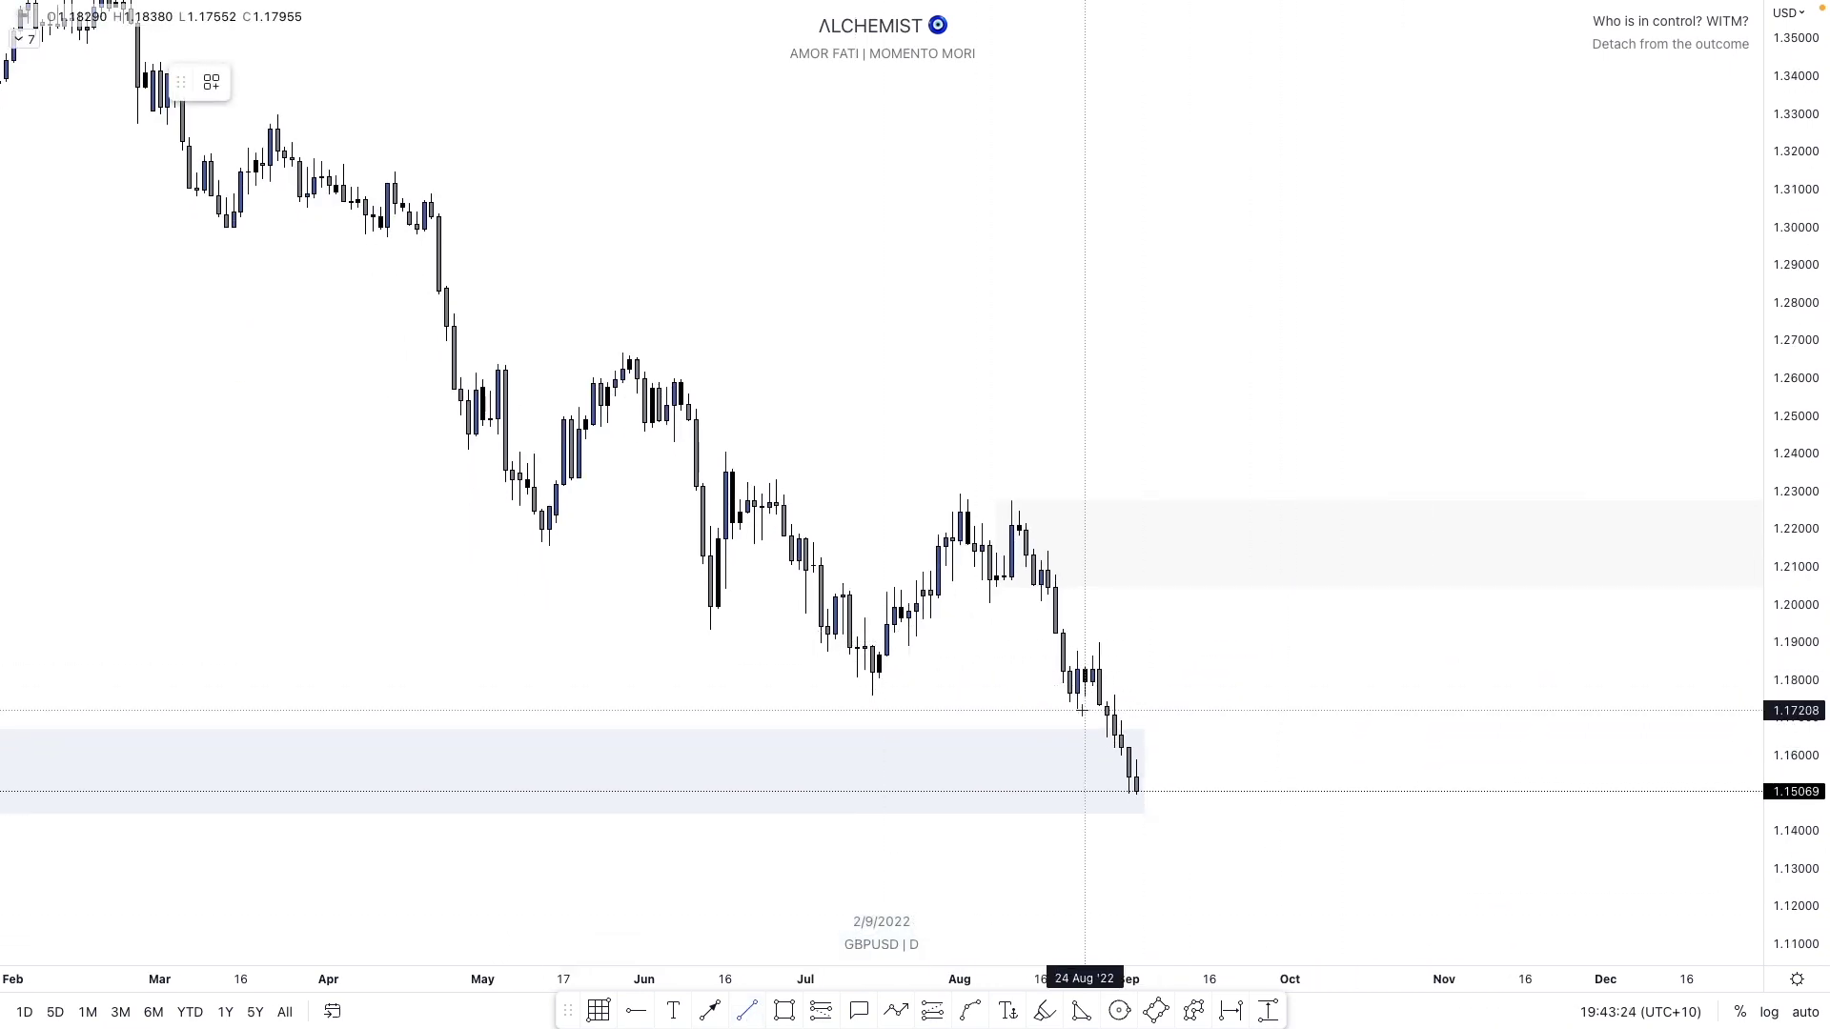
left_click(1105, 712)
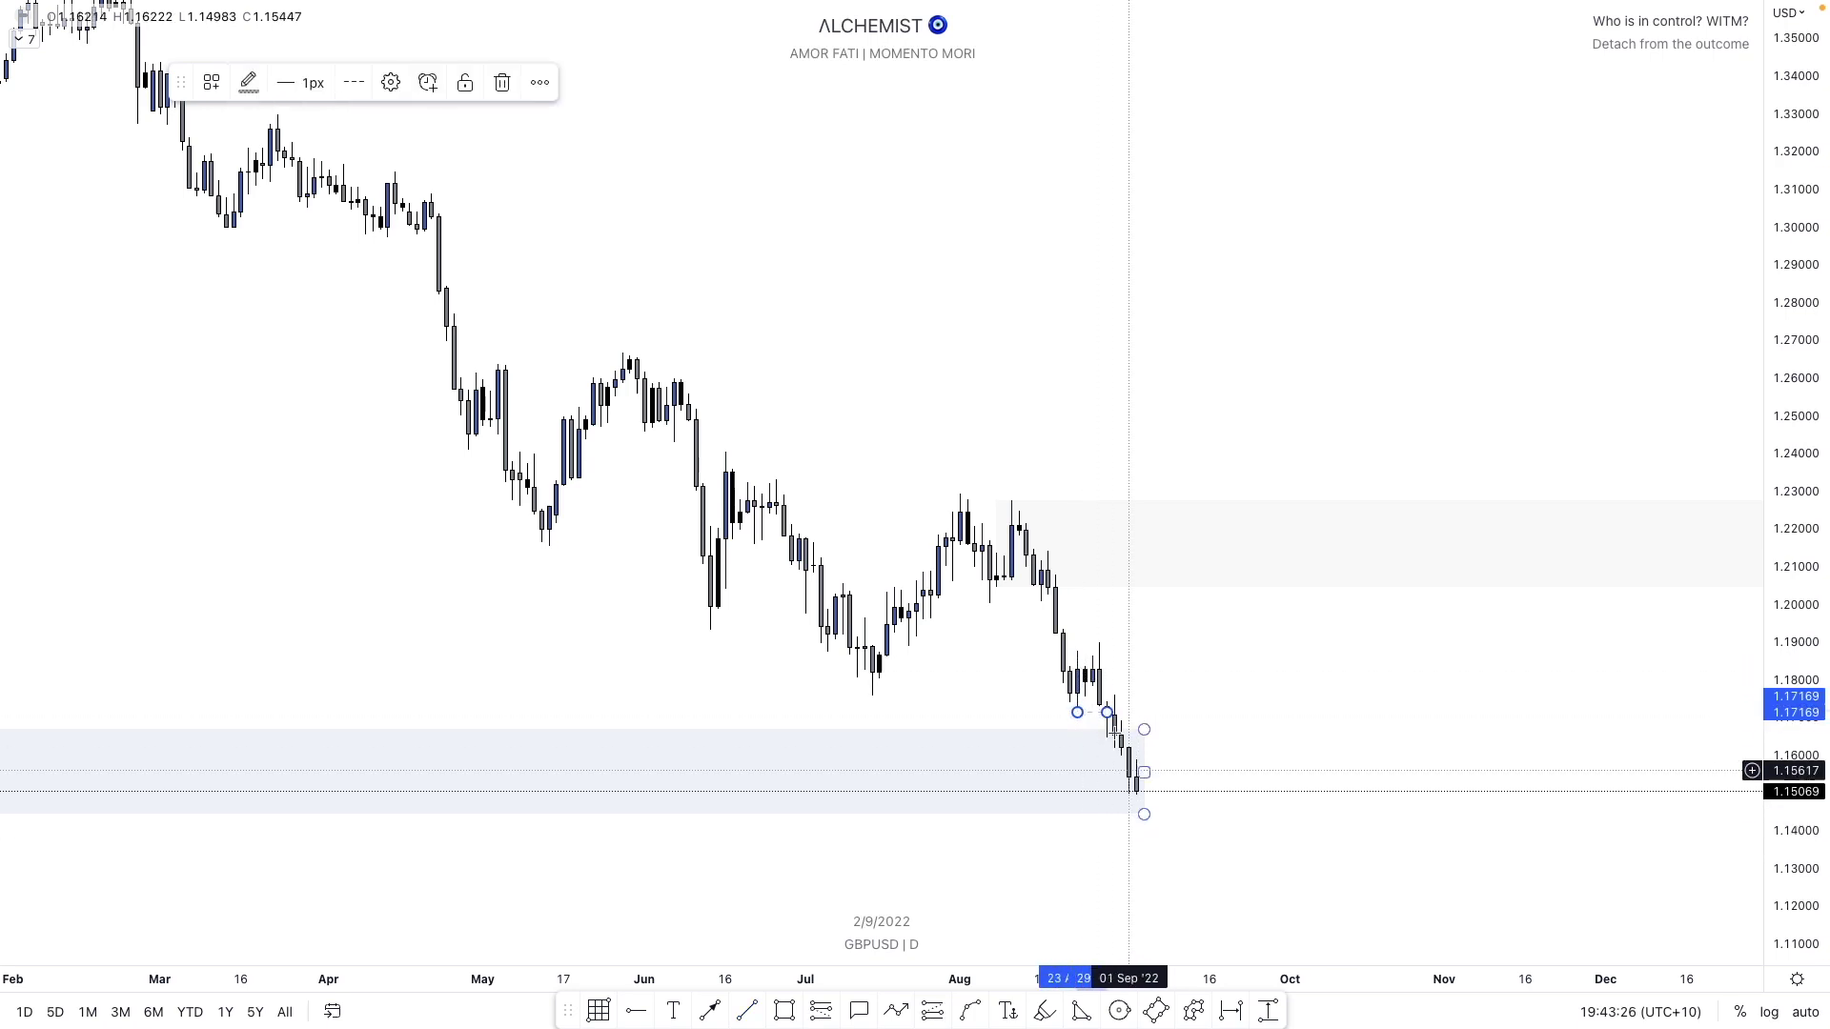
right_click(1104, 712)
mouse_move(1142, 727)
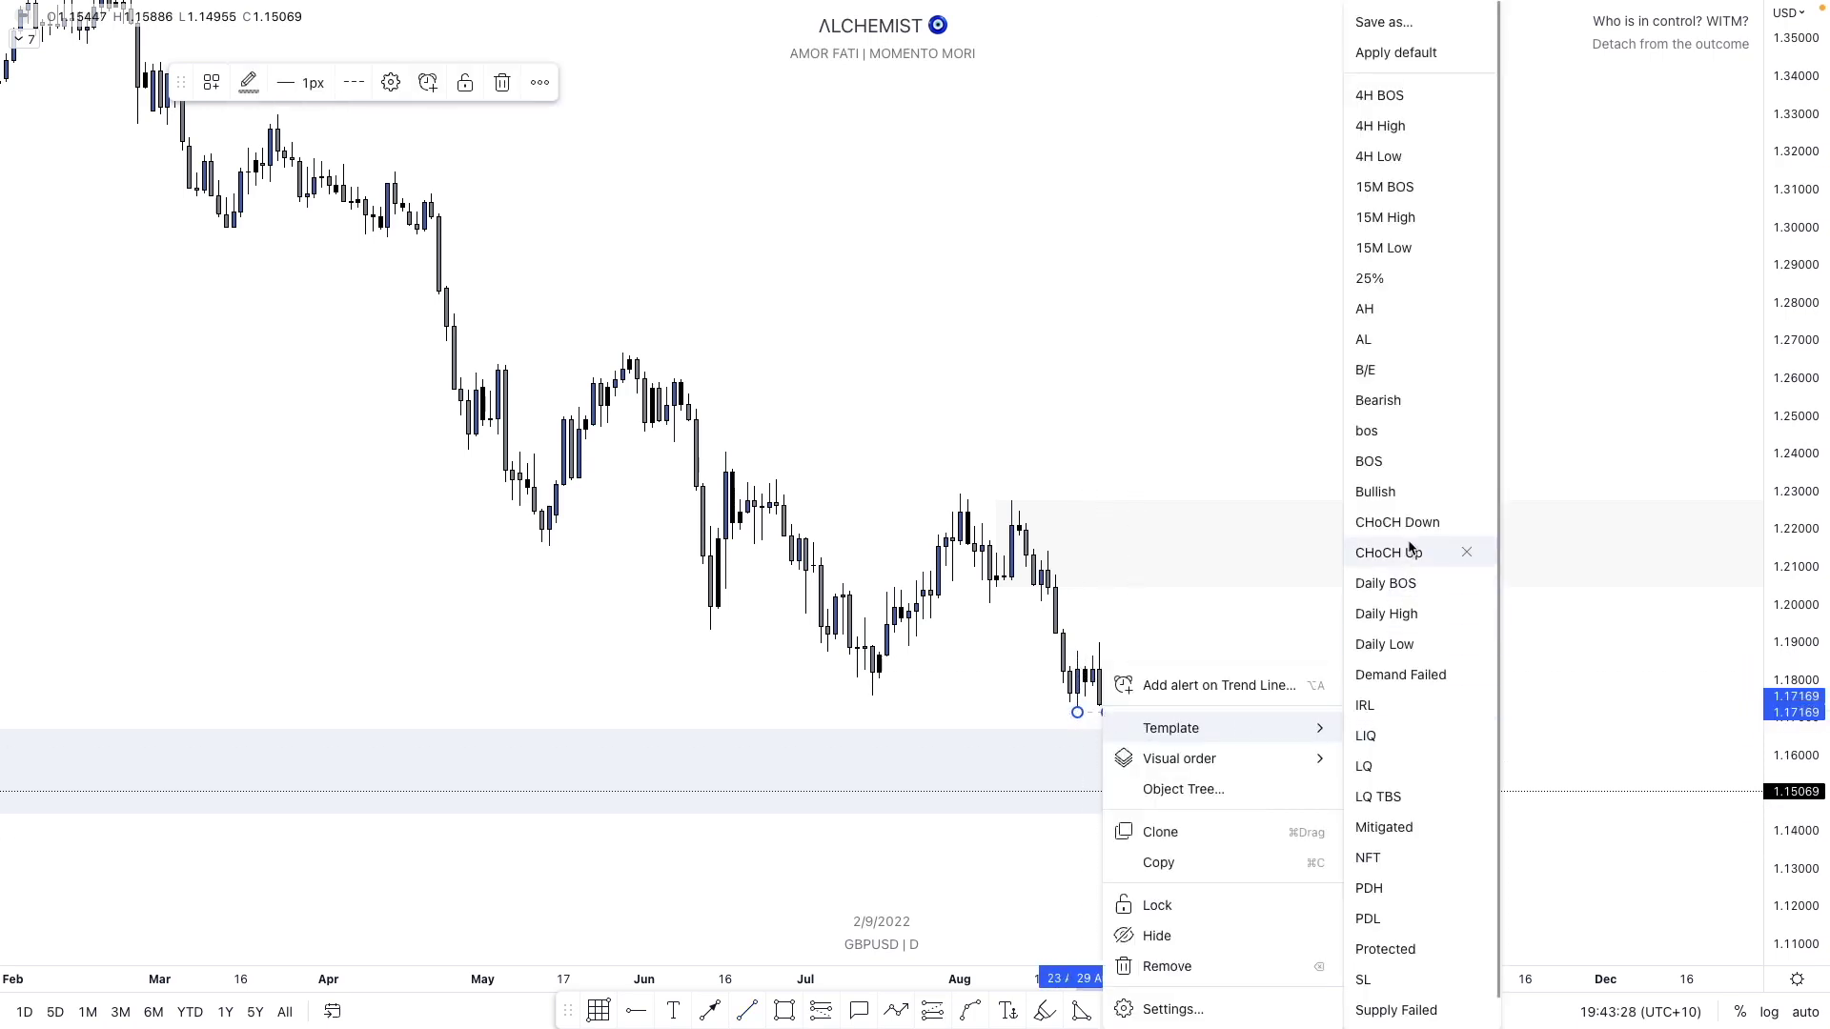
left_click(1426, 583)
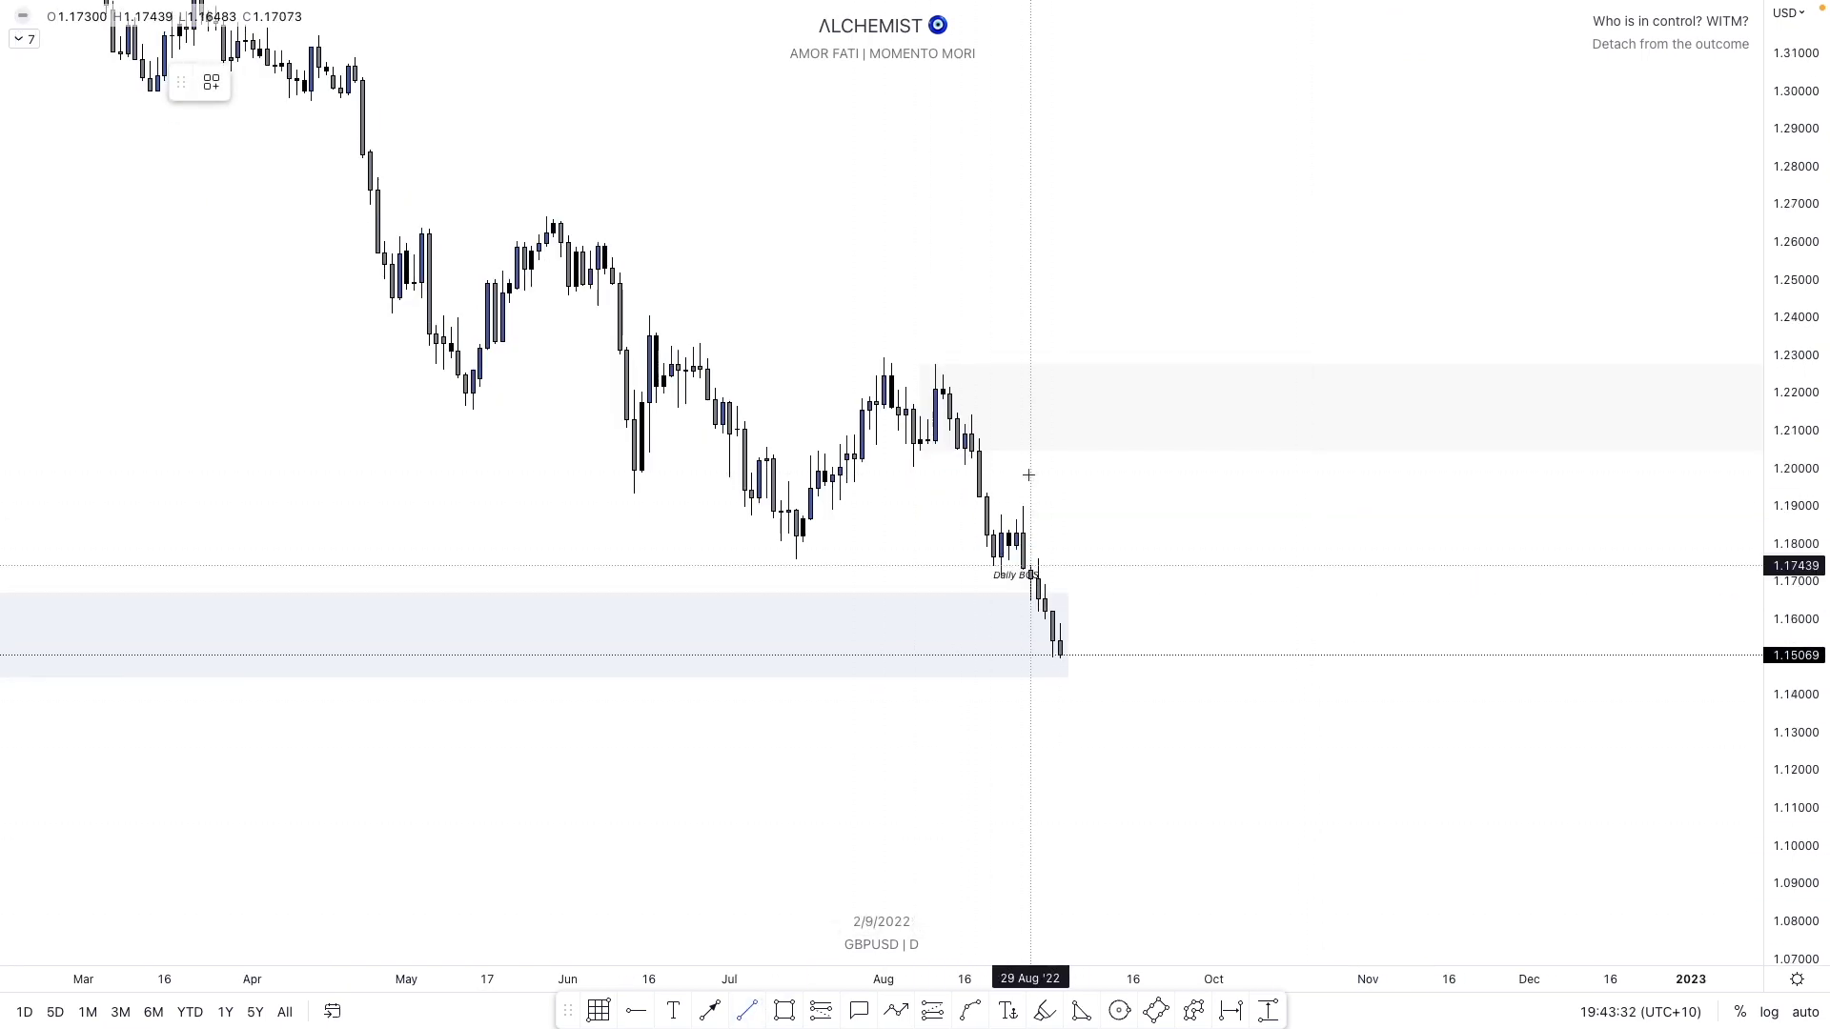
- Draw a horizontal trend line at 1.19008 from 26 Aug '22 to 28 Sep '22 and apply the Daily High template
left_click(1023, 506)
left_click(1193, 506)
right_click(1192, 506)
mouse_move(1319, 577)
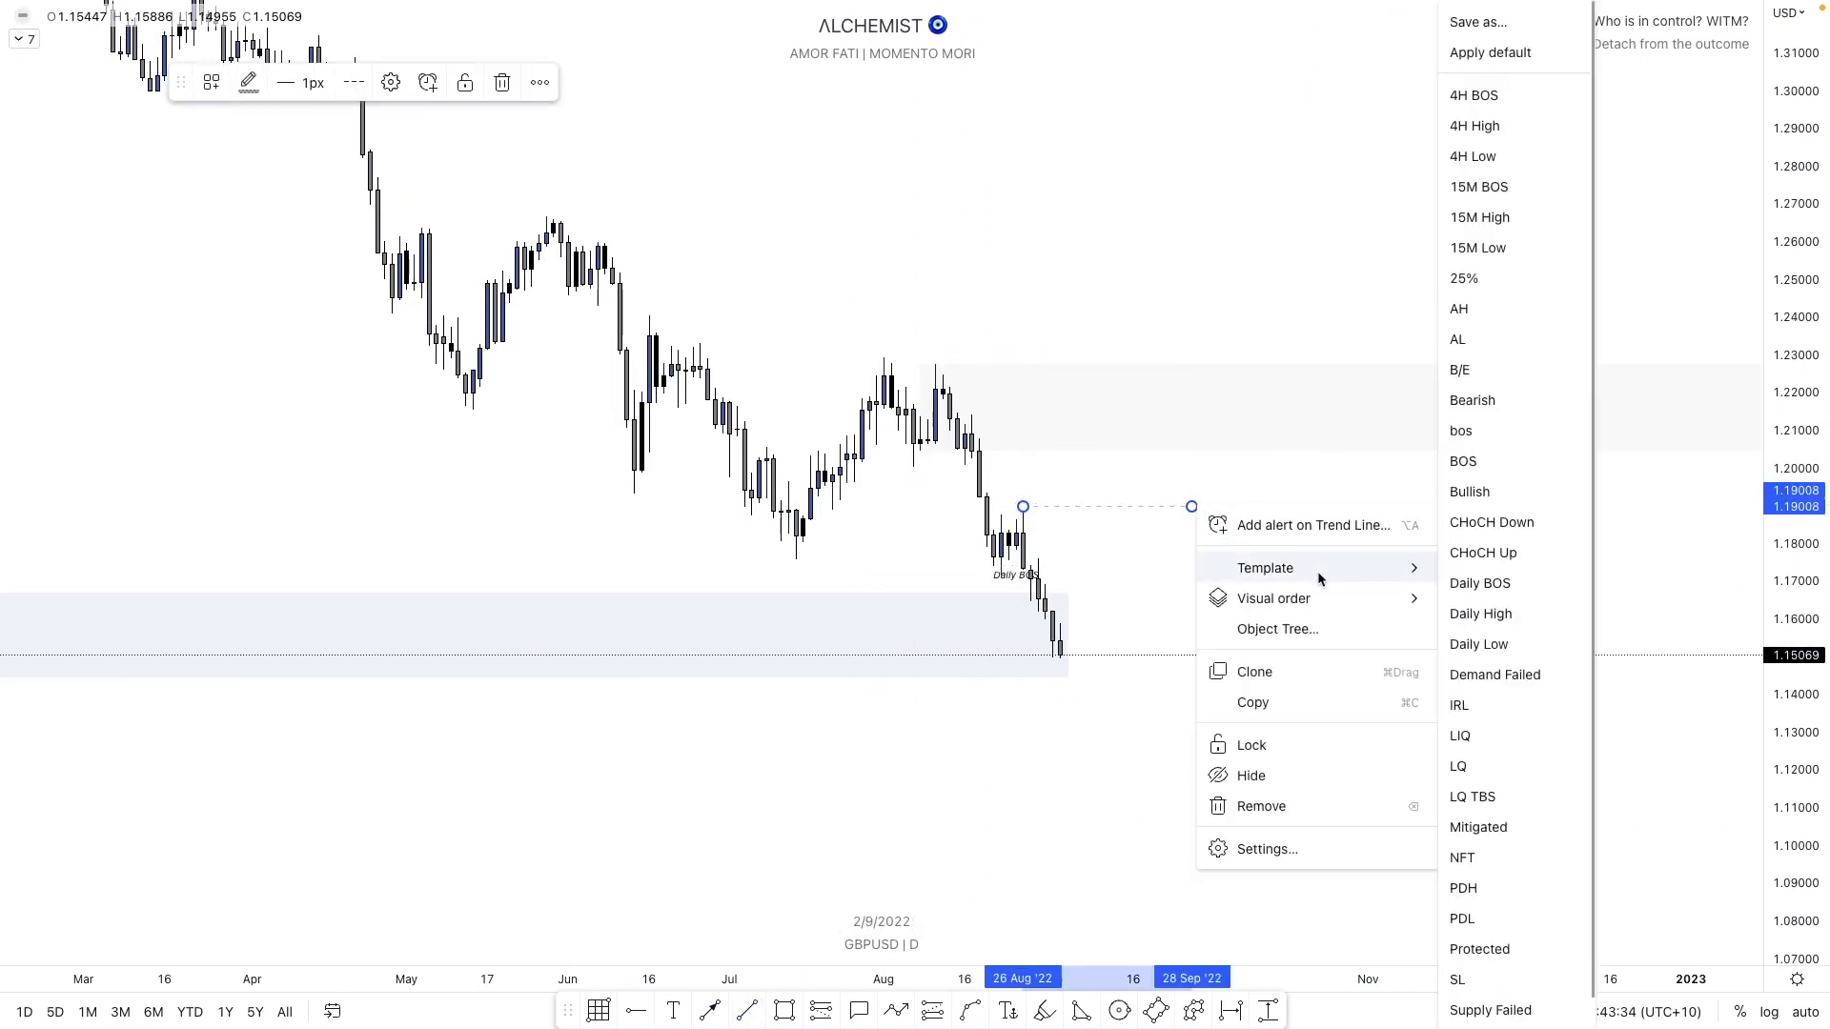
left_click(1476, 624)
- Switch the GBPUSD chart to the 240-minute timeframe and stretch the price scale around the recent candles
scroll(1094, 788, "up", 3)
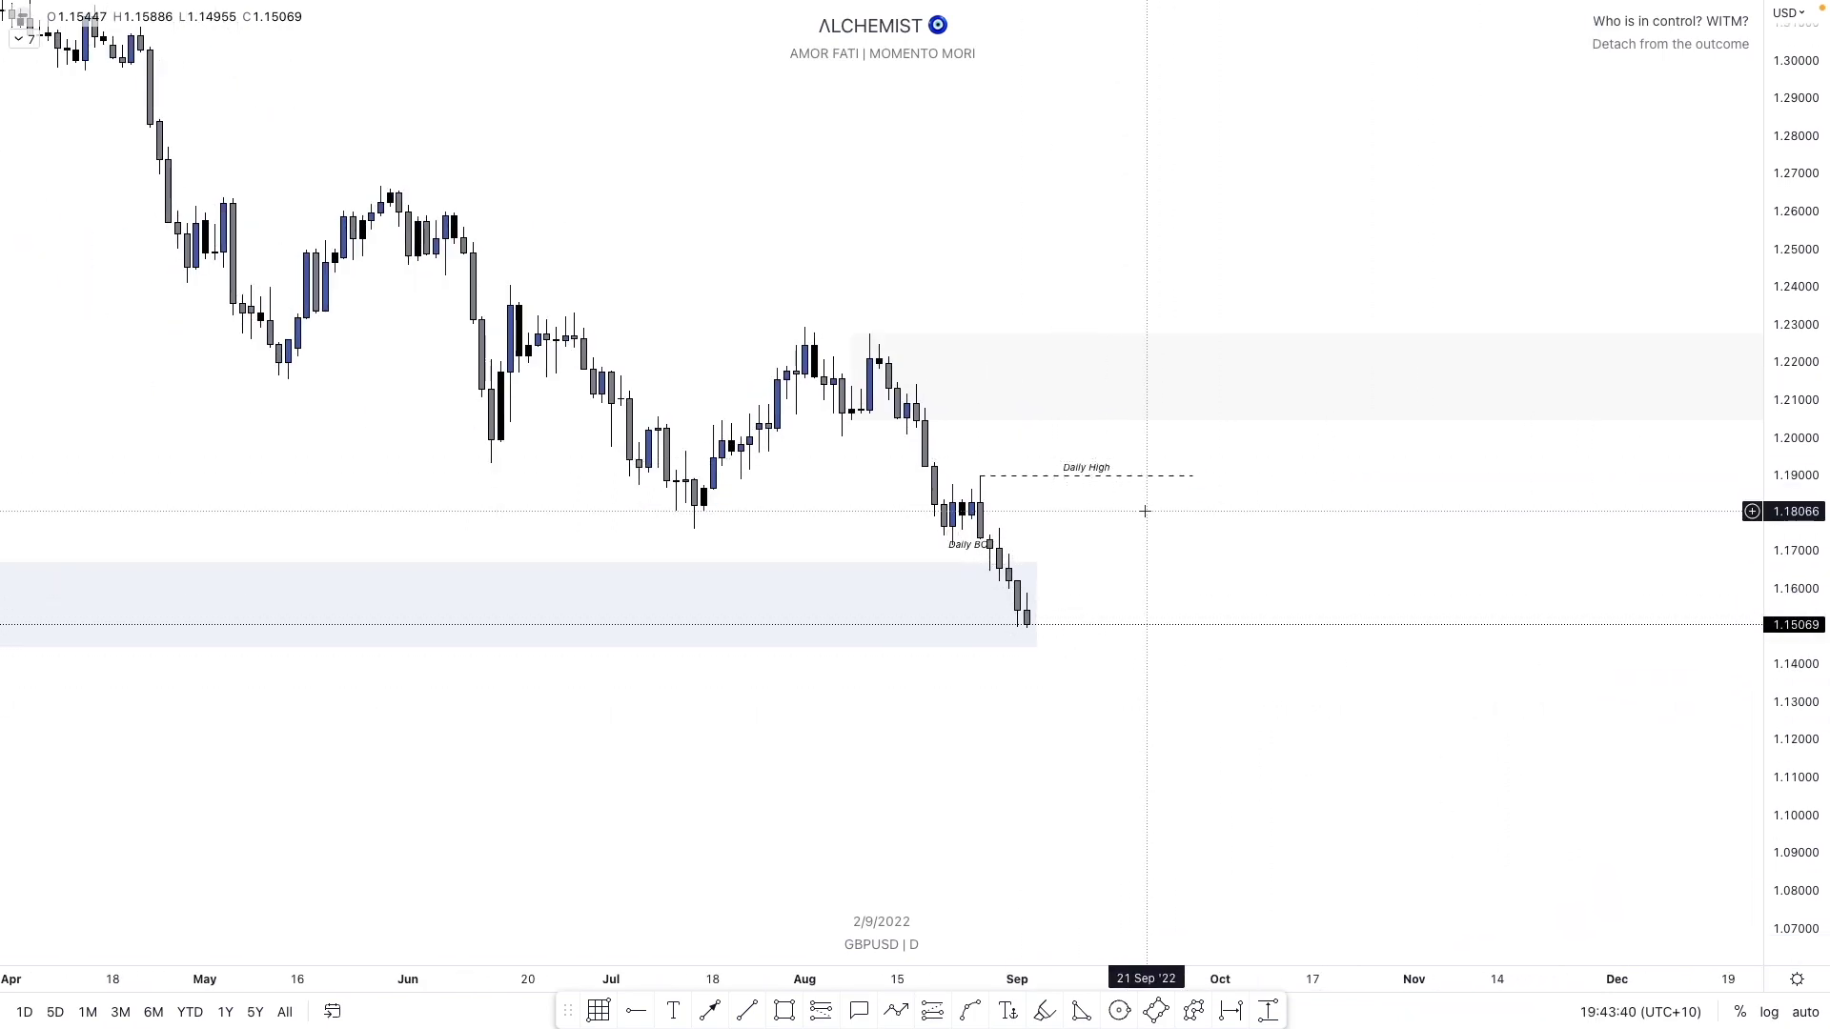
scroll(1083, 533, "up", 2)
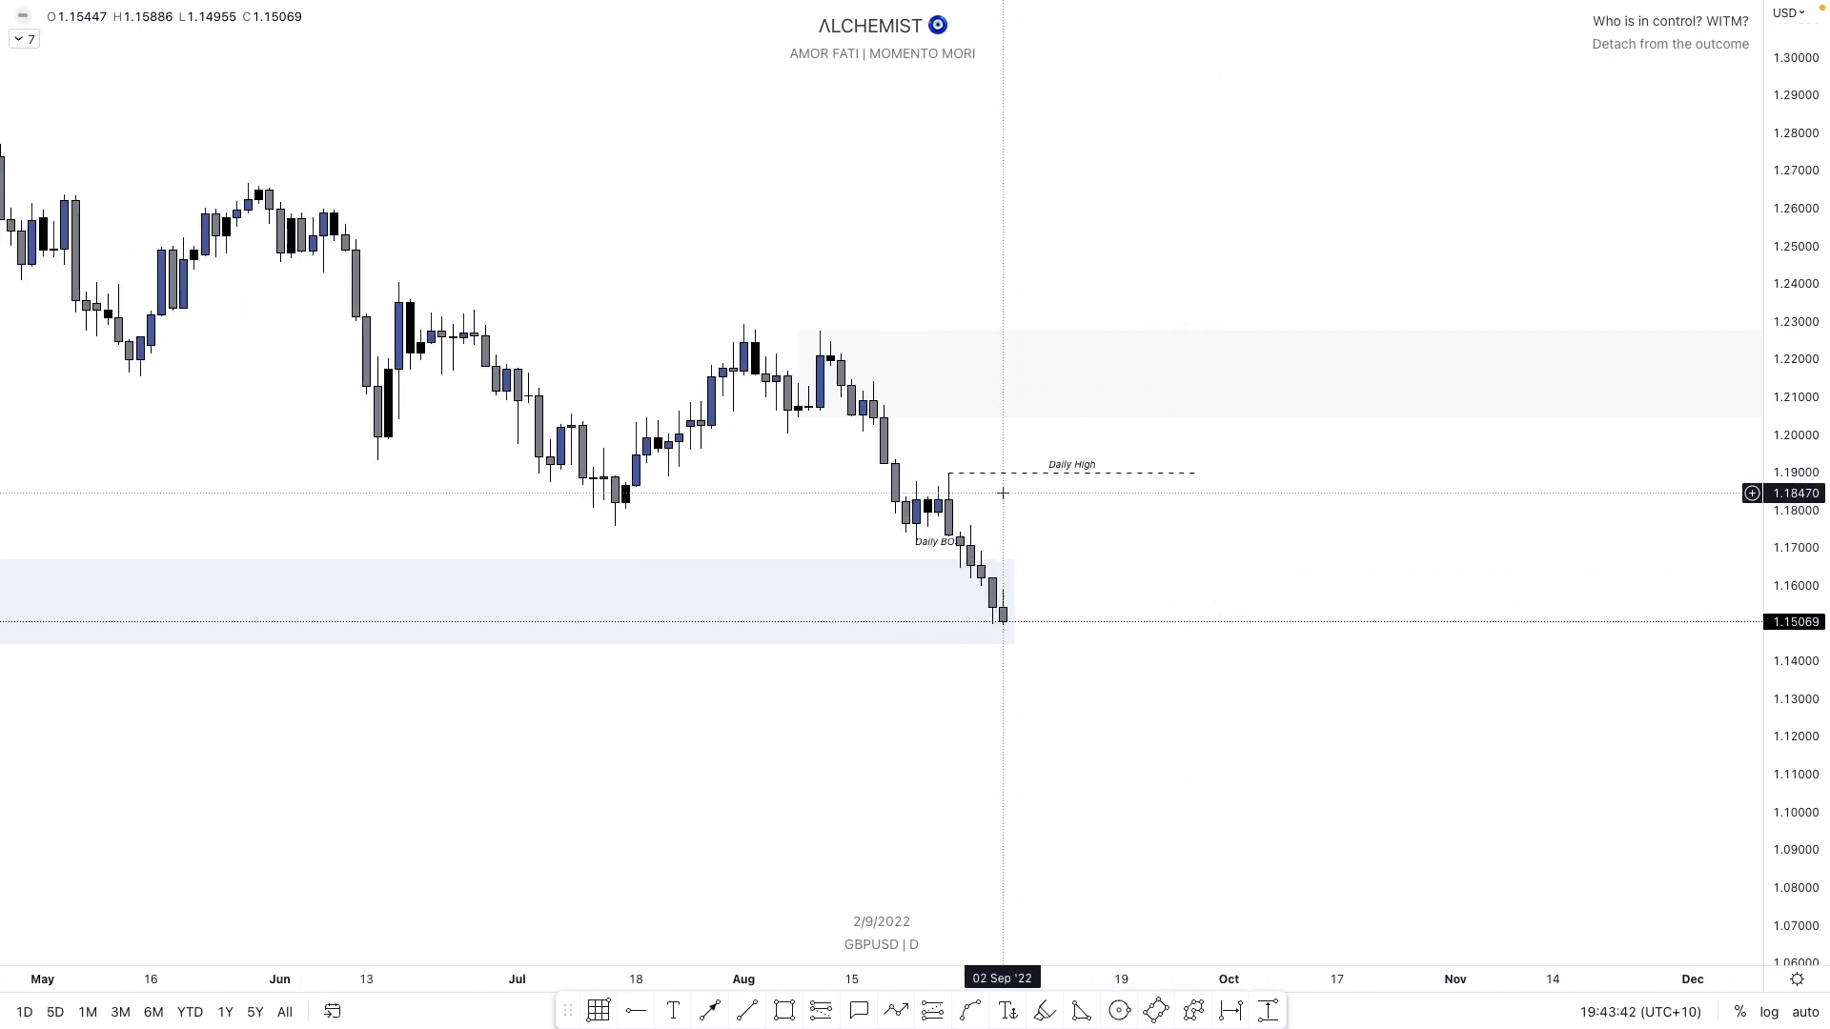
scroll(1286, 591, "down", 1)
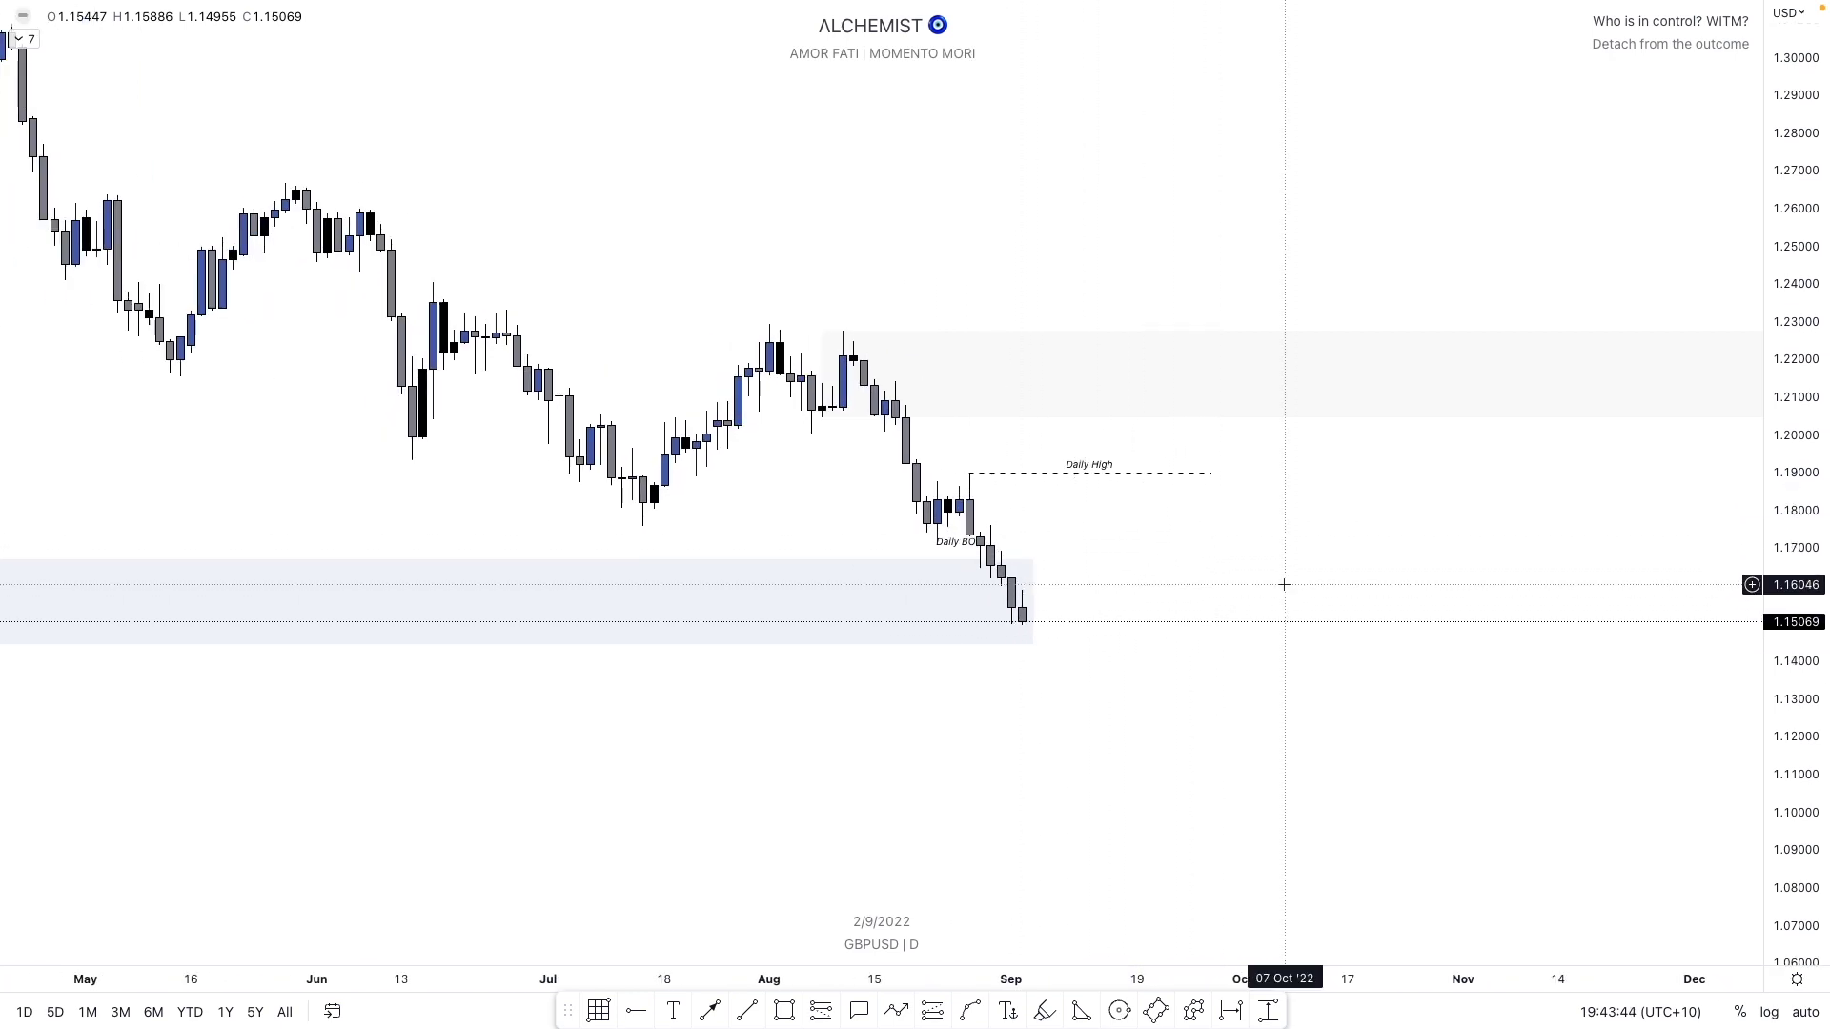
type("240")
key("Return")
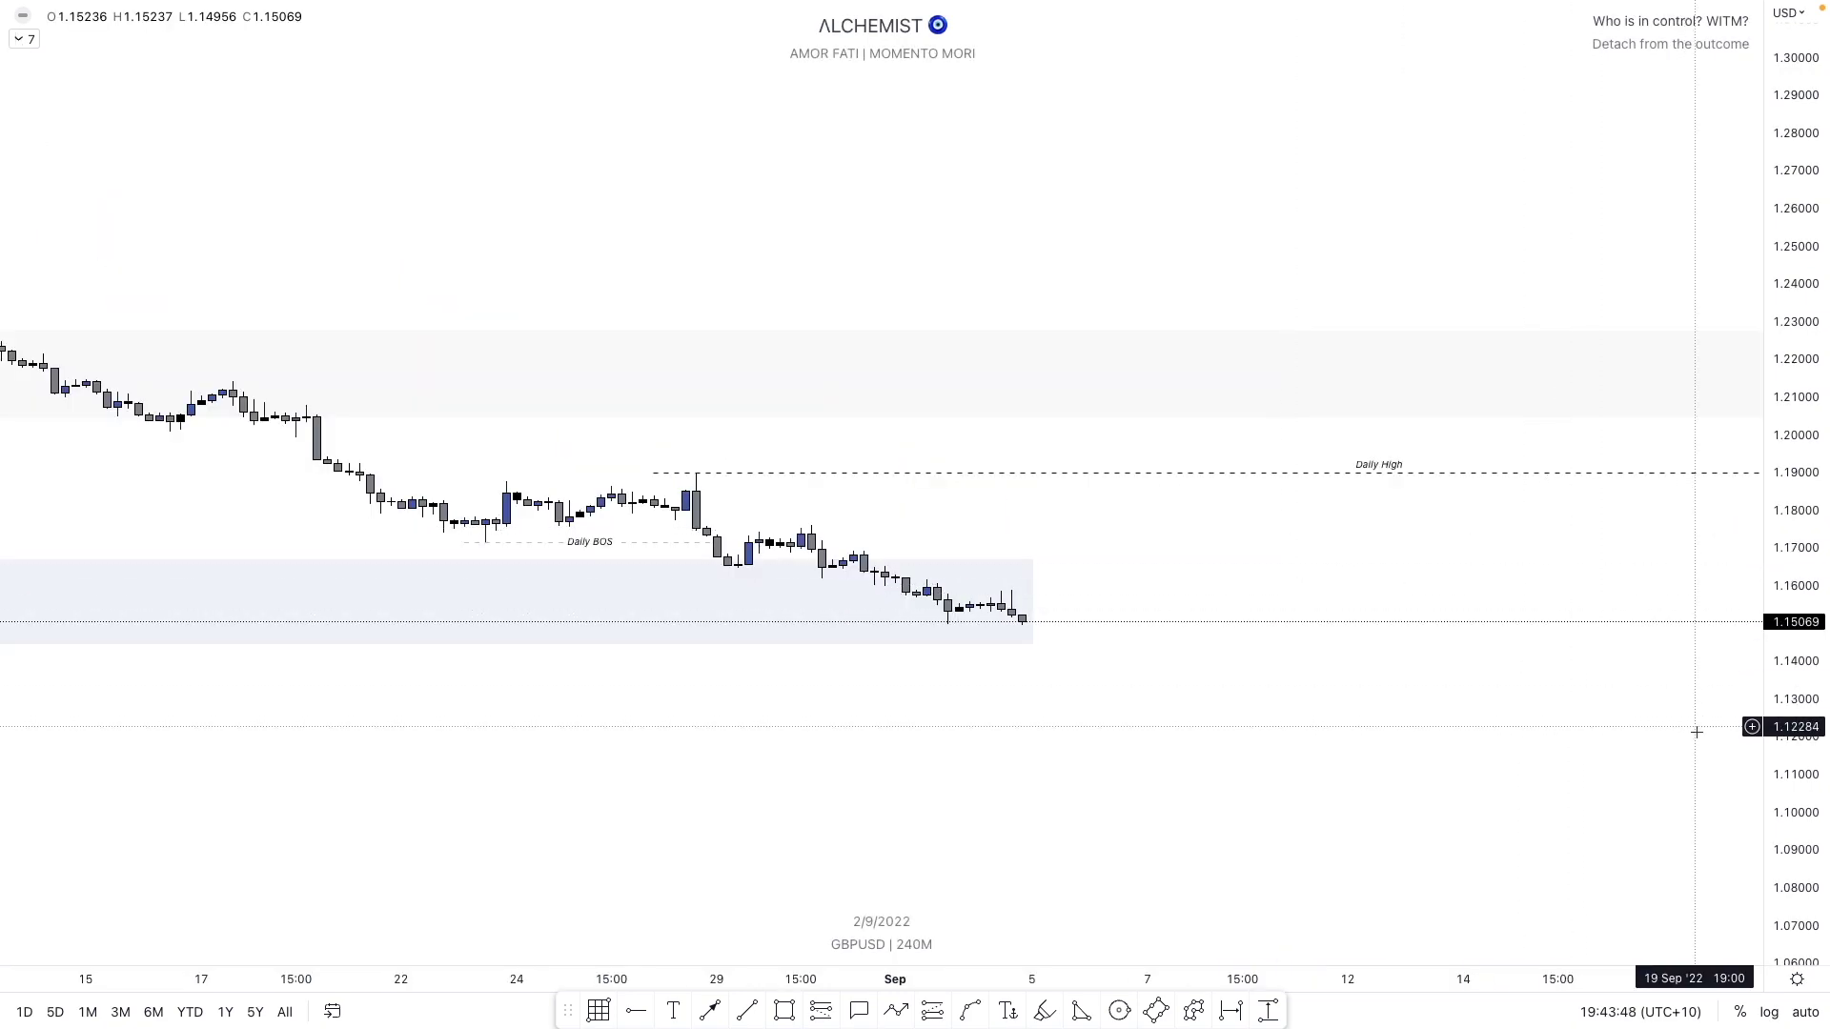
left_click_drag(1798, 813, 1794, 324)
left_click_drag(1134, 738, 1209, 572)
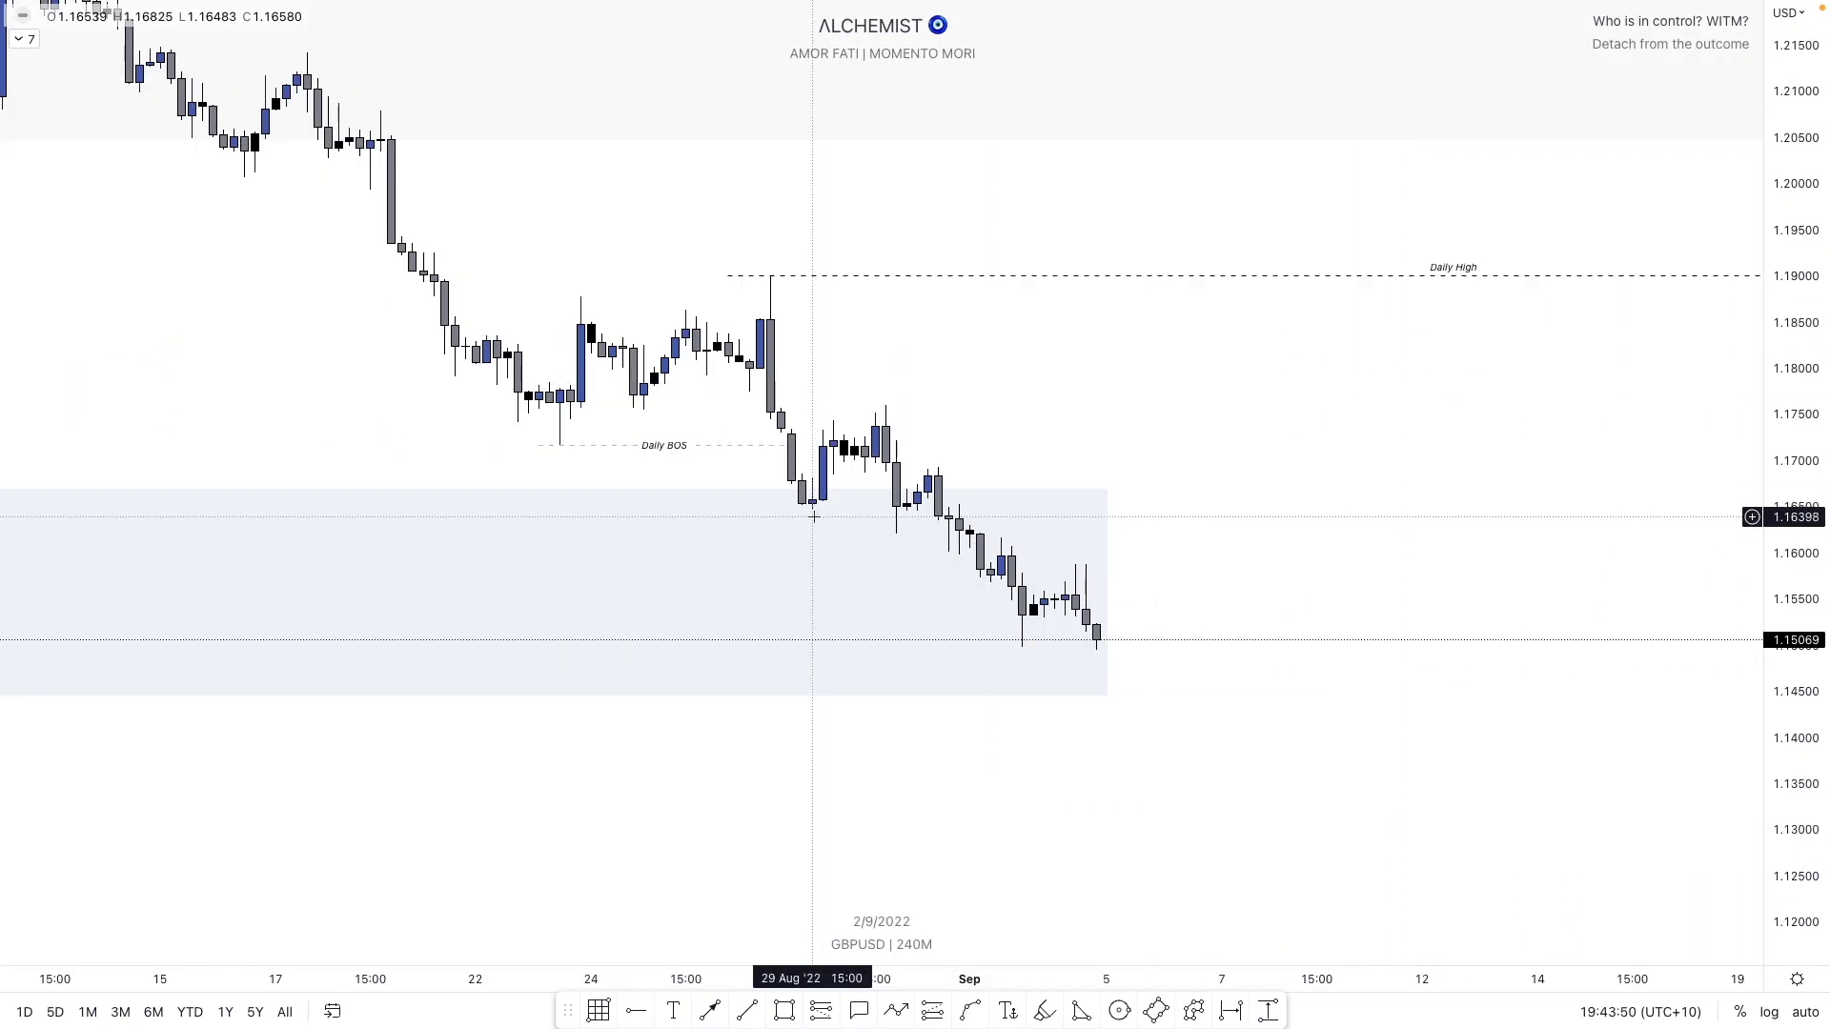
- Measure the pullbacks from the 30 Aug '22 low to the 31 Aug high and from the 29 Aug low to the 30 Aug high
left_click(897, 537, "shift")
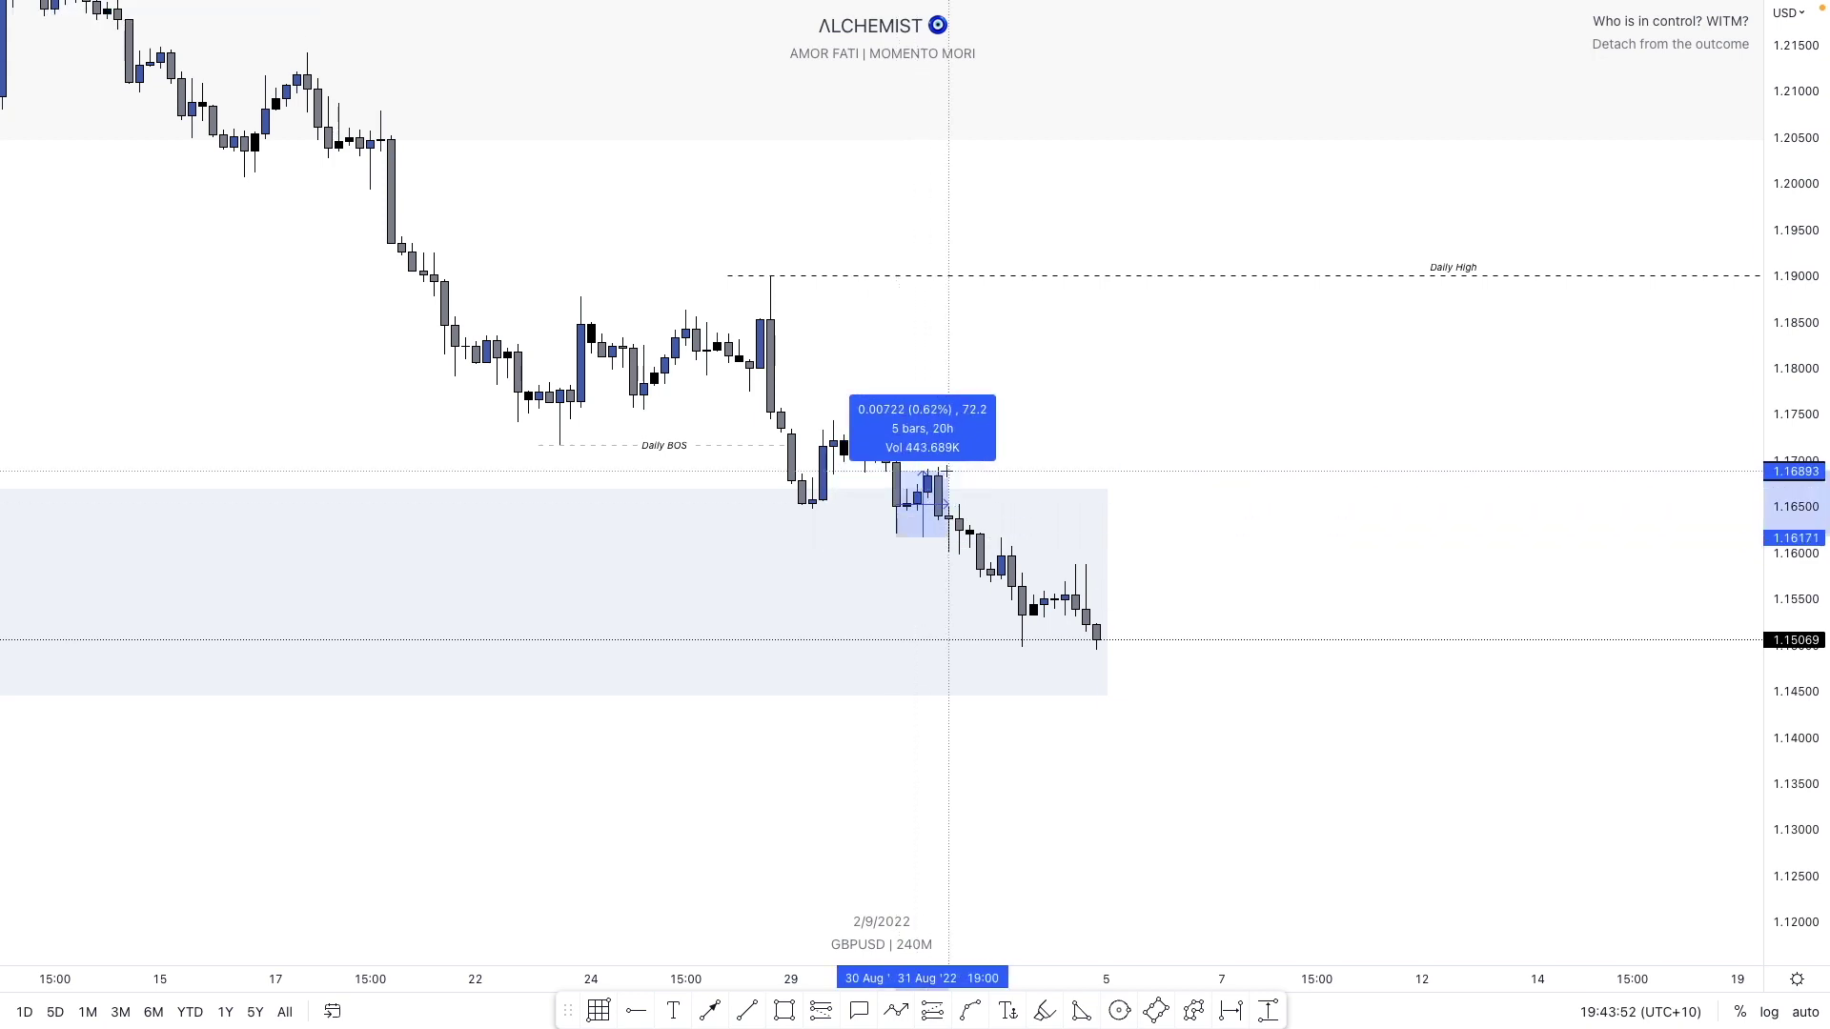
left_click(949, 470)
left_click(1283, 527)
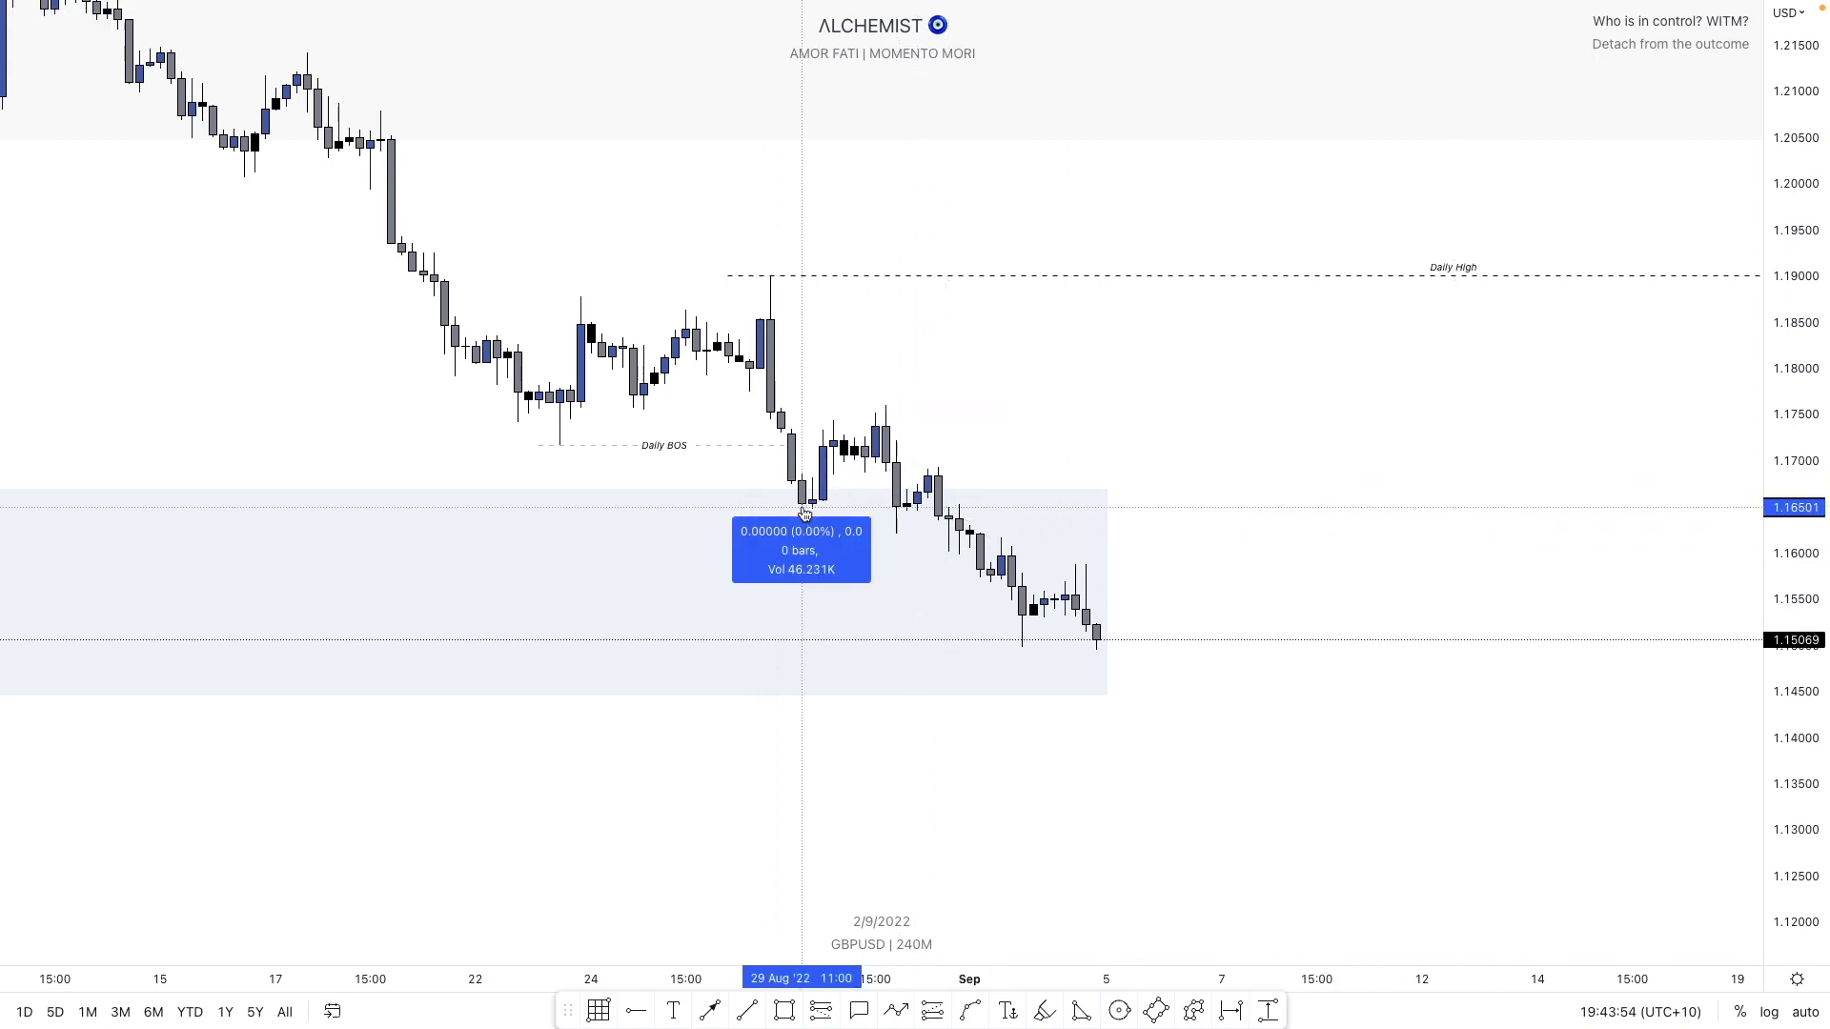
left_click(801, 507, "shift")
left_click(916, 411)
left_click(1157, 463)
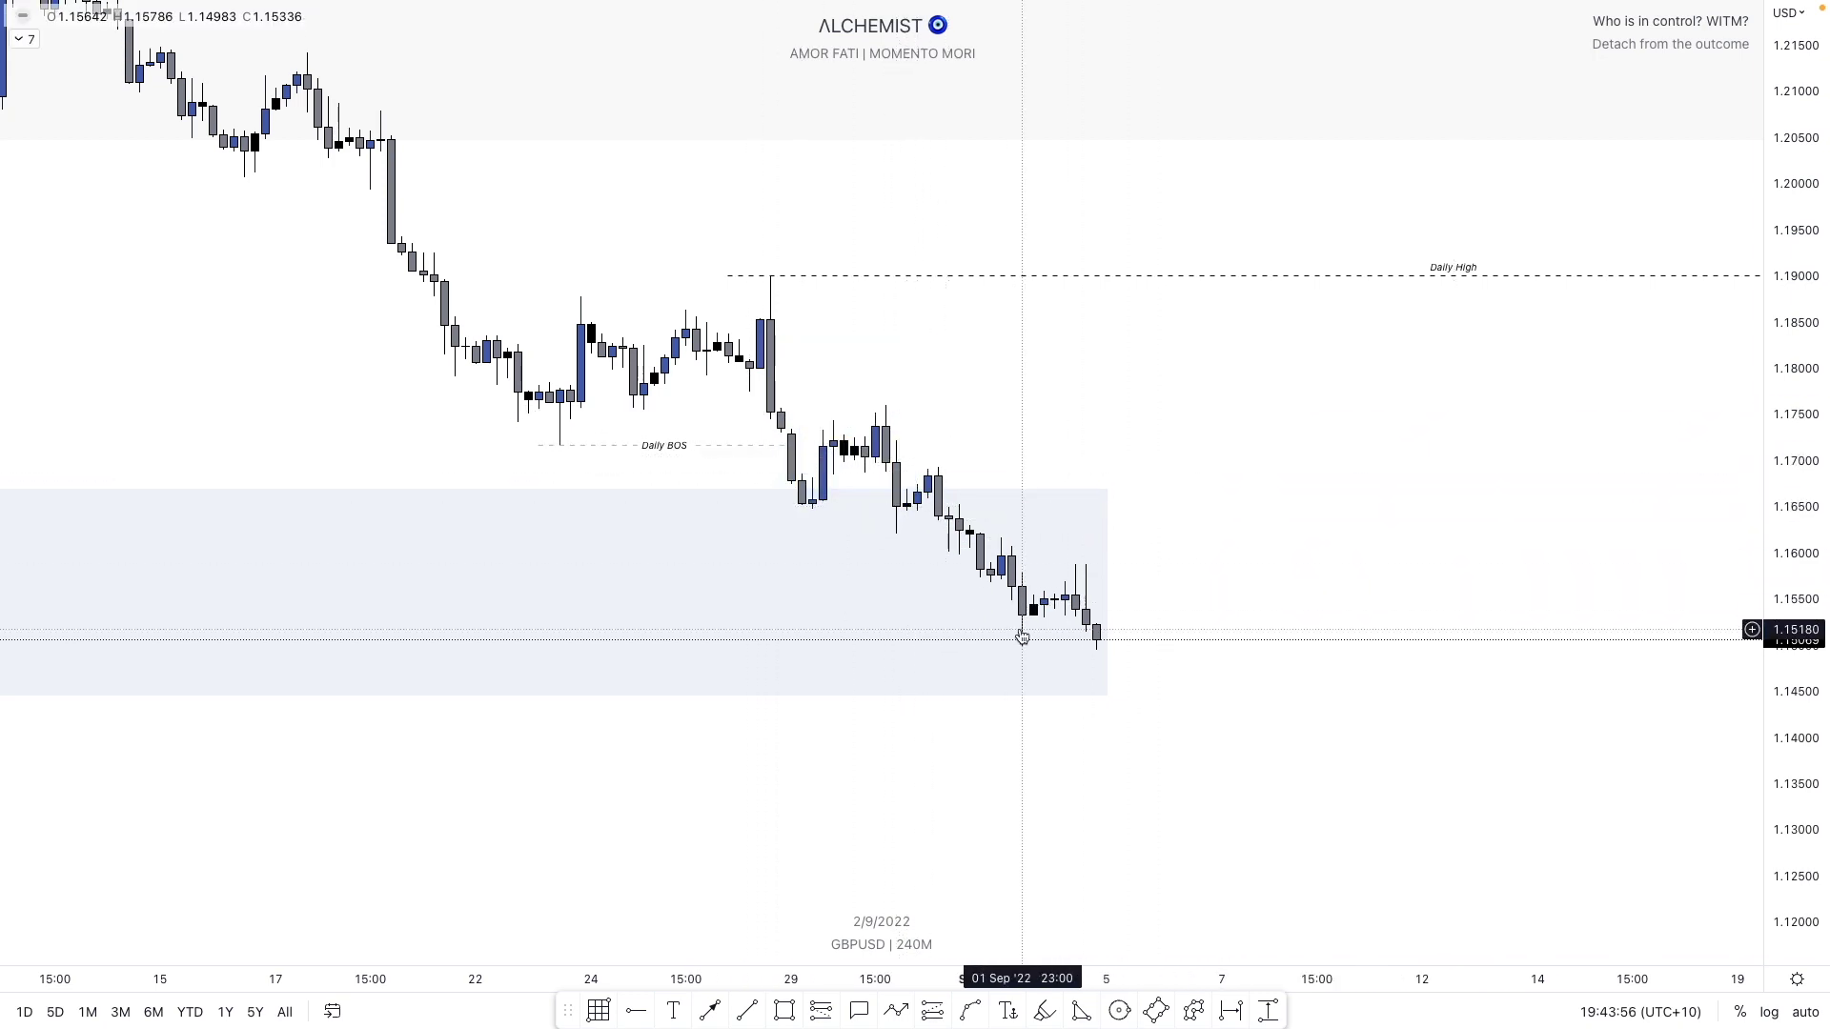
- Draw a horizontal trend line at 1.16483 from 29 Aug '22 to 31 Aug '22 and apply the 4H BOS template
left_click(747, 1010)
left_click(812, 509)
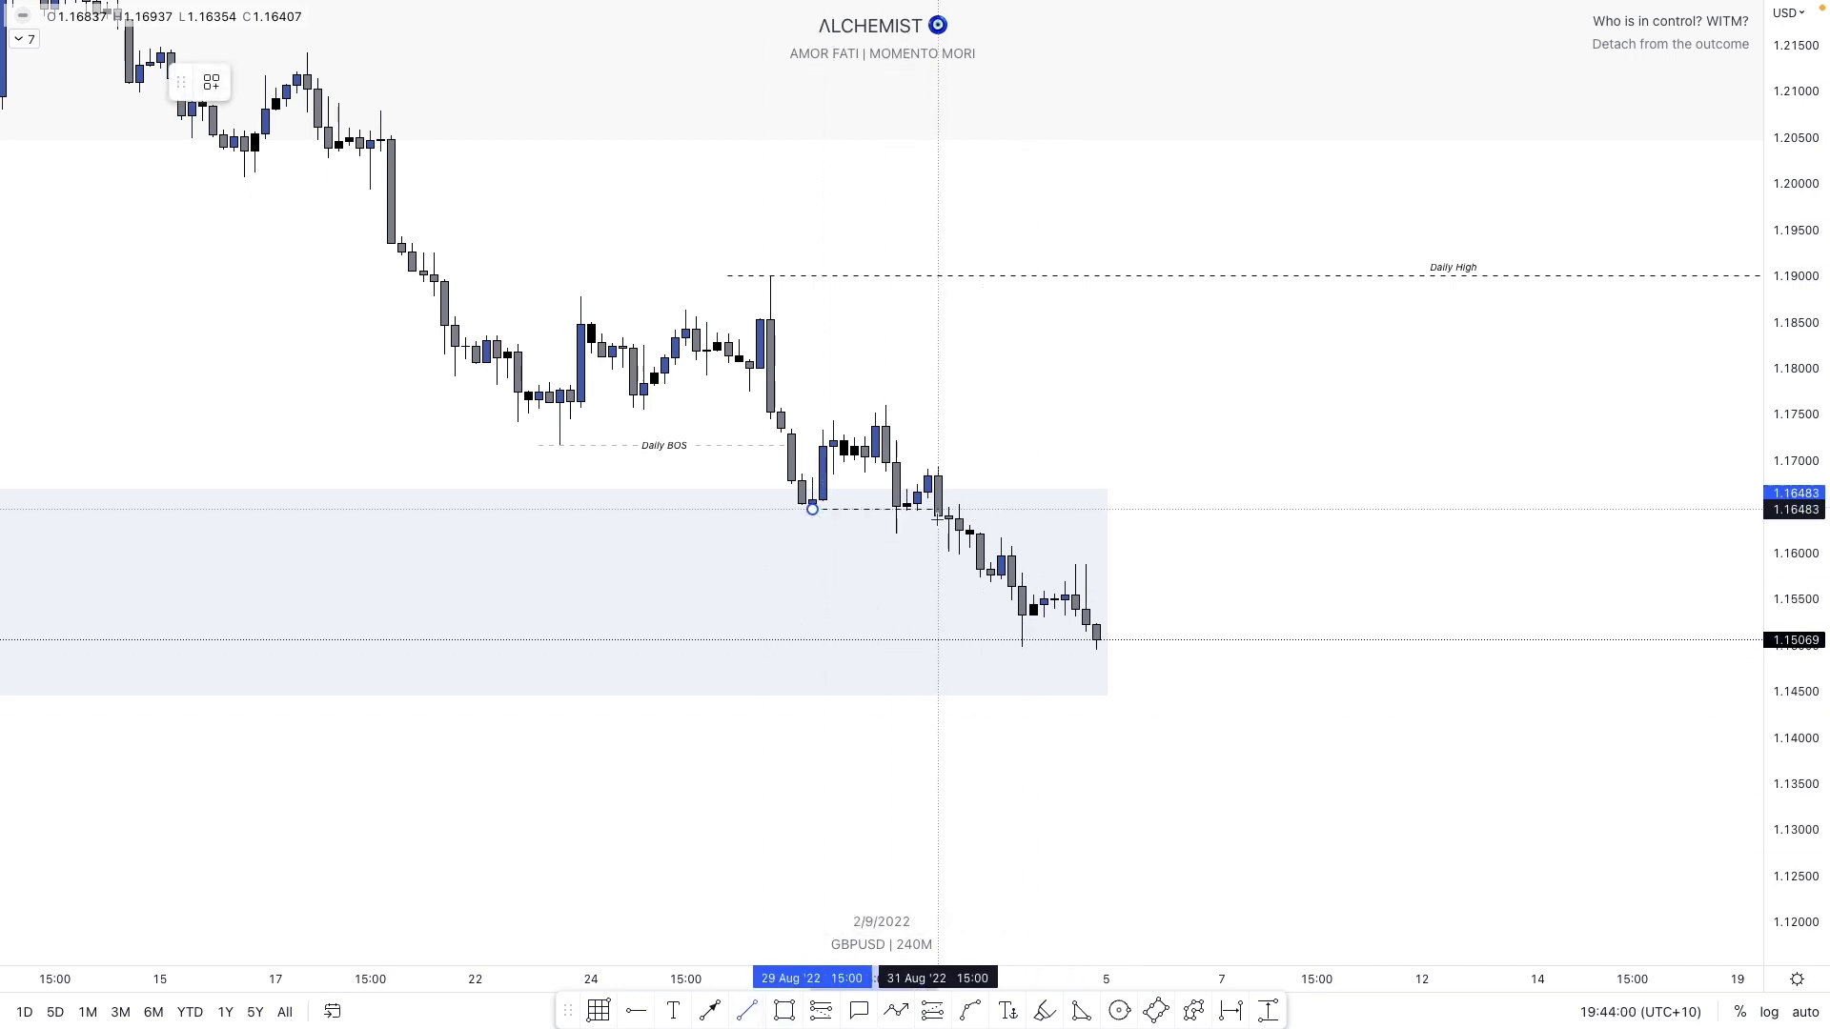
left_click(939, 509)
right_click(960, 523)
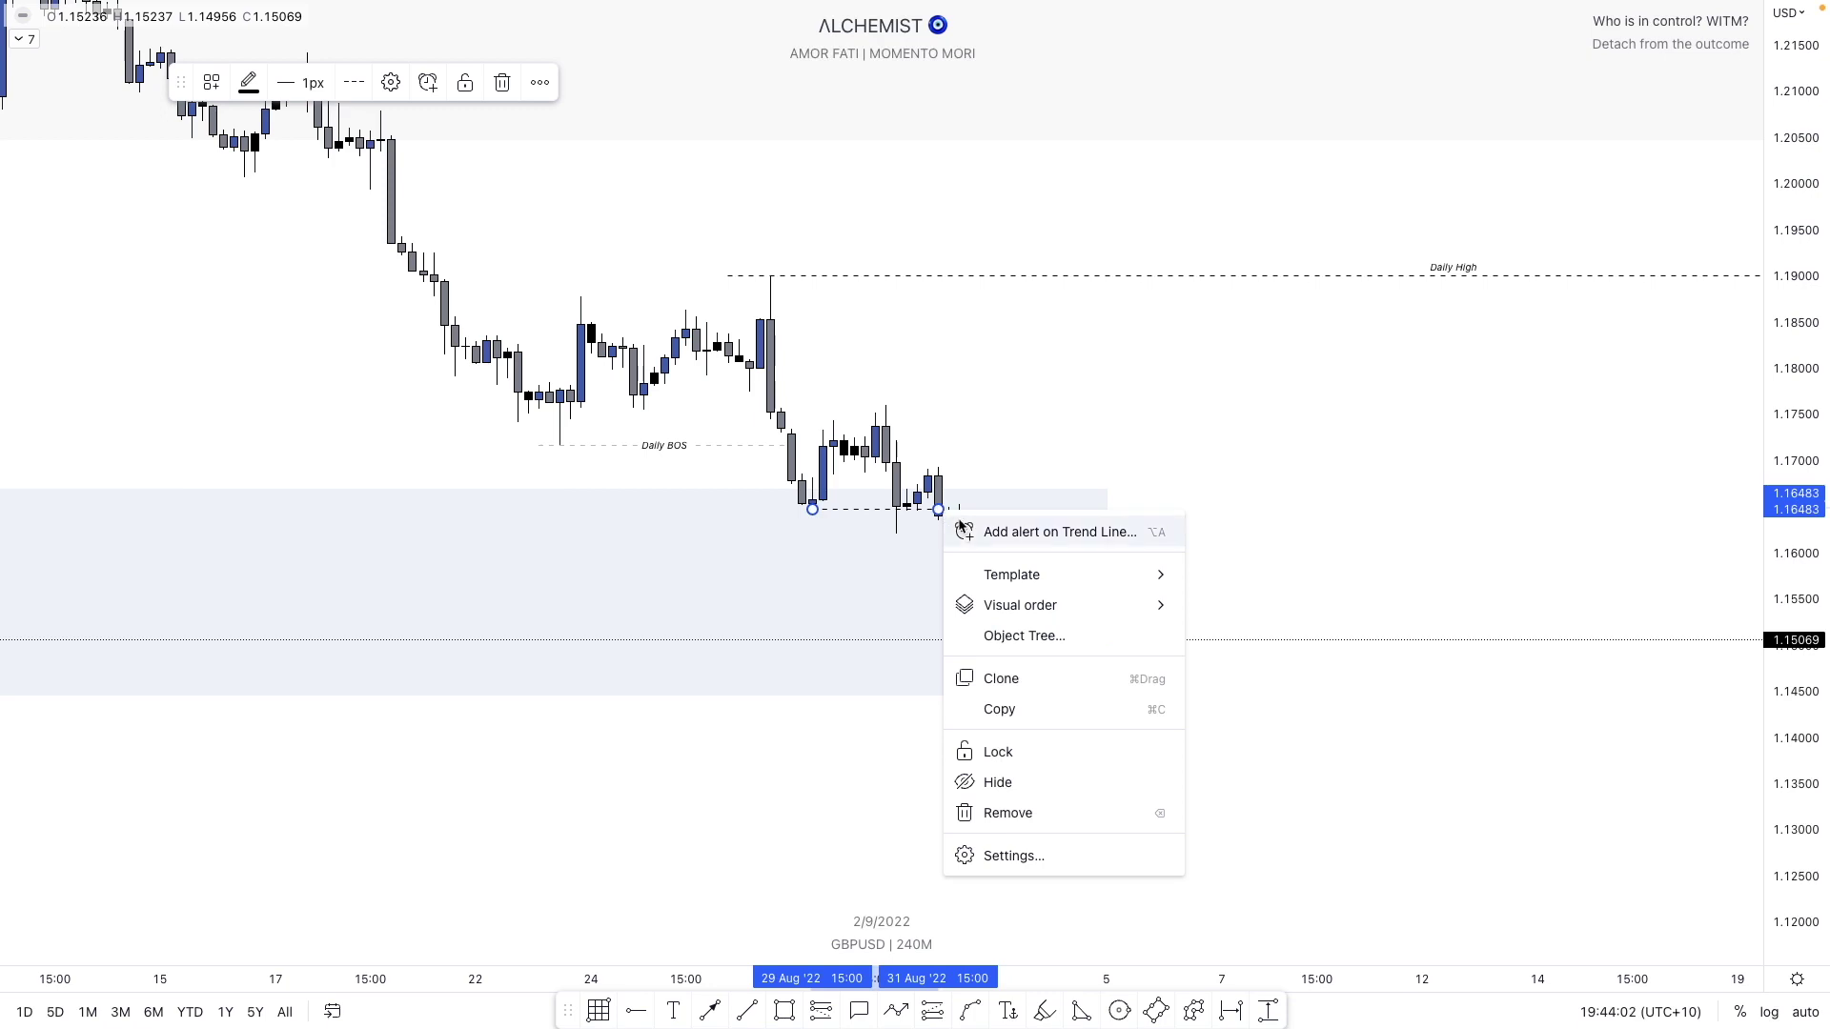
mouse_move(1089, 570)
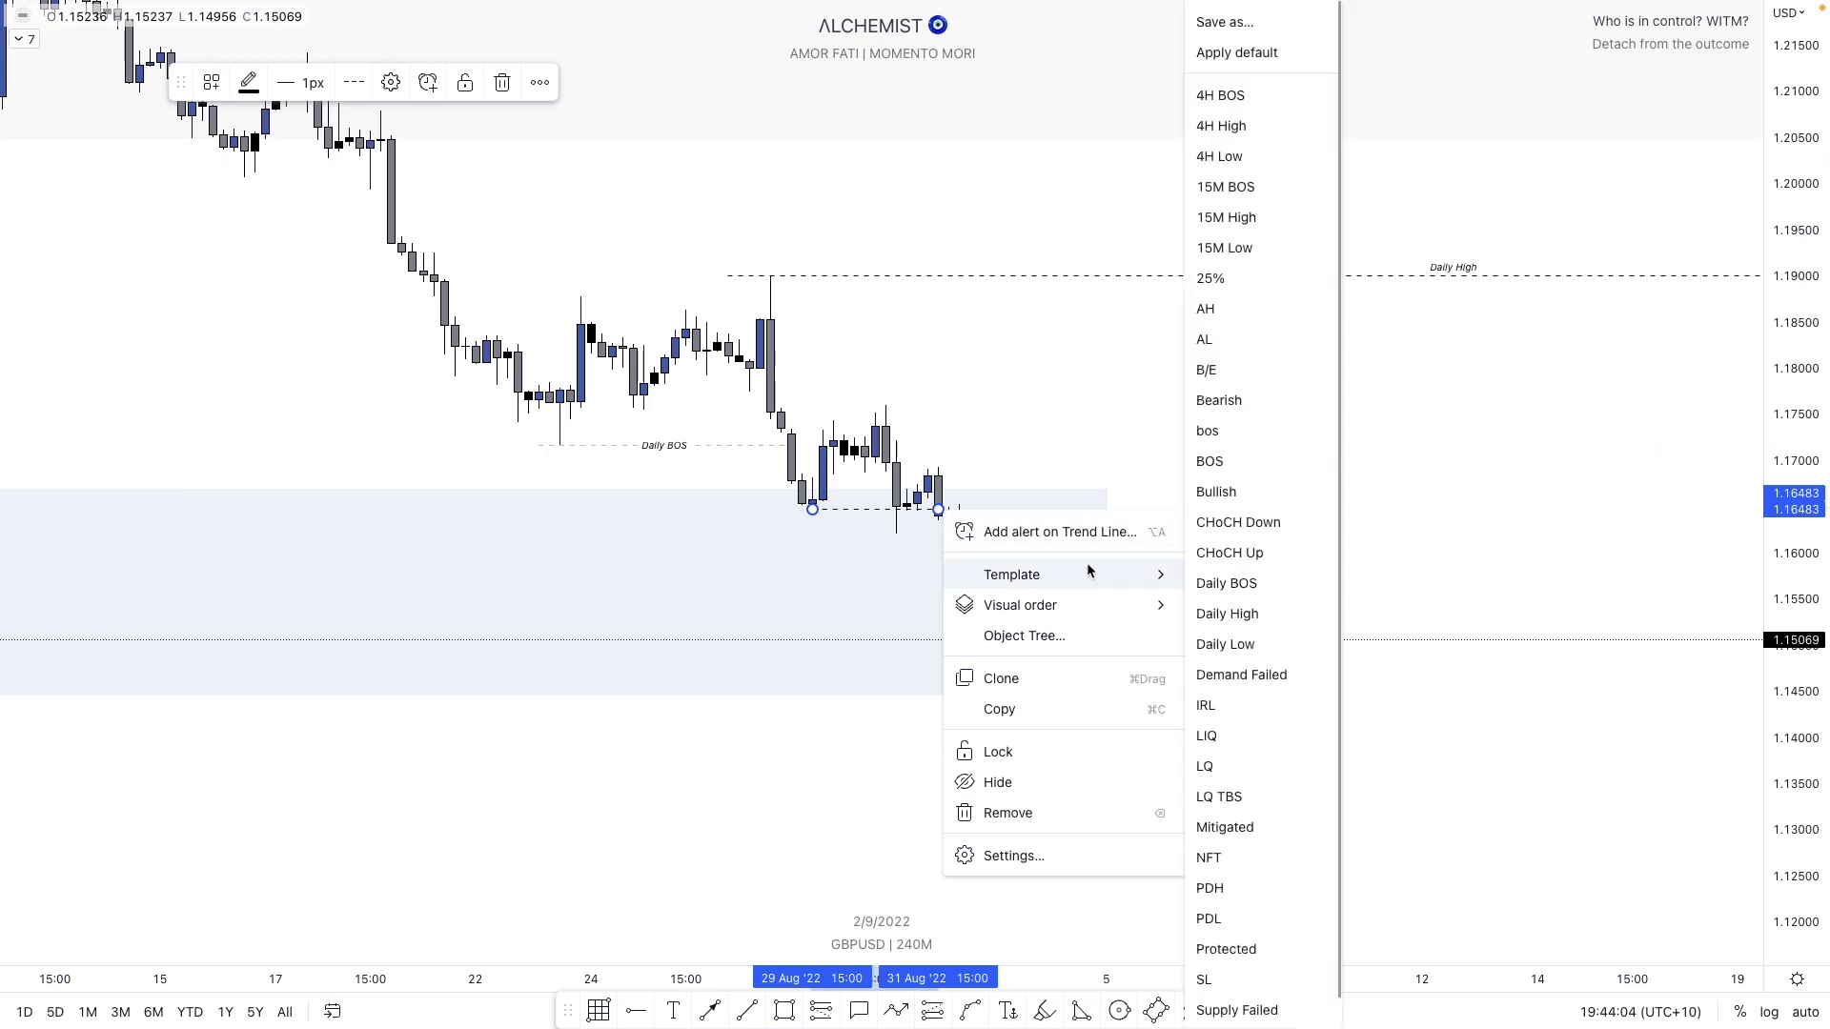
left_click(1254, 97)
- Draw a horizontal trend line at about 1.1760 from 30 Aug '22 to 12 Sep '22 and apply the 4H High template
left_click(747, 1011)
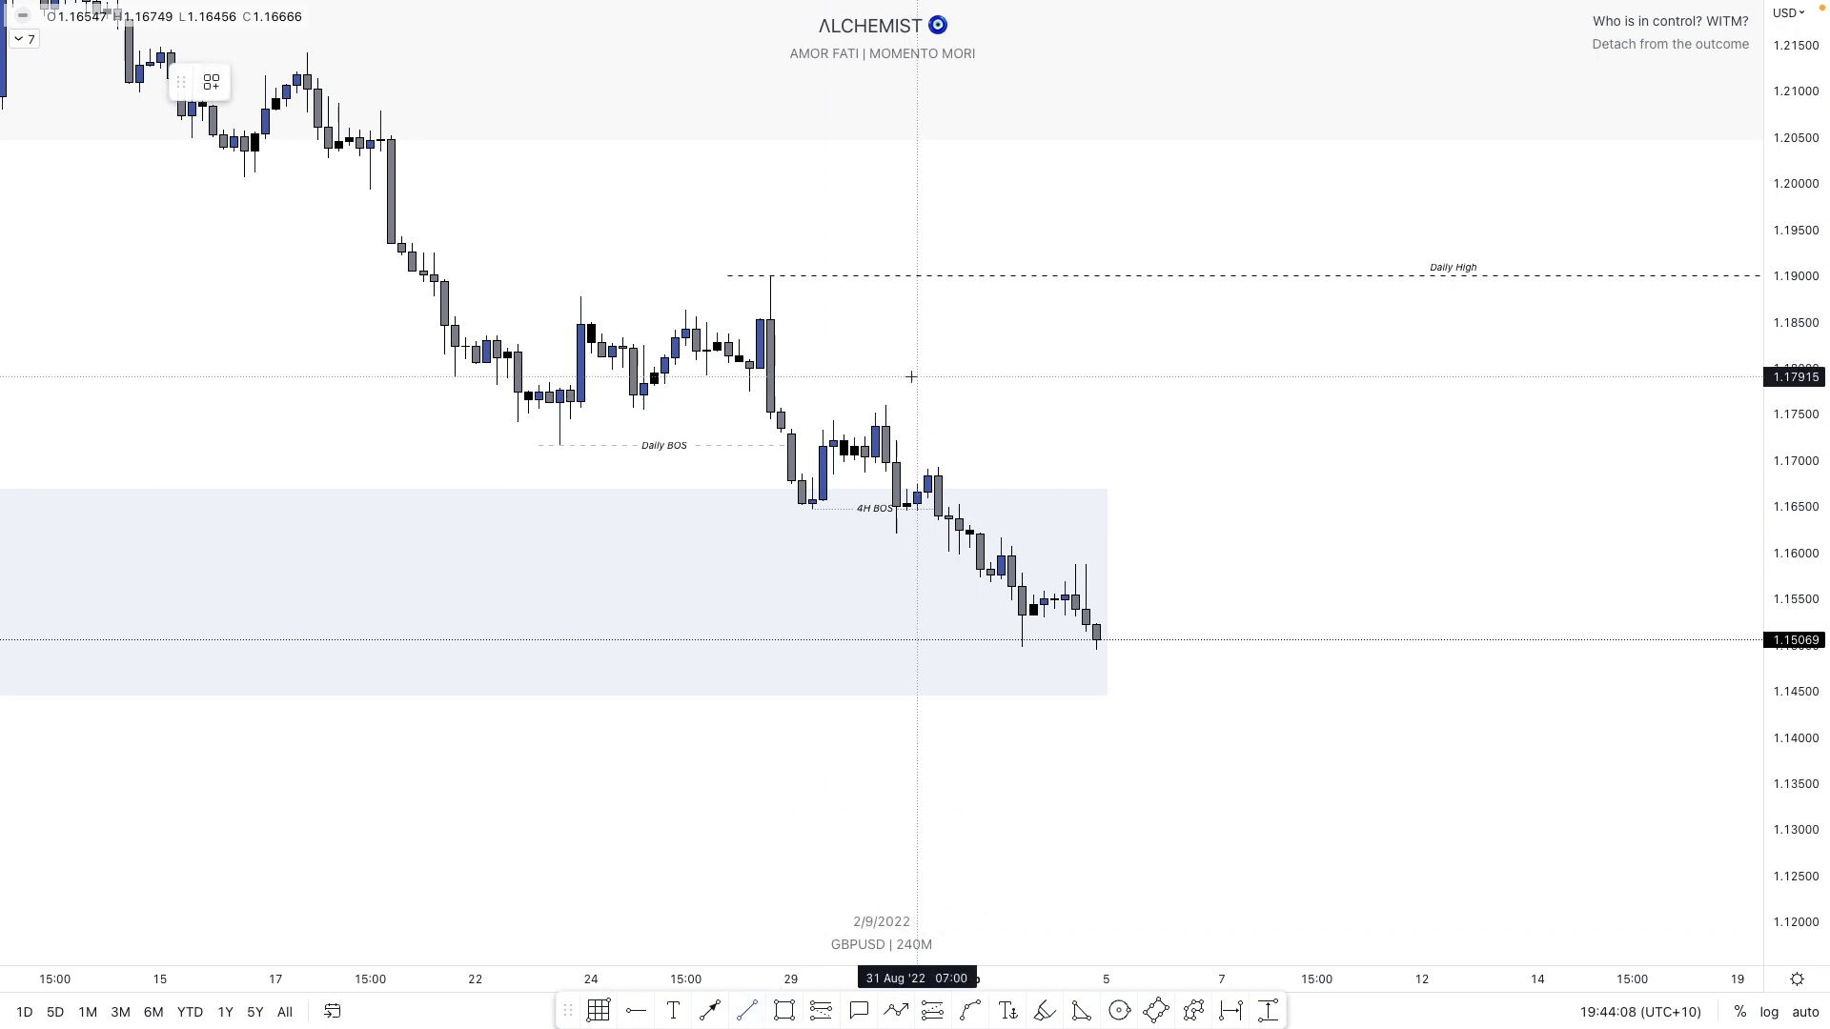
left_click_drag(886, 406, 1423, 406)
right_click(1427, 404)
mouse_move(1512, 471)
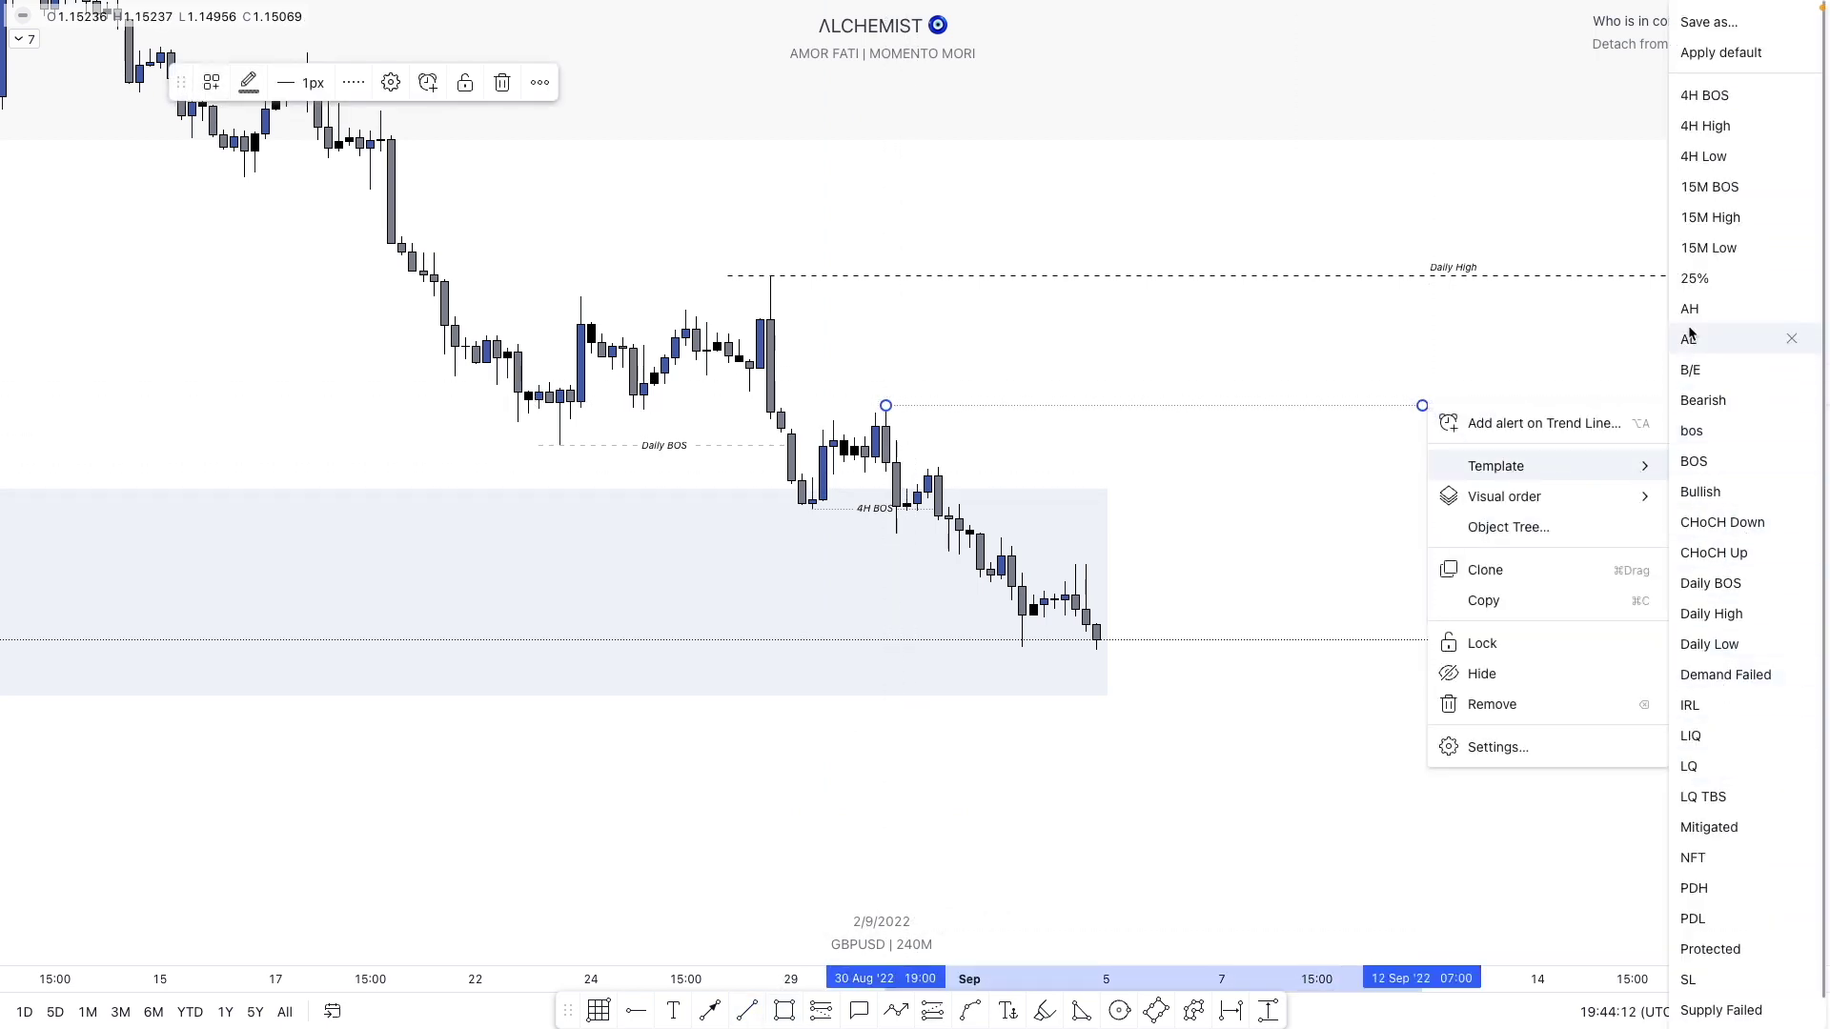
left_click(1721, 129)
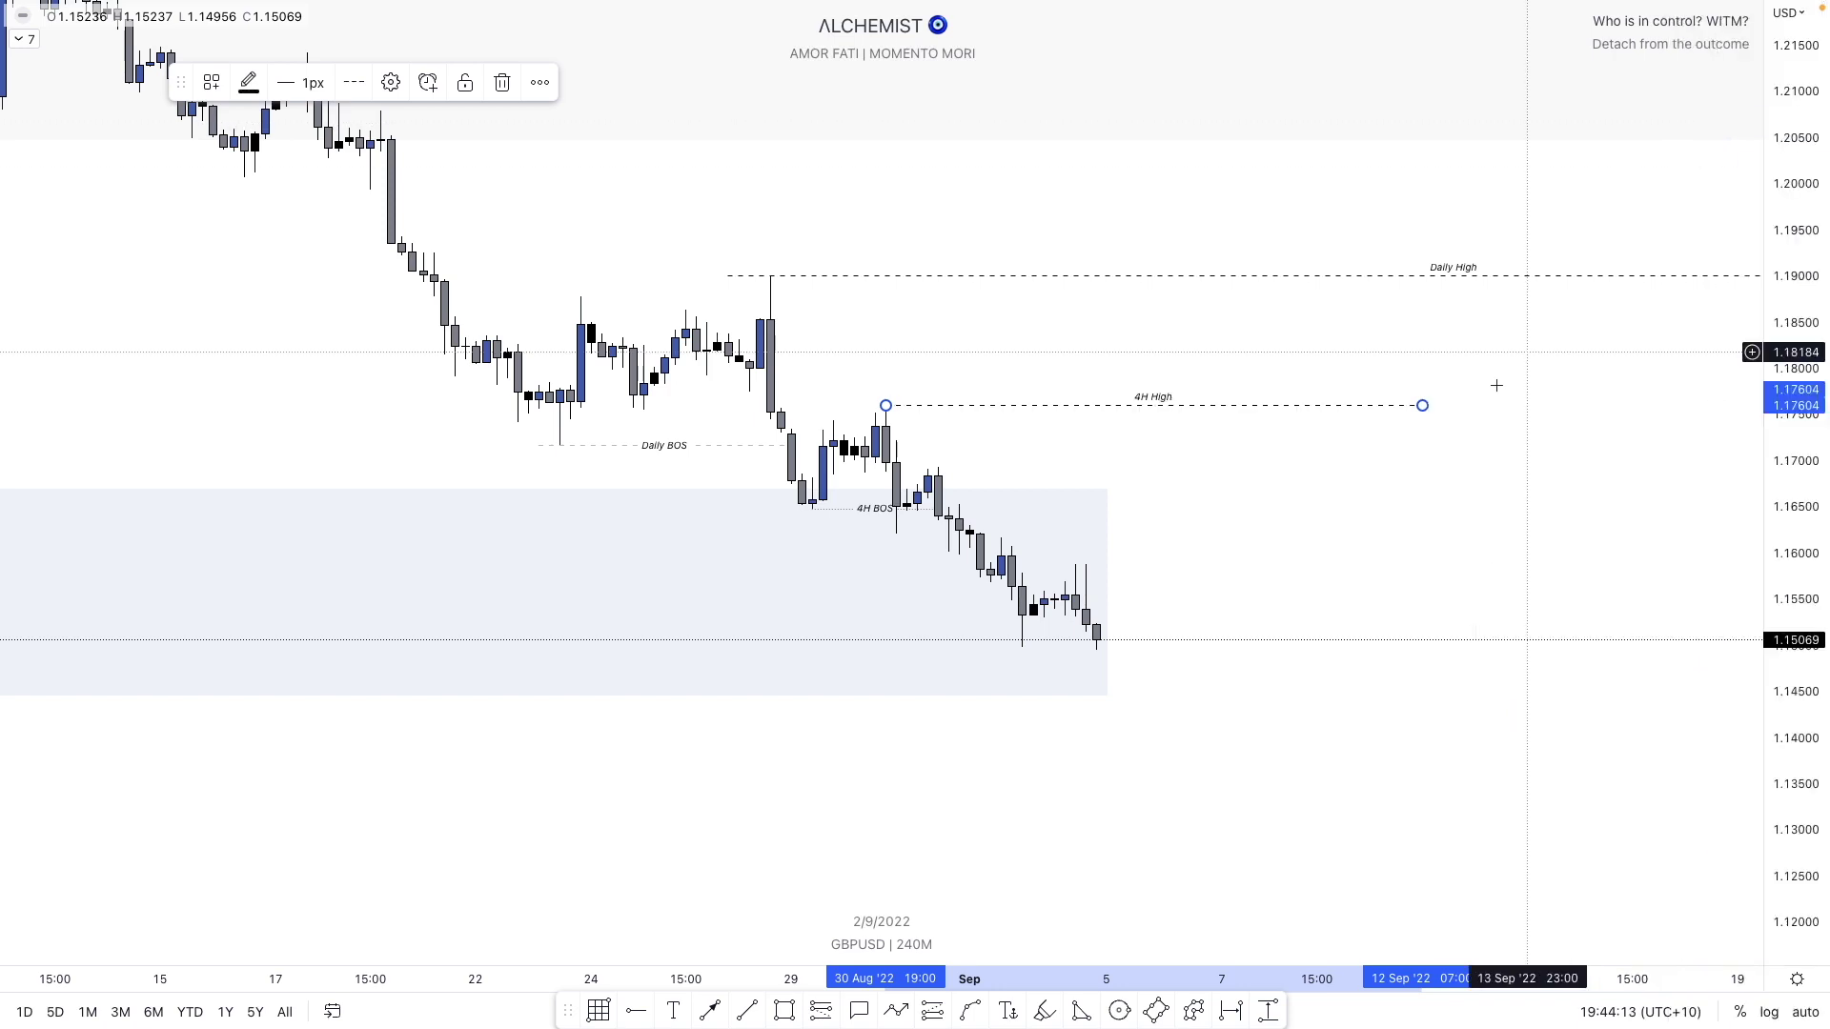
- Measure the pullback from the 01 Sep '22 low up to the following highs
left_click(1018, 648, "shift")
left_click(1116, 562)
left_click(1370, 679)
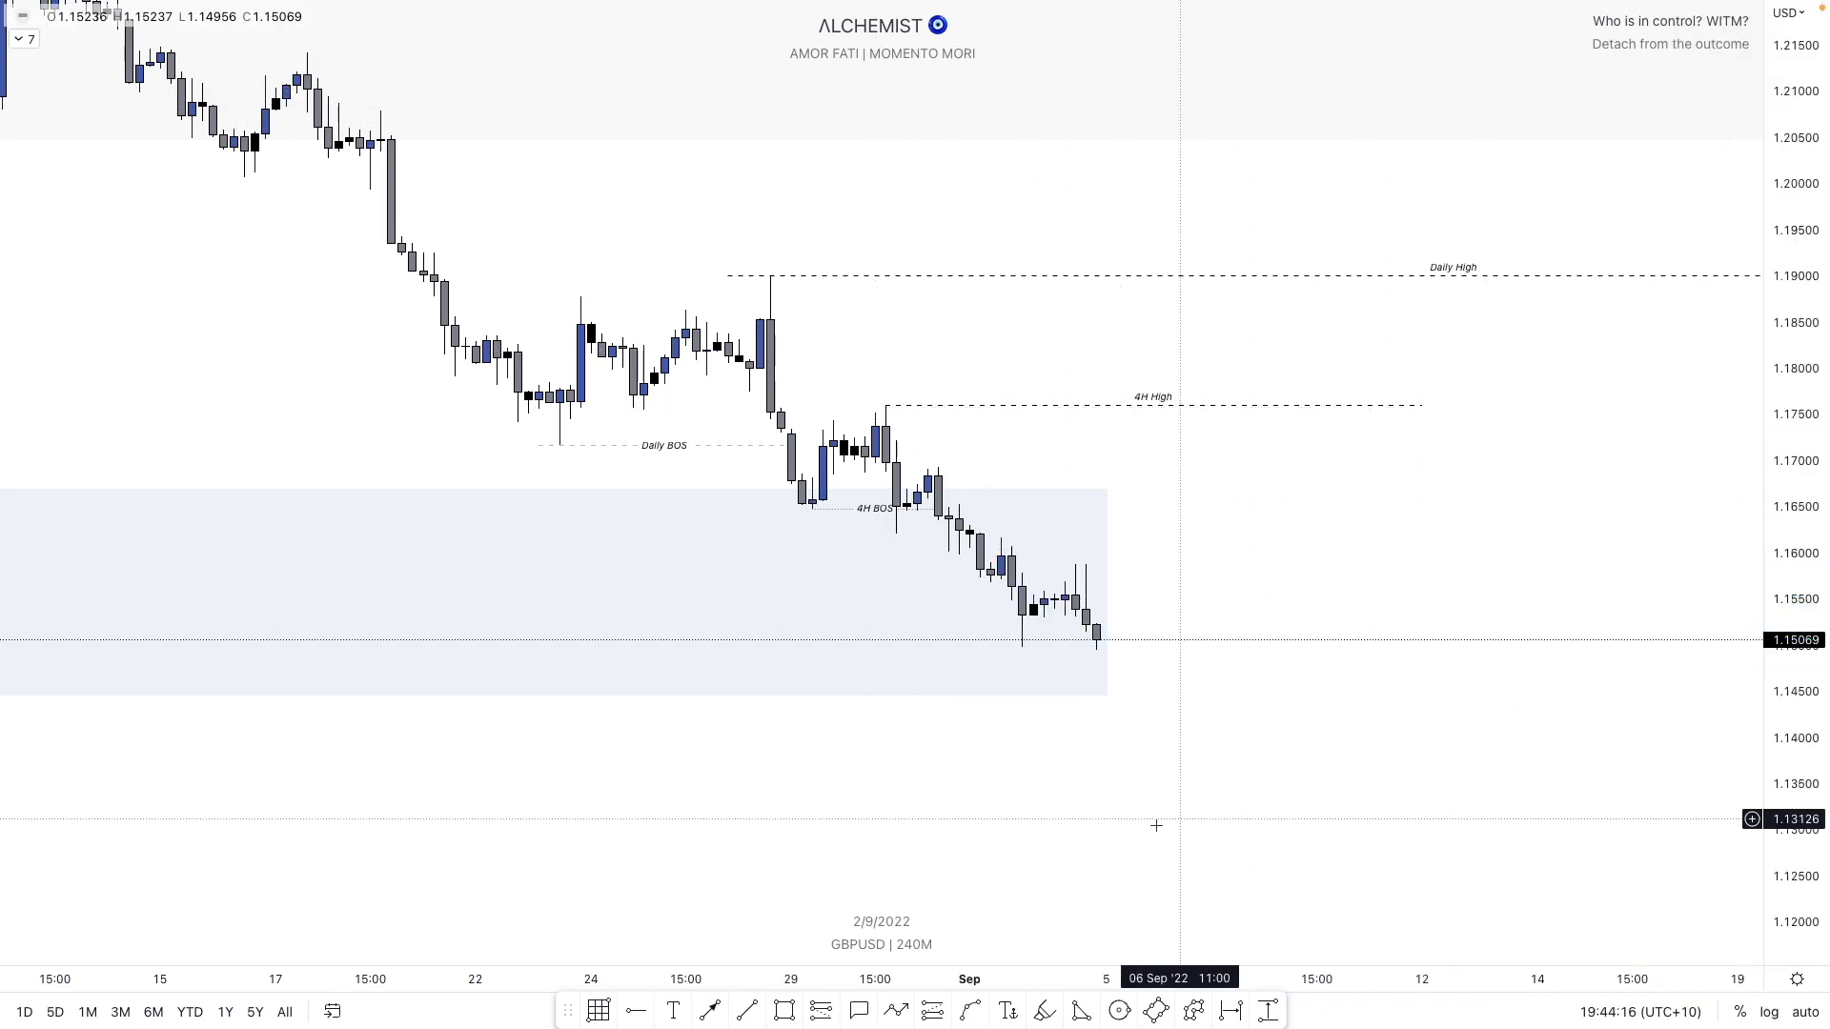
- Draw a horizontal trend line at 1.14983 from 01 Sep '22, apply the 4H Low template, and extend it to about 09 Sep '22
left_click(753, 1013)
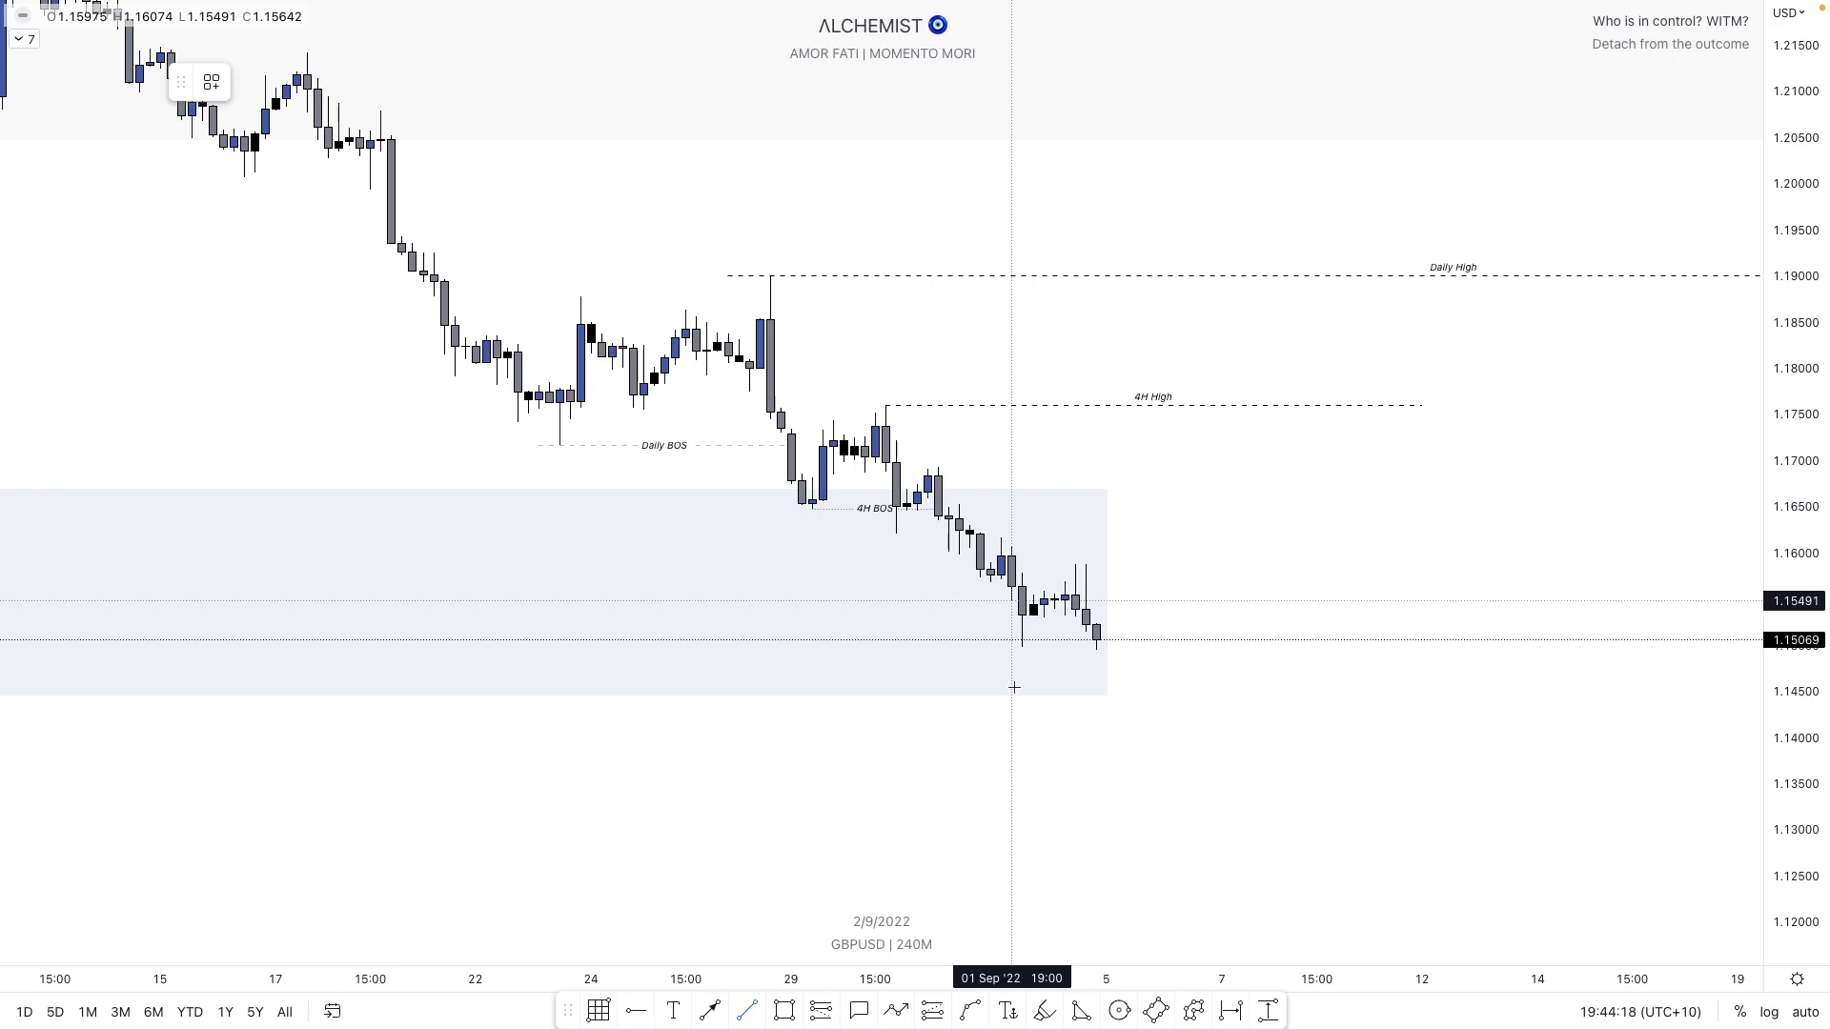
left_click(1022, 648)
left_click(1201, 649)
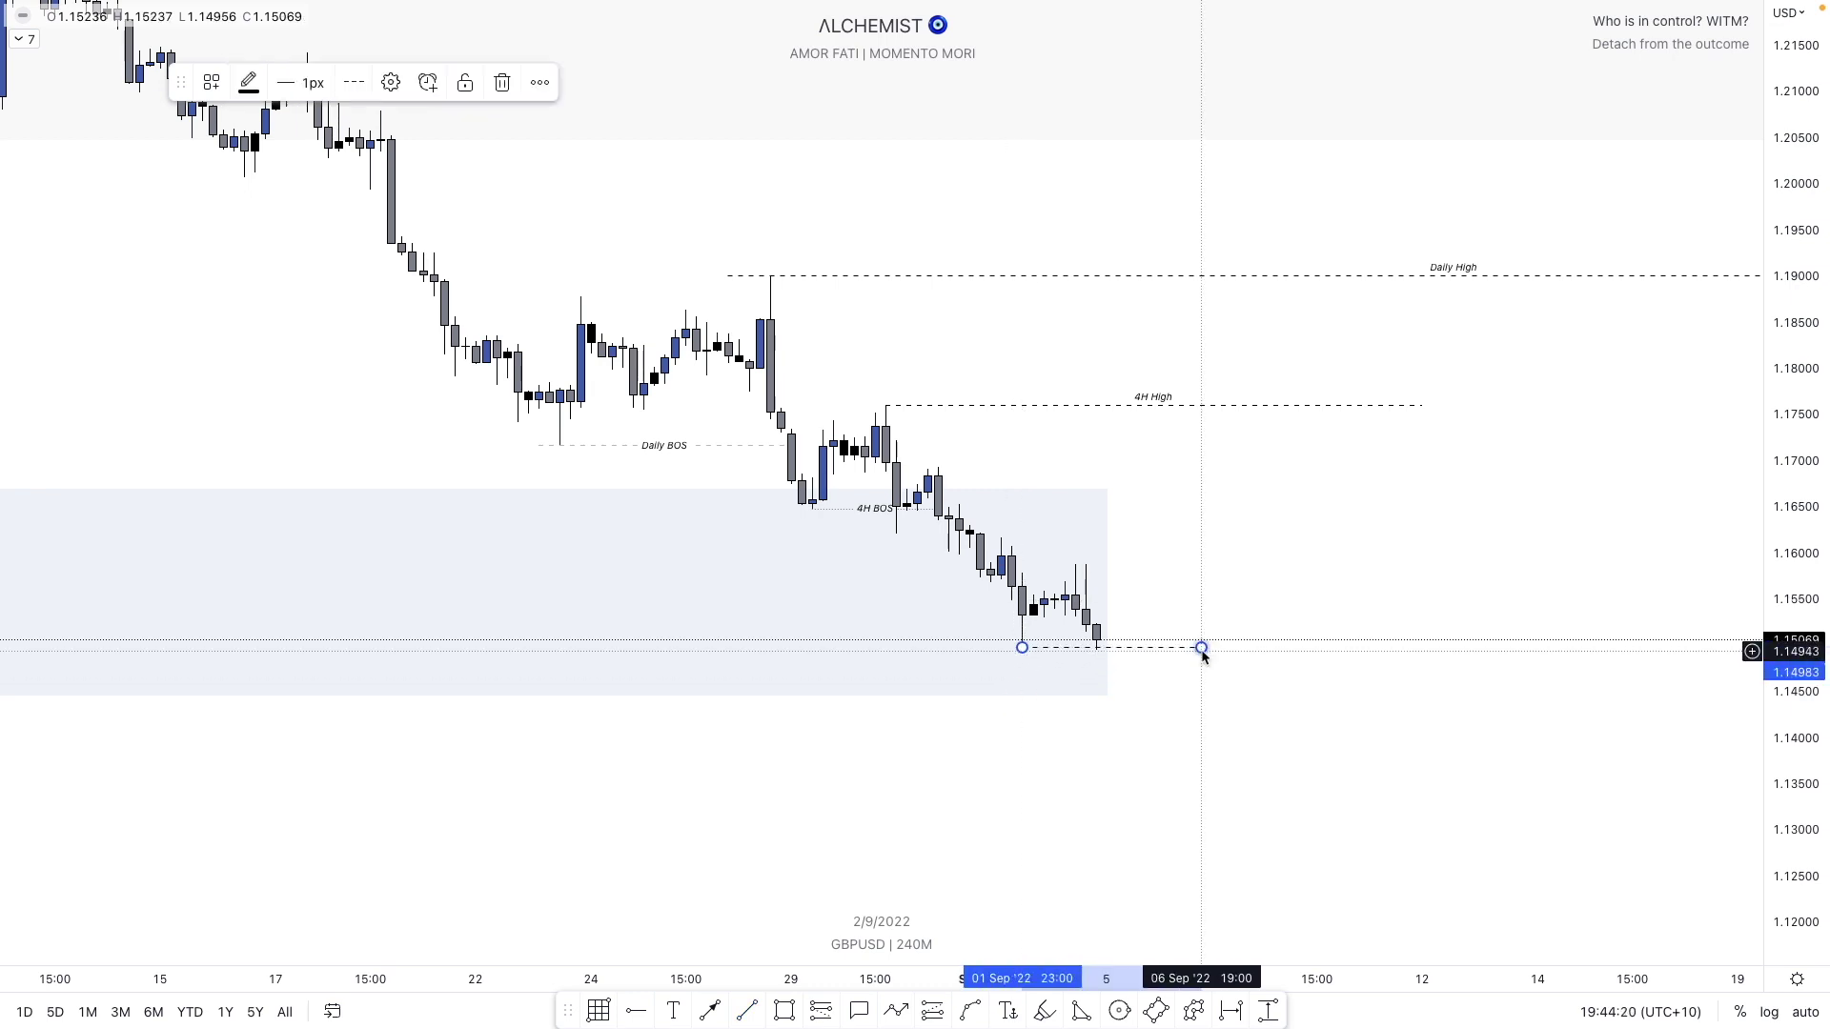
right_click(1203, 656)
mouse_move(1254, 726)
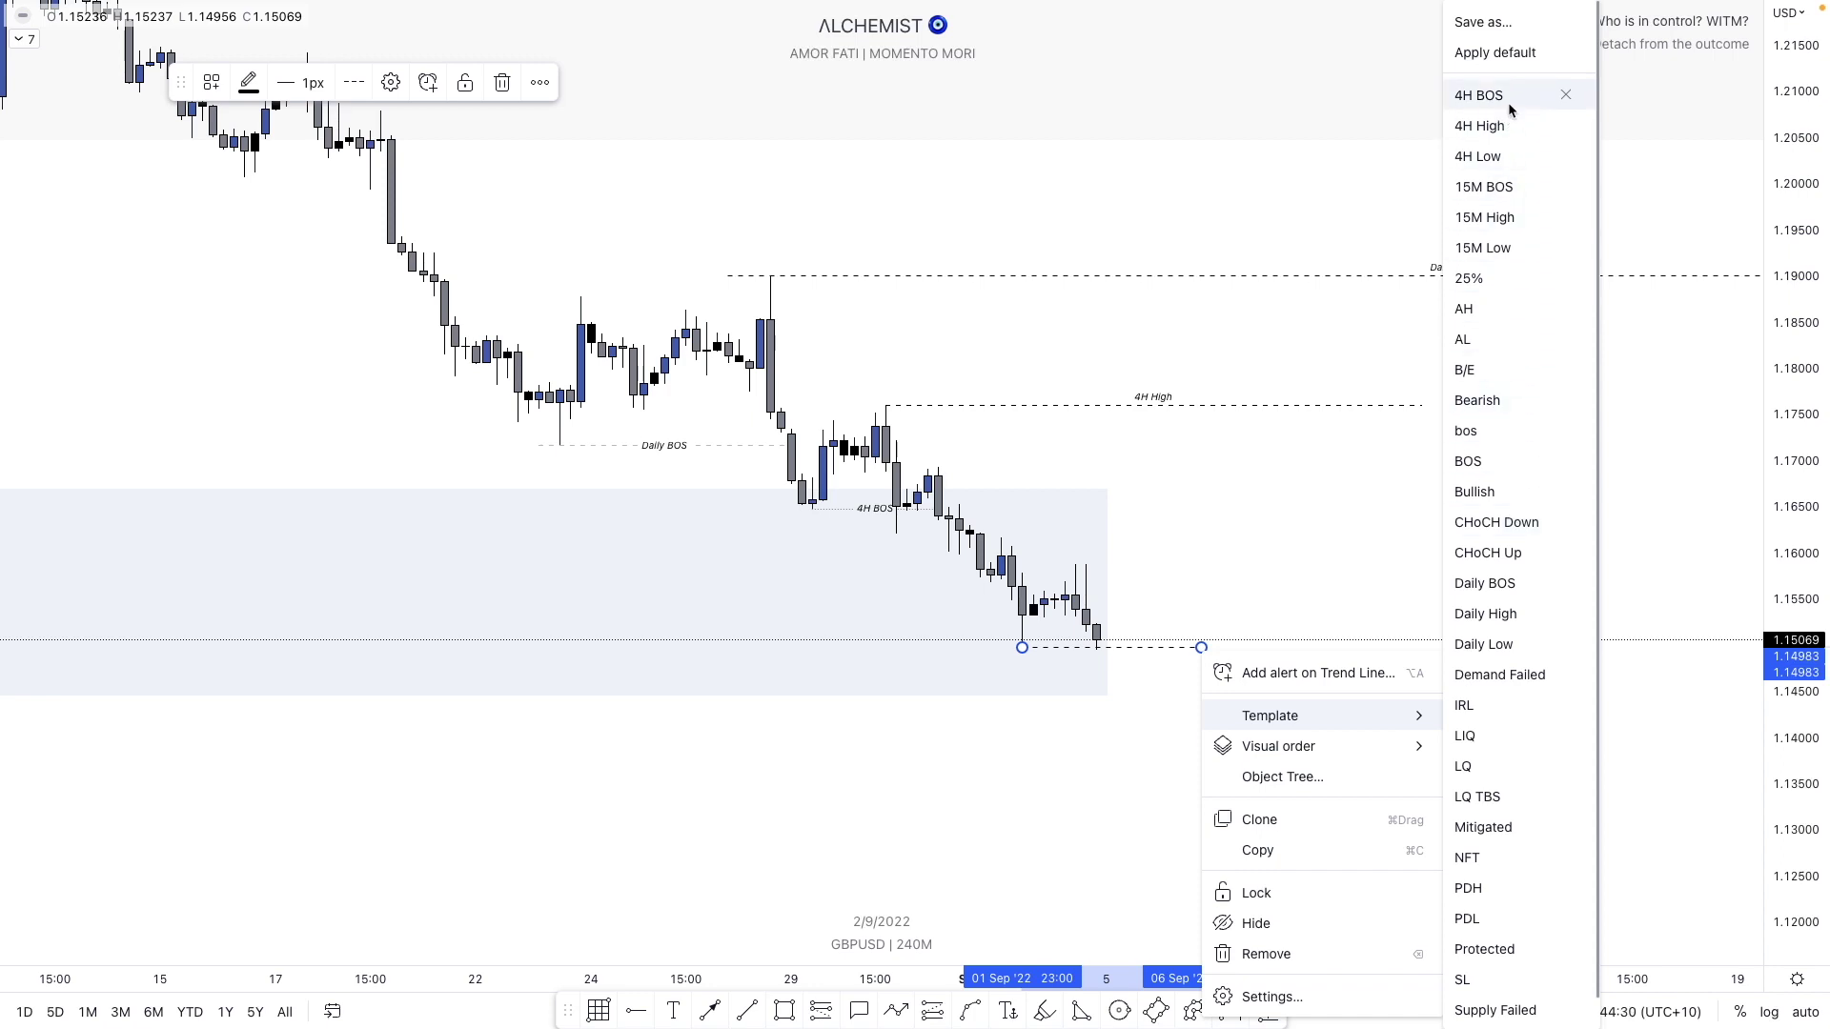
left_click(1507, 157)
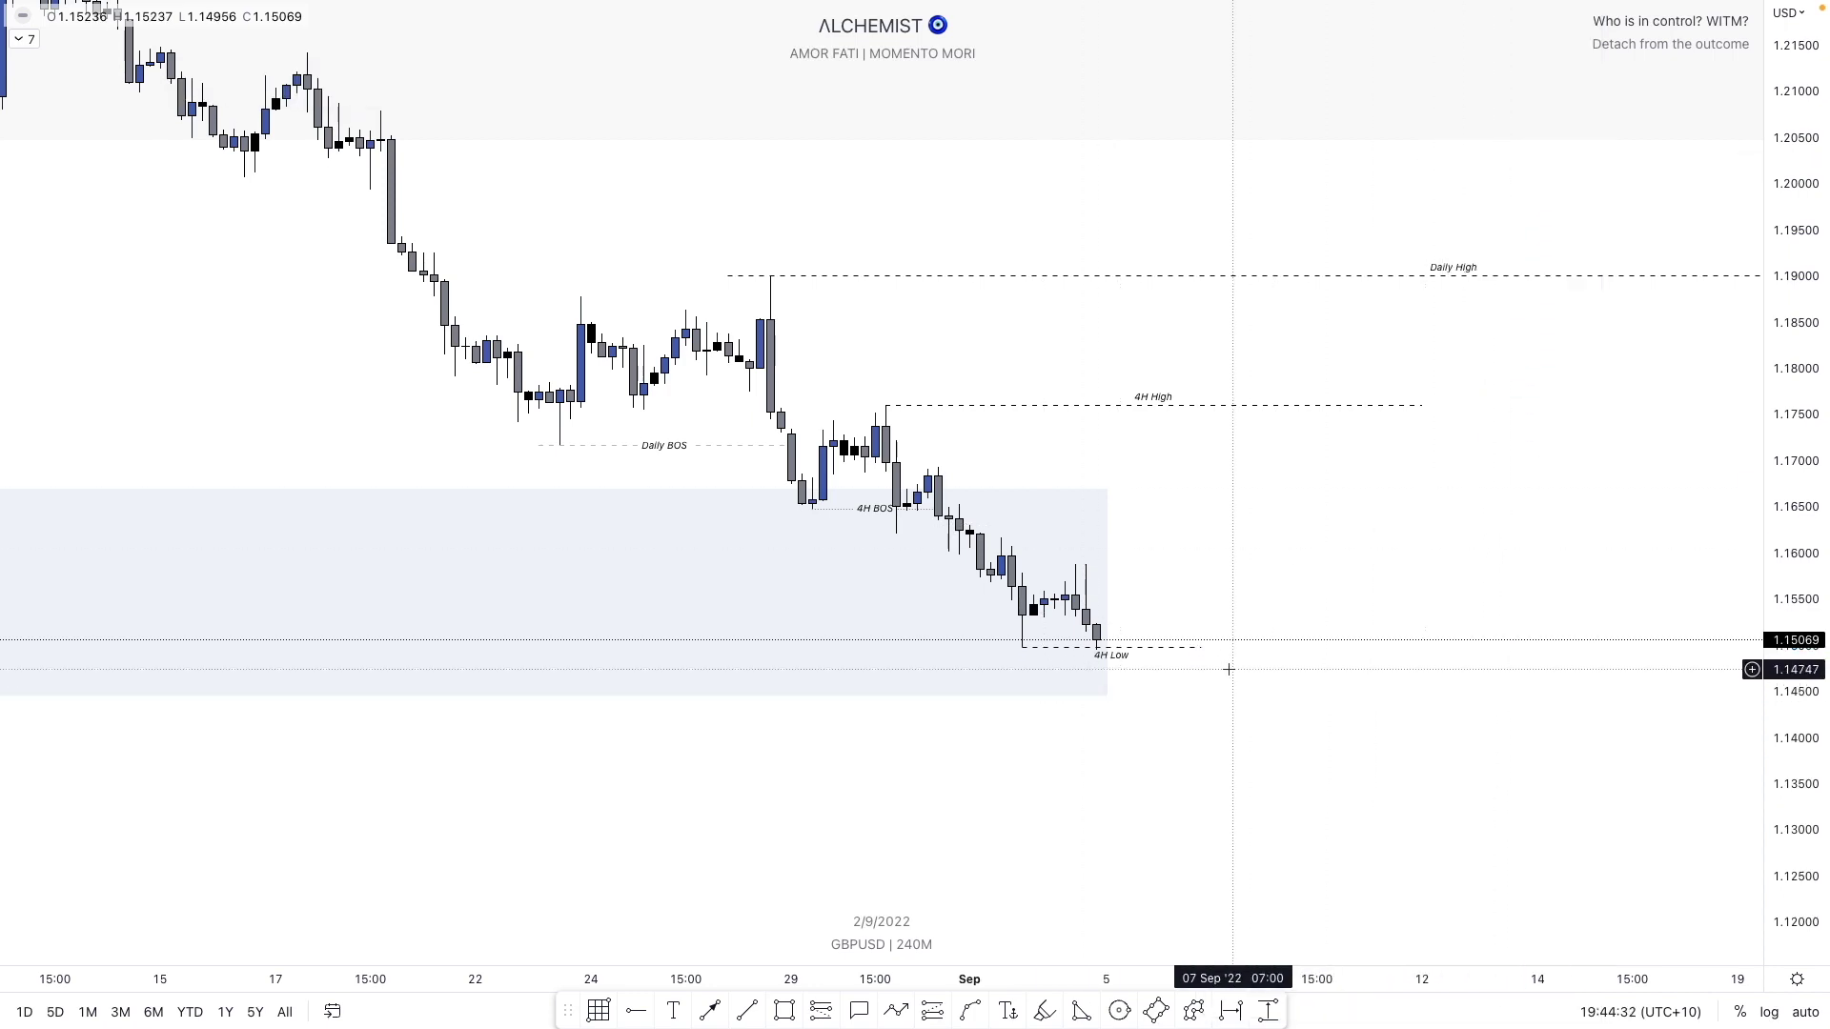
left_click_drag(1198, 646, 1392, 648)
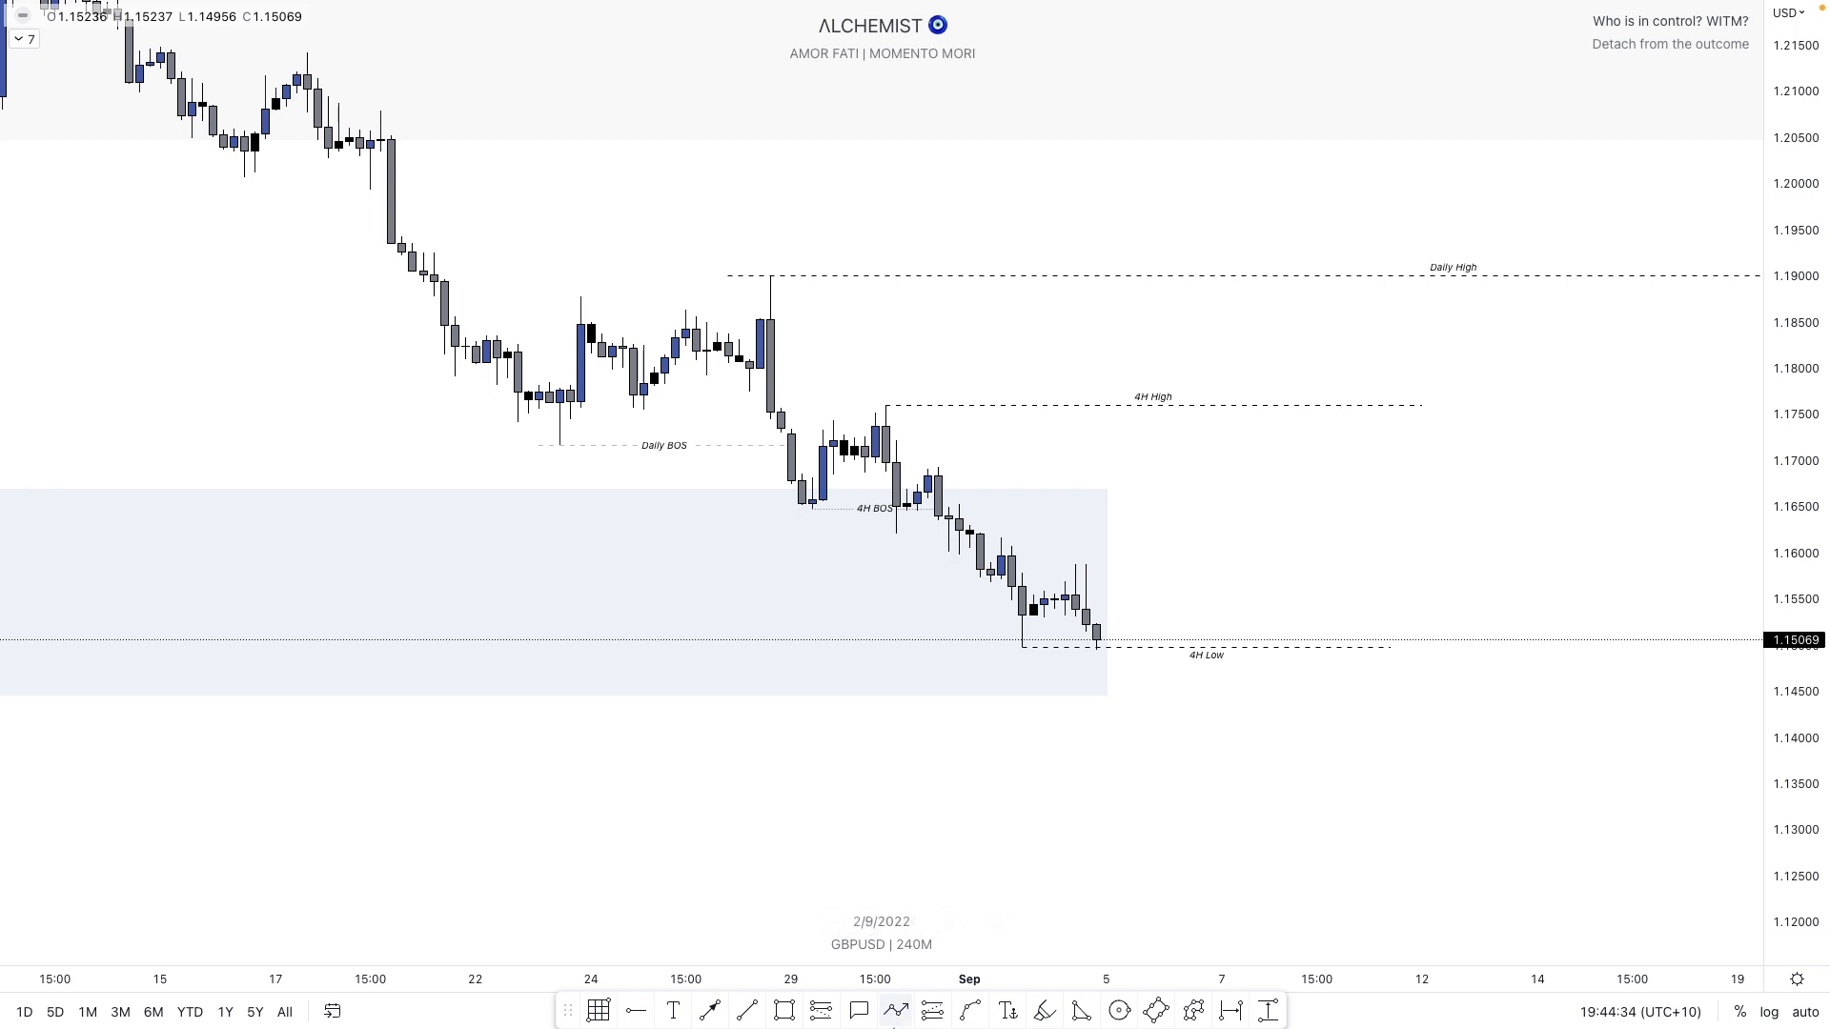
- Draw a range box with a midline from the 4H High at 1.17604 on 30 Aug '22 to the 01 Sep '22 low
left_click(610, 1009)
left_click(885, 405)
left_click(1022, 649)
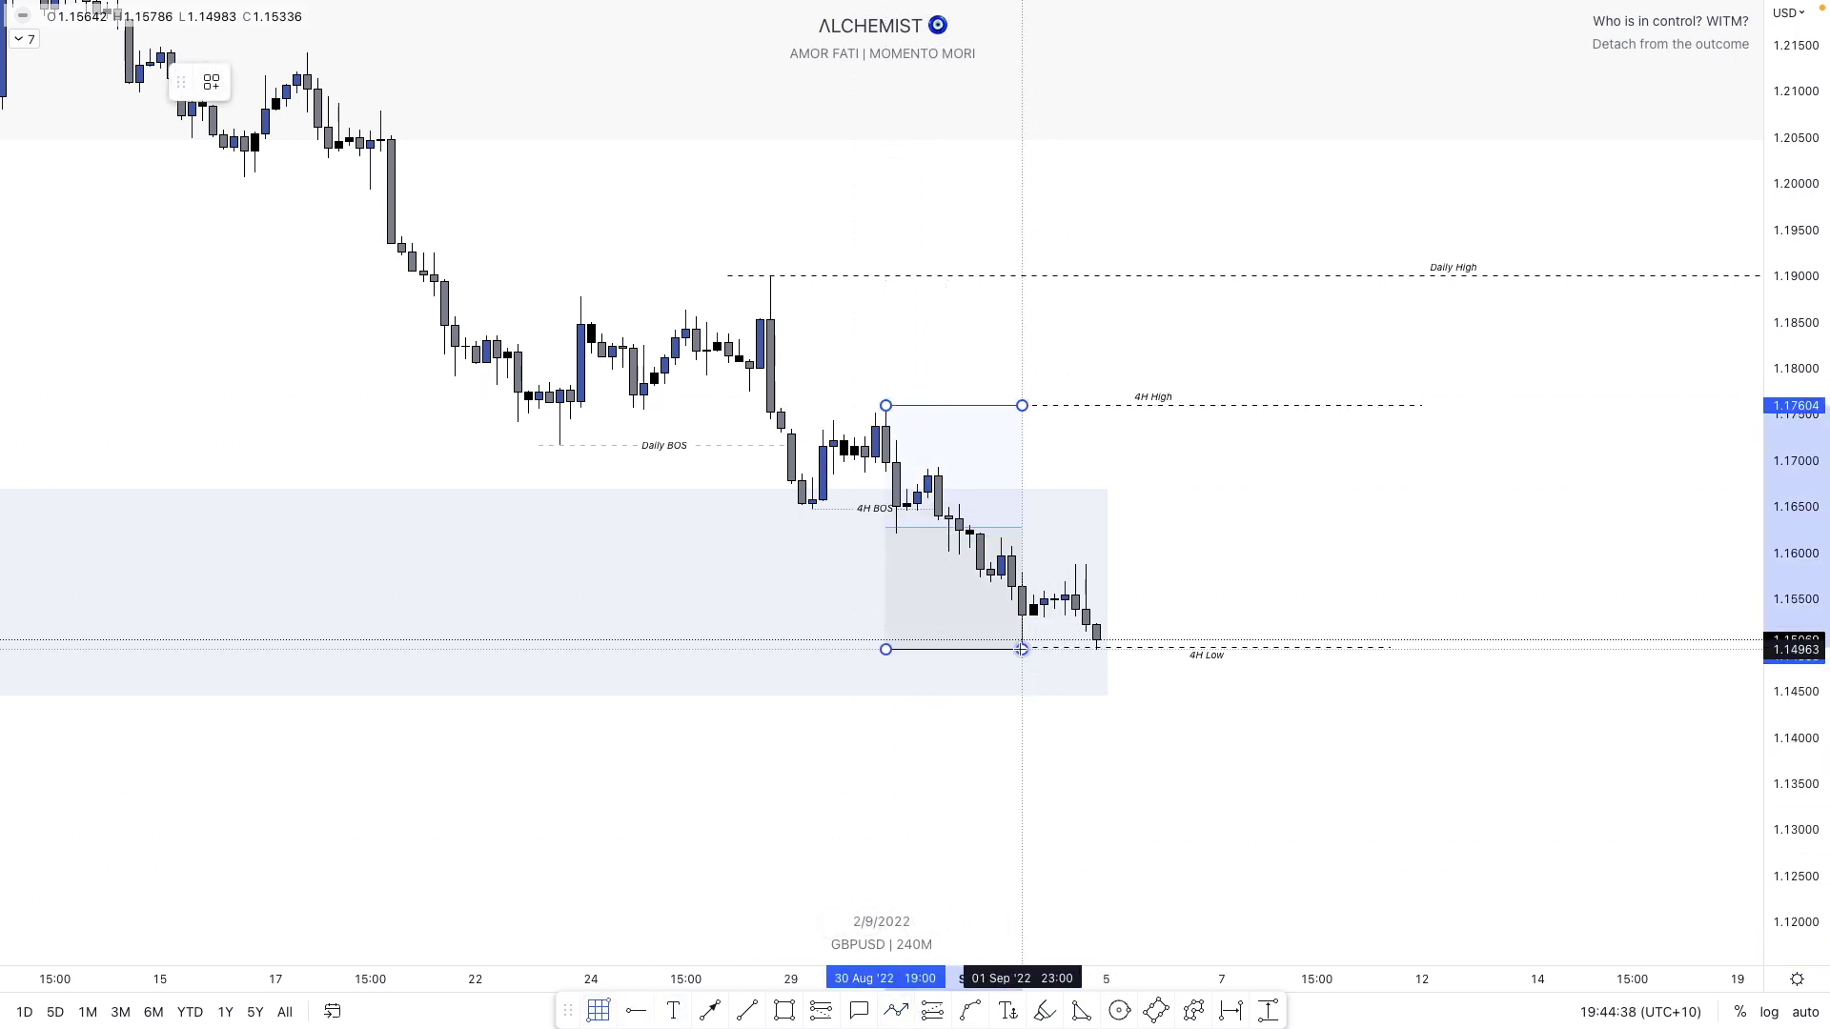
left_click(1085, 826)
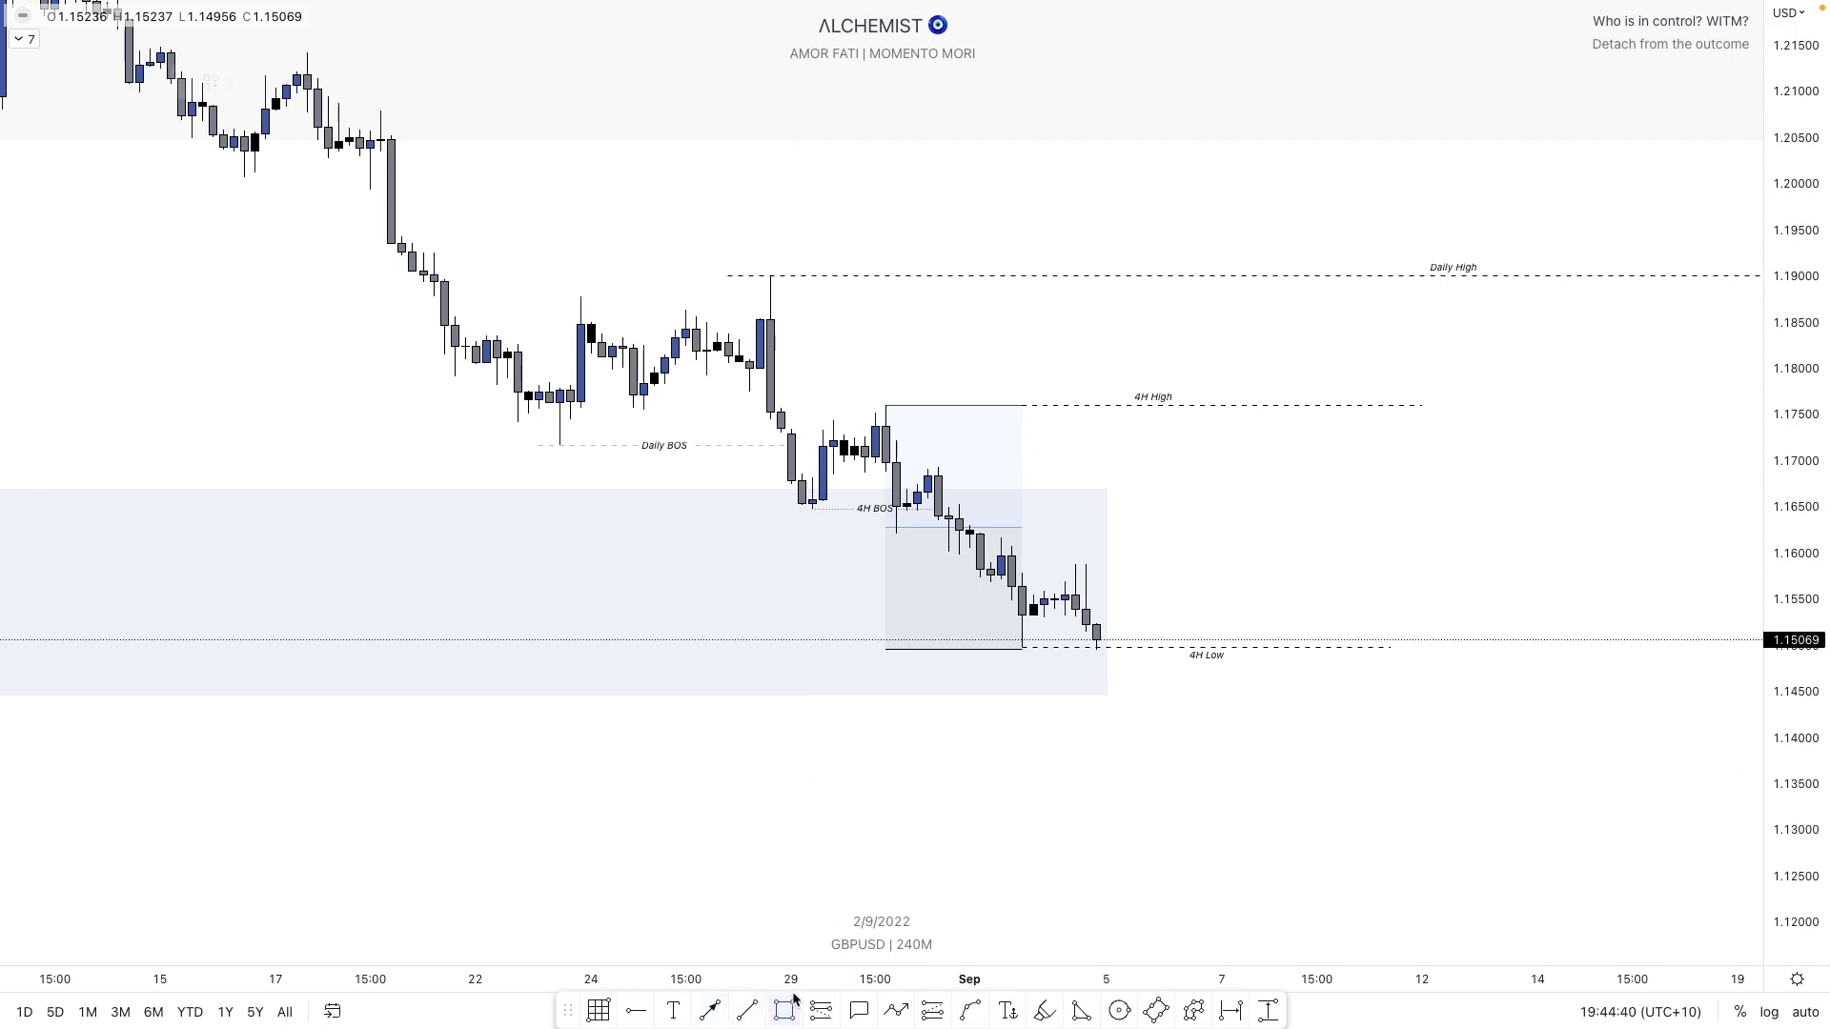
- Draw a rectangle from the 31 Aug '22 candle between 1.16666 and 1.16918 and extend it to about 09 Sep '22
left_click(927, 492)
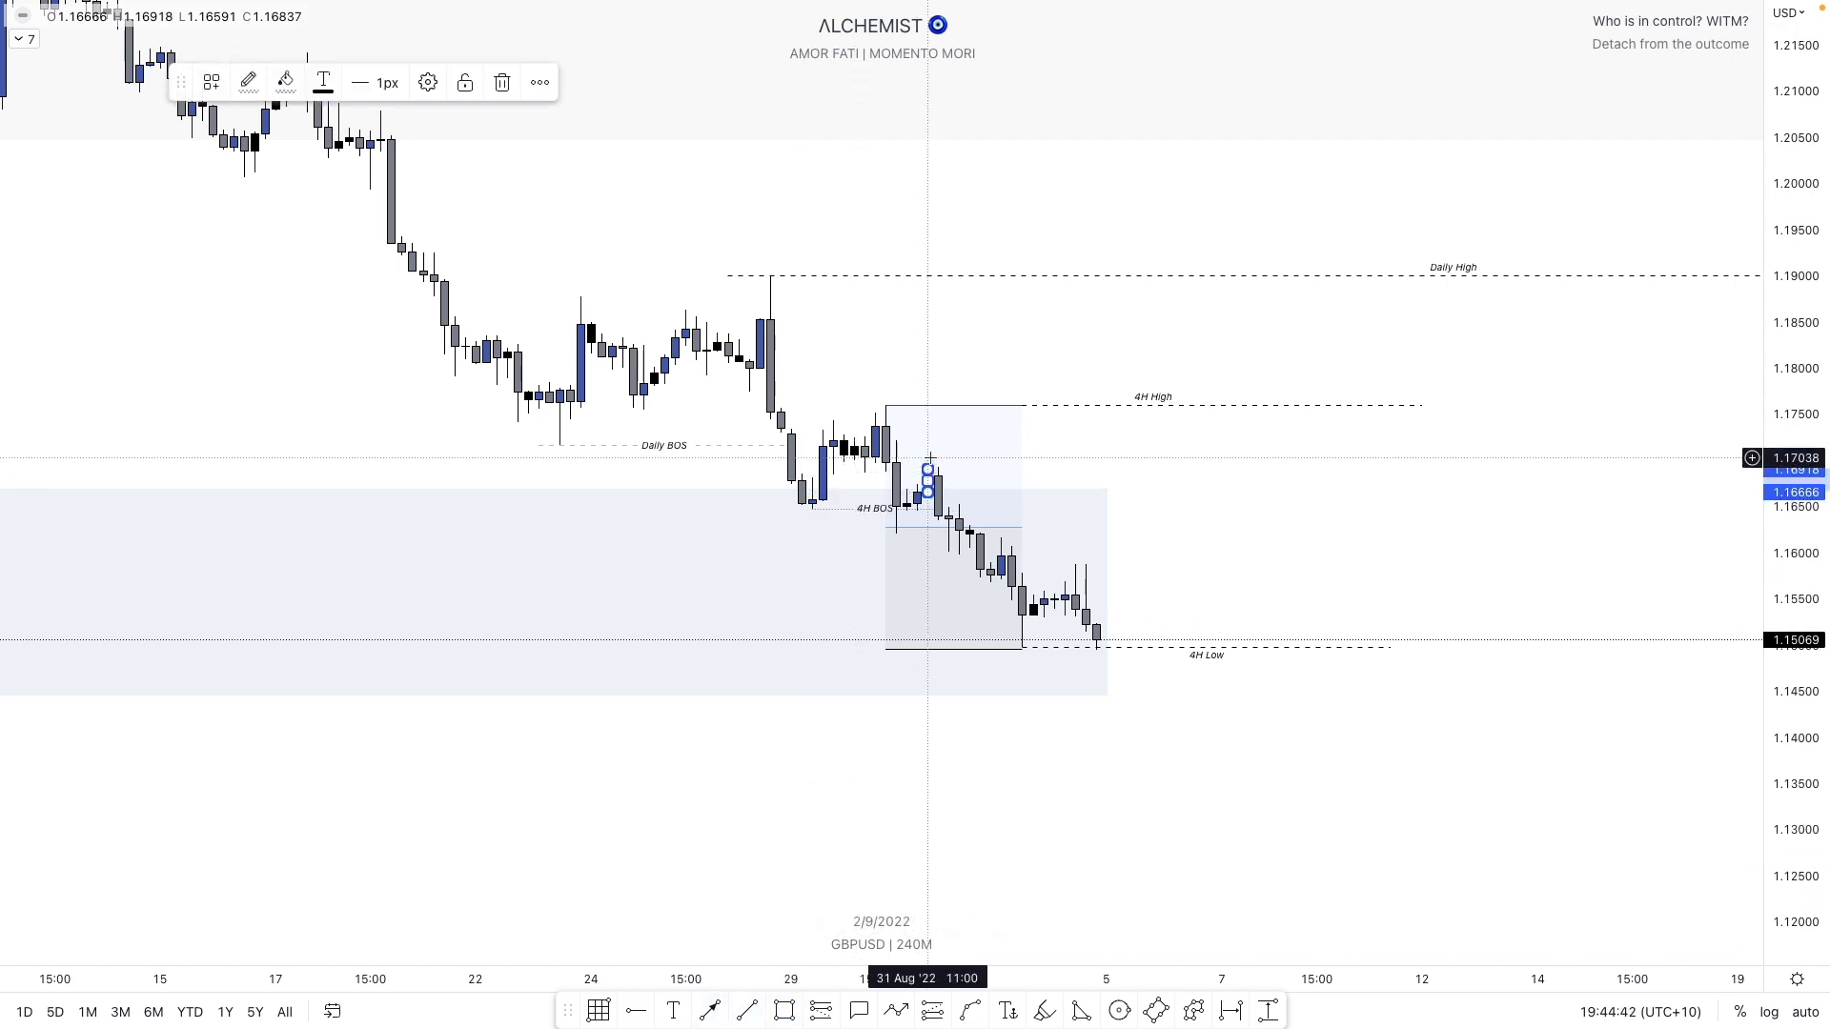
left_click_drag(929, 482, 1382, 505)
left_click(1392, 533)
left_click(1009, 909)
- Draw a rectangle between 1.15719 and 1.16166 from 01 Sep to 02 Sep '22 and apply the CPB template
left_click(786, 1011)
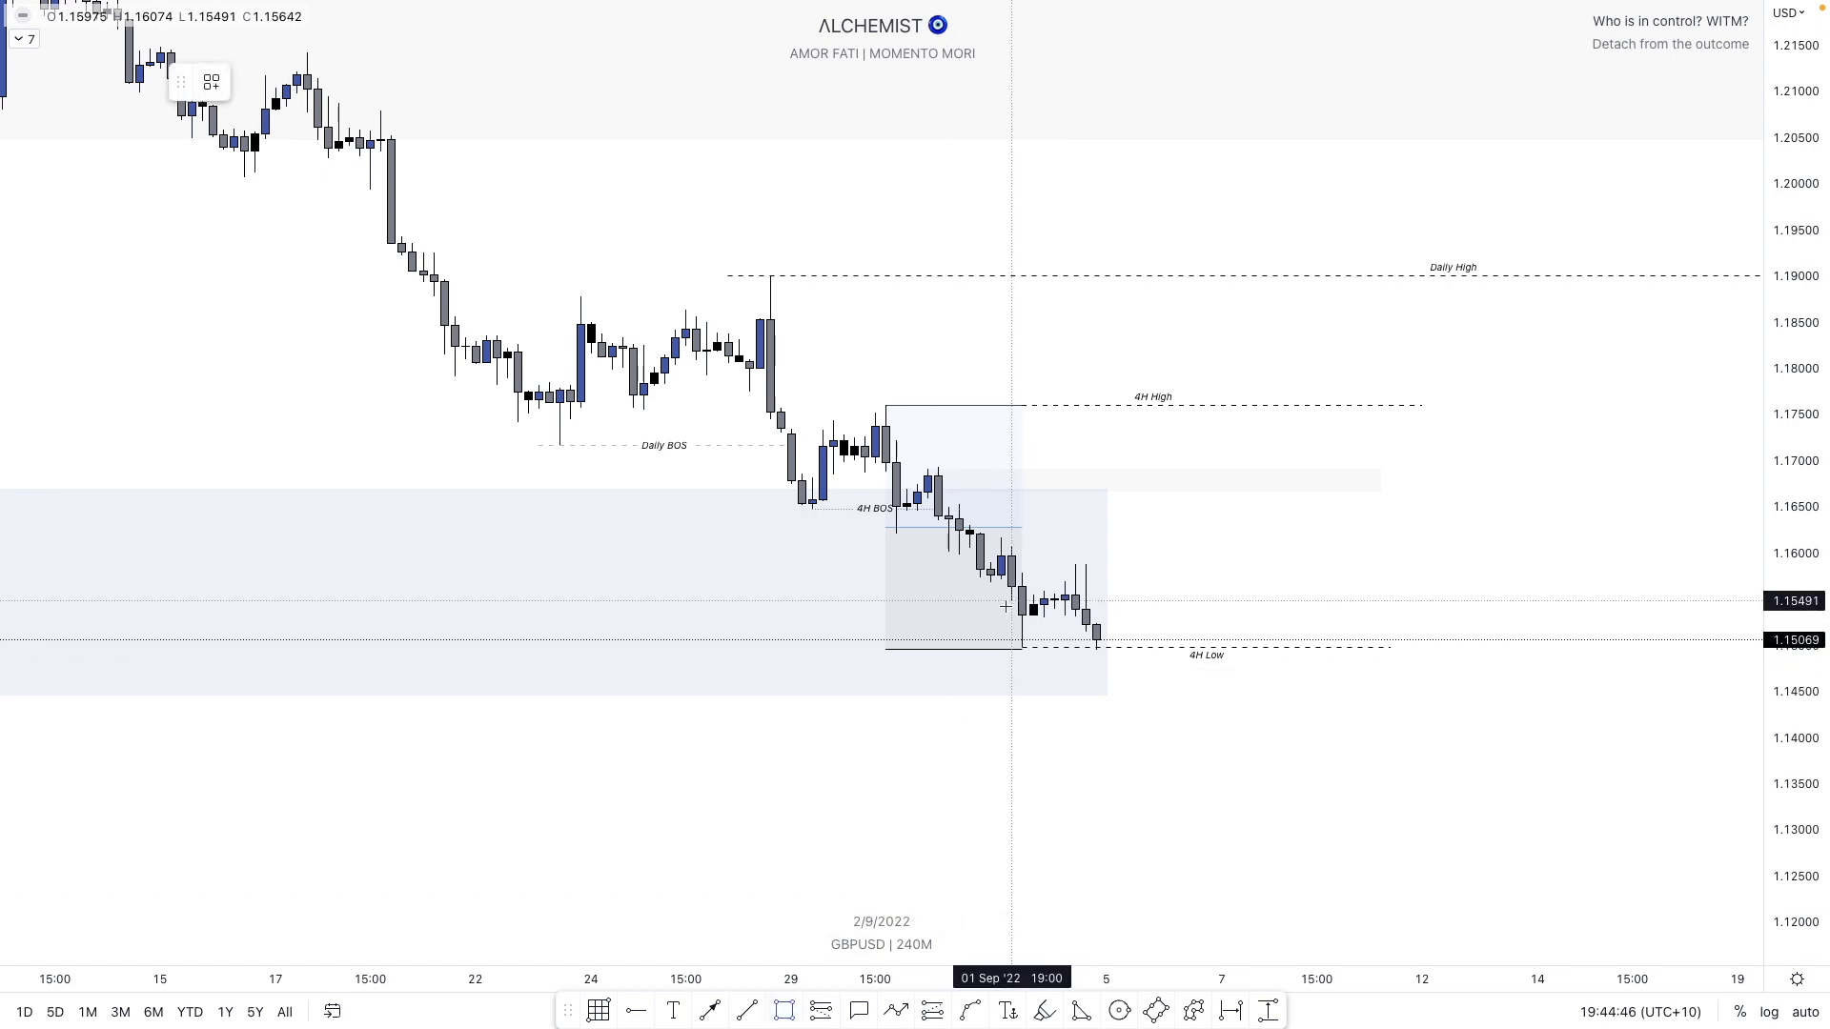
left_click(1086, 539)
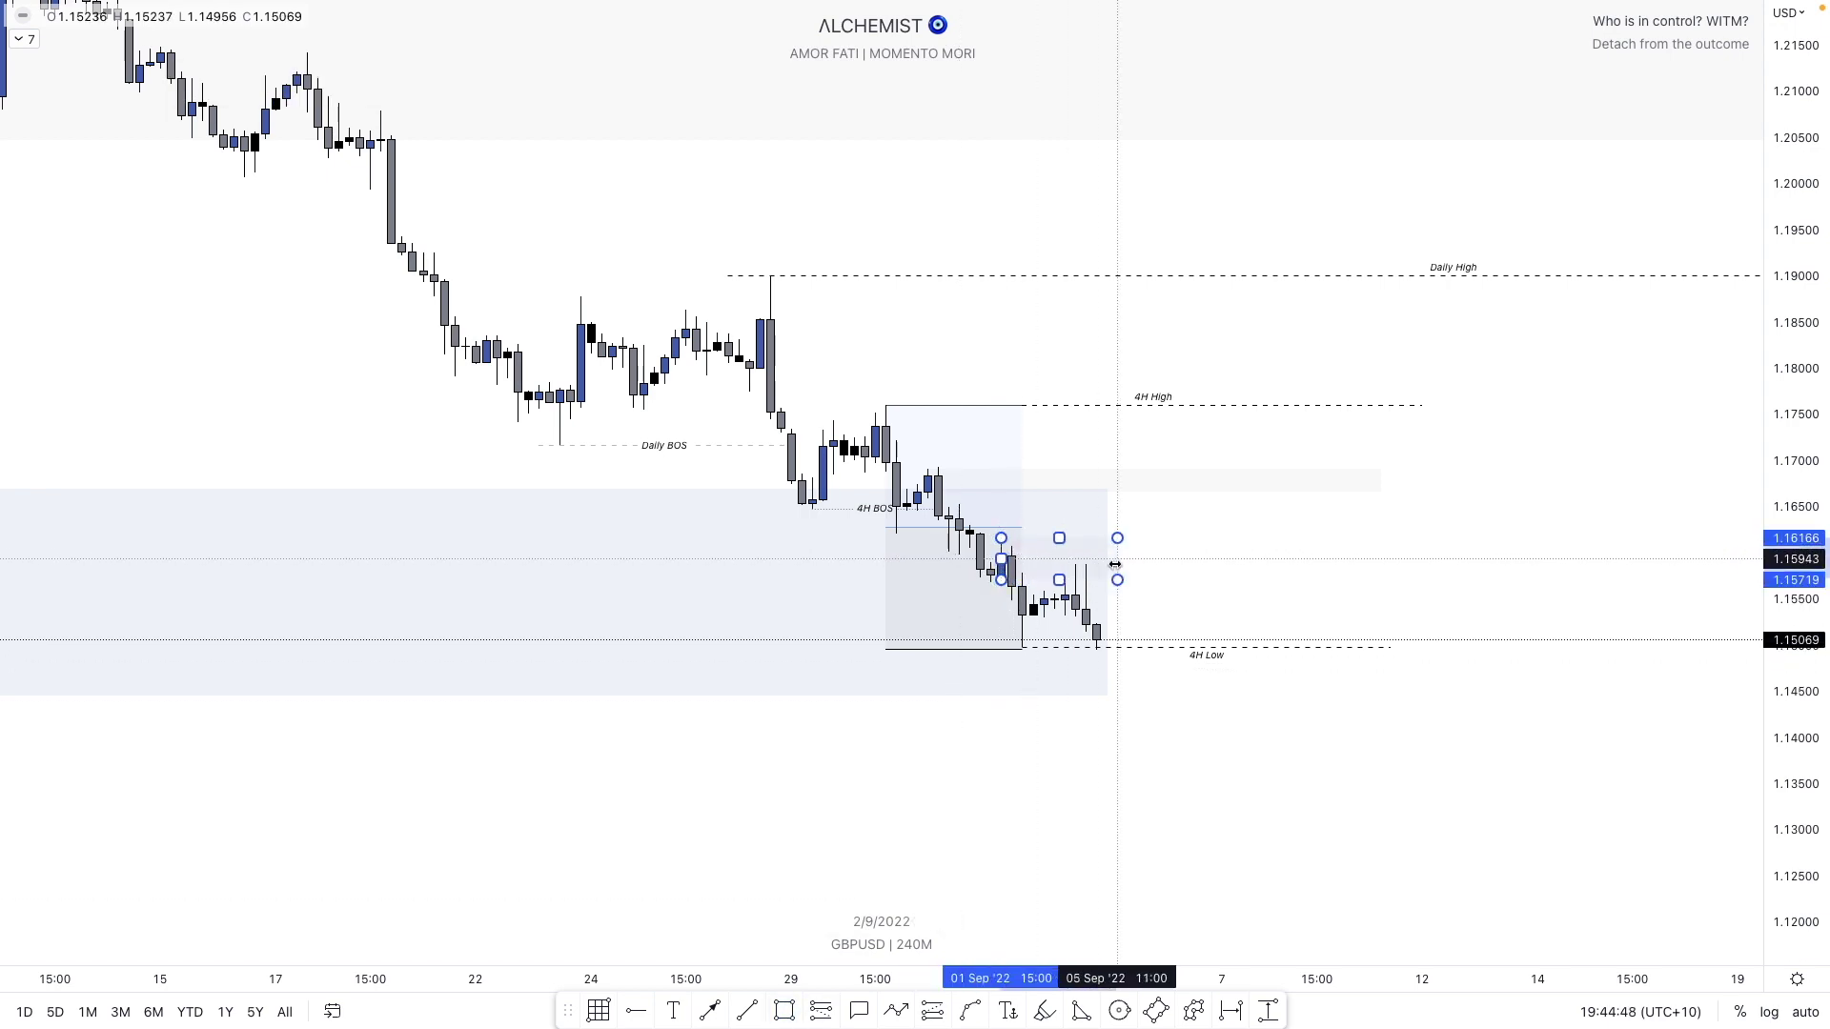
right_click(1086, 570)
mouse_move(1172, 583)
left_click(1260, 692)
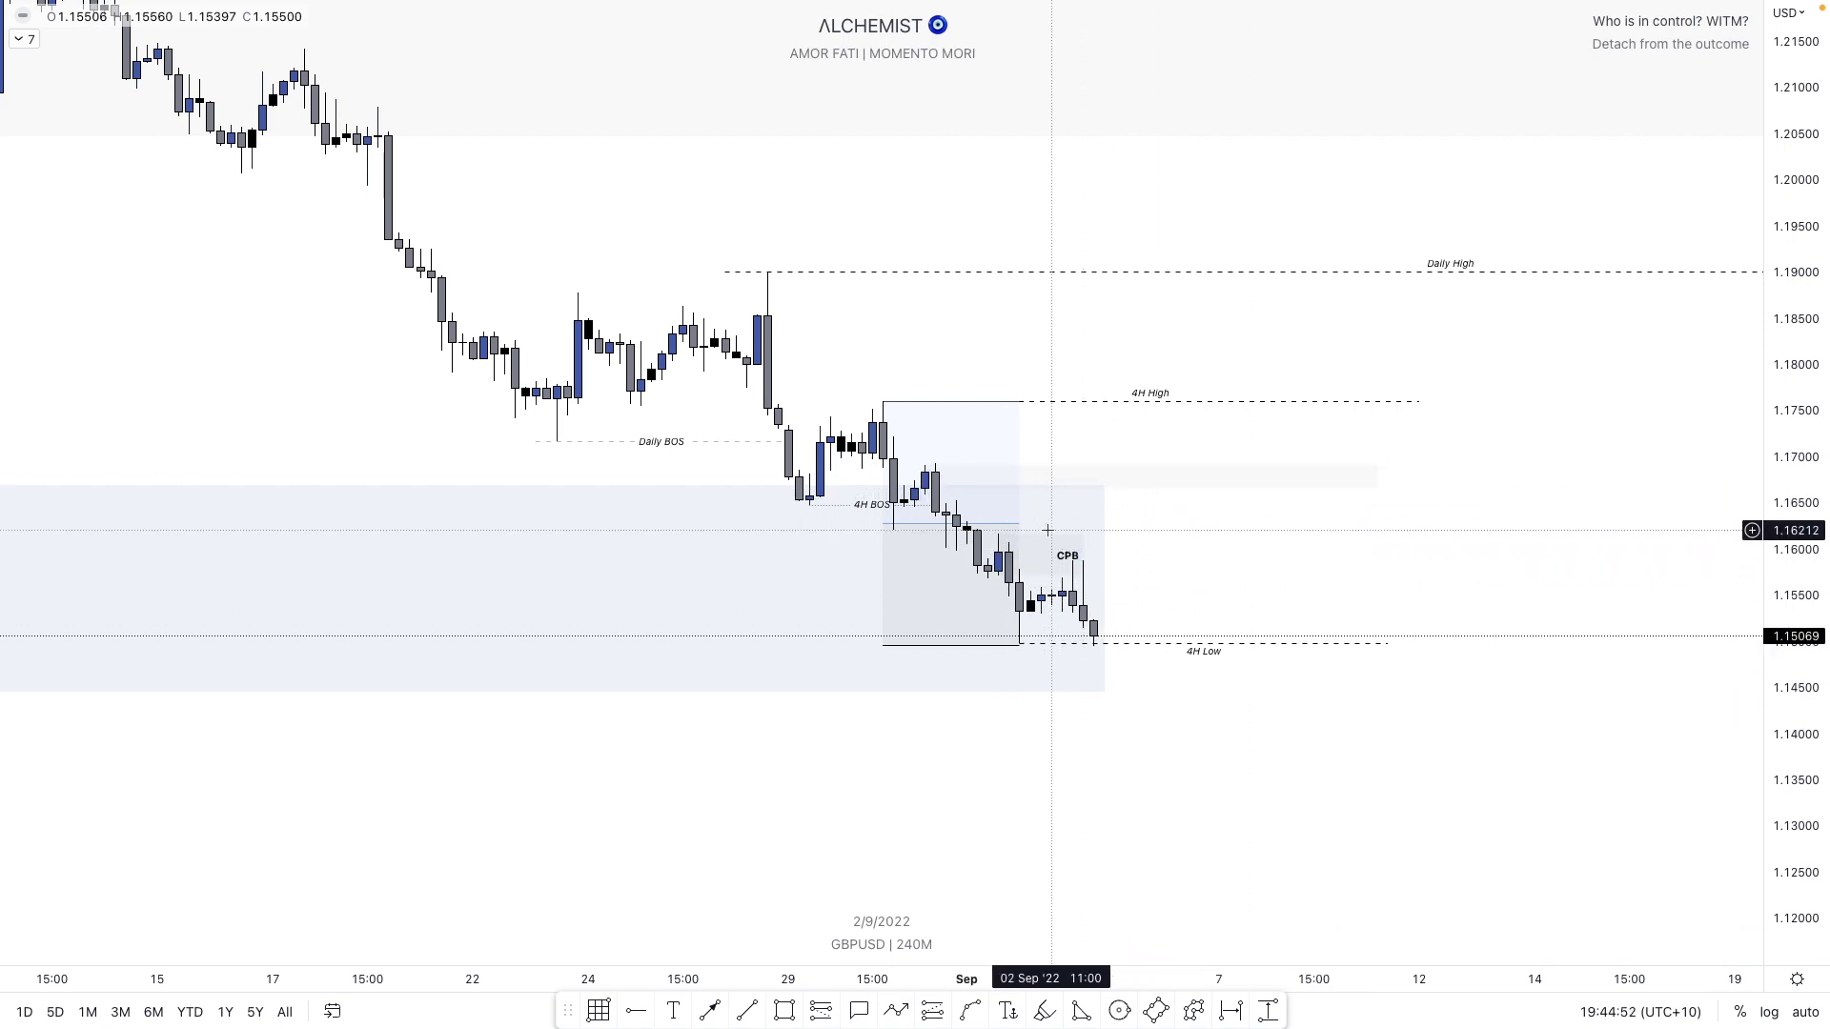
- Draw a short descending trend line from 1.16584 on 31 Aug '22 to 1.16243 on 01 Sep '22 and apply the LQ TBS template
left_click(746, 1012)
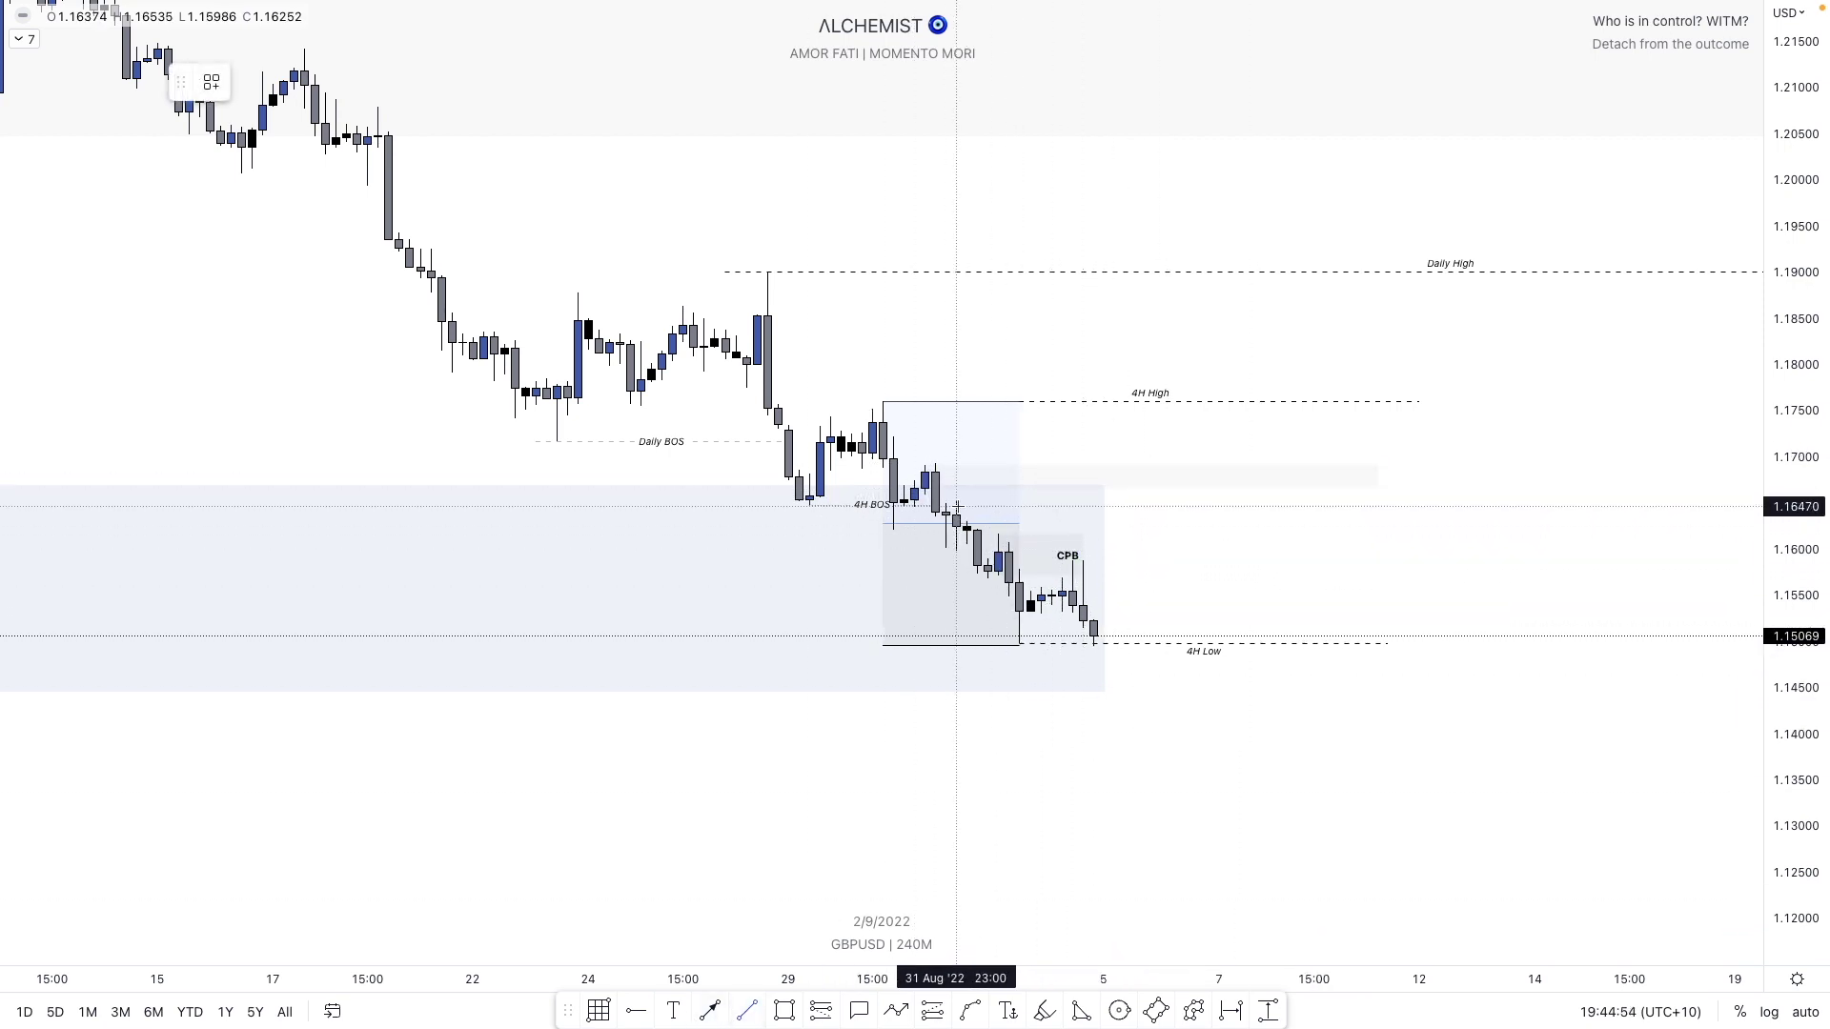
left_click(956, 495)
left_click(988, 527)
right_click(988, 527)
mouse_move(1091, 593)
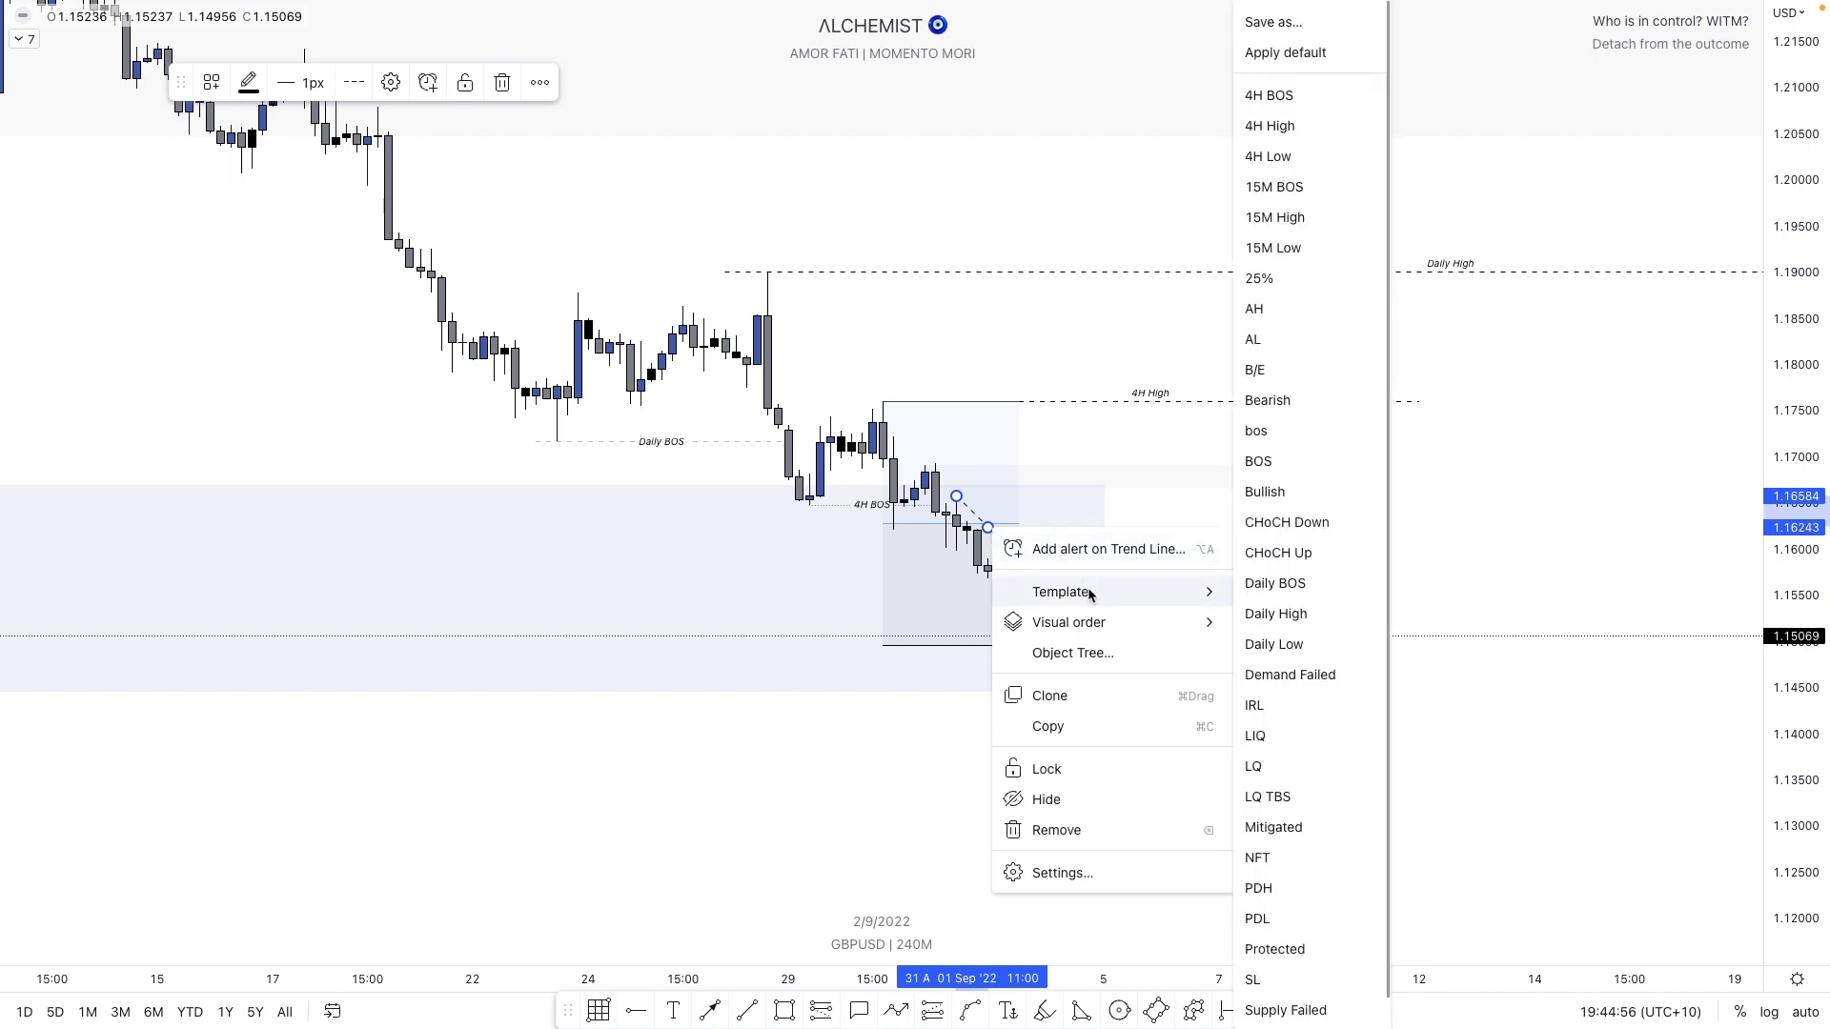
left_click(1261, 806)
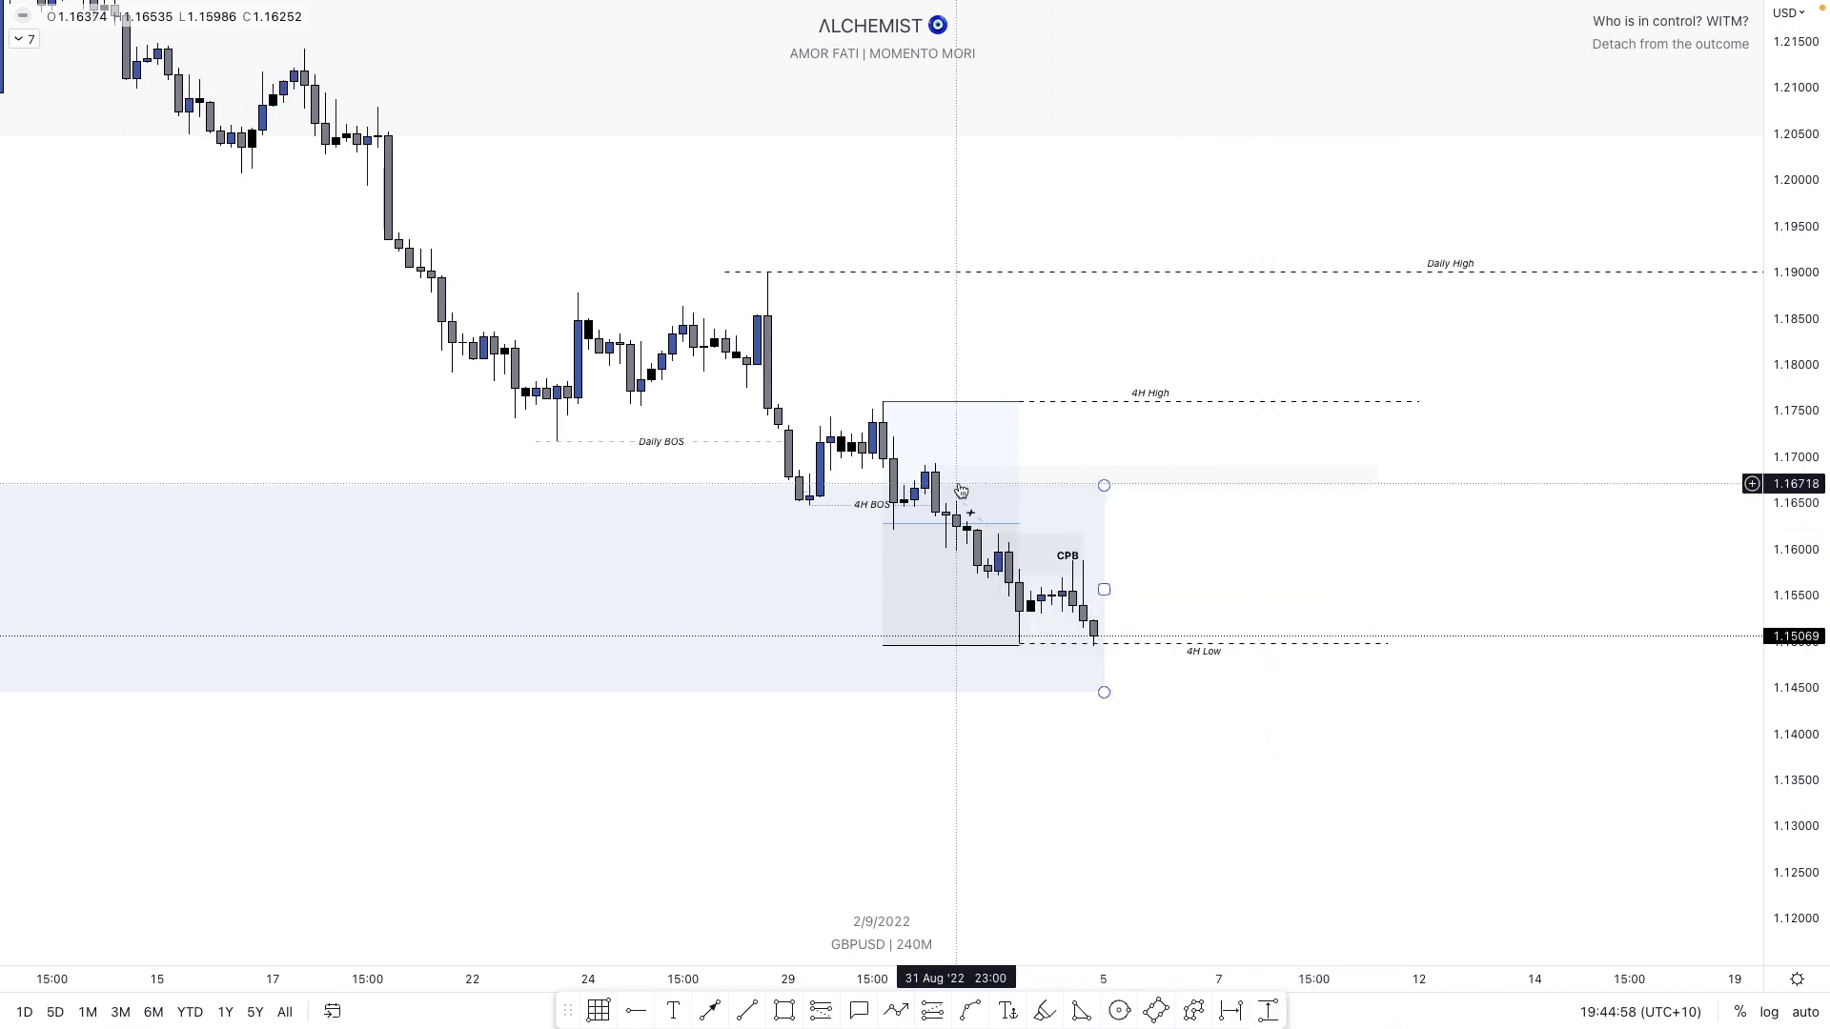
- Draw a horizontal trend line at 1.16701 from 31 Aug '22 to 02 Sep '22 and apply the LIQ template
left_click(748, 1011)
left_click(904, 486)
left_click(1041, 486)
right_click(1040, 488)
mouse_move(1155, 544)
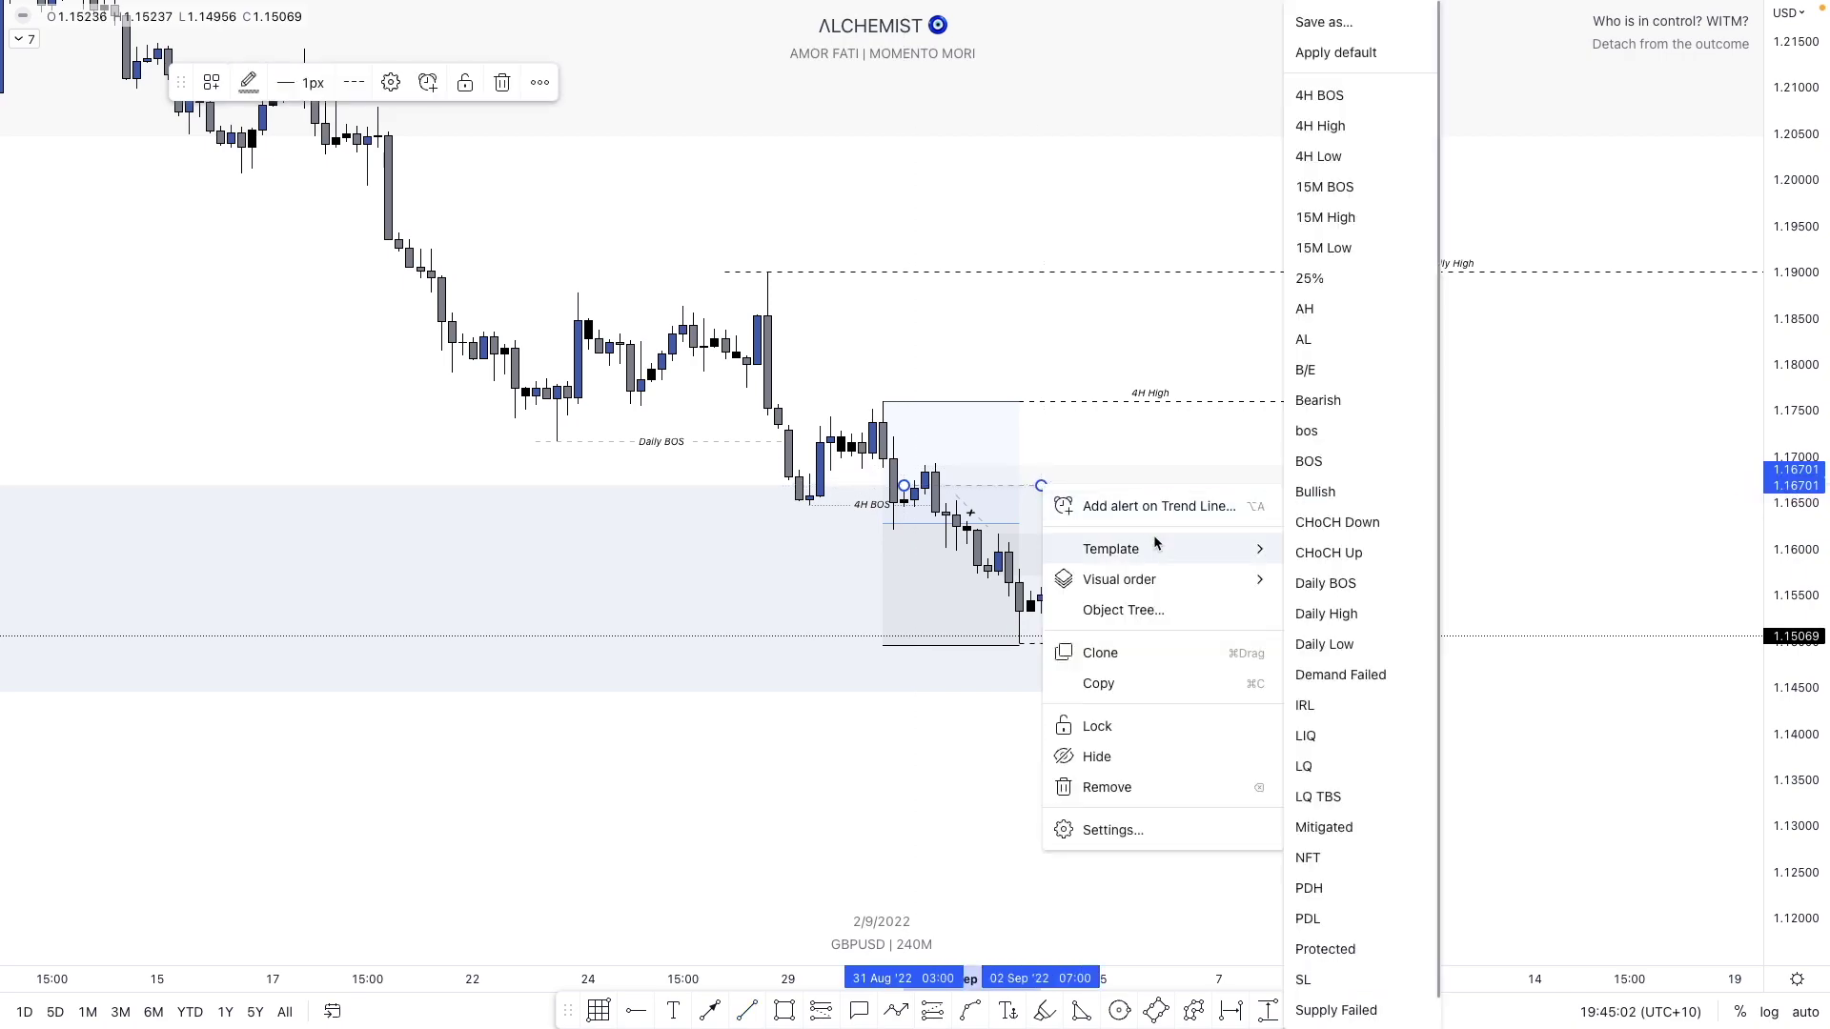
left_click(1348, 734)
- Place a horizontal guide line at about 1.1620 across the GBPUSD chart
scroll(816, 540, "down", 5)
scroll(817, 540, "down", 2)
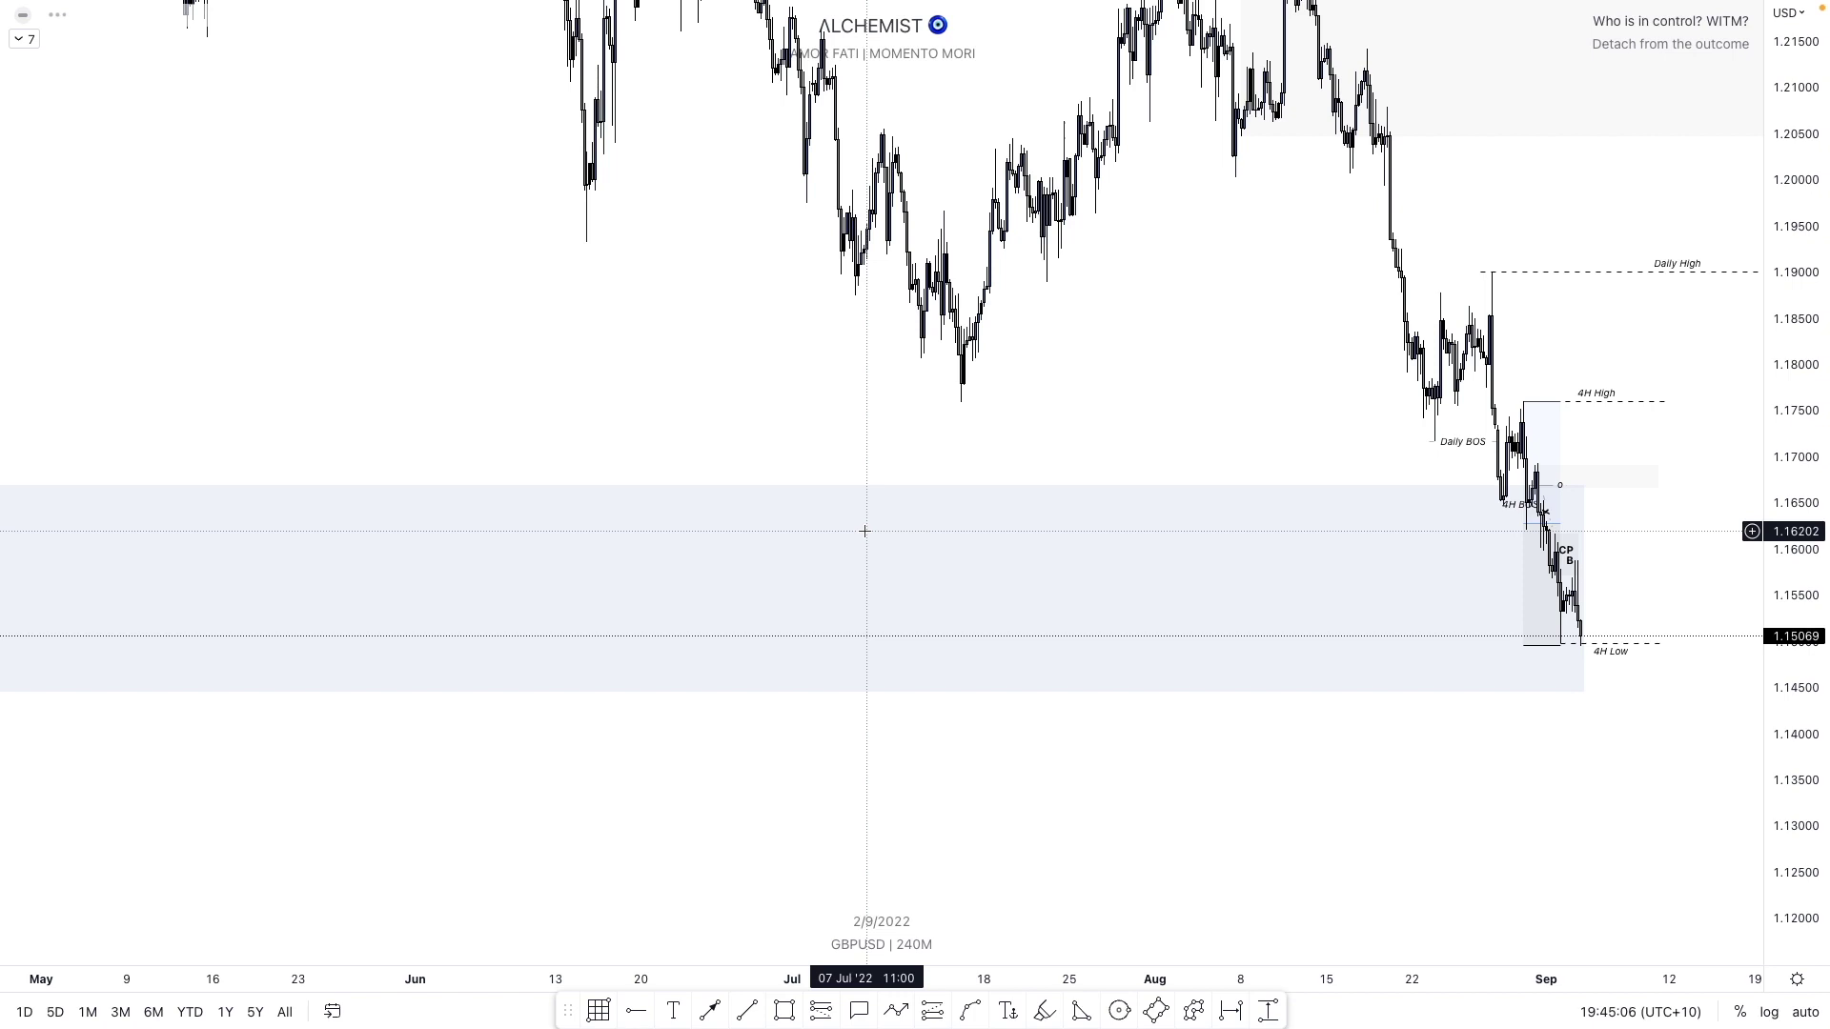
scroll(864, 530, "down", 3)
key("alt+h")
scroll(870, 530, "down", 3)
- Draw a rectangle from 24 Mar '20 to 30 Mar '20 between 1.16031 and 1.16359 and delete the horizontal guide line
left_click_drag(667, 591, 1564, 546)
left_click_drag(119, 815, 1111, 844)
scroll(1009, 822, "up", 6)
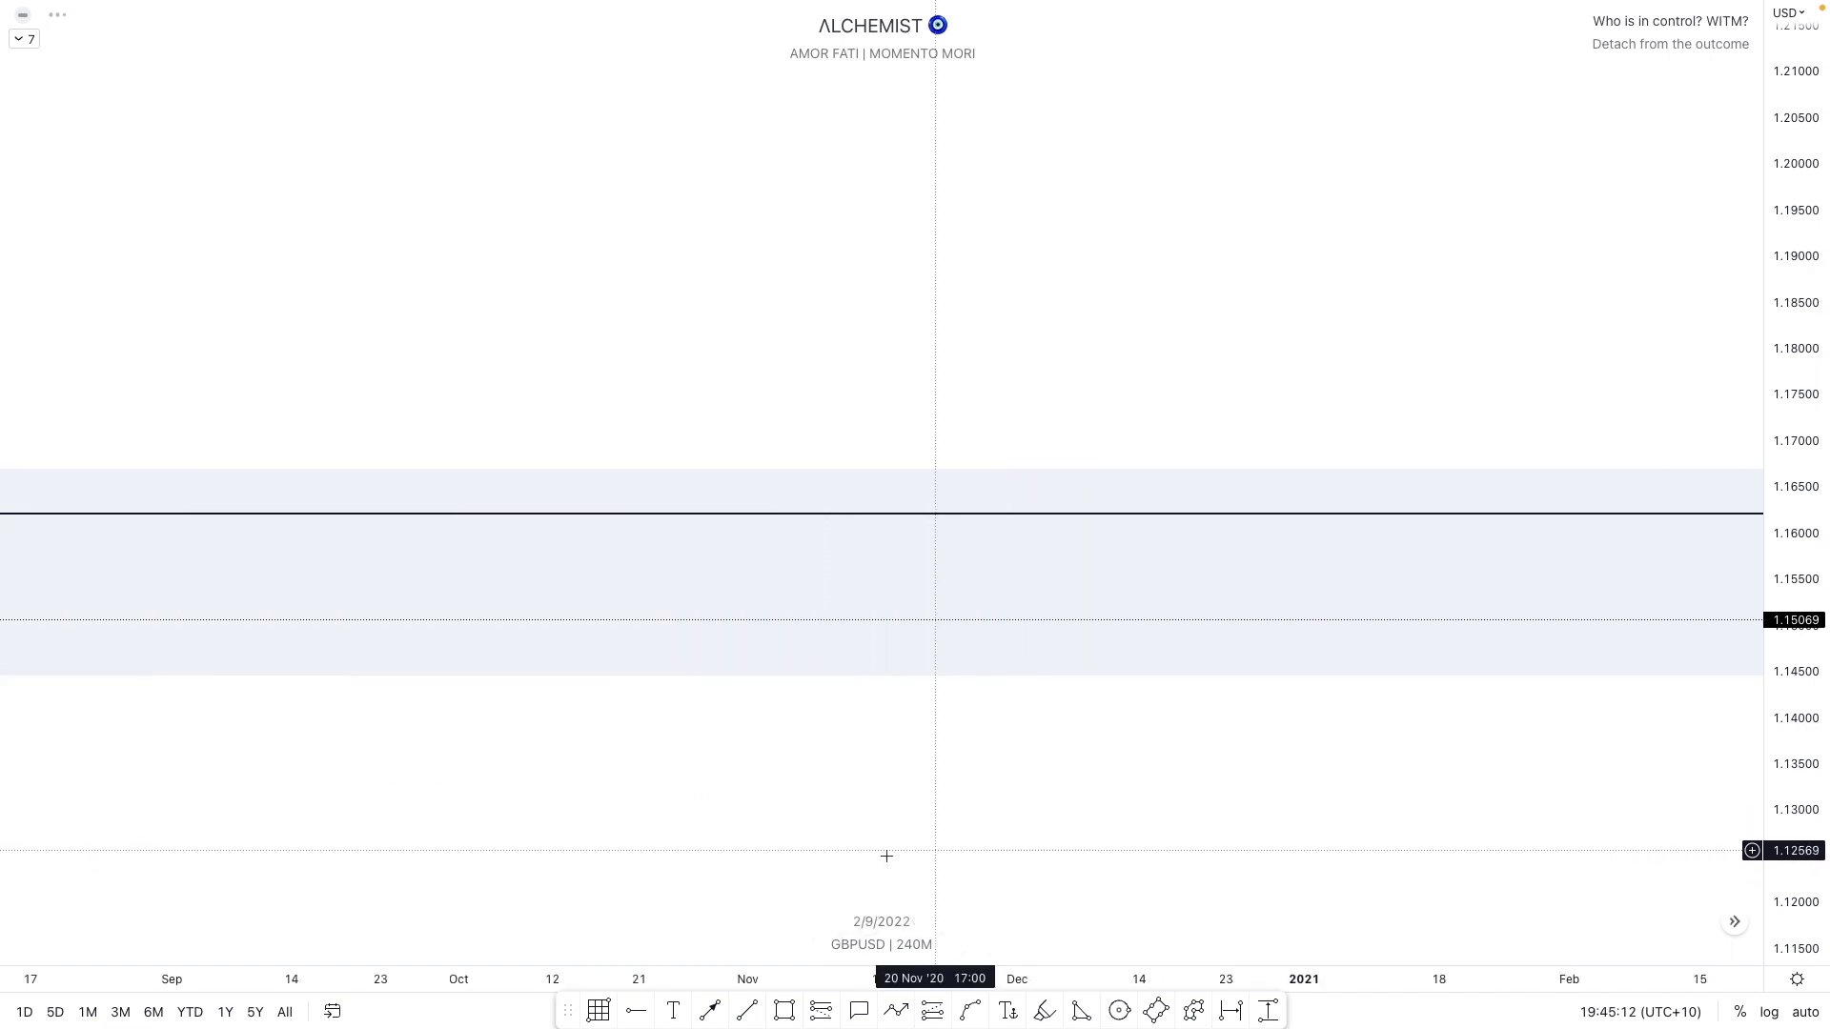
left_click_drag(191, 807, 1046, 763)
left_click_drag(143, 776, 1017, 797)
left_click_drag(286, 790, 1074, 785)
left_click_drag(195, 785, 1054, 791)
scroll(1014, 789, "down", 6)
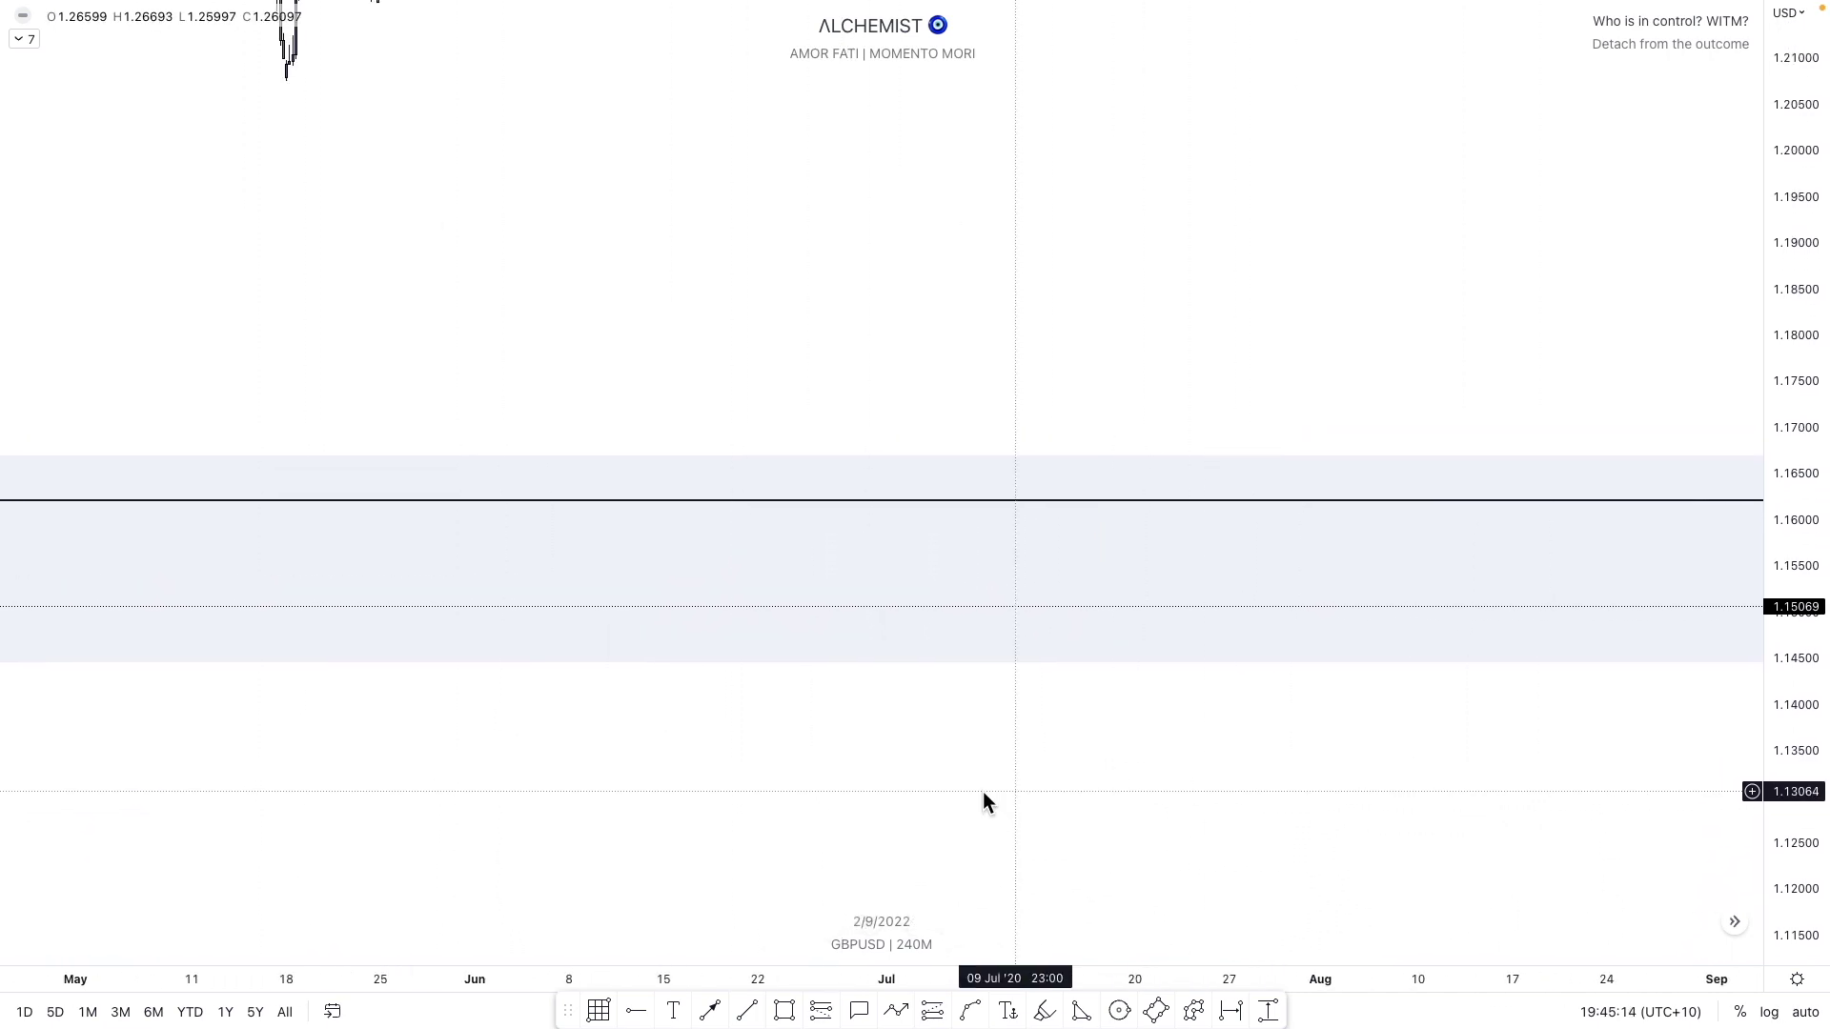
left_click_drag(527, 735, 1001, 758)
scroll(1258, 768, "up", 2)
left_click_drag(839, 753, 1263, 744)
scroll(918, 702, "up", 4)
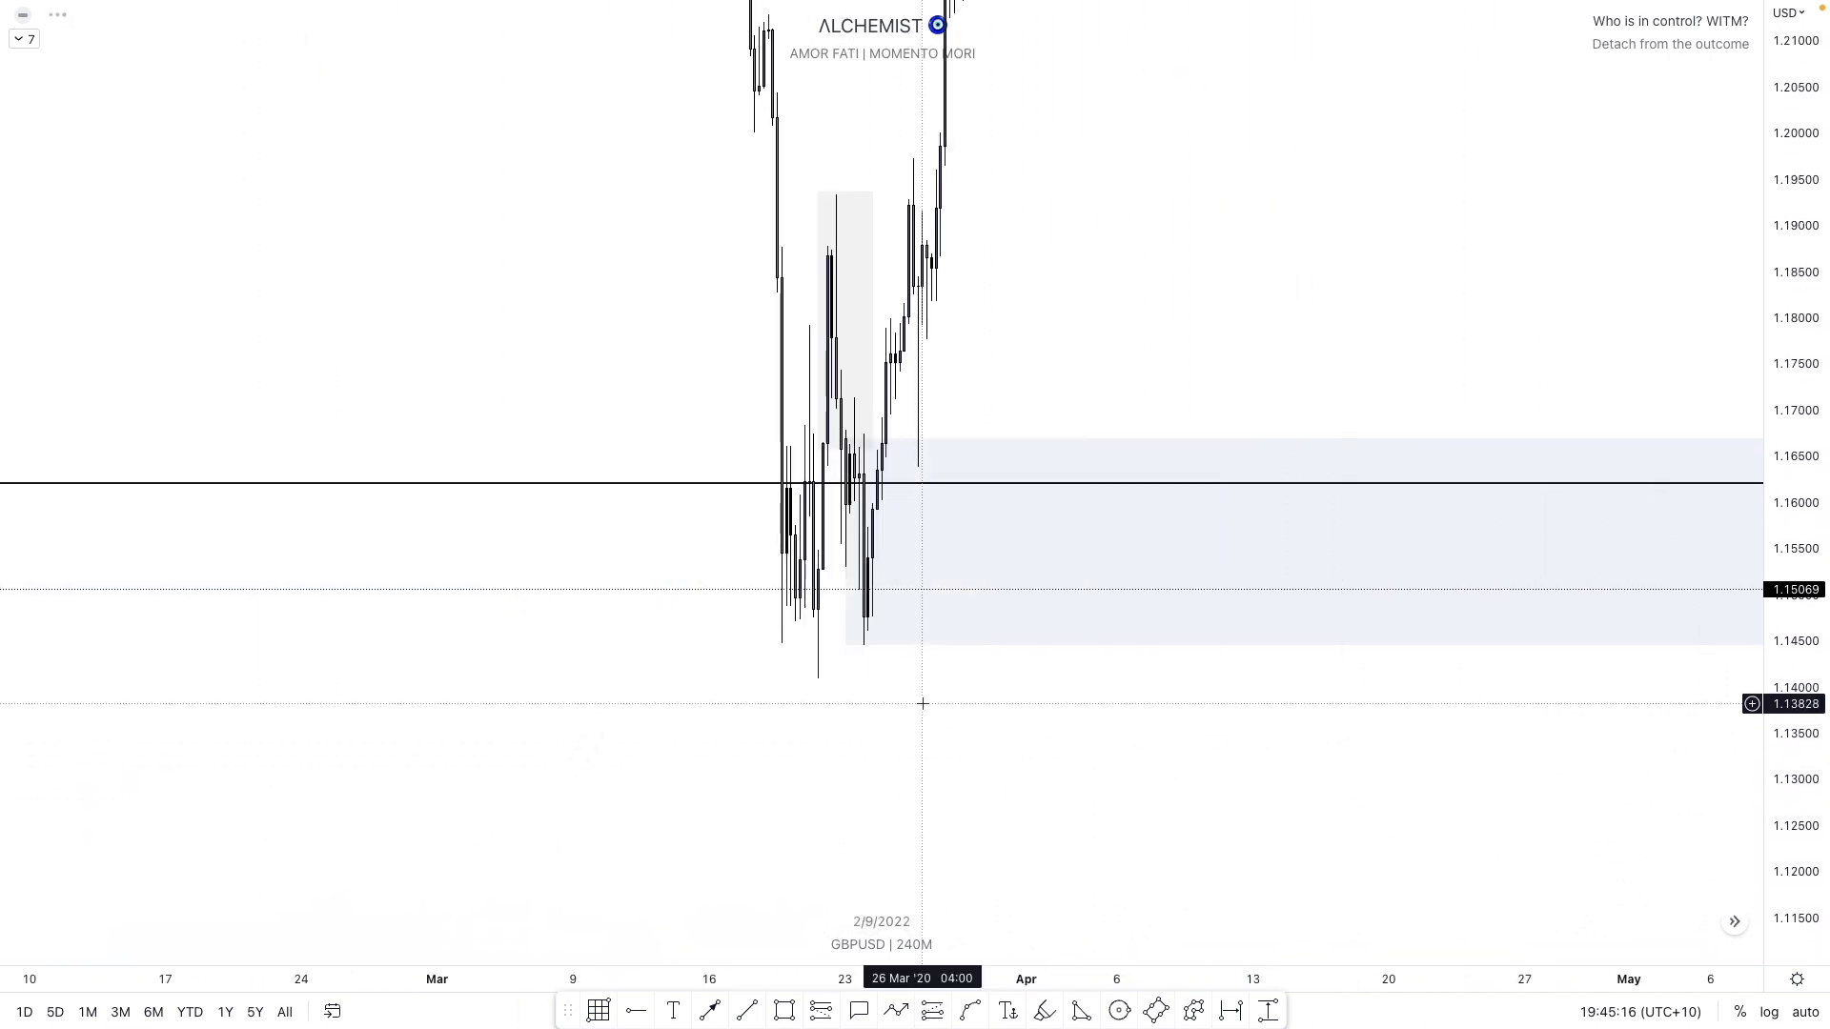
scroll(1034, 734, "up", 4)
scroll(1039, 715, "up", 4)
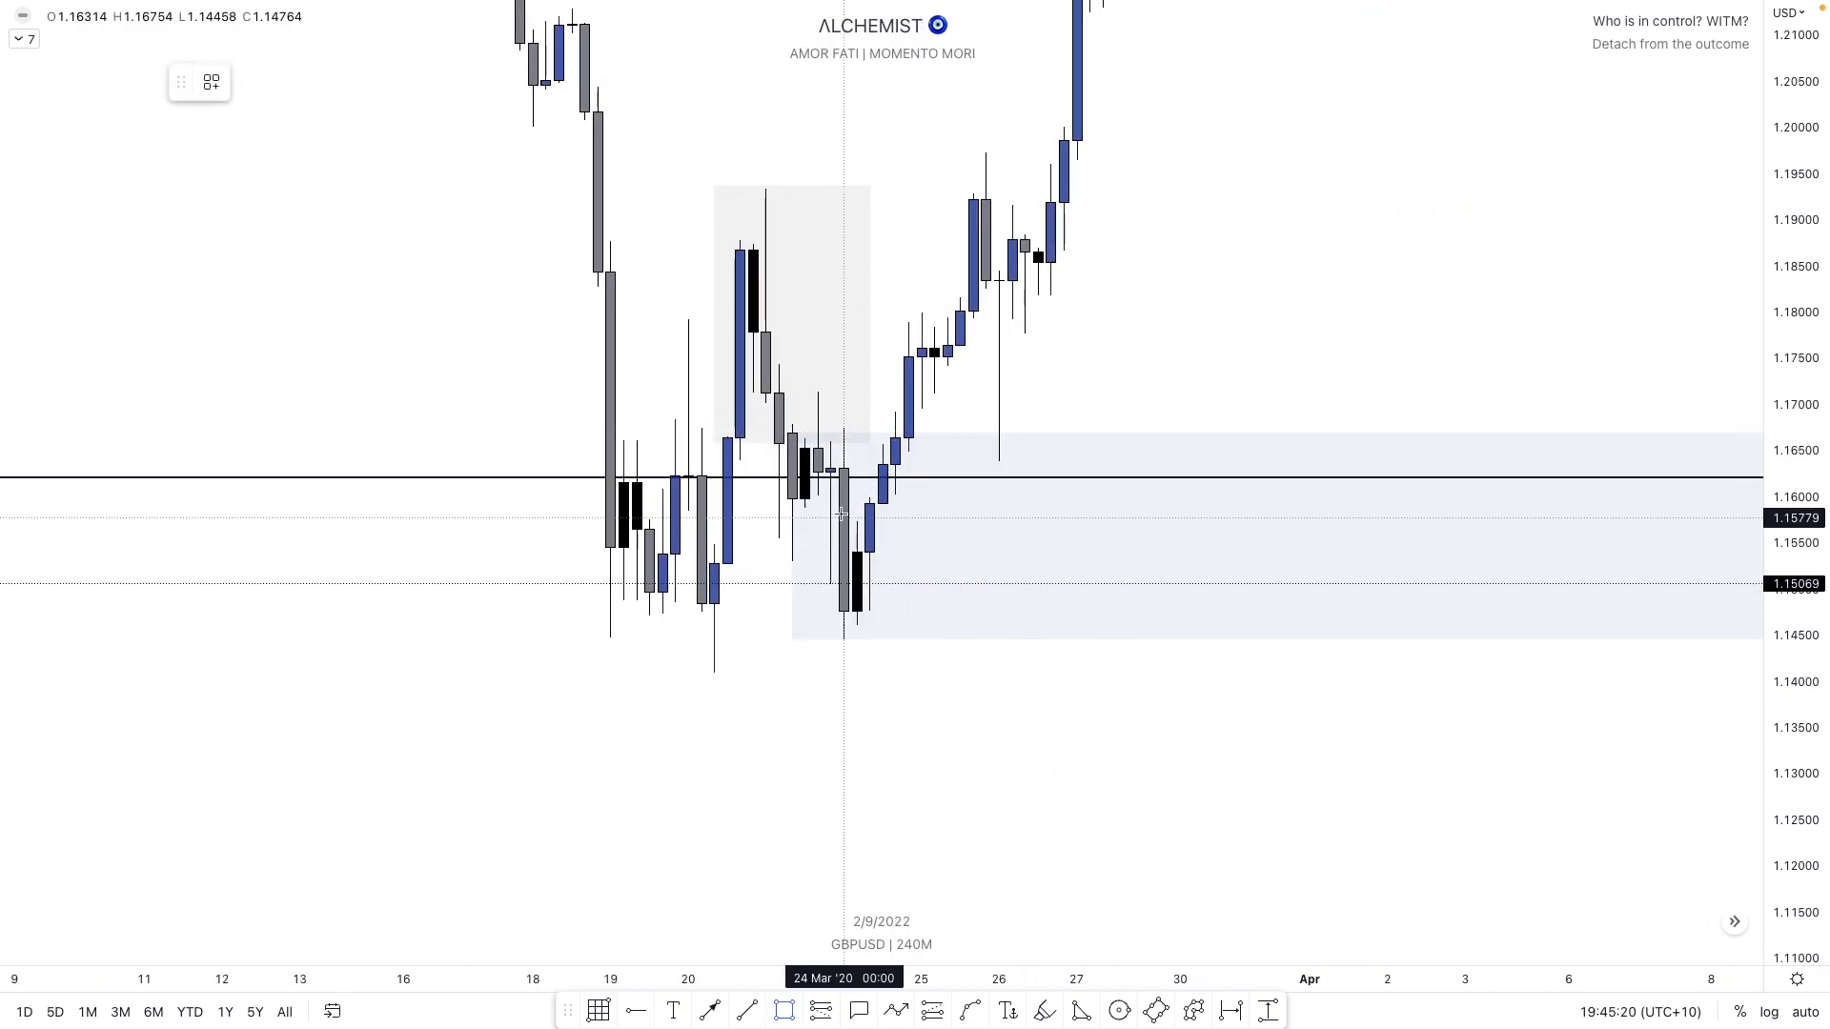
left_click(892, 458)
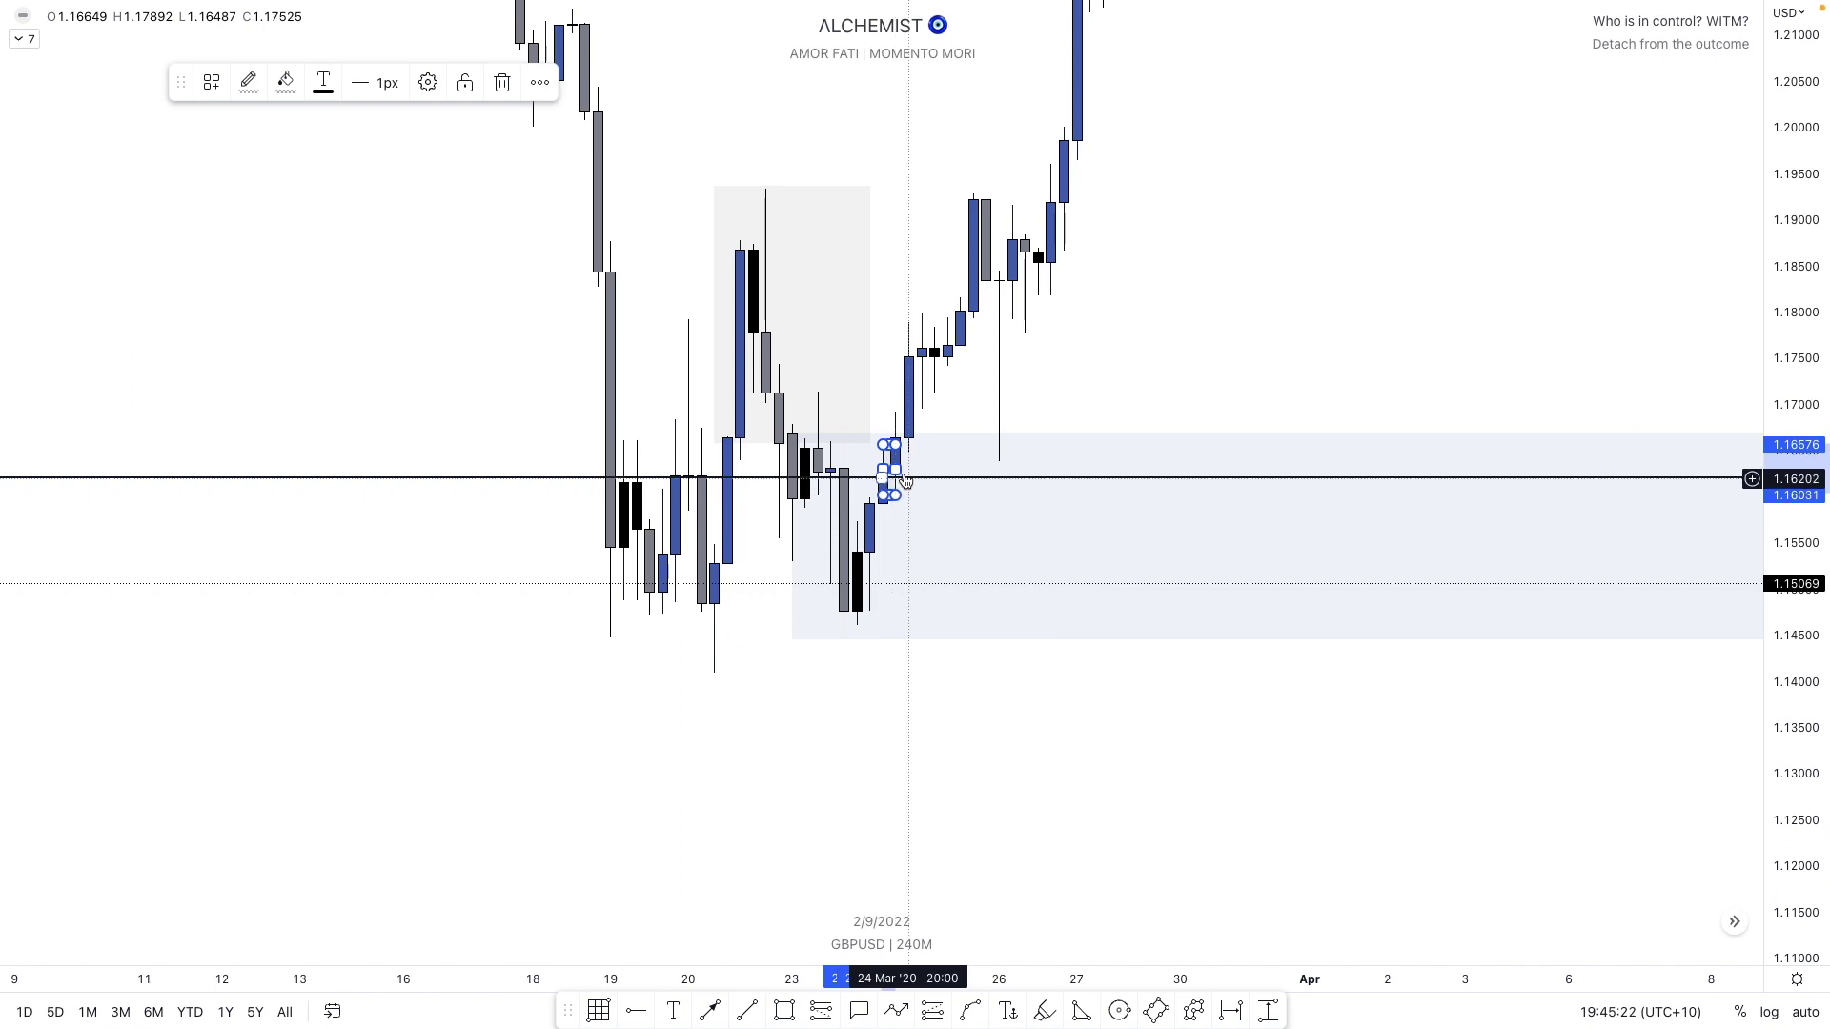
left_click_drag(935, 473, 1180, 470)
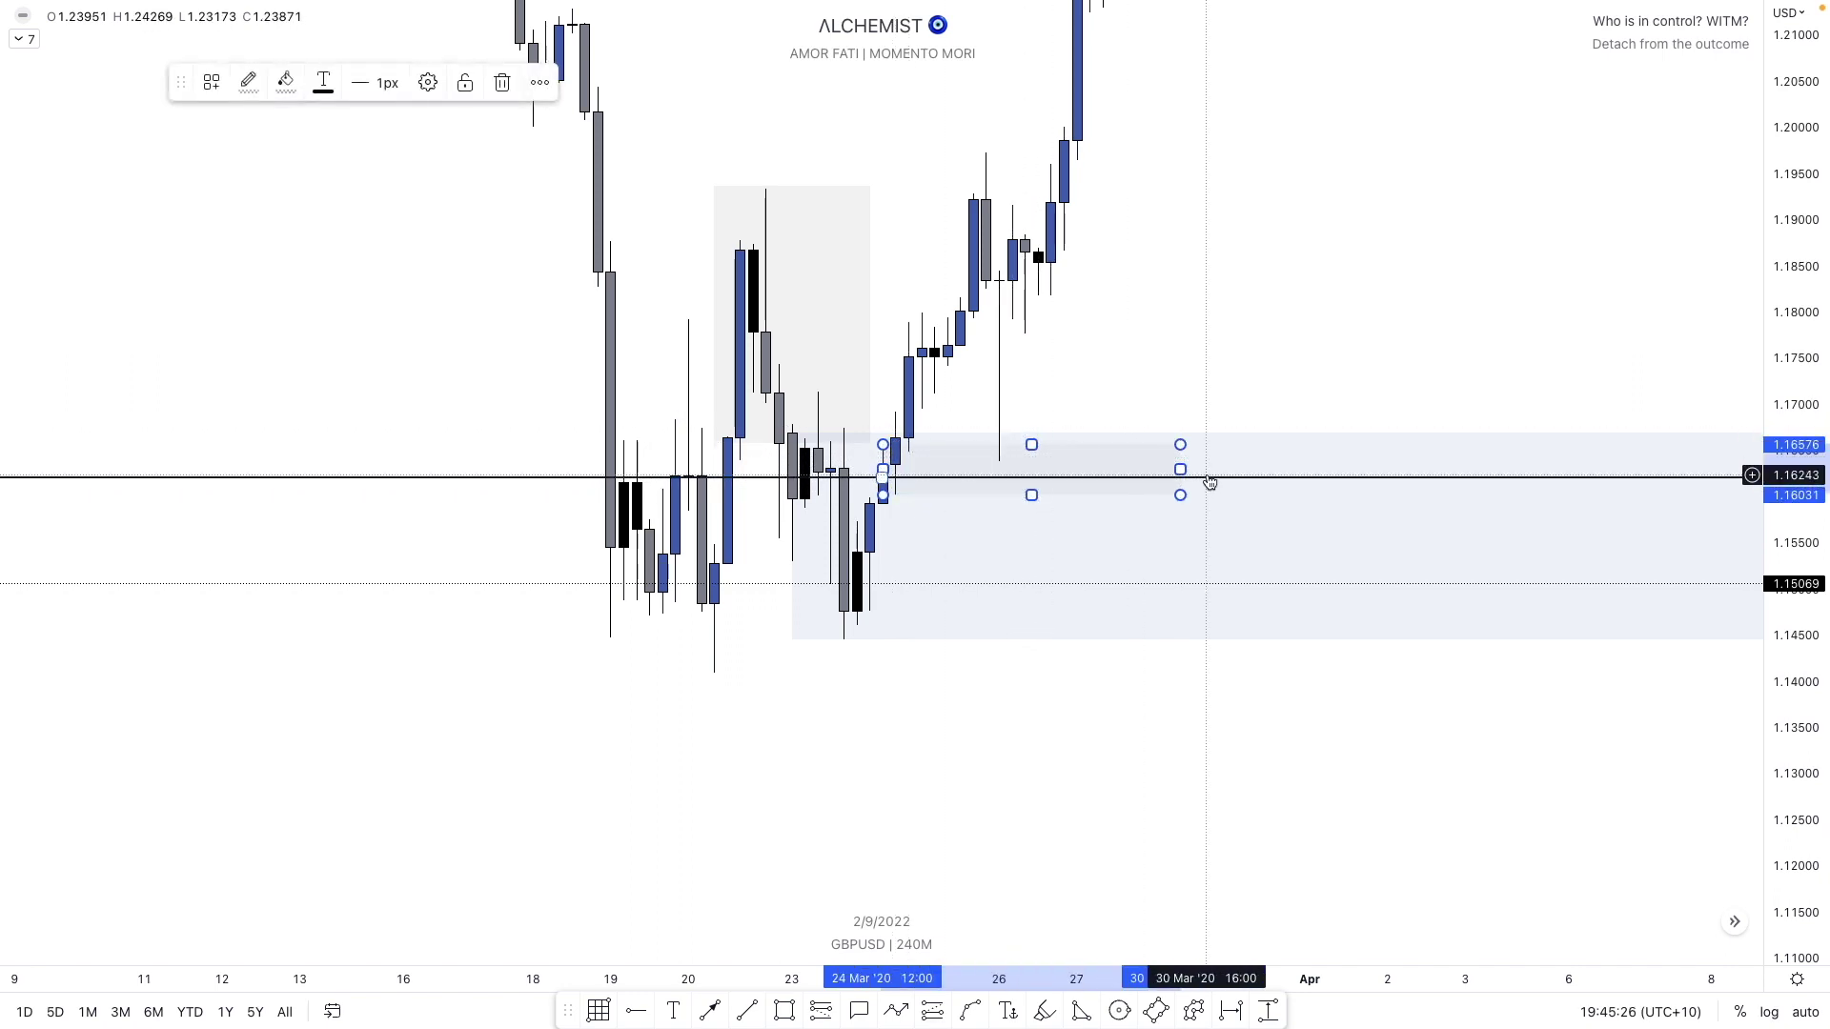
left_click_drag(882, 444, 885, 465)
left_click(962, 673)
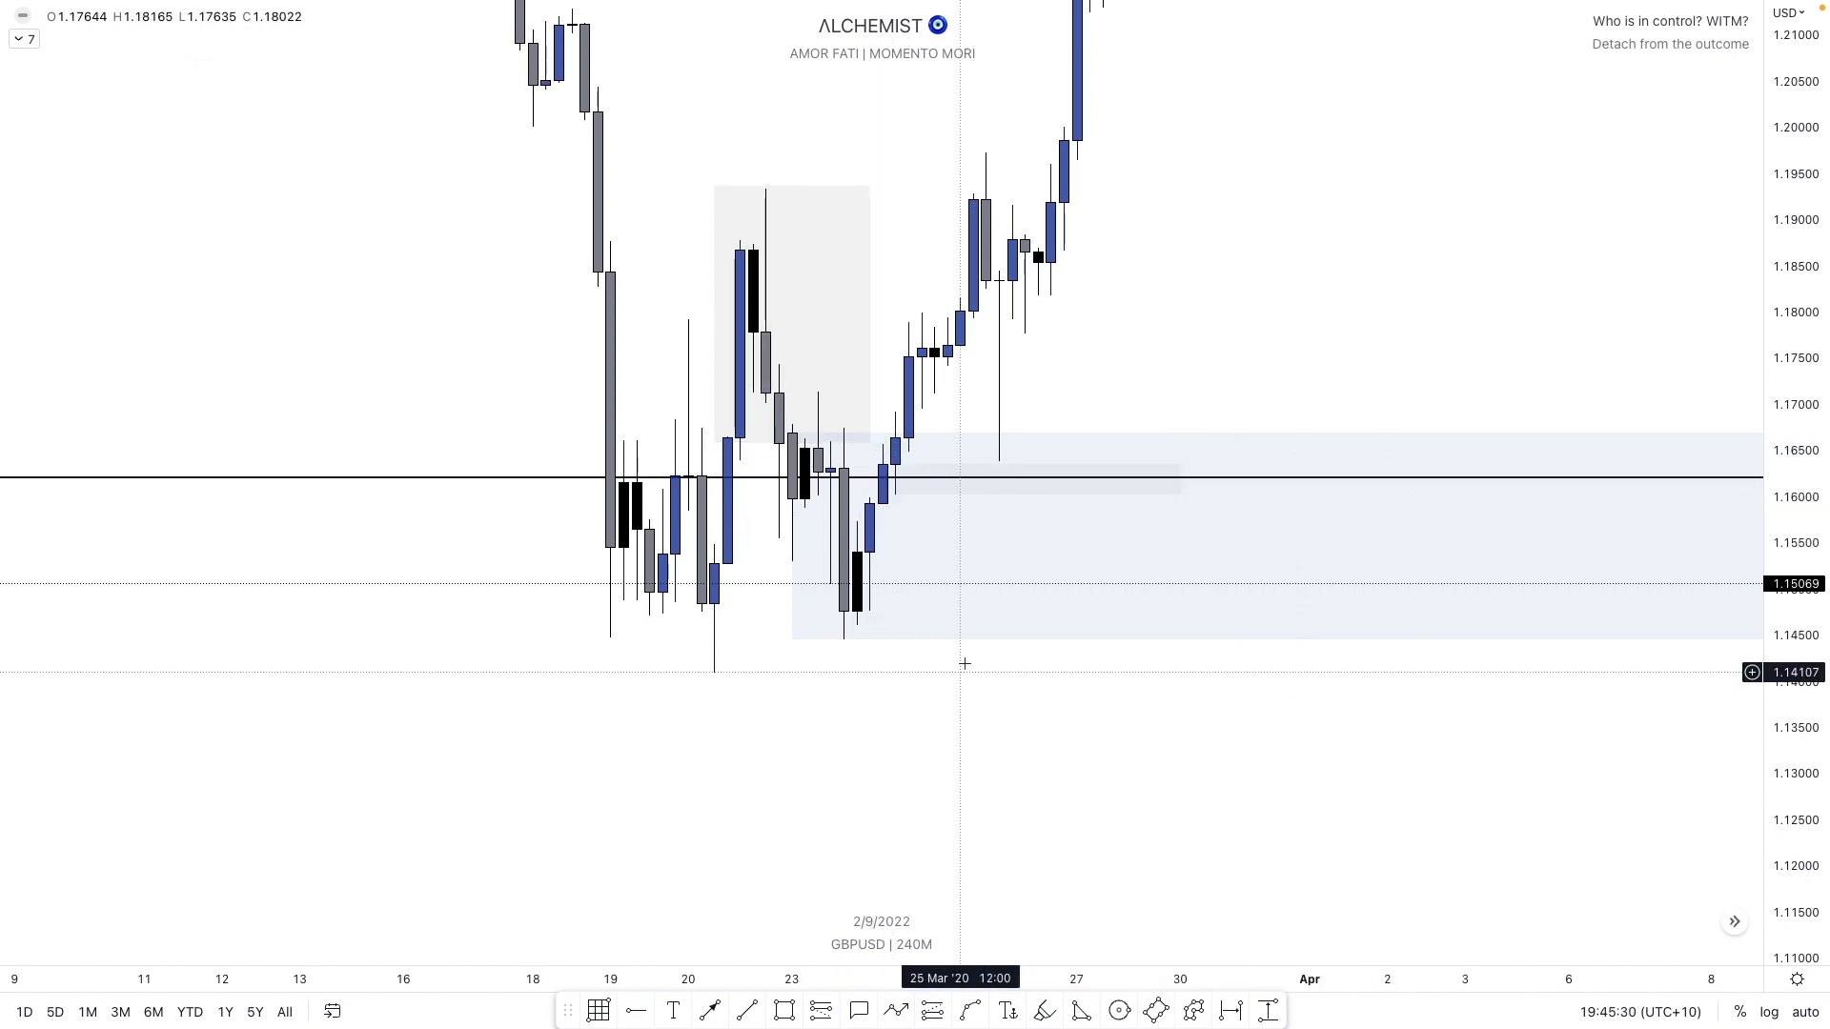
key("Delete")
- Extend the 24 Mar '20 rectangle's end forward in time to 30 Aug '22
left_click_drag(1200, 480, 1295, 488)
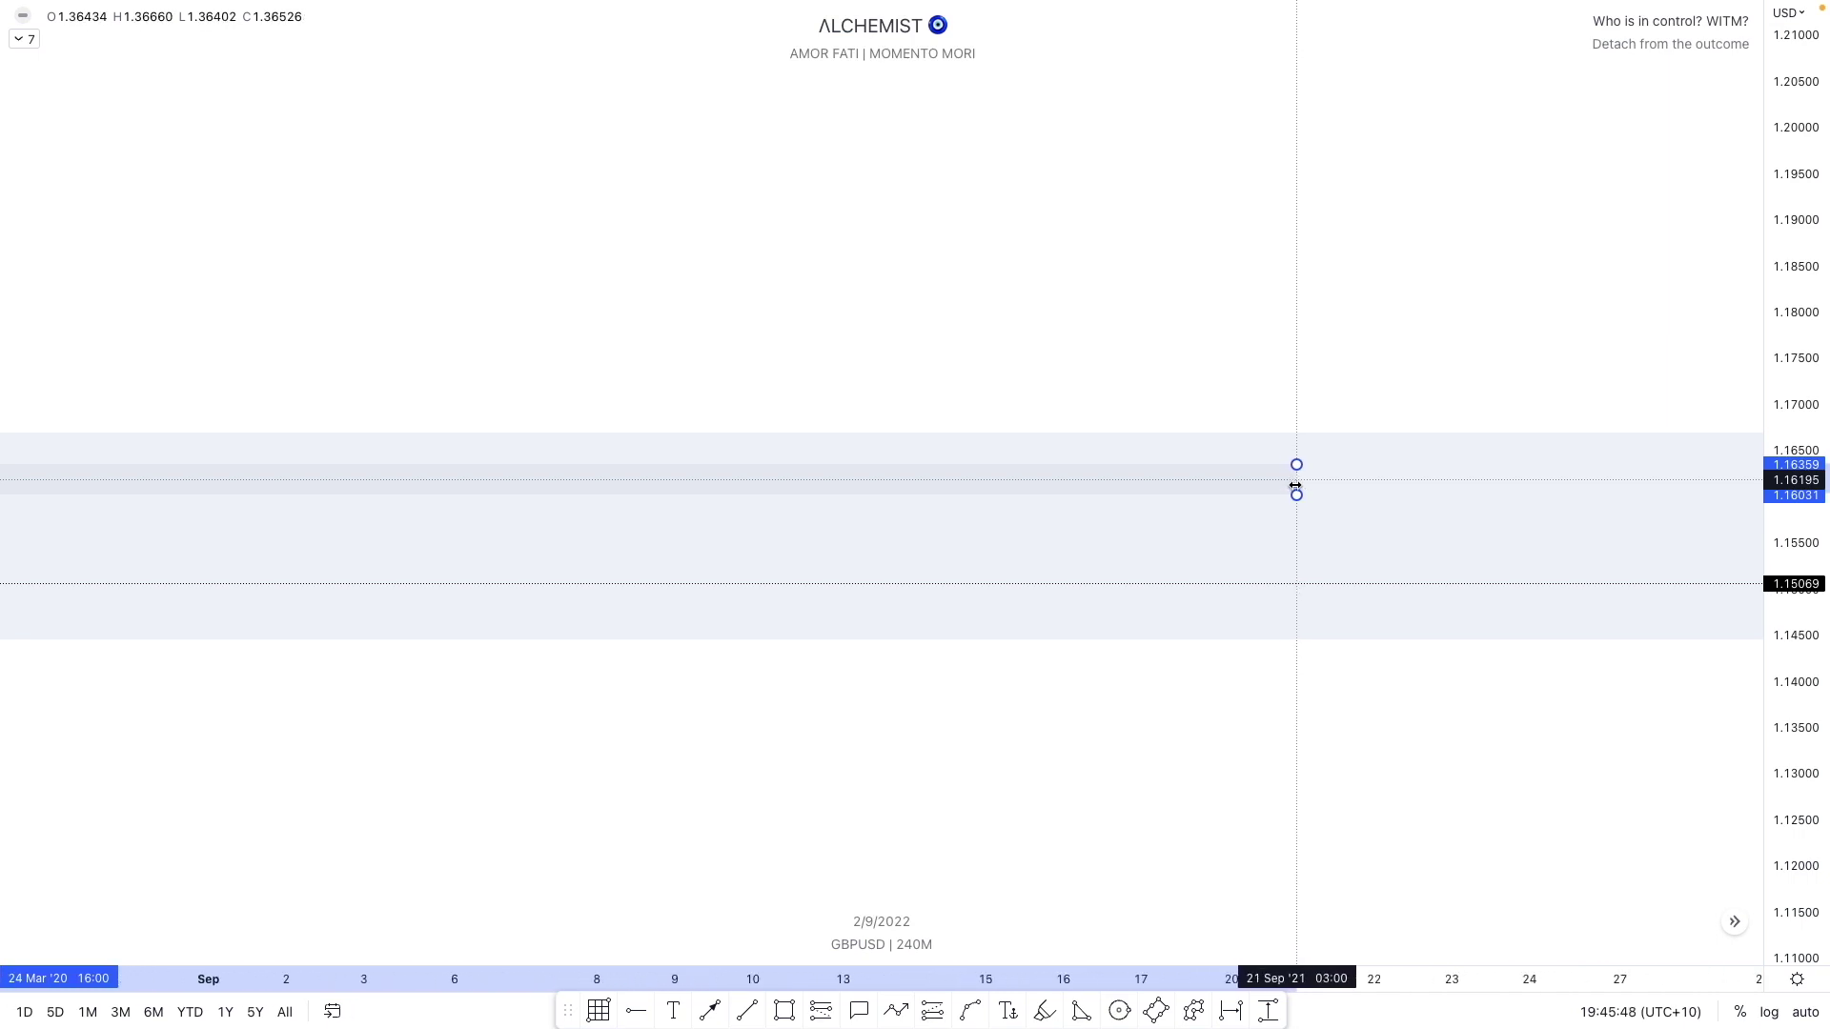
scroll(1316, 703, "down", 10)
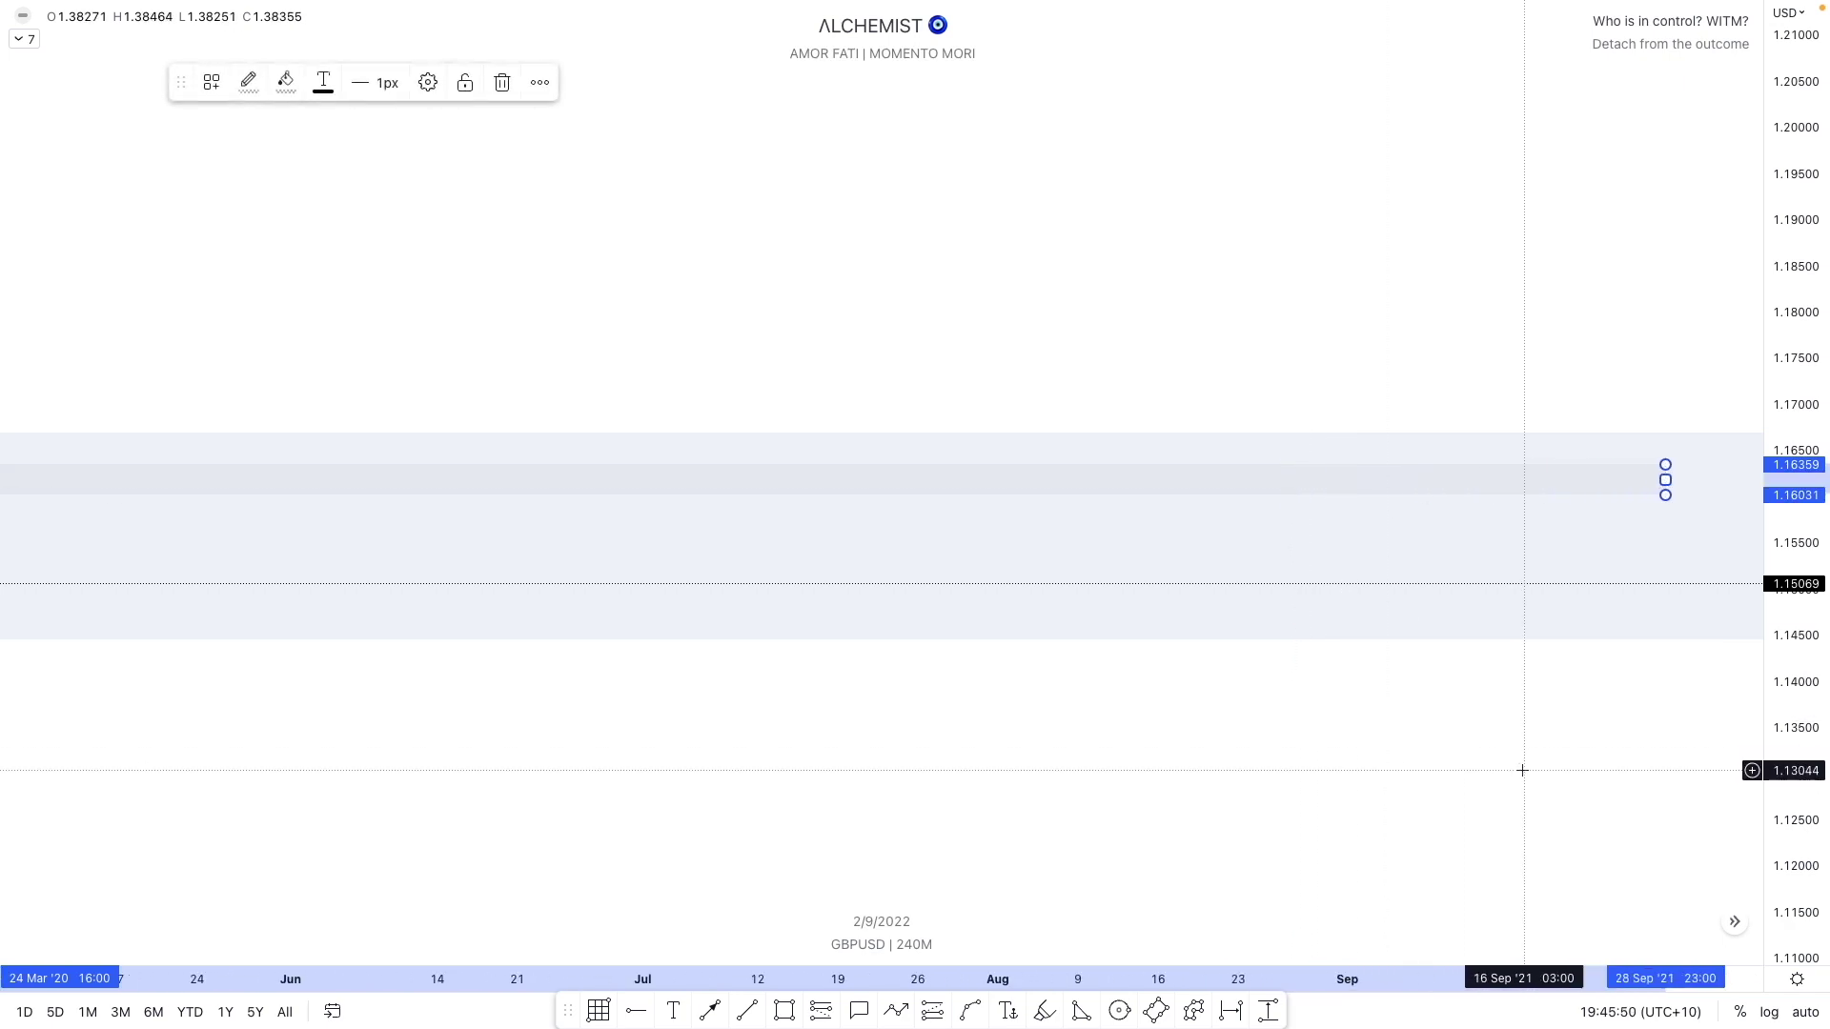
left_click_drag(1594, 787, 988, 805)
scroll(1456, 840, "down", 4)
scroll(1456, 840, "down", 4)
left_click_drag(1446, 817, 763, 827)
scroll(1140, 784, "down", 2)
left_click_drag(1022, 508, 1684, 508)
scroll(1372, 910, "up", 10)
scroll(1373, 911, "up", 5)
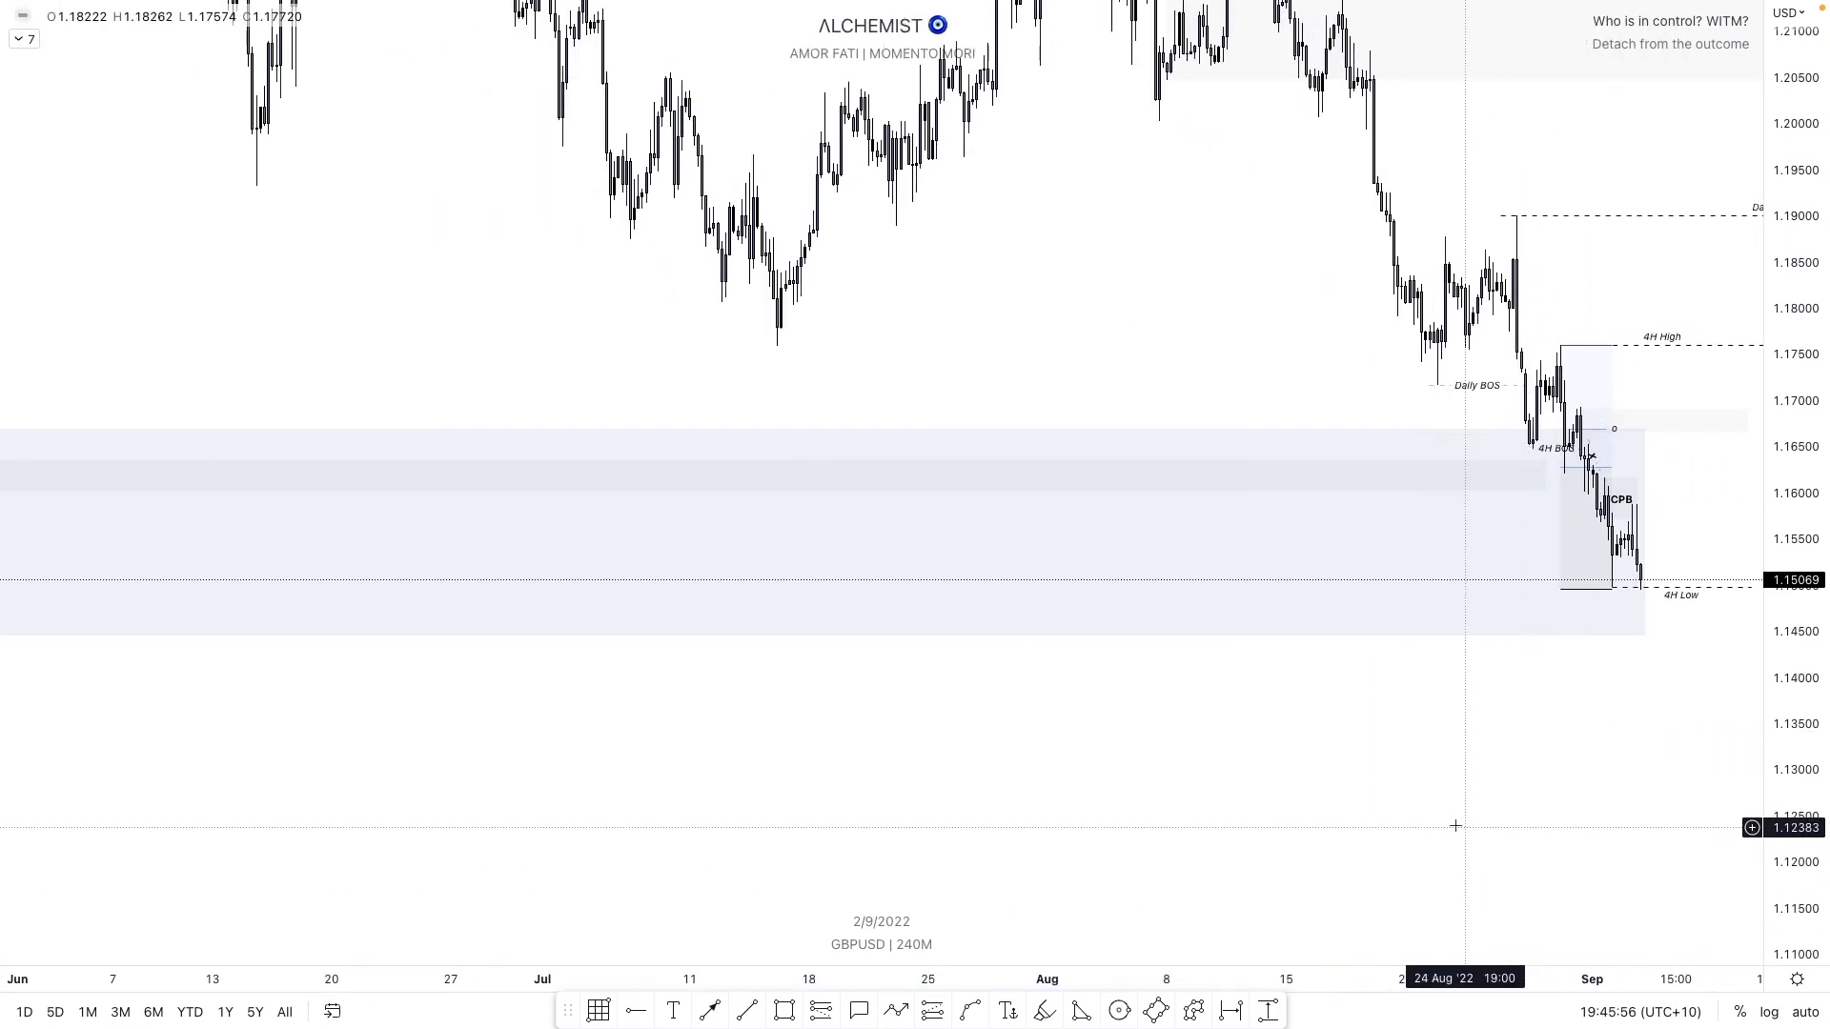
left_click_drag(1250, 480, 1297, 479)
- Apply the Demand template to the rectangle between 1.16031 and 1.16359
right_click(1297, 485)
mouse_move(1363, 527)
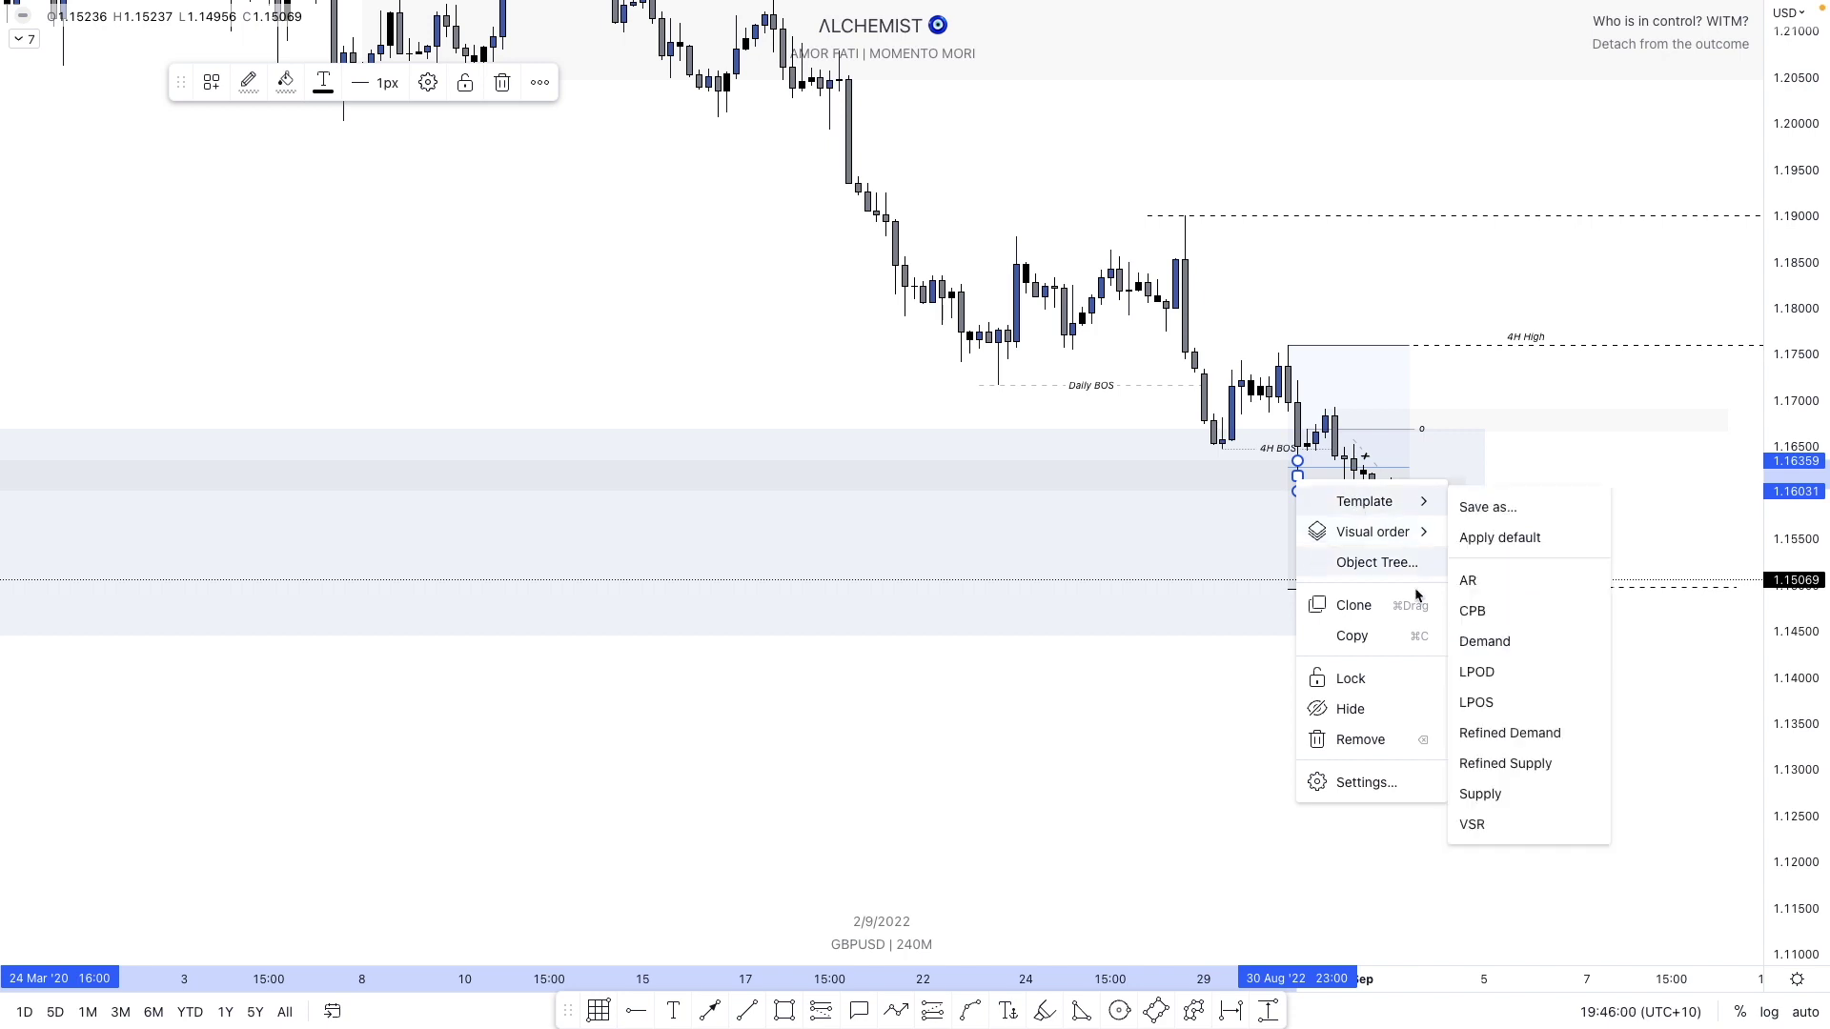
left_click(1484, 640)
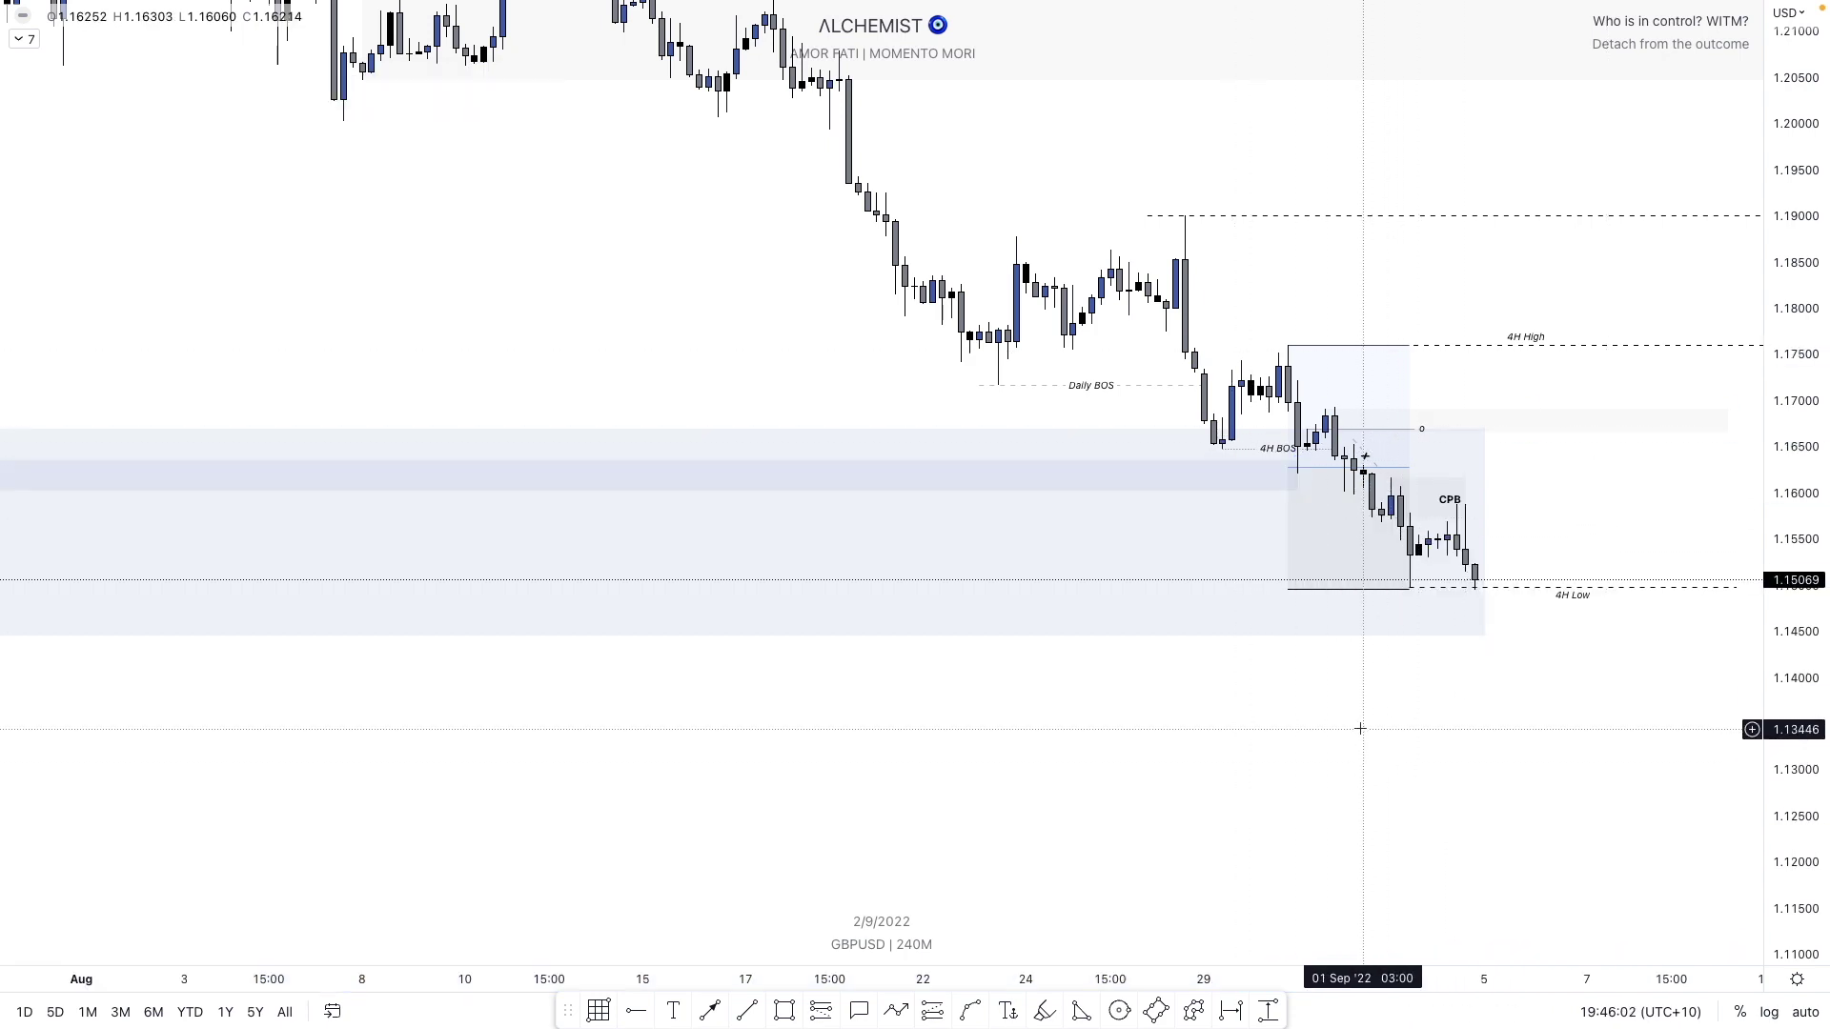
- Lower the bottom edge of the grey zone drawn from the 31 Aug '22 candle to about 1.1659
left_click_drag(1453, 749, 1317, 754)
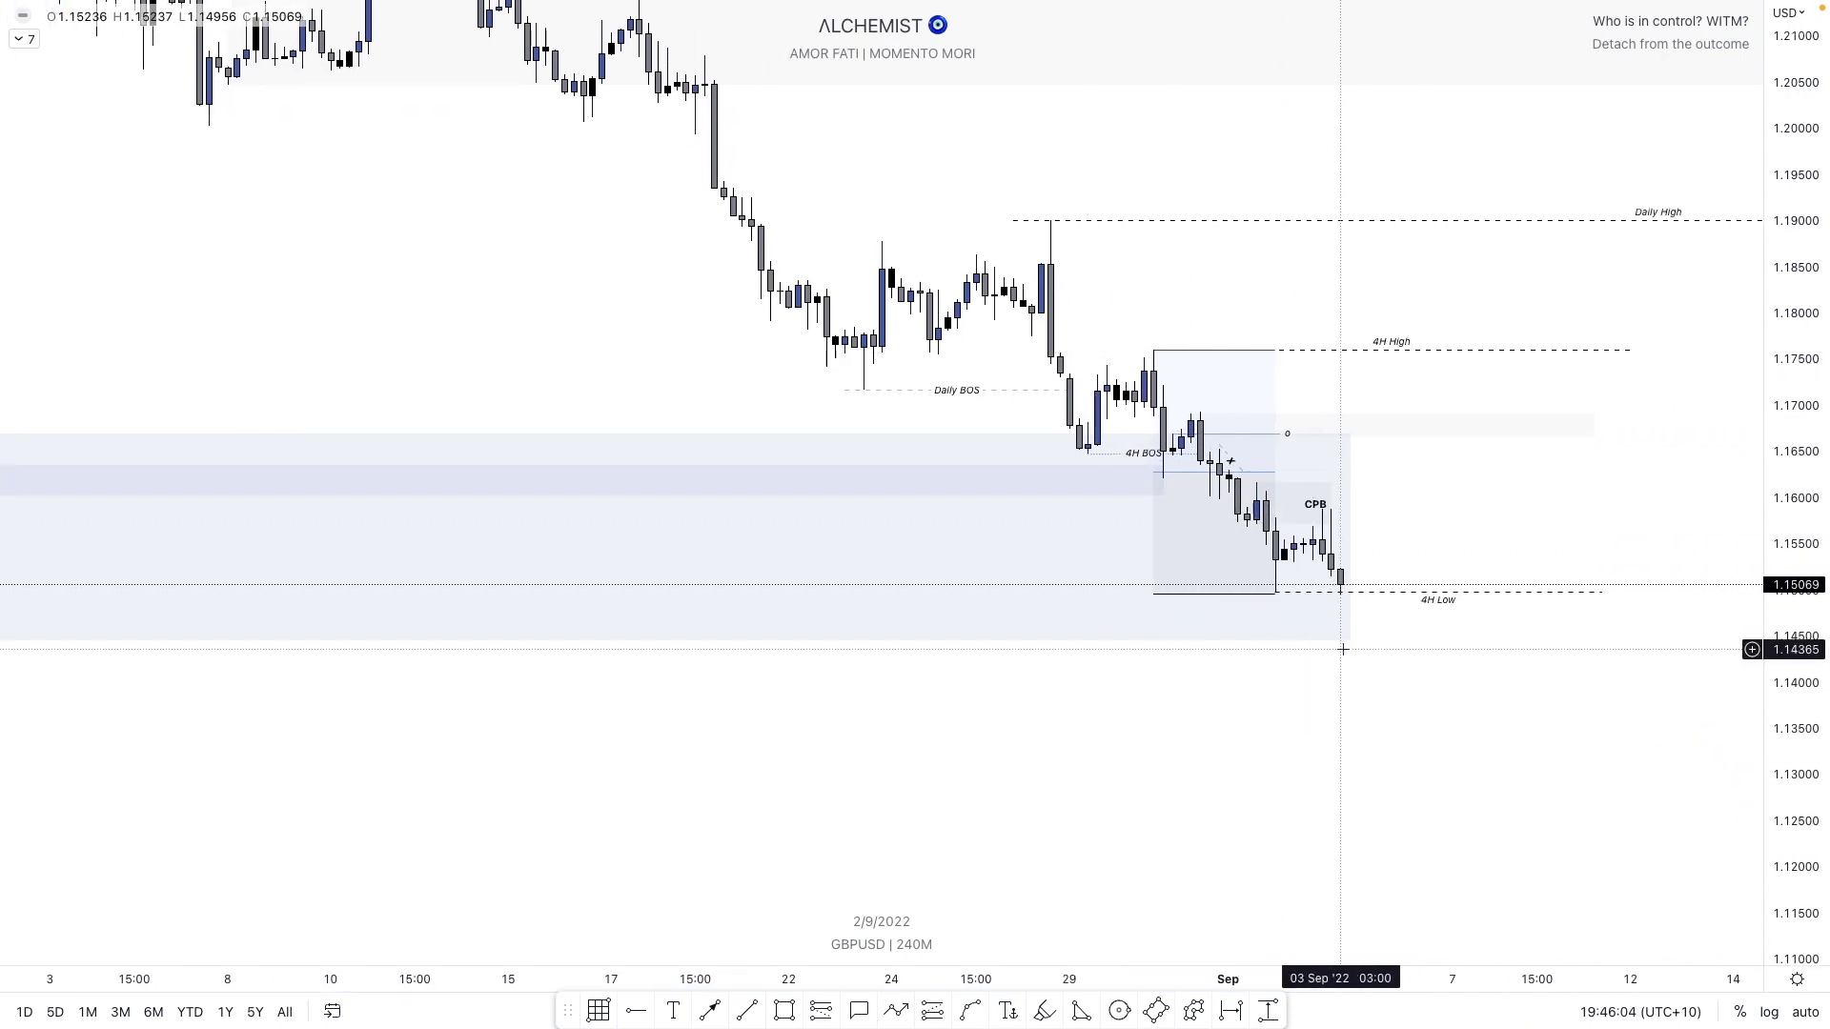
left_click_drag(1823, 784, 1816, 710)
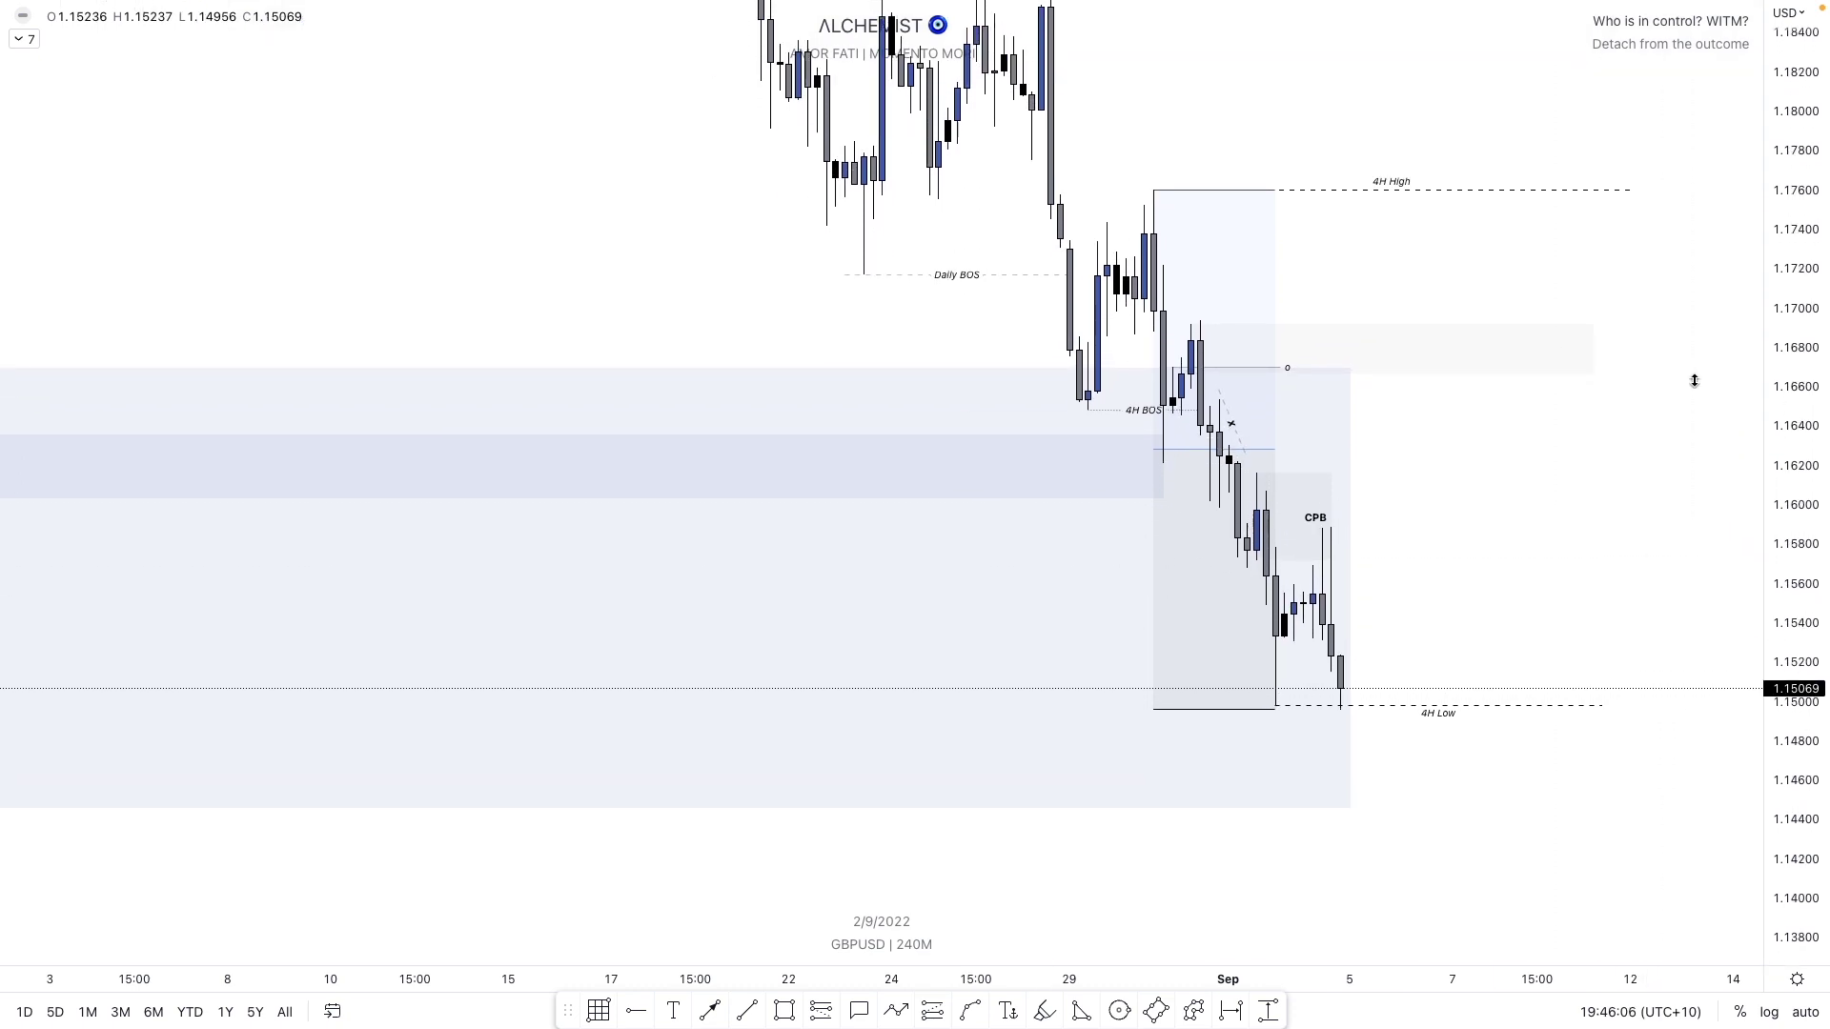
left_click_drag(1192, 373, 1191, 388)
left_click(1472, 515)
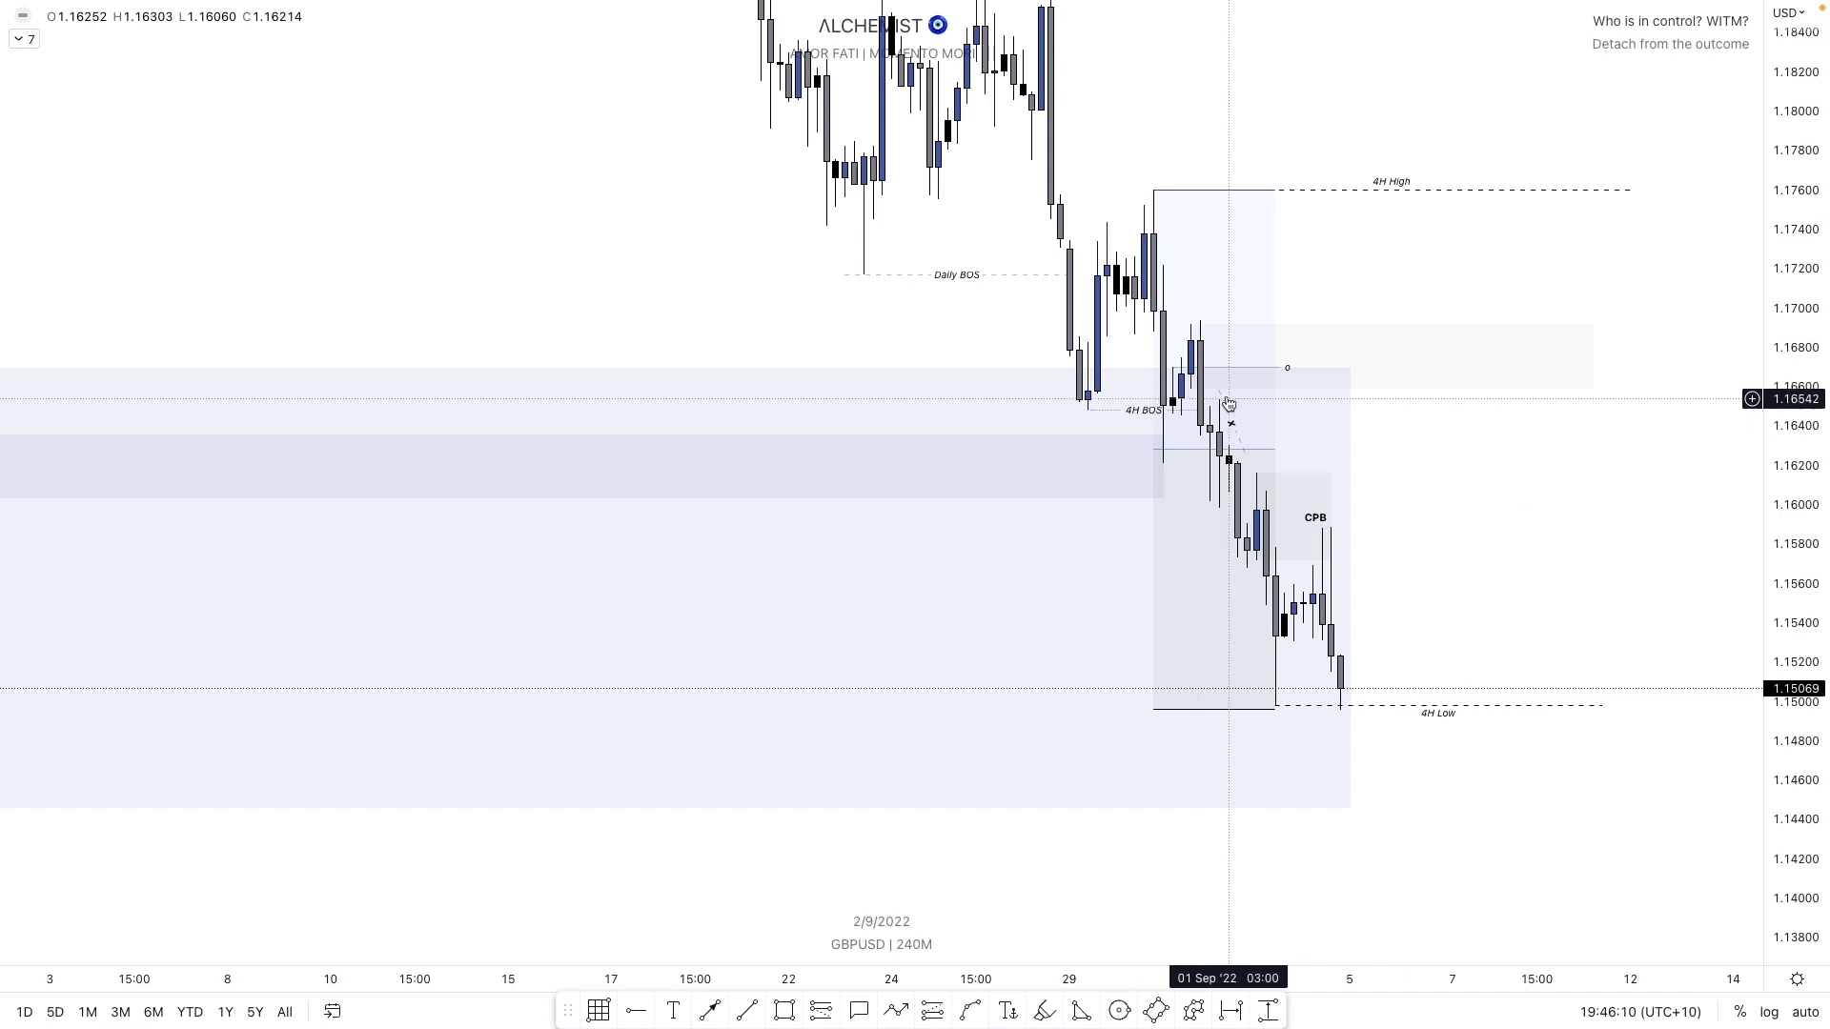
- Draw a projected path from 1.15069 dipping to about 1.1489, rising in waves into the grey zone, and falling to about 1.1502 on 12 Sep '22
left_click(896, 1011)
left_click(1350, 688)
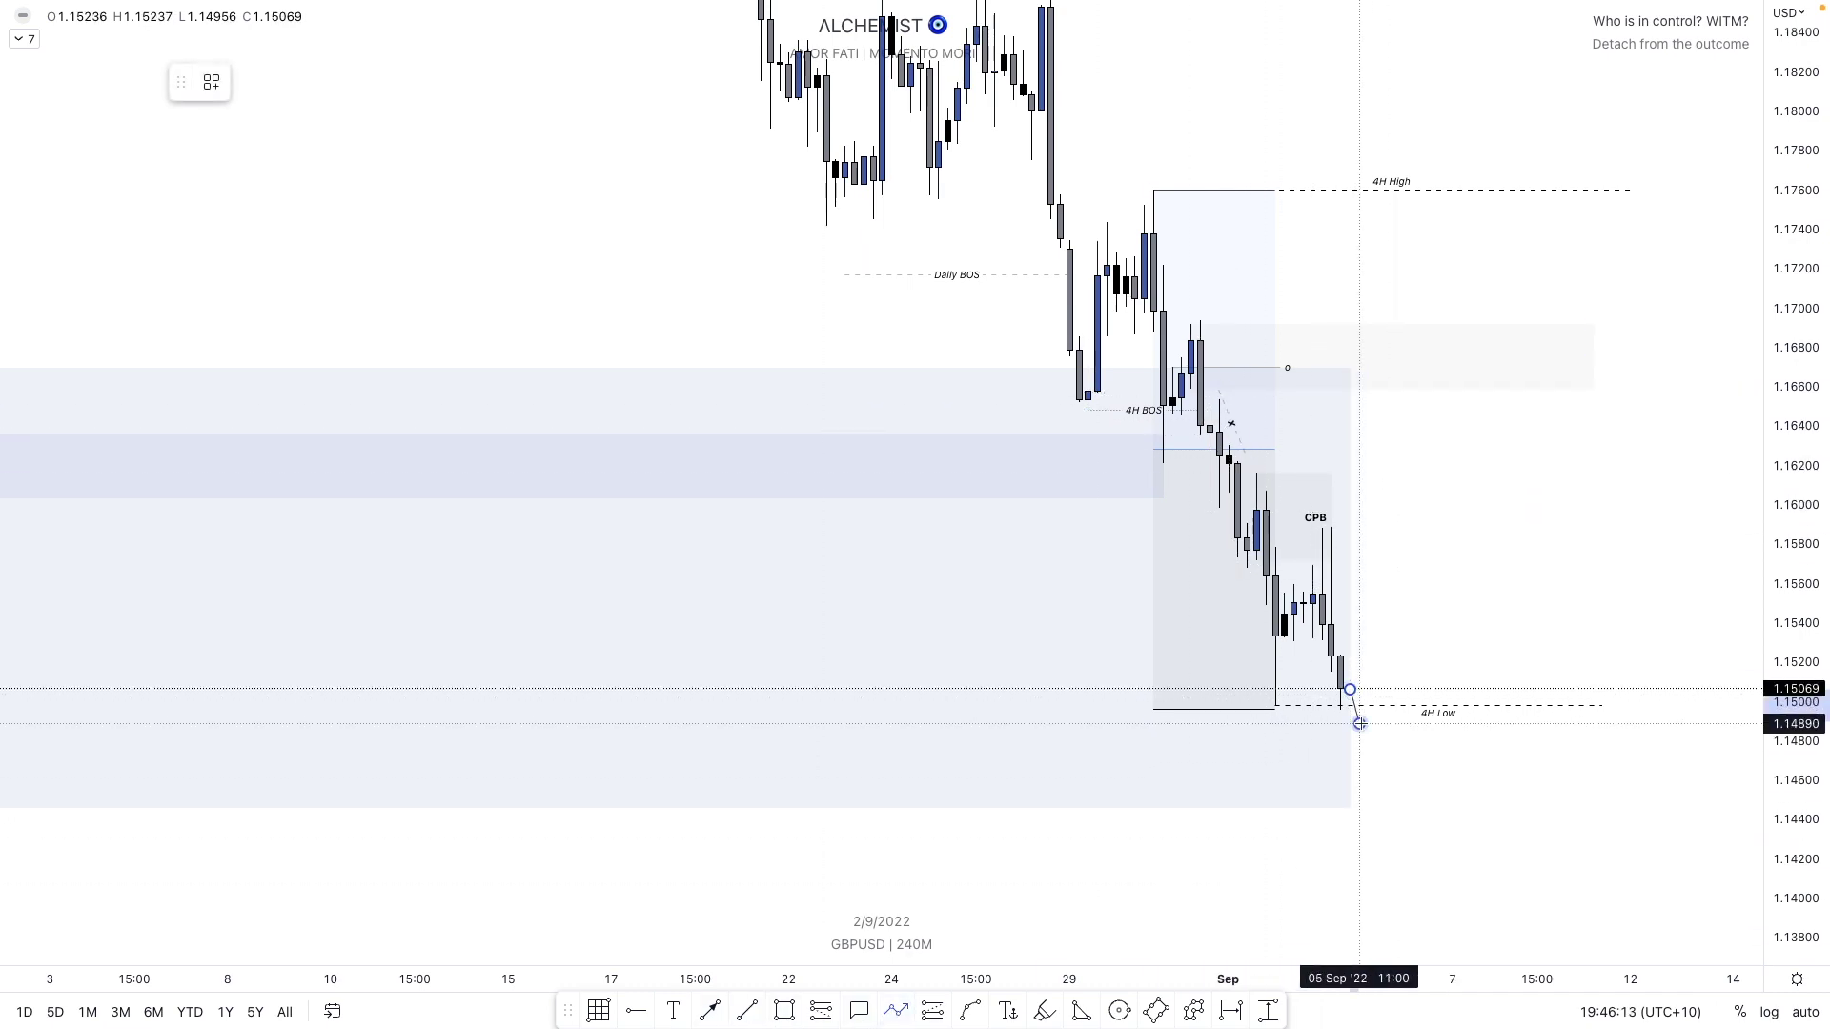
left_click(1359, 724)
left_click(1406, 583)
left_click(1416, 602)
left_click(1453, 502)
left_click(1481, 537)
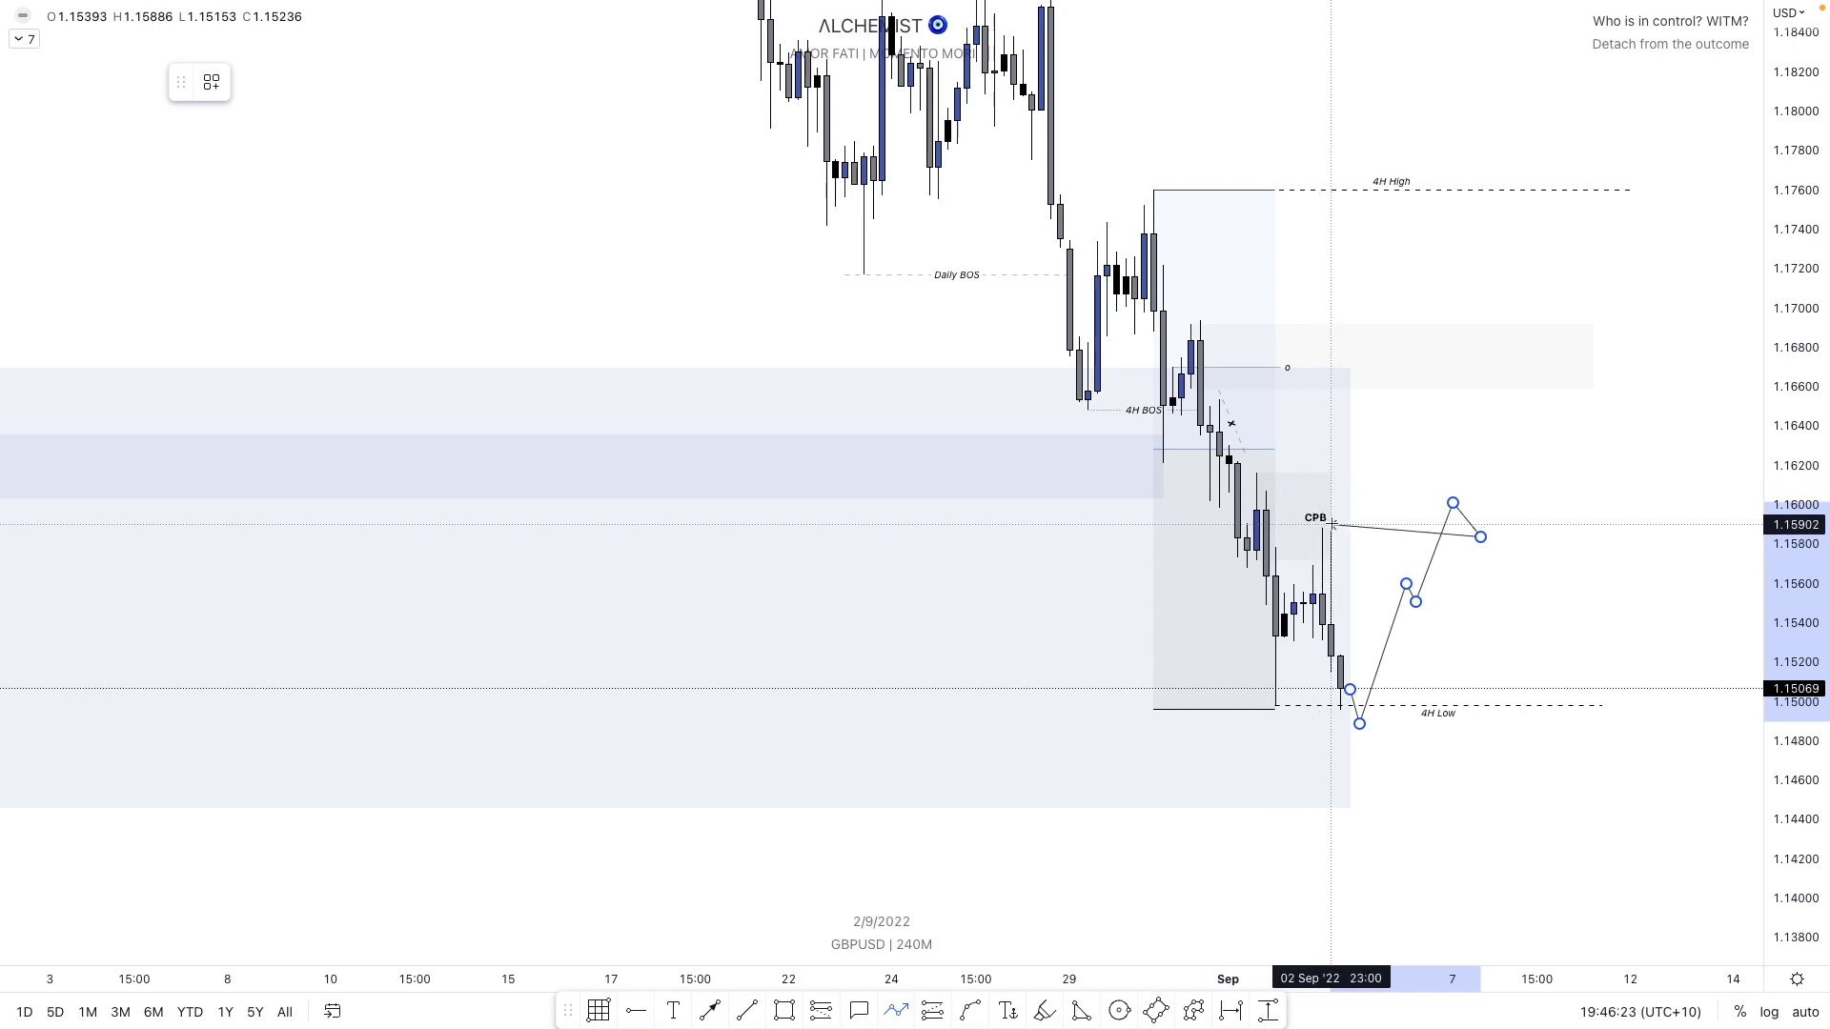
left_click(1518, 354)
left_click(1537, 376)
left_click(1556, 338)
left_click(1575, 394)
left_click(1583, 351)
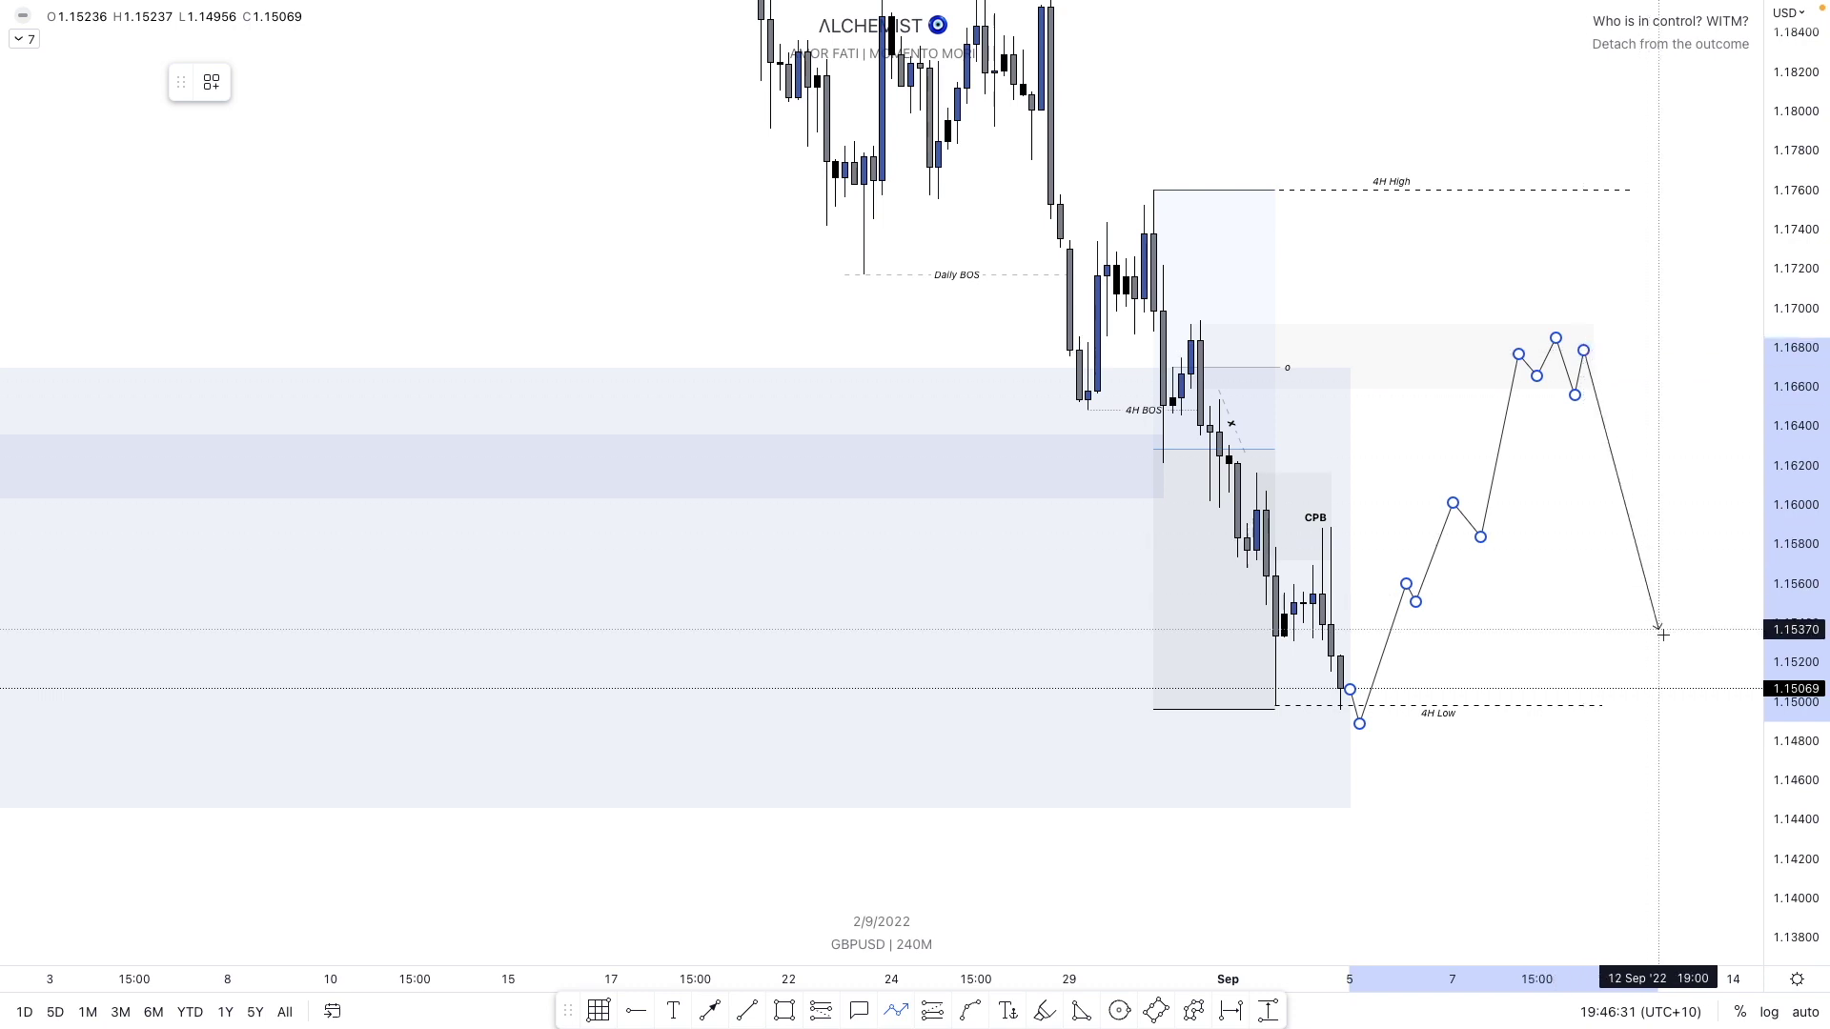
left_click(1668, 699)
scroll(1602, 639, "up", 2)
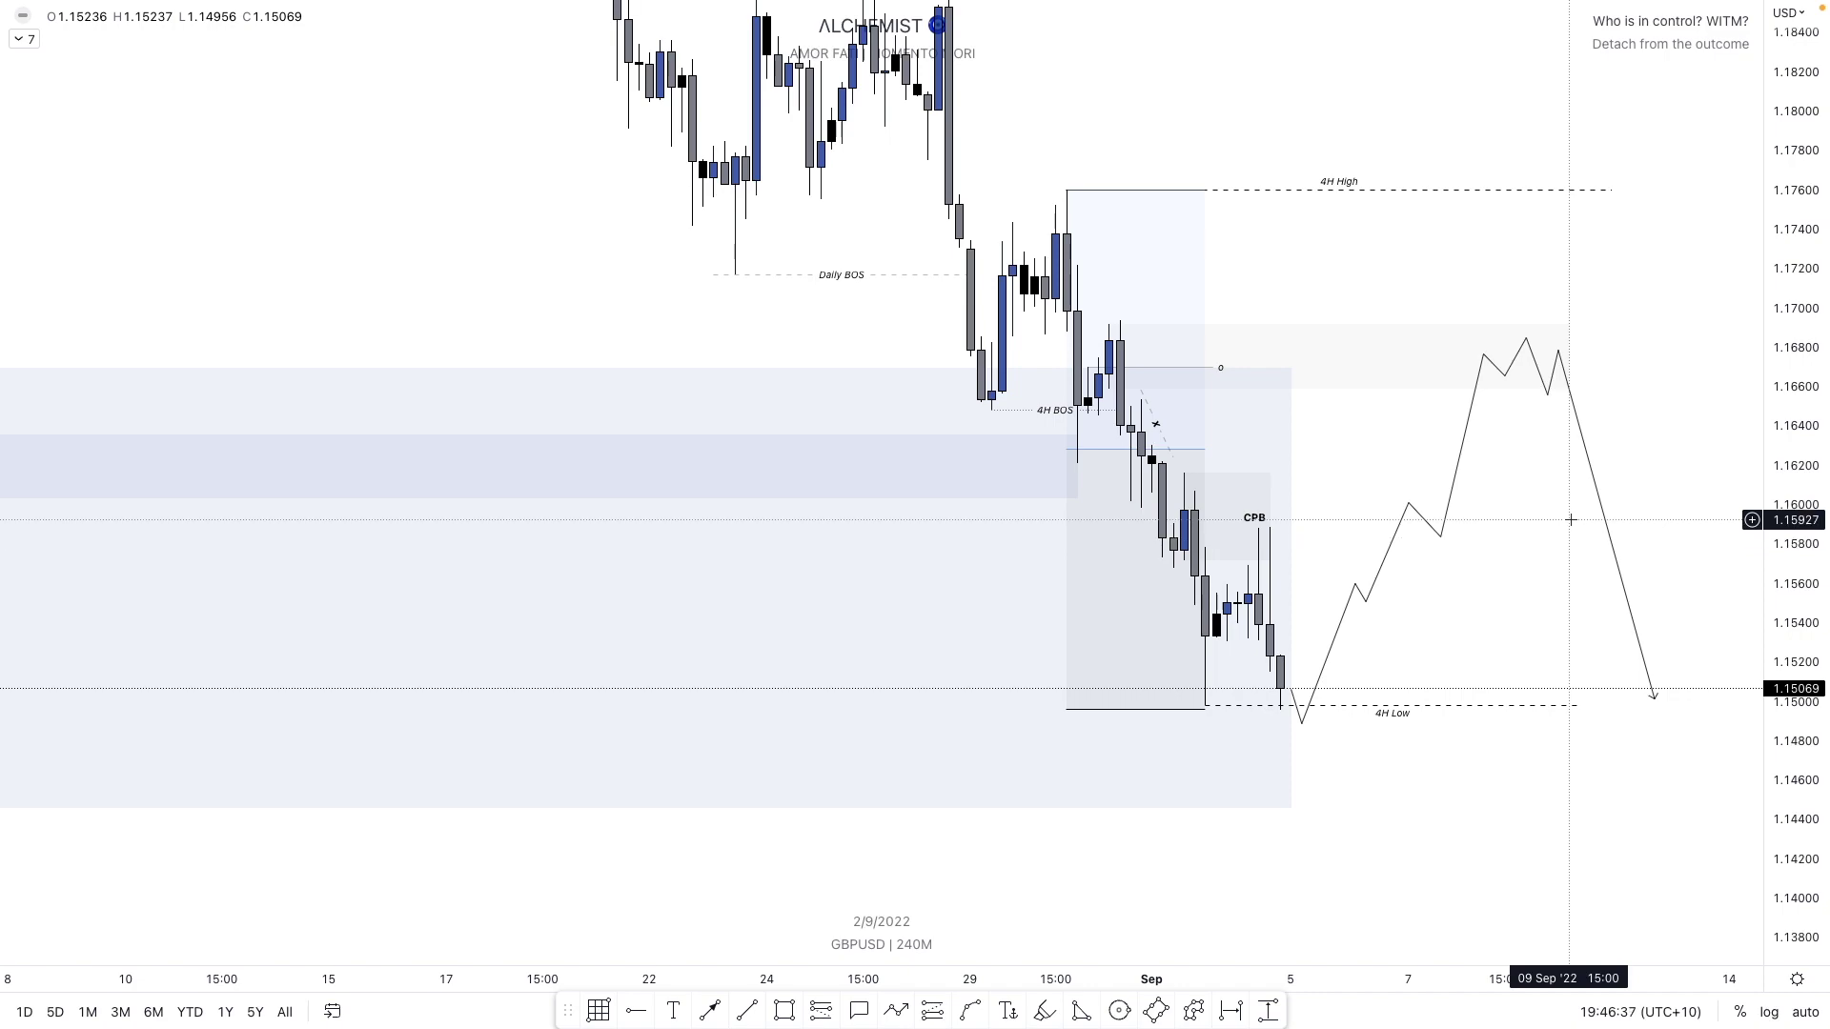
- Check the Taking Shorts 4H Bearish decision flowchart in Preview and return to the GBPUSD chart in TradingView
key("ctrl+Up")
left_click(1246, 506)
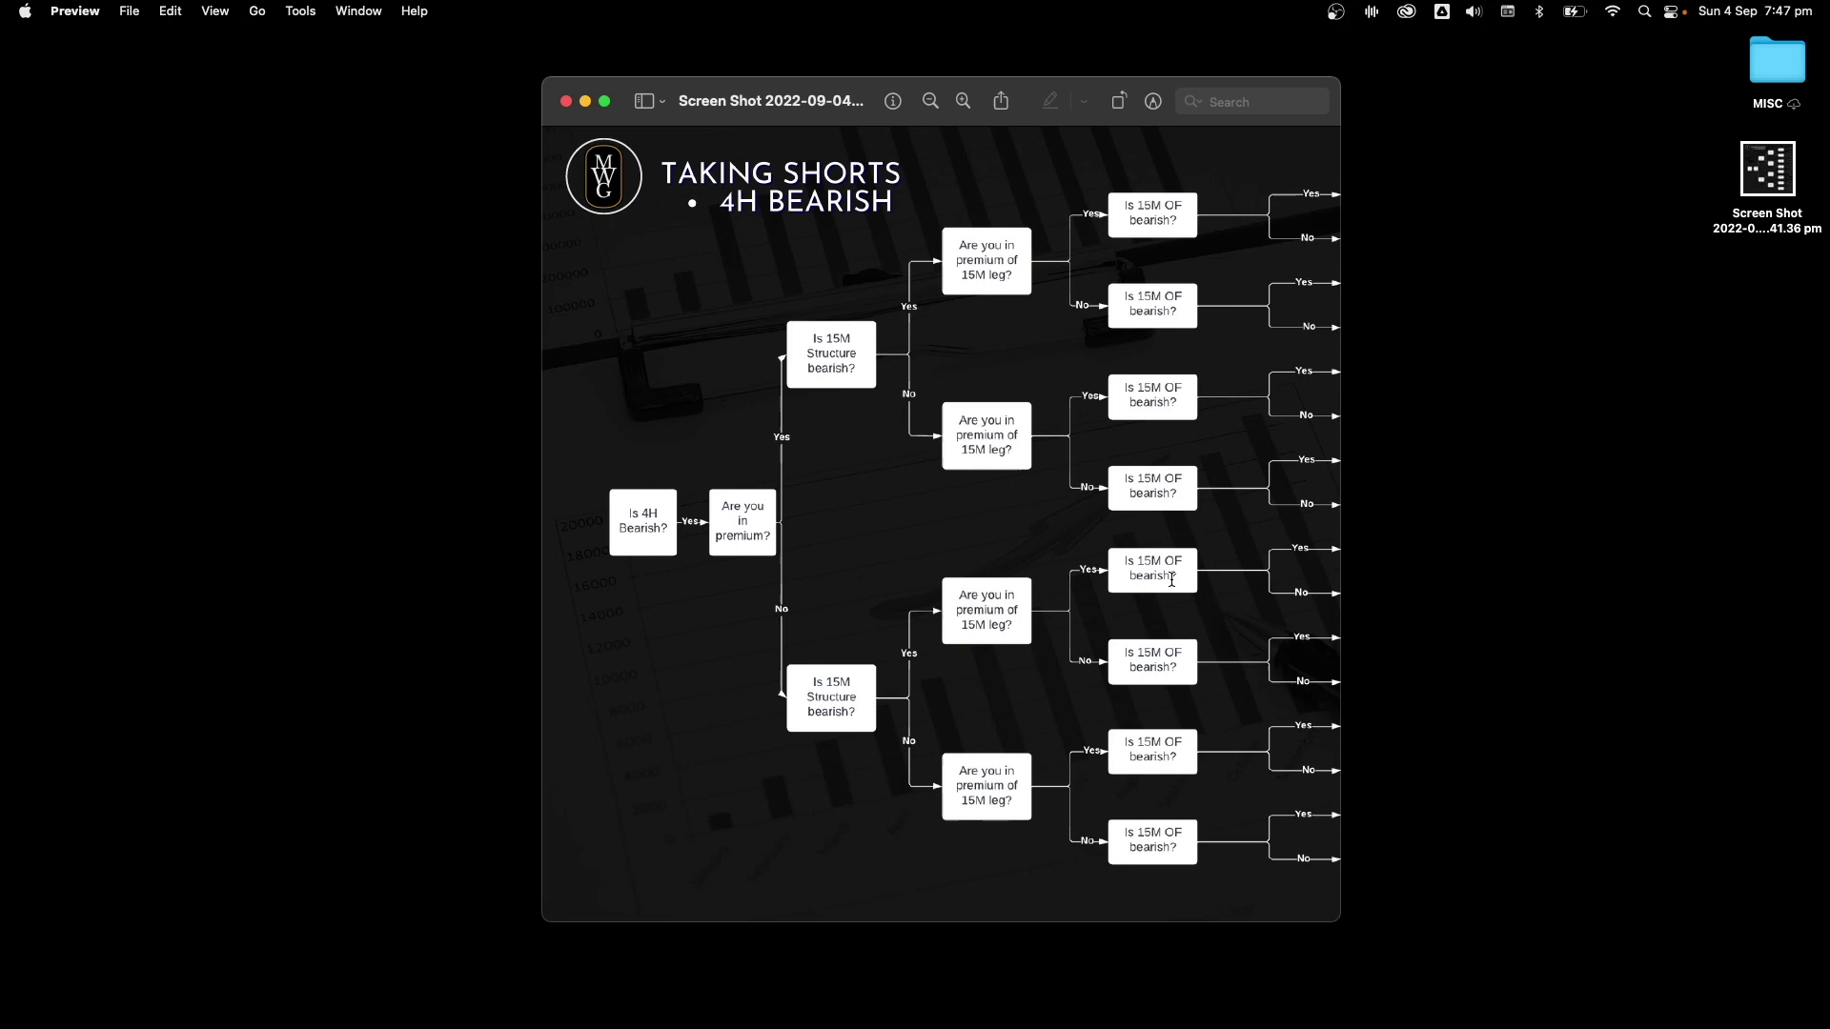
key("ctrl+Up")
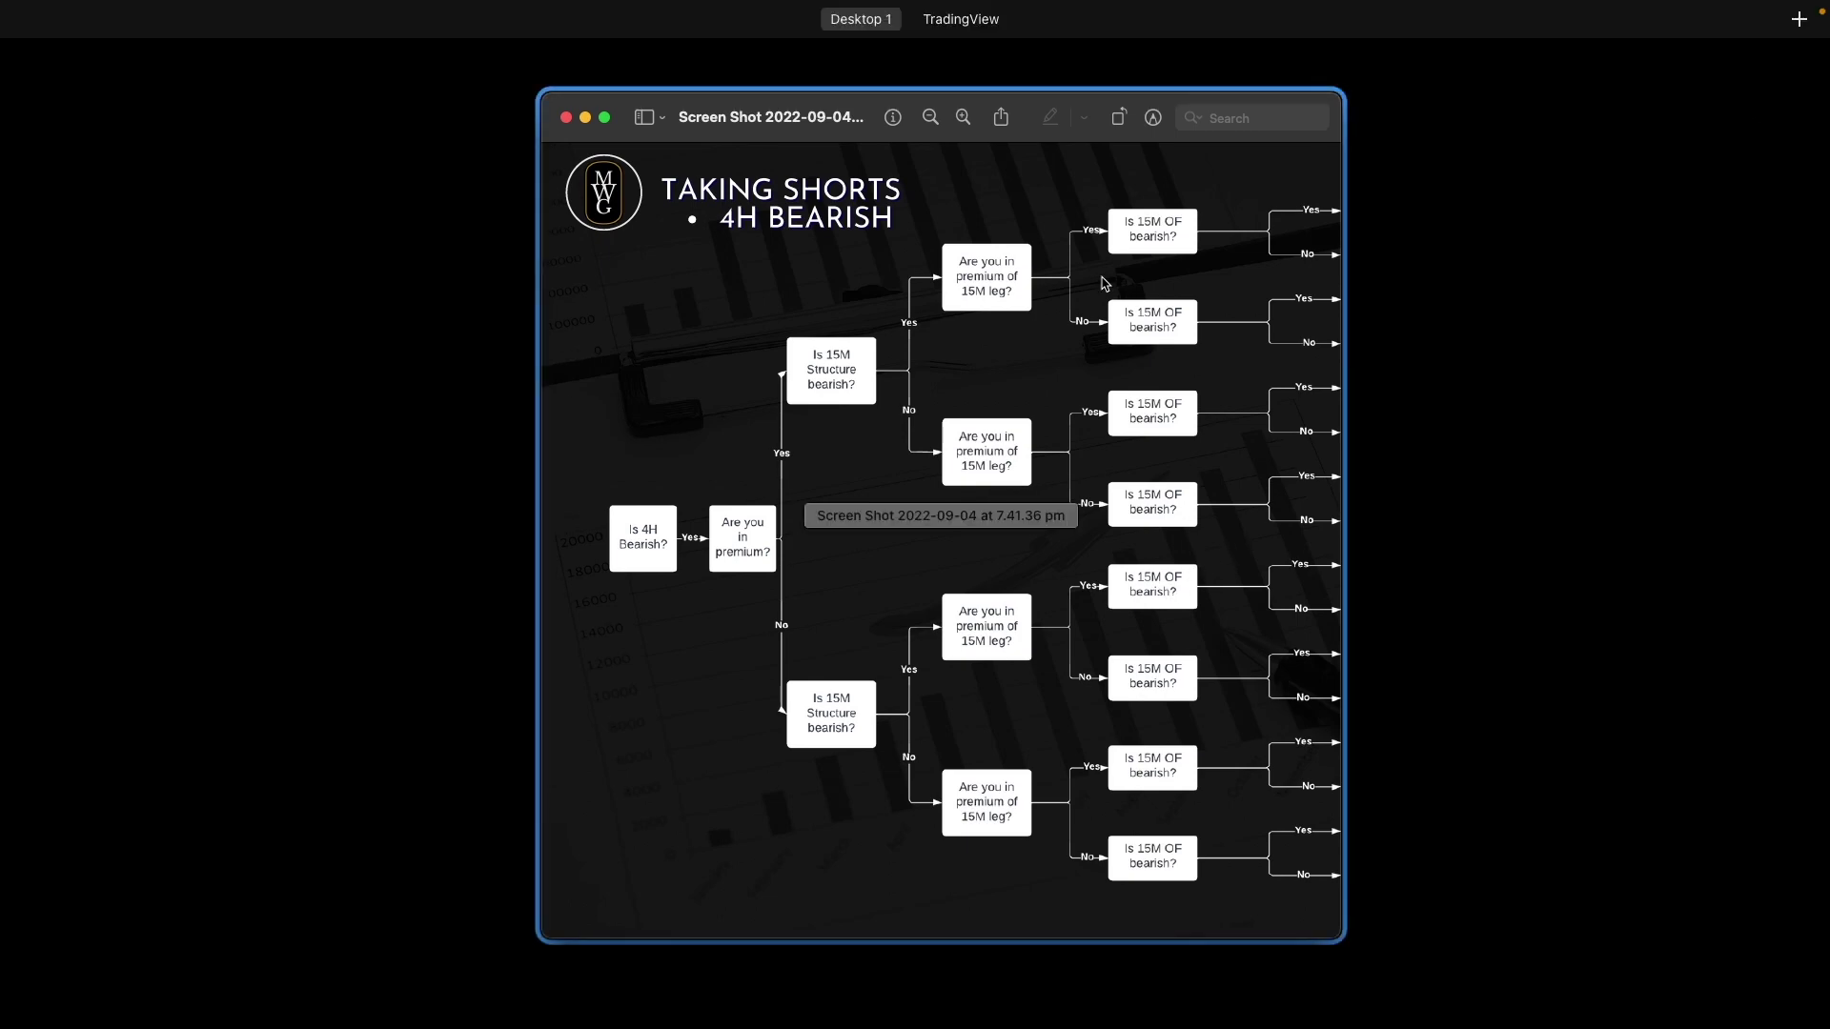
left_click(1003, 49)
scroll(1394, 526, "up", 1)
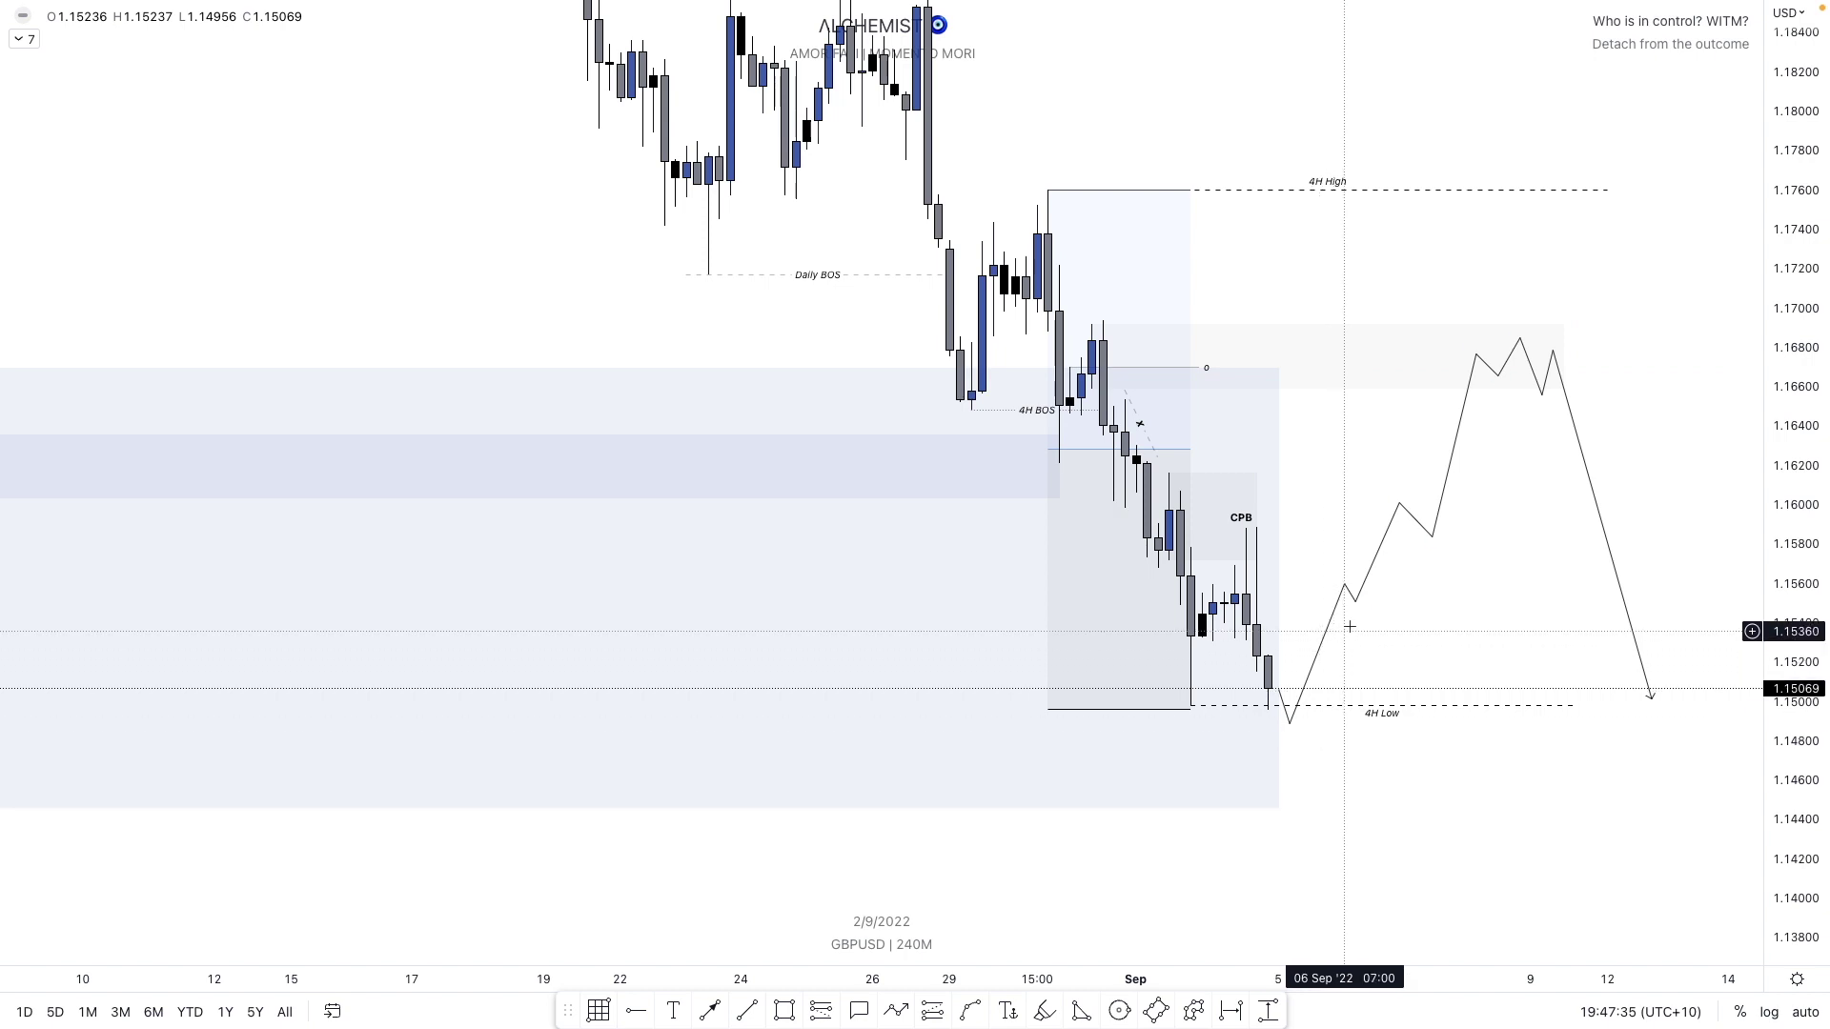
- Replace the projected path with one falling from 1.15069 to about 1.1429, rising to 1.154, dipping to 1.1524, and ending near 1.1583
left_click(1290, 721)
key("Delete")
left_click(896, 1011)
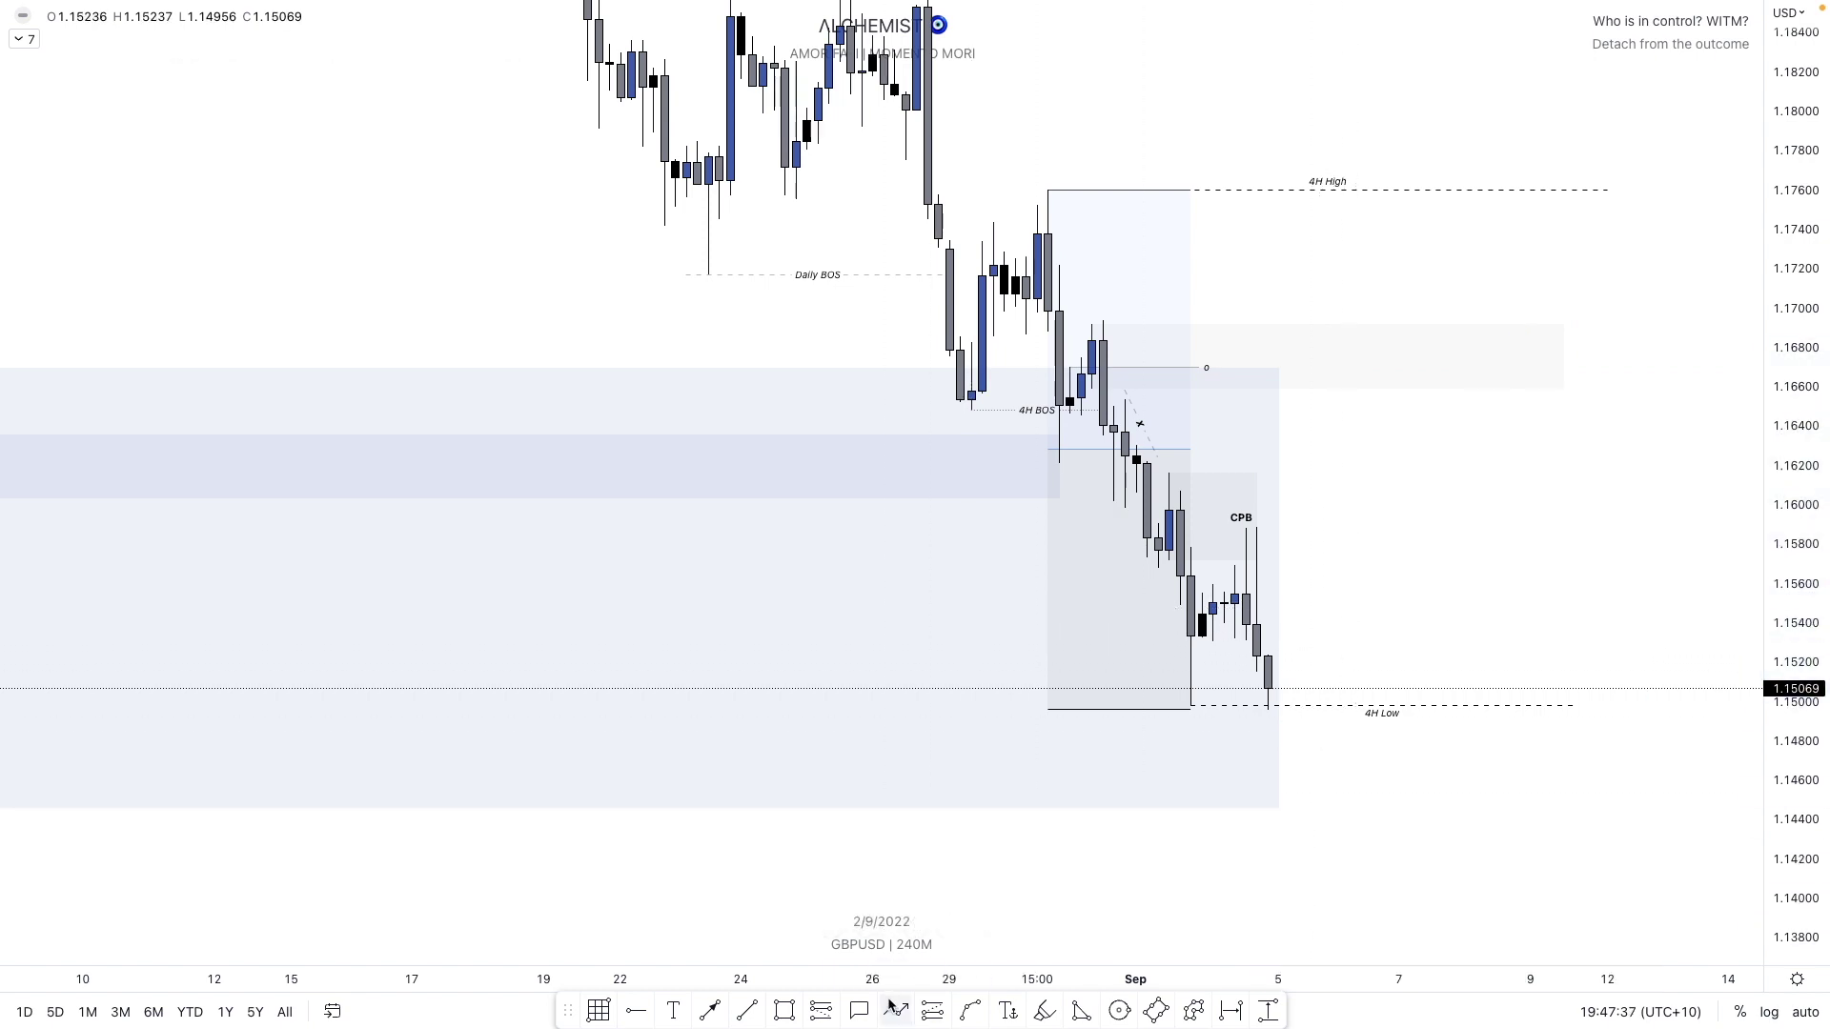
left_click(1300, 690)
left_click(1322, 794)
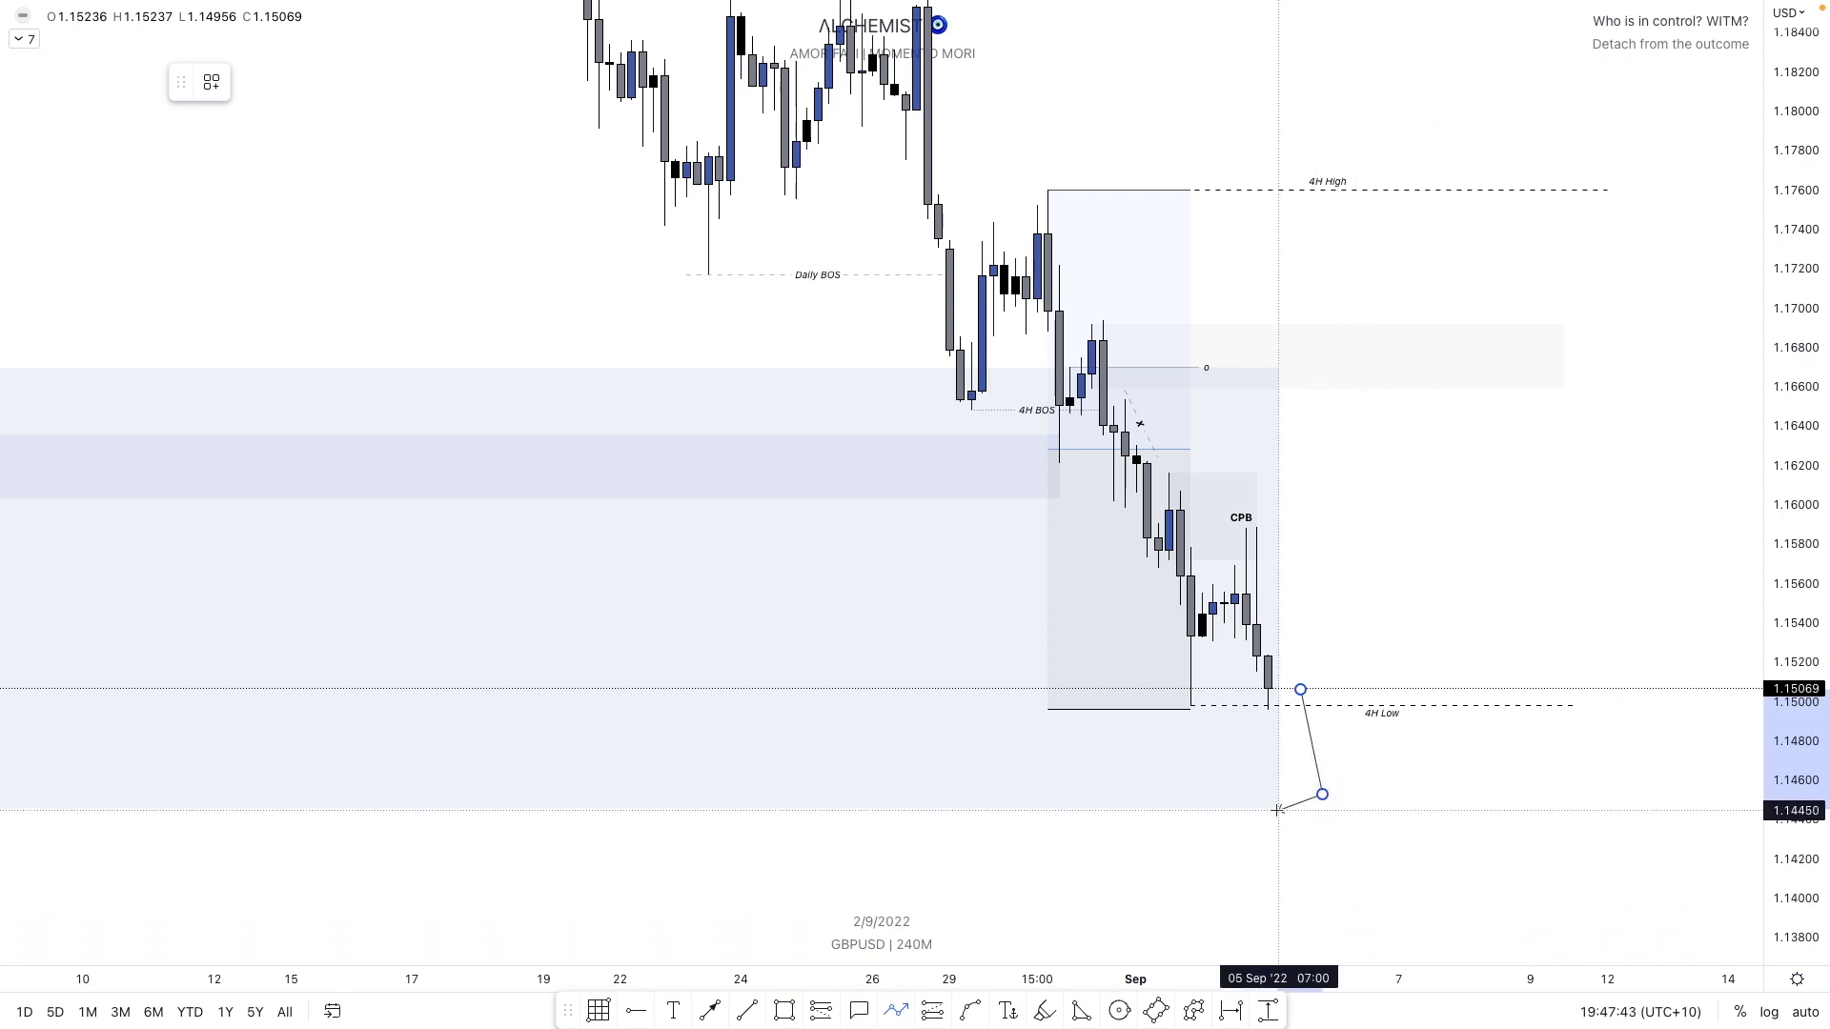
left_click(1334, 843)
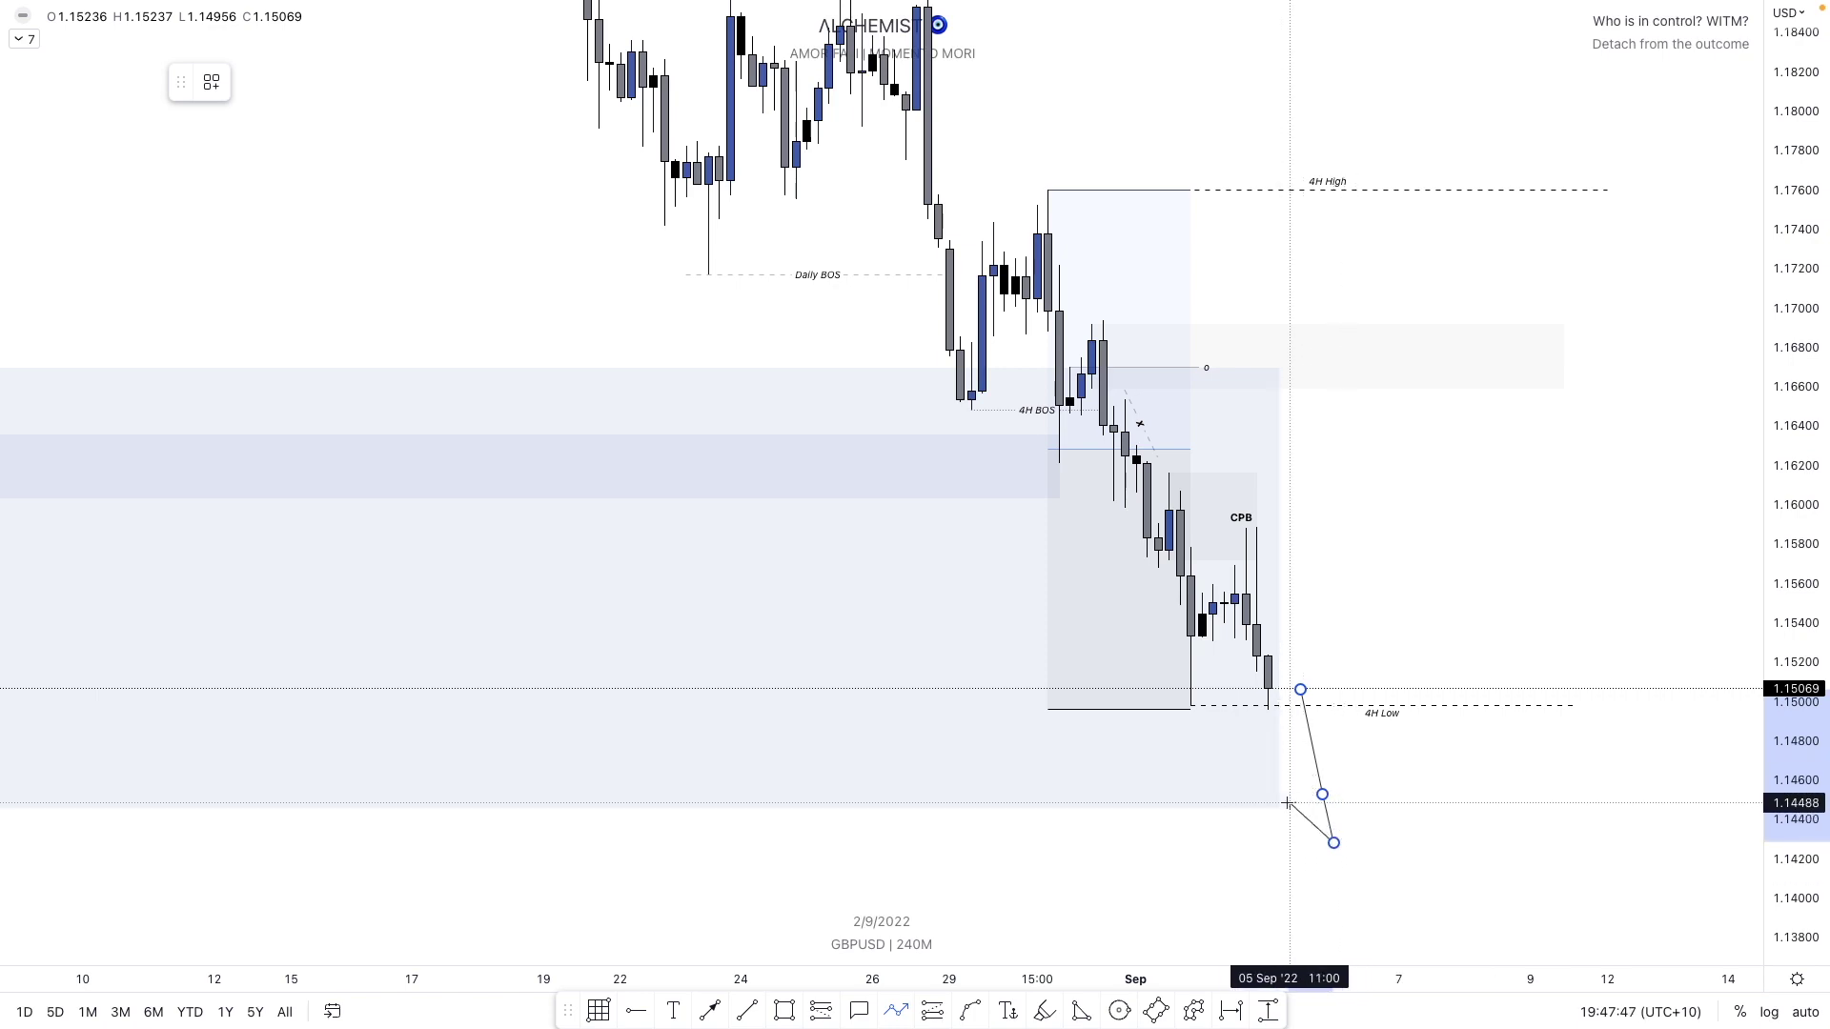
left_click(1399, 624)
left_click(1421, 654)
double_click(1453, 538)
key("Escape")
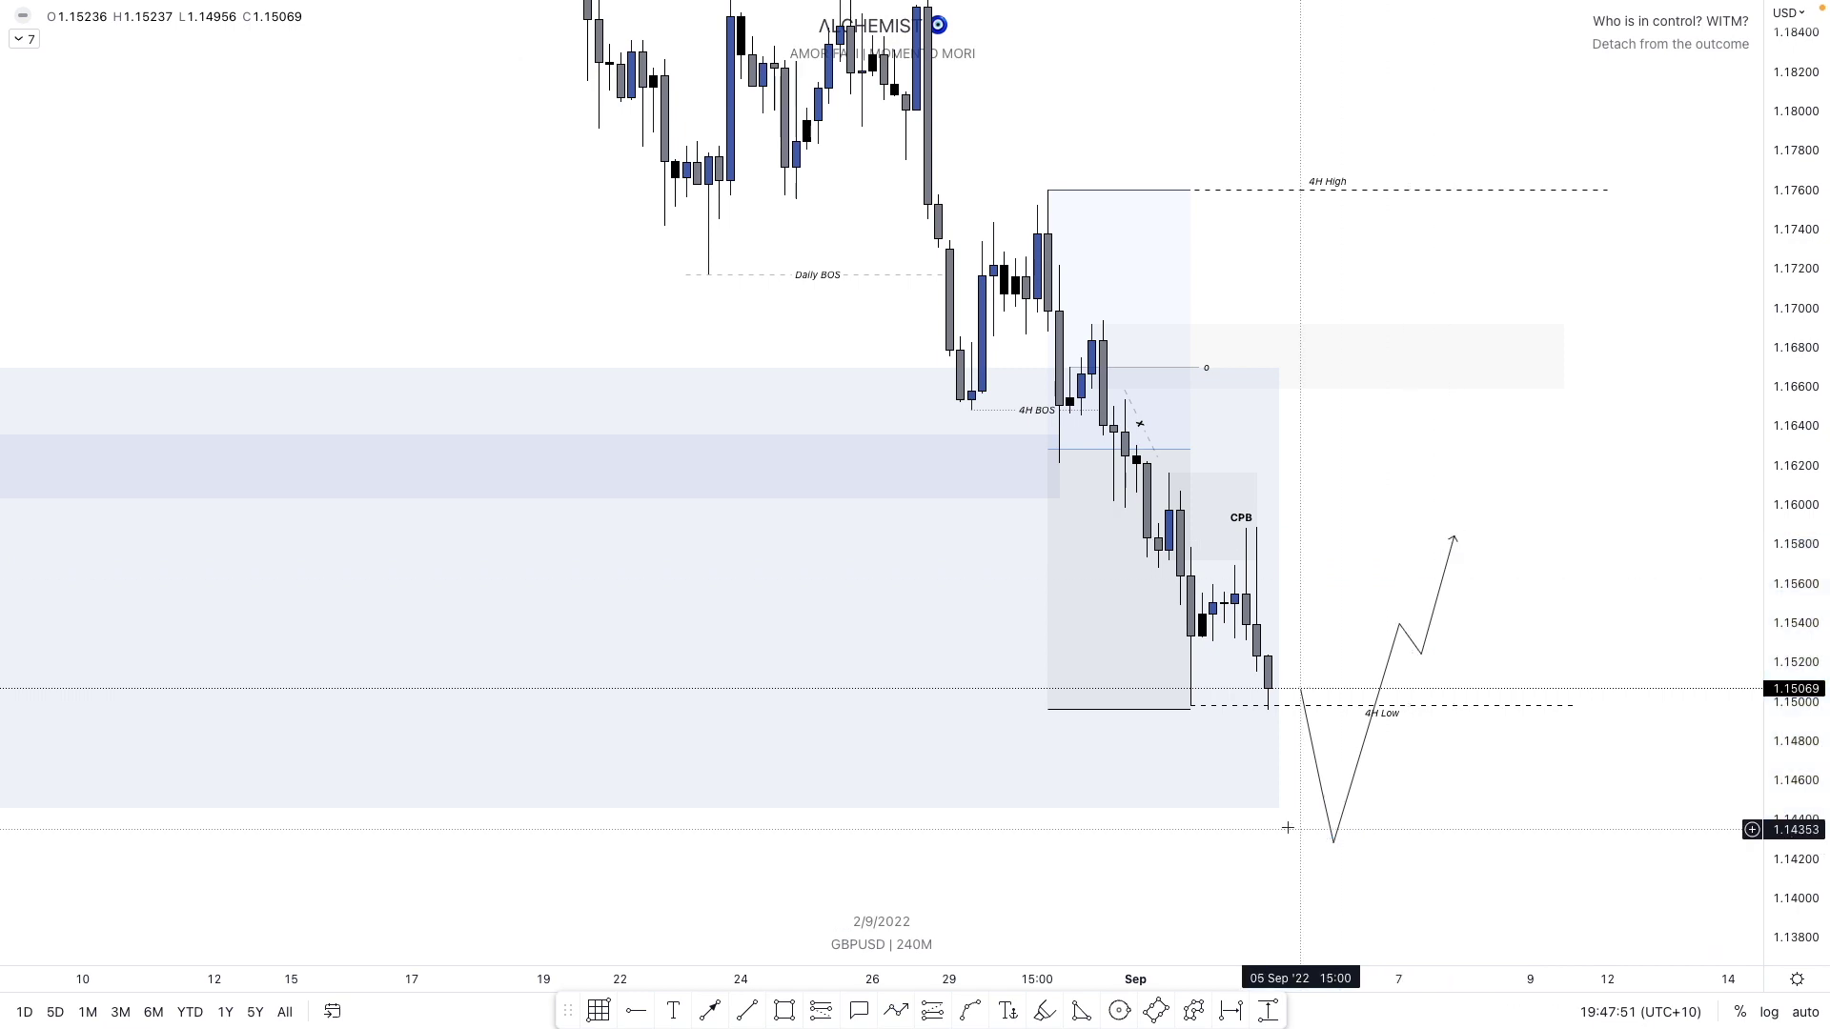
- Refit the premium-discount retracement to run from the 1 Sep '22 high at 1.16166 to the projected low at 1.14270
left_click_drag(1190, 707, 1278, 854)
left_click_drag(1051, 198, 1170, 474)
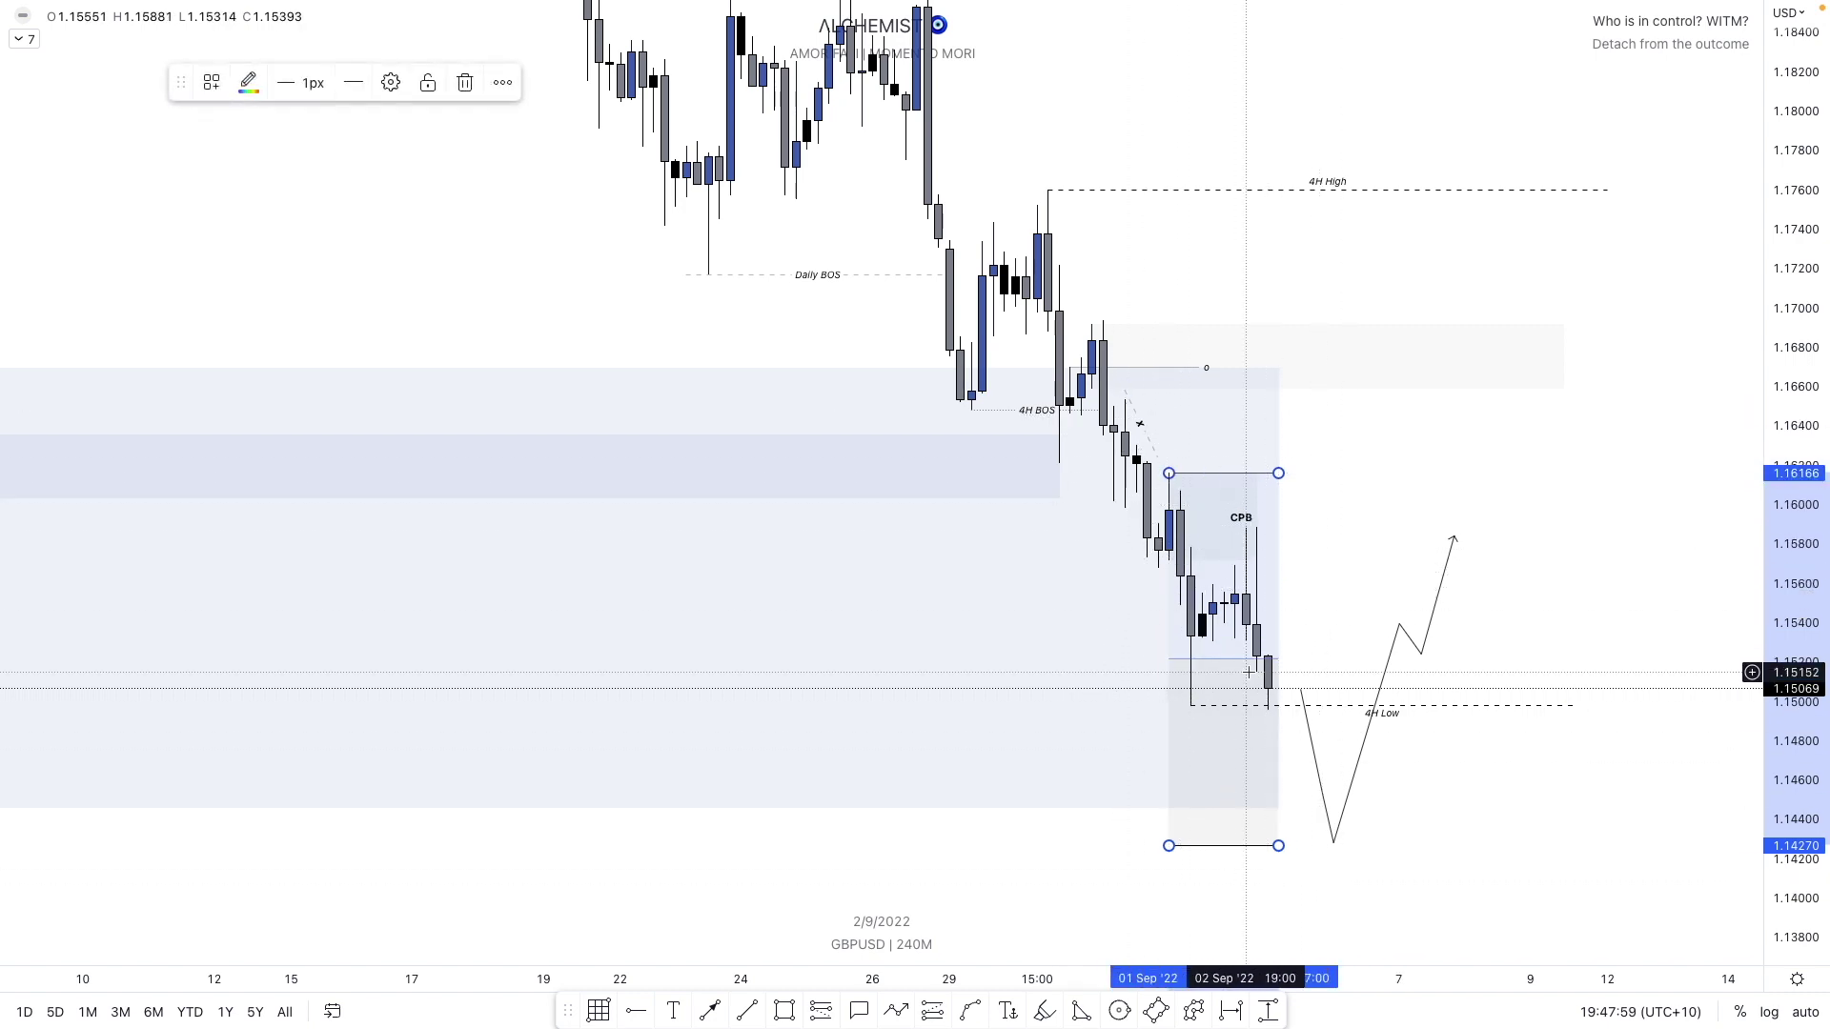
- Draw a rectangle from 1.15881 to 1.15314 on the 2 Sep '22 candle, extend it to 9 Sep '22, and apply the Supply template
left_click(787, 1011)
left_click(1246, 641)
left_click(1246, 528)
mouse_move(1245, 585)
left_mouse_down()
mouse_move(1569, 583)
mouse_move(1548, 580)
left_mouse_up()
right_click(1545, 590)
mouse_move(1564, 608)
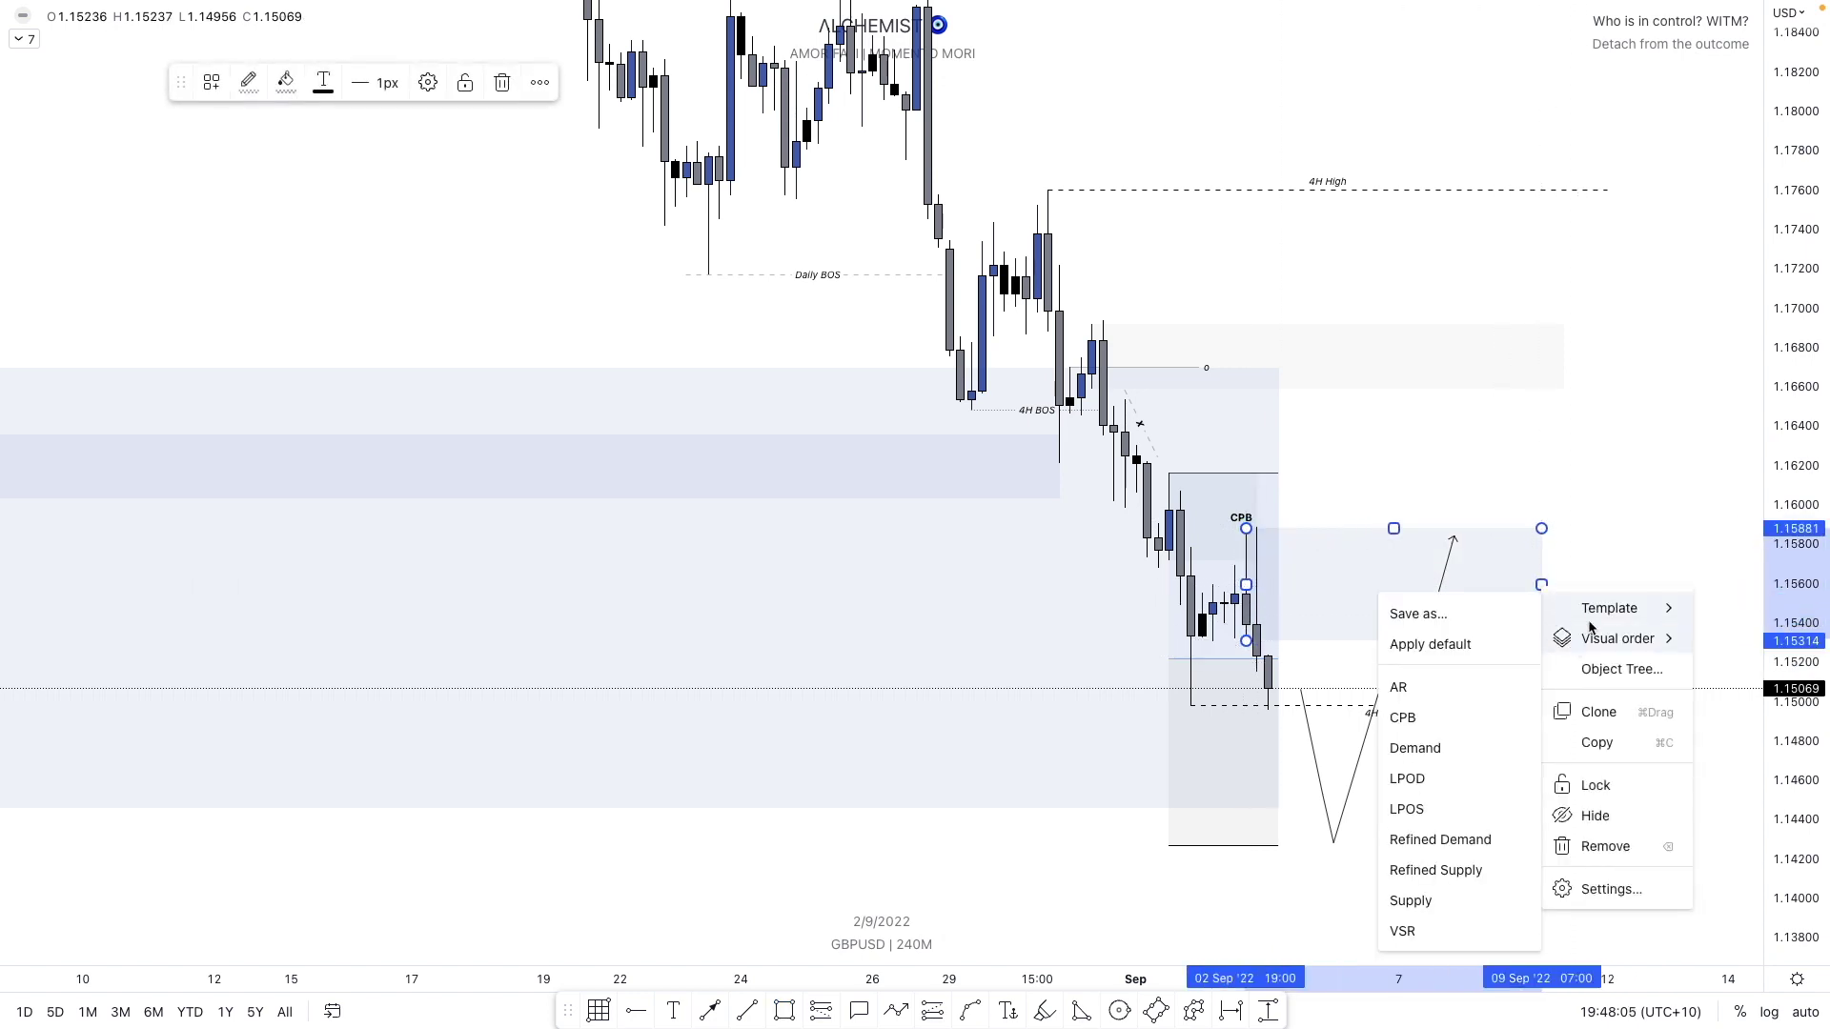
left_click(1453, 895)
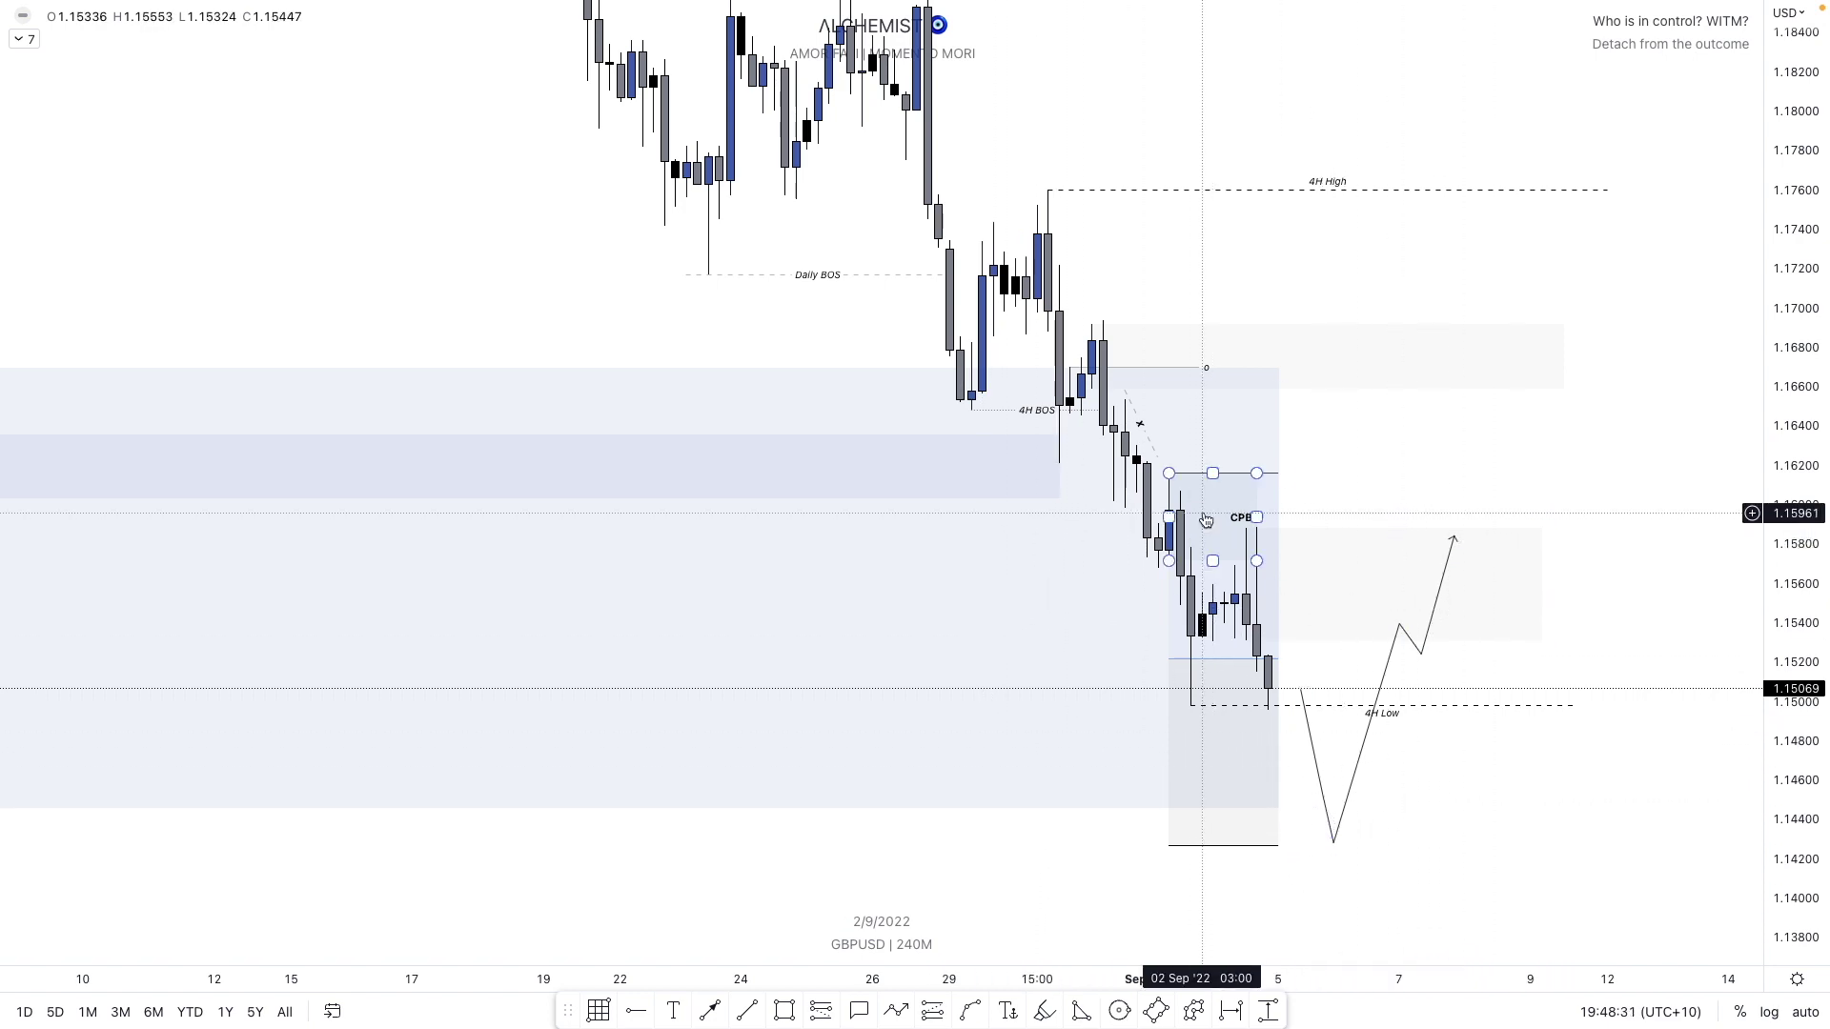
left_click(1312, 736)
left_click(1494, 744)
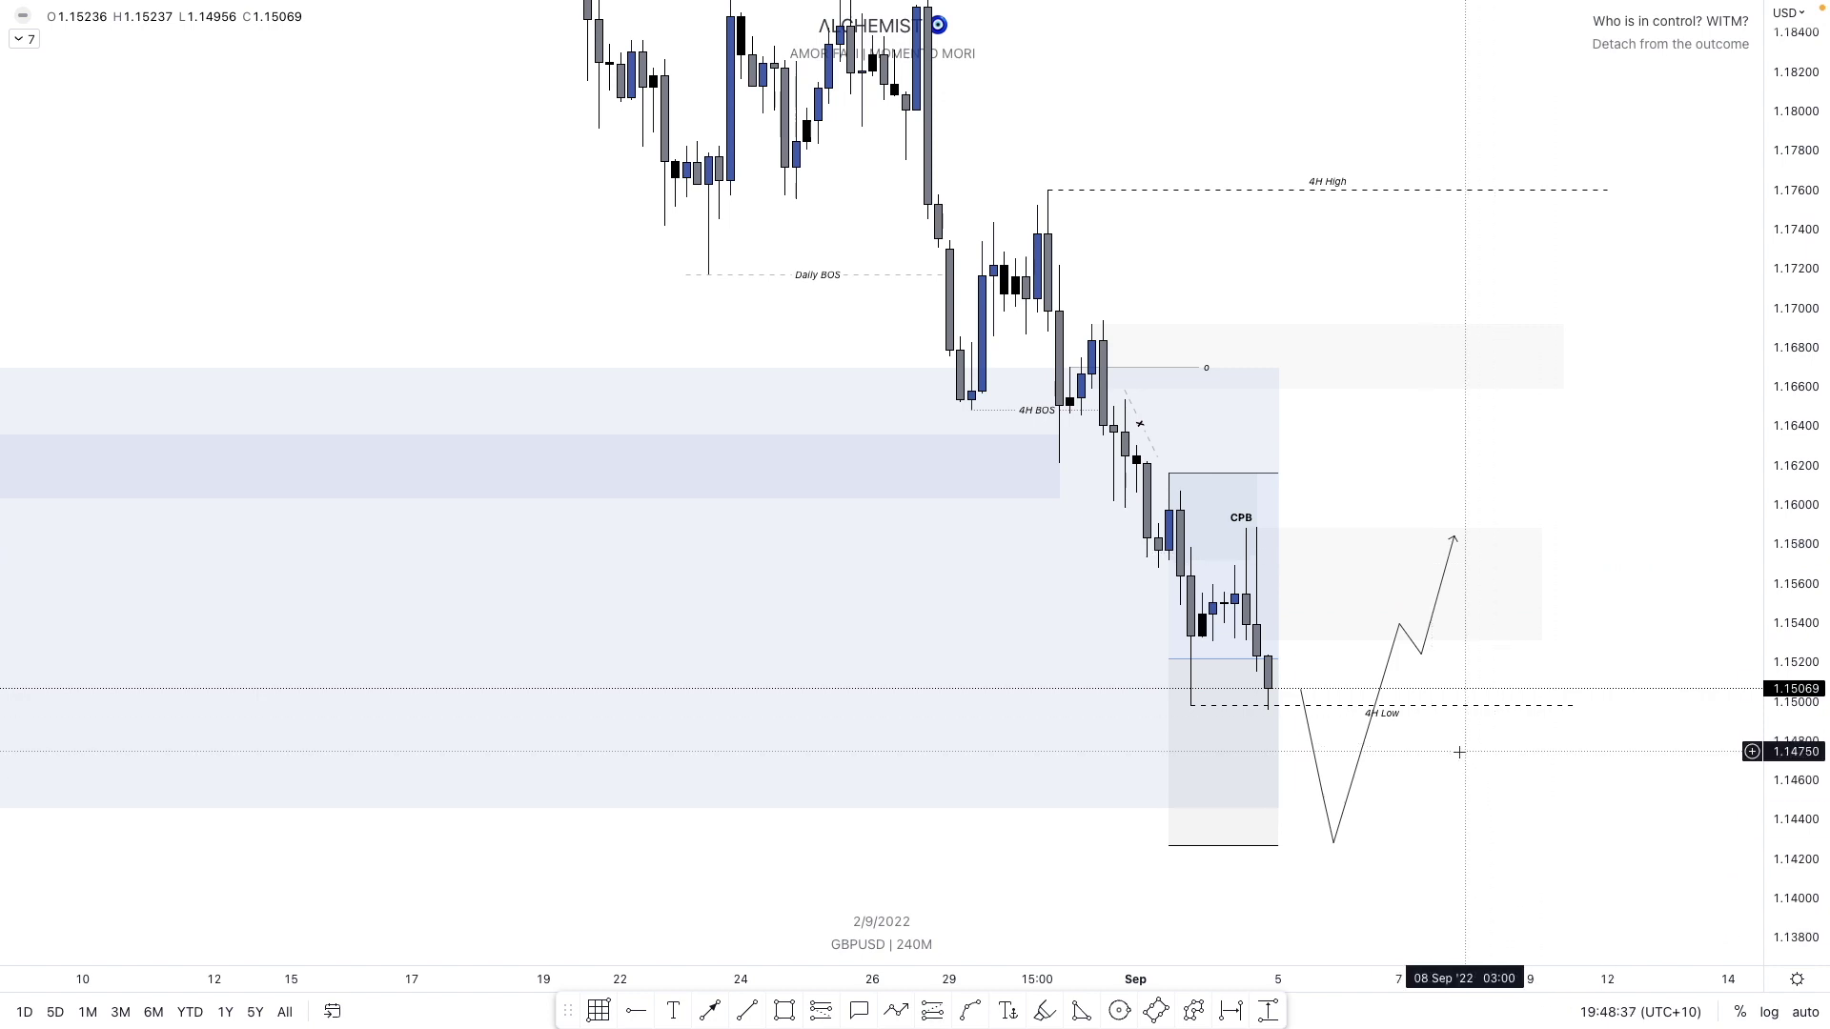
left_click(1443, 710)
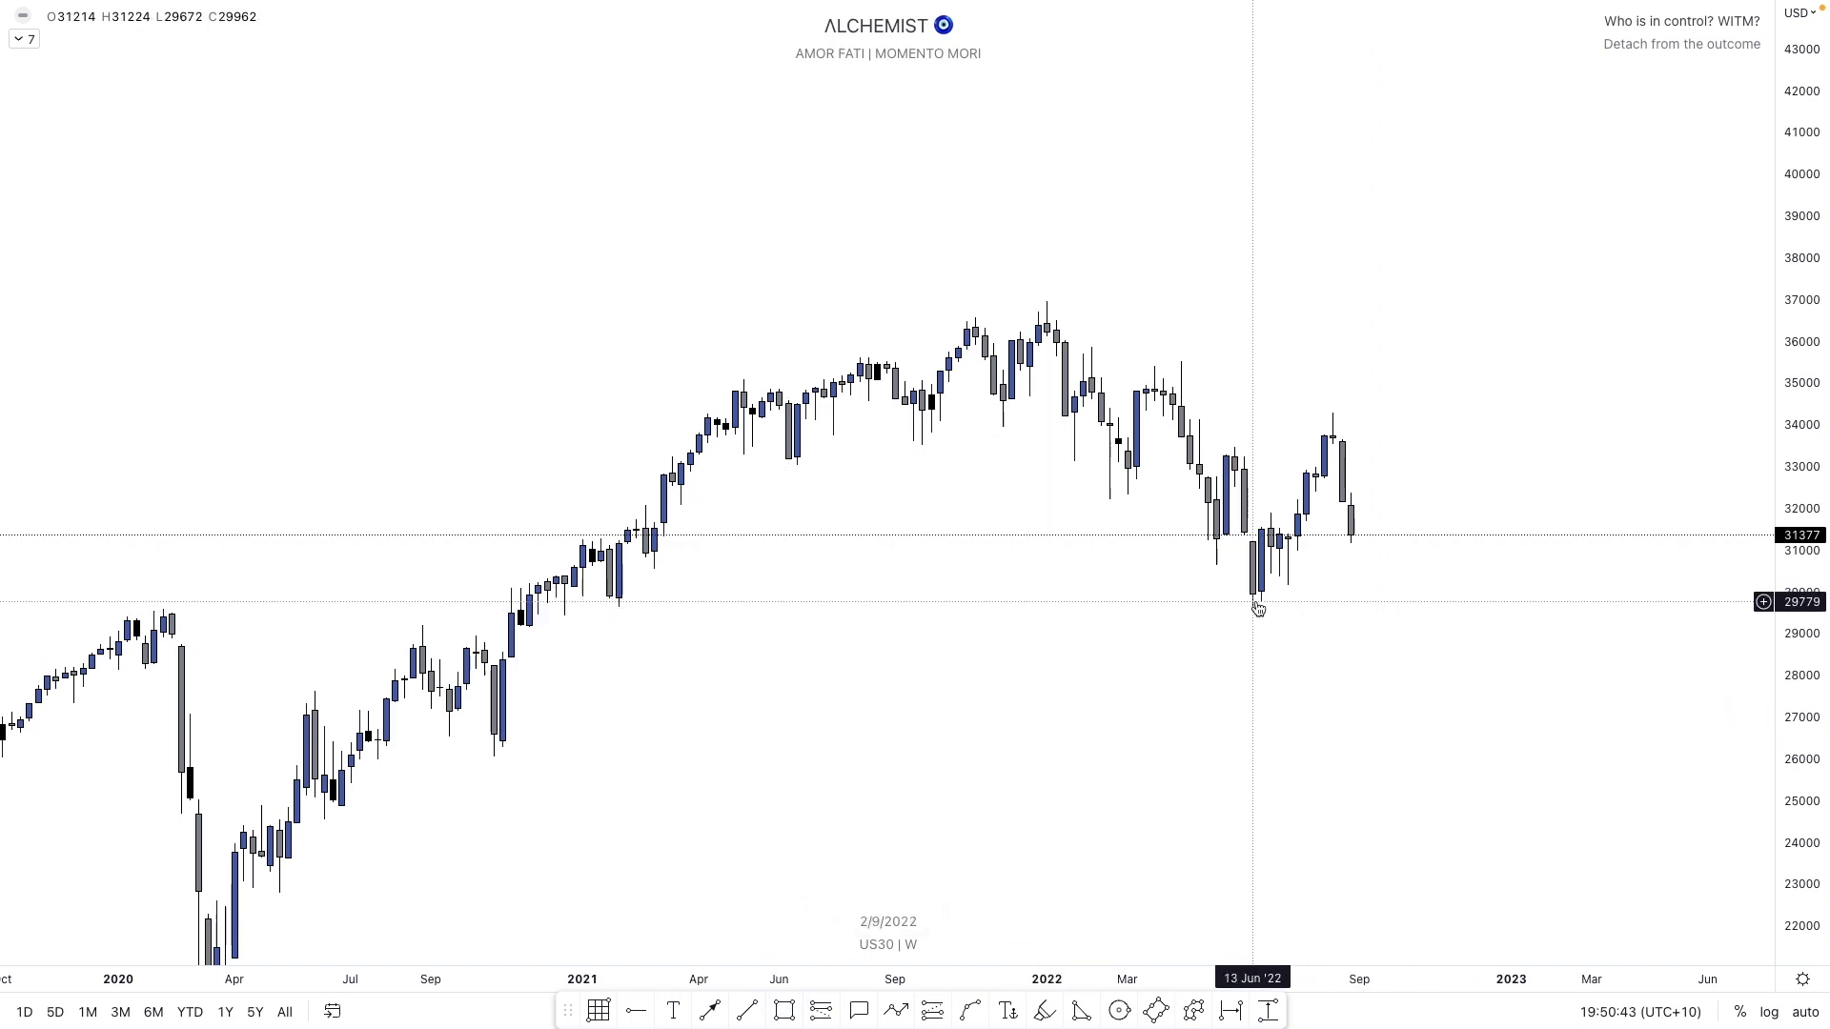
- Draw a US30 rectangle from 31117 to 29926 on the 25 Jan '21 candle, extend it to 20 Jun '22, and apply the Demand template
left_click(784, 1011)
left_click(609, 546)
left_click(610, 598)
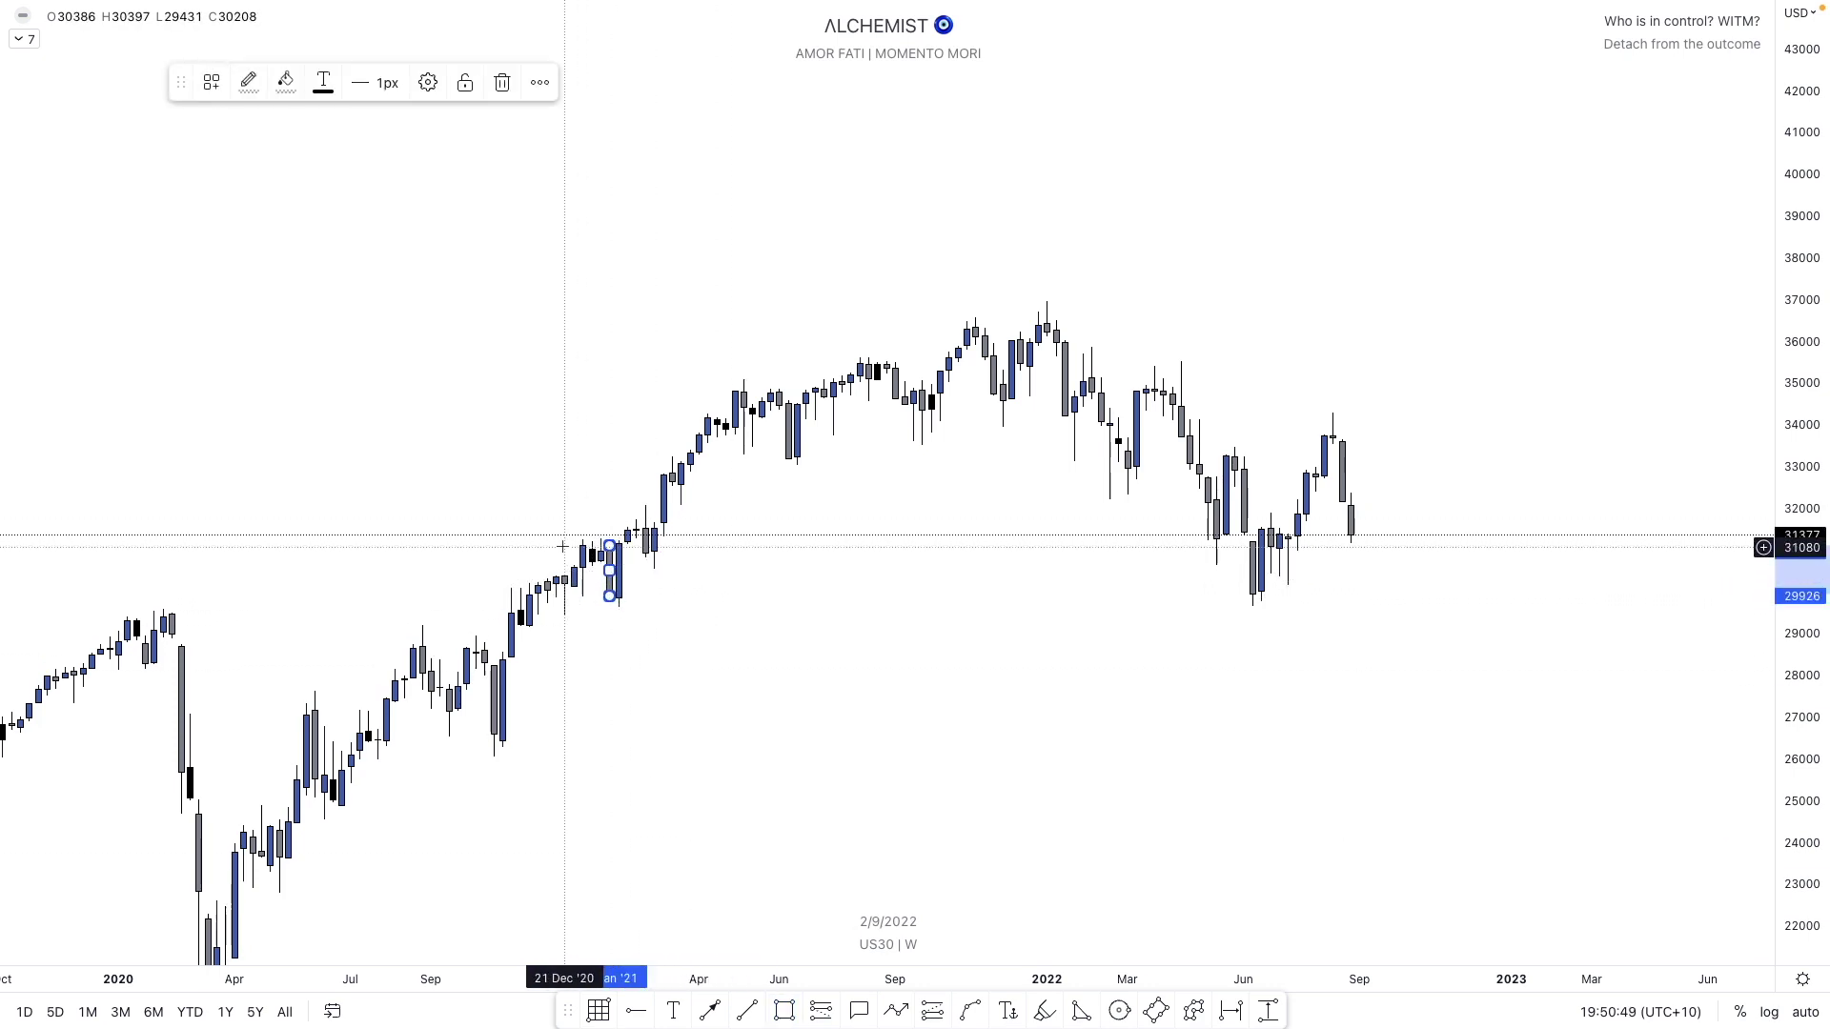
left_click_drag(610, 570, 1253, 580)
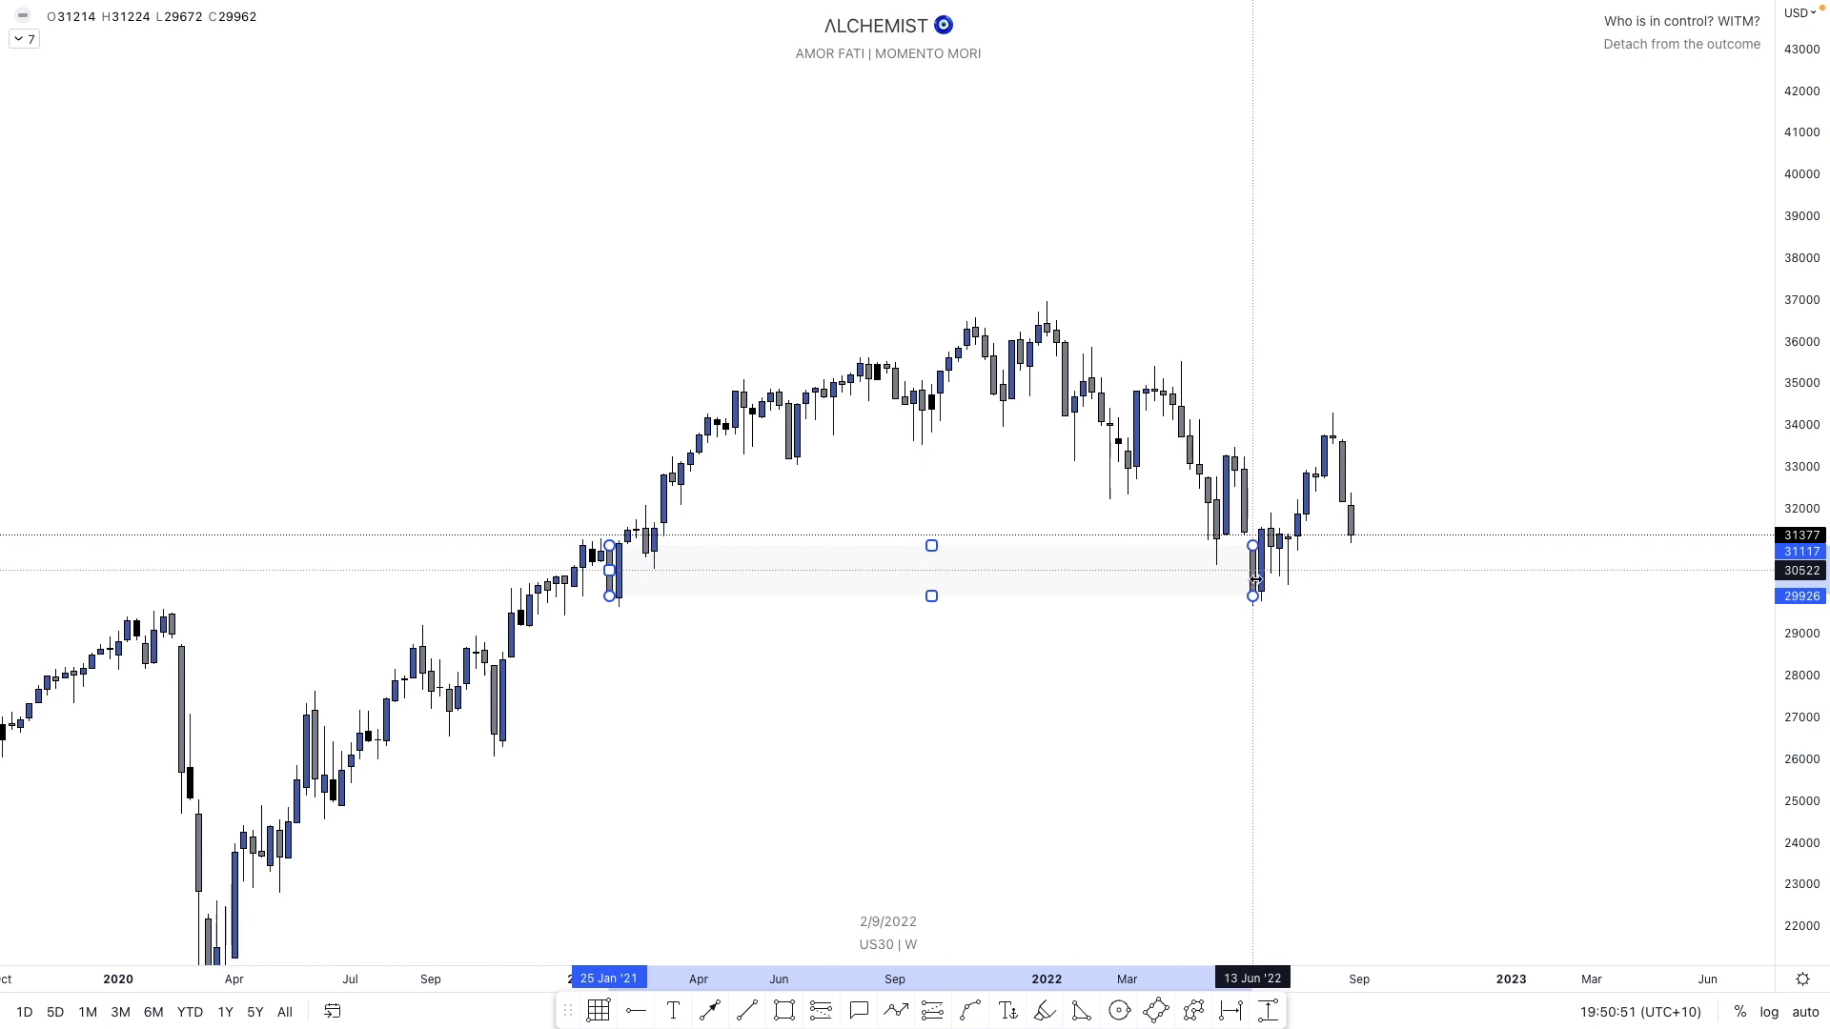
right_click(1259, 580)
mouse_move(1338, 597)
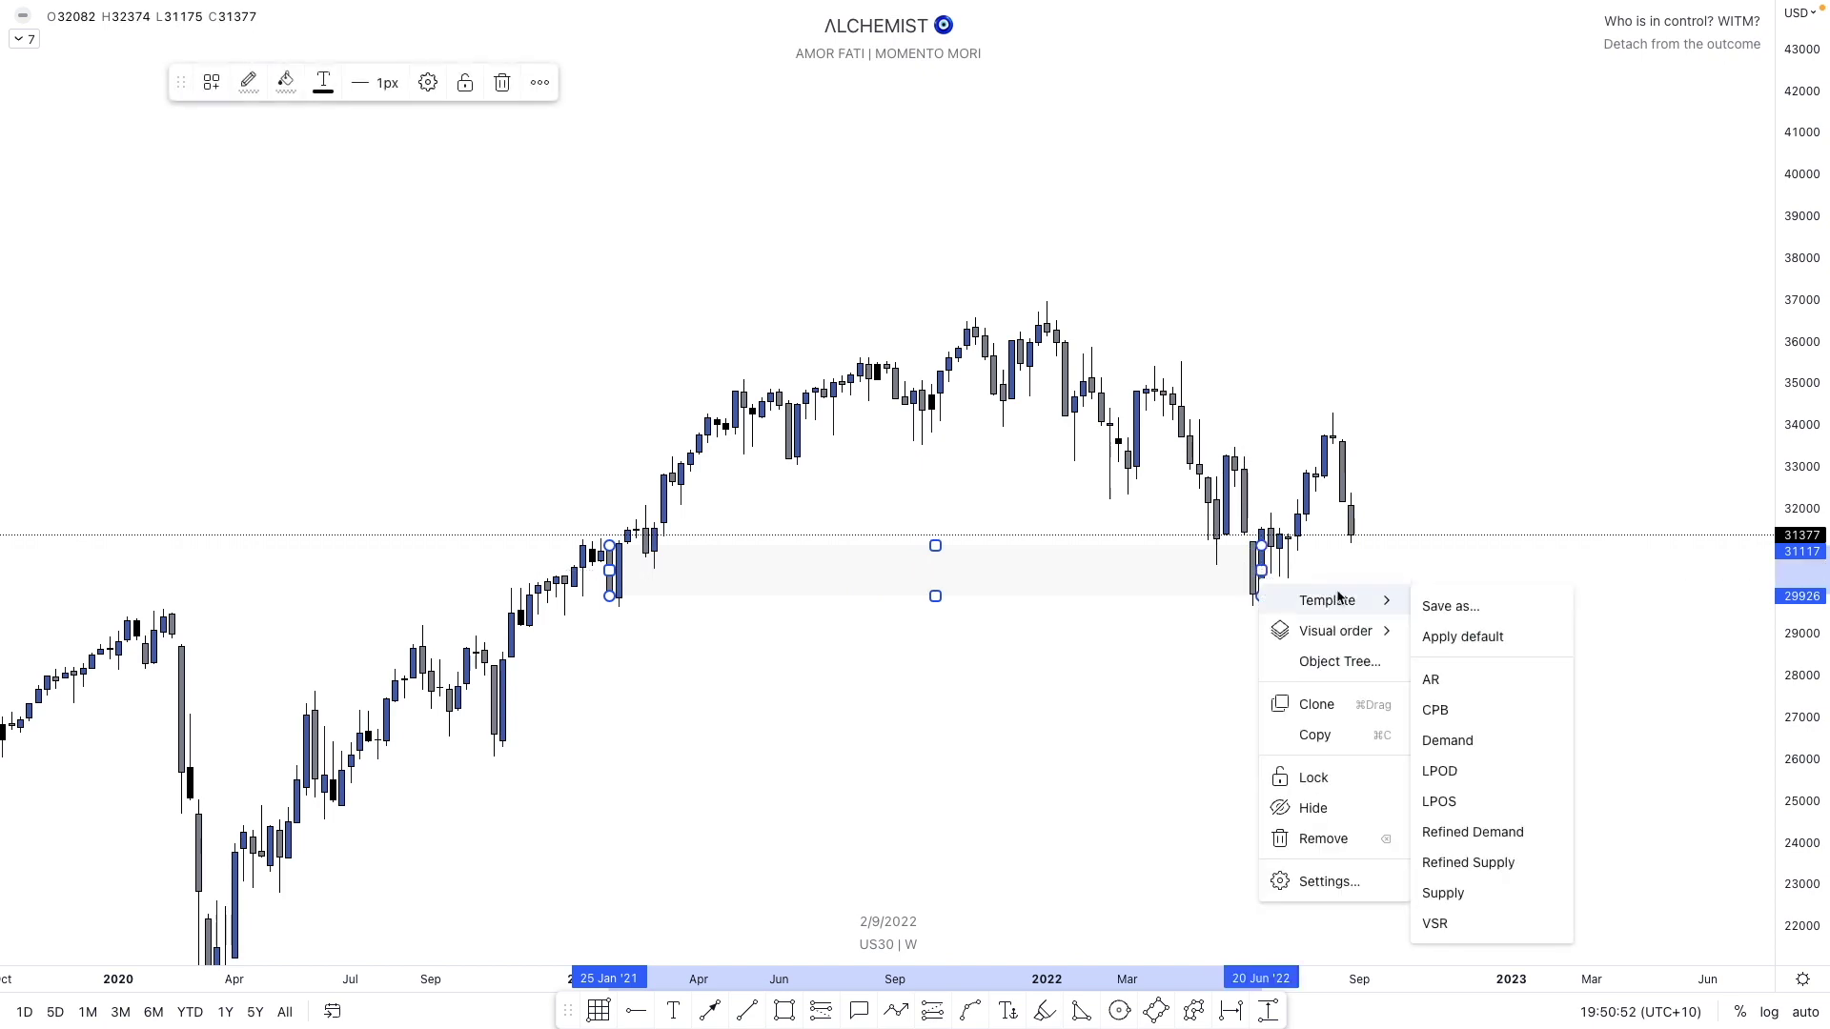
left_click(1449, 741)
left_click(1140, 634)
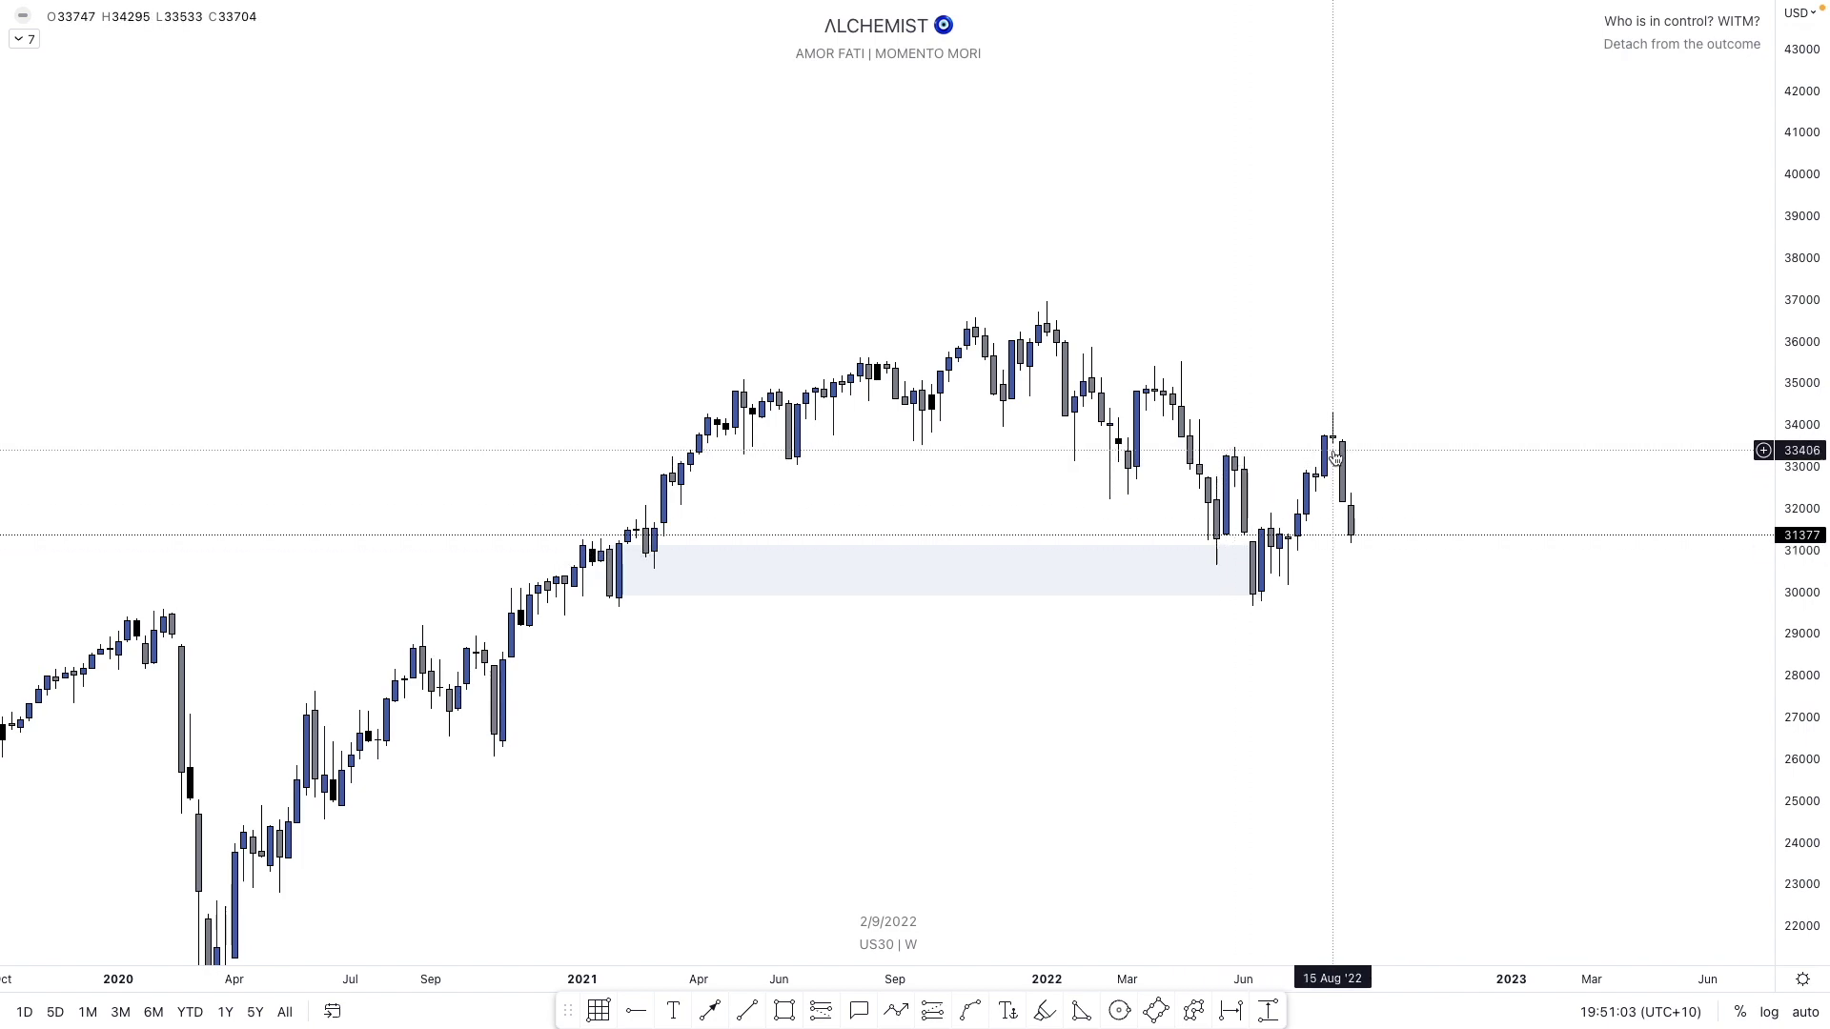
- Draw a rectangle between 34902 and 34113 from 11 Apr '22 to 29 Aug '22 and apply the Supply template
left_click(786, 1009)
mouse_move(1172, 421)
left_mouse_down()
mouse_move(1173, 387)
mouse_move(1348, 409)
left_mouse_up()
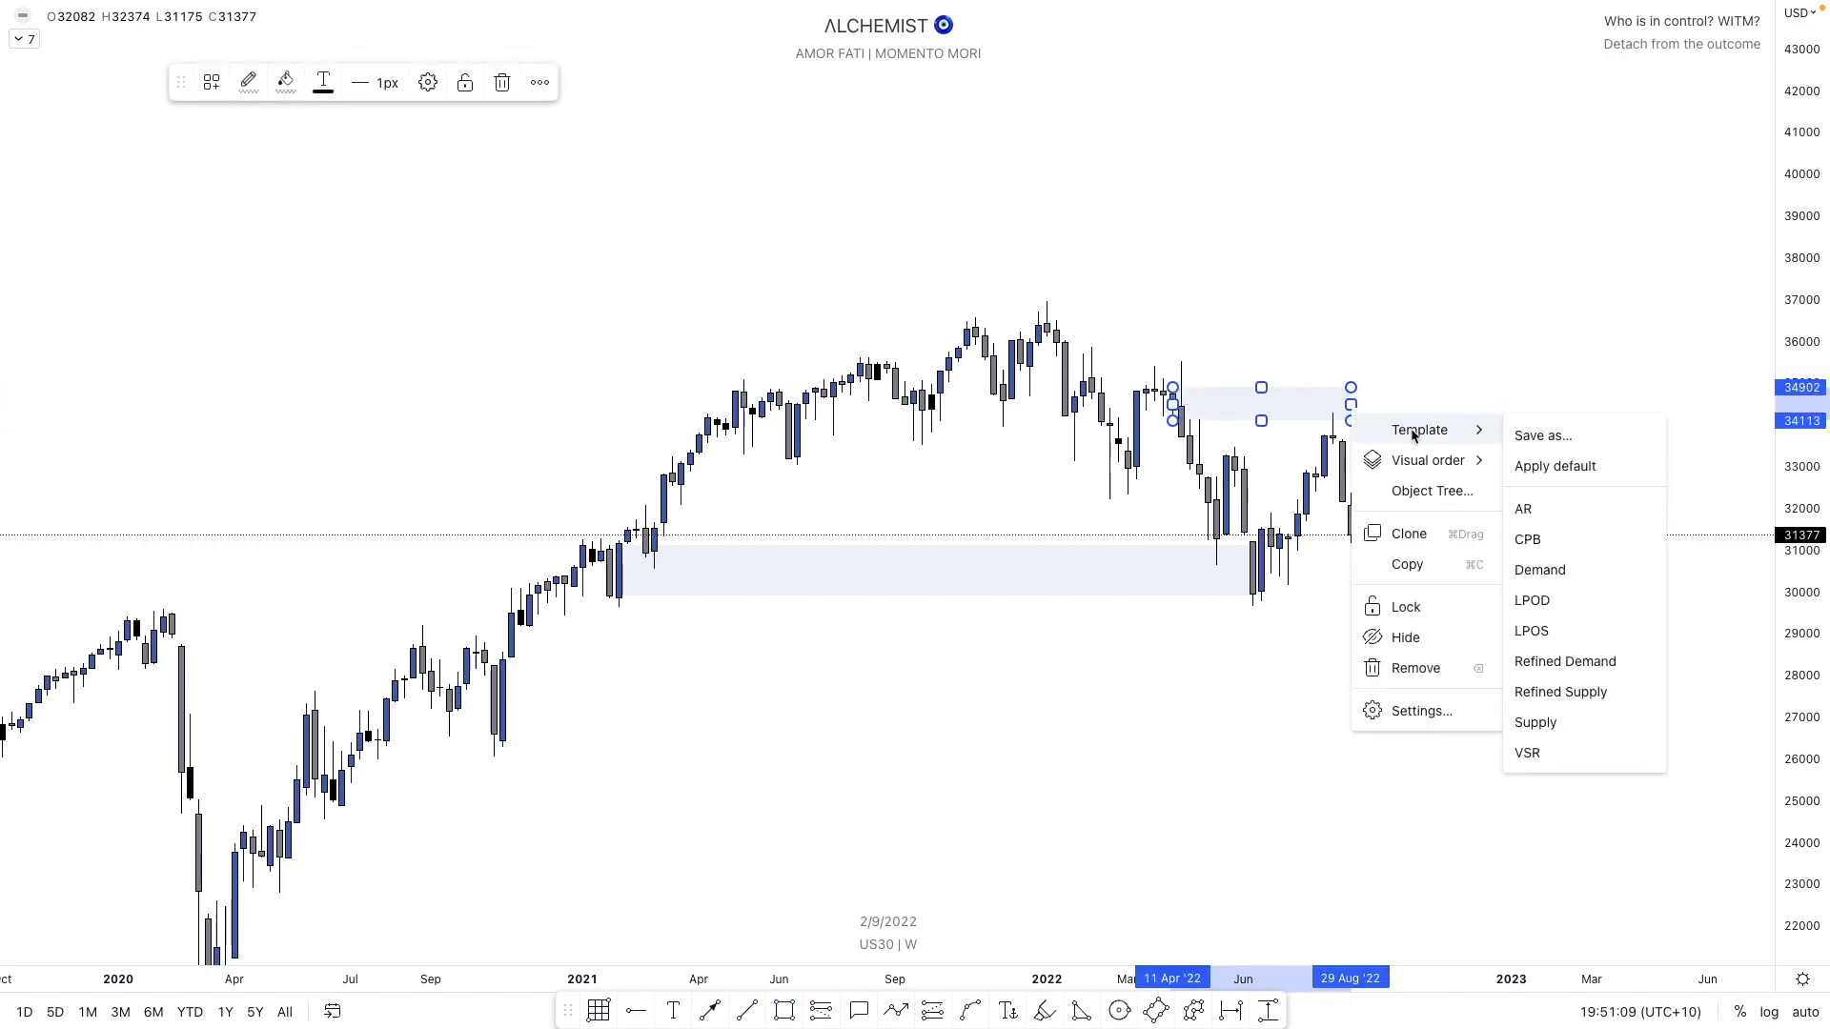
left_click(1516, 725)
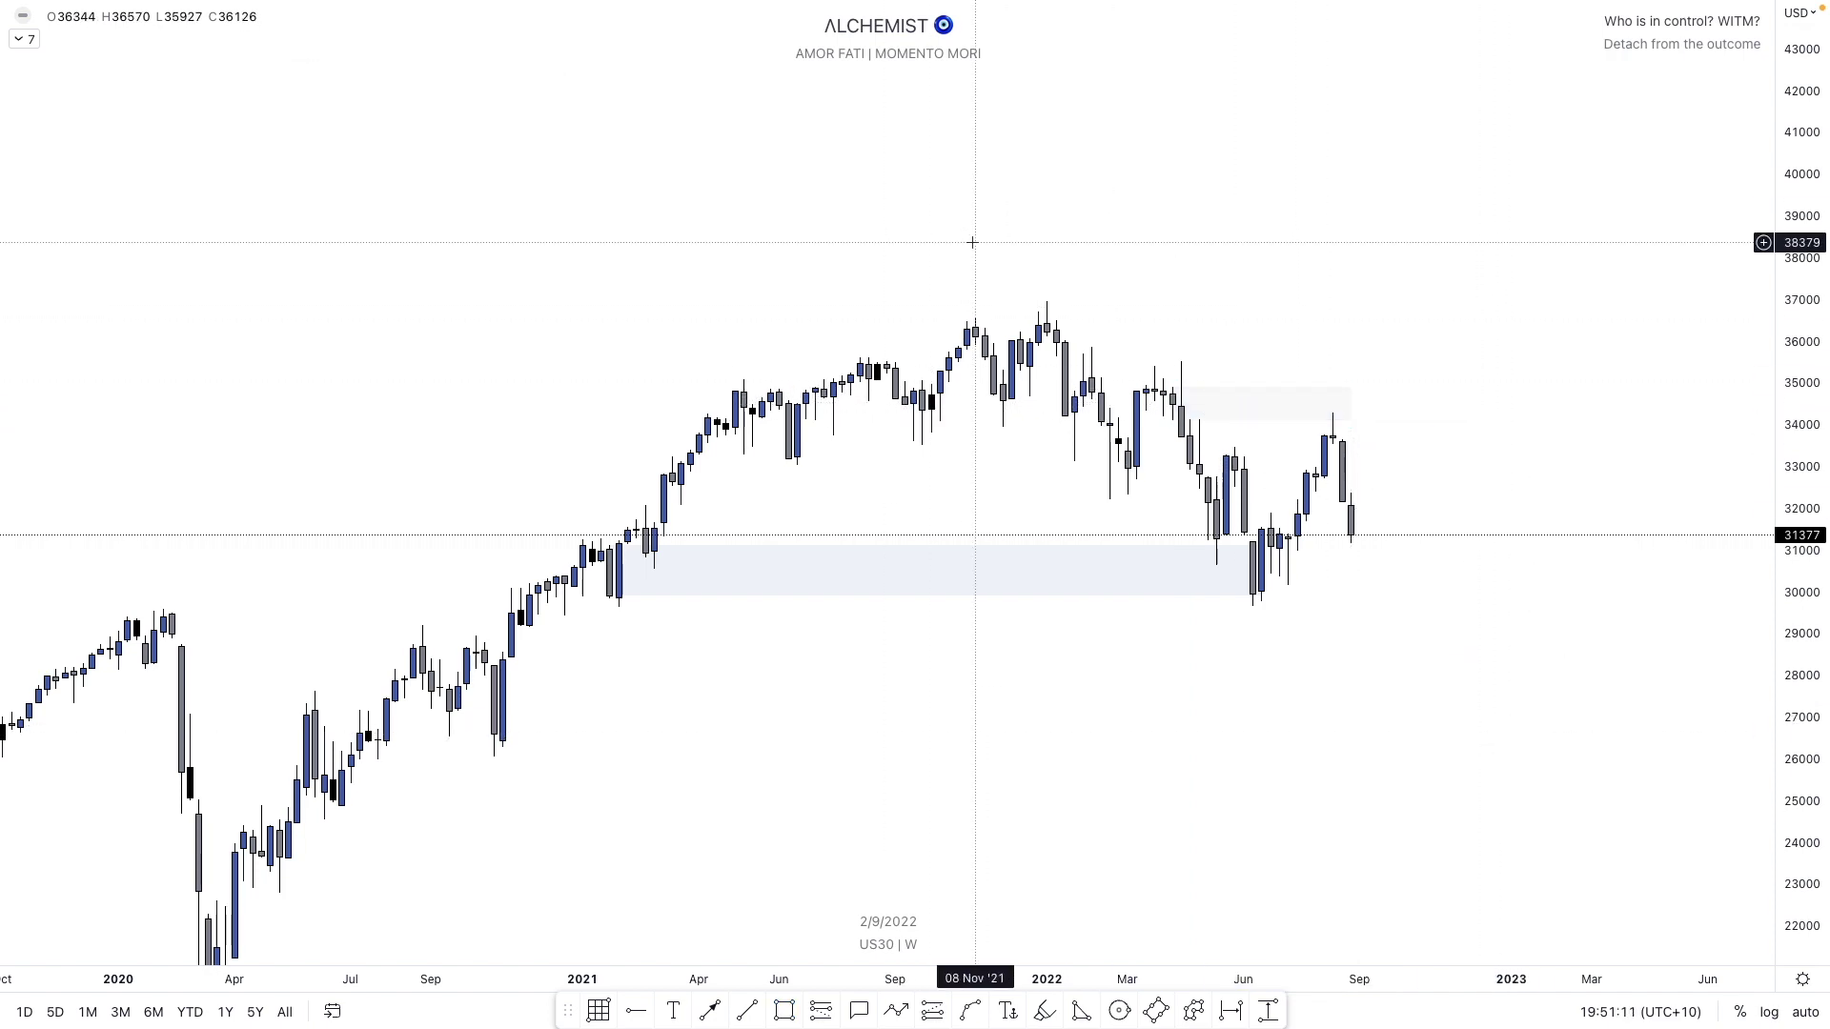
- Switch the US30 chart to the daily timeframe
type("1")
key("Return")
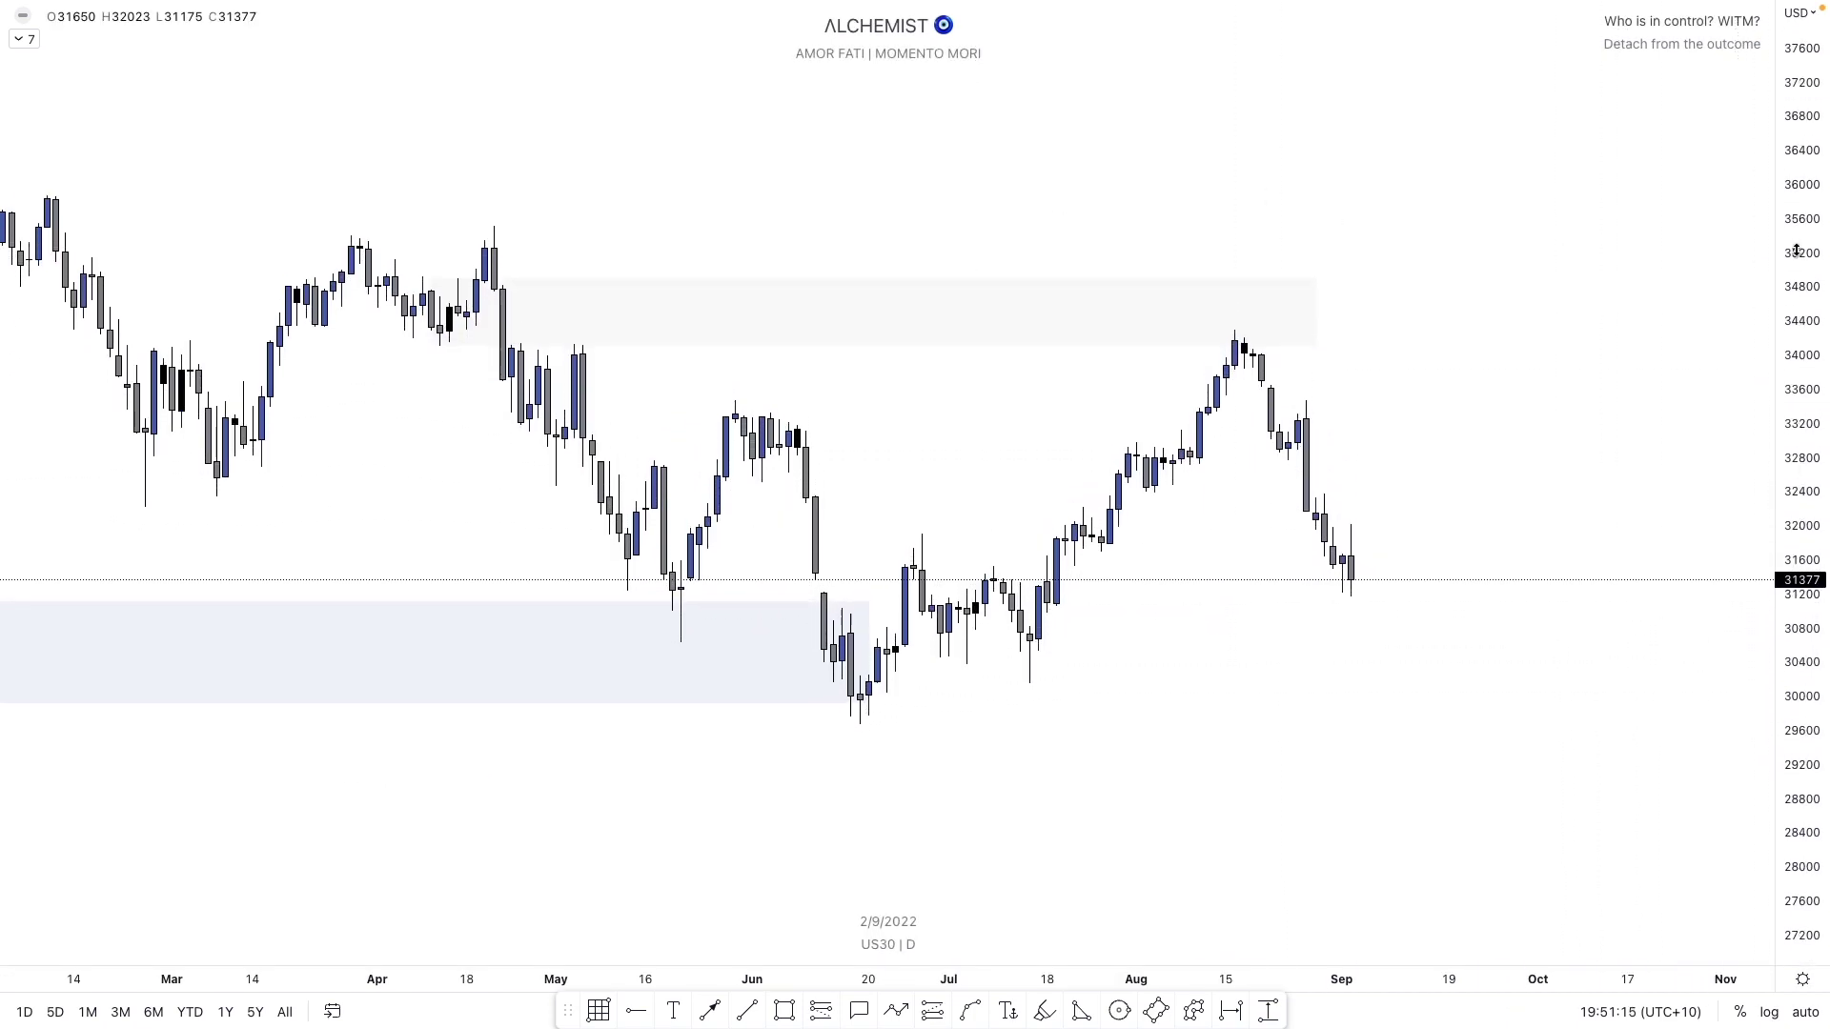
left_click_drag(1796, 263, 1796, 149)
scroll(1558, 386, "up", 1)
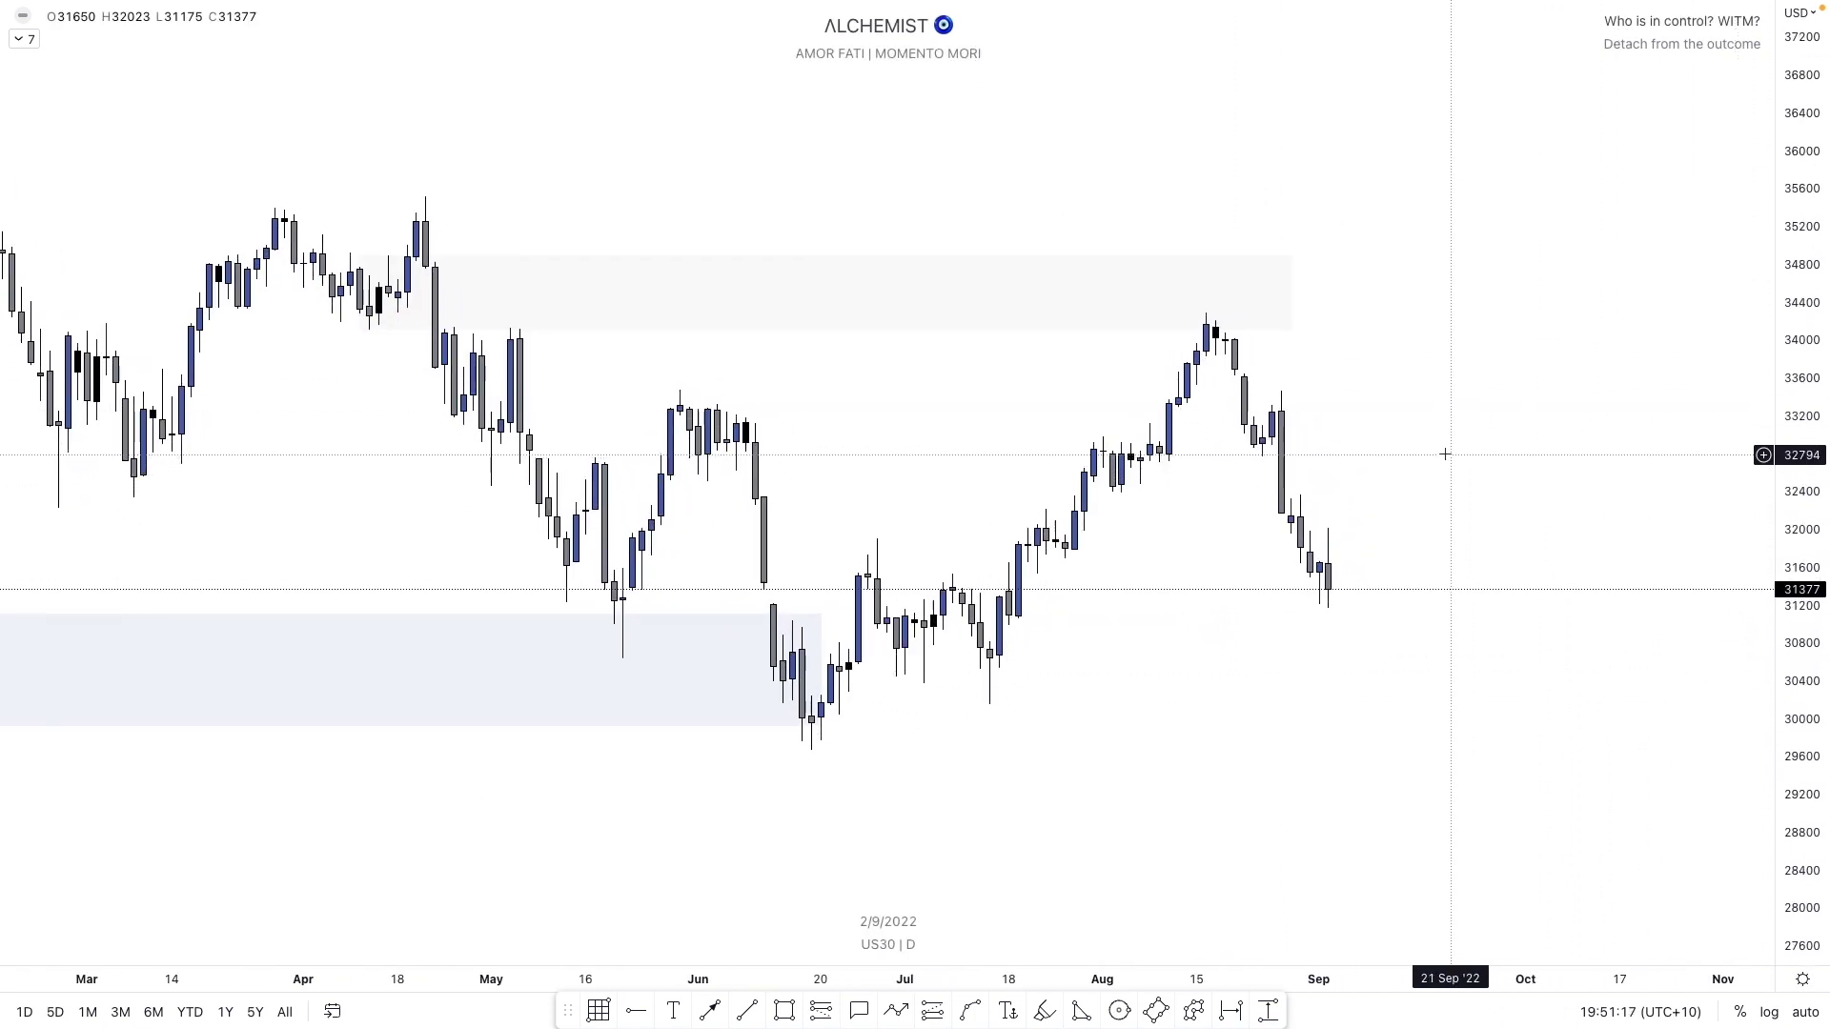
- Draw a horizontal trend line at 32771 from 24 to 26 Aug '22 and apply the Daily BOS template
left_click(745, 1012)
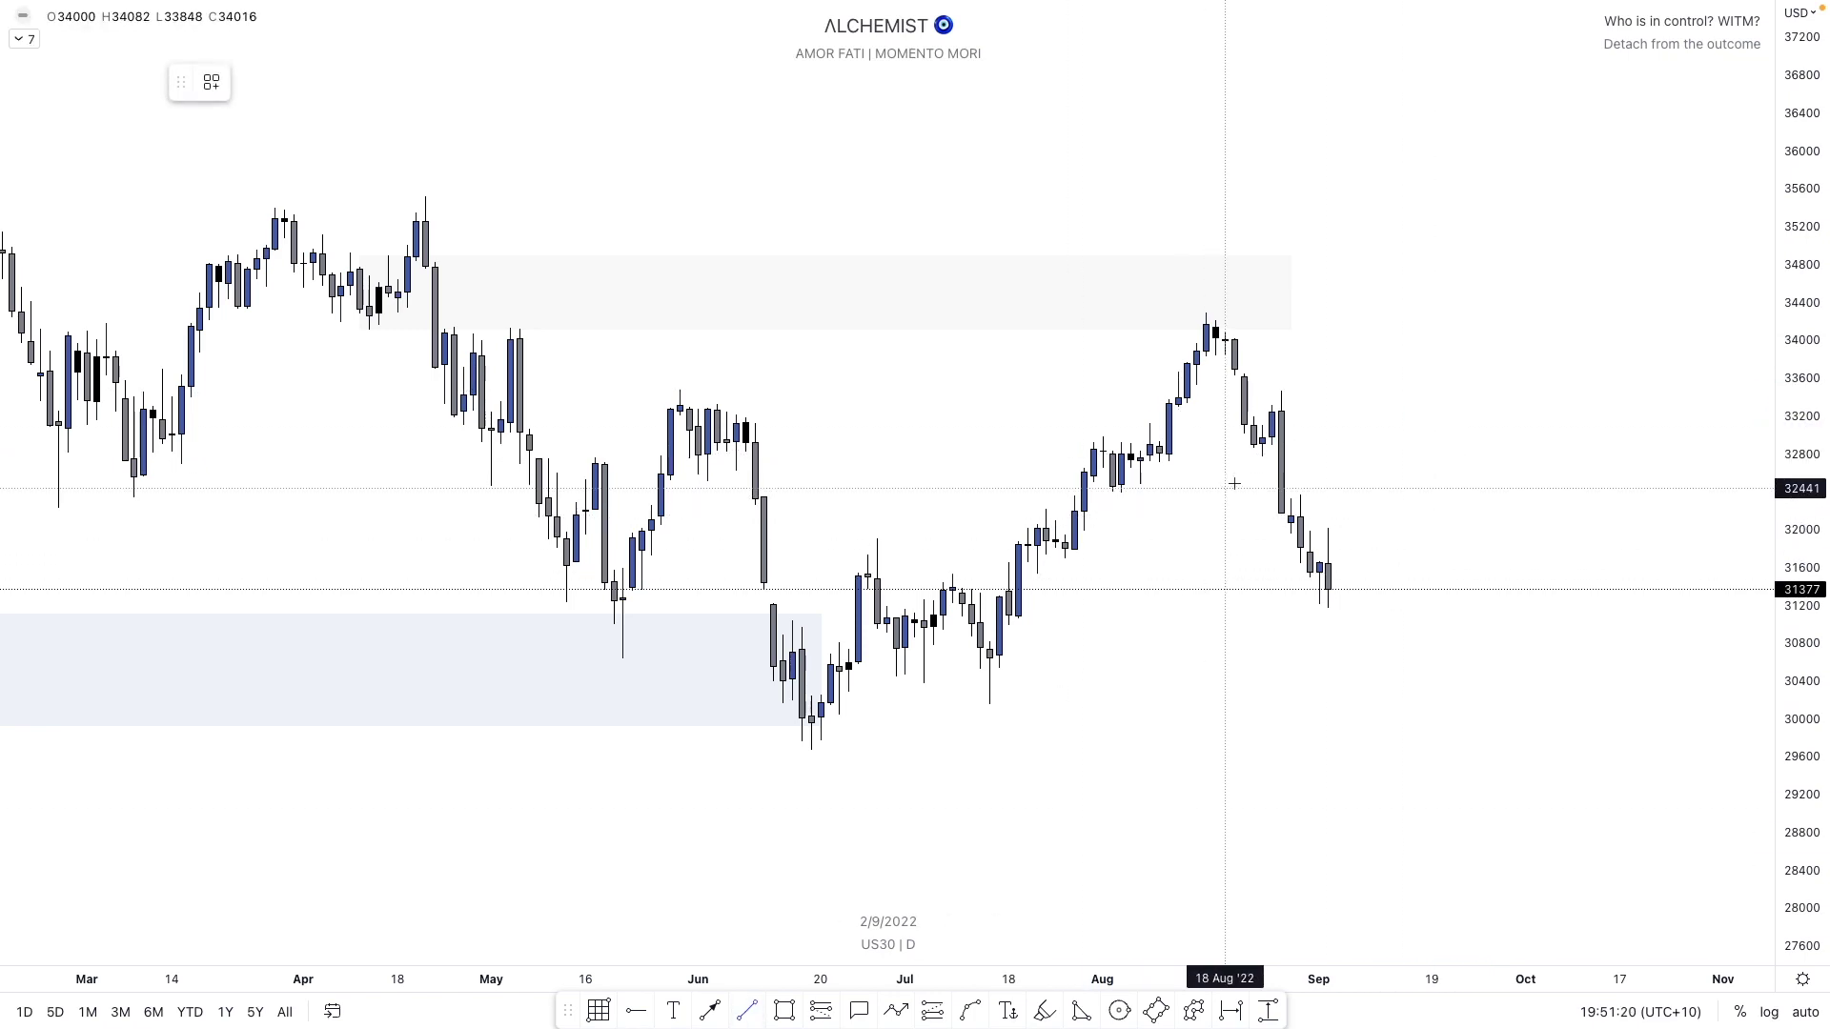
left_click(1282, 458)
right_click(1282, 458)
mouse_move(1375, 524)
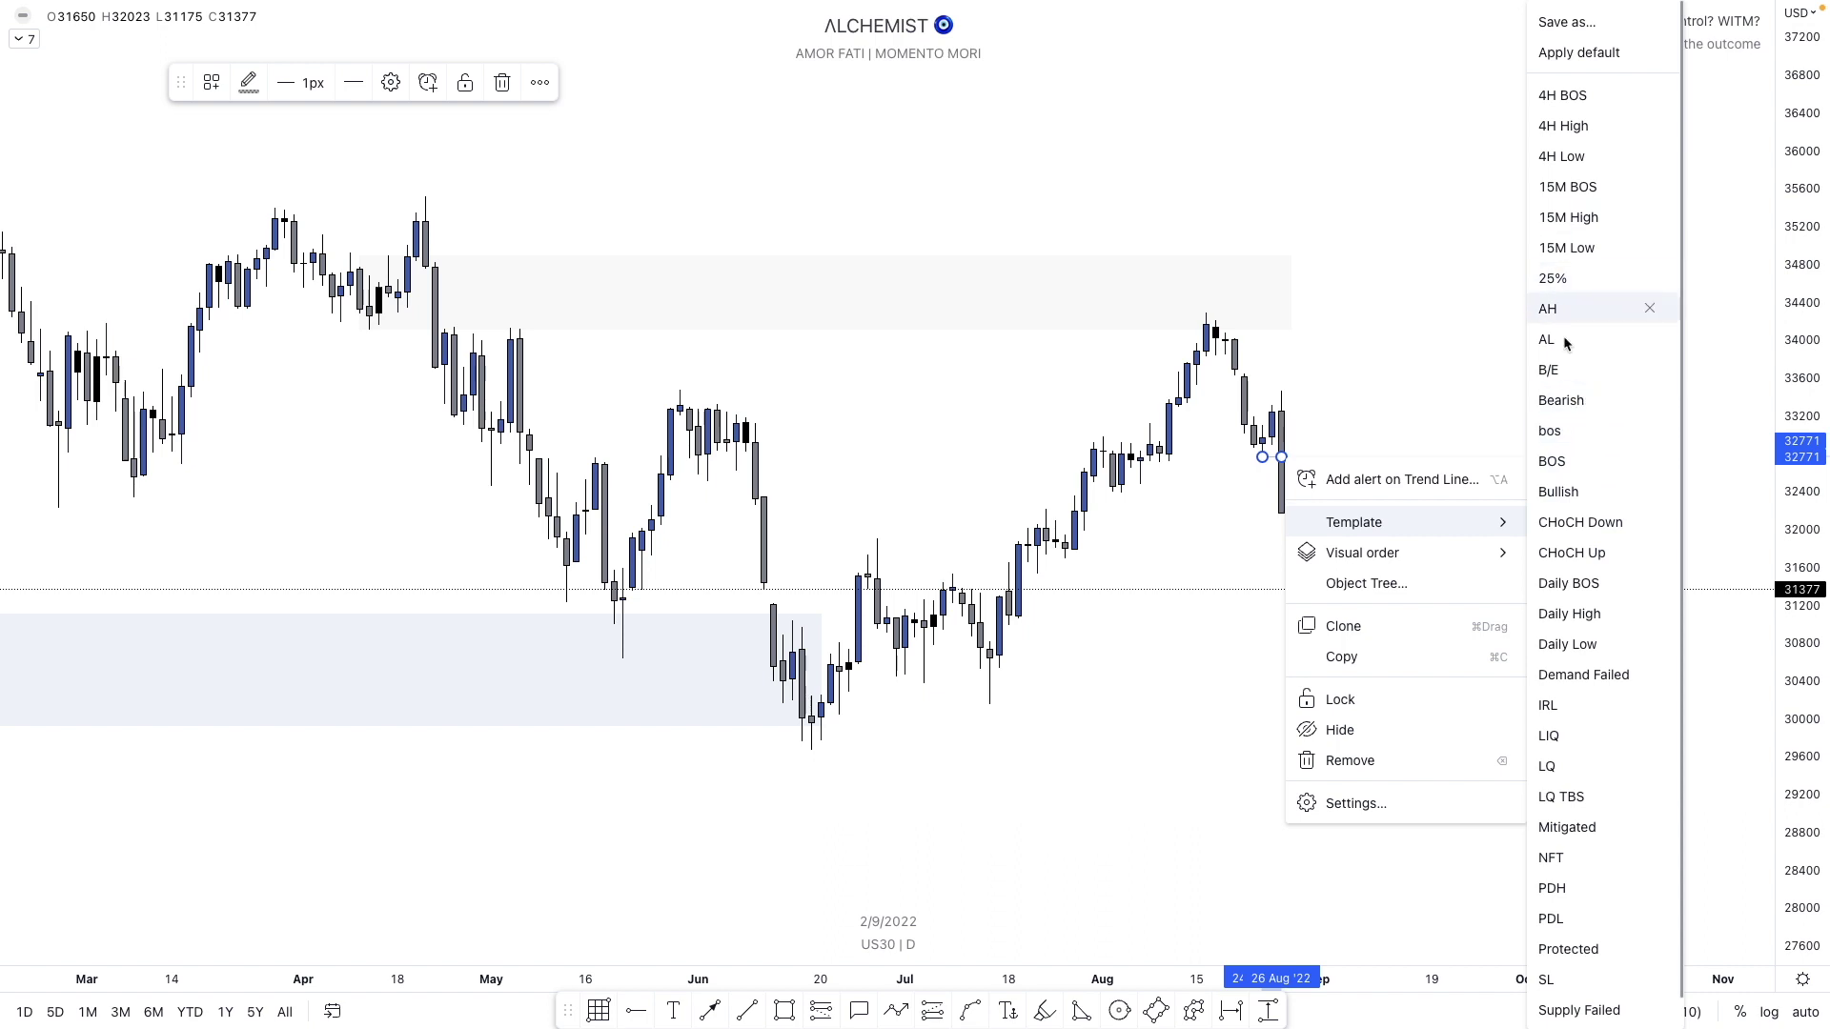
left_click(1569, 584)
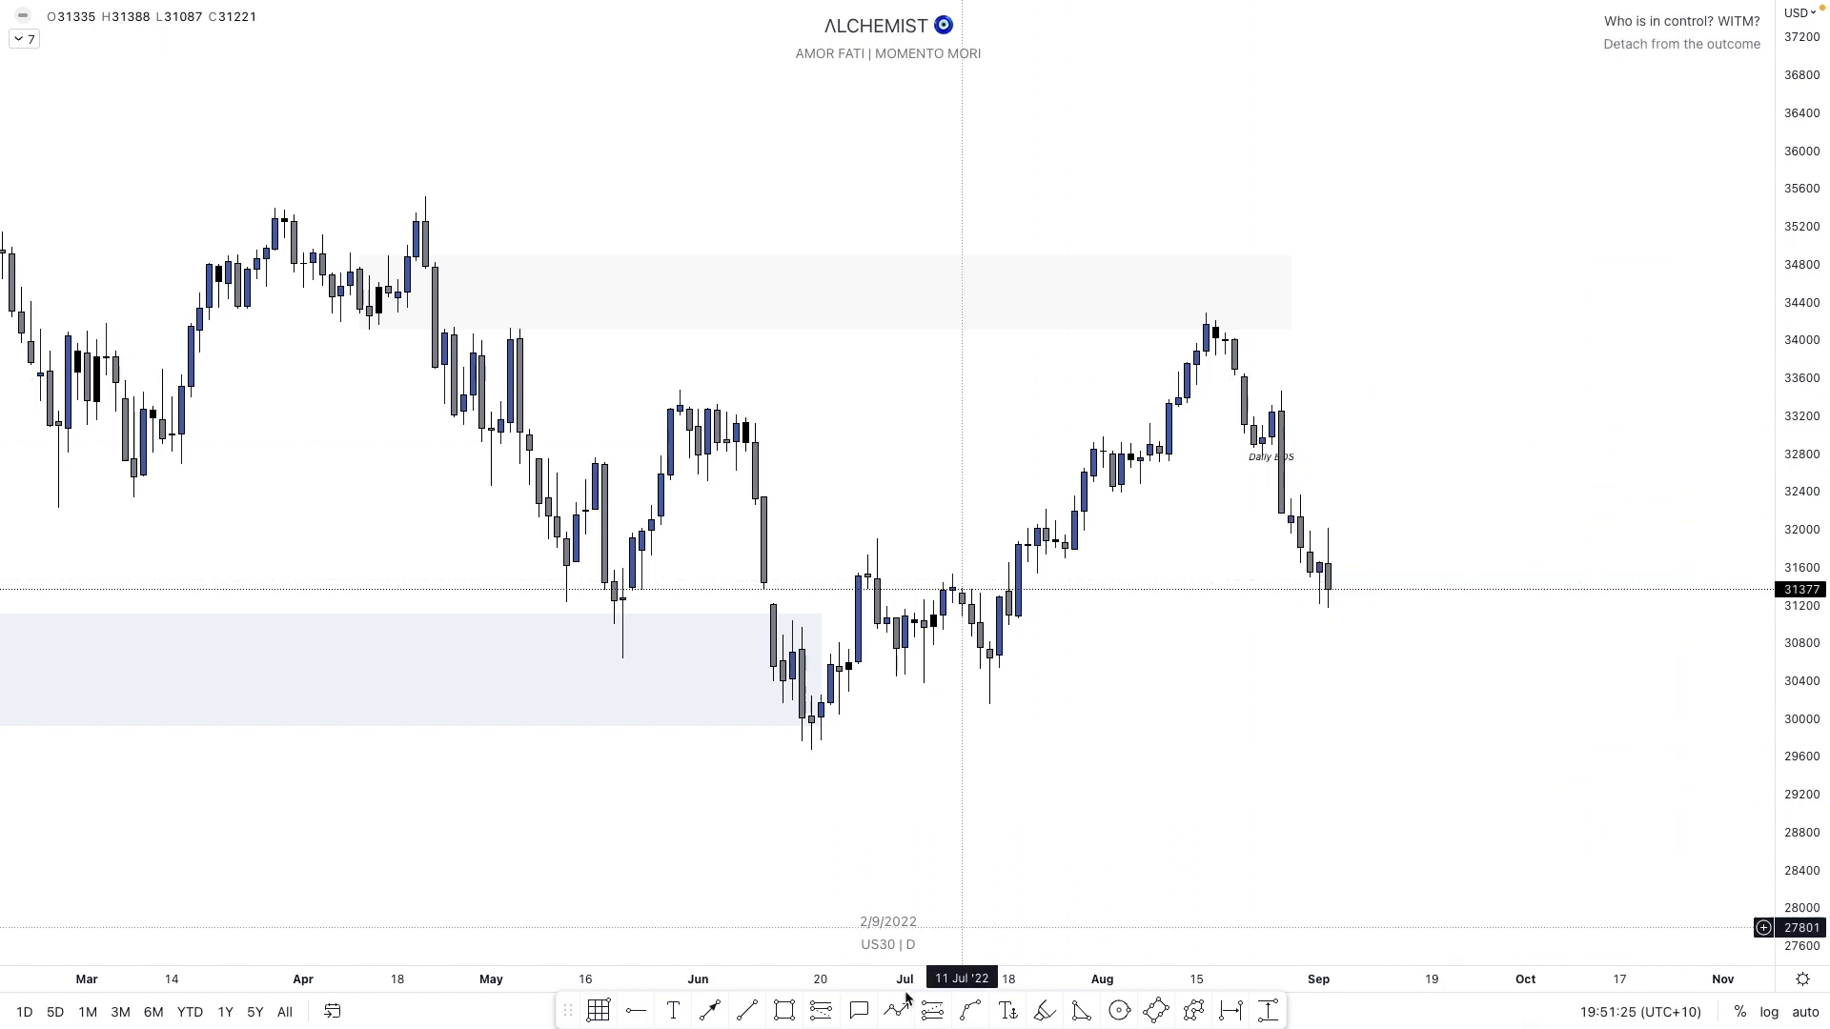
- Draw a horizontal trend line from the 26 Aug '22 high at 33468 into early October and apply the Daily High template
left_click(1281, 391)
left_click(1563, 392)
right_click(1564, 392)
mouse_move(1644, 458)
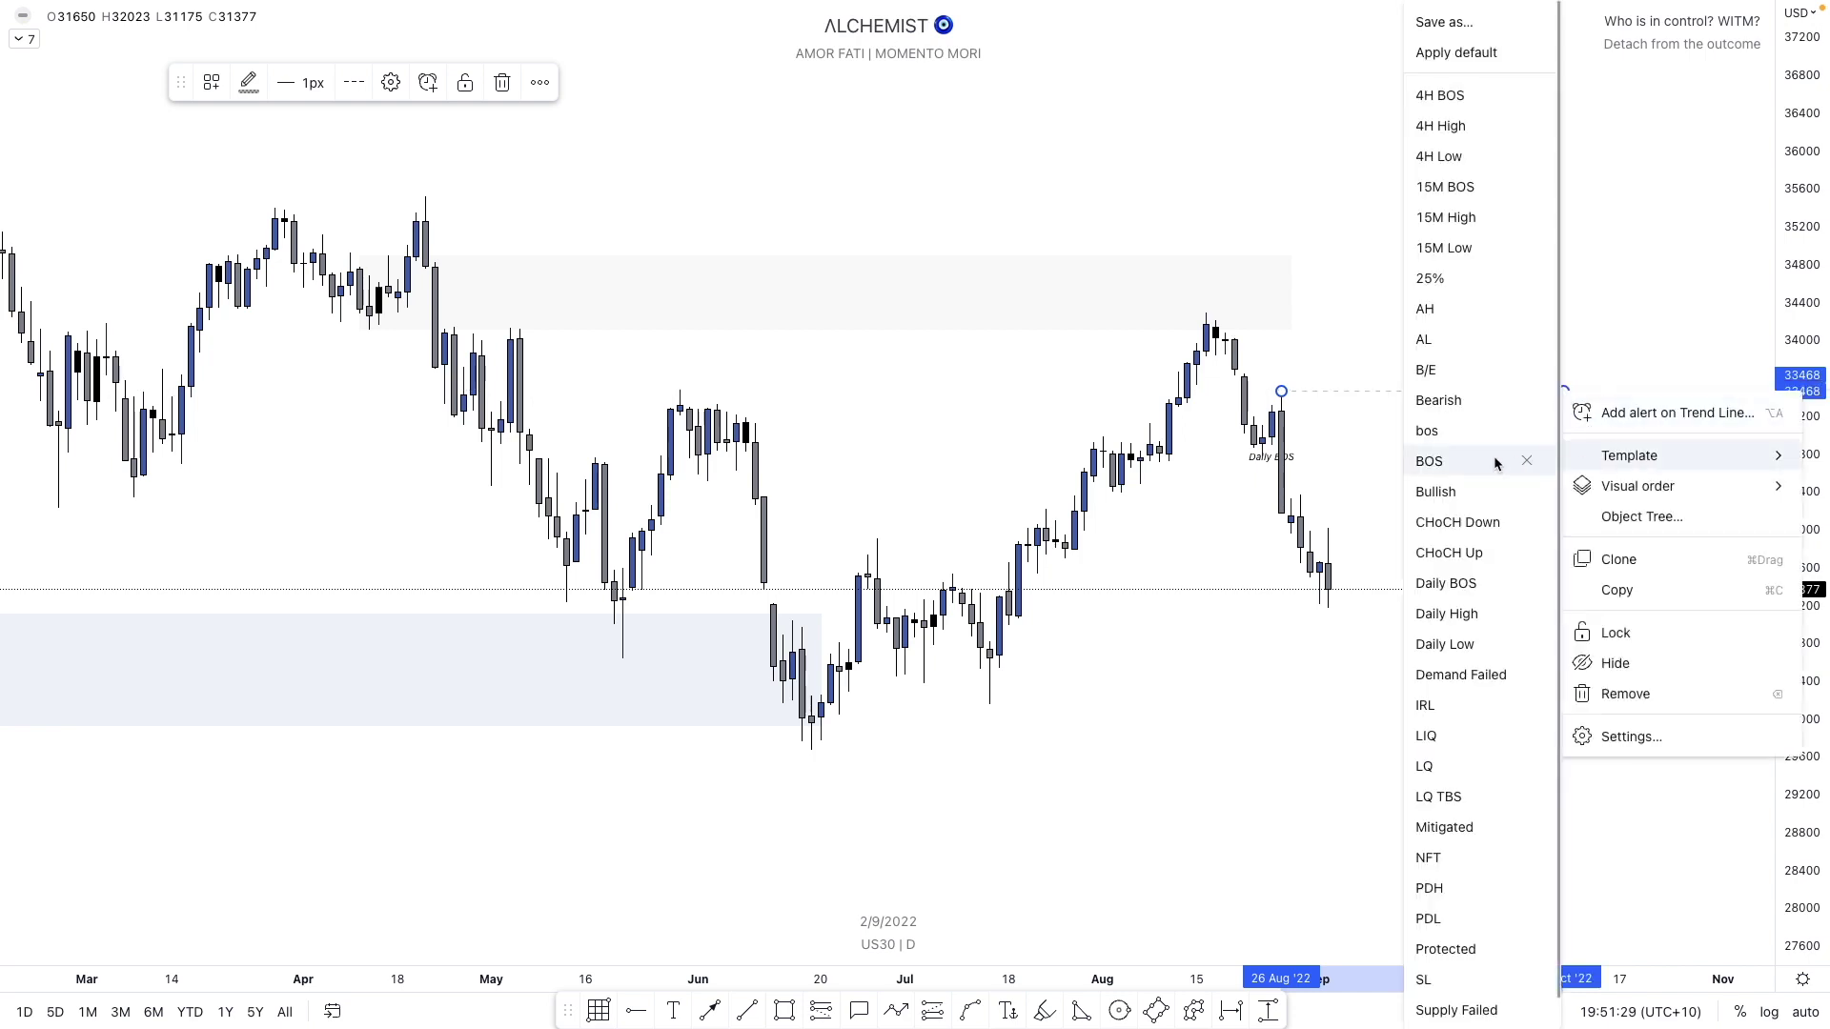
left_click(1455, 614)
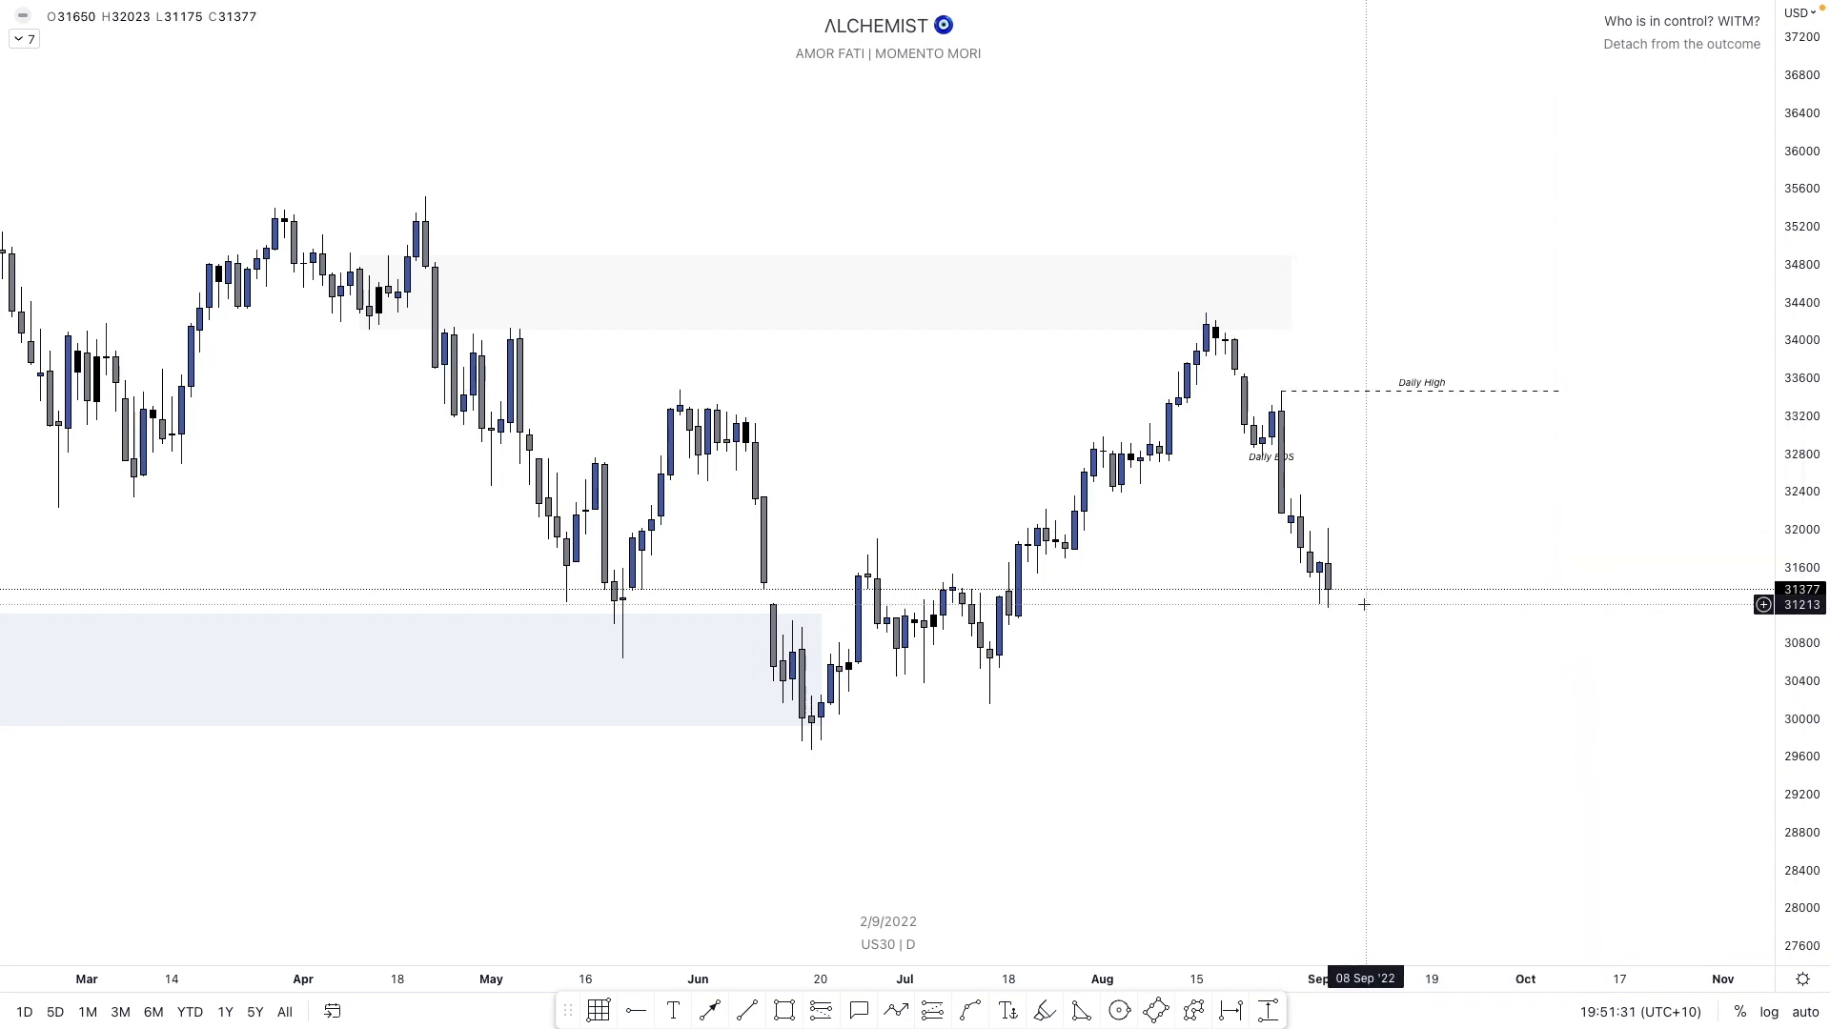
left_click(1366, 606, "shift")
left_click(1374, 671)
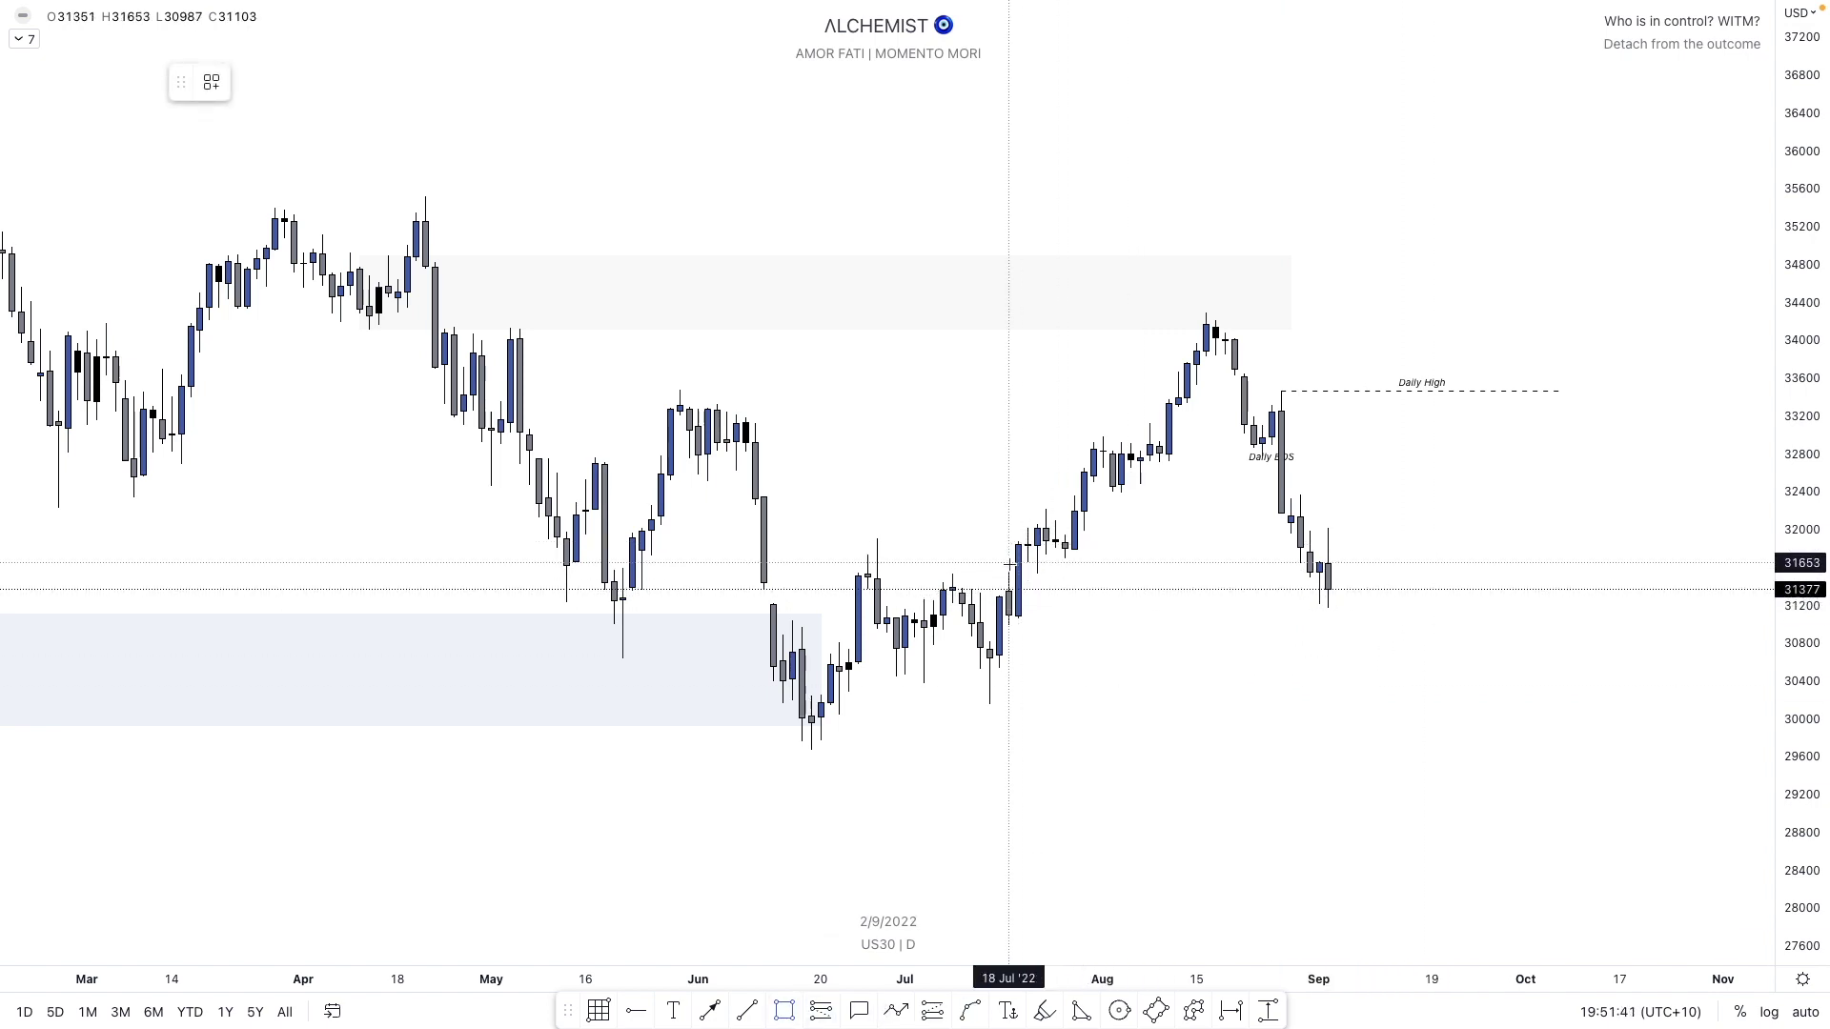
- Draw a rectangle from 31653 to 30987 on the 18 Jul '22 candle, extend it to 2 Sep '22, and apply the CPB template
left_click(1009, 627)
left_click_drag(1008, 594, 1140, 598)
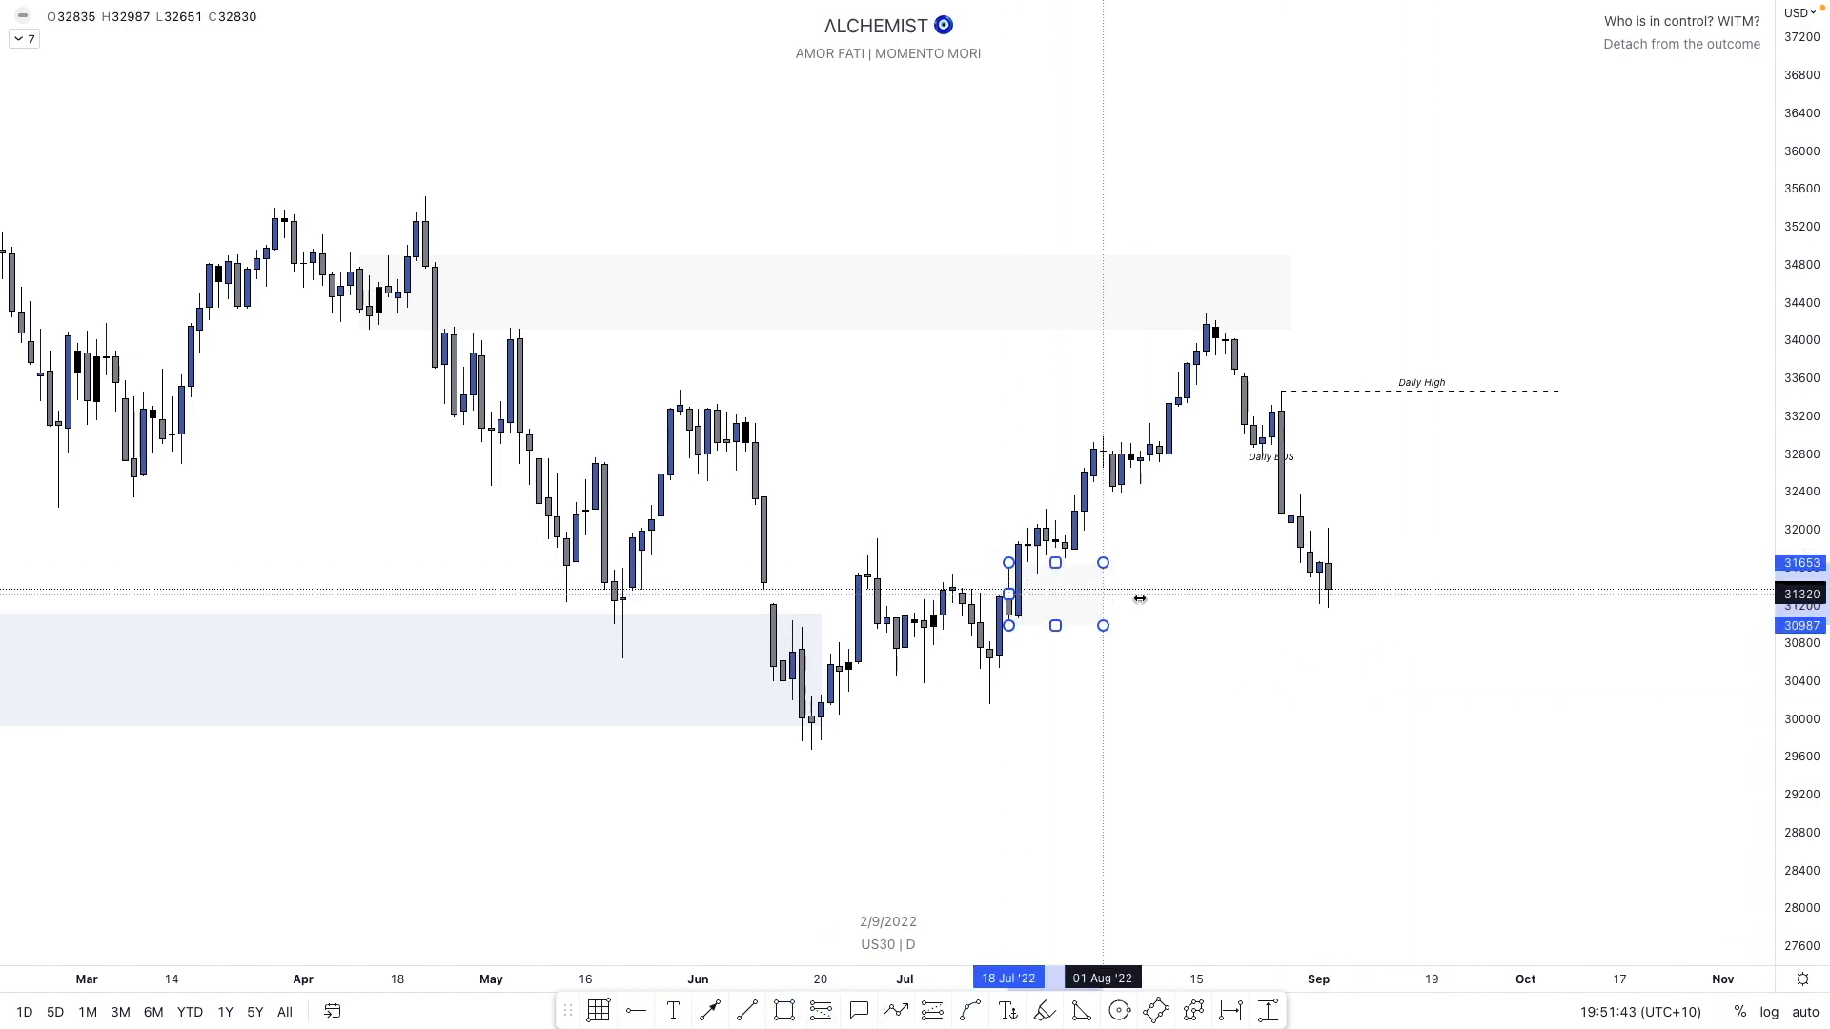
right_click(1328, 594)
mouse_move(1376, 617)
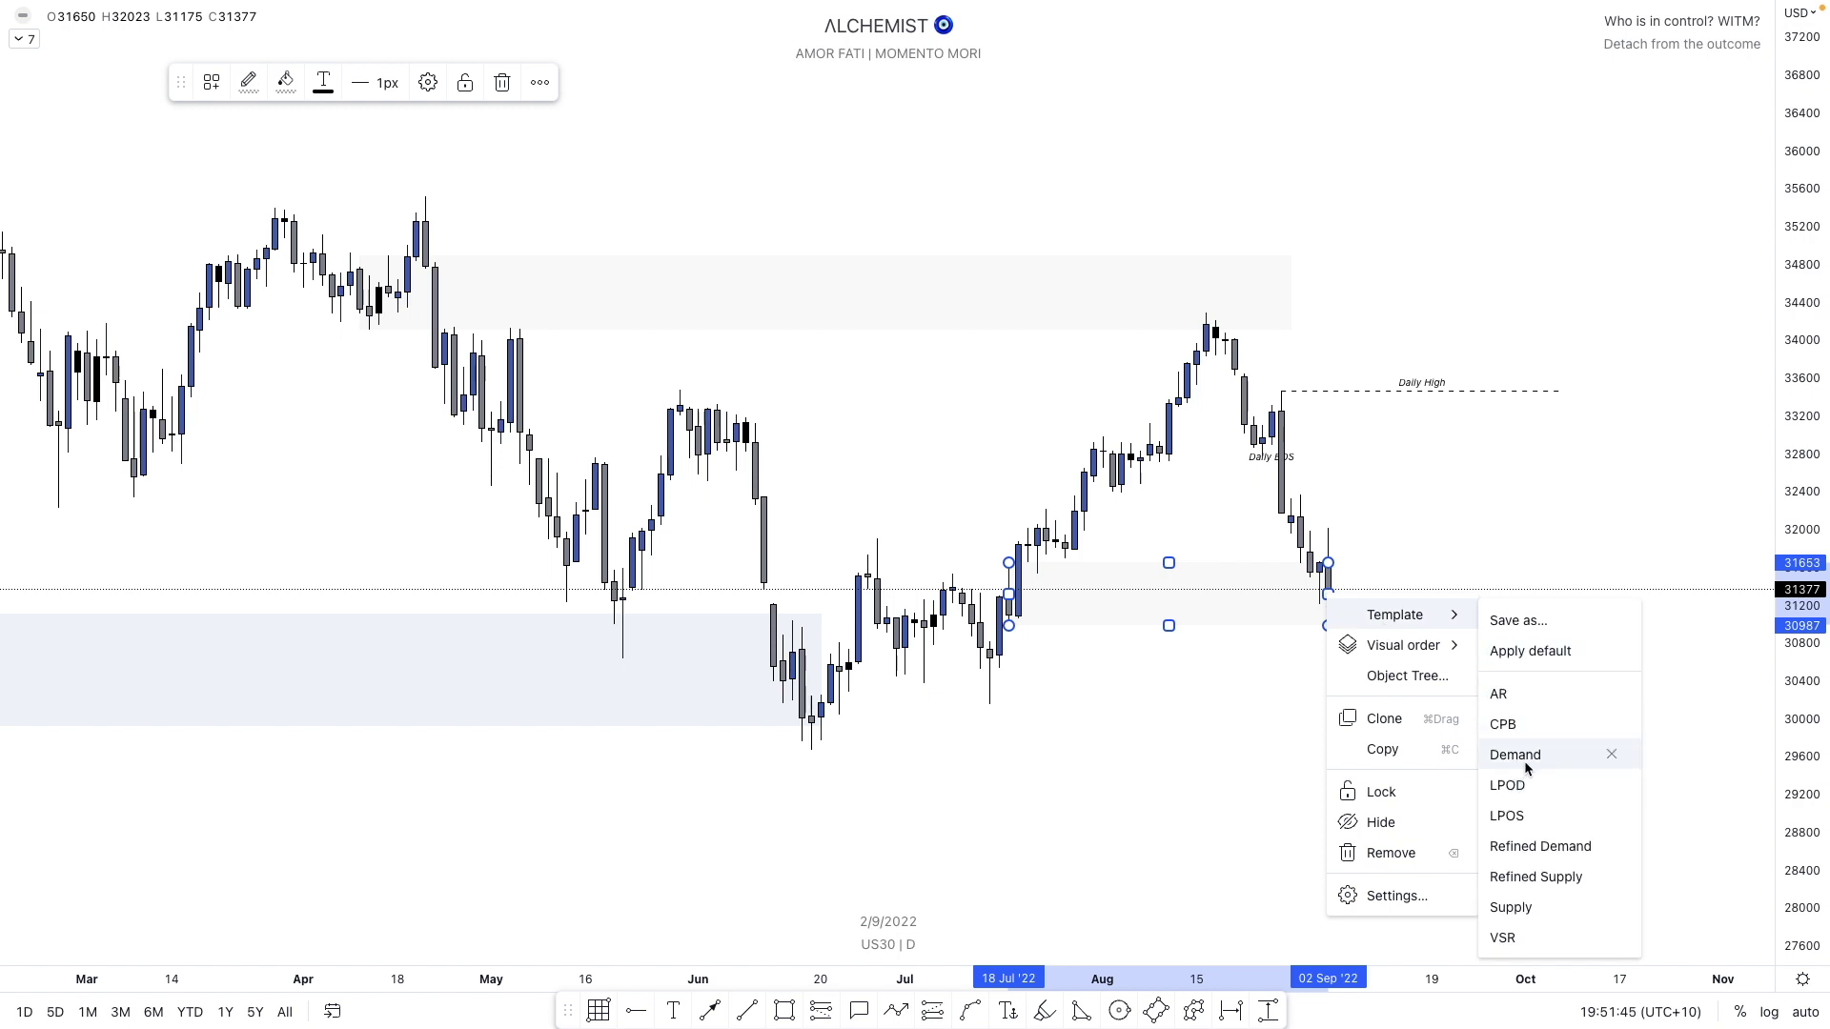
left_click(1515, 725)
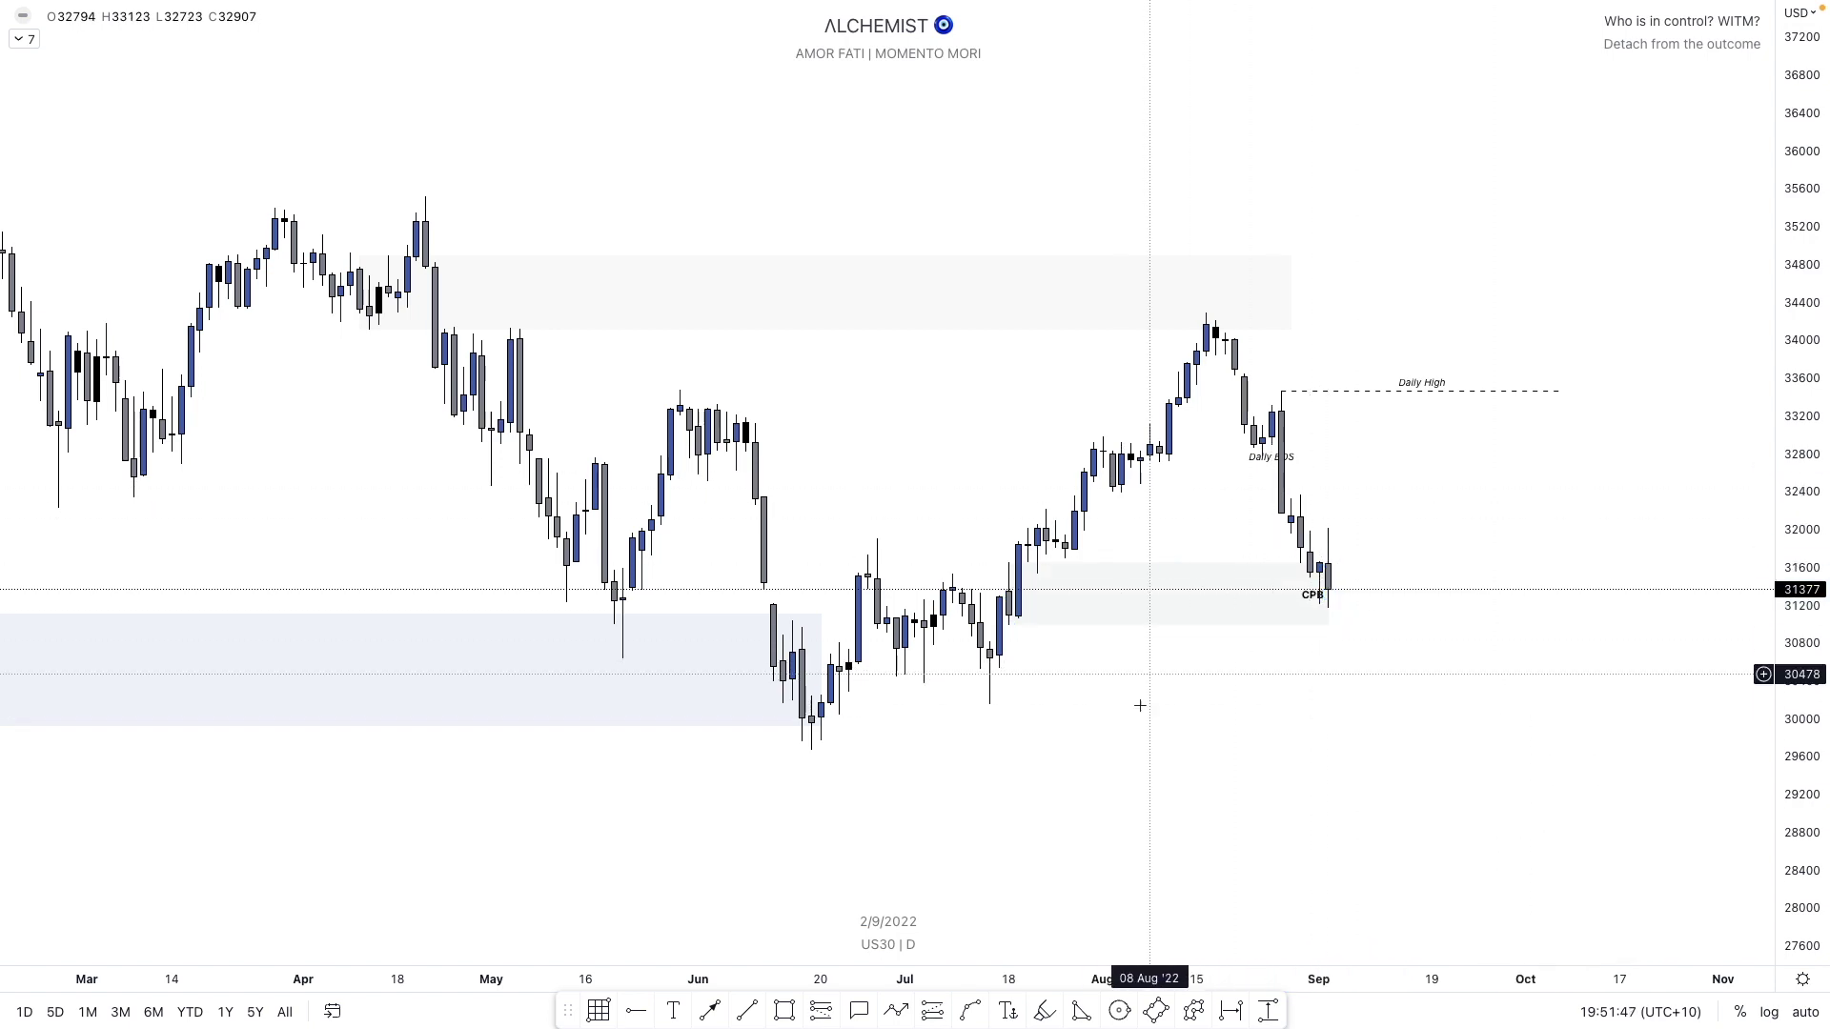
- Draw a rectangle from 30824 to 30156 on the 14 Jul '22 candle and extend it to 27 Sep '22
left_click(791, 1008)
left_click(990, 642)
left_click(990, 707)
left_click_drag(989, 673, 1487, 673)
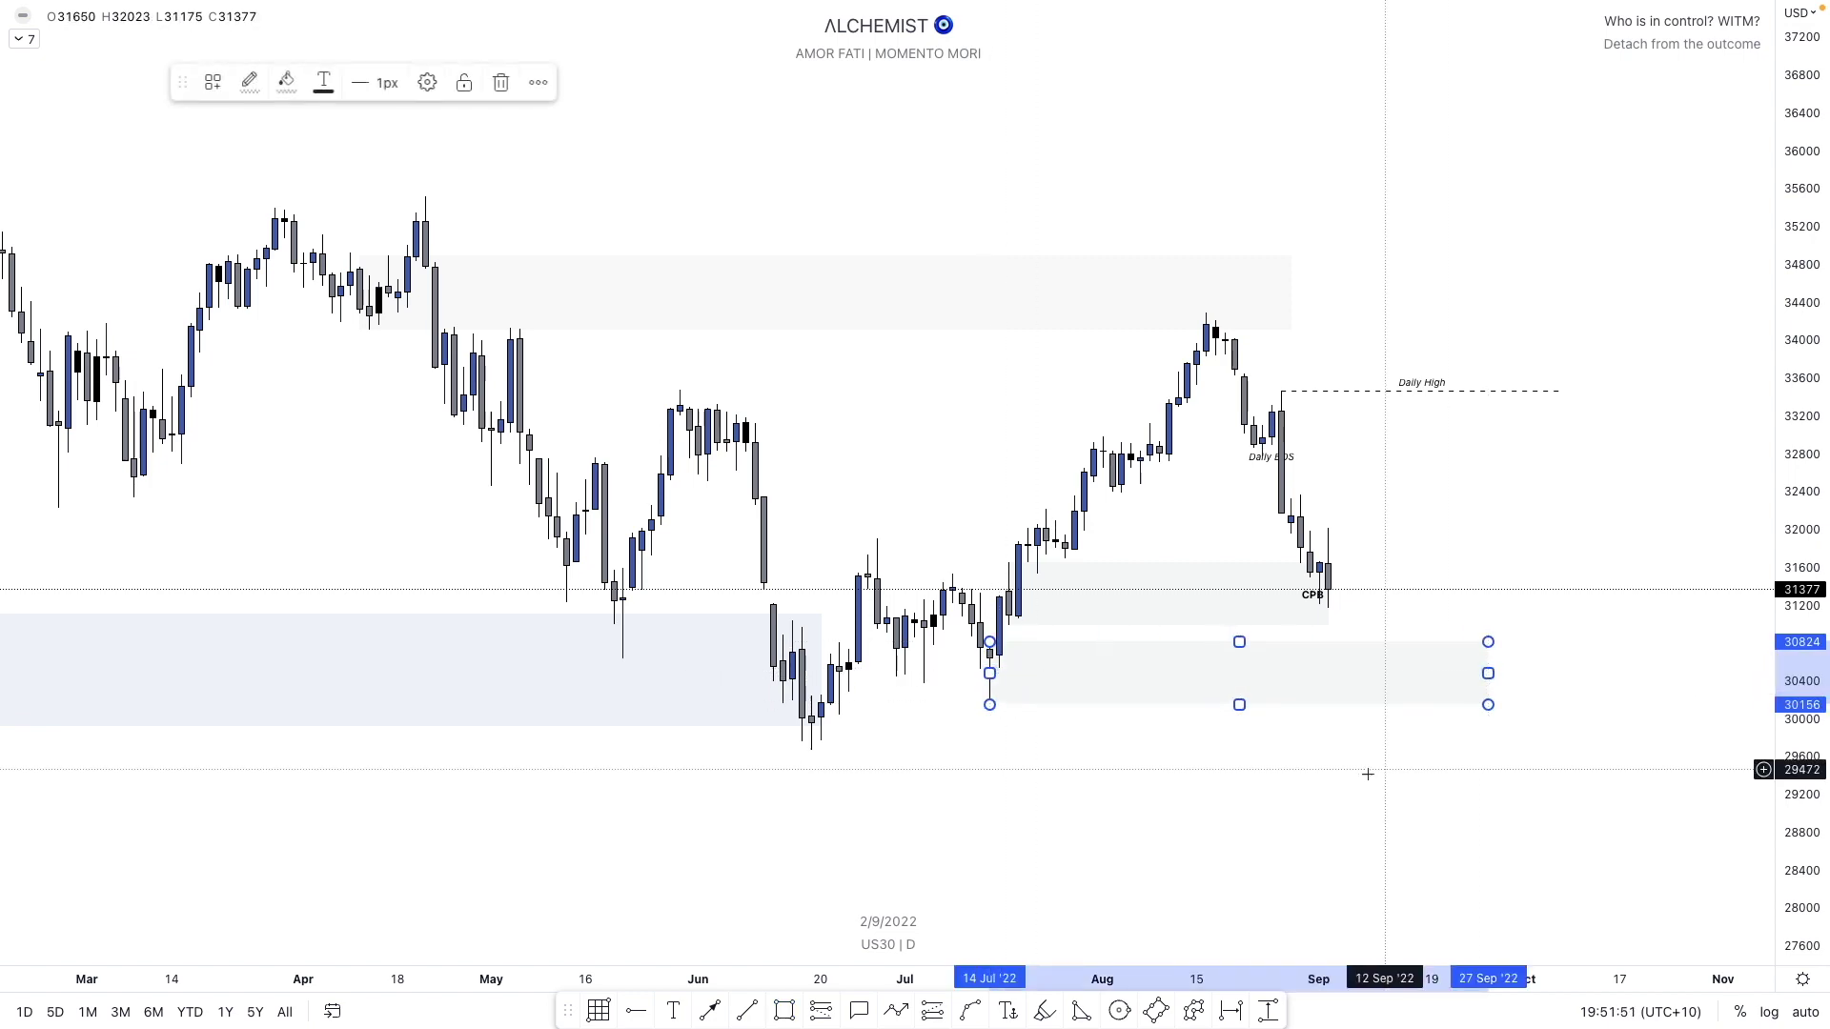
- Draw a horizontal trend line from the 5 Jul '22 low at 30375 to 22 Jul '22 and apply the LIQ template
left_click(920, 936)
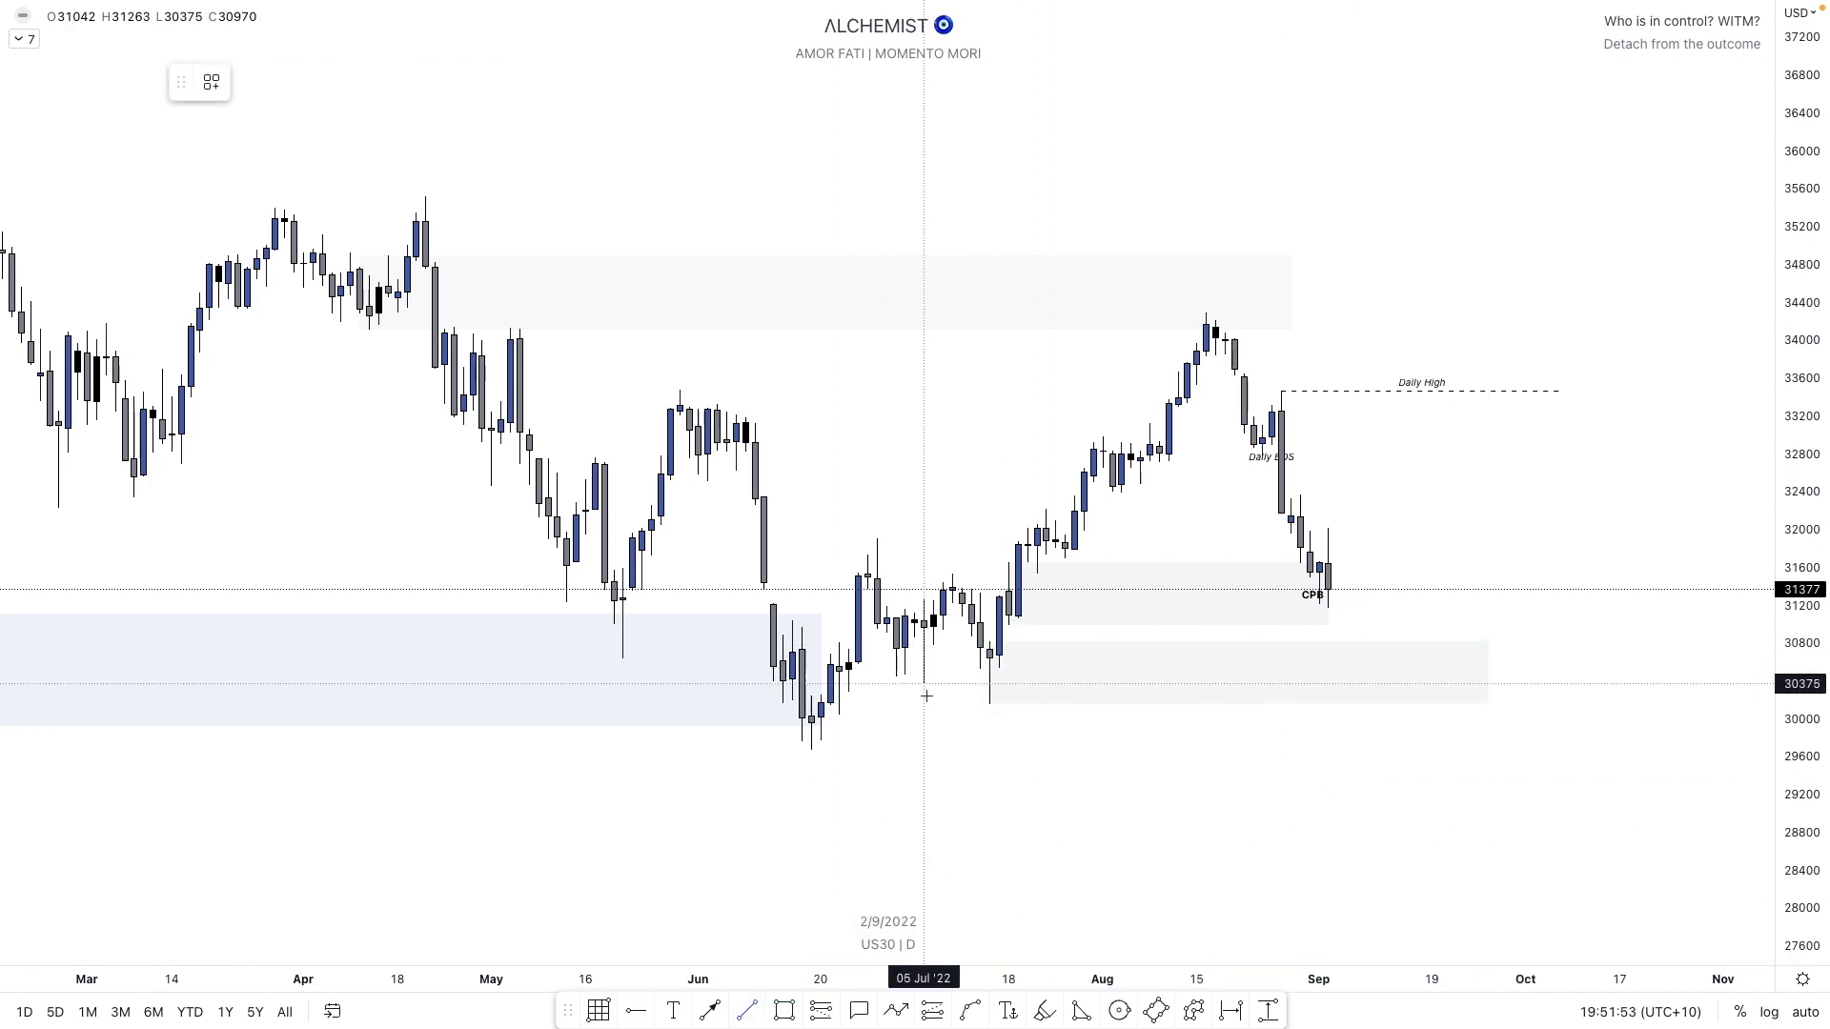
left_click(1046, 685)
right_click(1045, 684)
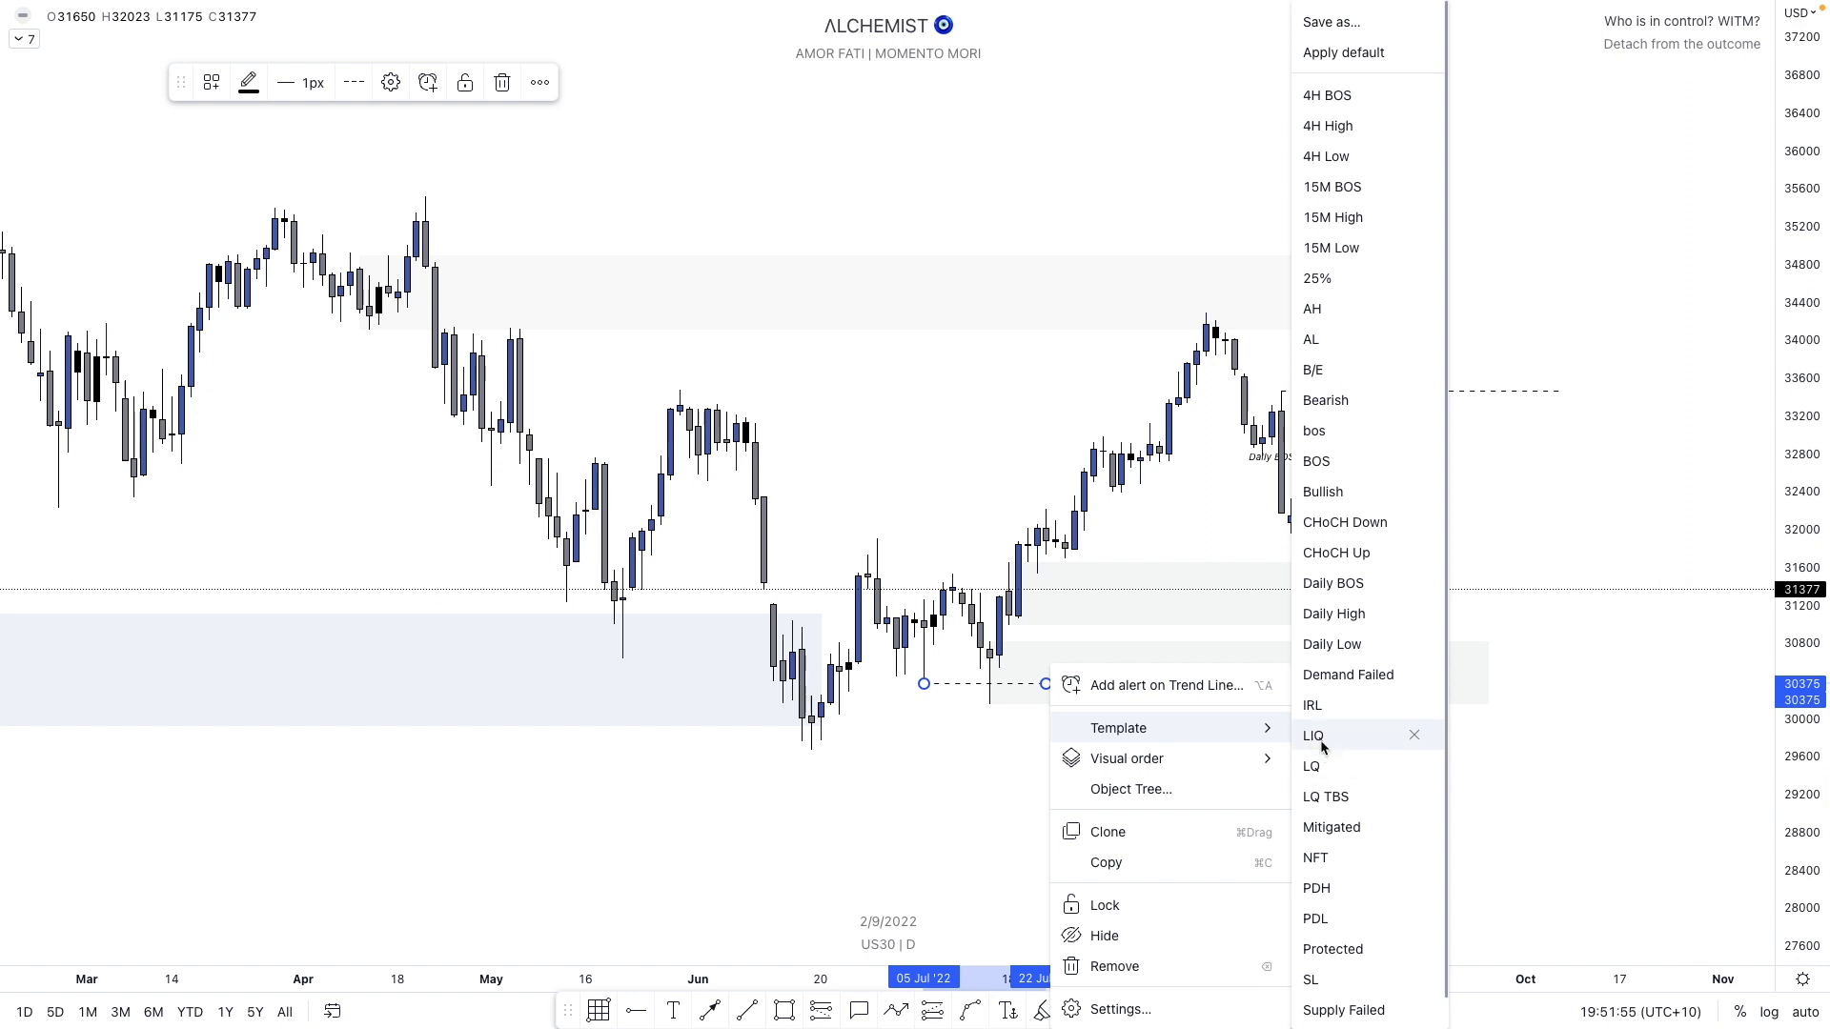
left_click(1316, 737)
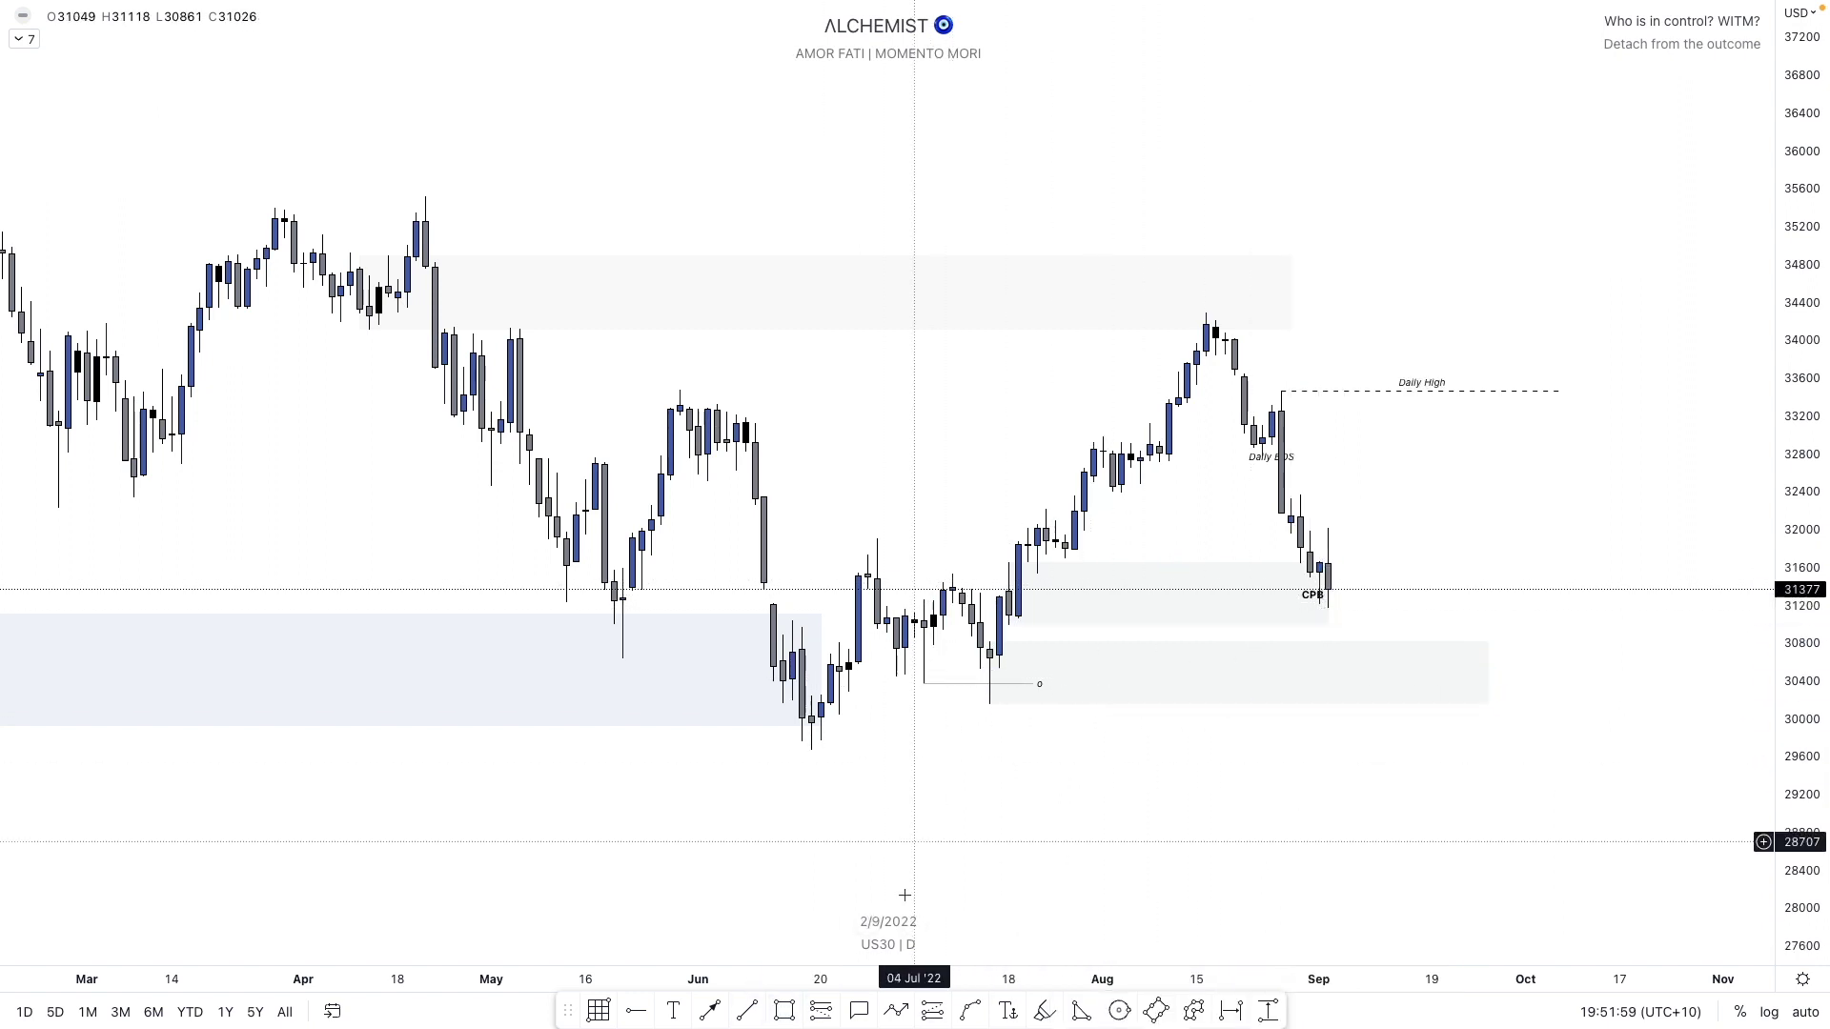
- Draw a small rectangle between 31532 and 31228 from 8 to 18 Jul '22 and apply the Supply template
mouse_move(953, 603)
left_mouse_down()
mouse_move(948, 572)
mouse_move(1010, 574)
left_mouse_up()
right_click(1018, 584)
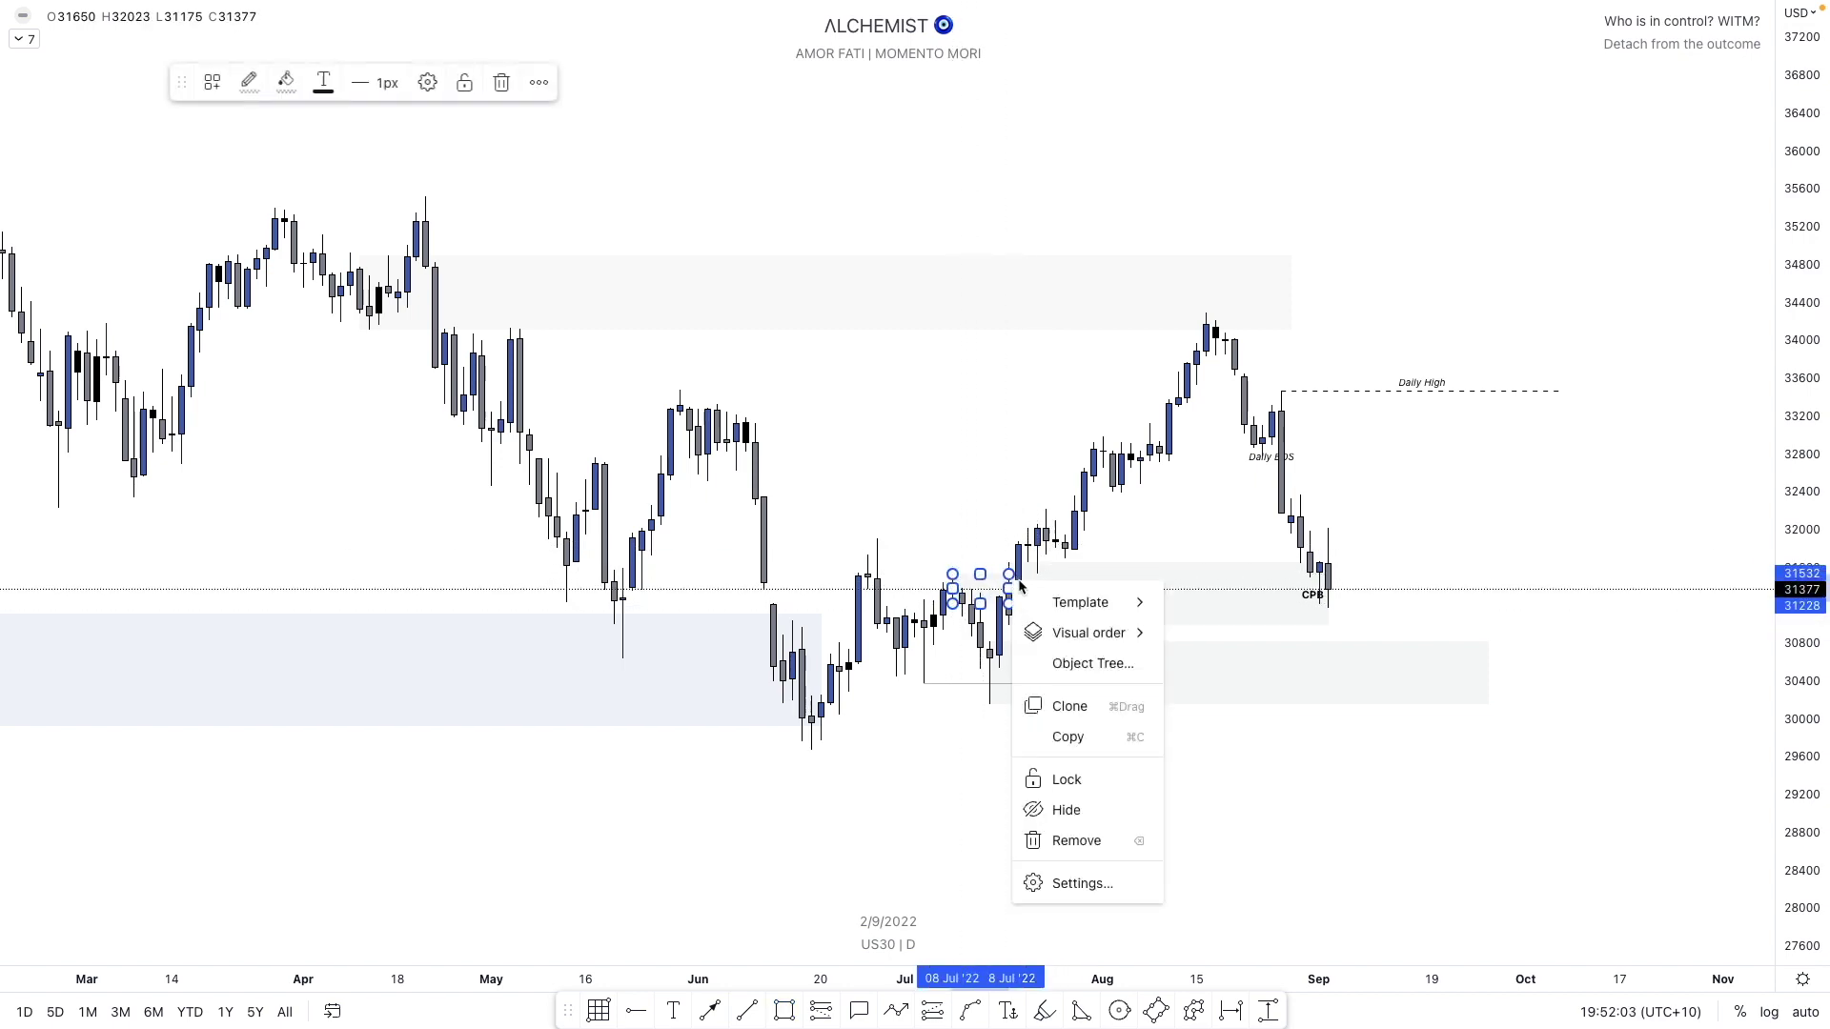
mouse_move(1105, 602)
left_click(1225, 894)
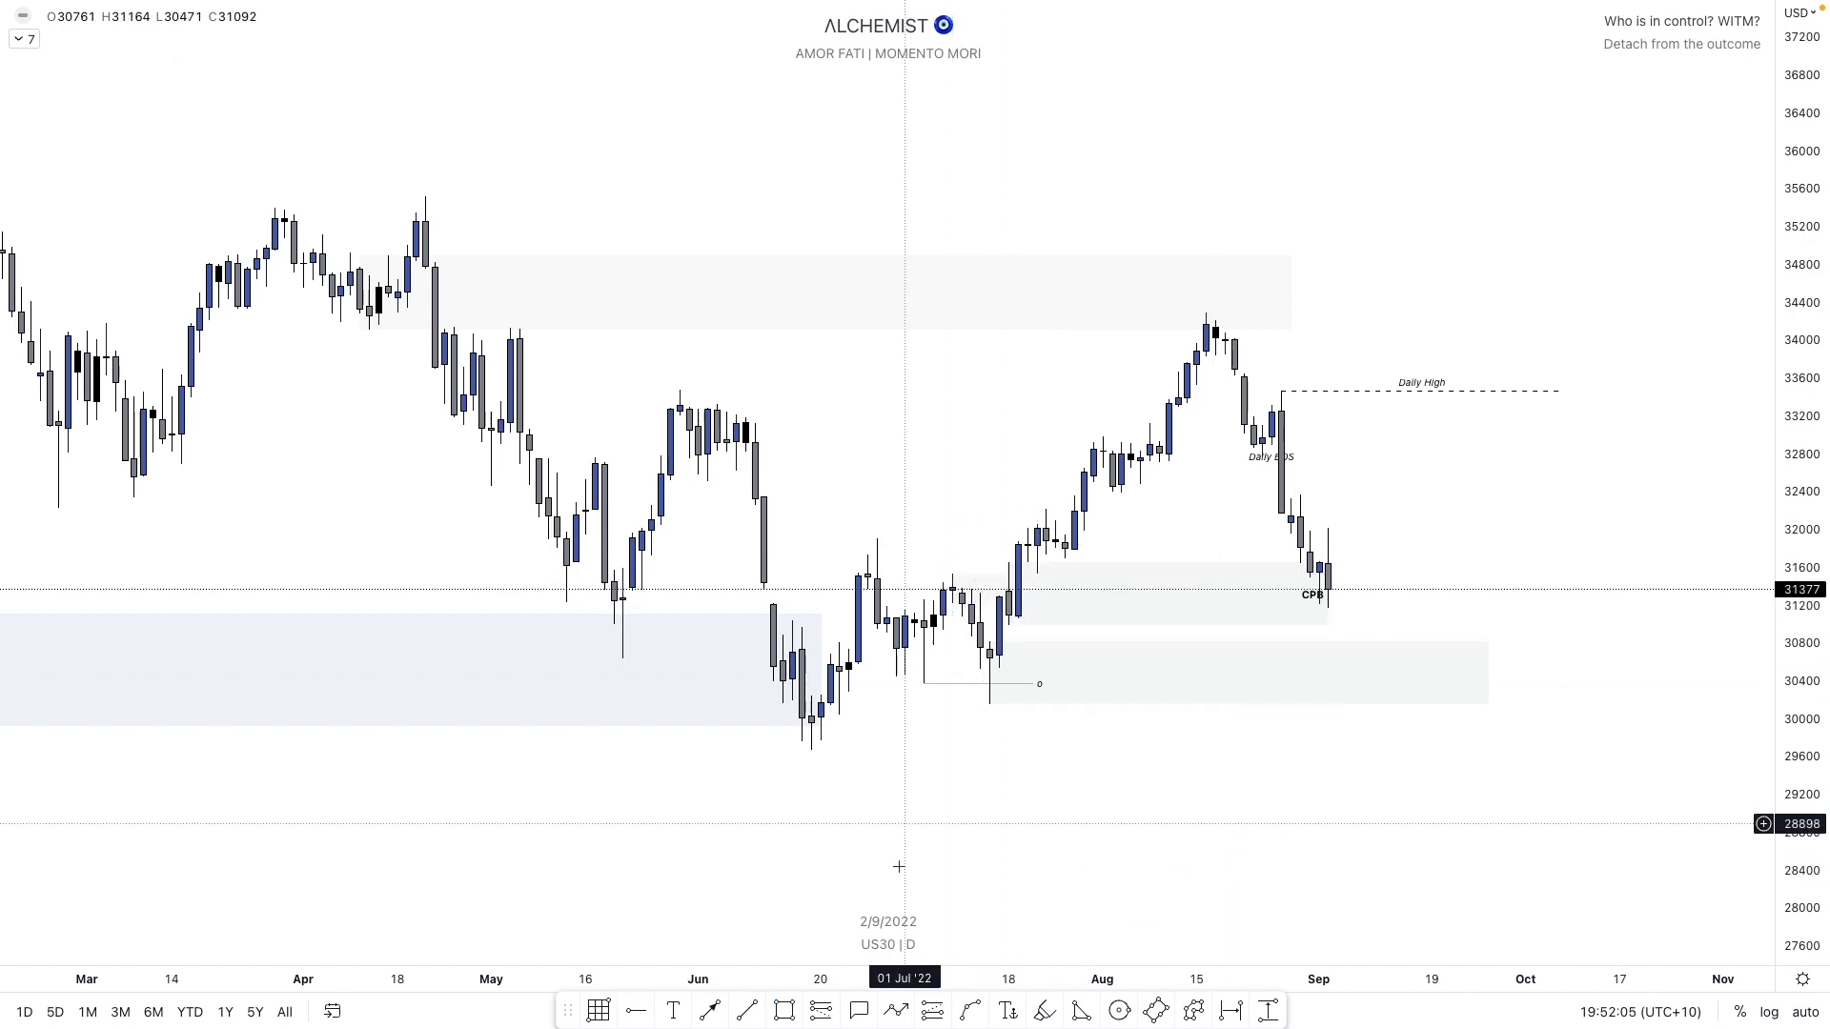
- Draw a rectangle between 31912 and 31488 from 28 Jun to 18 Jul '22 and a horizontal line from the 30 May high at 33478 to mid-August
left_click(877, 579)
left_click(877, 538)
left_click_drag(877, 558, 1009, 558)
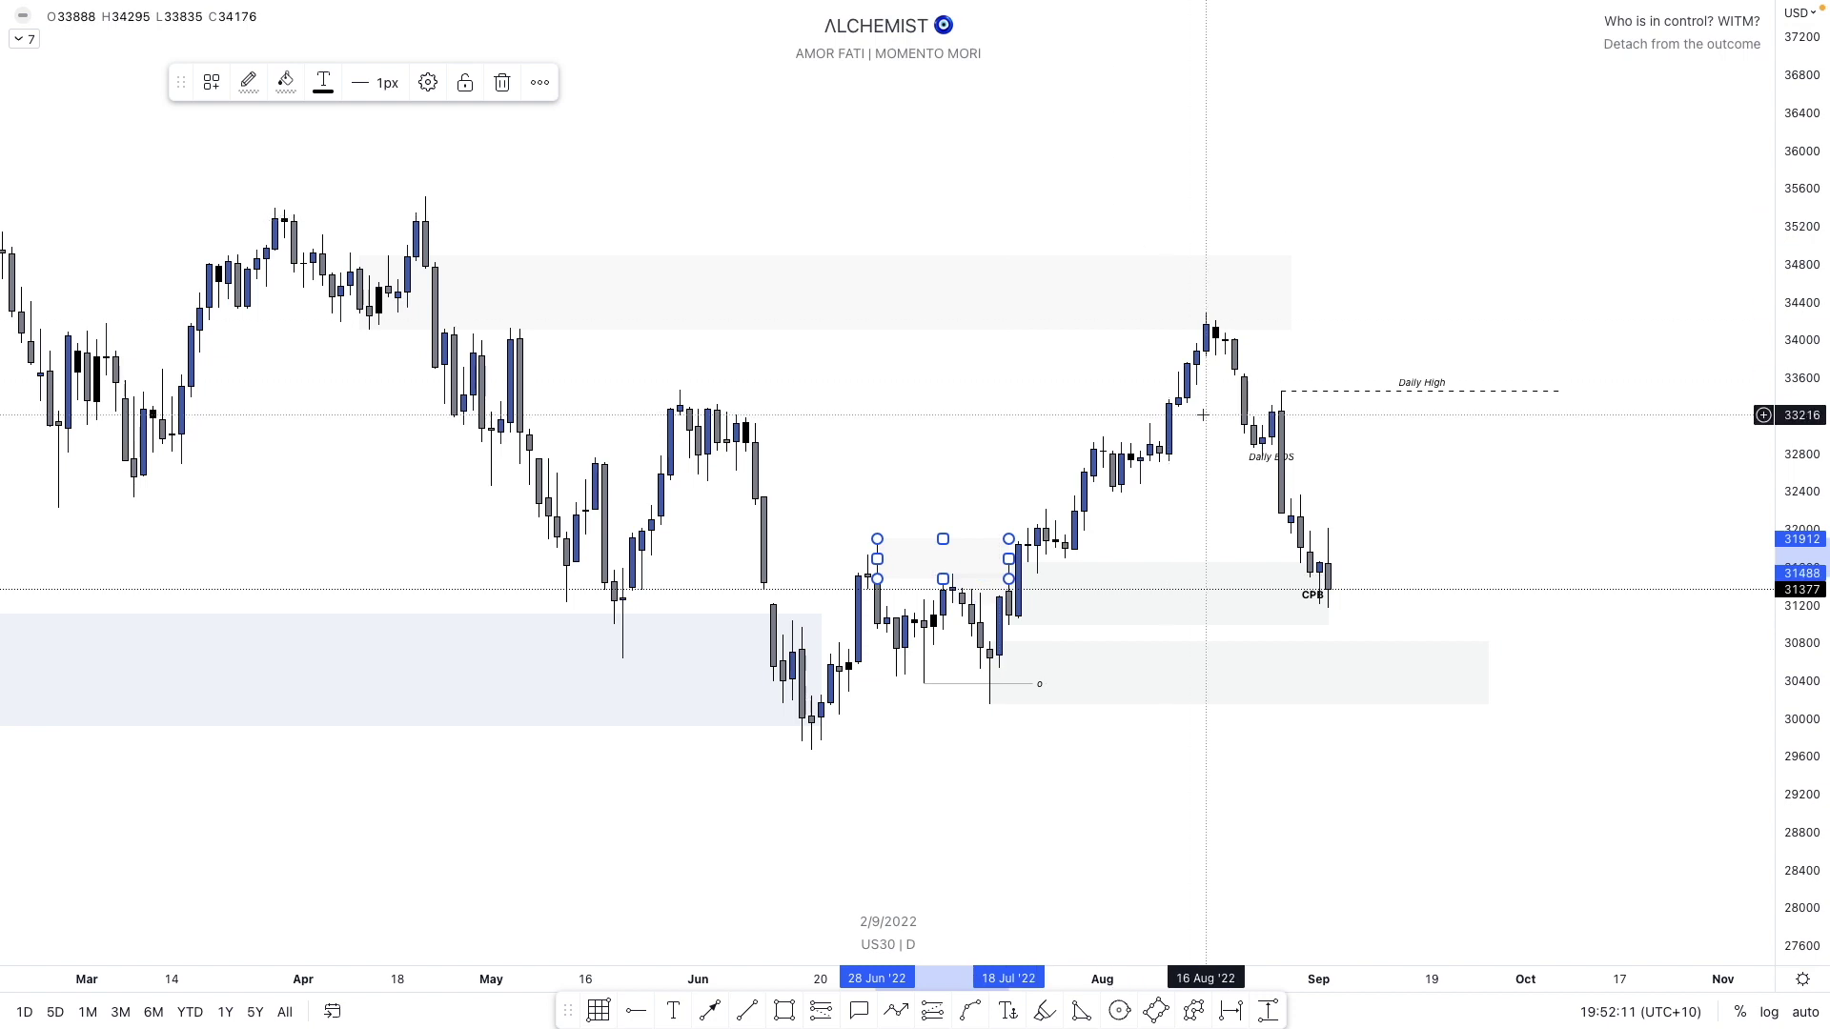
left_click(1299, 271)
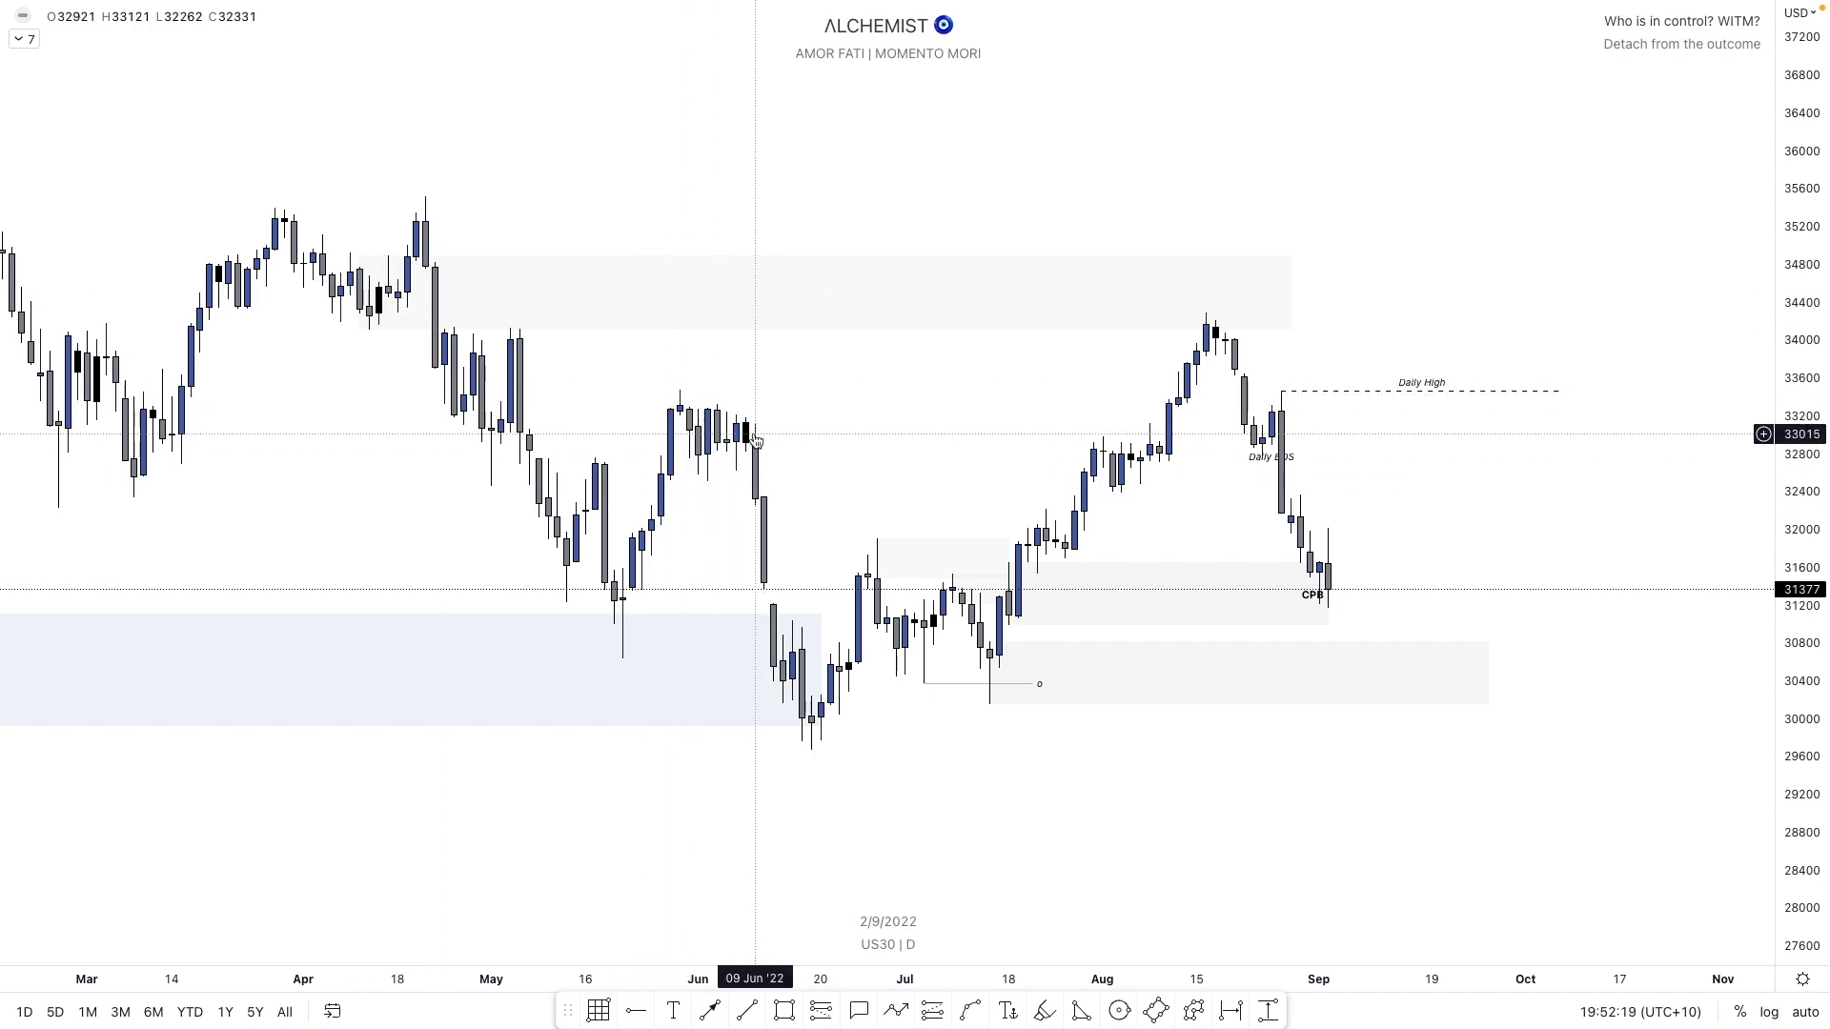
left_click(680, 391)
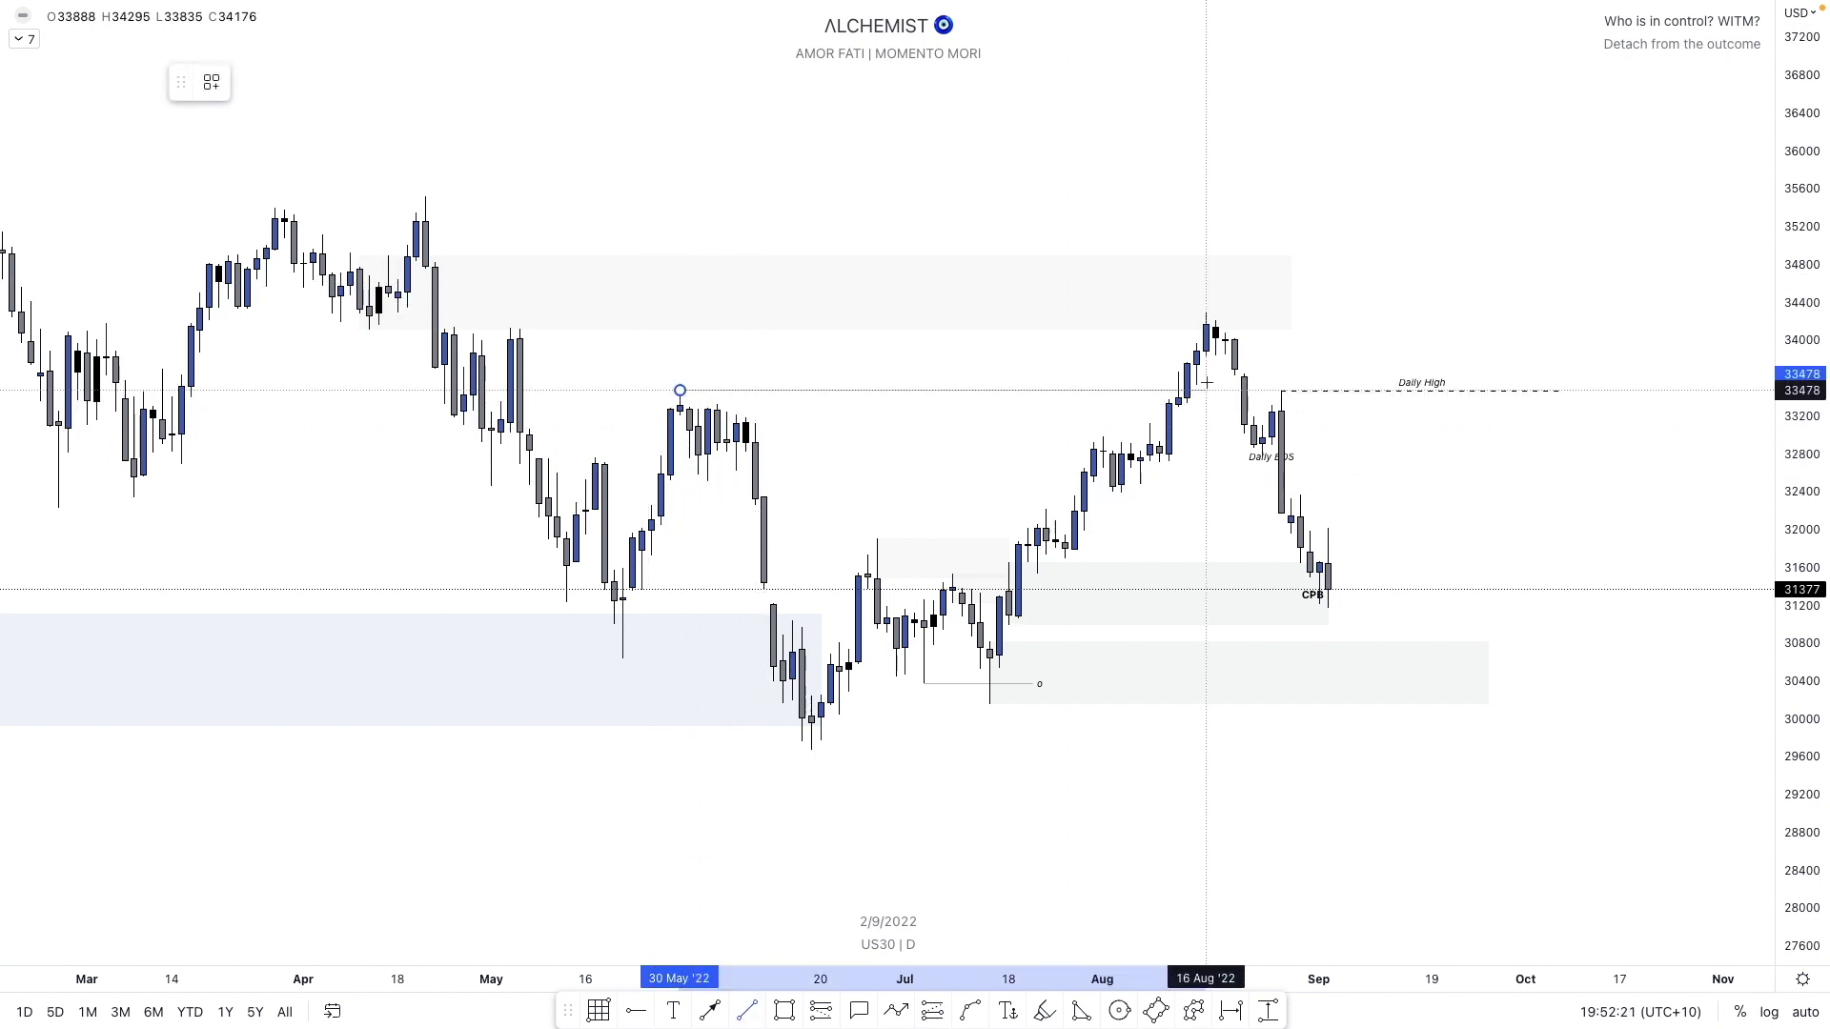
left_click(1187, 391)
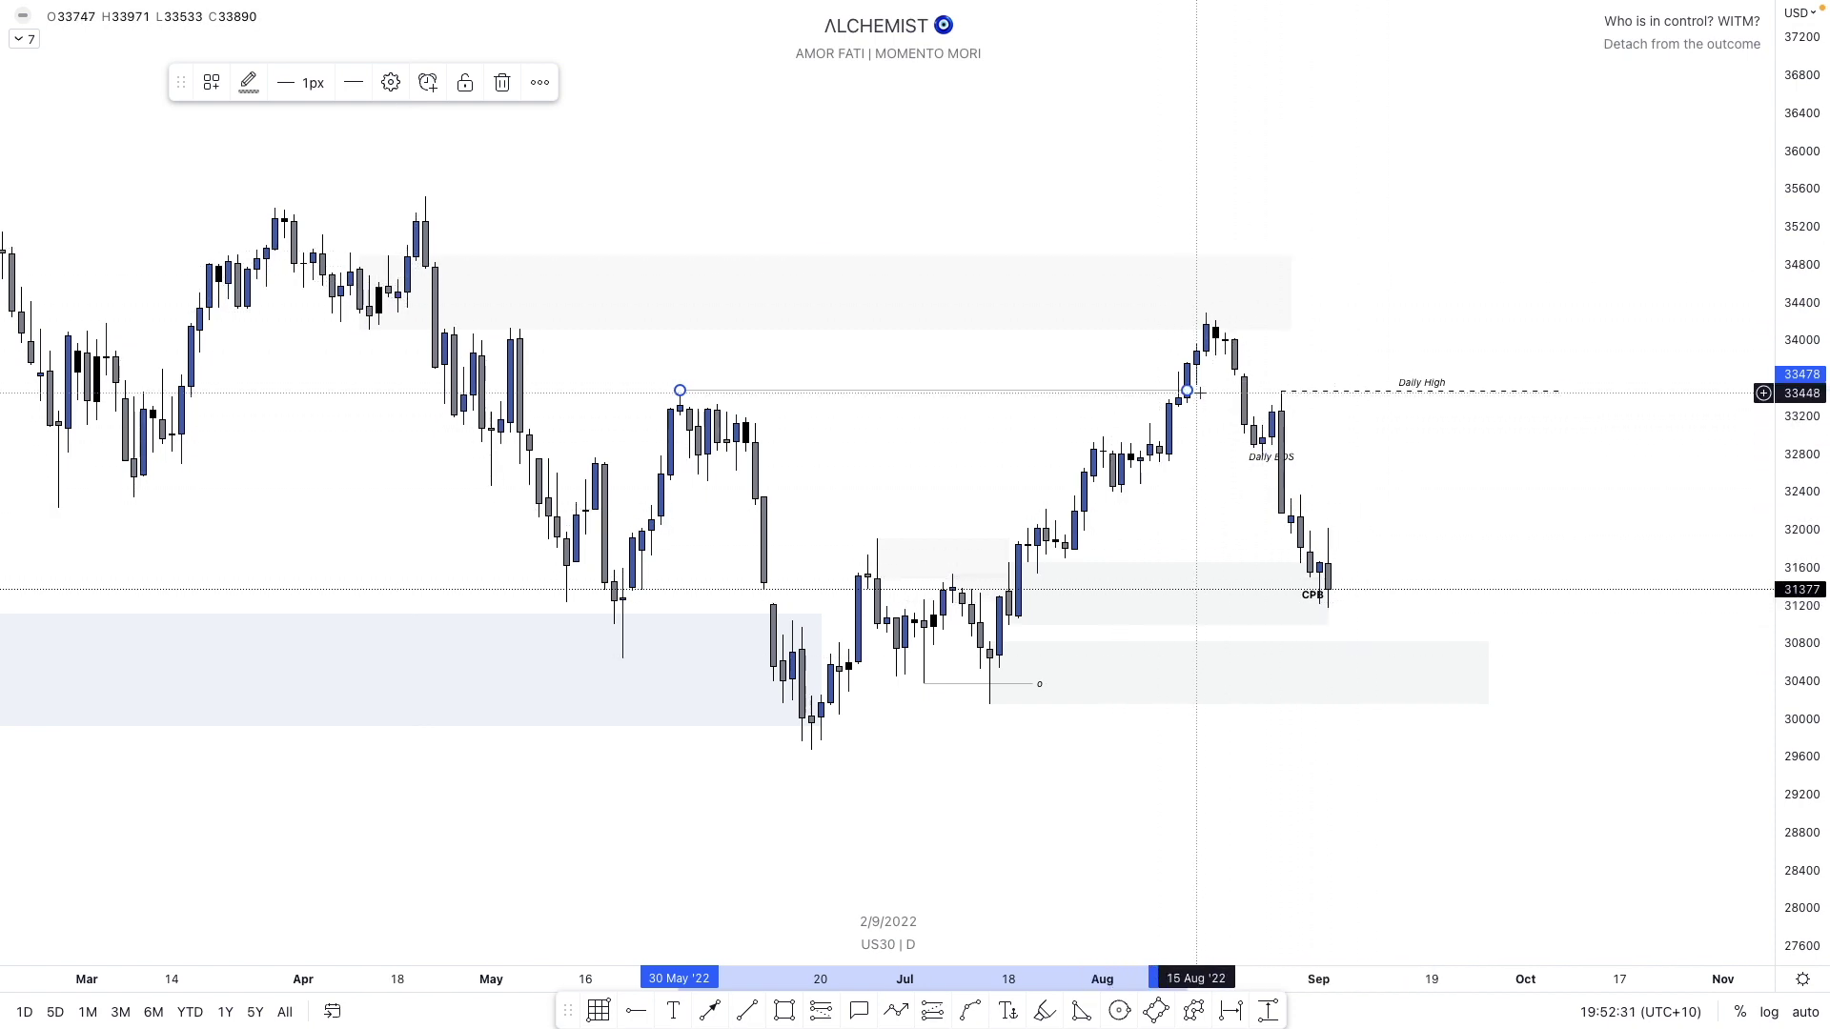
- Delete the rectangles and the LIQ line drawn around the June and July '22 lows, keeping the Daily High and Daily BOS lines
left_click(1171, 627)
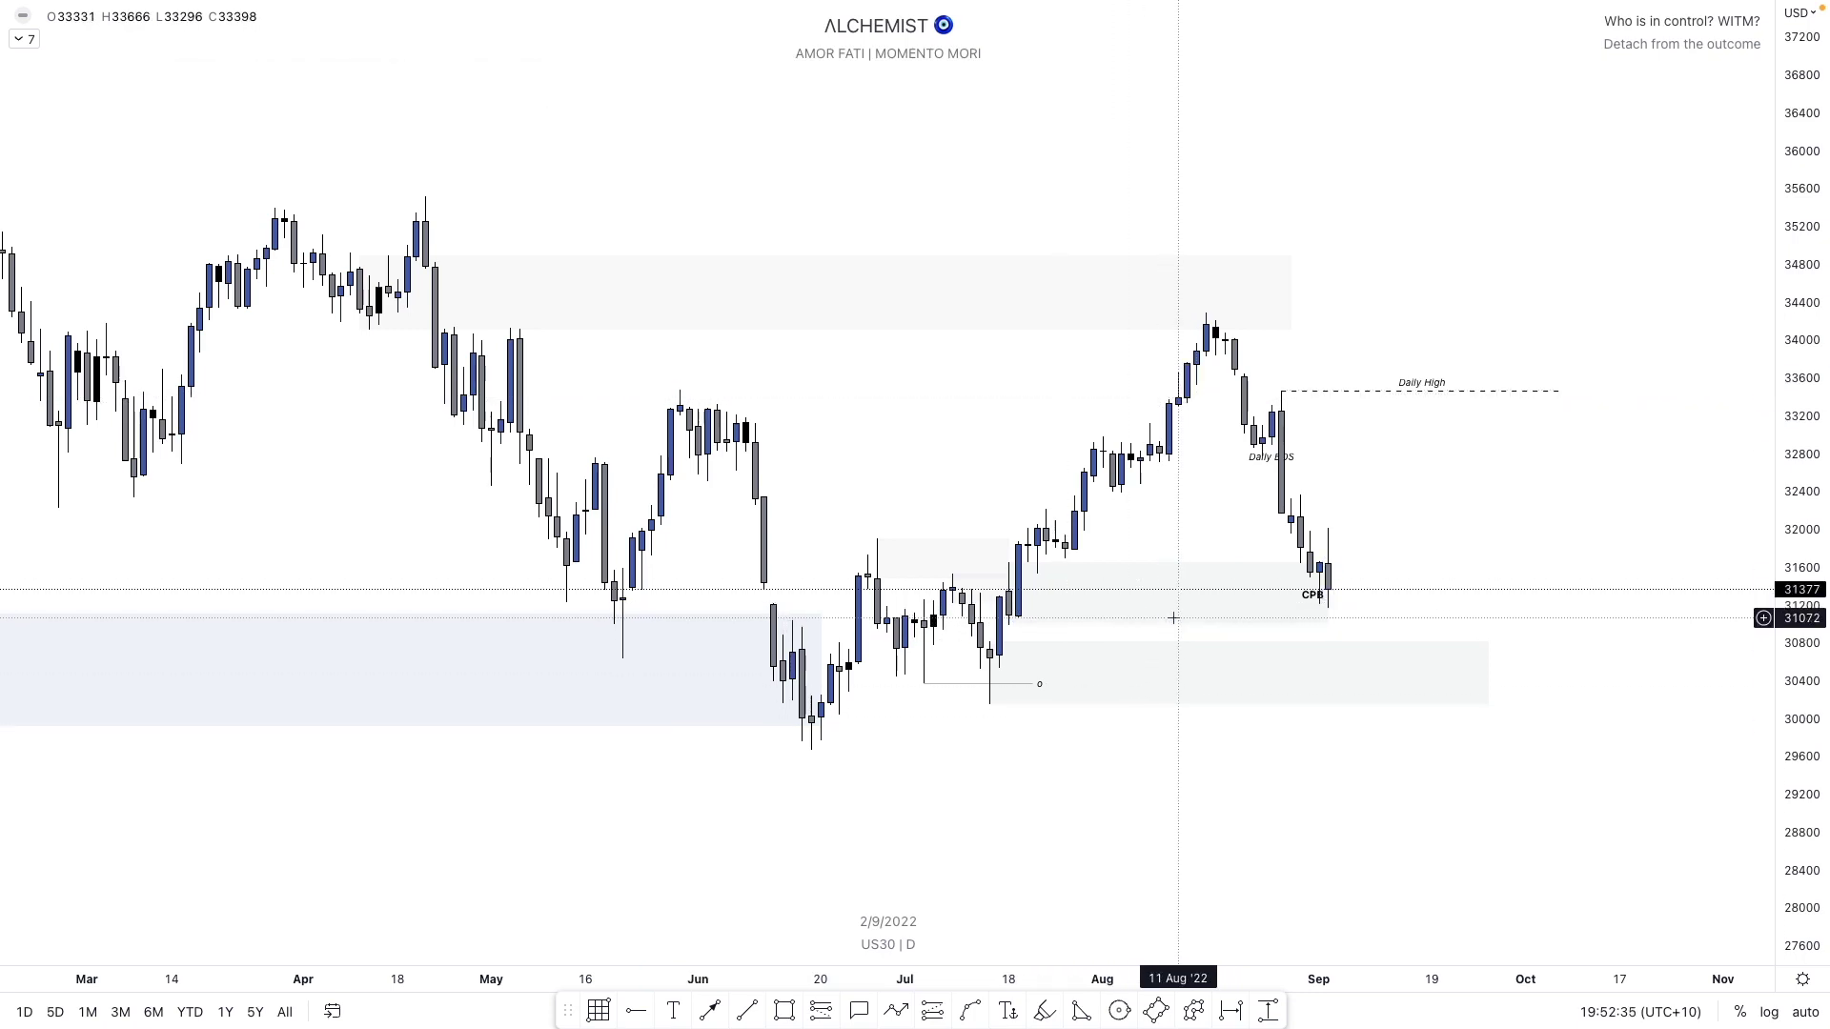
key("Delete")
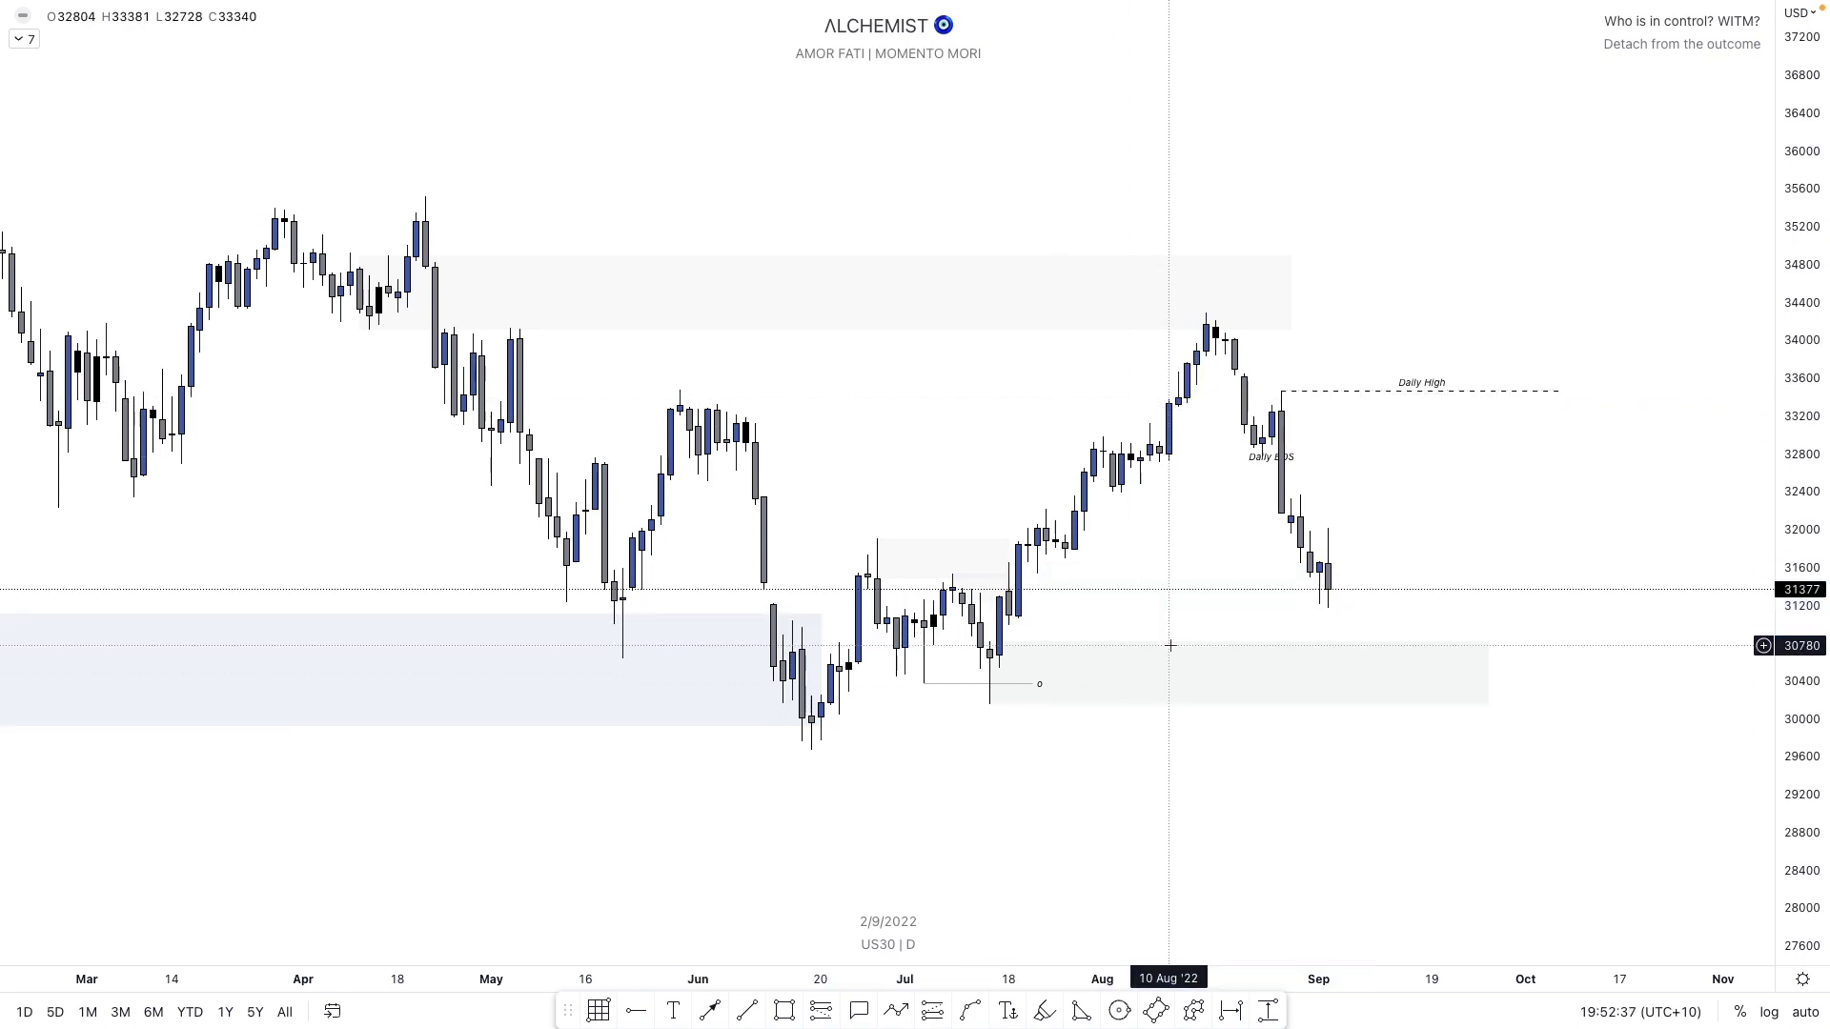
left_click(1180, 648)
key("Delete")
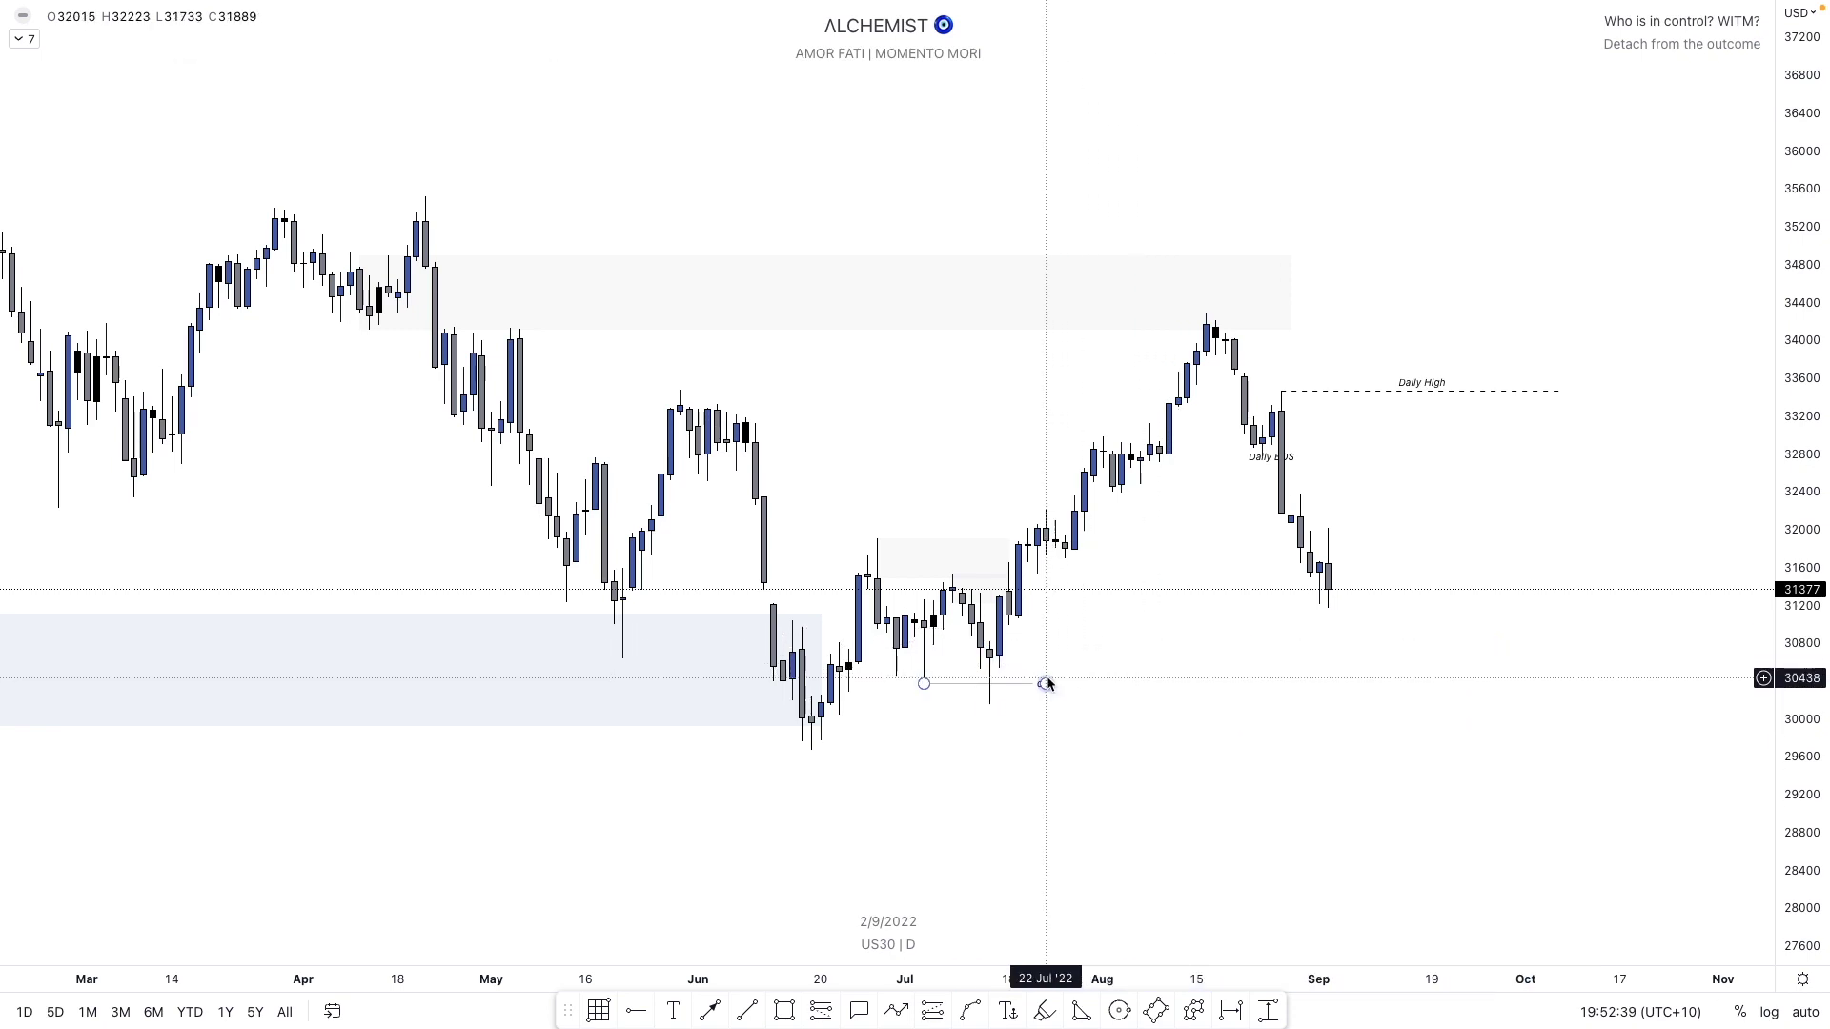
left_click(1008, 579)
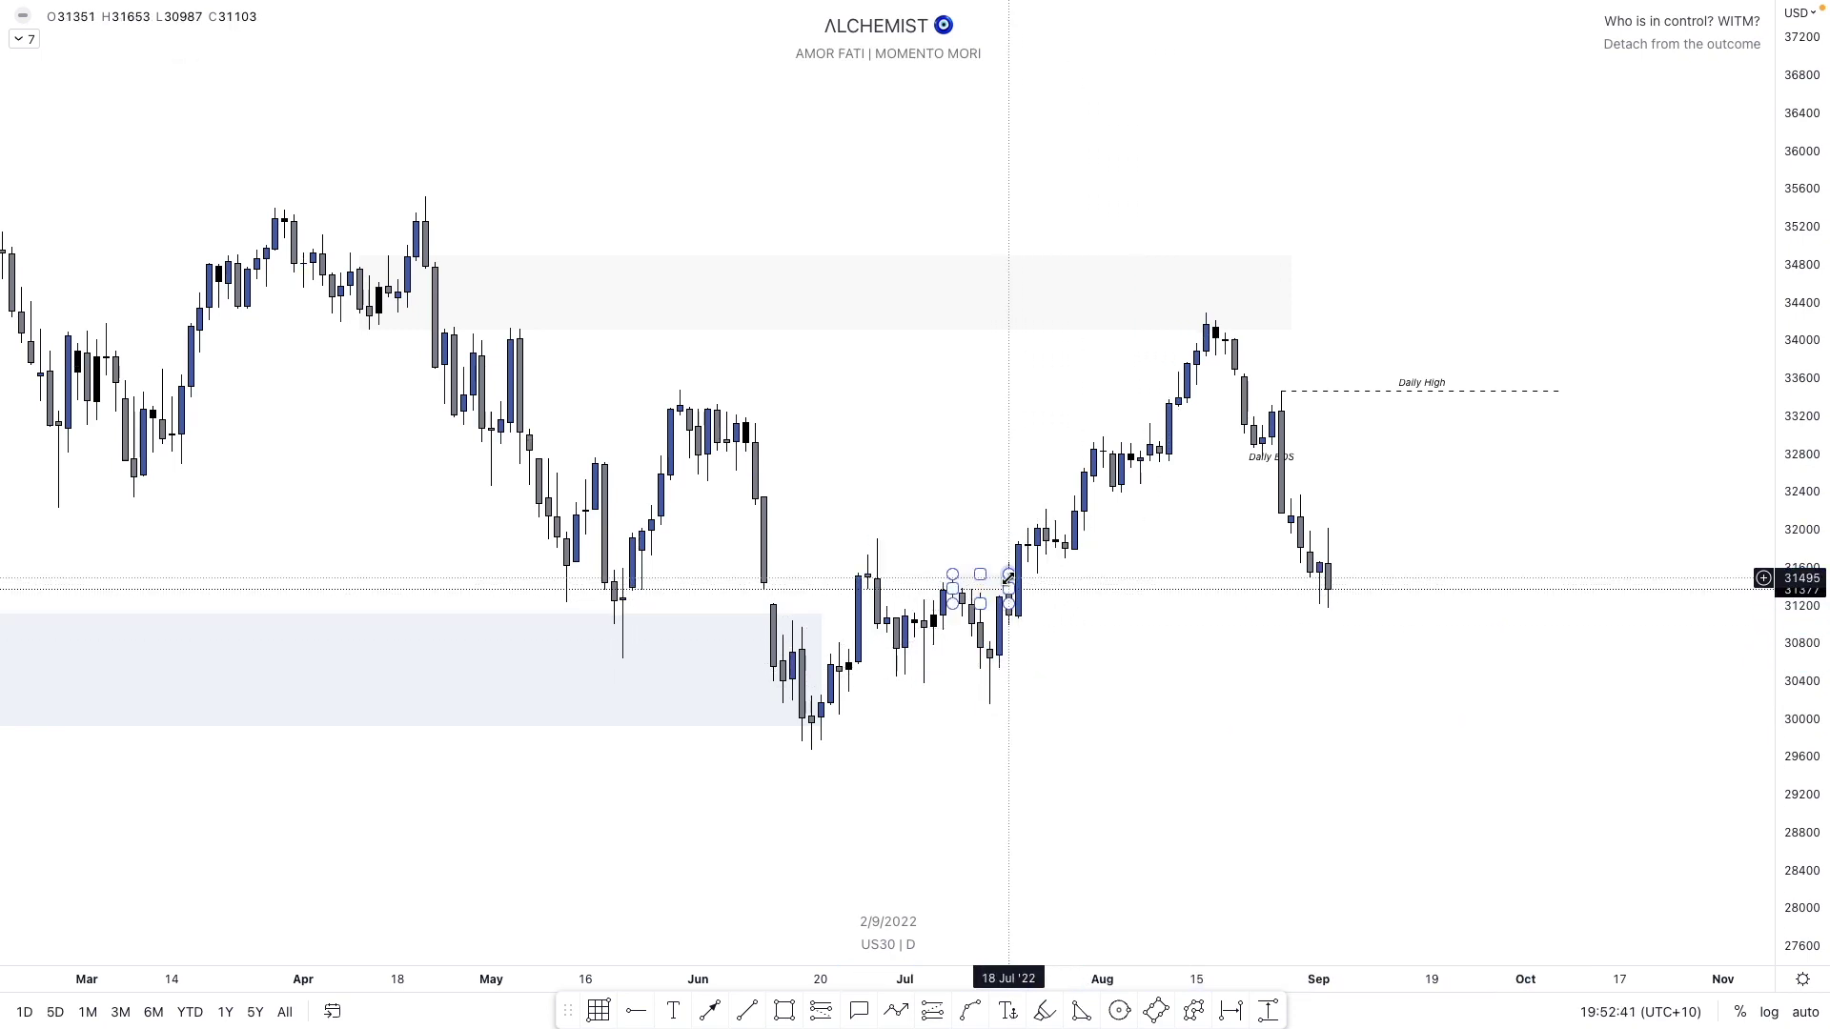
key("Delete")
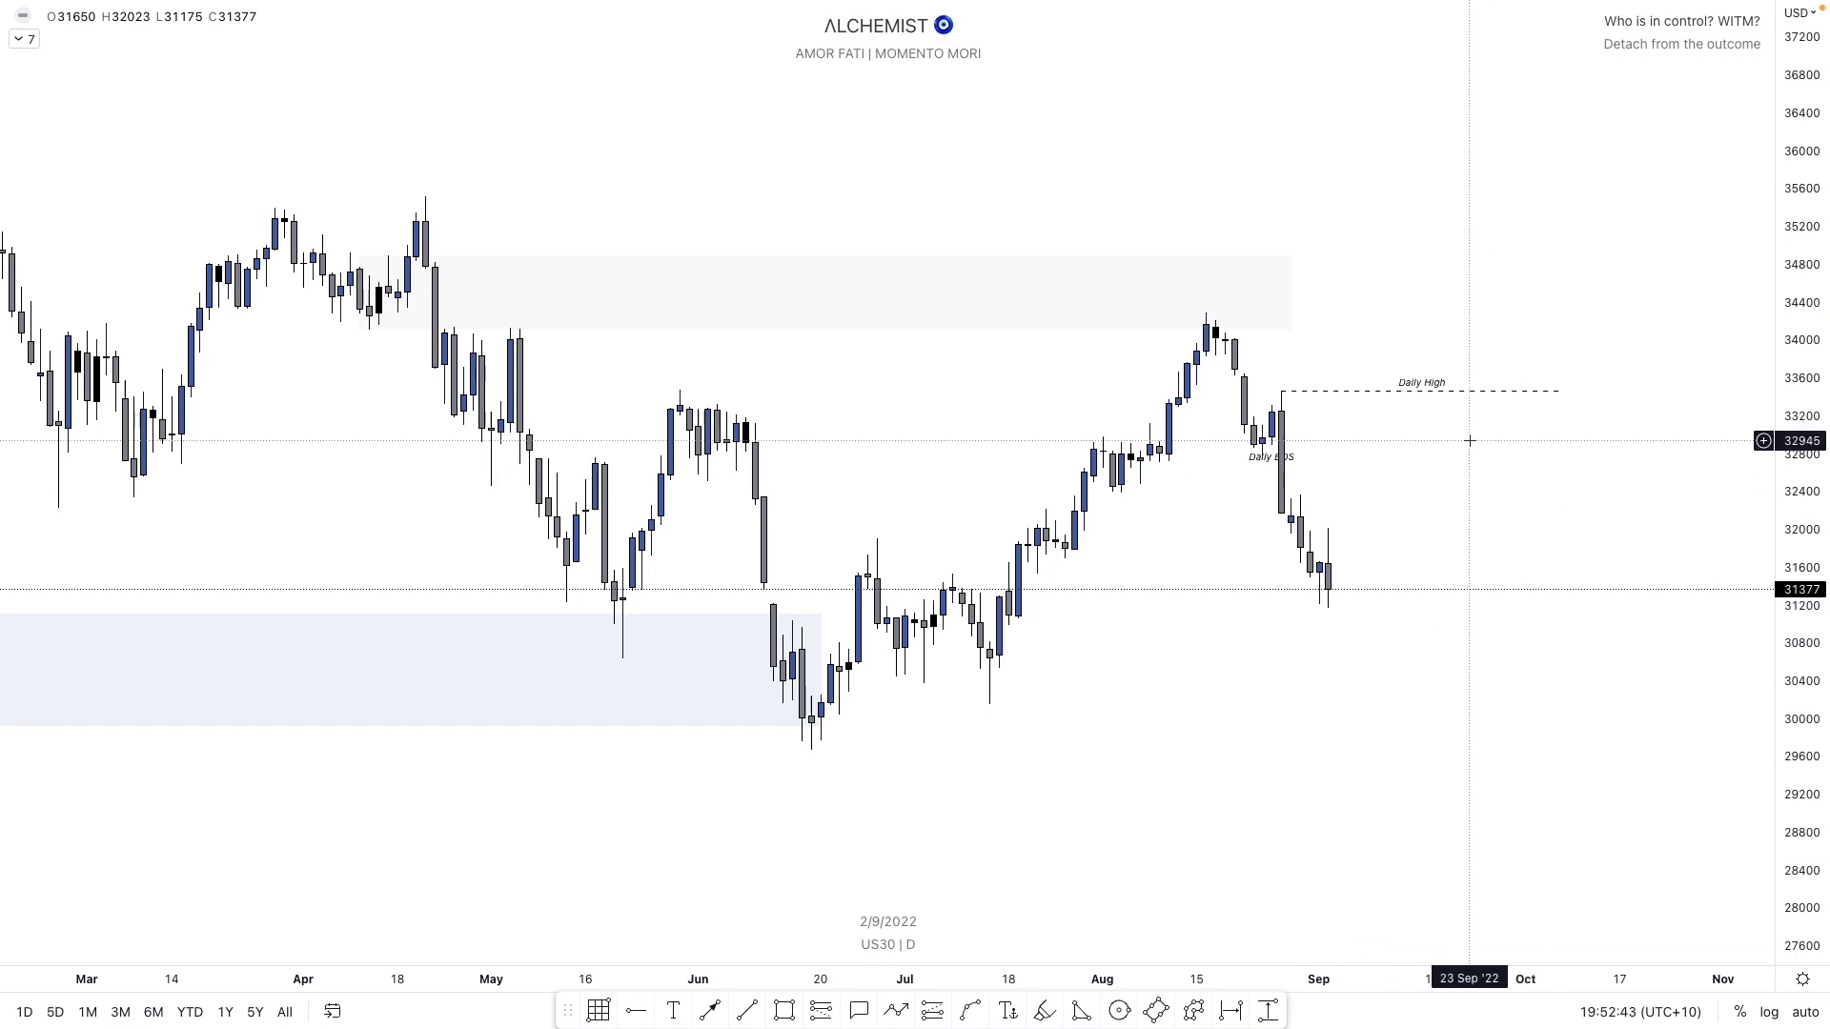
- Switch US30 to the 4-hour timeframe and move the Daily High line's start to the 26 Aug '22 20:00 high at 33468
key("Return")
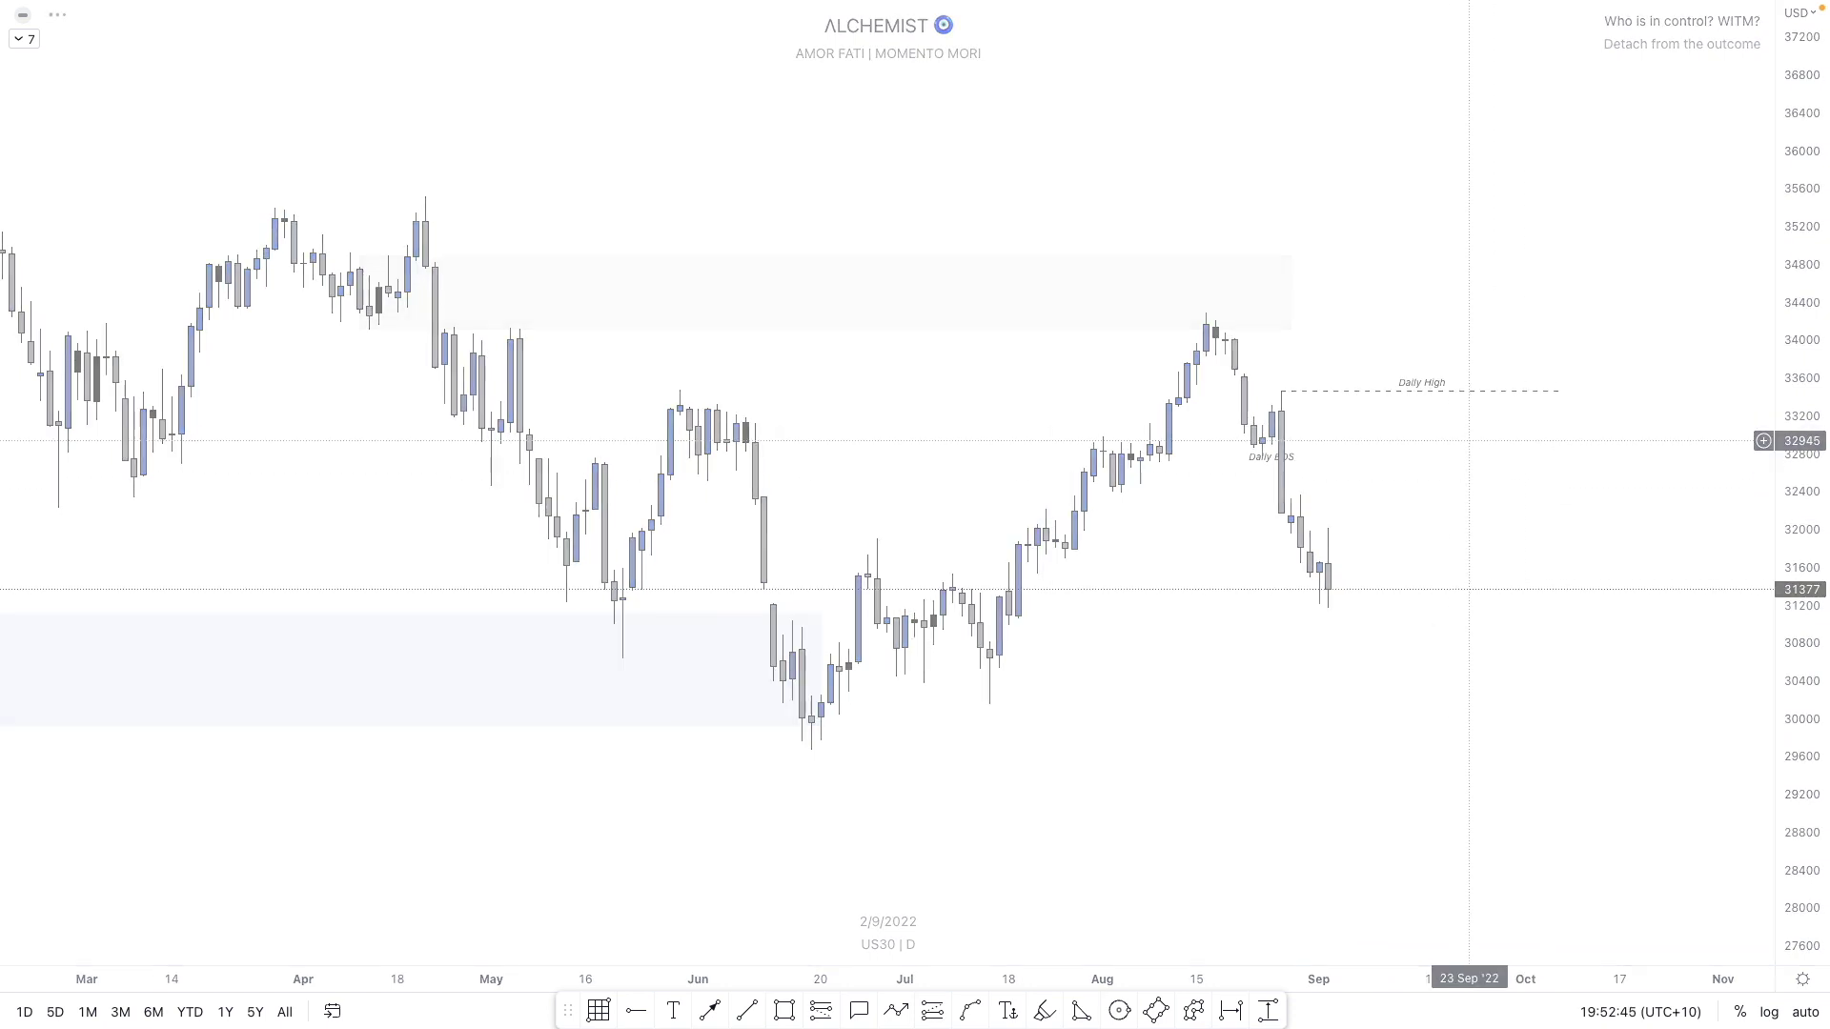
left_click_drag(1804, 717, 1805, 610)
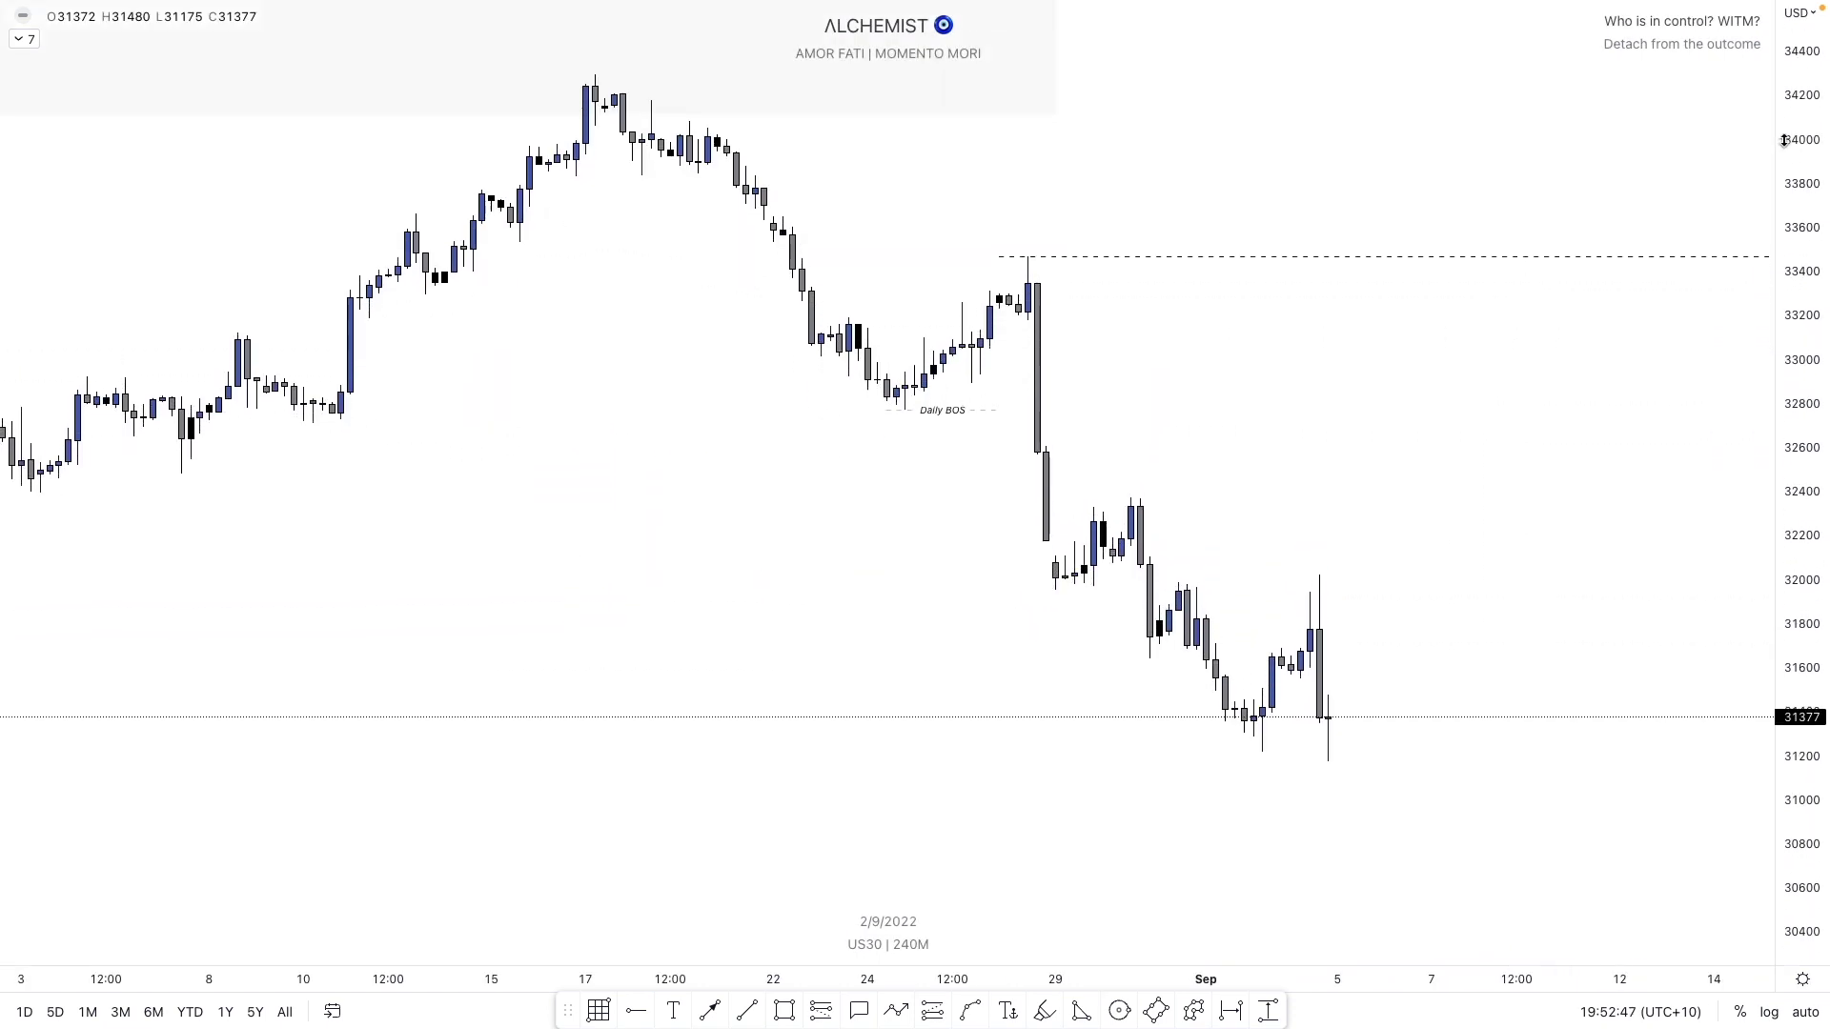
left_click(999, 258)
left_click_drag(999, 257, 1028, 257)
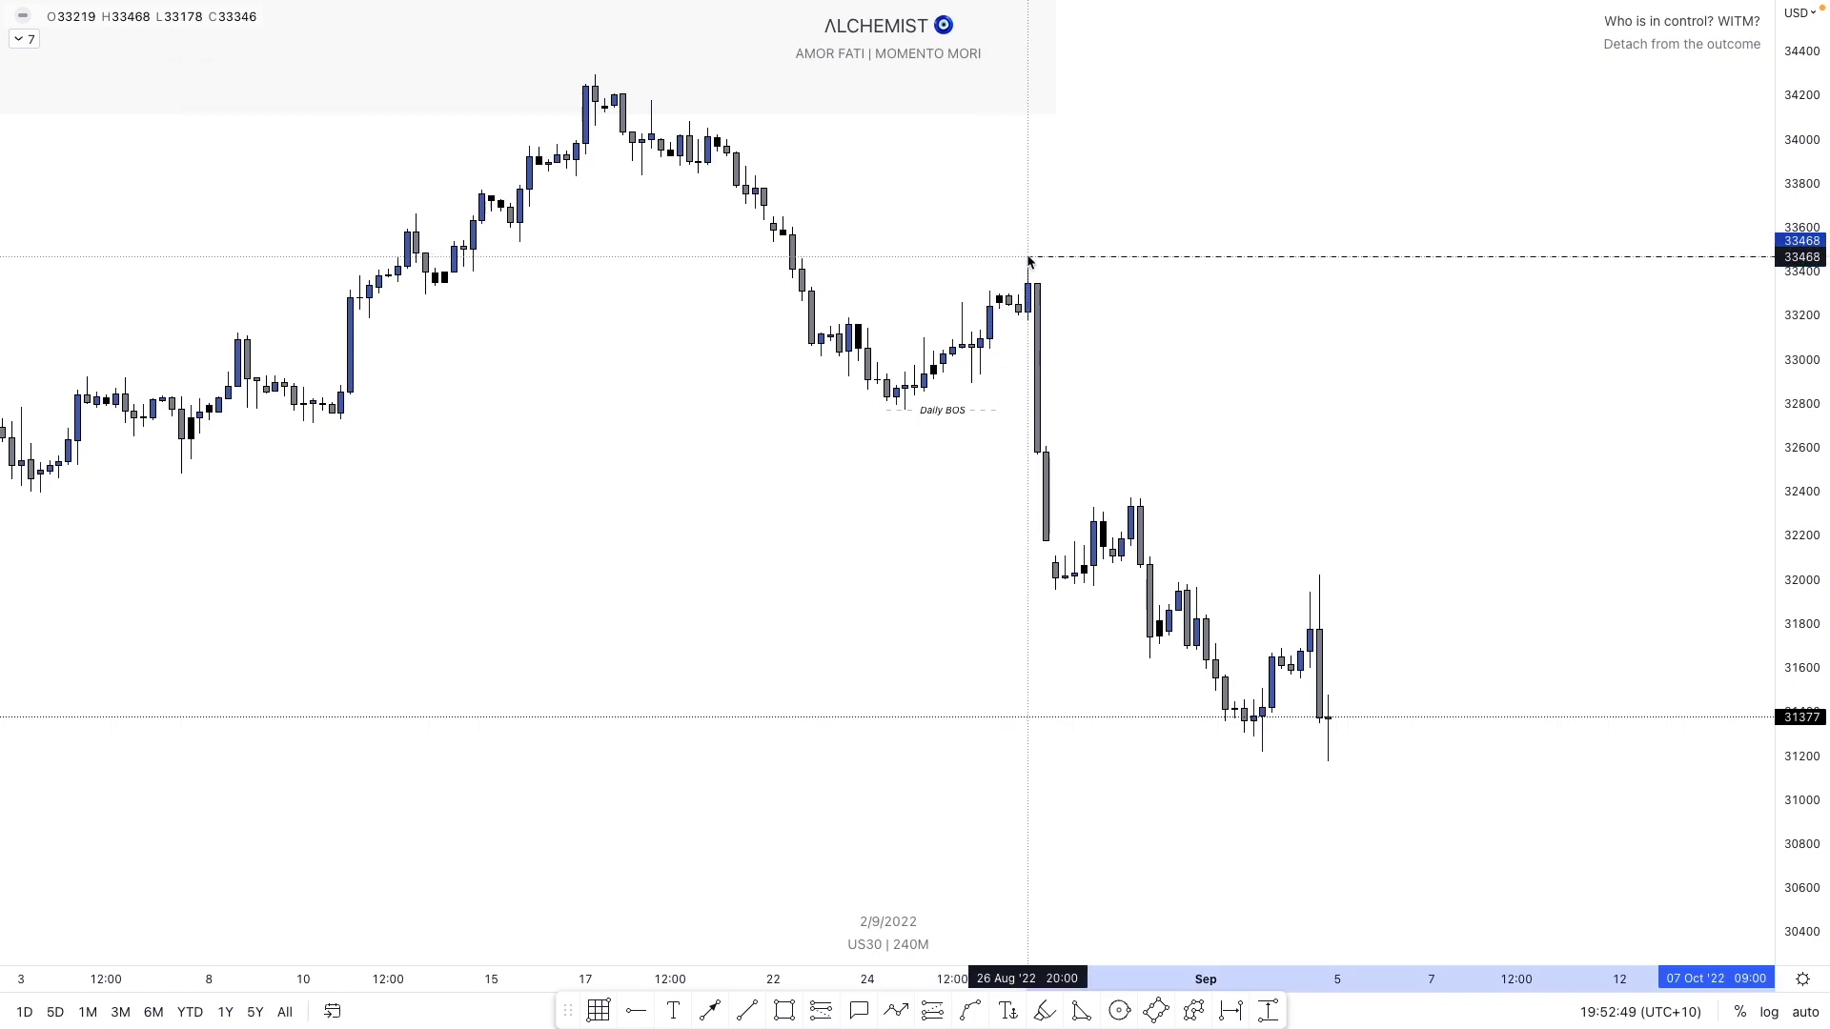
- Shift the Daily BOS line so it runs from its swing-low candle to the large bearish breakdown candle after 26 Aug '22
left_click_drag(888, 410, 1032, 415)
left_click(1172, 433)
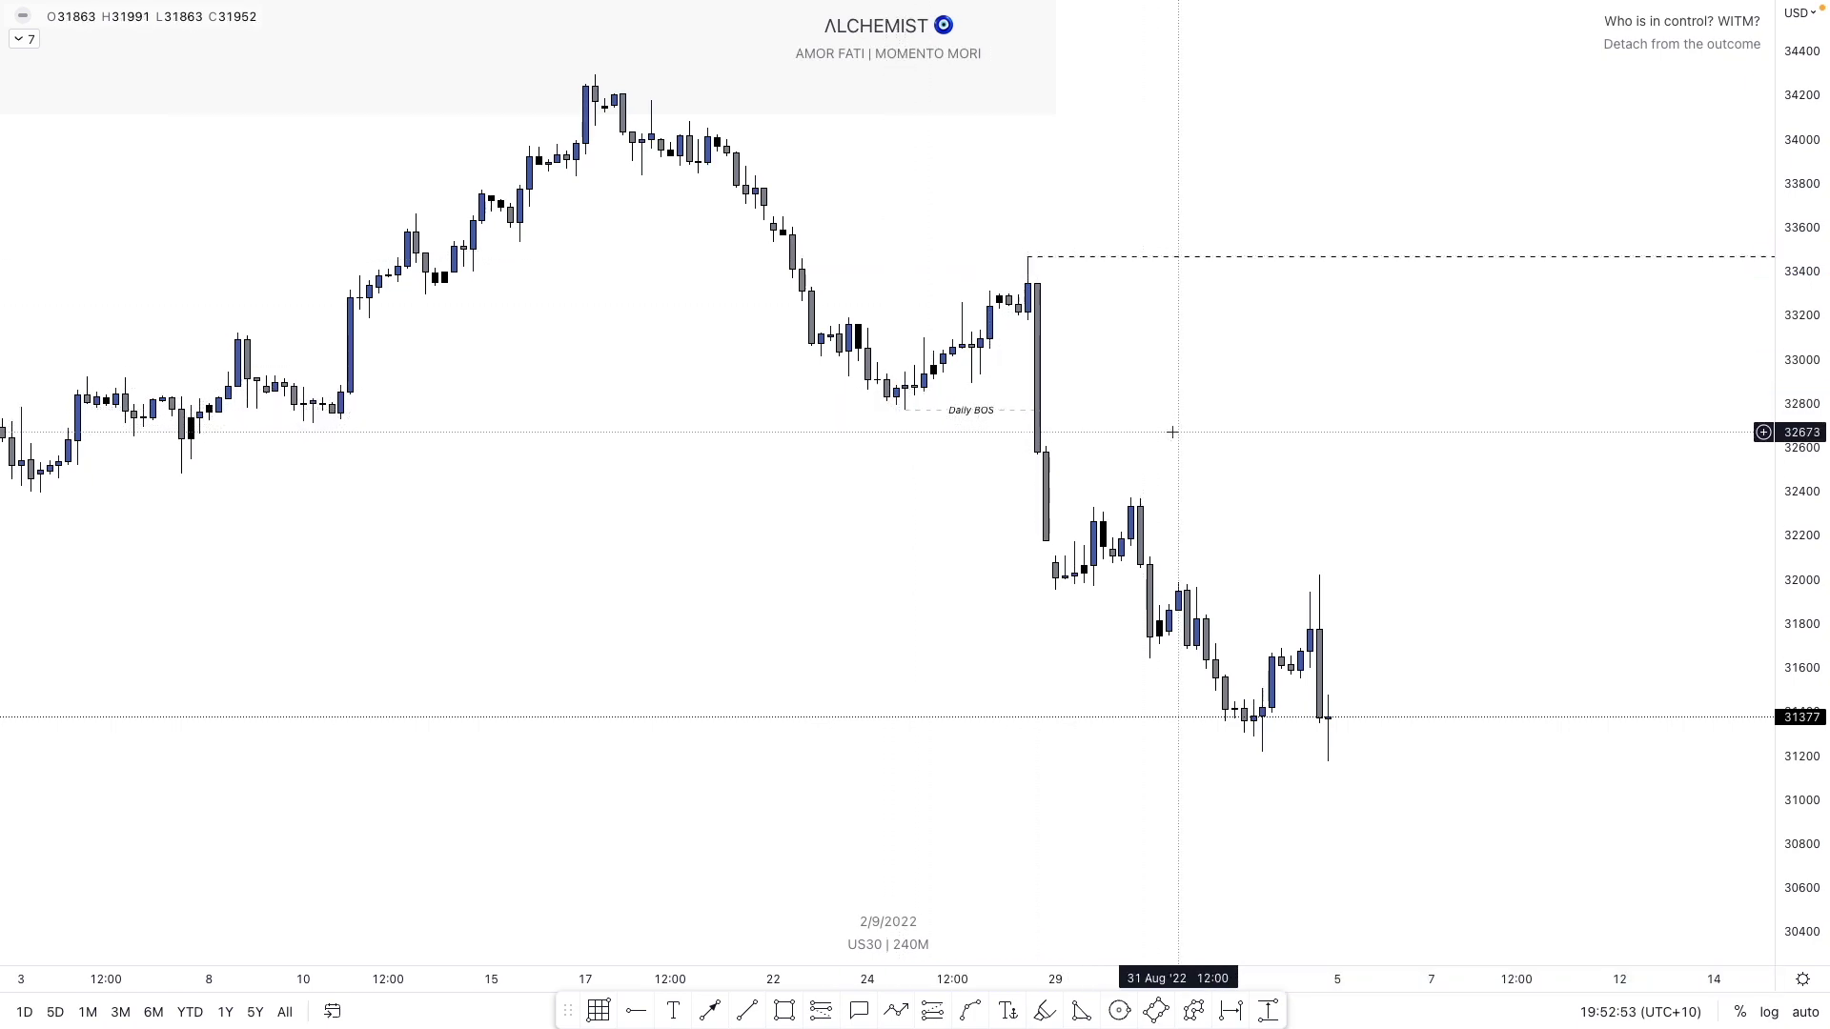
- Measure the pullback from the 29 Aug '22 08:00 low up to the level of the 30 Aug '22 16:00 high
scroll(1185, 433, "up", 1)
left_click_drag(1208, 475, 1197, 400)
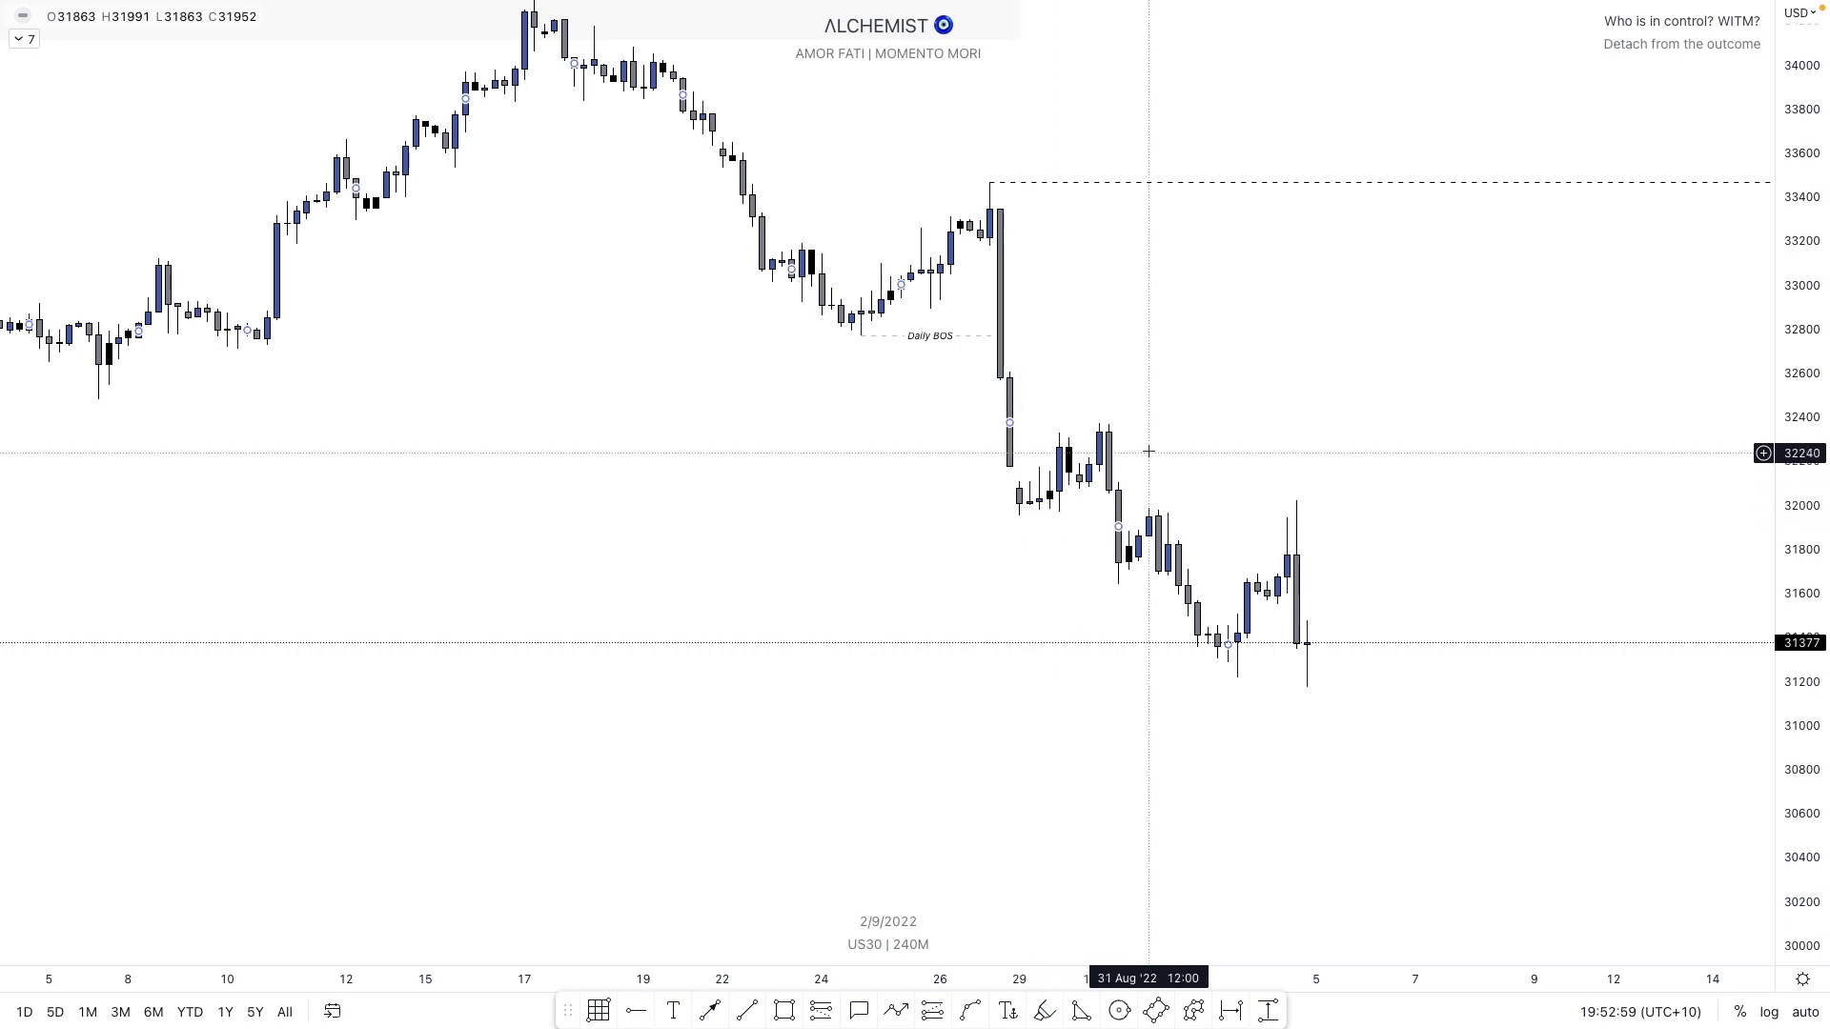
left_click(1019, 517, "shift")
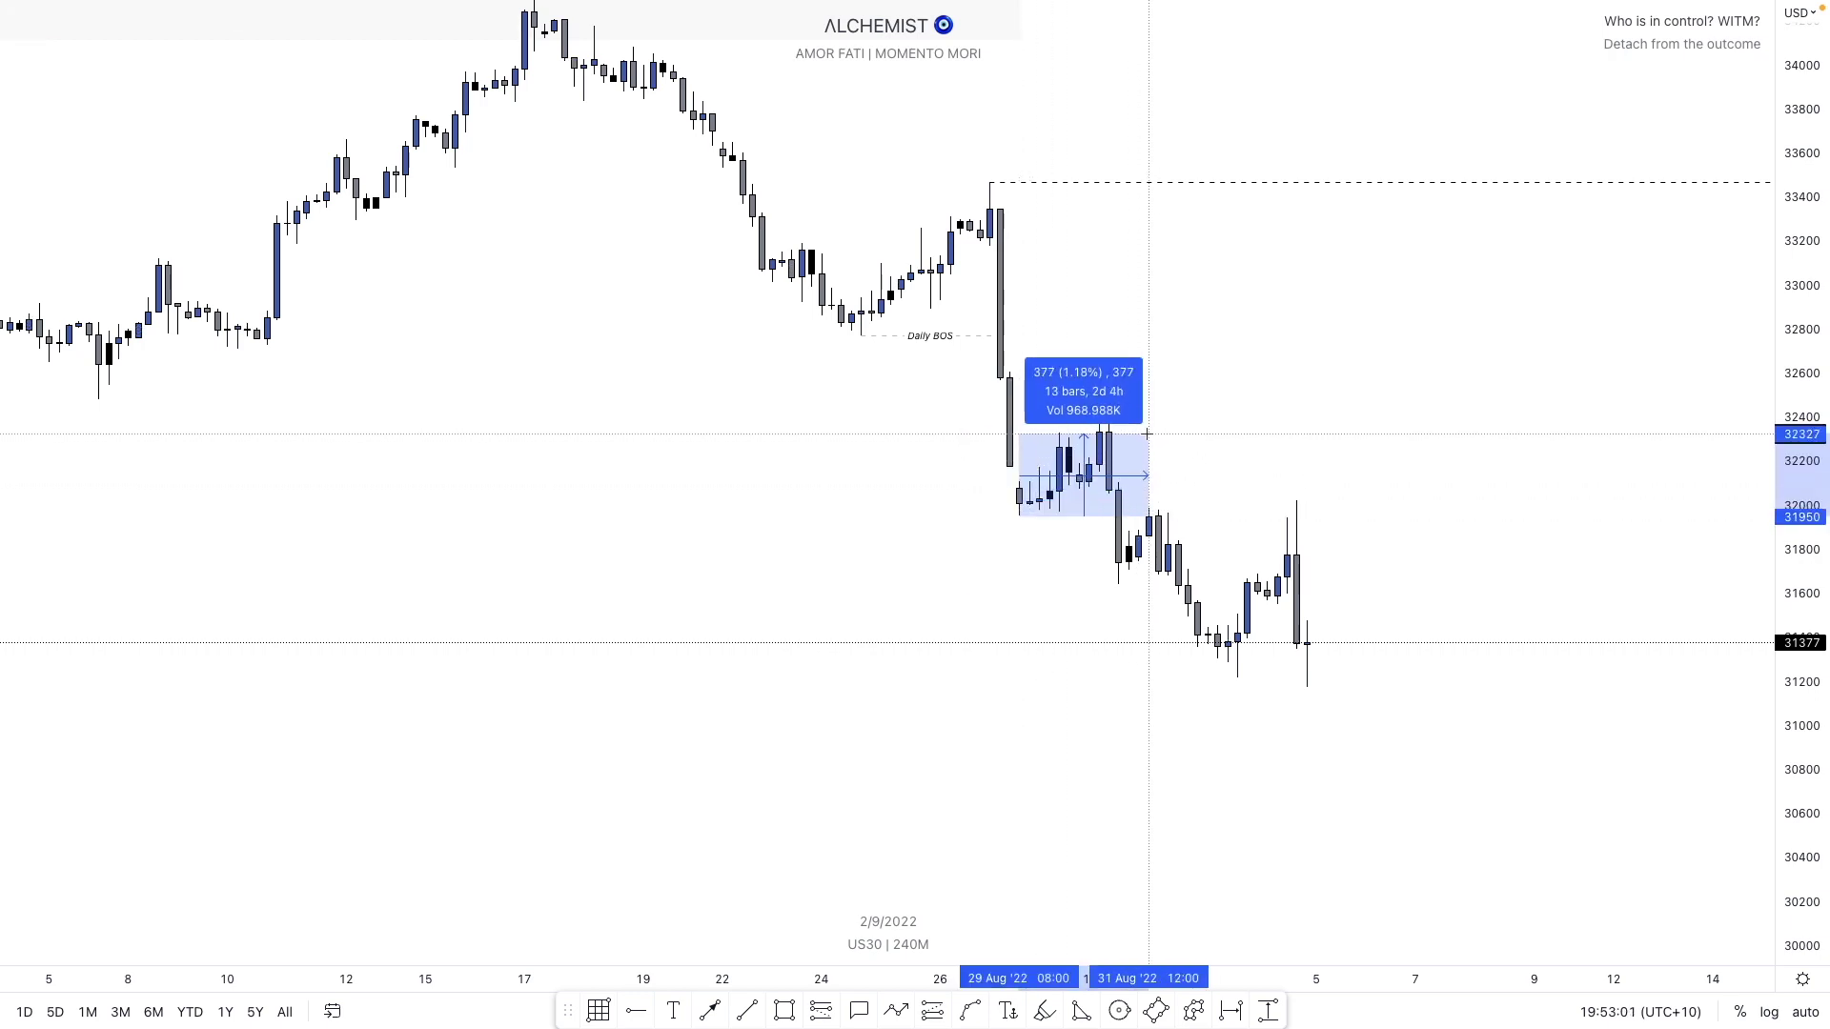
left_click(1145, 424)
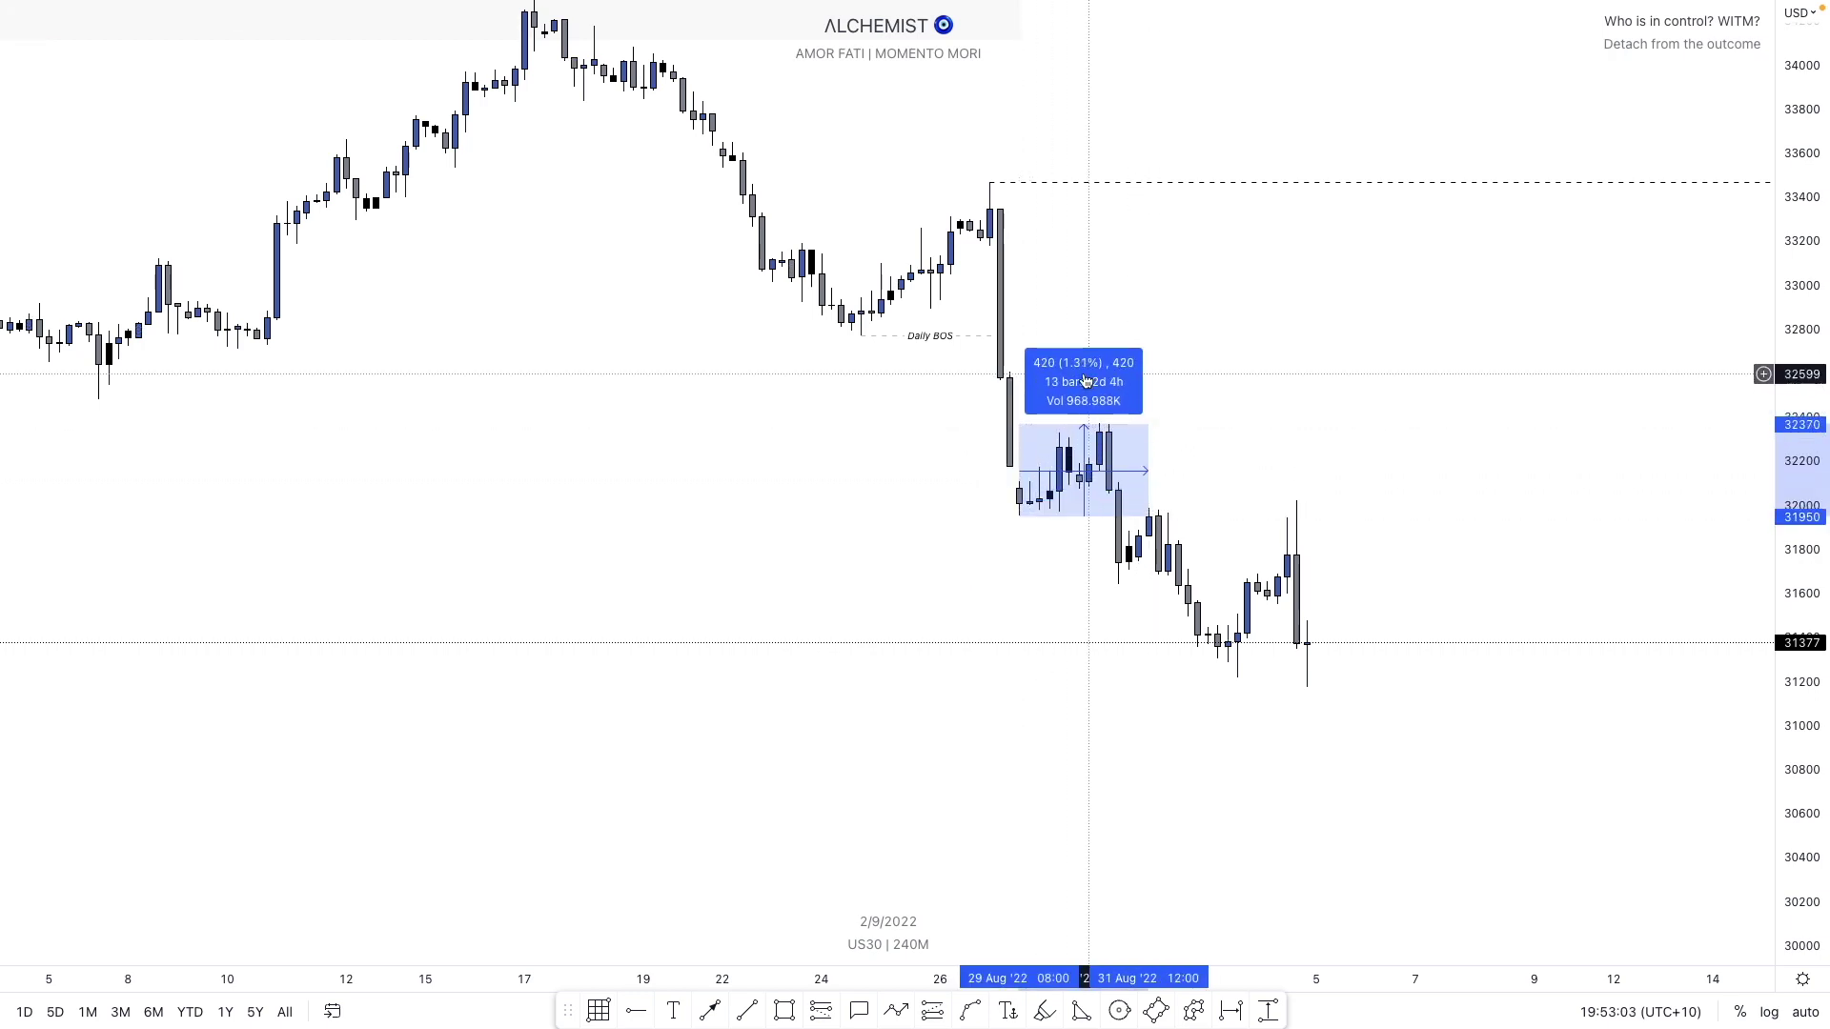
left_click(1148, 503)
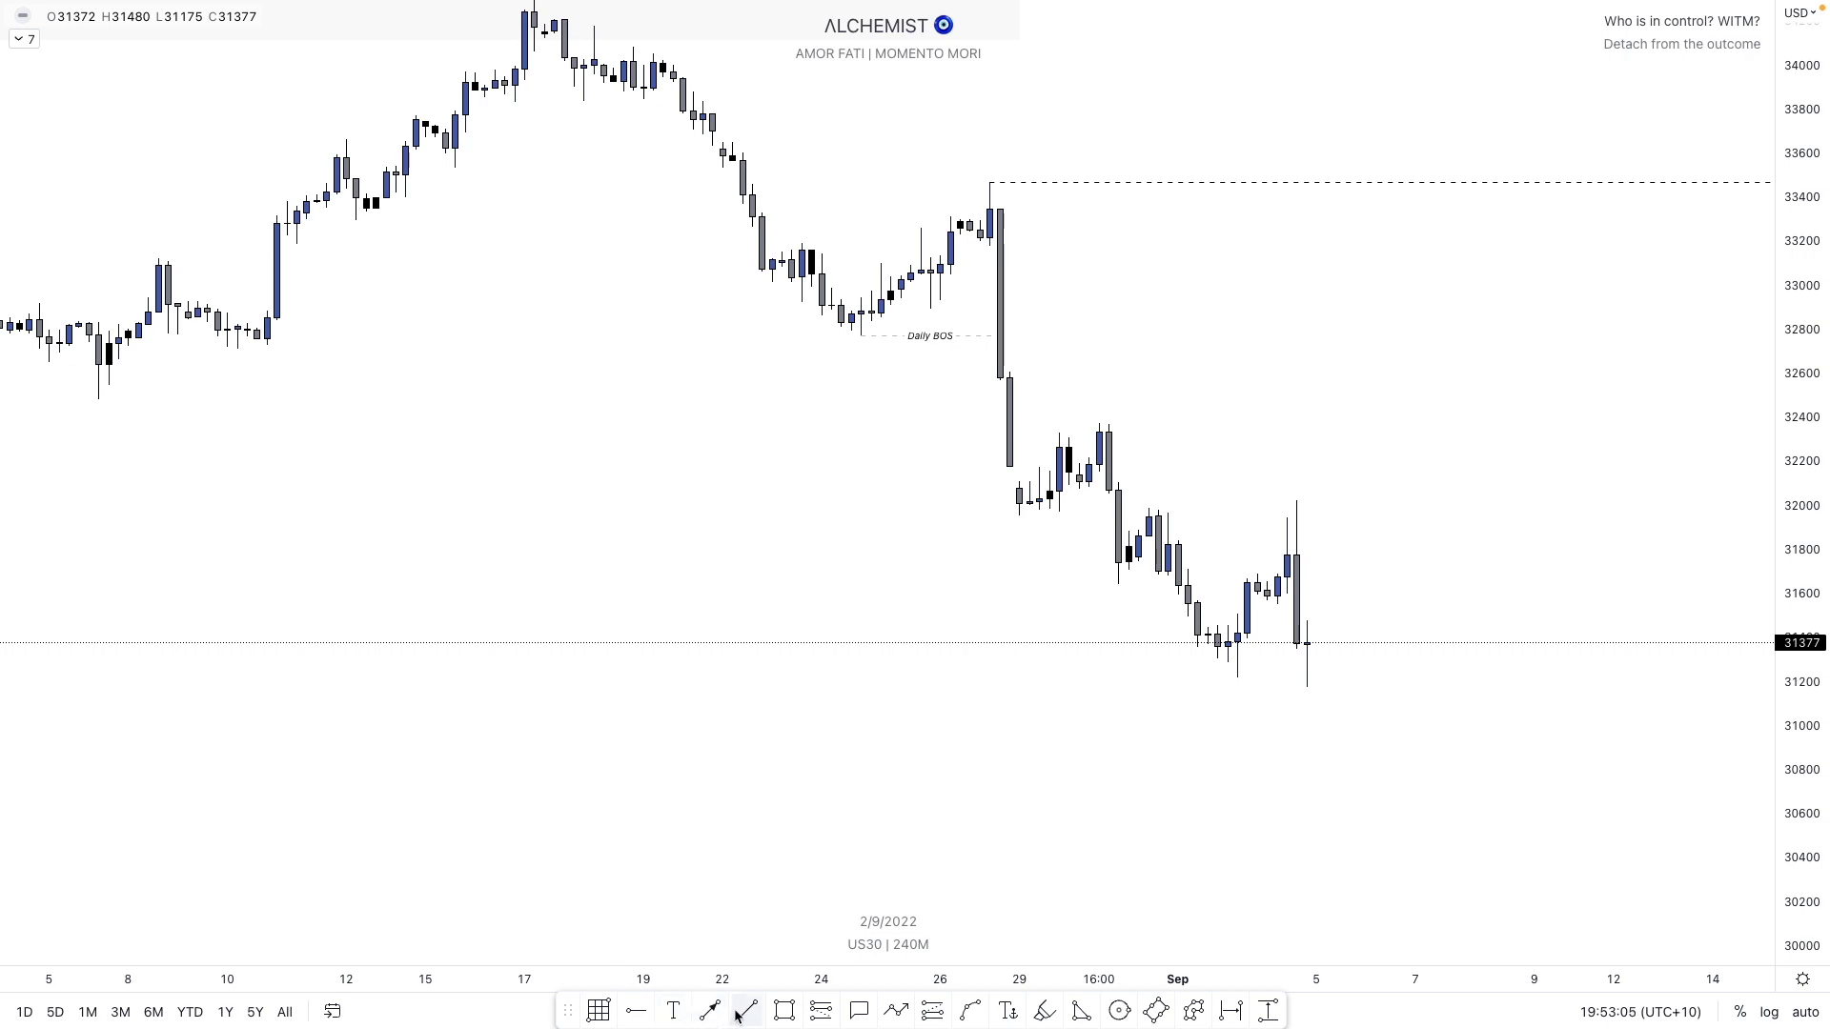
- Draw a horizontal trend line at 31956 from 29 Aug '22 08:00 to 31 Aug '22 00:00 and apply the 4H BOS template
right_click(1119, 520)
mouse_move(1230, 595)
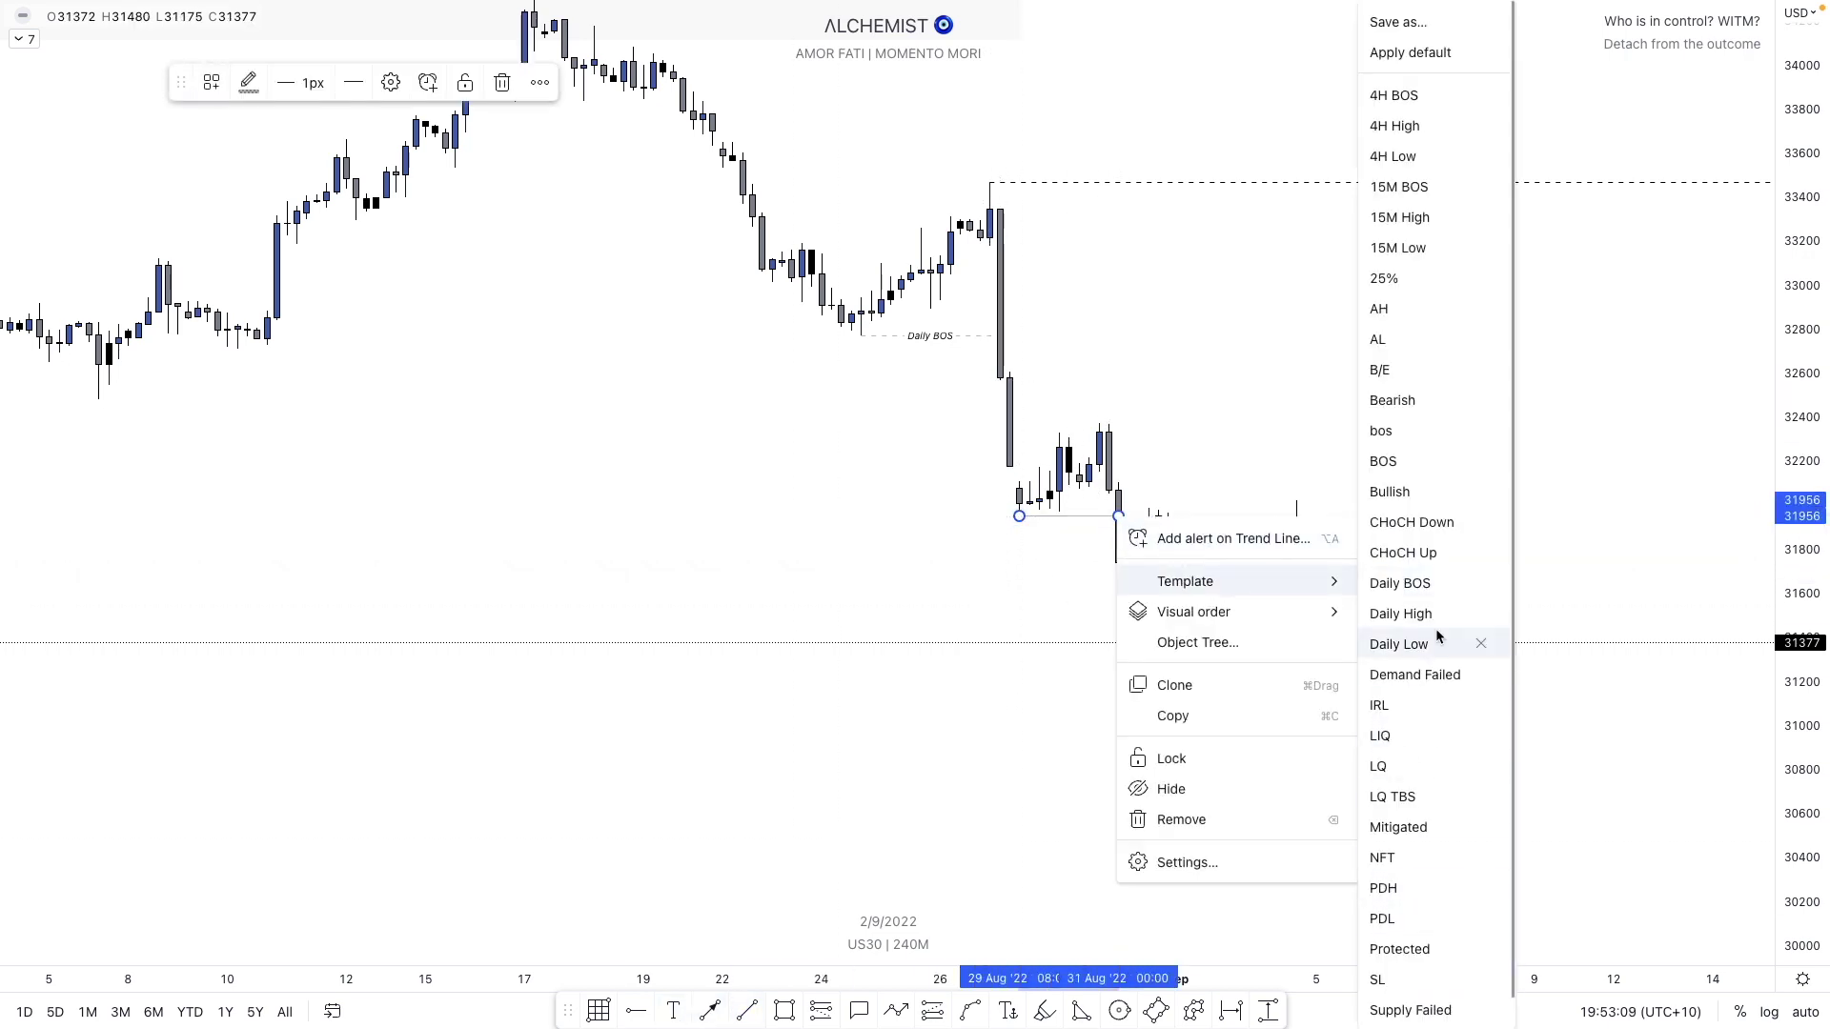
left_click(1394, 95)
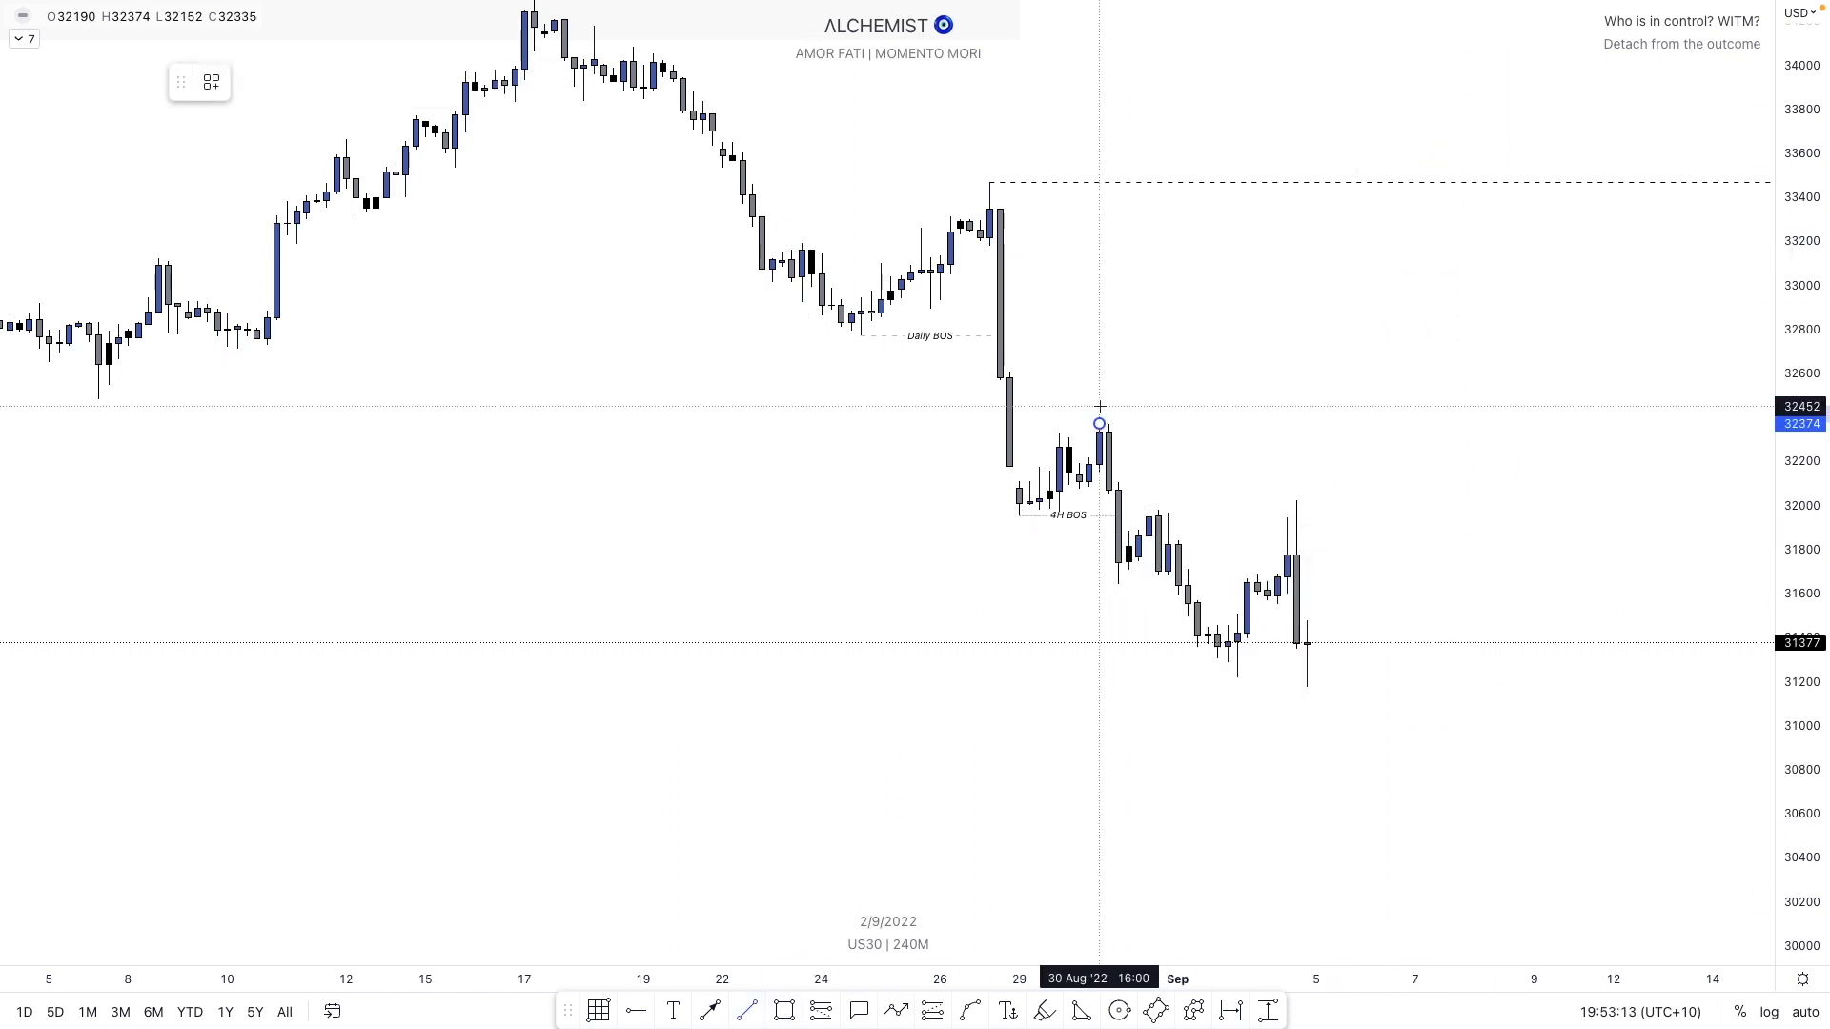
- Draw a horizontal trend line from the 30 Aug '22 16:00 high at 32374 to about 9 Sep '22 and apply the 4H High template
left_click_drag(1100, 407, 1566, 421)
right_click(1566, 421)
mouse_move(1634, 491)
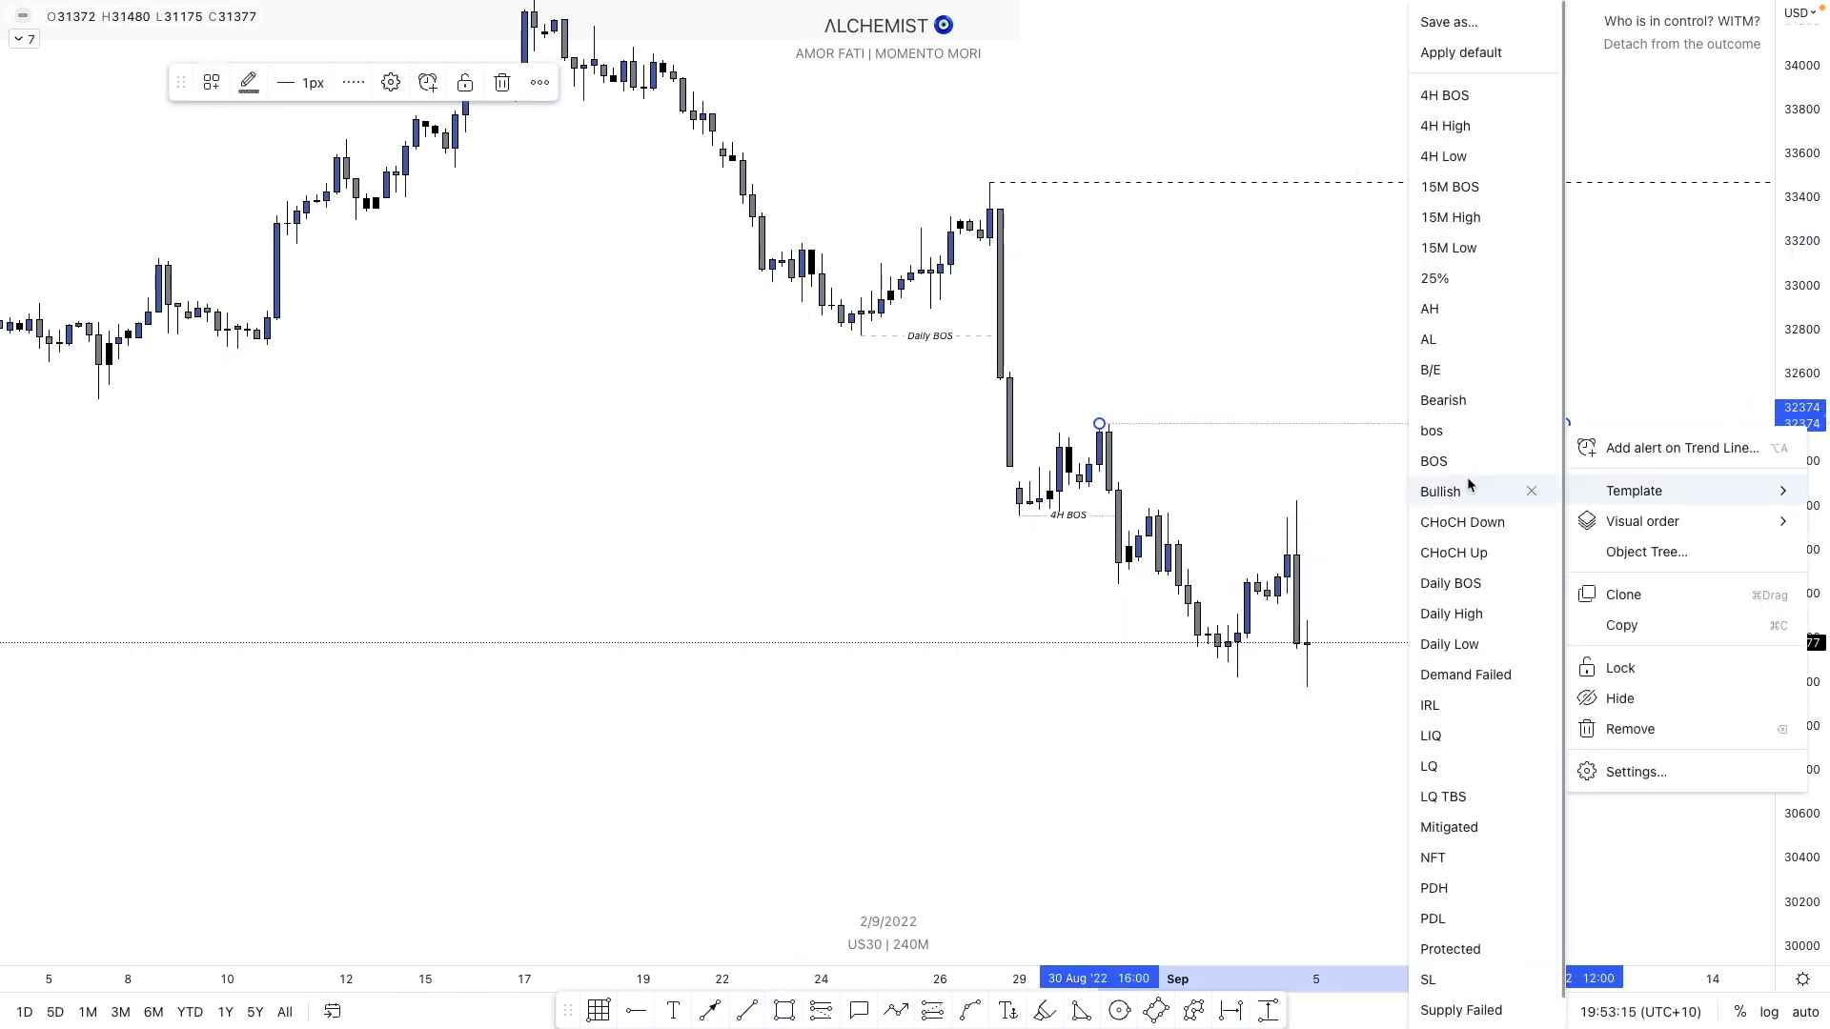
left_click(1485, 139)
- Draw a horizontal trend line from the 2 Sep '22 00:00 low at 31217 to 8 Sep '22 12:00
left_click(747, 1011)
left_click(1237, 678)
left_click(1505, 678)
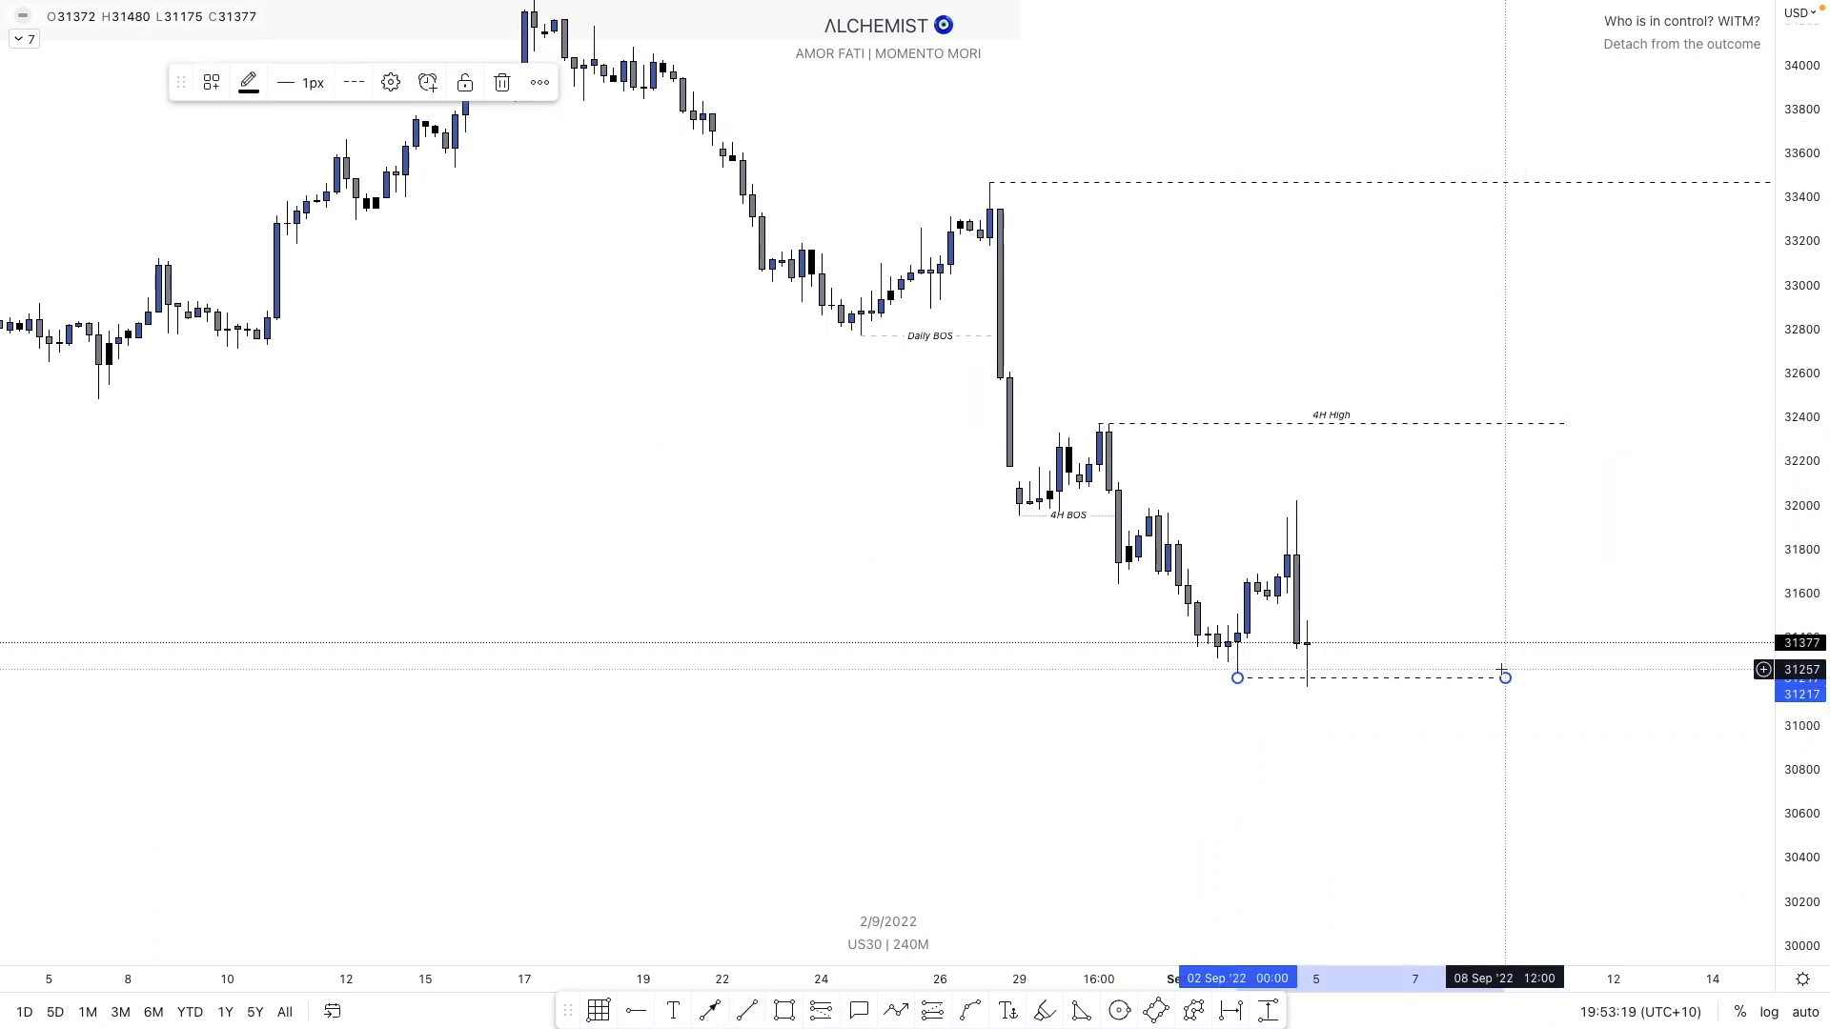
- Try the 4H BOS and 4H High templates on the trend line at 31217
right_click(1503, 673)
mouse_move(1581, 738)
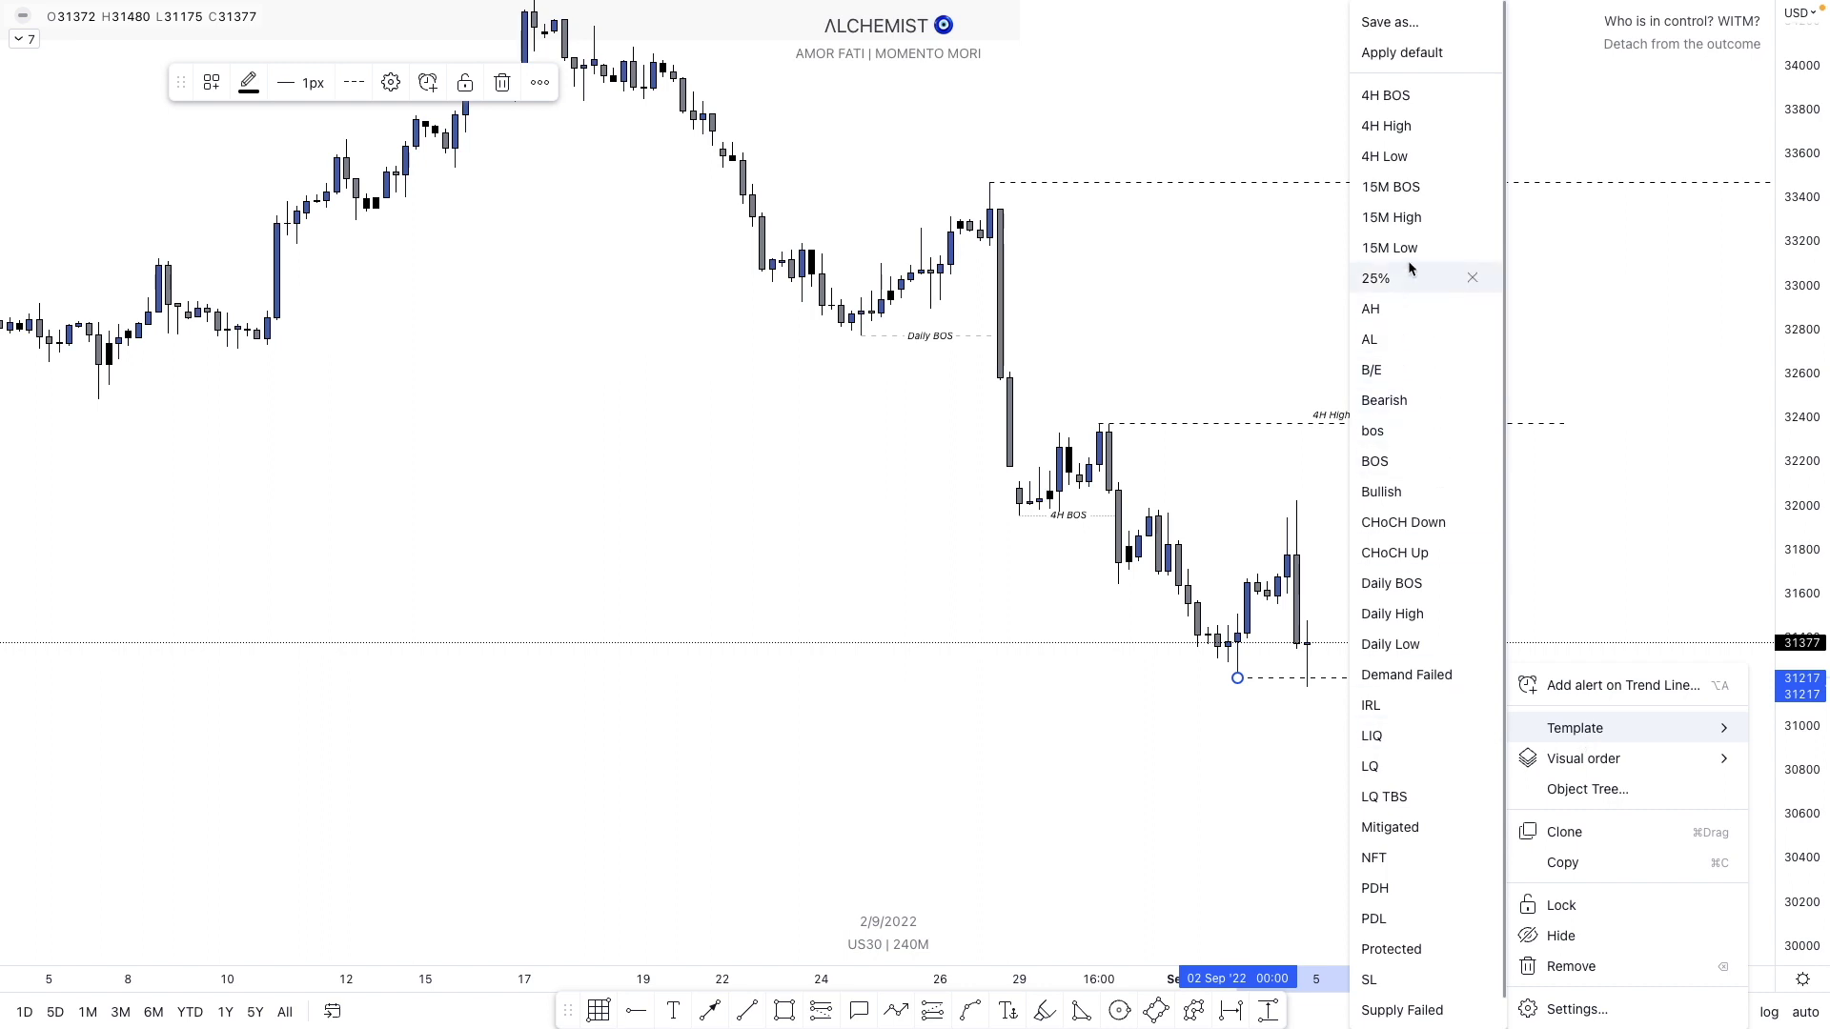
left_click(1425, 102)
left_click(1507, 615)
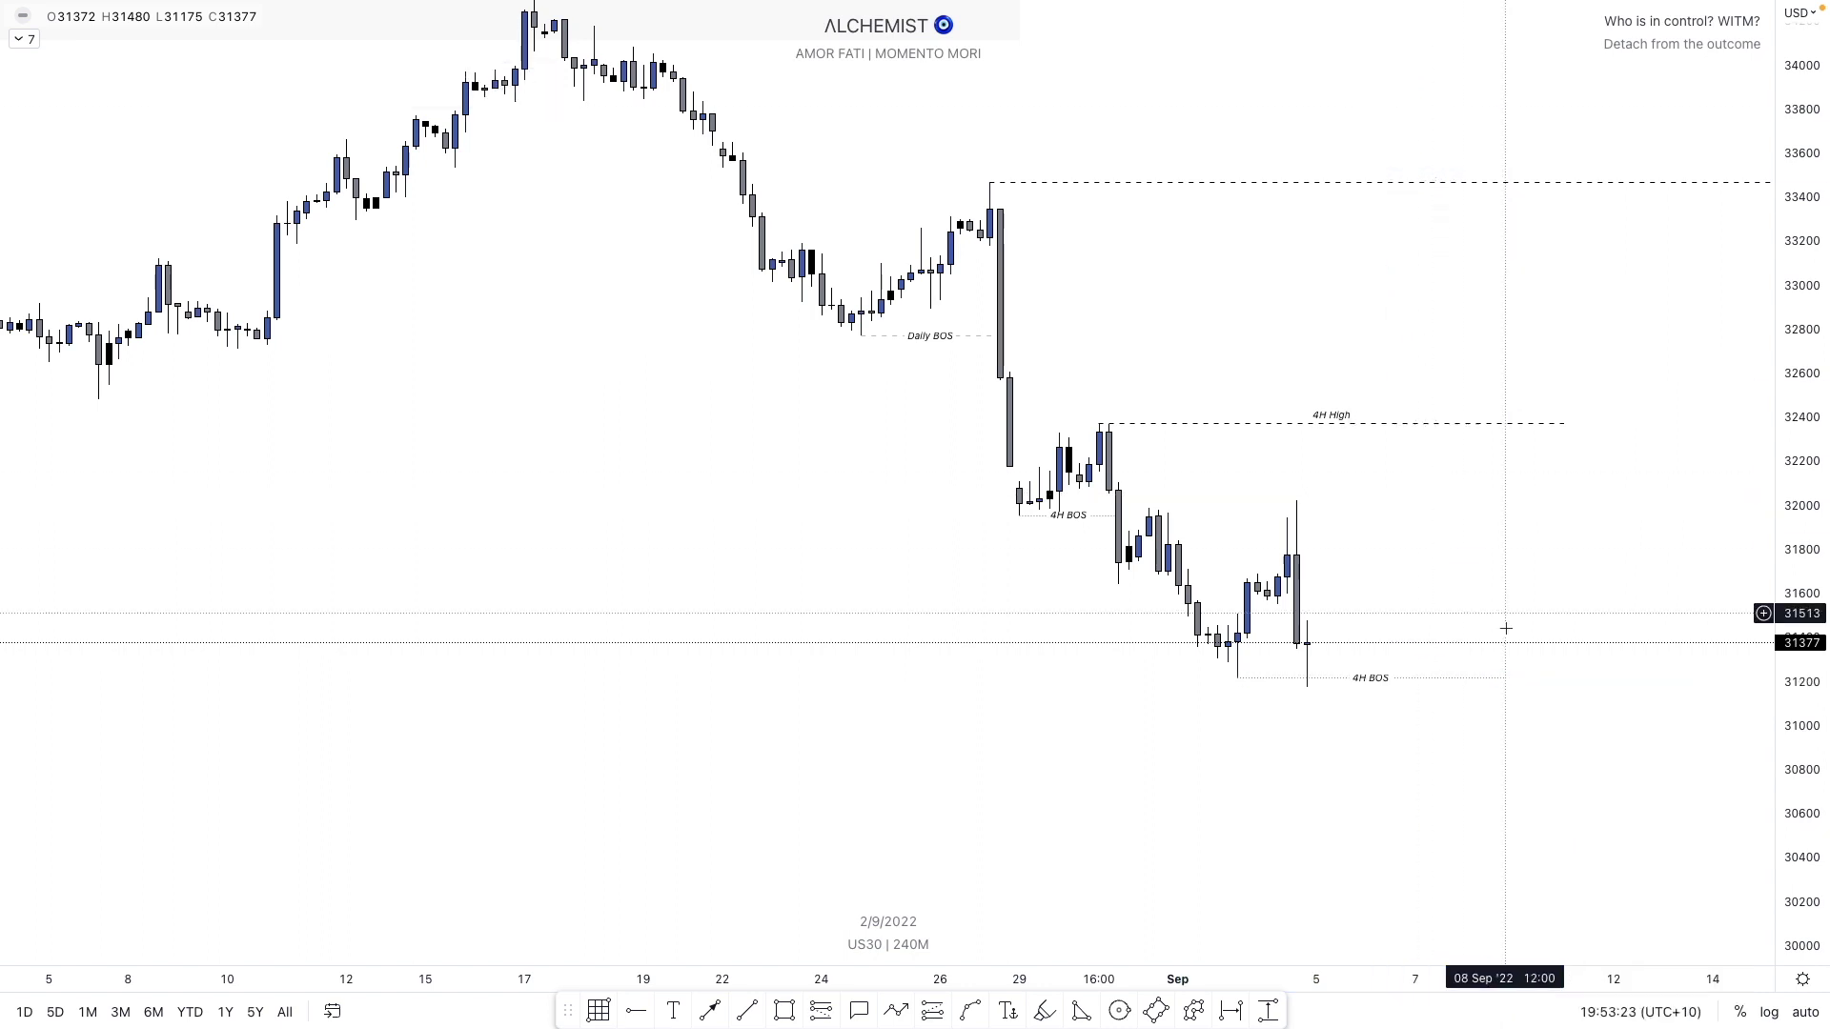
right_click(1473, 683)
left_click(1413, 614)
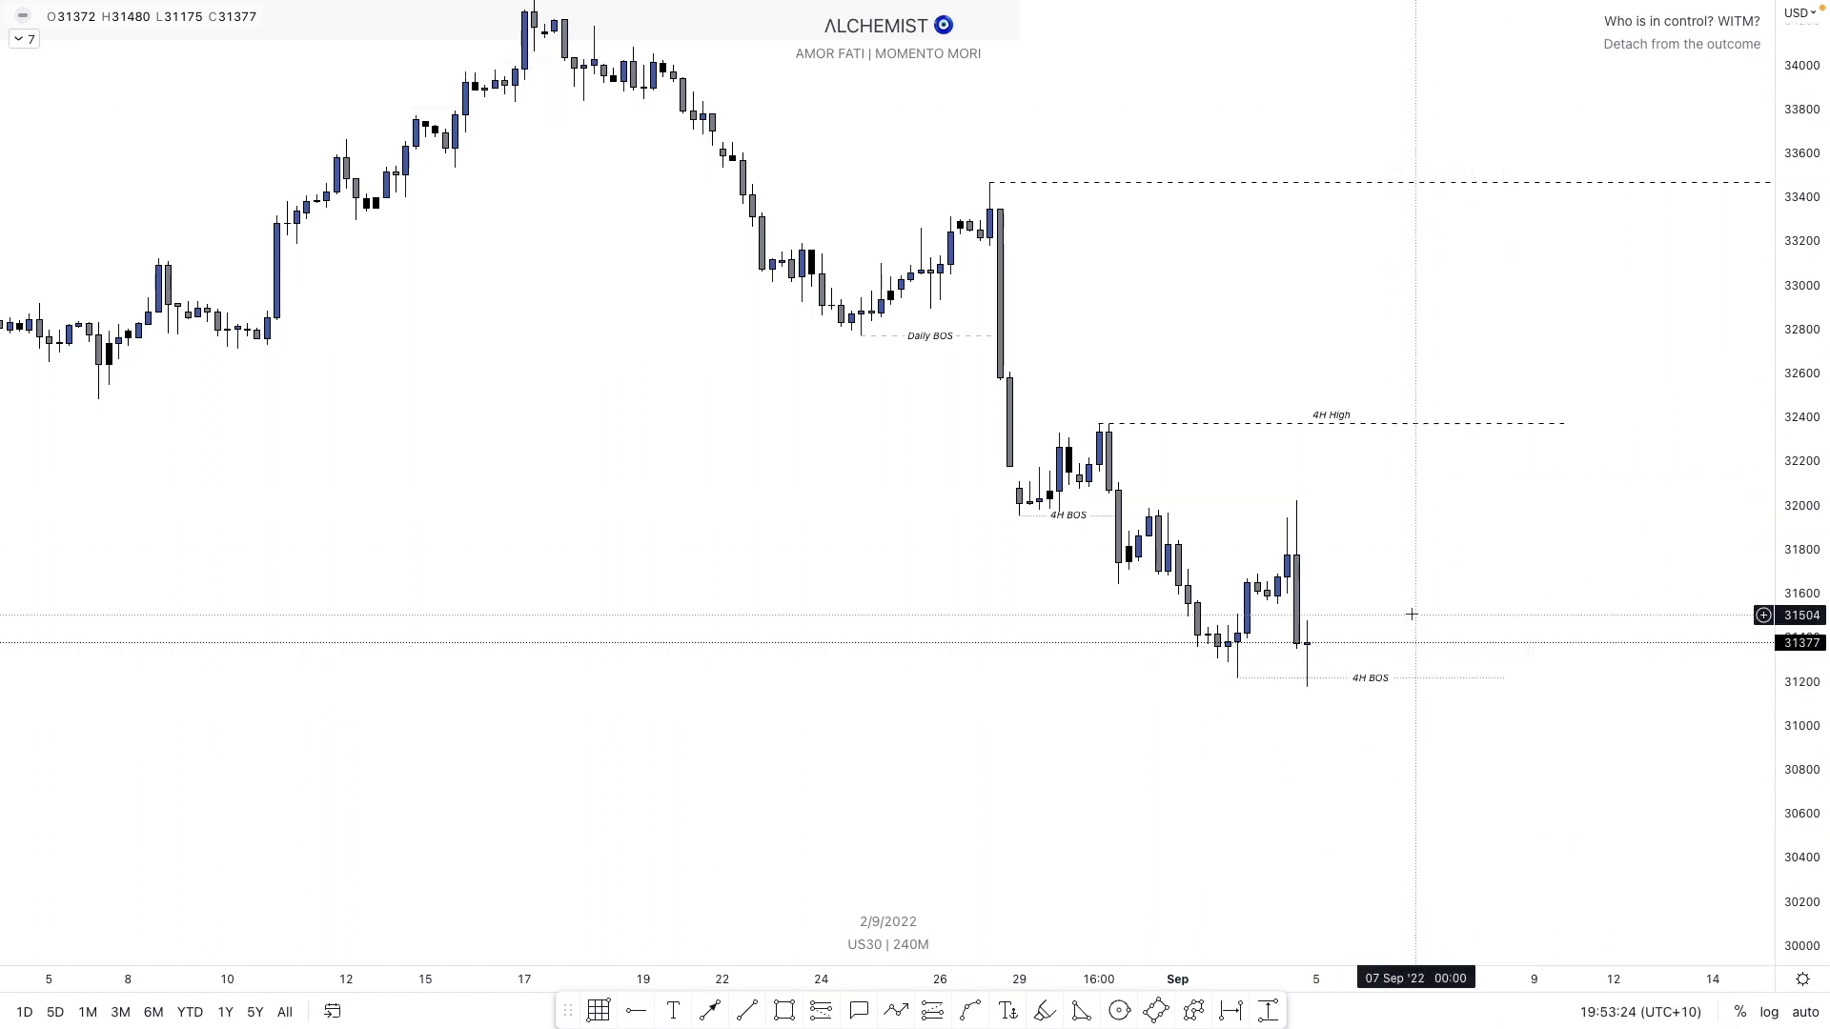
right_click(1434, 680)
mouse_move(1484, 726)
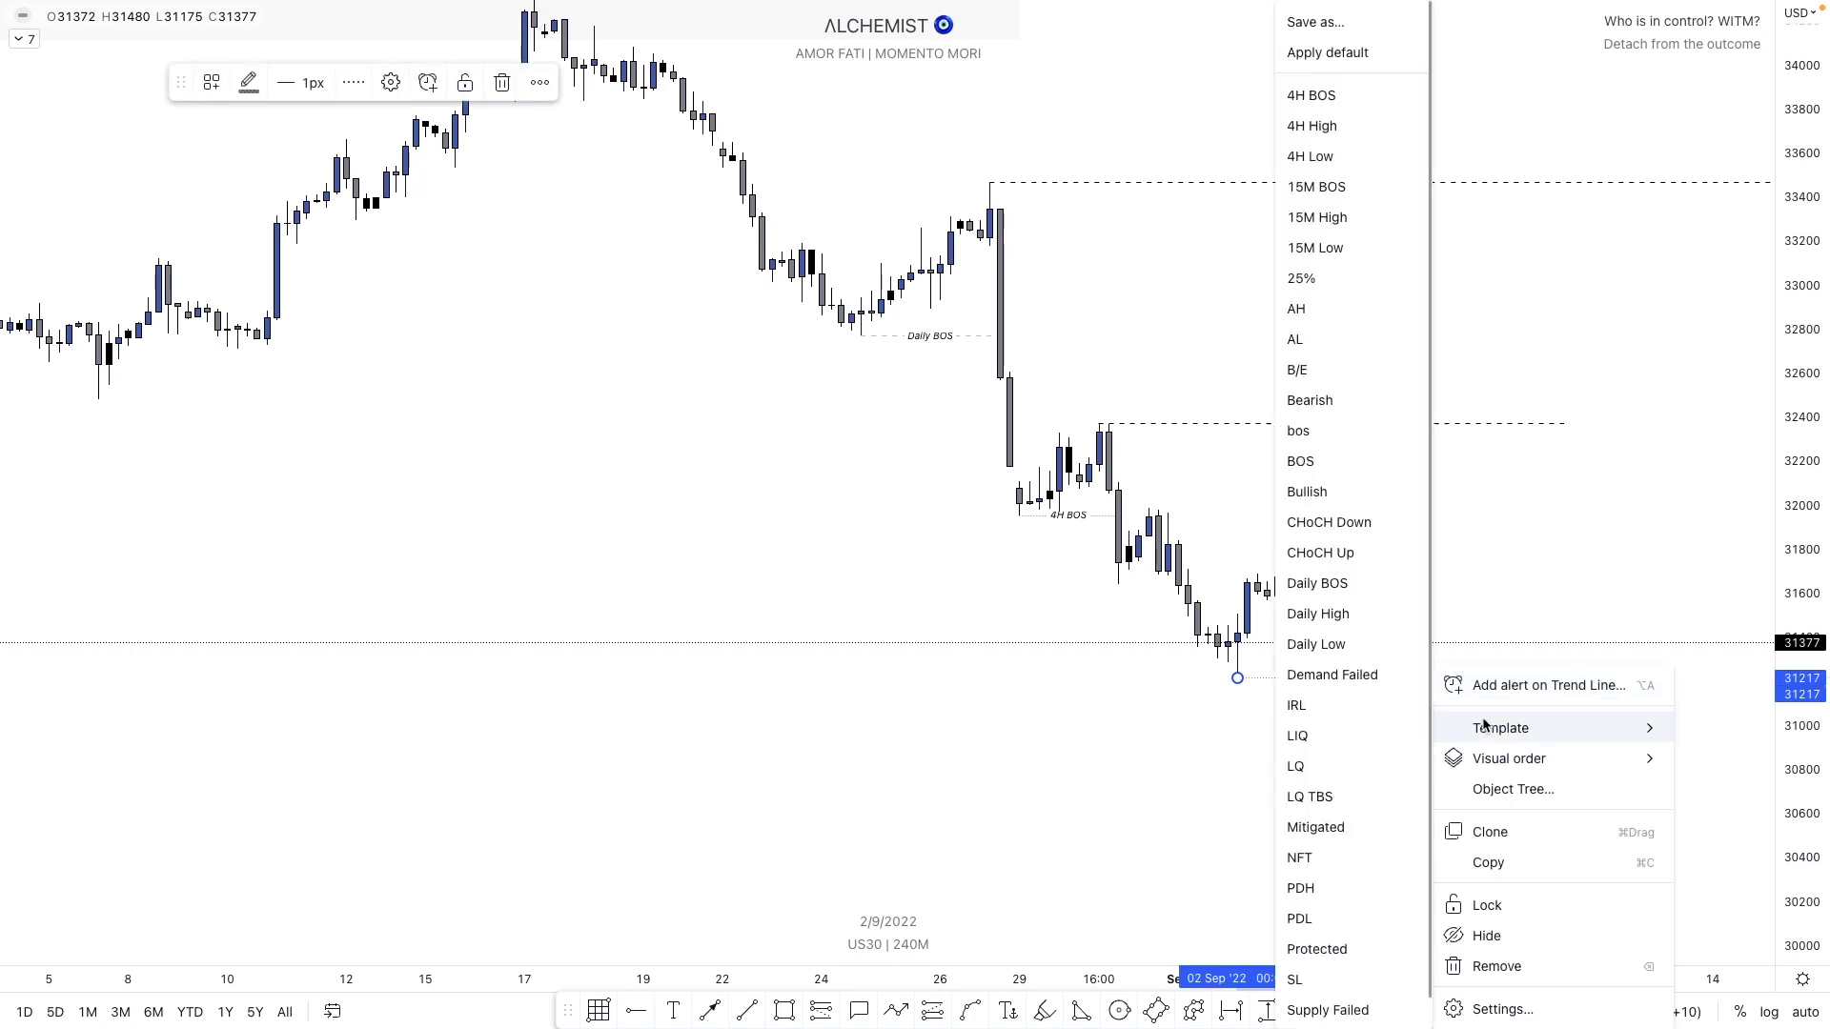
left_click(1330, 140)
- Apply the 4H Low template to the trend line at 31217 and extend it to about 9 Sep '22
right_click(1394, 678)
mouse_move(1419, 724)
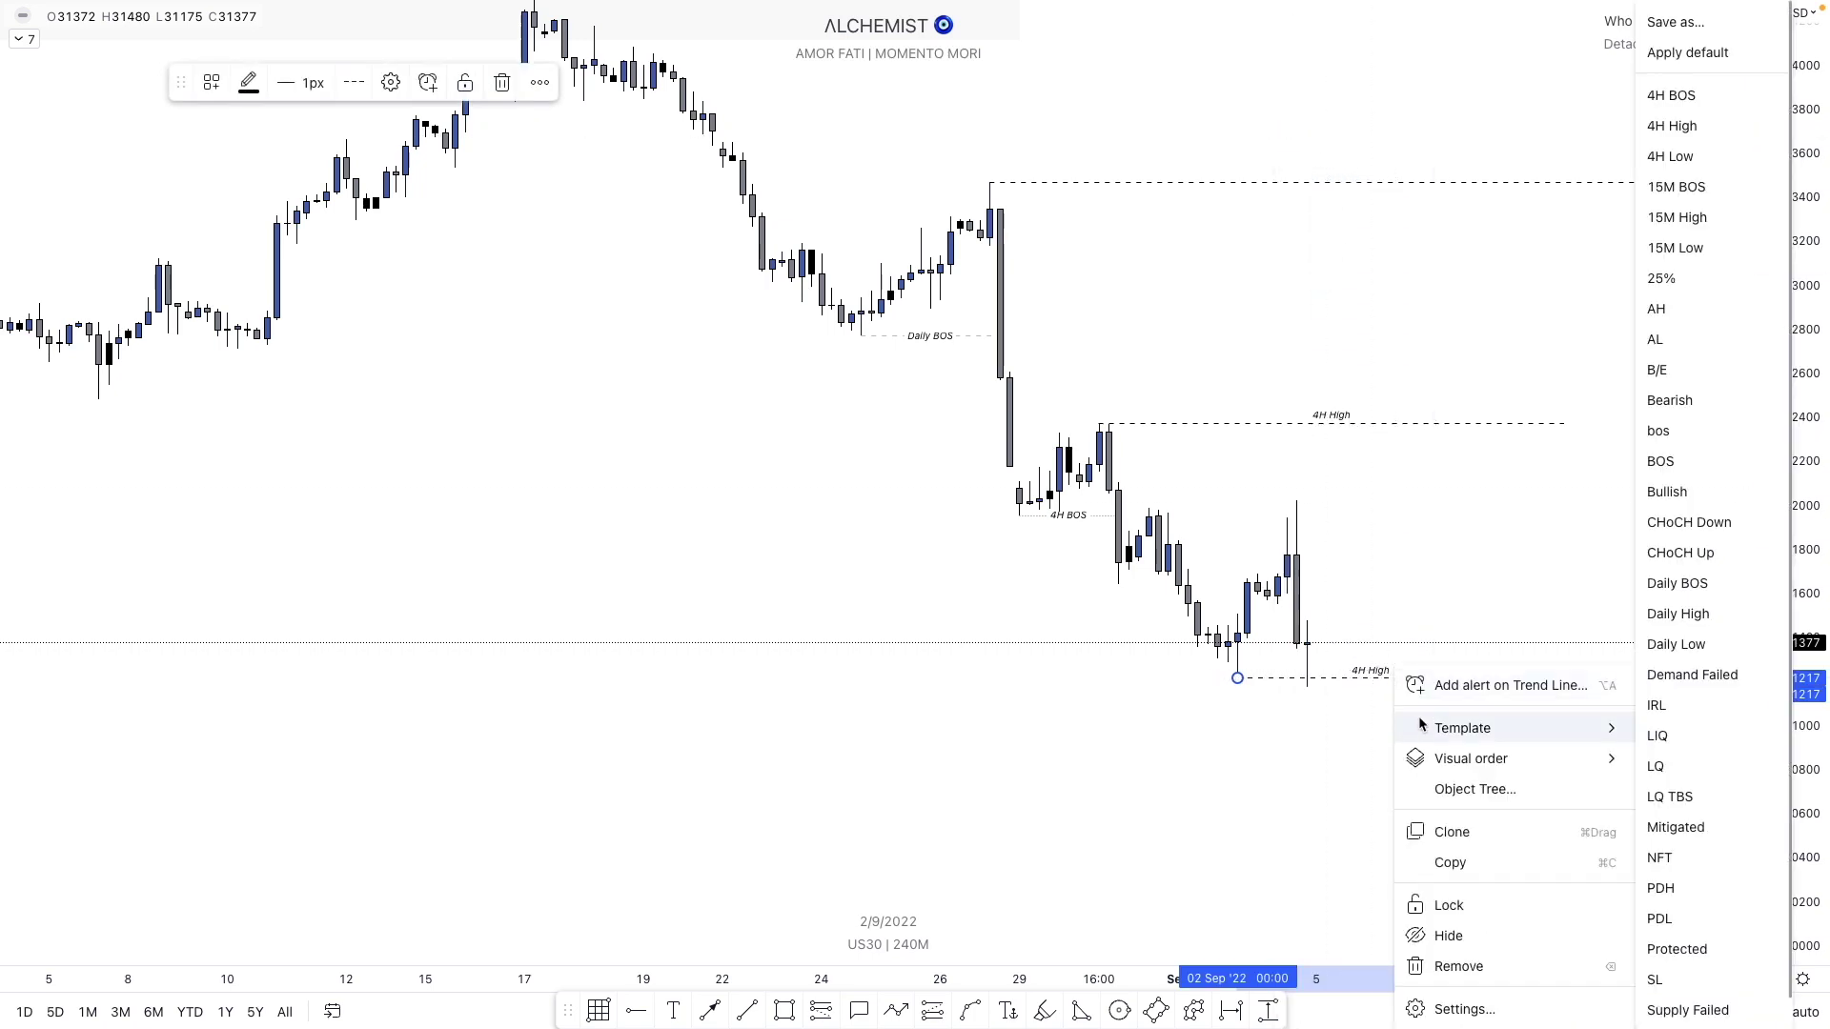
left_click(1734, 159)
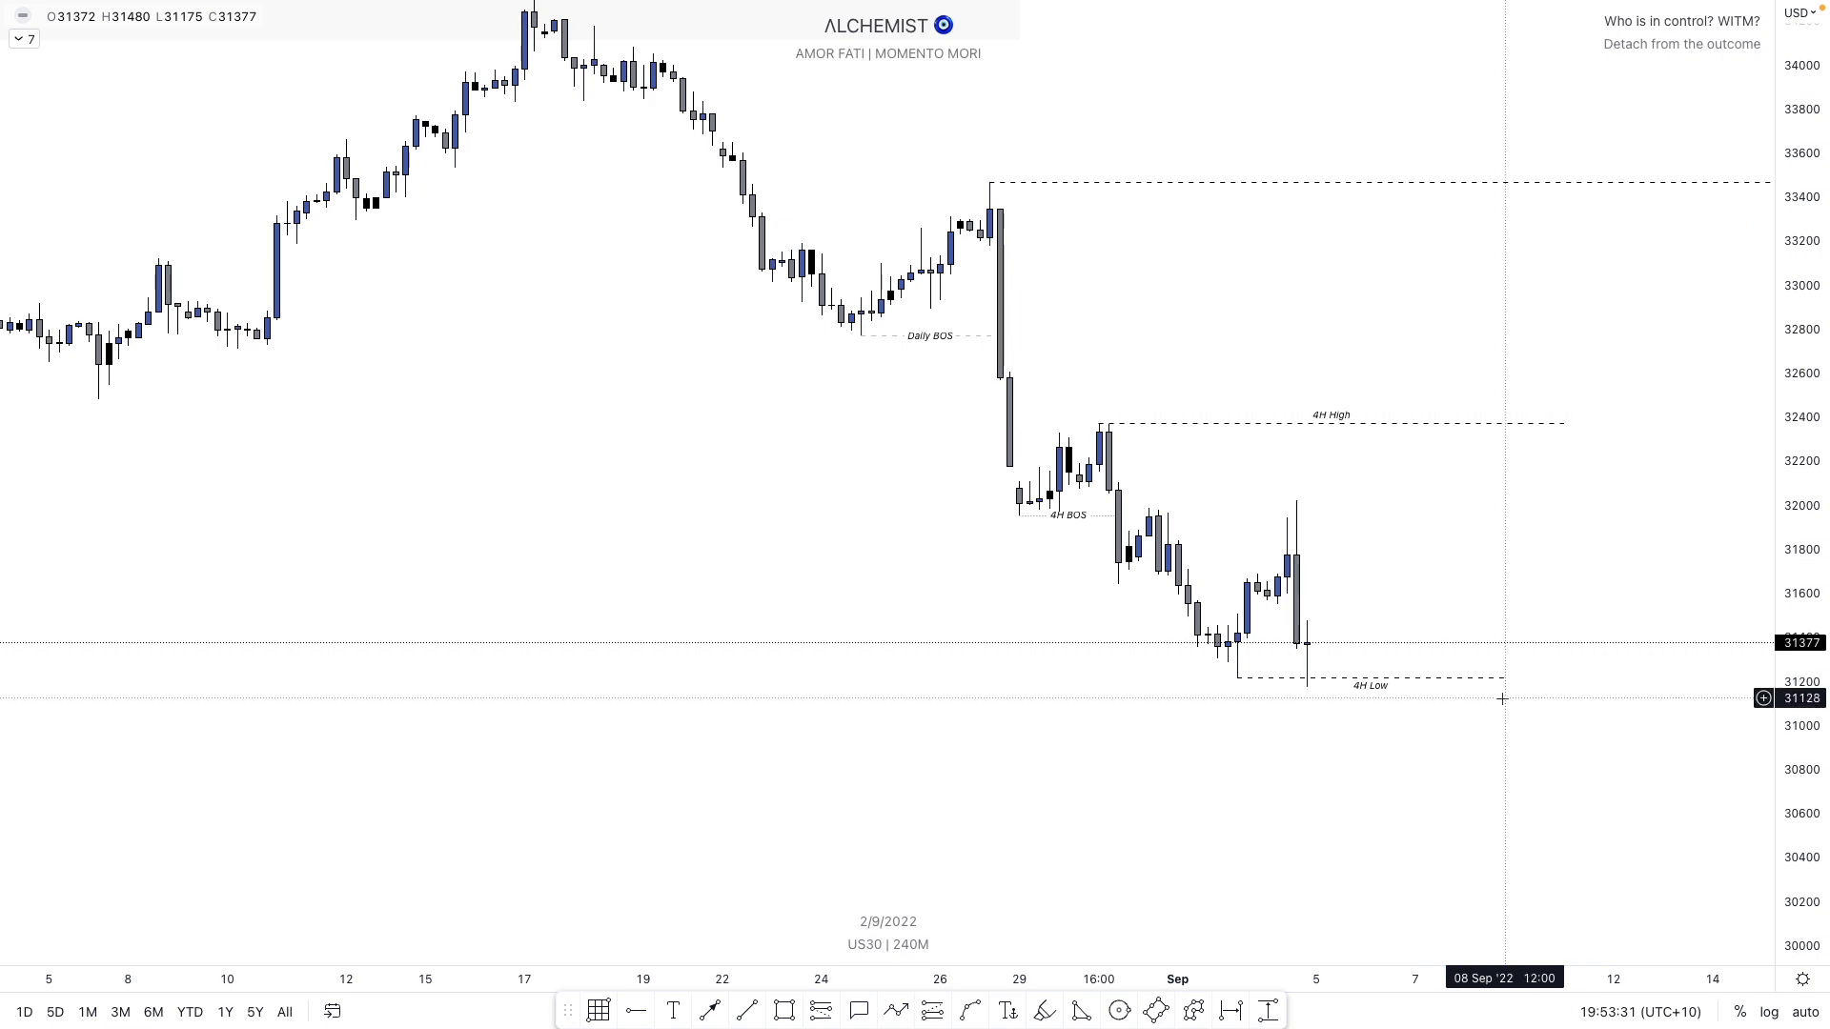
left_click_drag(1505, 677, 1573, 682)
- Draw a Gann box from the 30 Aug '22 16:00 high at the 4H High line to the 2 Sep '22 00:00 low at the 4H Low line
left_click(805, 870)
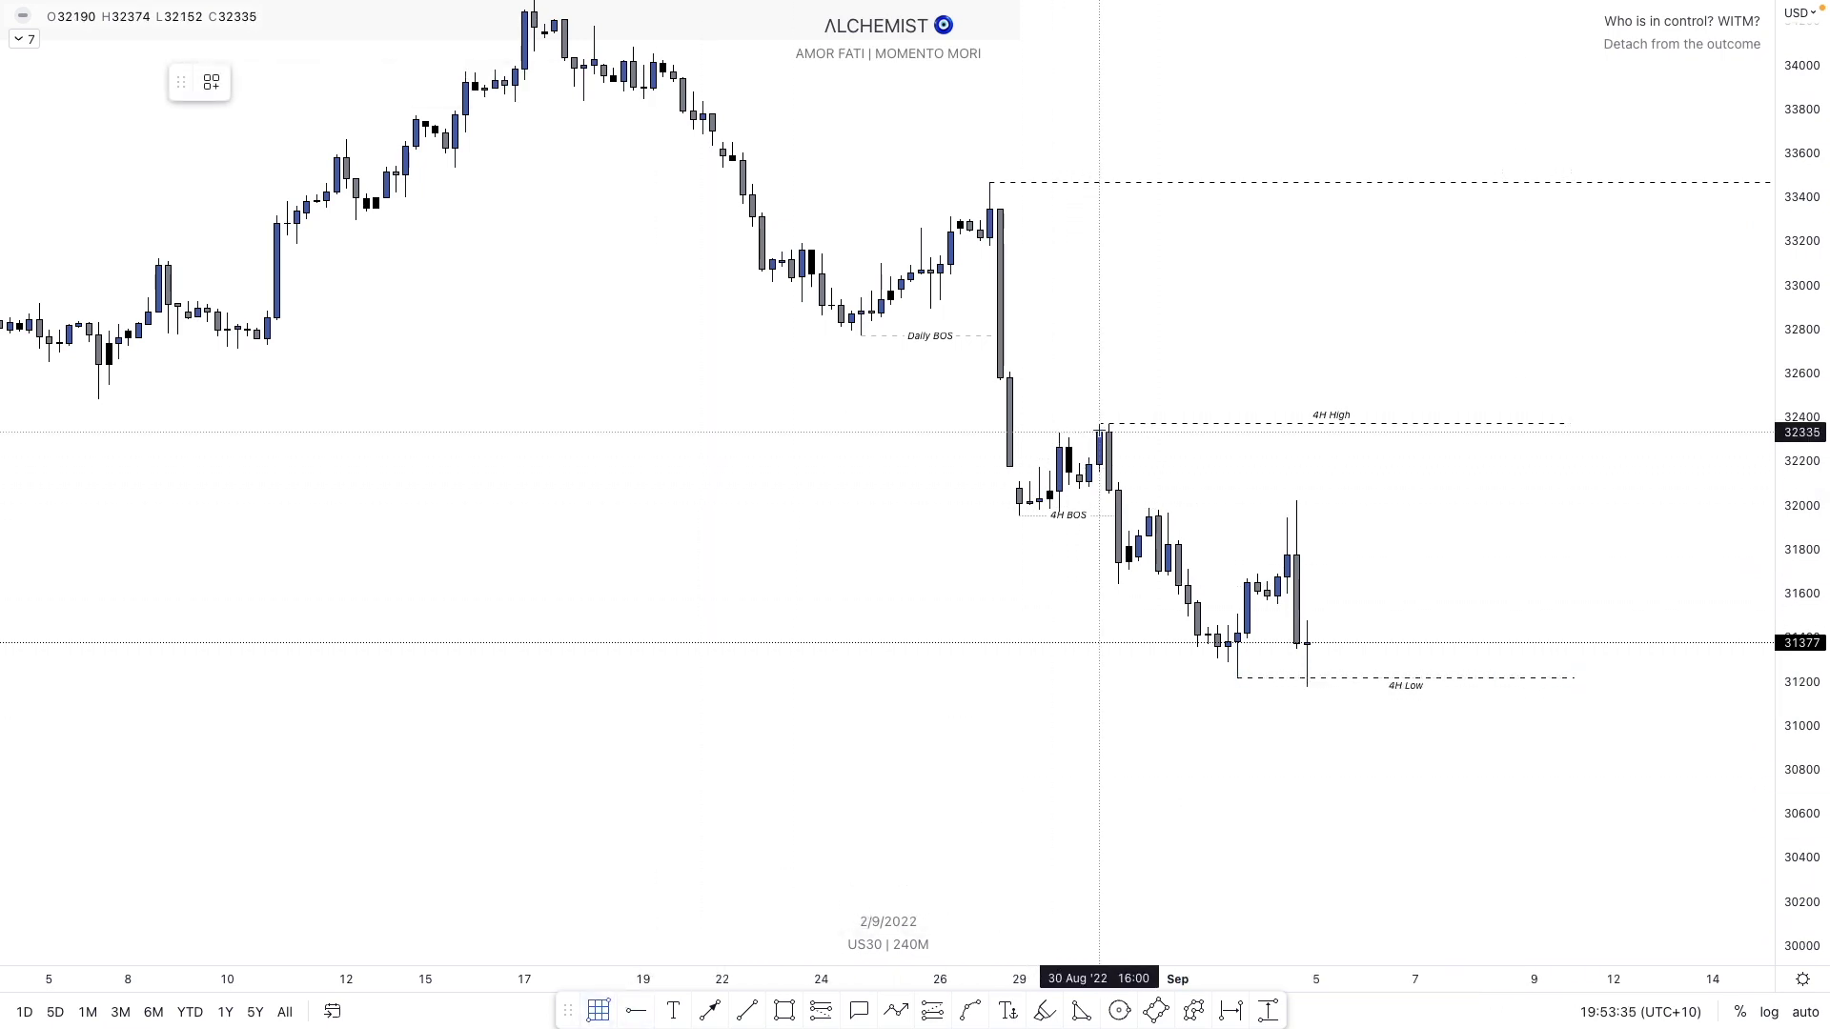
left_click(1238, 678)
left_click(1245, 748)
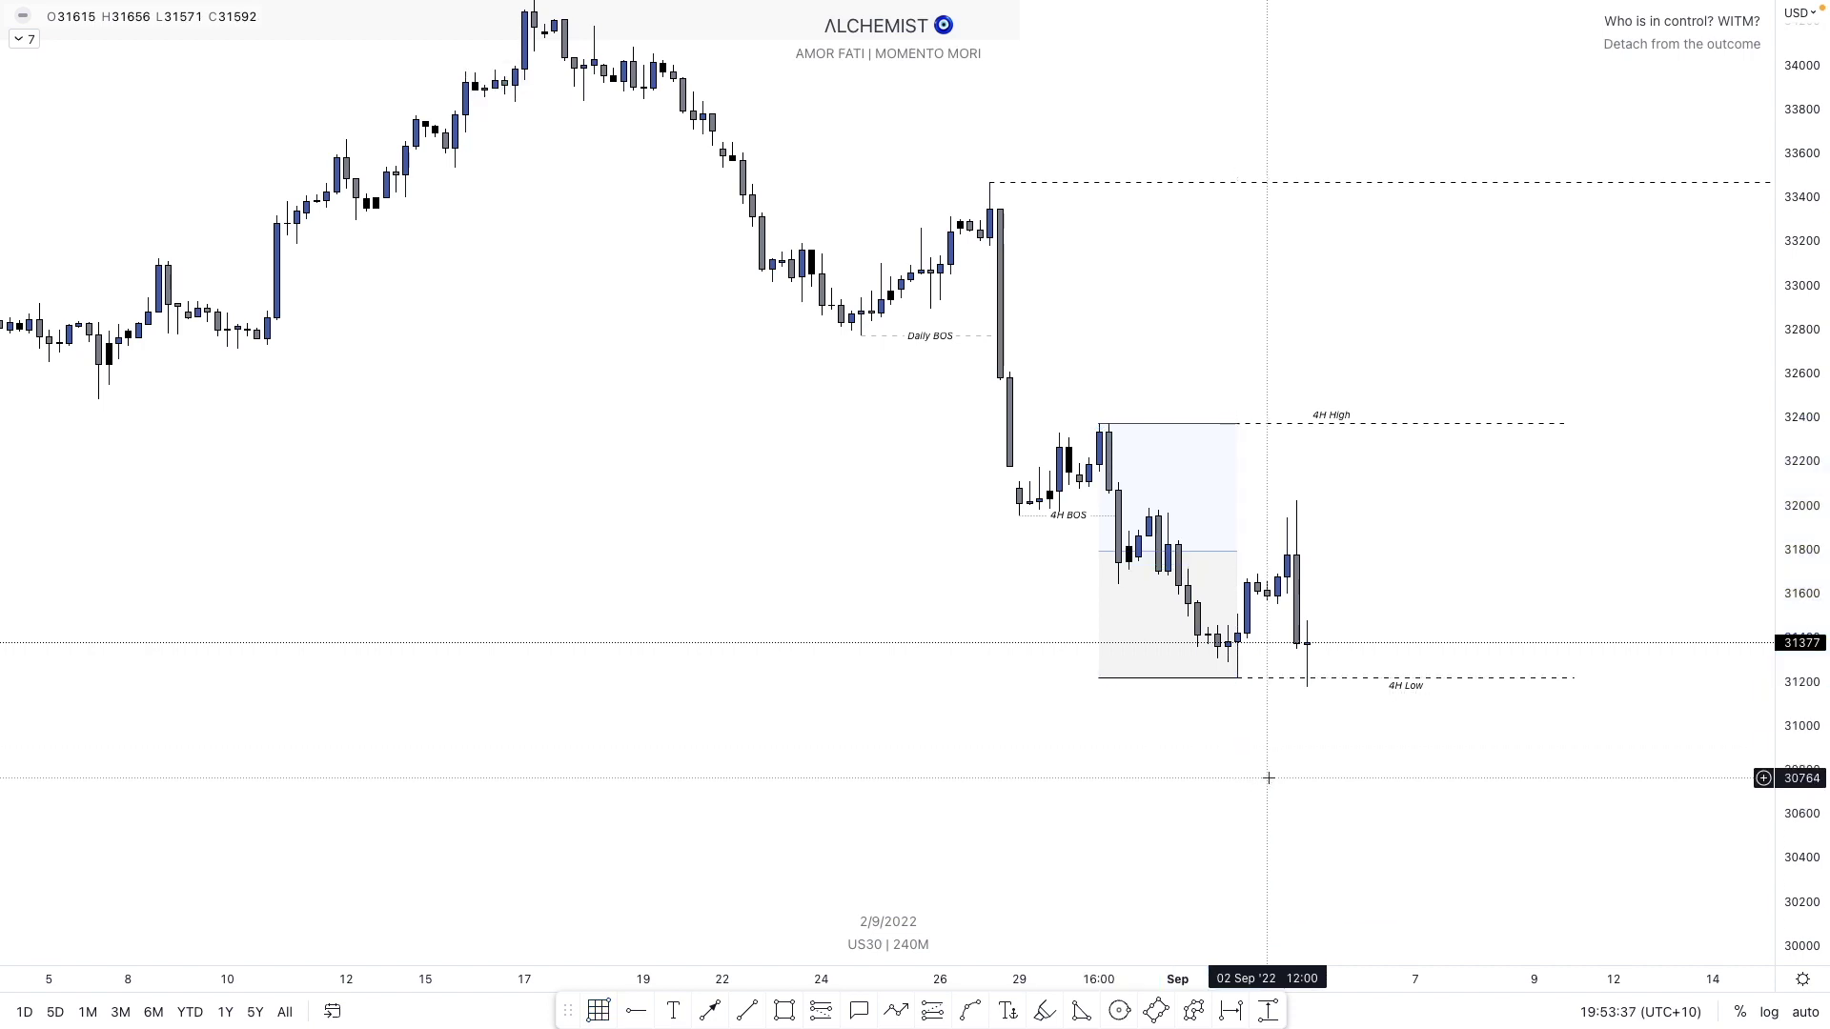
- Draw a rectangle between 31991 and 31863 starting at 31 Aug '22 12:00 and extend it to about 5 Sep '22
left_click(1147, 534)
left_click(1148, 507)
left_click_drag(1148, 520, 1315, 519)
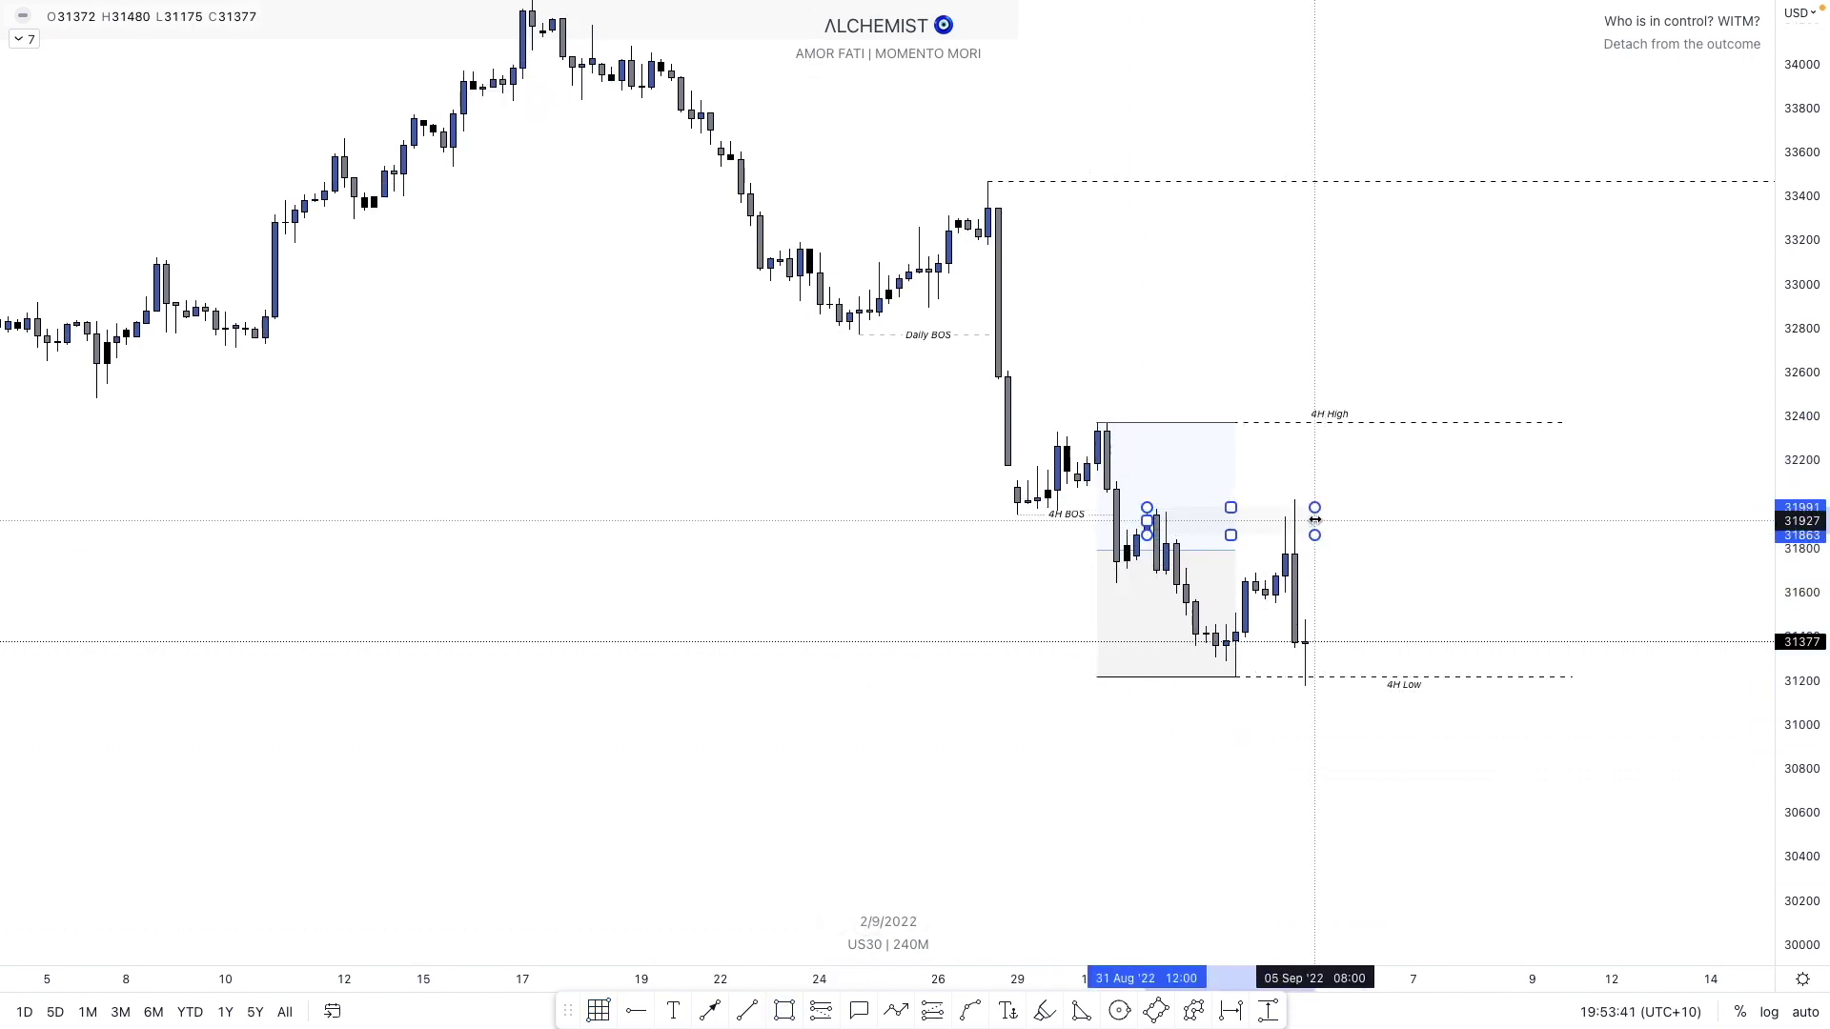
left_click(1427, 504)
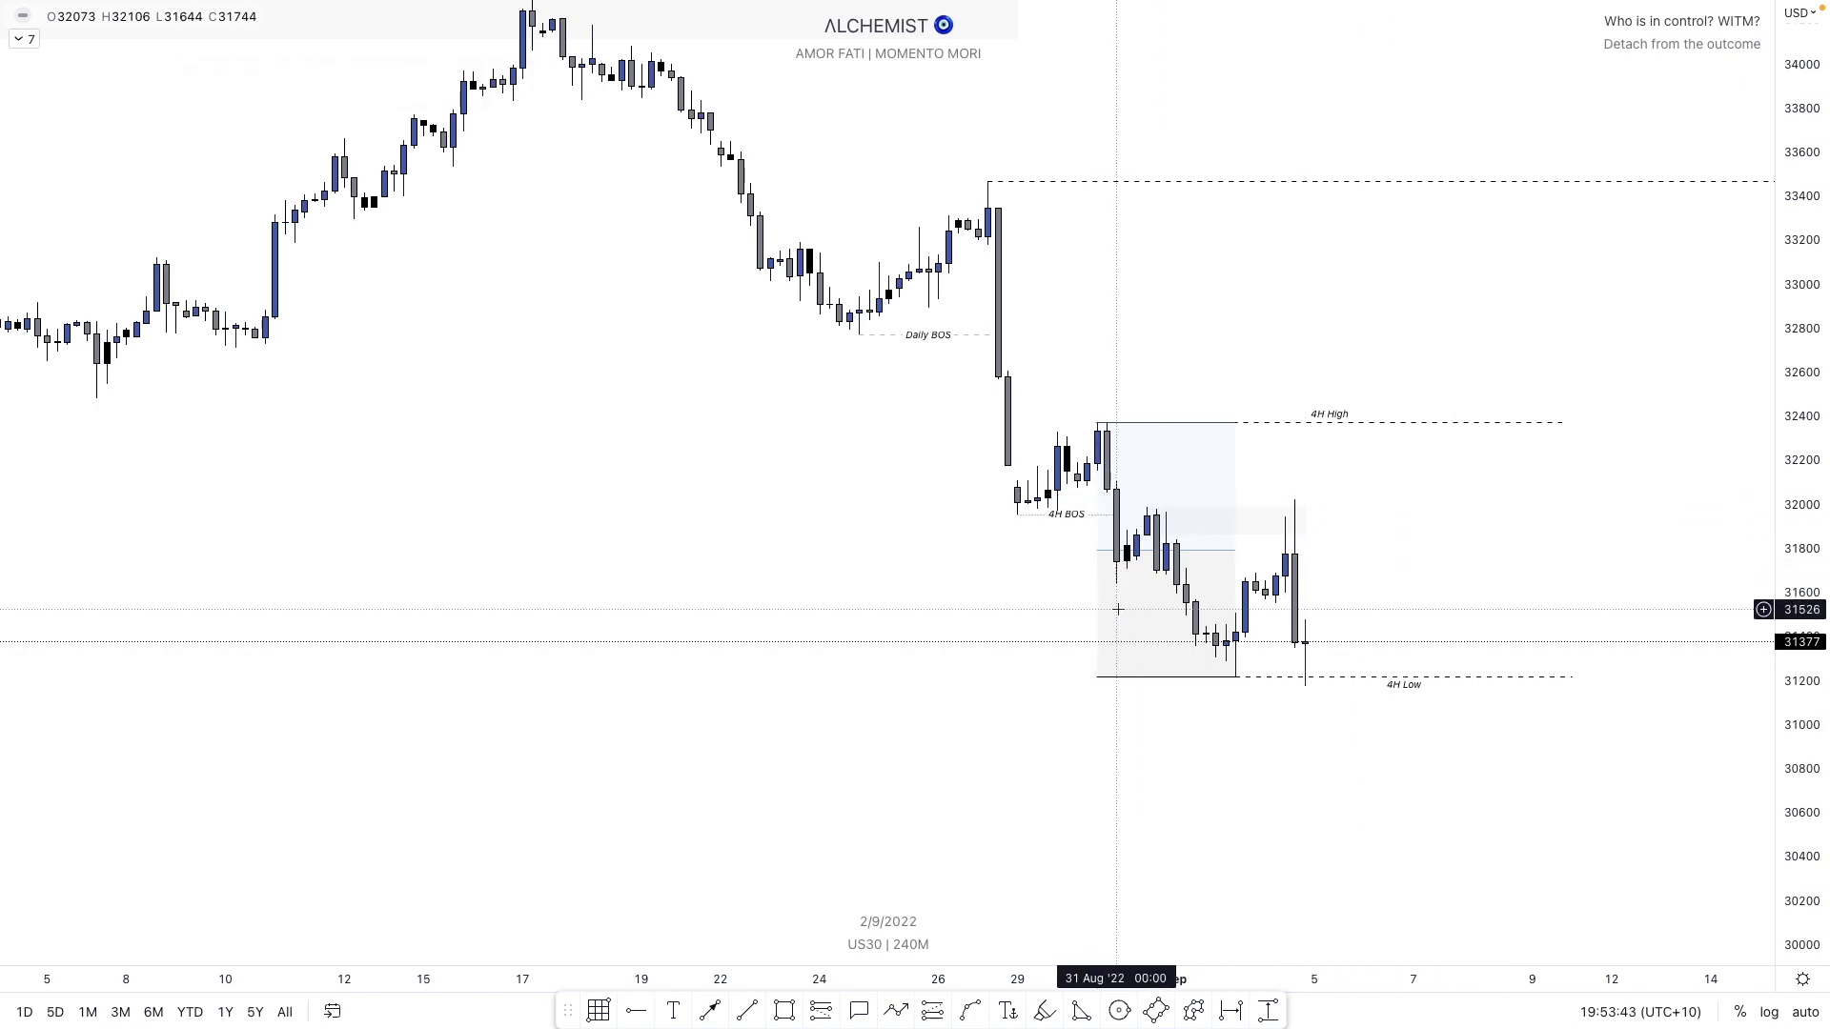
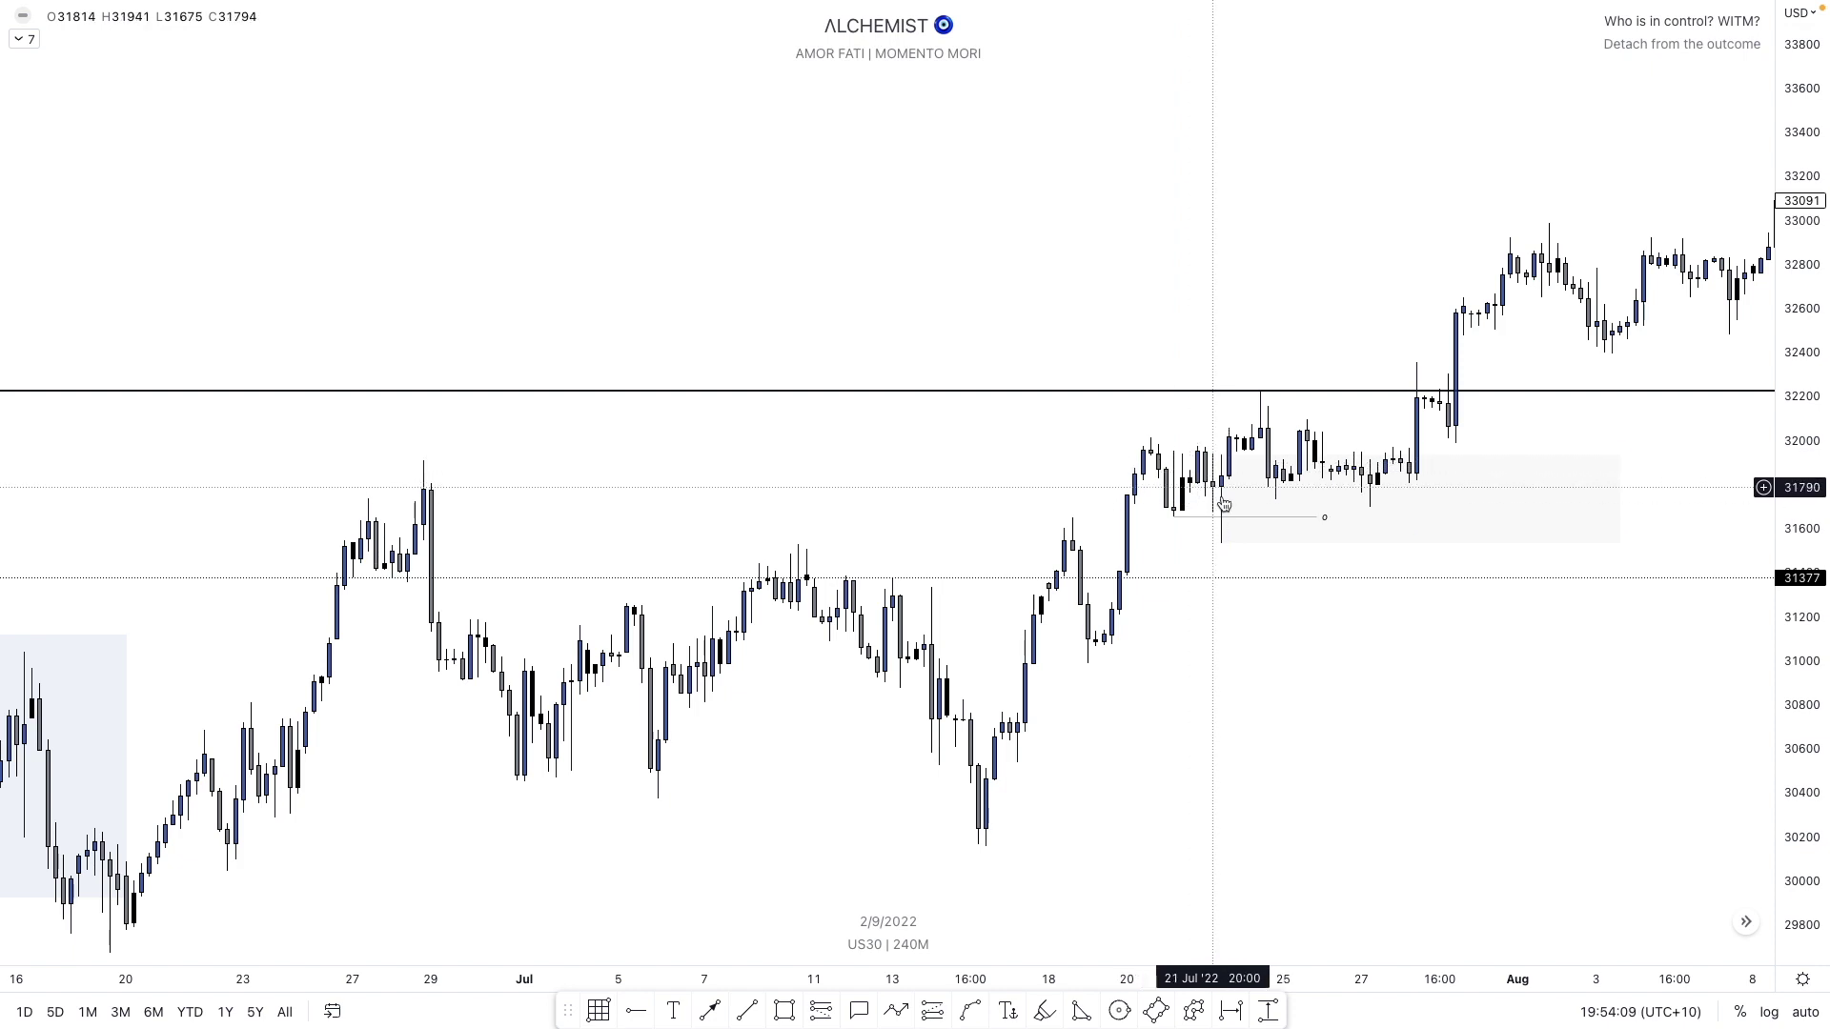
- Draw a small rectangle over the 10 Jun '22 candles with its top at about 32350
scroll(1248, 417, "down", 1)
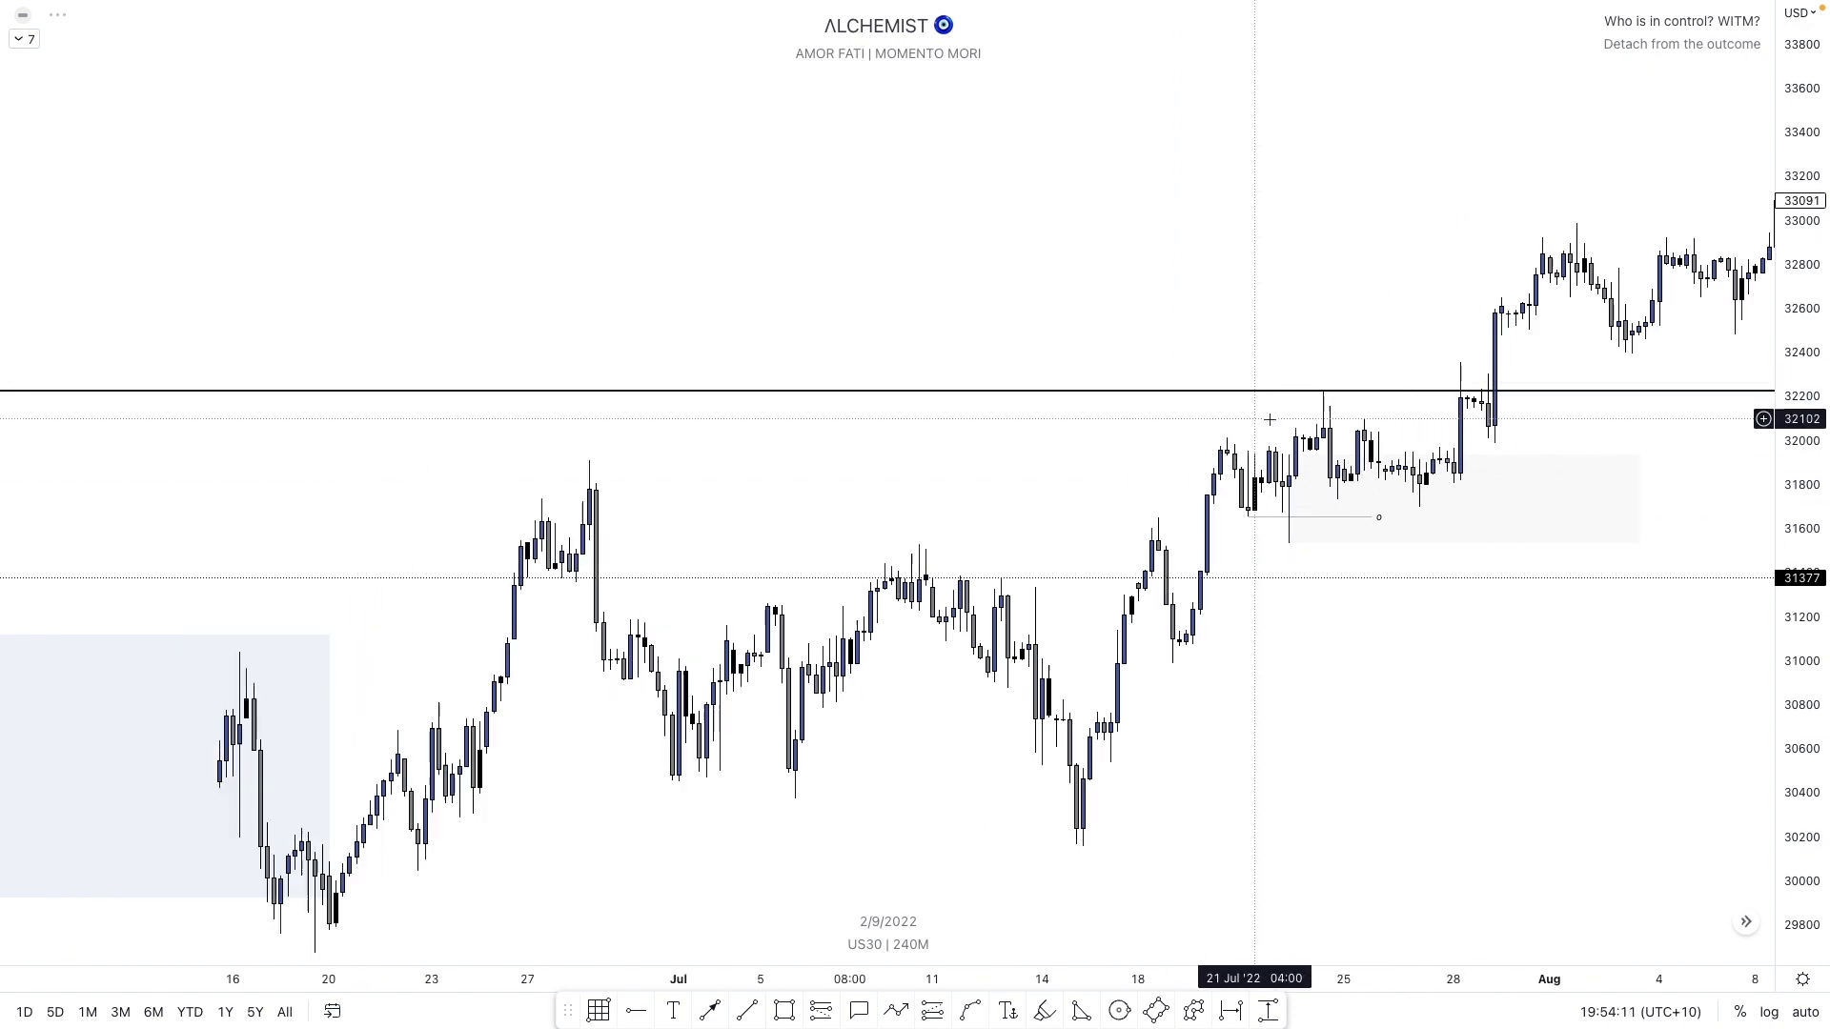
left_click_drag(597, 508, 764, 509)
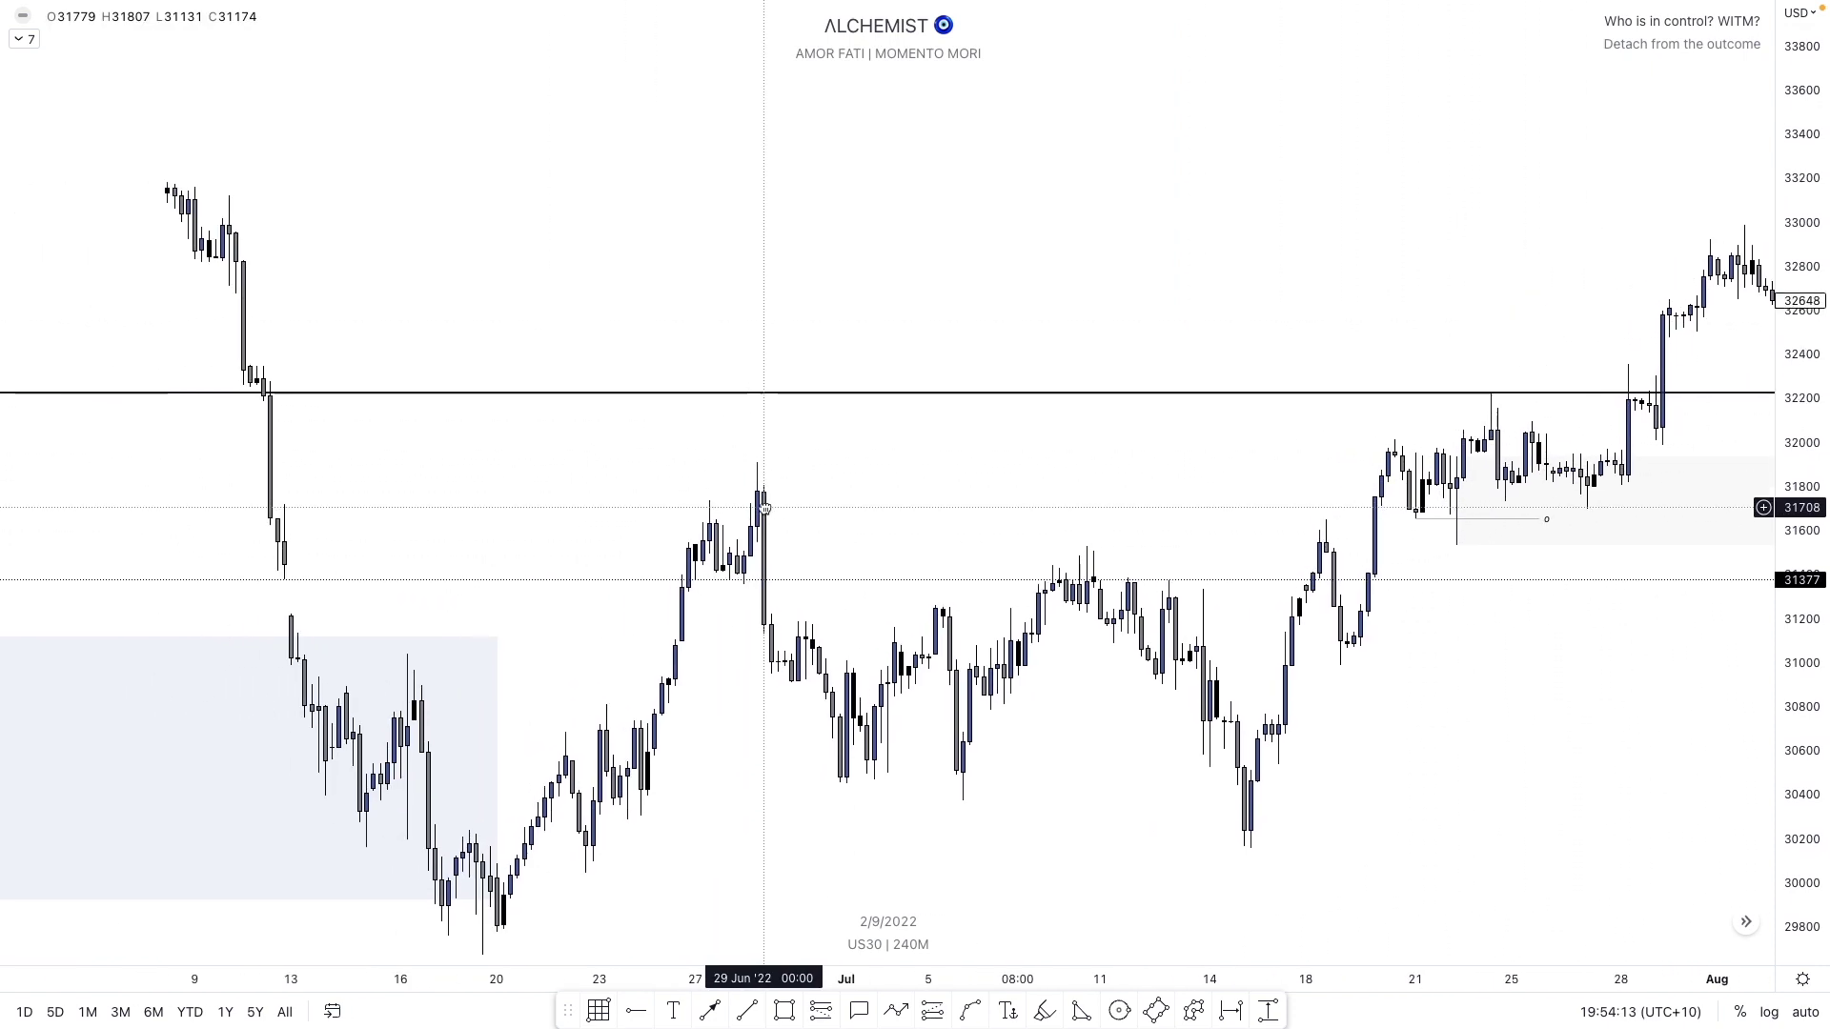
left_click_drag(543, 502, 1101, 505)
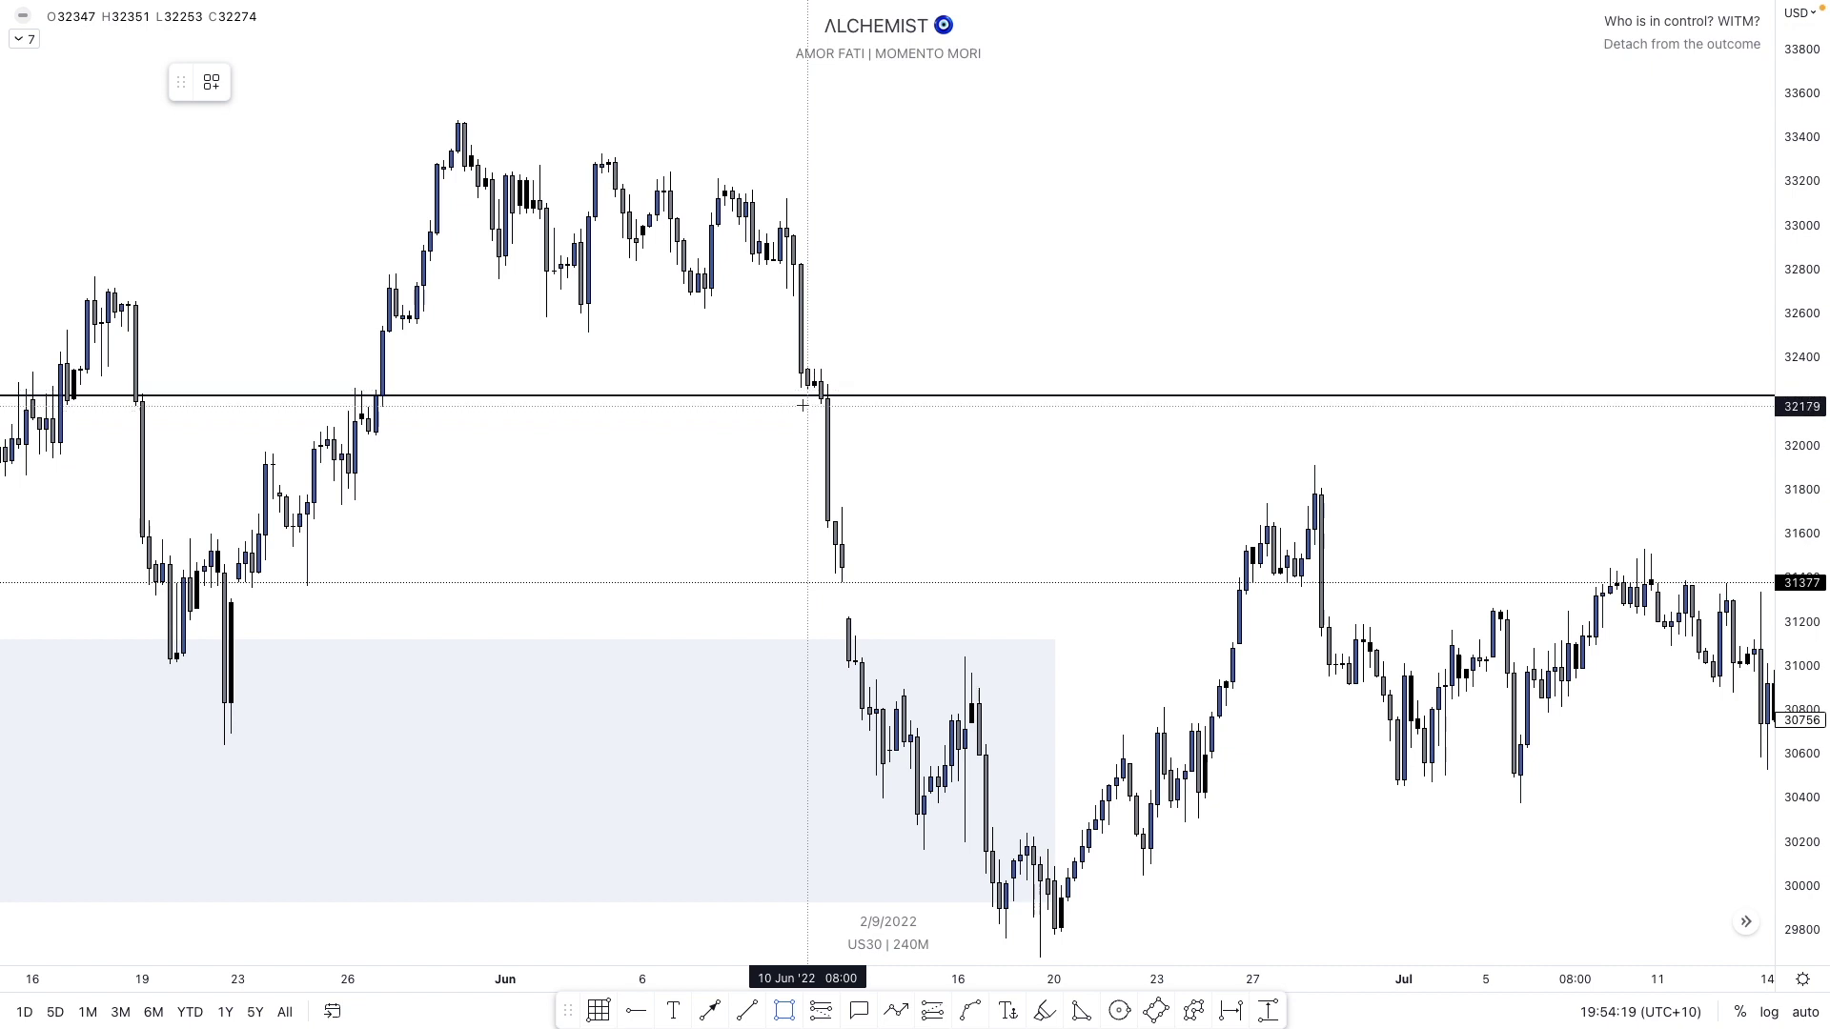
left_click(843, 371)
left_click(951, 429)
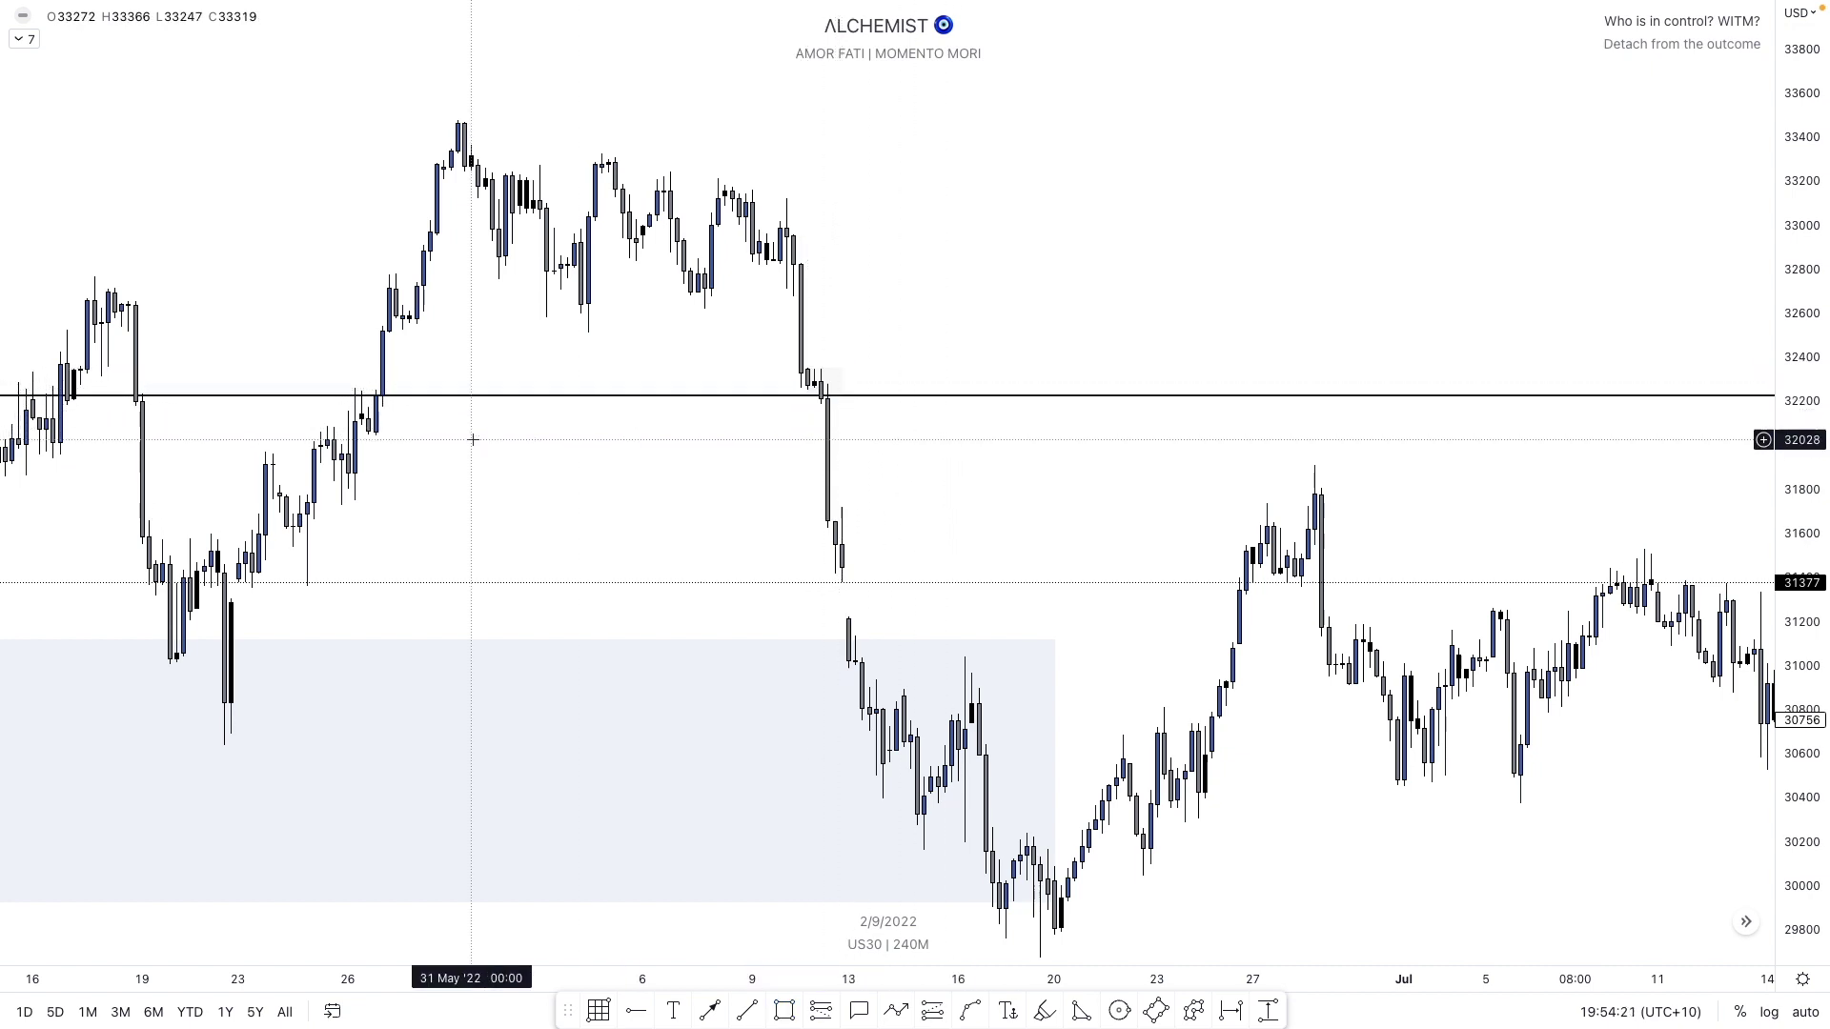
- Draw a rectangle between 32254 and 32184 from 26 May '22 16:00 and extend it to 10 Jun '22 16:00
left_click(785, 1010)
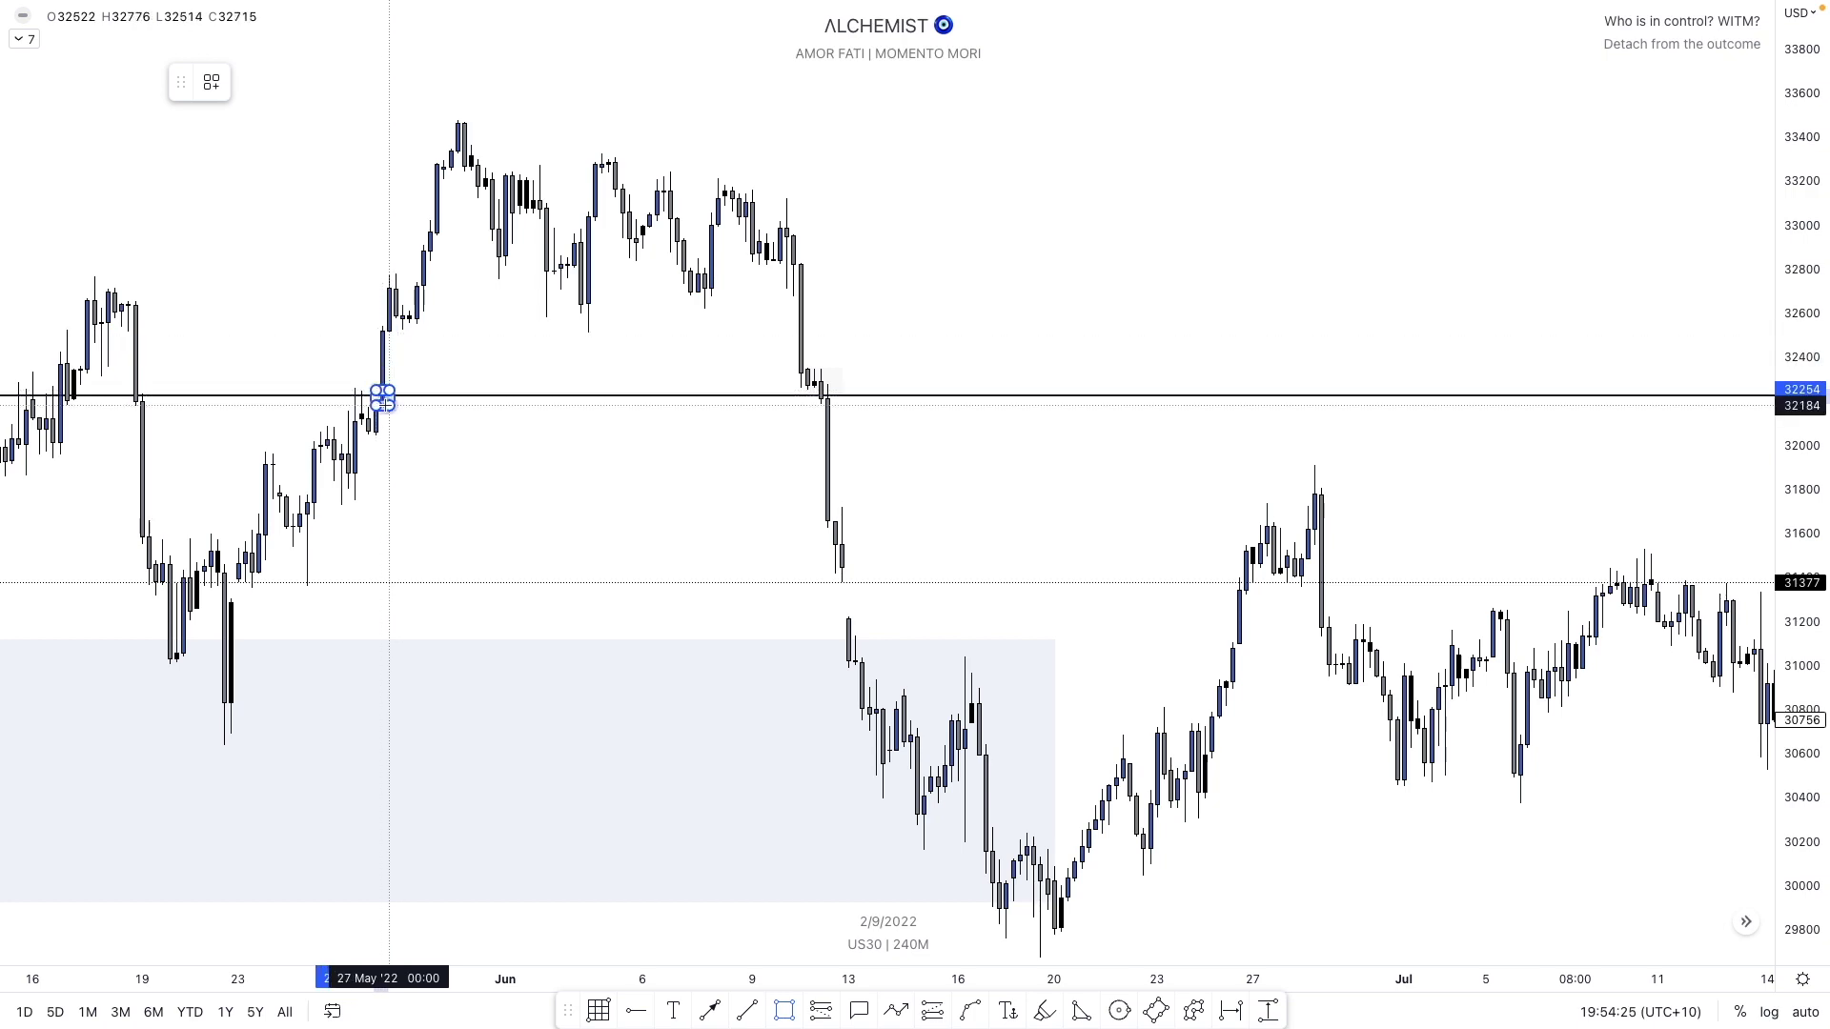
left_click_drag(393, 397, 684, 397)
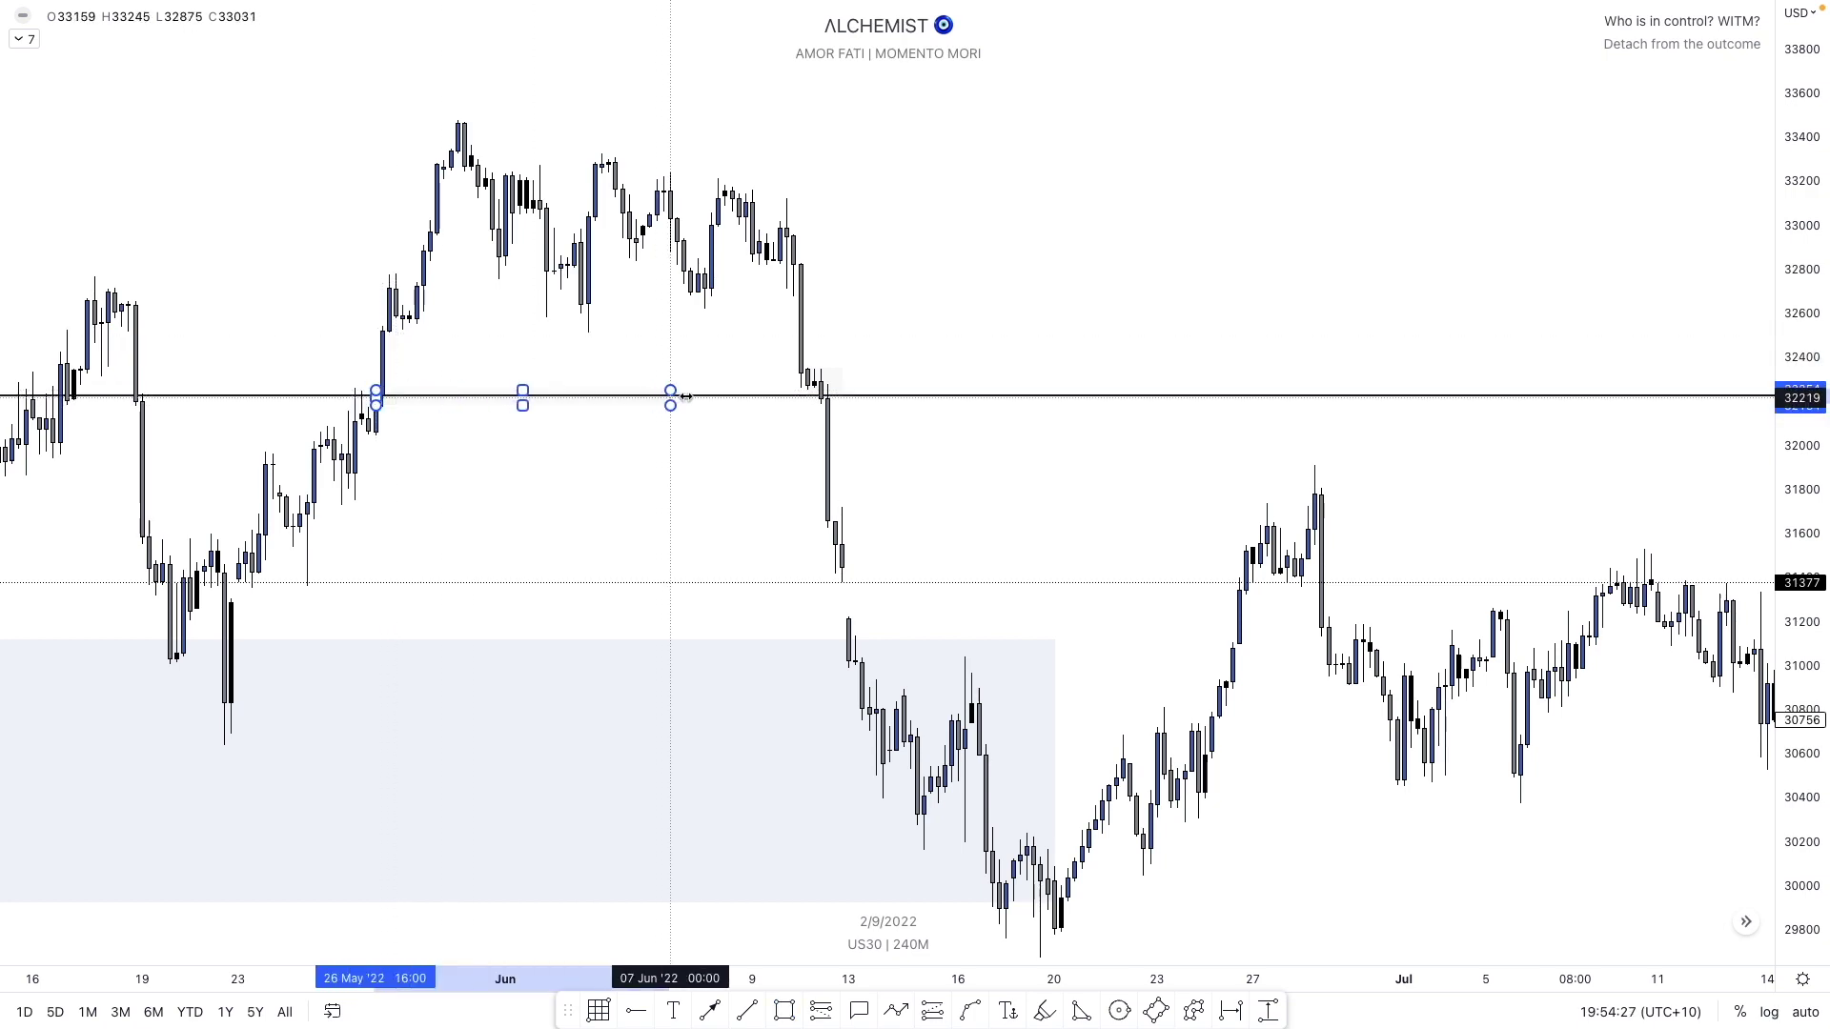
left_click_drag(822, 400, 822, 400)
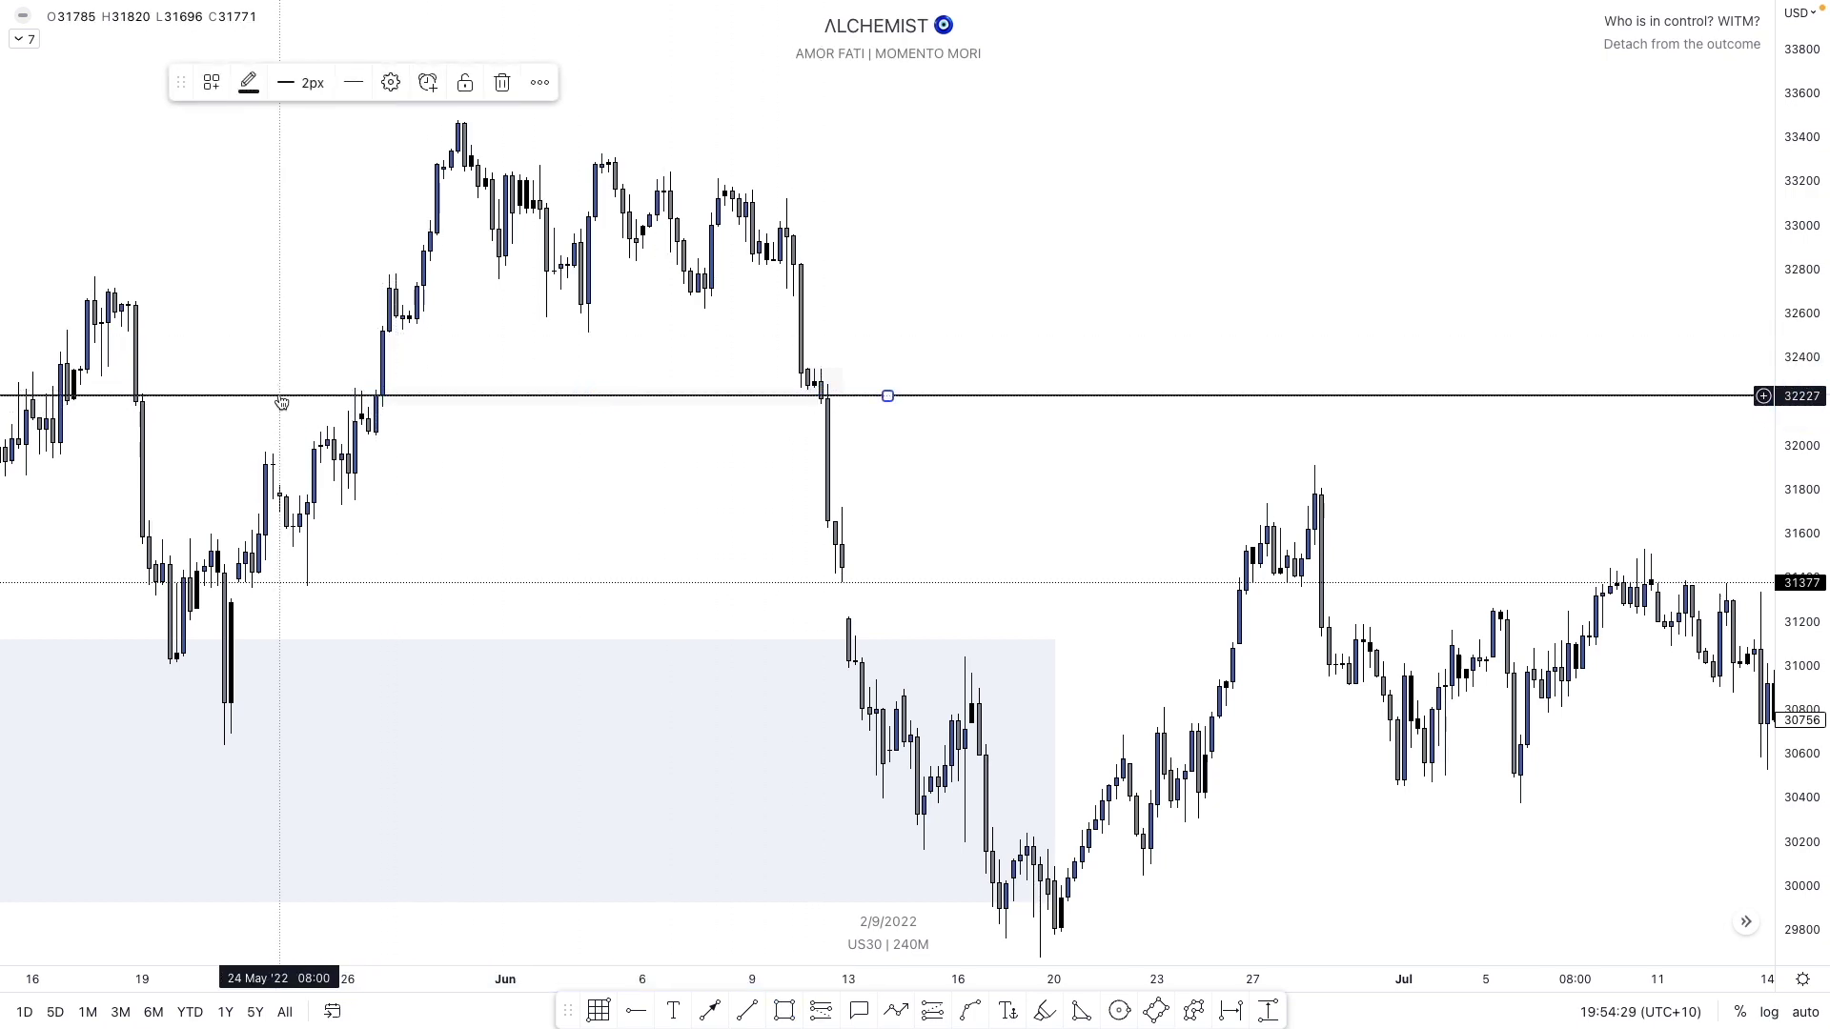
- Delete the horizontal line at 32227 and style the rectangle between 32254 and 32184 as a demand zone
left_click(421, 400)
right_click(422, 405)
mouse_move(459, 421)
left_click(624, 512)
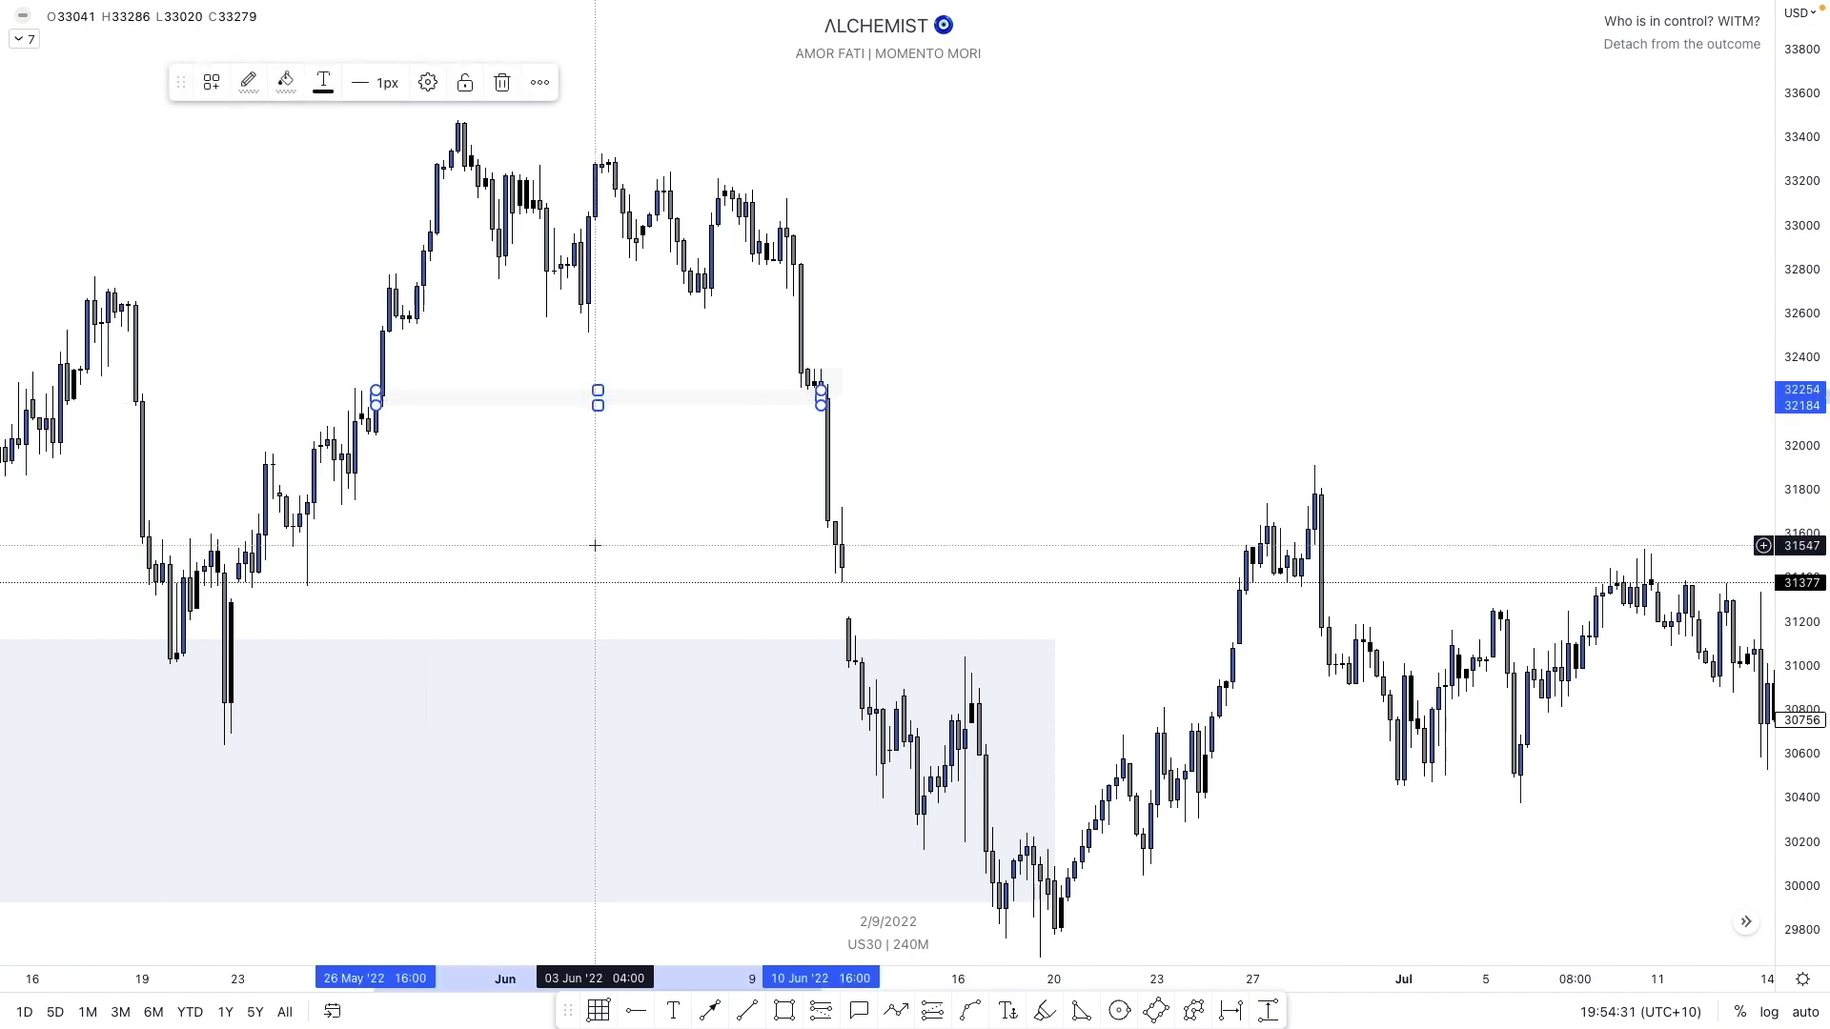
left_click(458, 507)
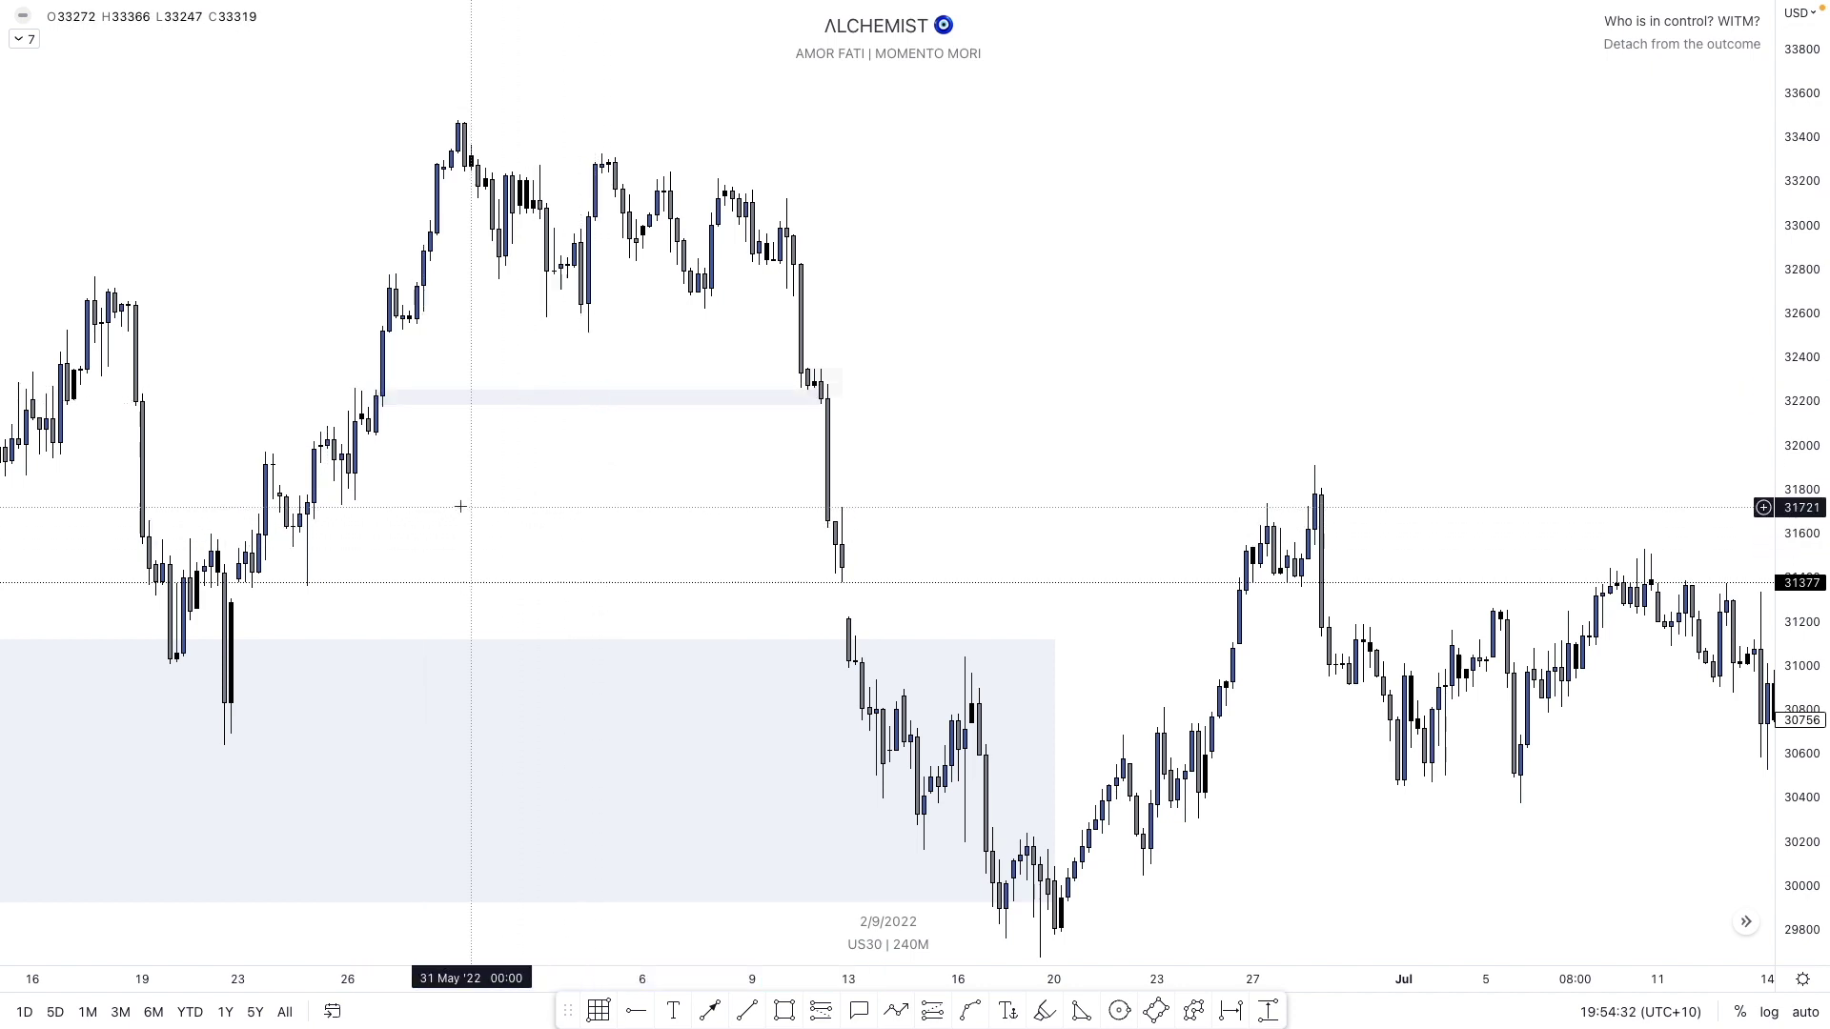
- Draw a rectangle between 32240 and 32178 from 18 May '22 20:00 and extend it to 26 May '22 16:00
left_click(774, 1016)
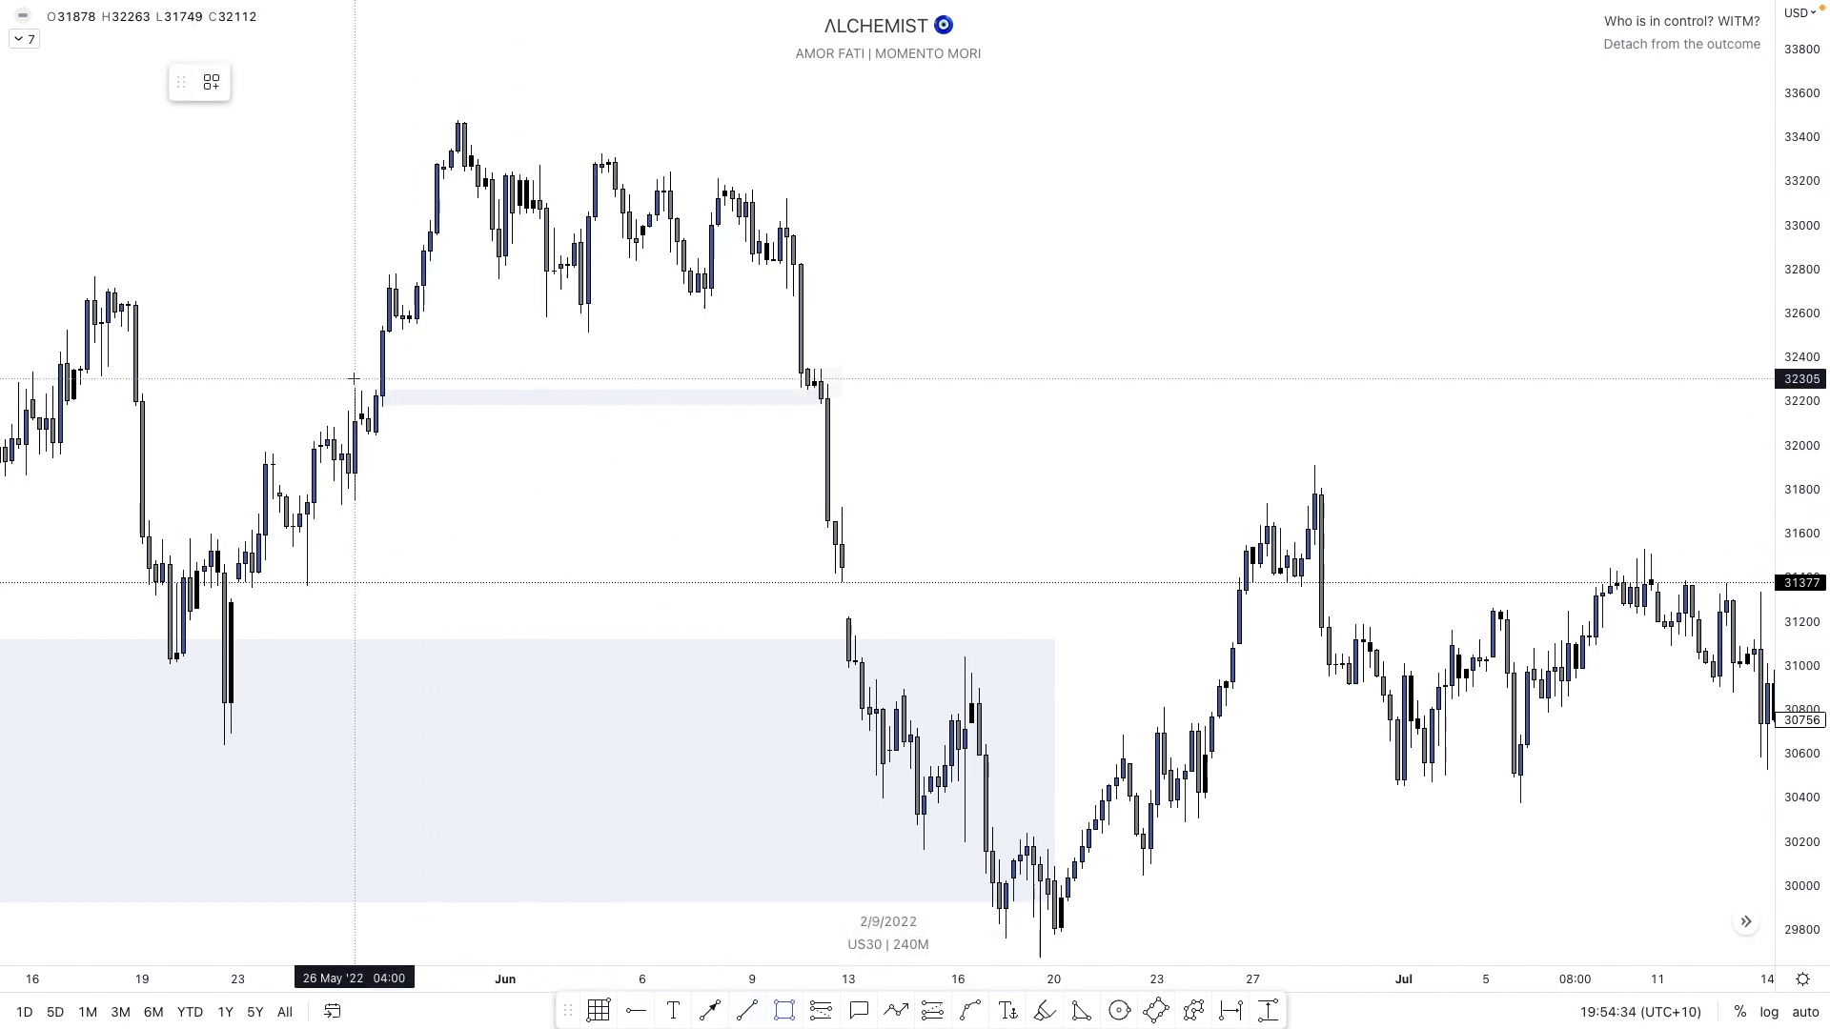
left_click(135, 405)
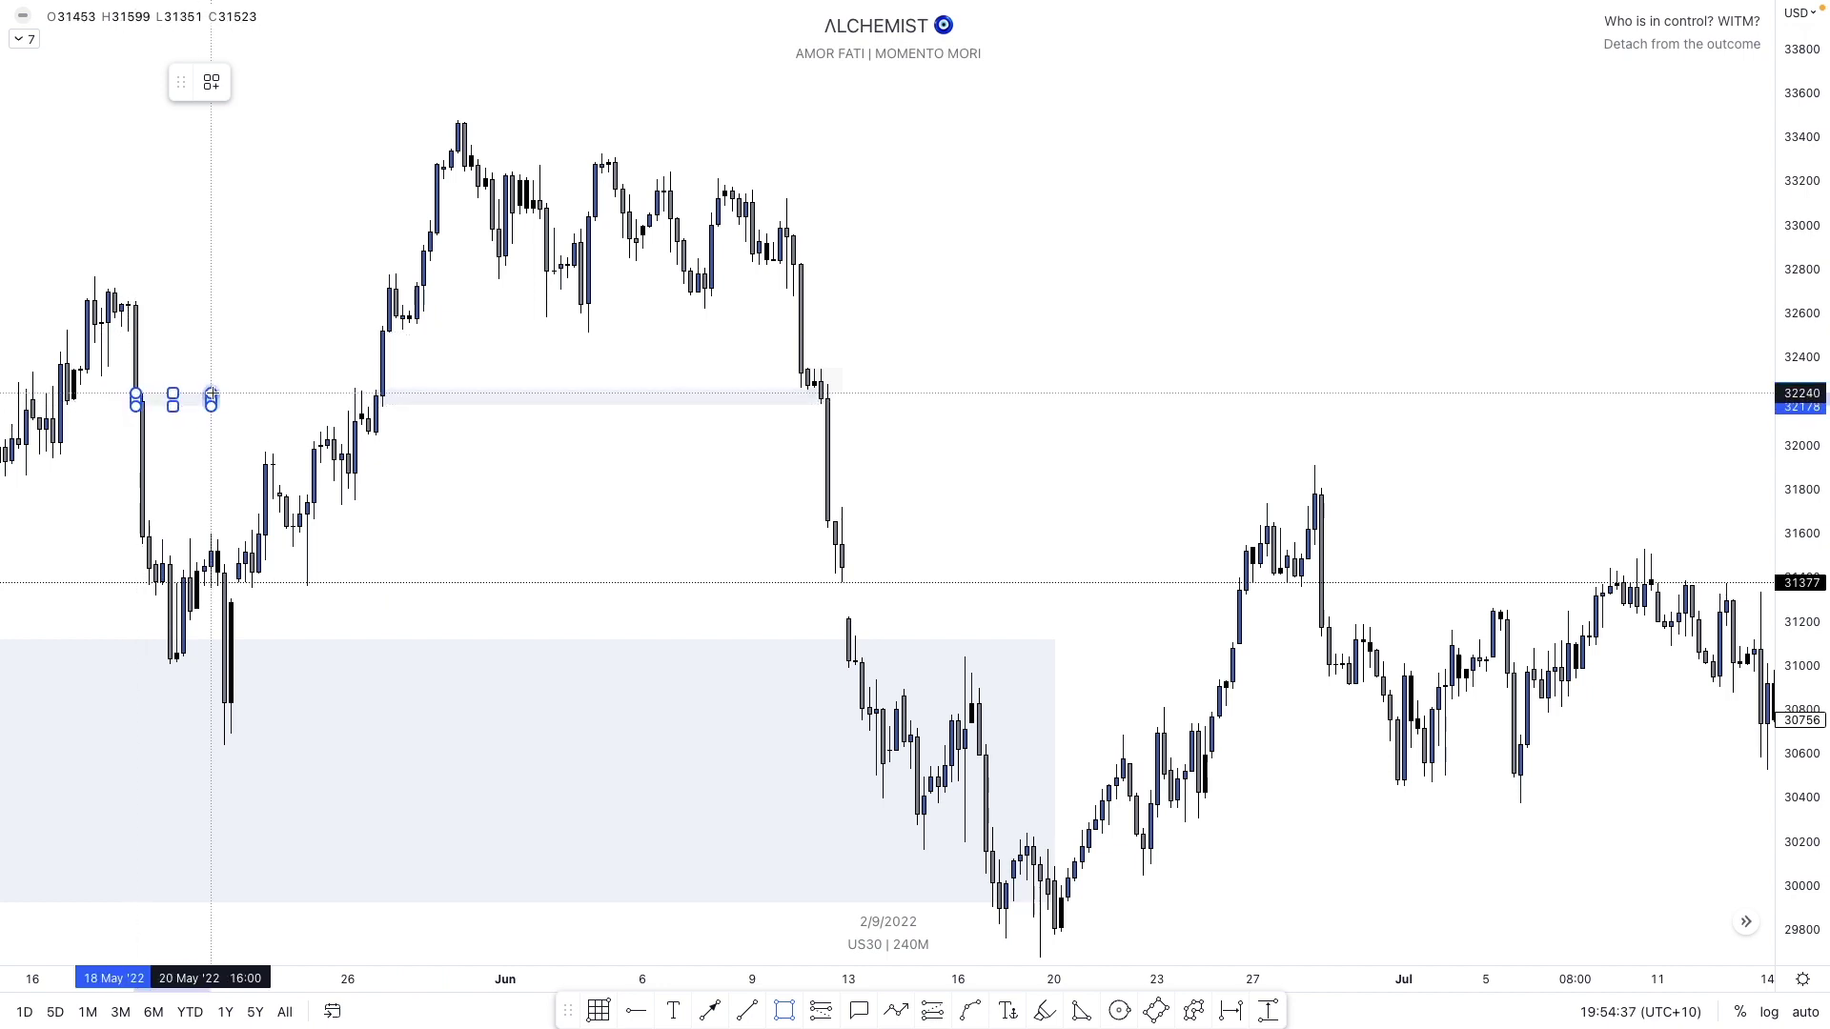
left_click_drag(212, 401, 218, 396)
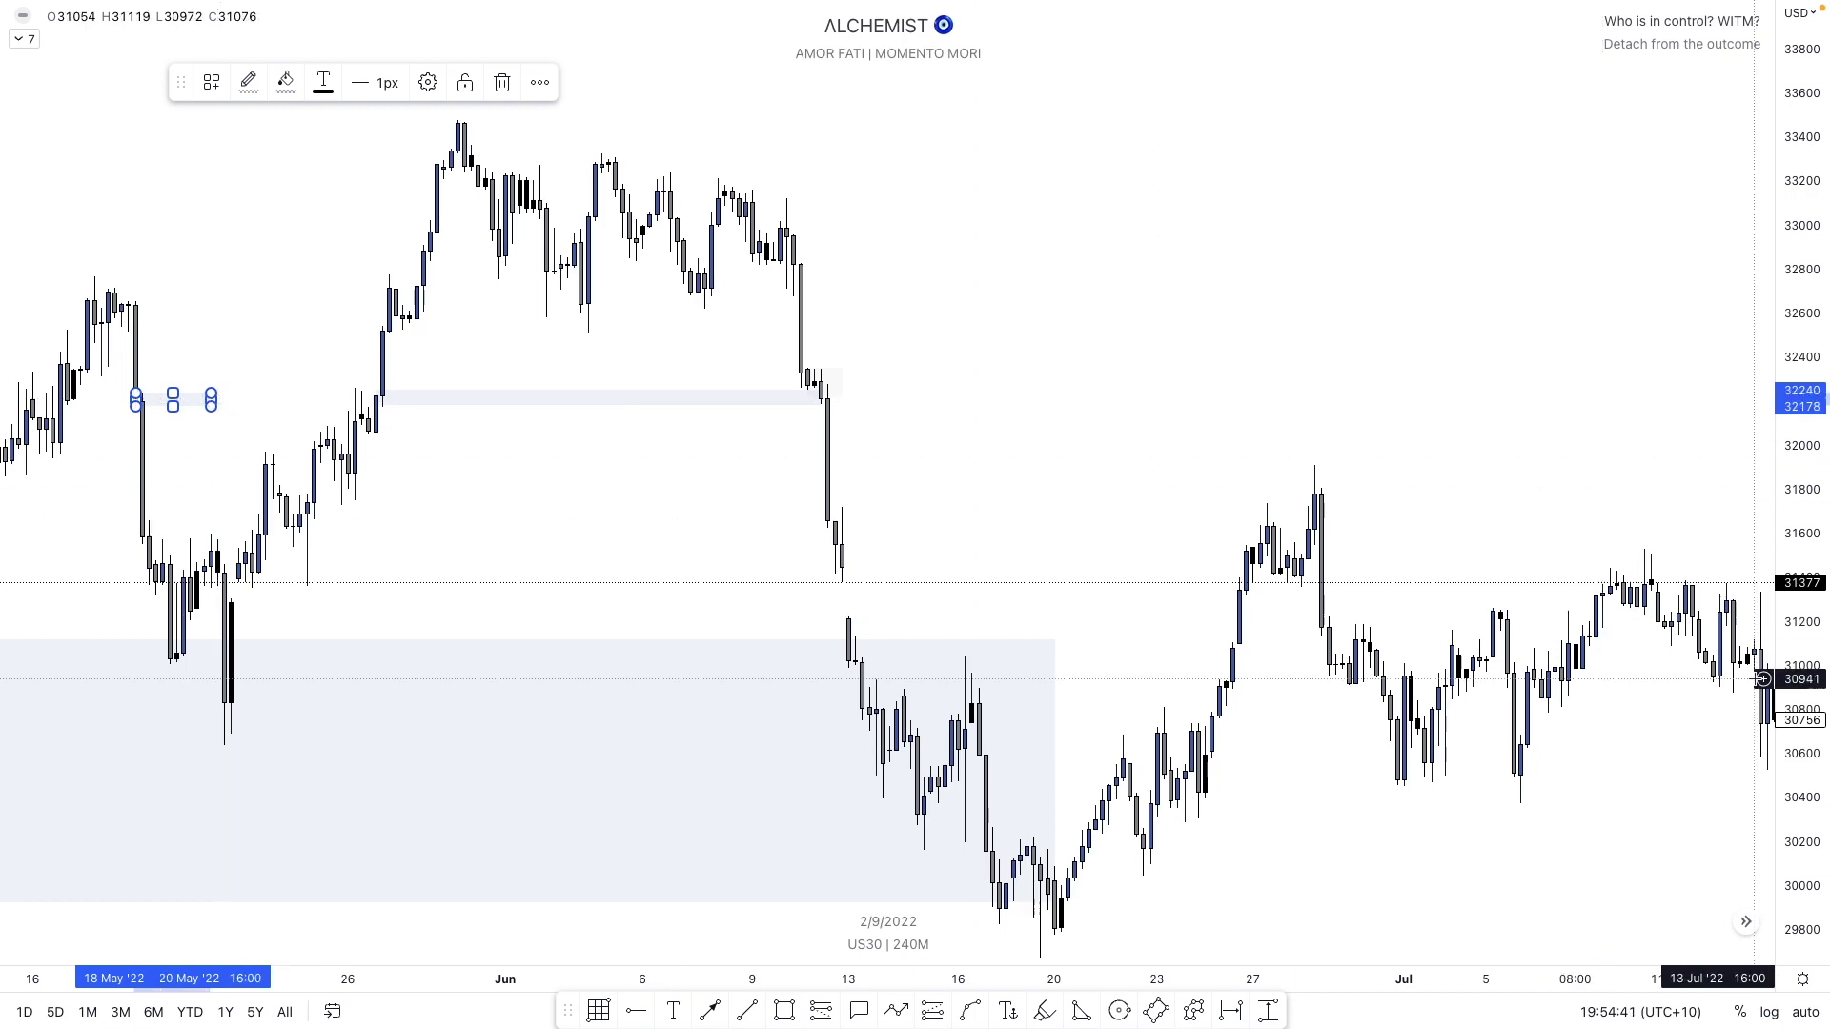
left_click_drag(1792, 685, 1792, 377)
mouse_move(210, 341)
left_mouse_down()
mouse_move(421, 326)
mouse_move(370, 343)
left_mouse_up()
- Apply the Refined Supply template to the rectangle between 32240 and 32178
right_click(369, 337)
left_click(340, 340)
right_click(322, 333)
mouse_move(358, 353)
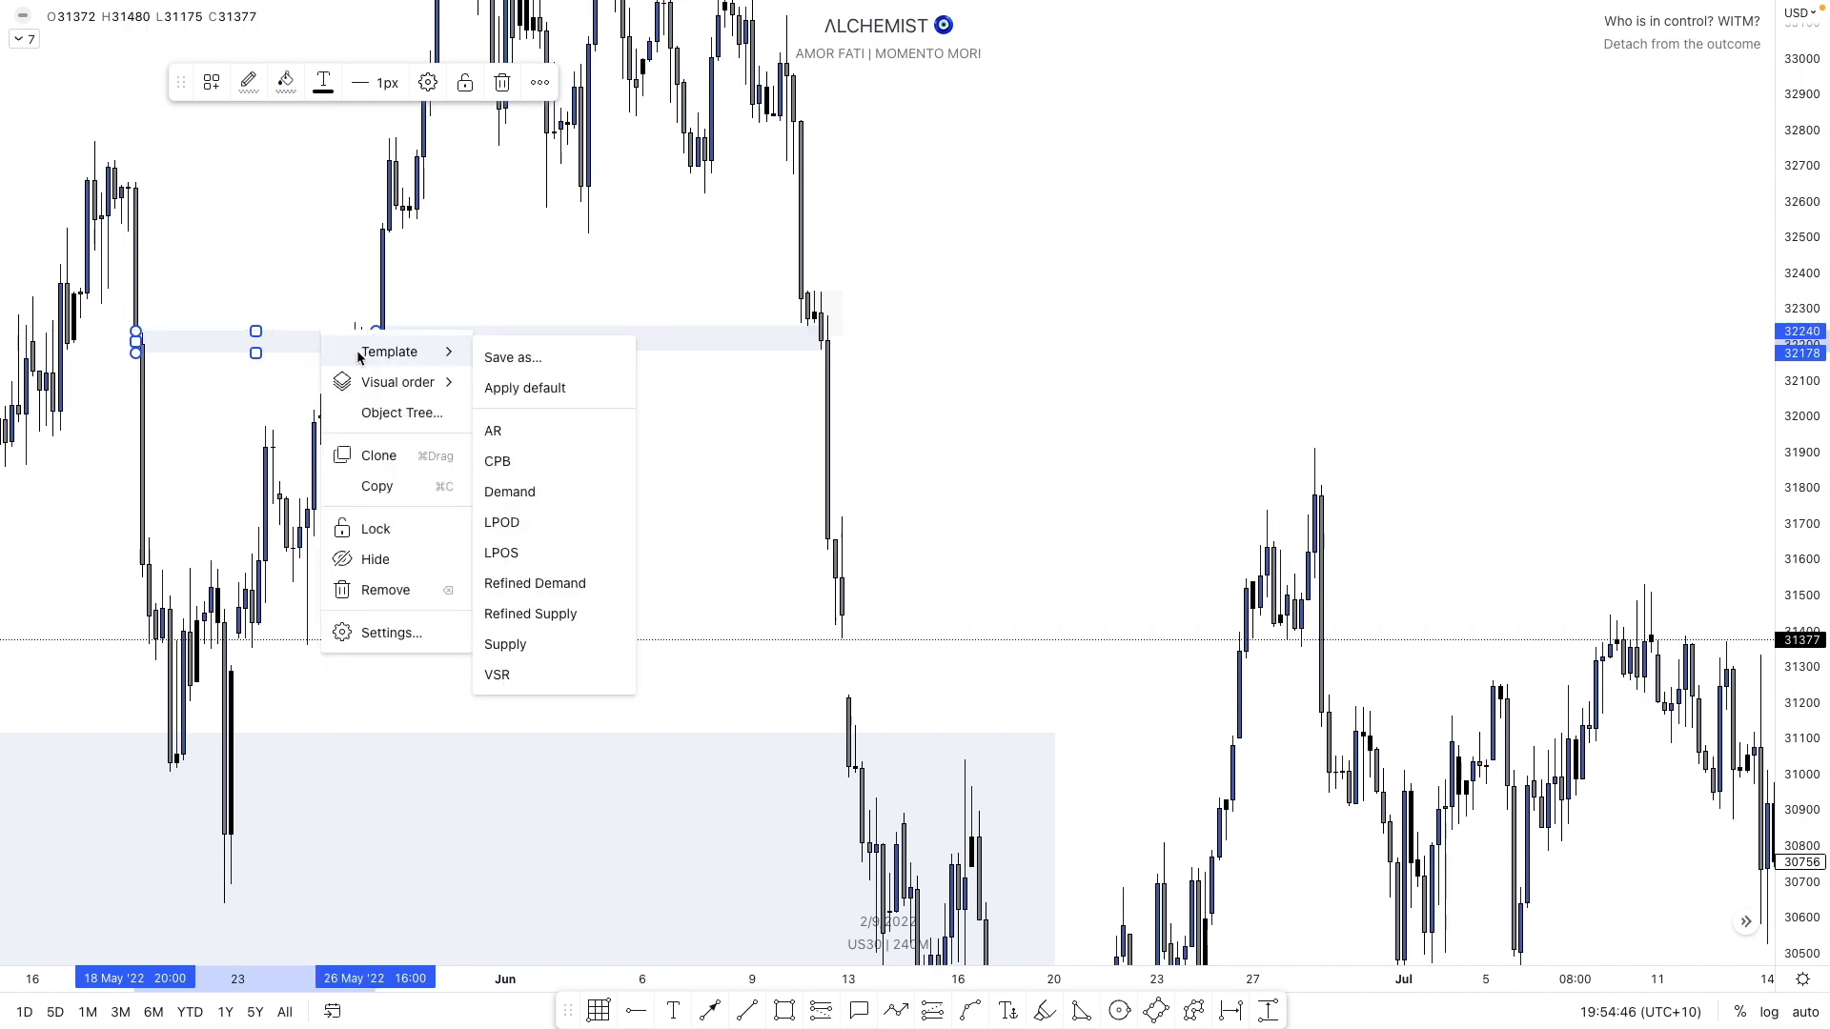
left_click(531, 610)
- Extend the 10 Jun '22 rectangle forward in time to about 22 Jul '22
left_click_drag(495, 511, 649, 602)
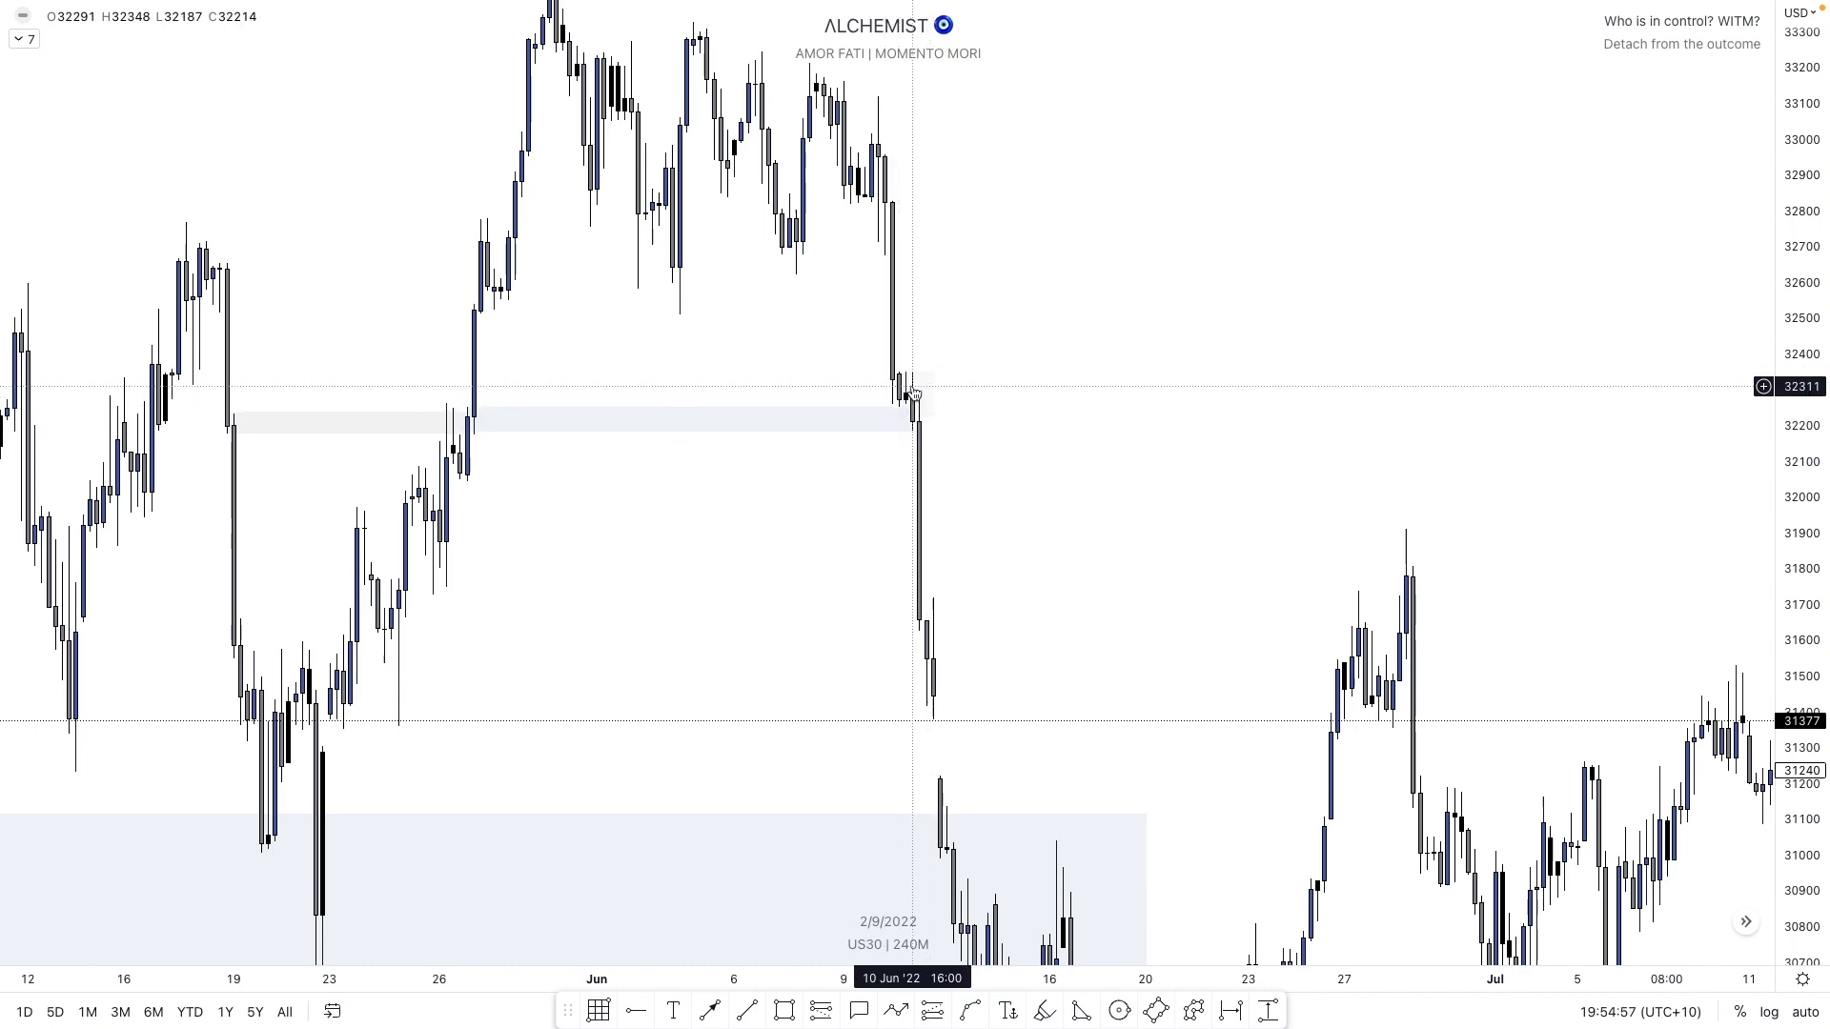
left_click_drag(1002, 414, 1079, 420)
scroll(962, 410, "right", 10)
left_click(1038, 454)
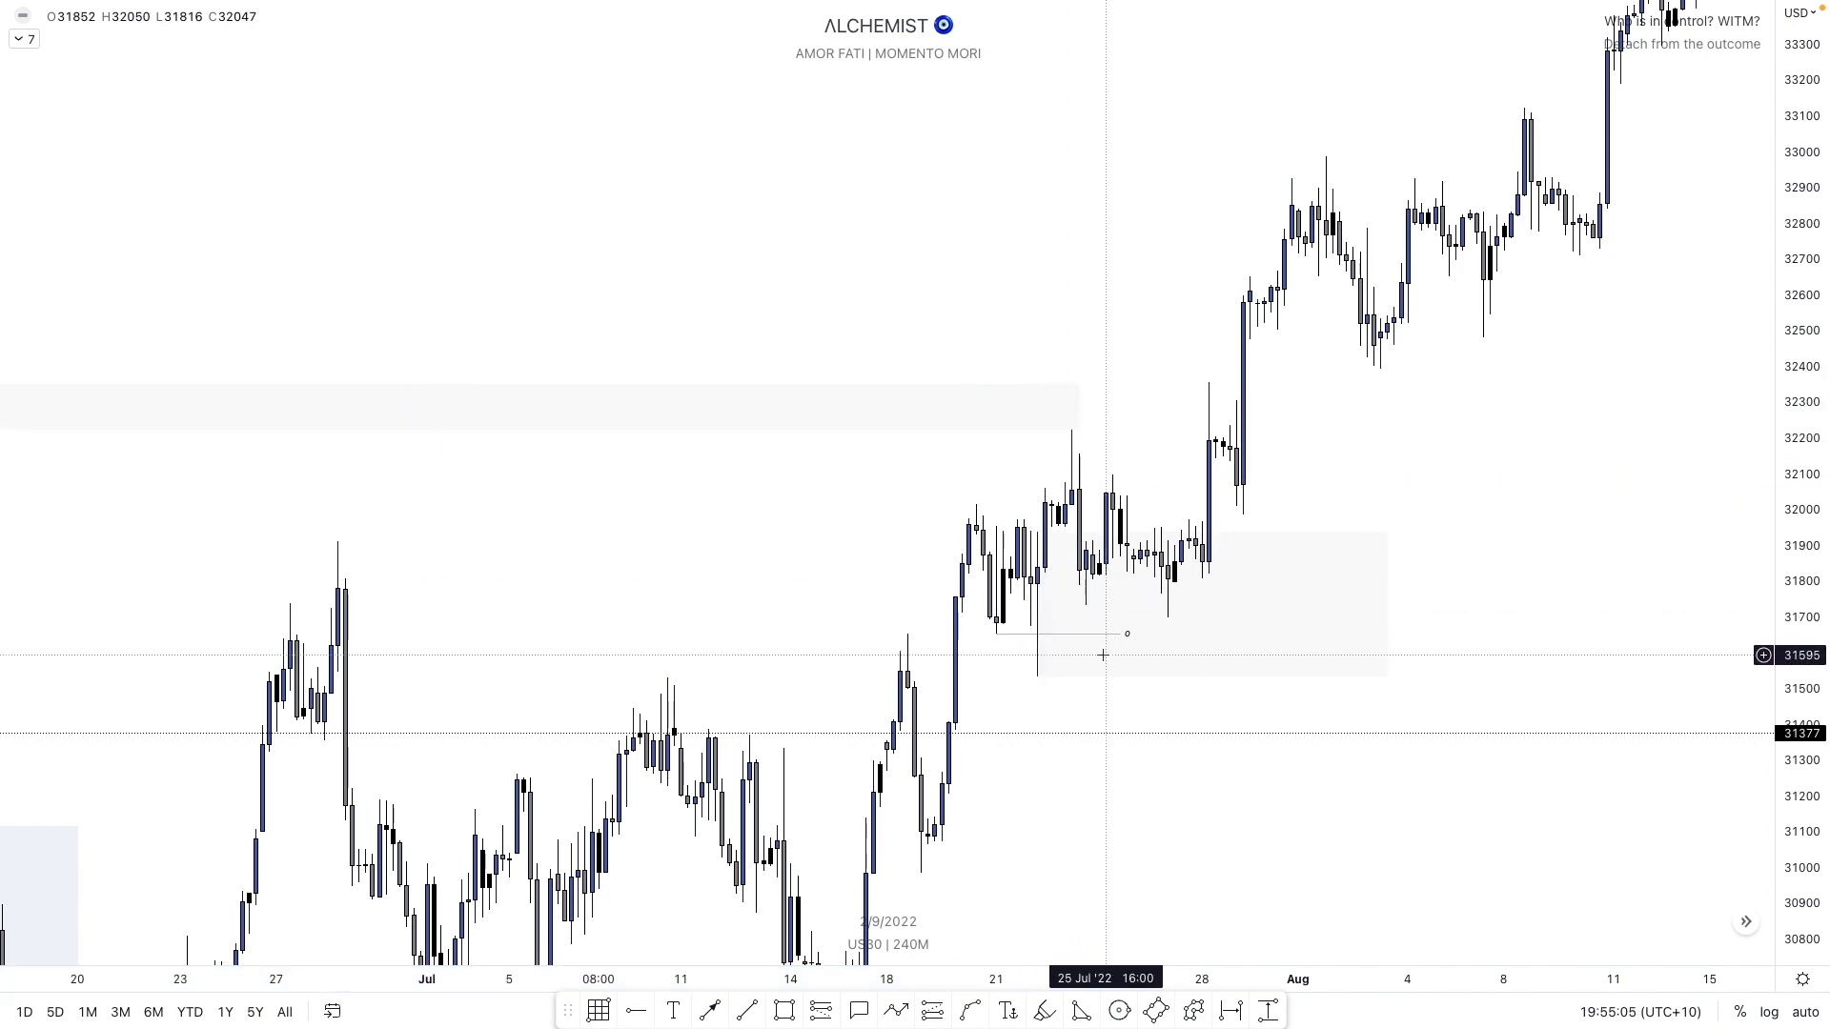
- Draw a rectangle between 31913 and 31733 from 23 Jul '22 04:00 and extend it to 2 Aug '22 16:00
left_click(784, 1010)
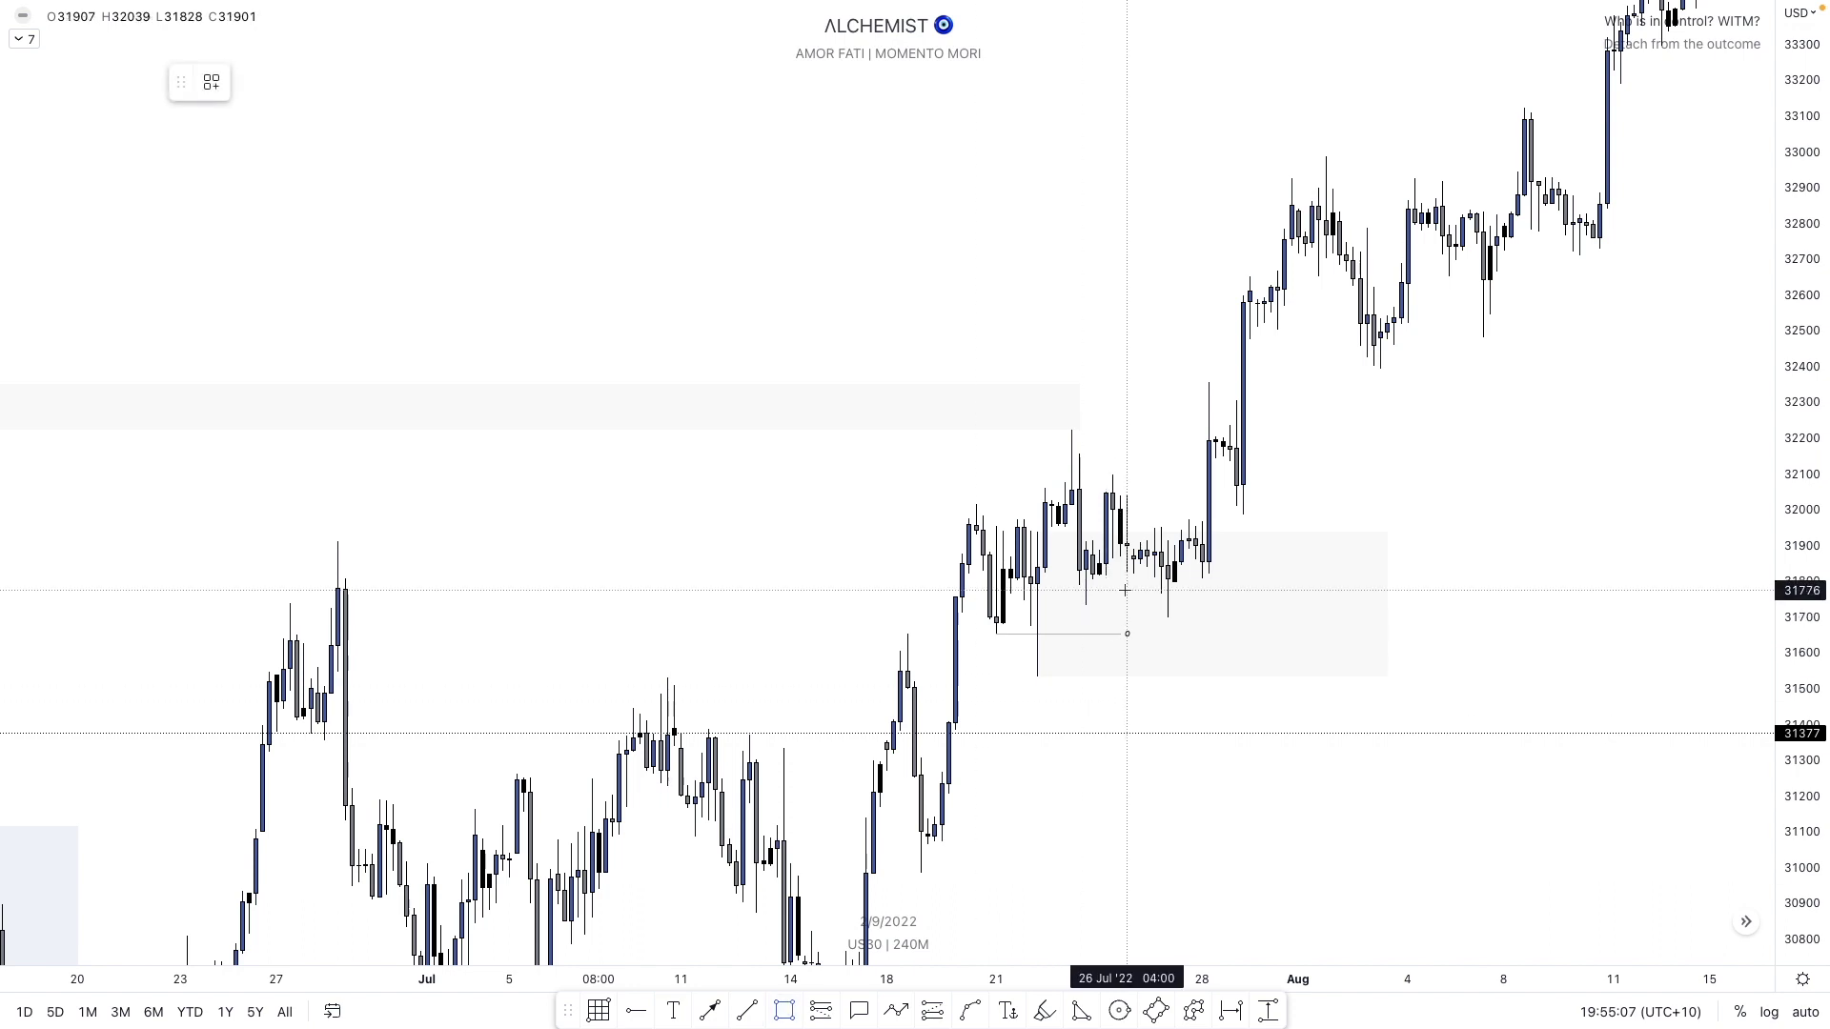
left_click(1085, 638)
left_click_drag(1086, 573, 1353, 572)
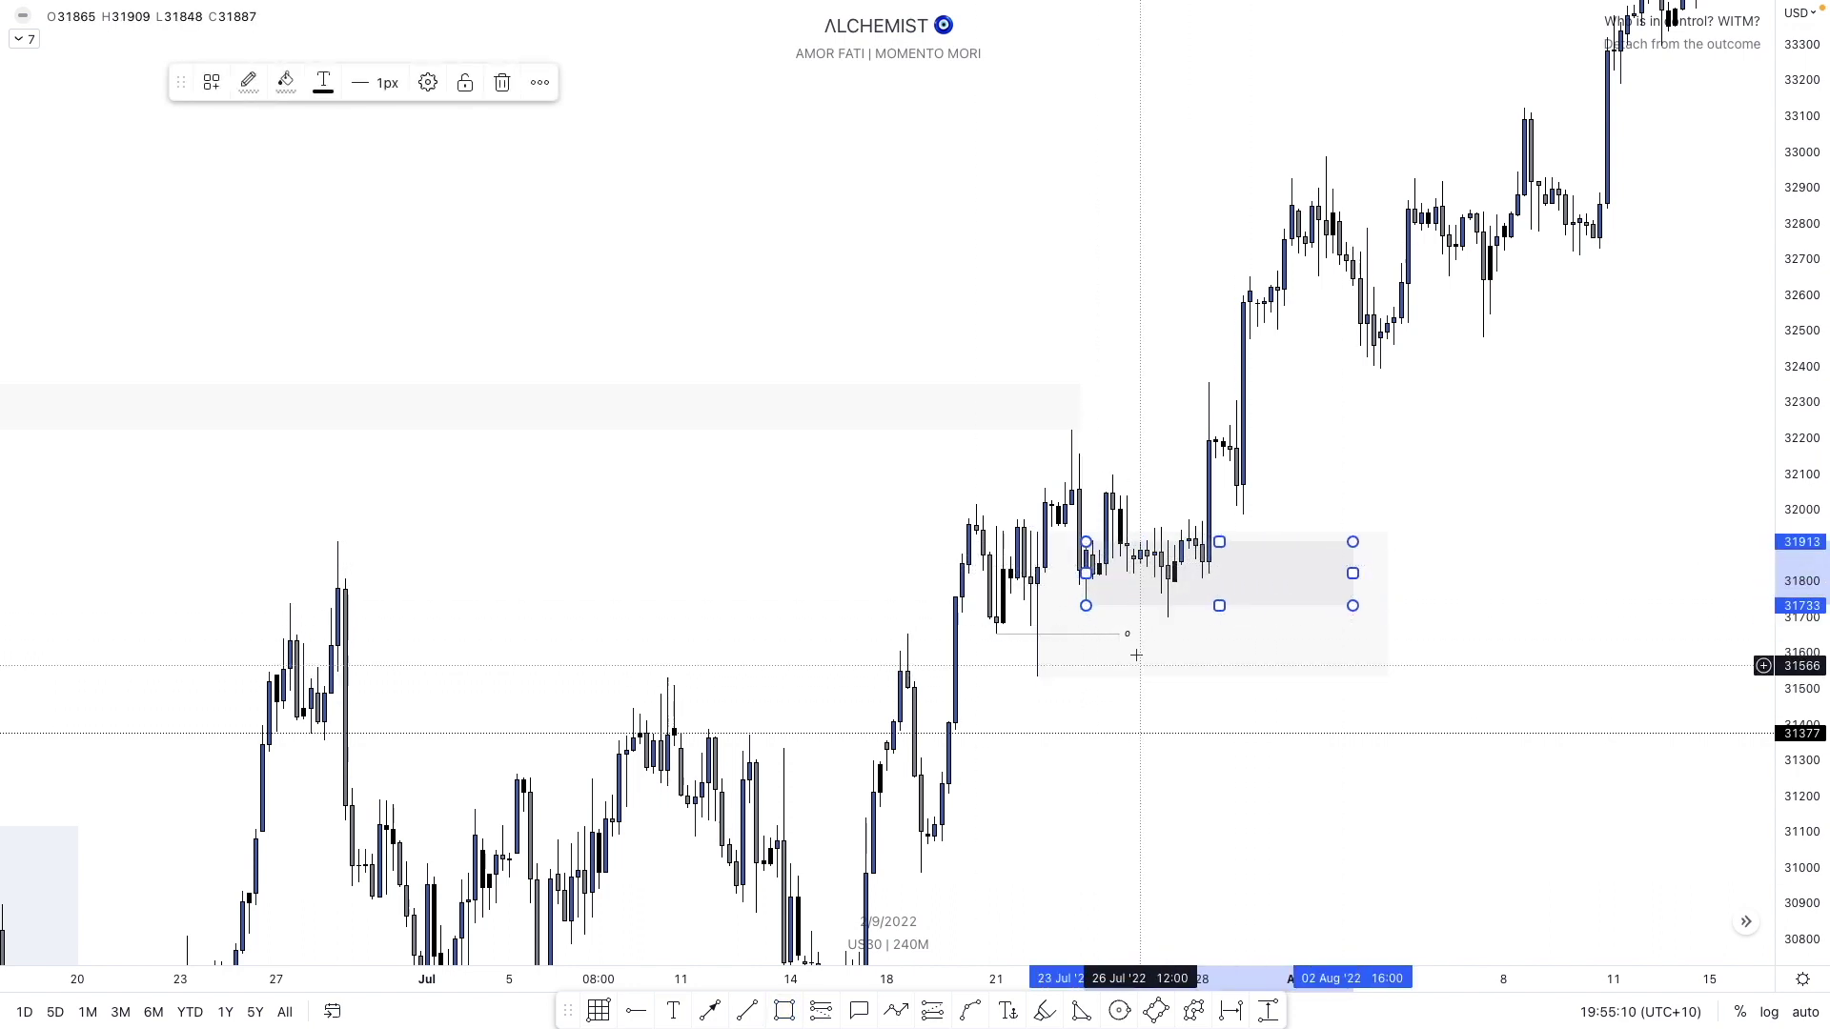
left_click(1110, 713)
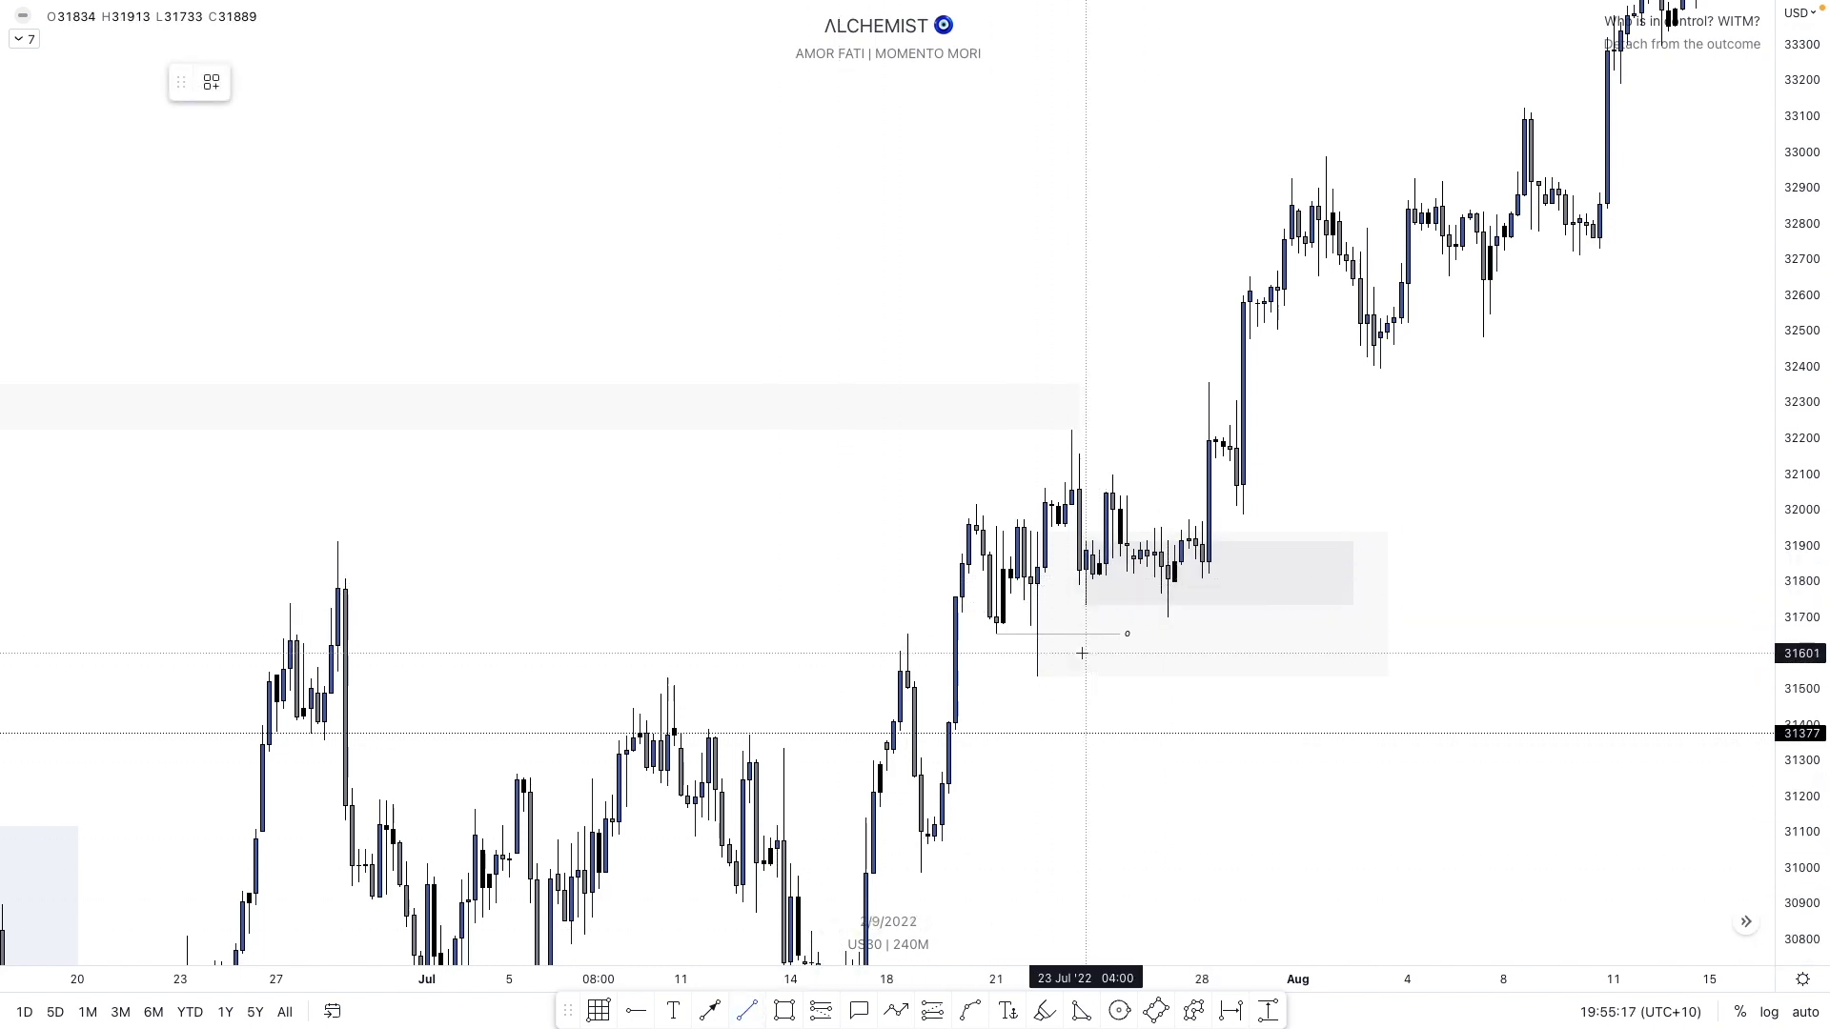
- Draw a trend line at 31733 from 23 Jul '22 04:00 to about 29 Jul '22 20:00 and apply the circle-marker template to it
left_click(1276, 606)
right_click(1277, 606)
mouse_move(1390, 673)
left_click(1565, 746)
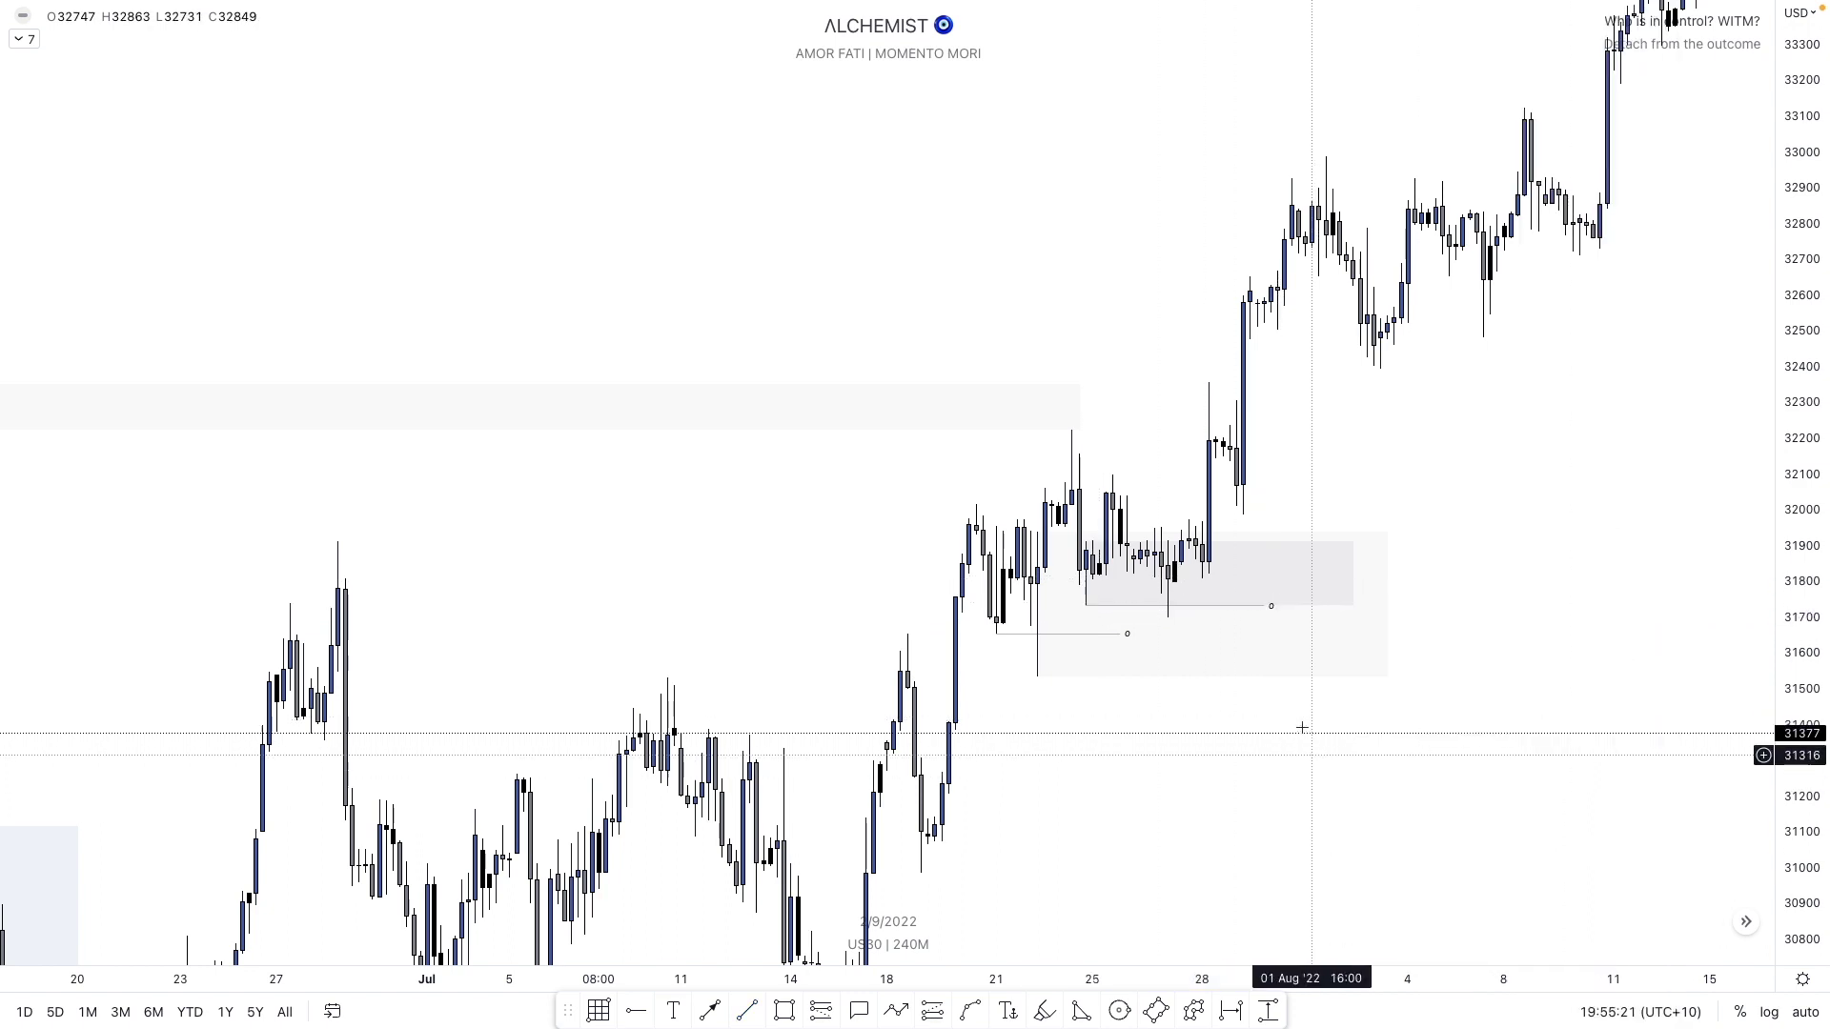
- Resize the inner rectangle so it starts at 27 Jul '22 04:00 and spans 31916 to 31699
left_click_drag(1087, 573, 1138, 539)
scroll(1165, 543, "right", 1)
mouse_move(1136, 606)
left_mouse_down()
mouse_move(1142, 639)
mouse_move(1144, 615)
left_mouse_up()
left_click(1172, 752)
- Apply the Demand template to the larger July rectangle and to the rectangle between 31916 and 31699 inside it
left_click(1177, 679)
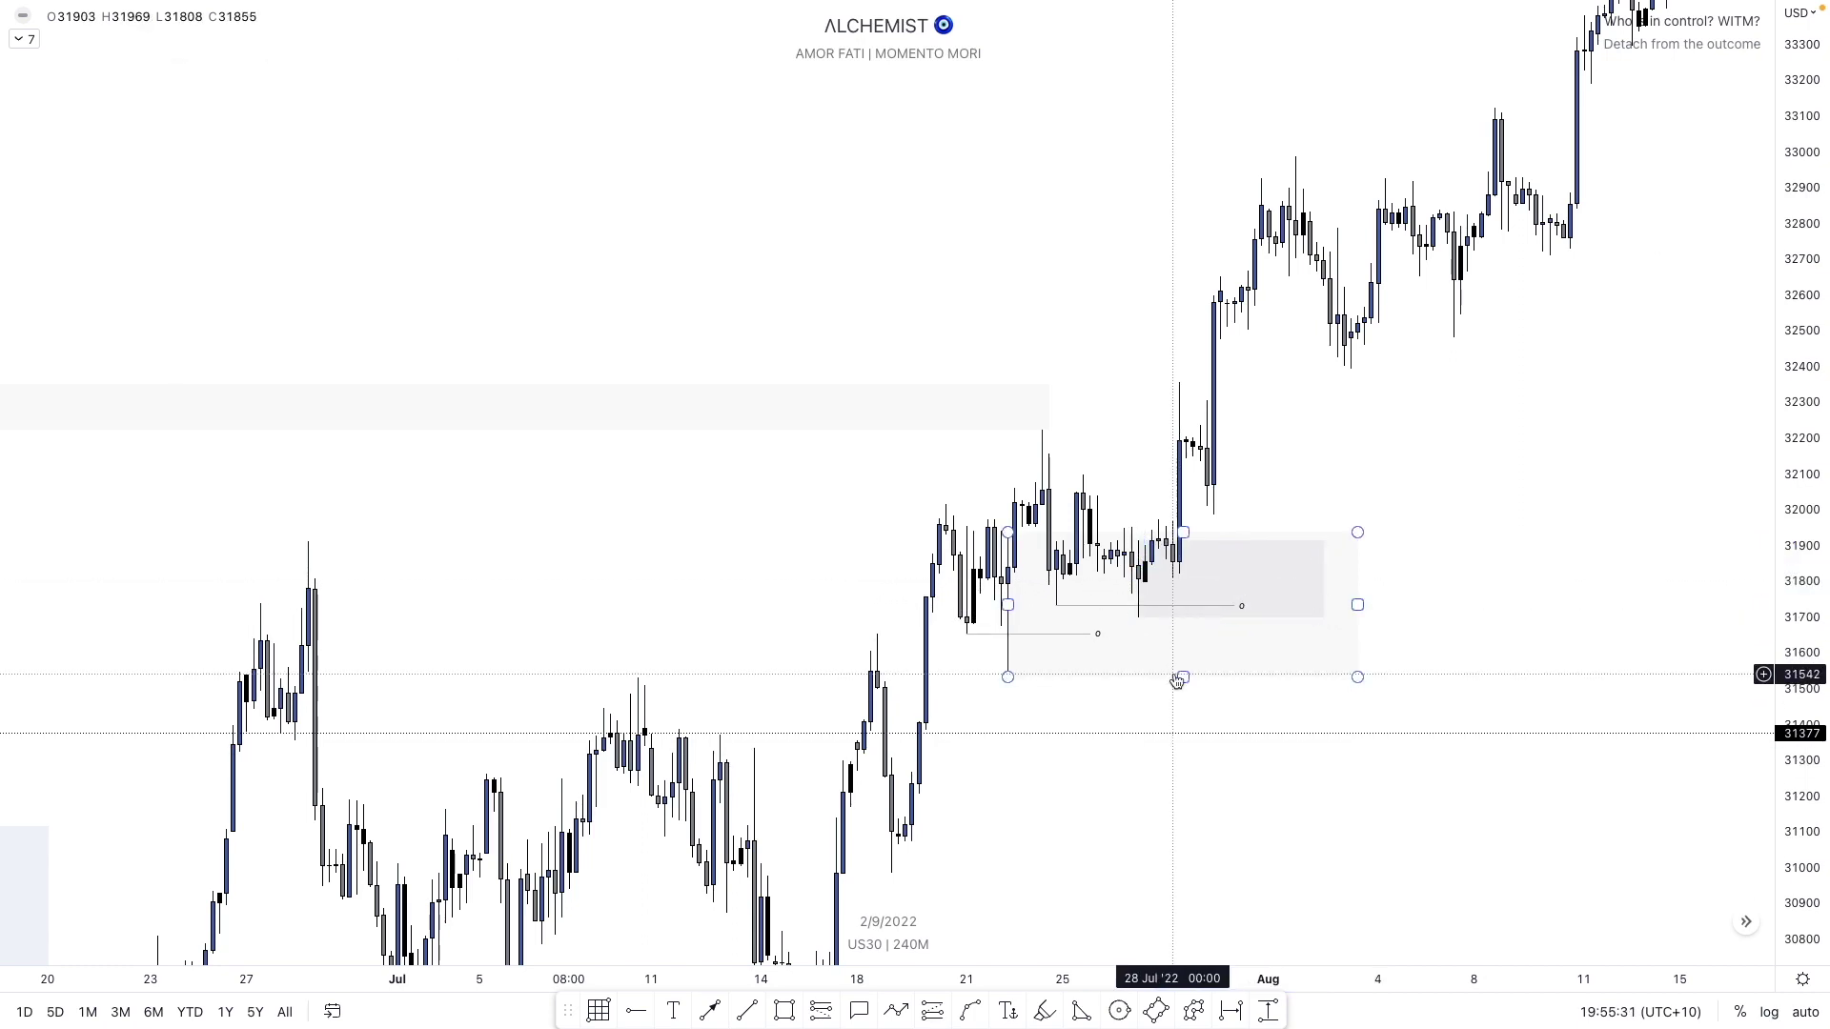
right_click(1178, 679)
mouse_move(1237, 703)
left_click(1357, 822)
left_click(1301, 625)
right_click(1306, 626)
mouse_move(1324, 645)
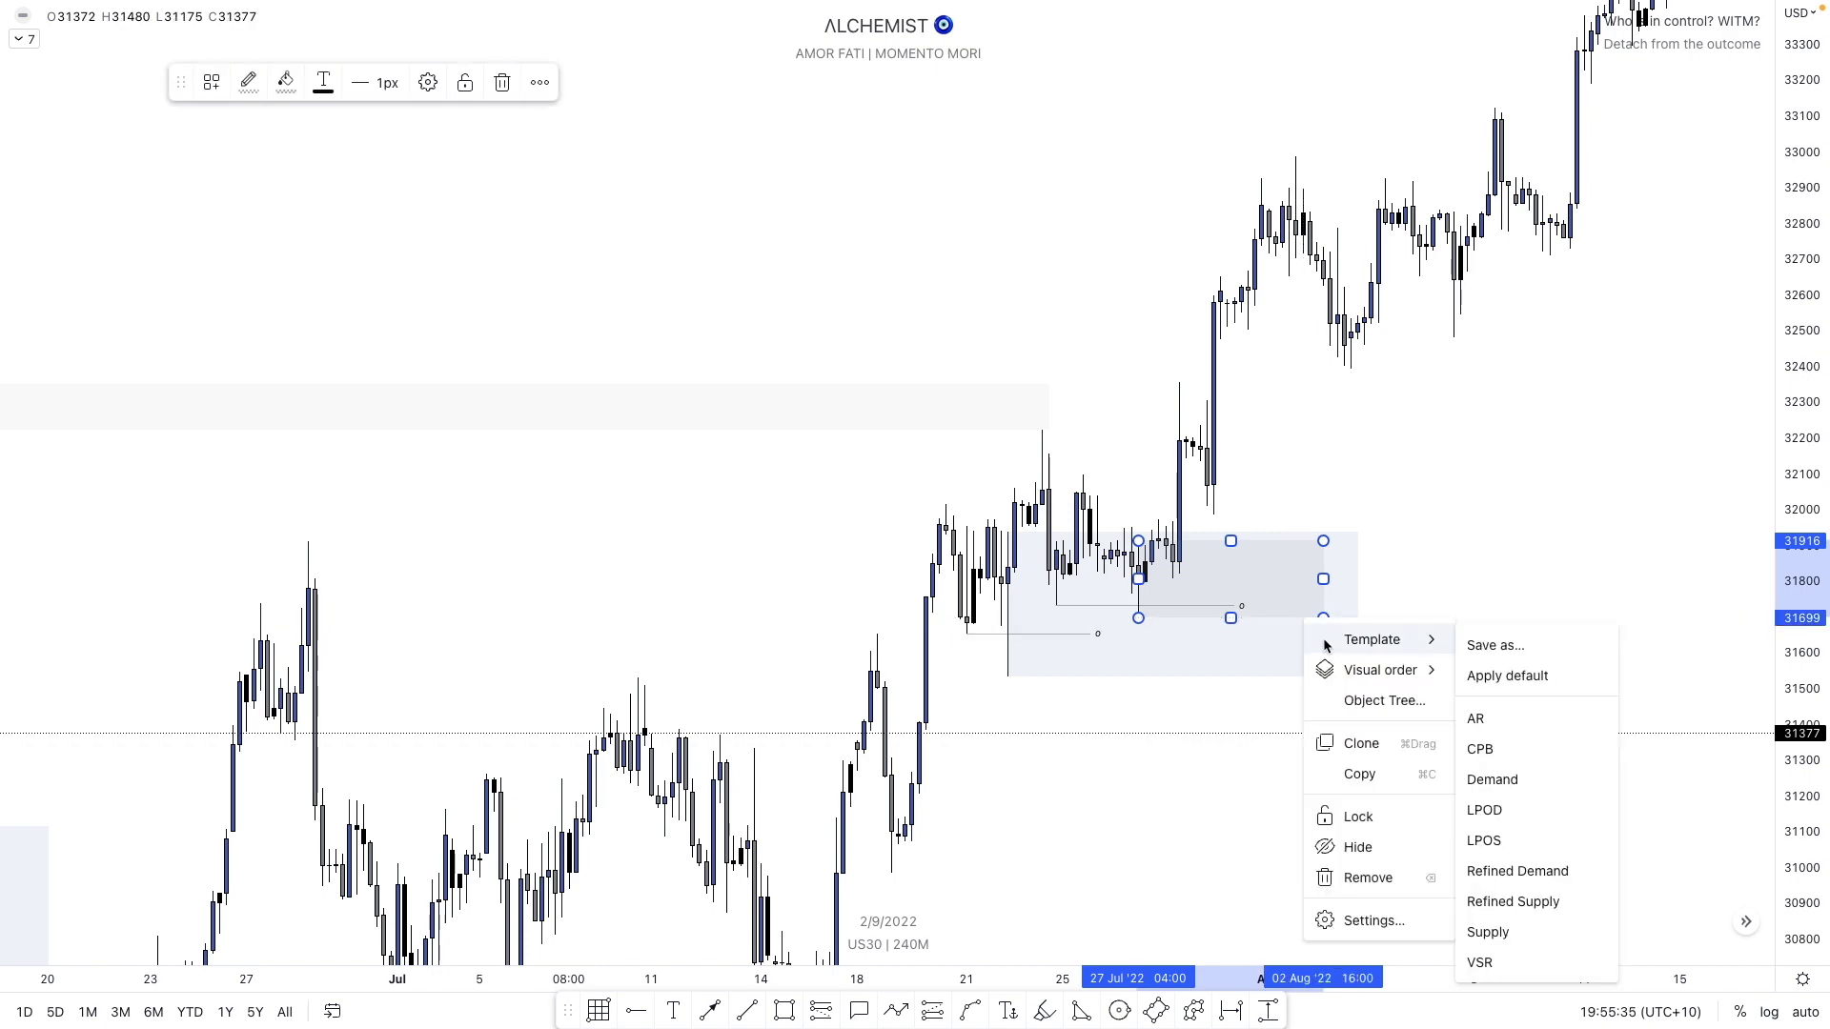
left_click(1489, 778)
- Extend both the inner and the larger July demand rectangles to about 31 Aug '22
mouse_move(1325, 580)
left_mouse_down()
mouse_move(1450, 584)
mouse_move(1007, 578)
left_mouse_up()
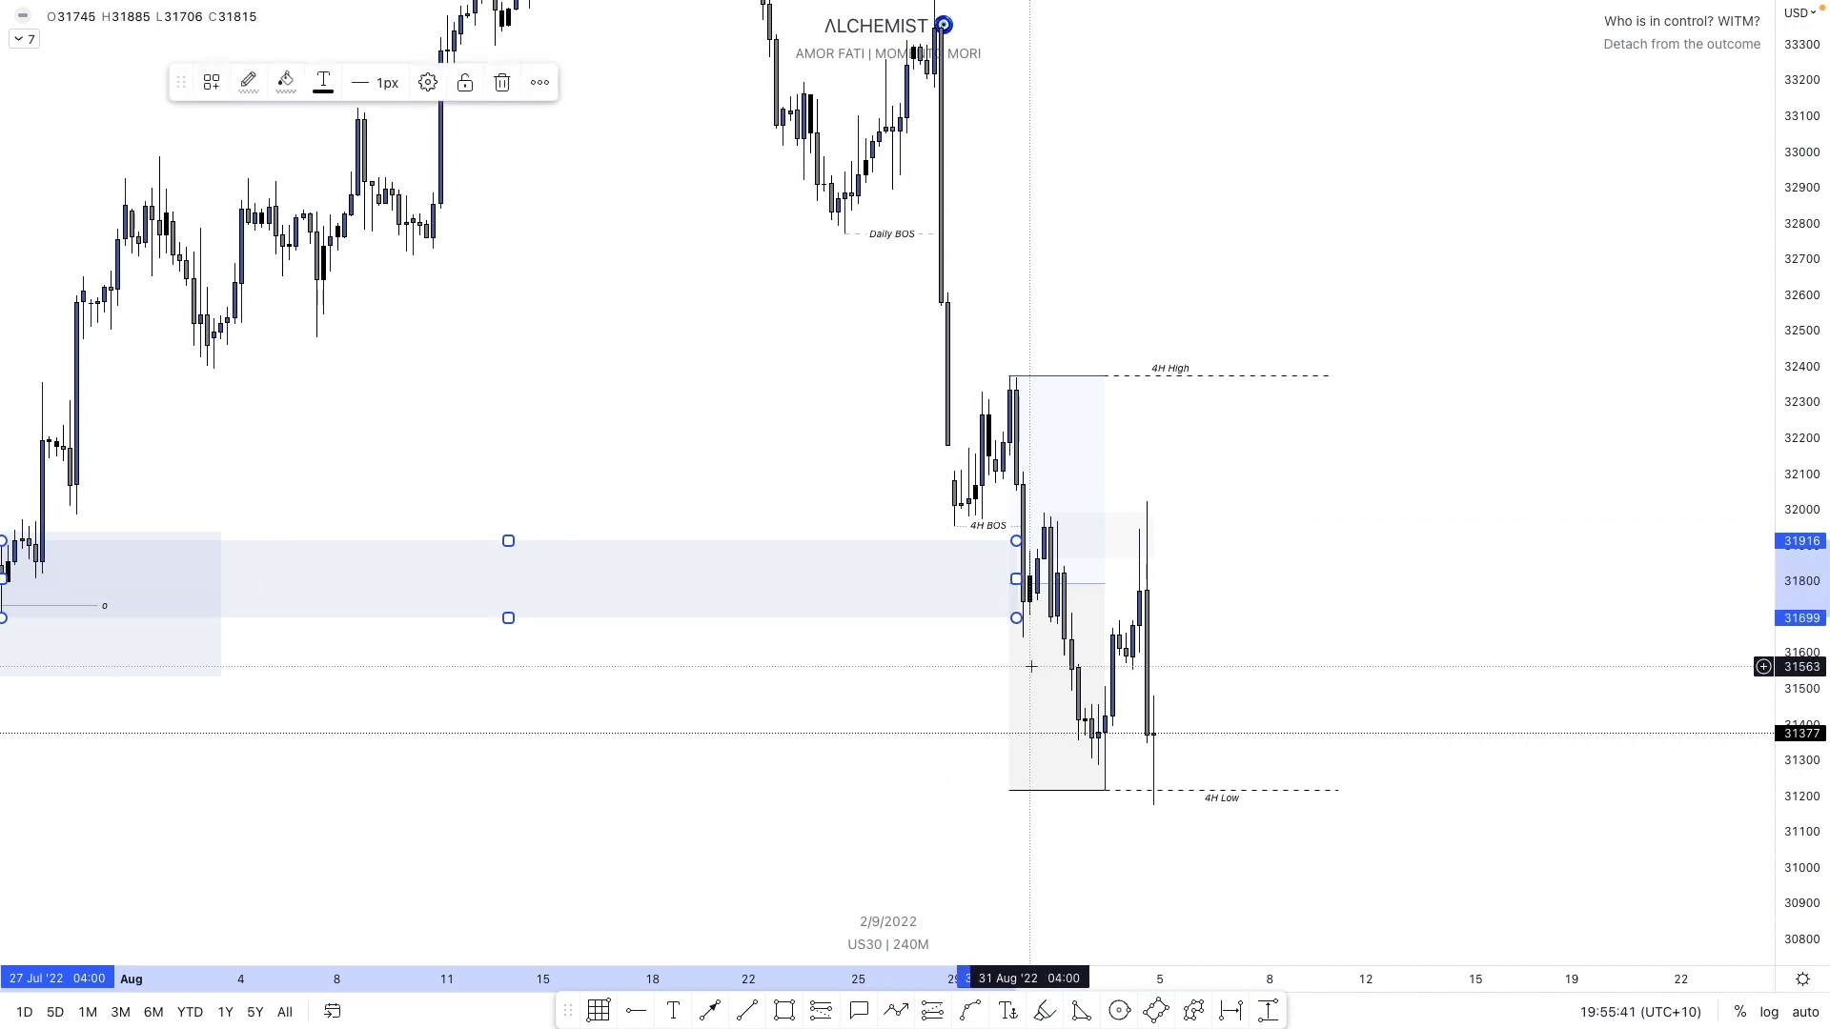
left_click_drag(1018, 581, 1038, 582)
left_click(556, 646)
left_click_drag(556, 645, 734, 652)
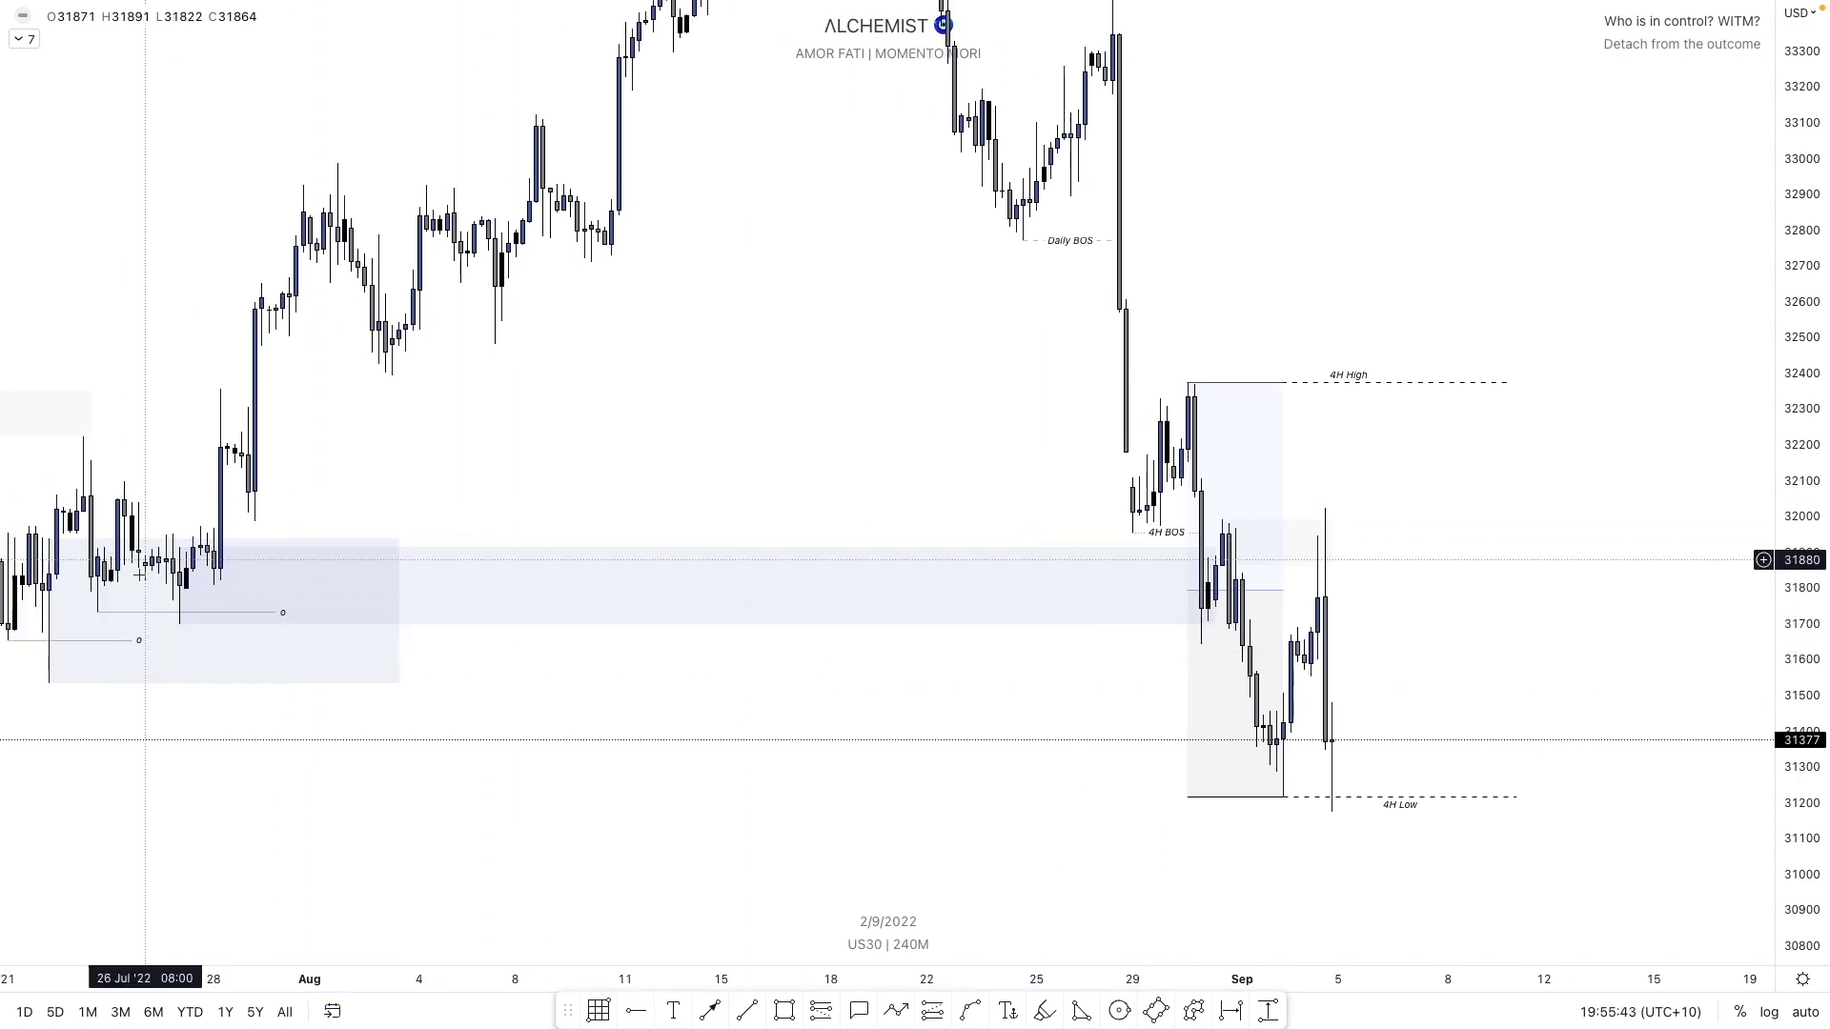
left_click(392, 656)
left_click_drag(399, 611, 1201, 539)
left_click(809, 483)
scroll(781, 490, "left", 4)
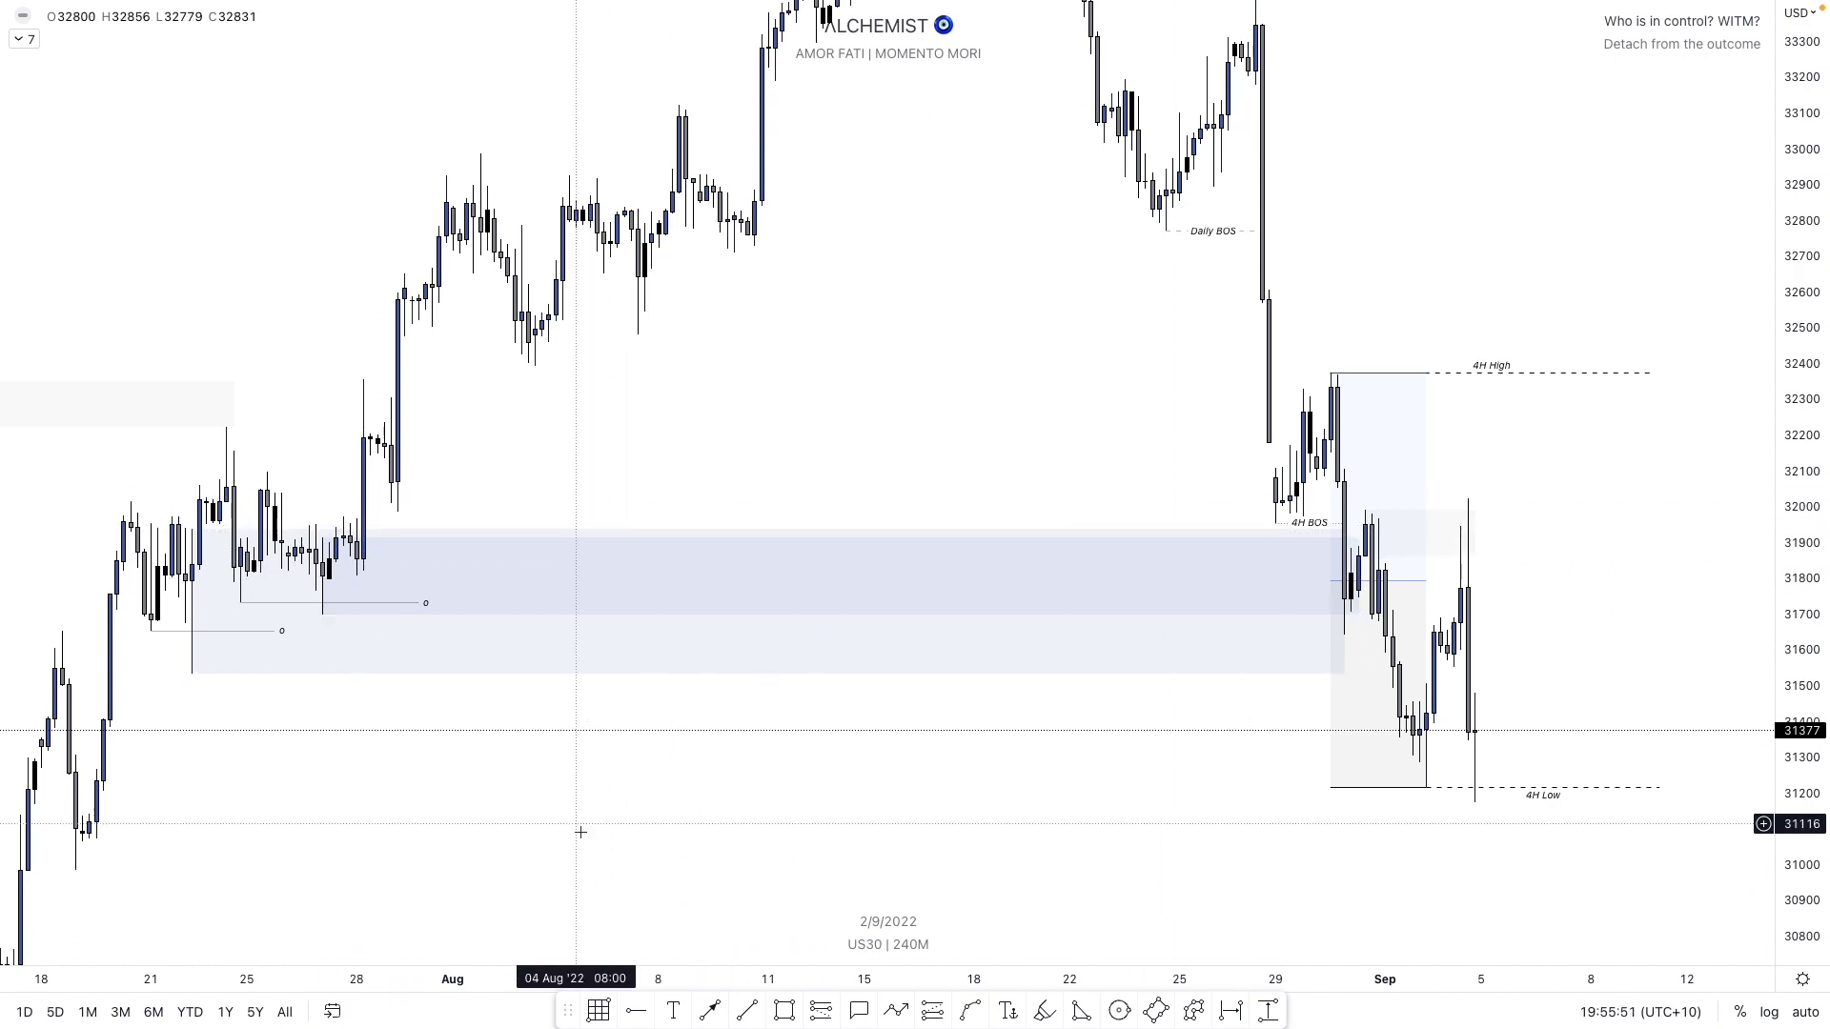
- Draw a rectangle between 31969 and 31808 from 28 Jul '22 00:00 and extend it to 30 Aug '22 12:00
left_click(789, 1014)
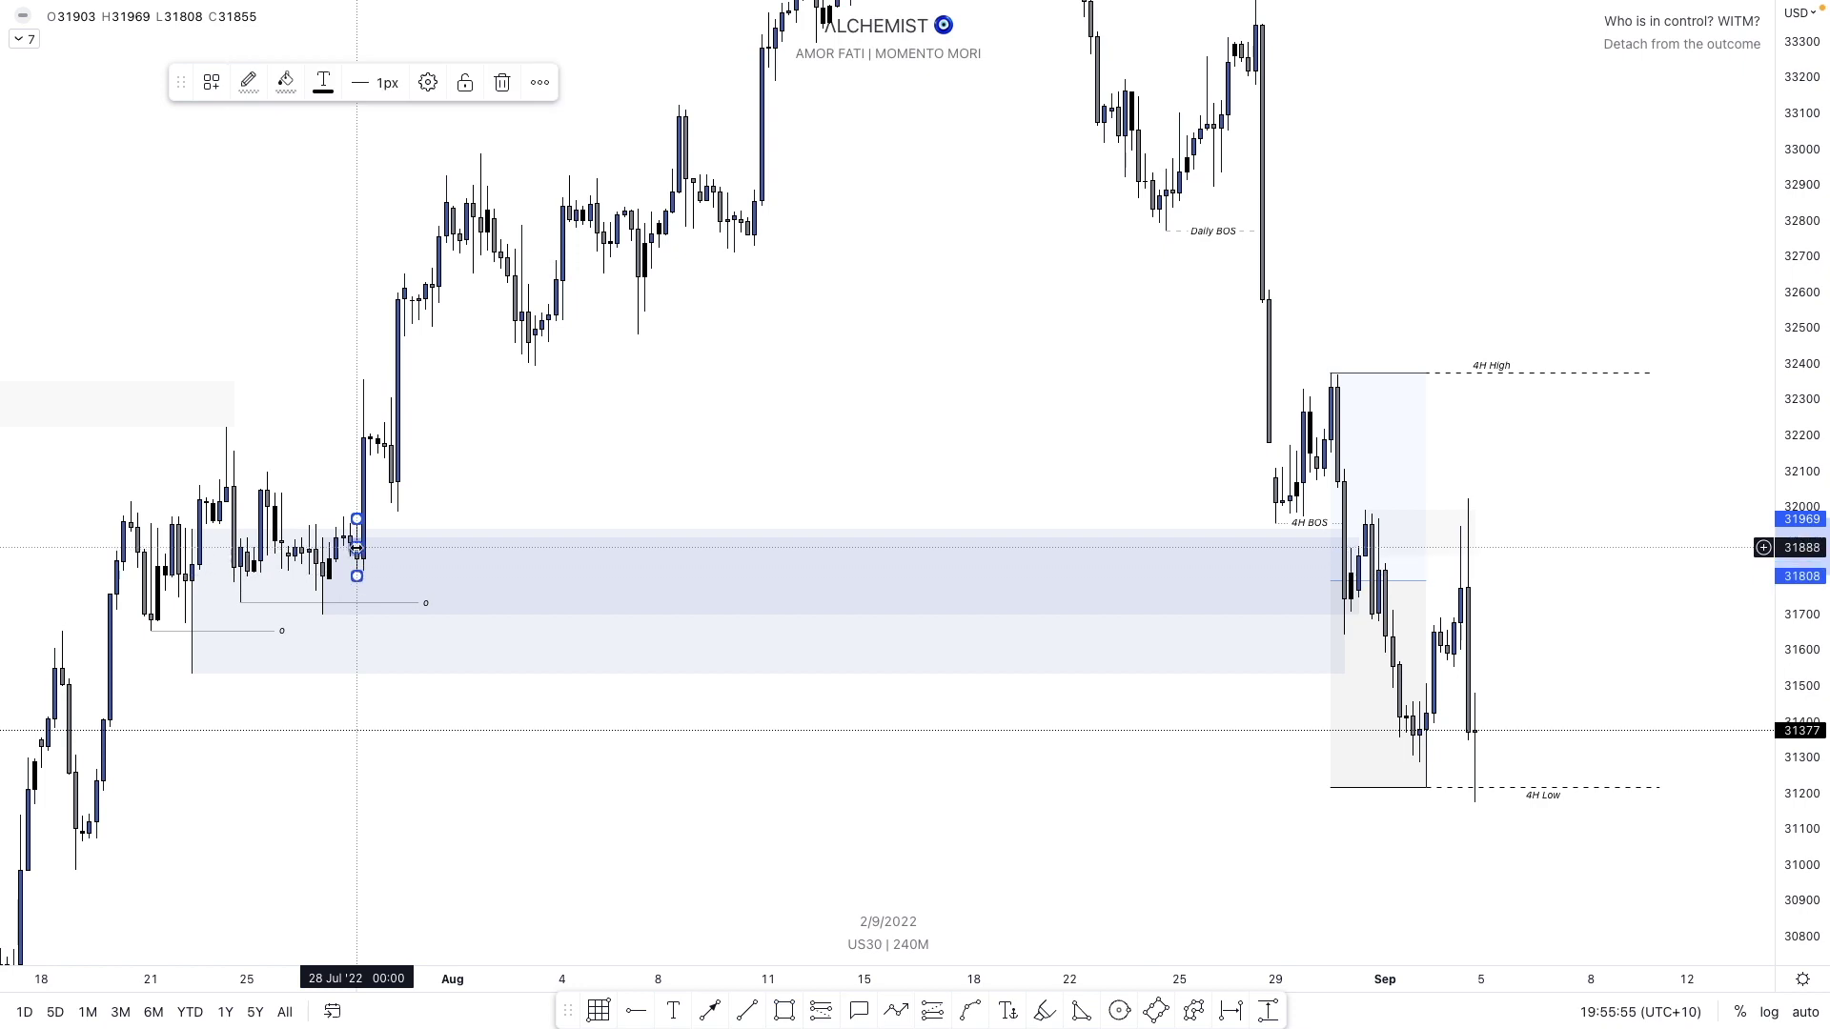
left_click_drag(381, 542, 412, 546)
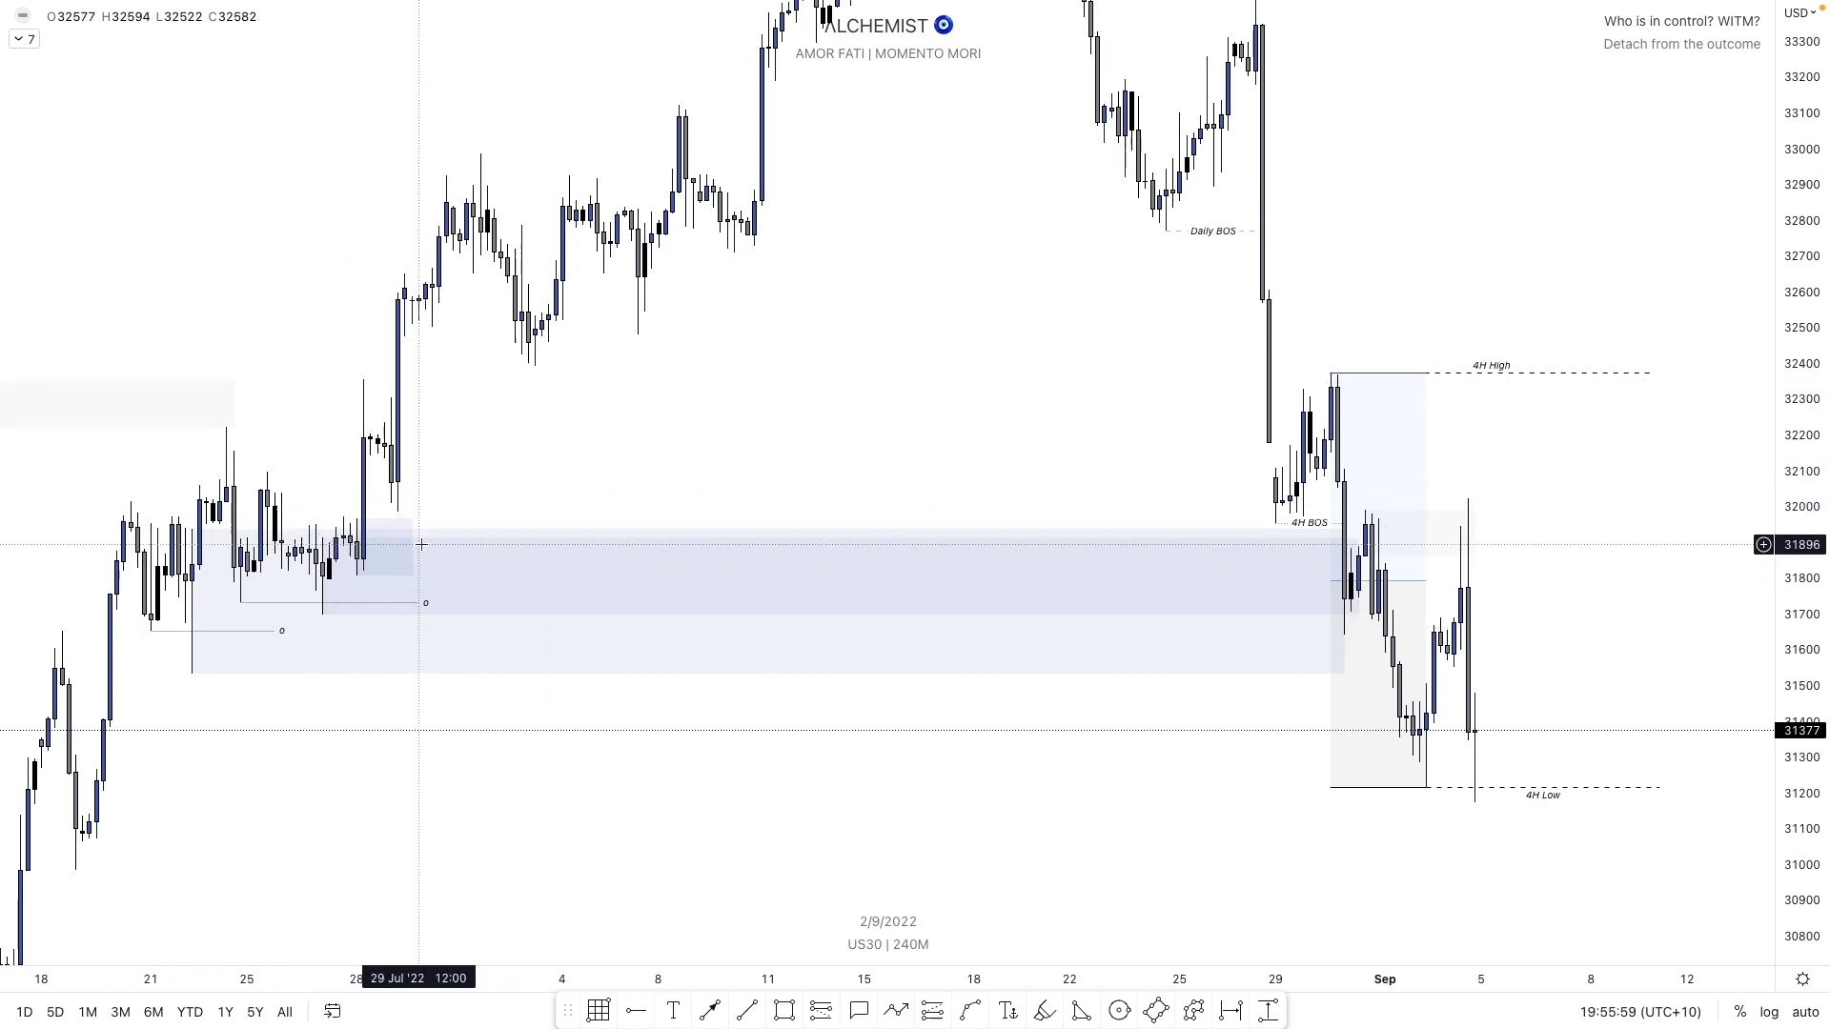
left_click_drag(413, 547, 1326, 547)
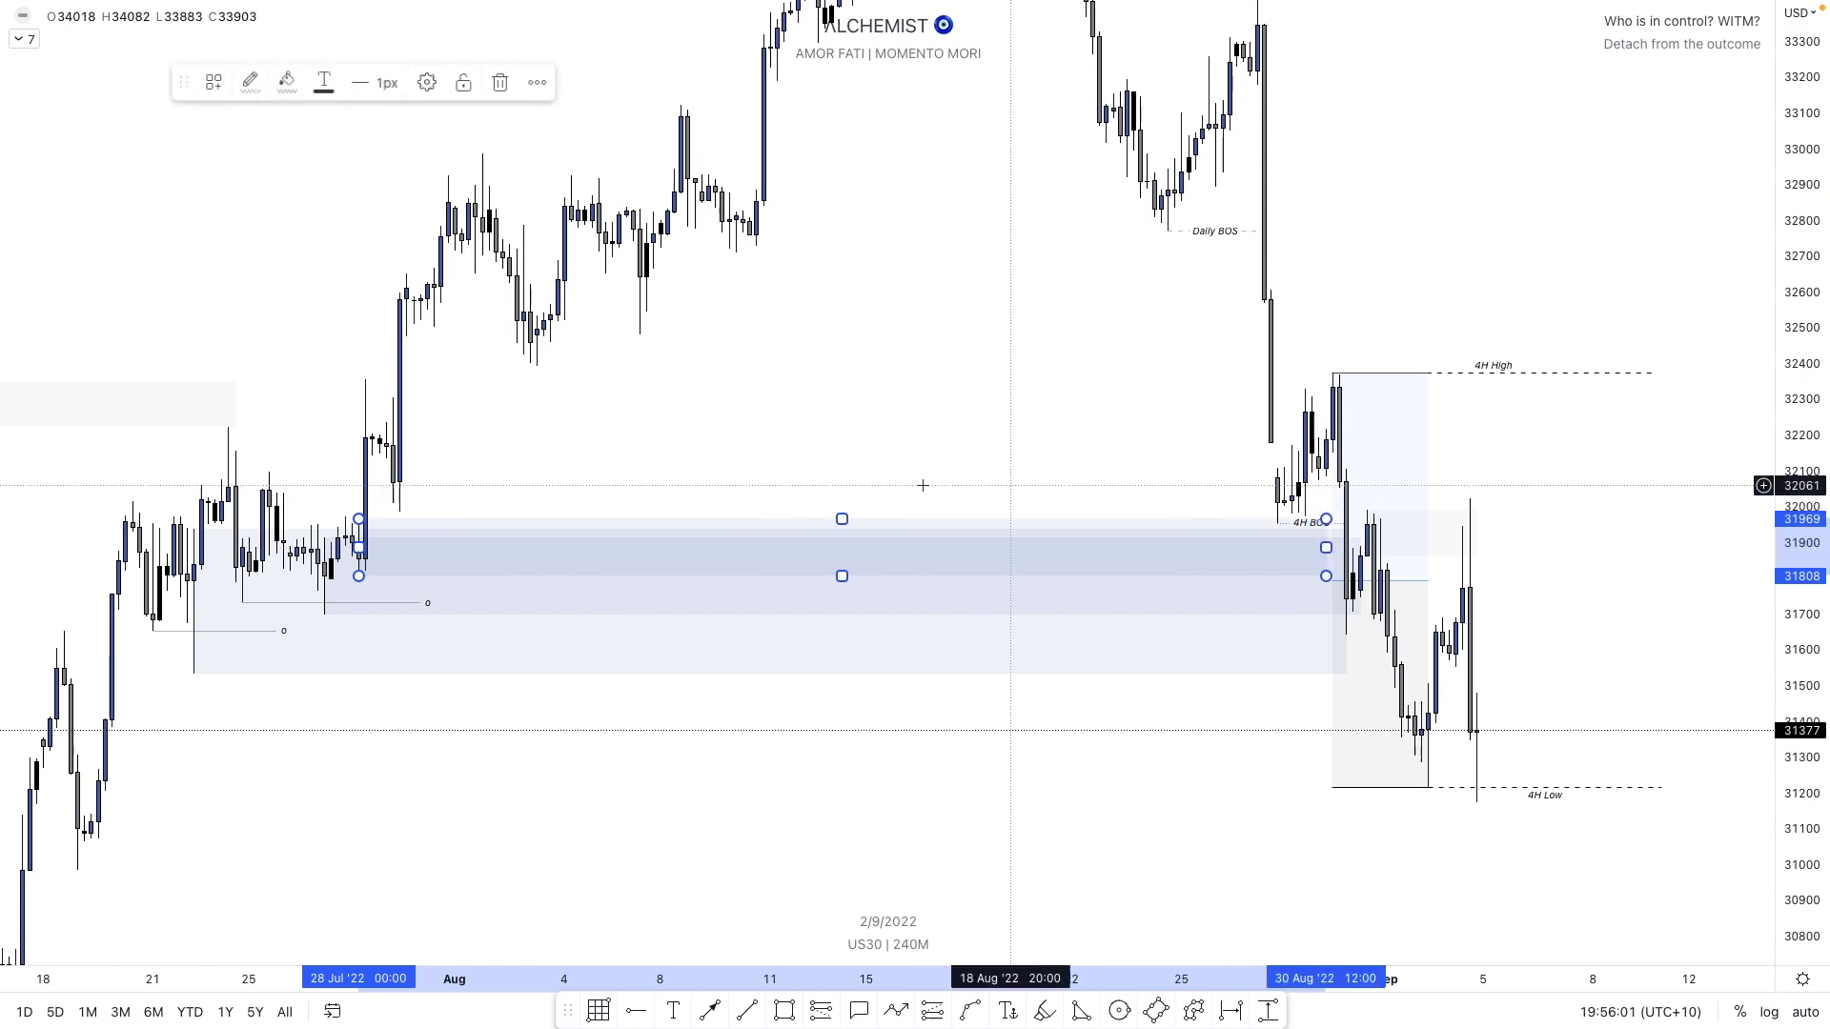
left_click(922, 485)
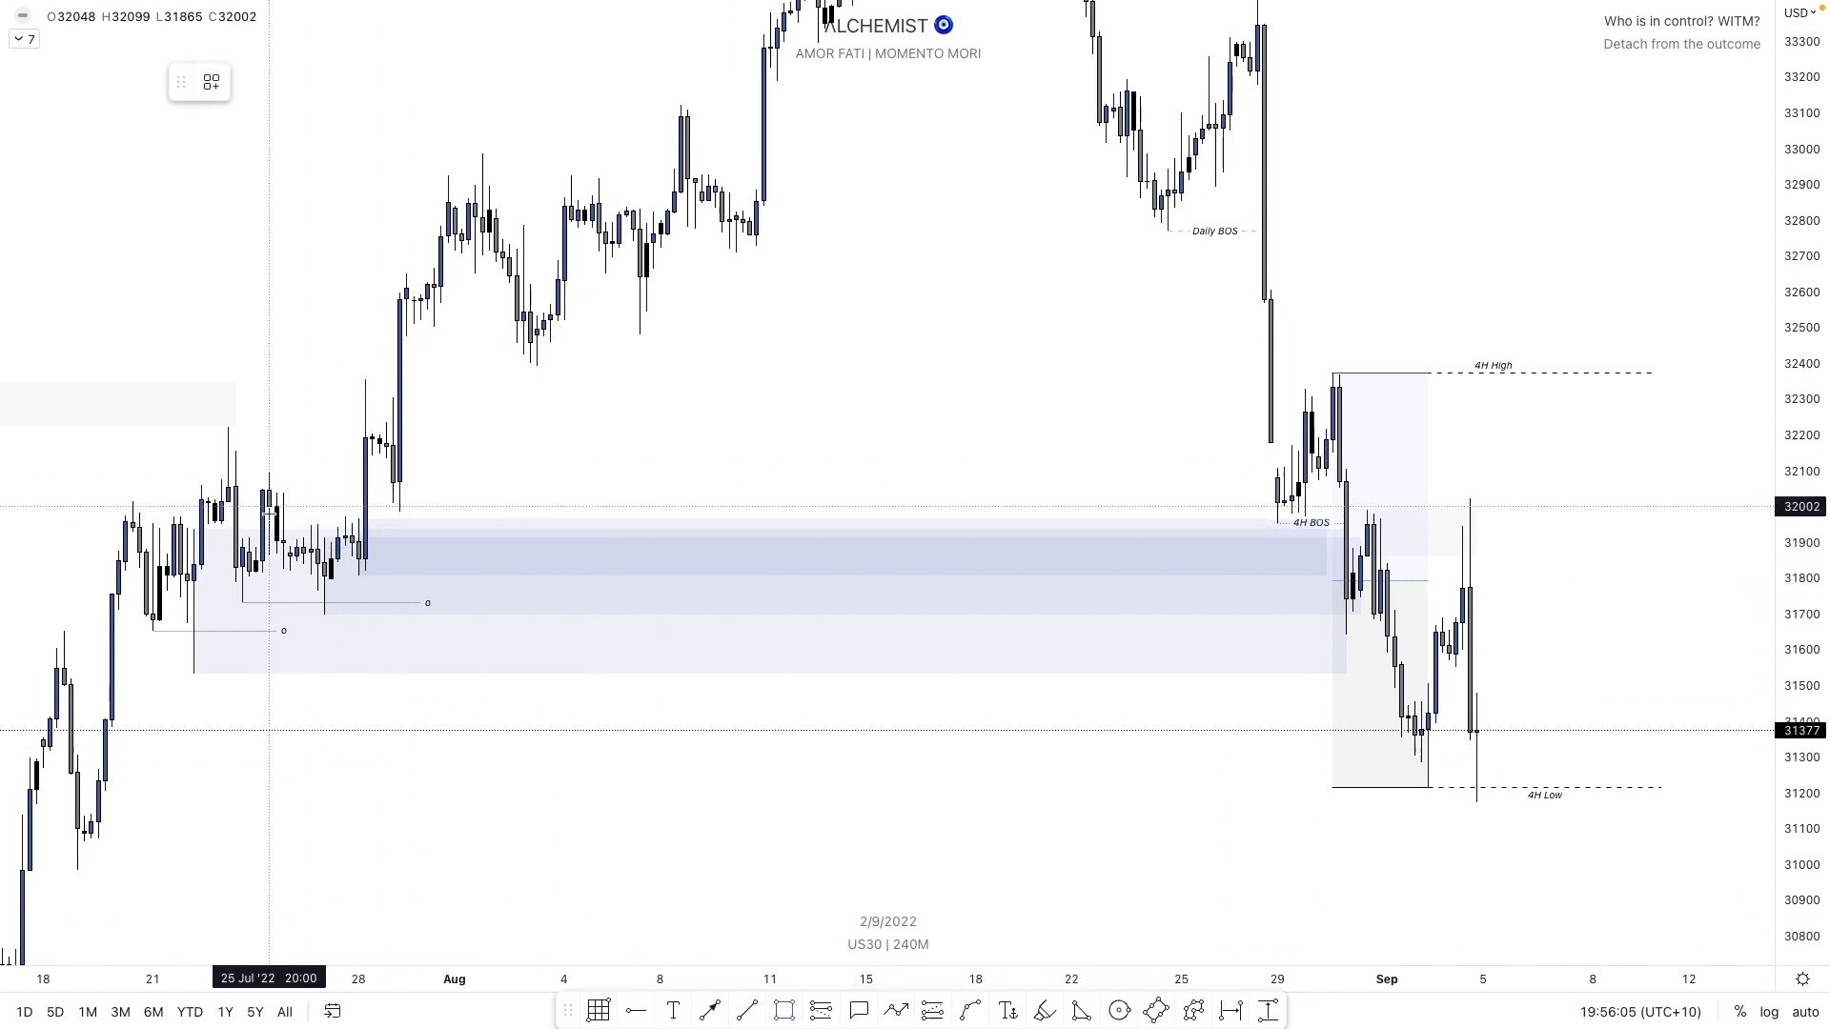
- Draw a rectangle between 32099 and 31865 from 25 Jul '22 20:00 to 28 Jul '22 00:00 and make it light grey with a saved template
left_click(273, 527)
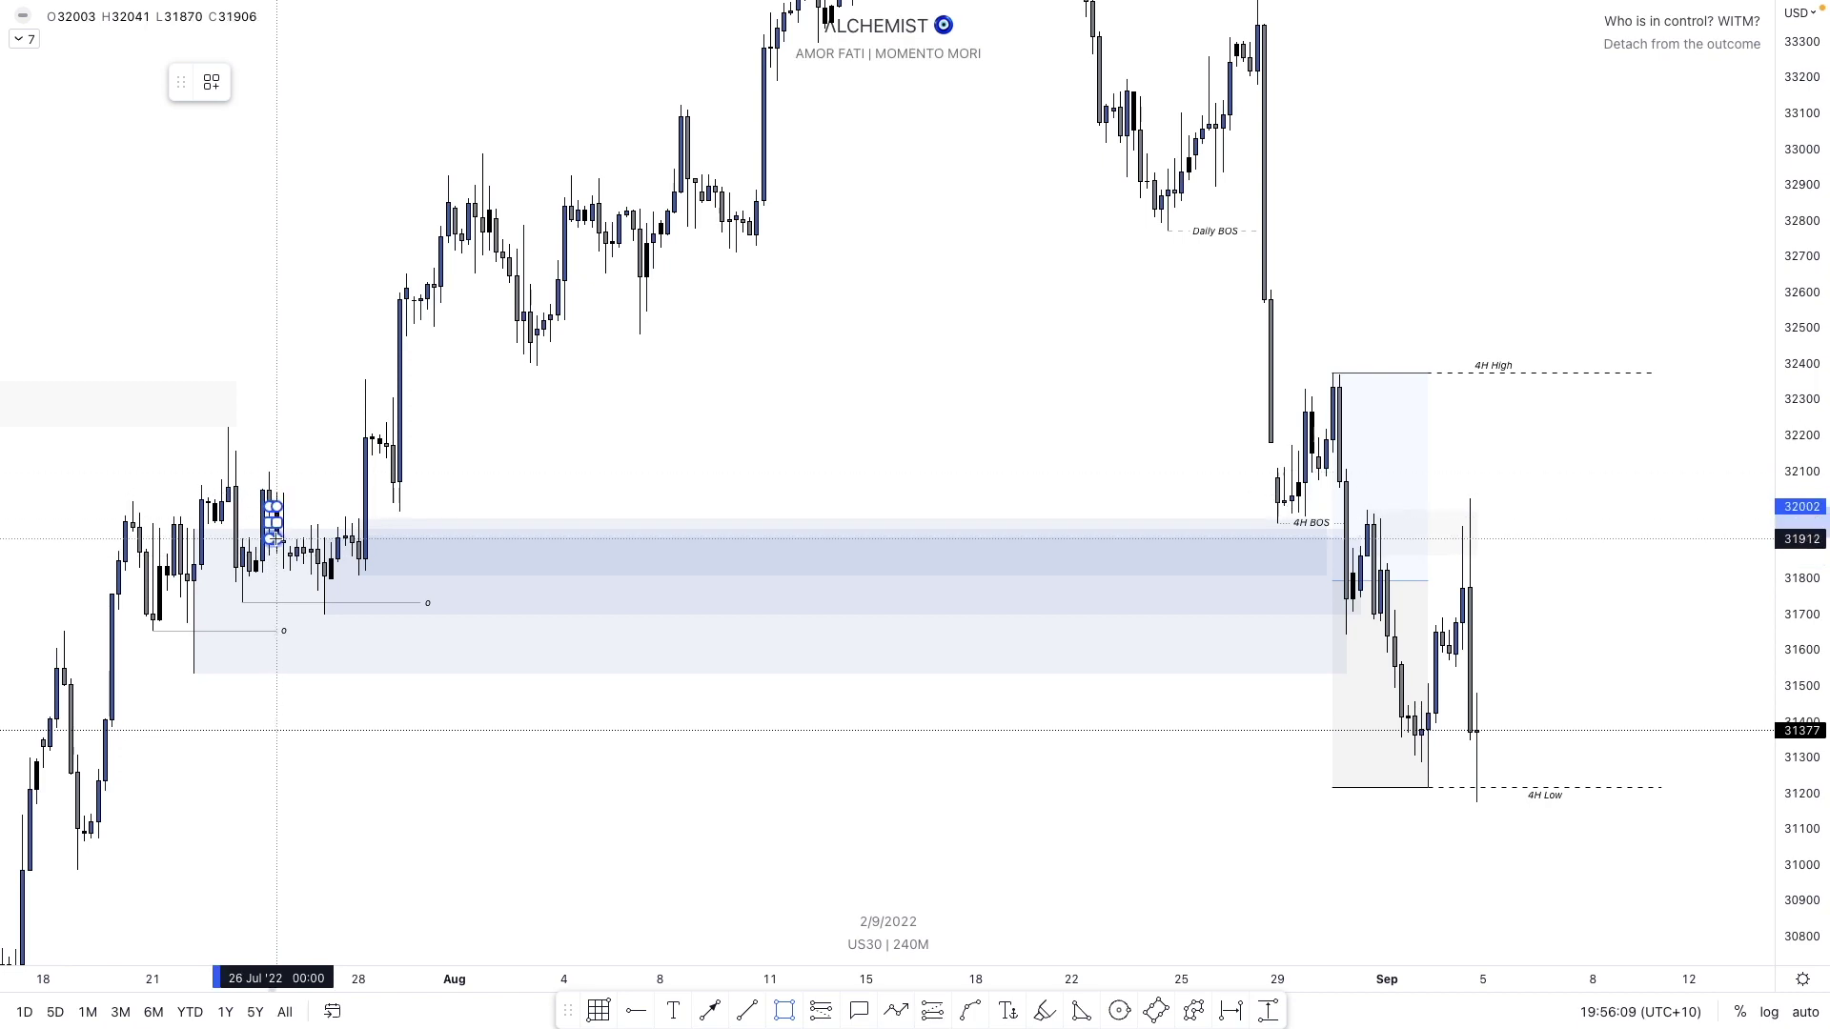
left_click_drag(272, 508, 338, 510)
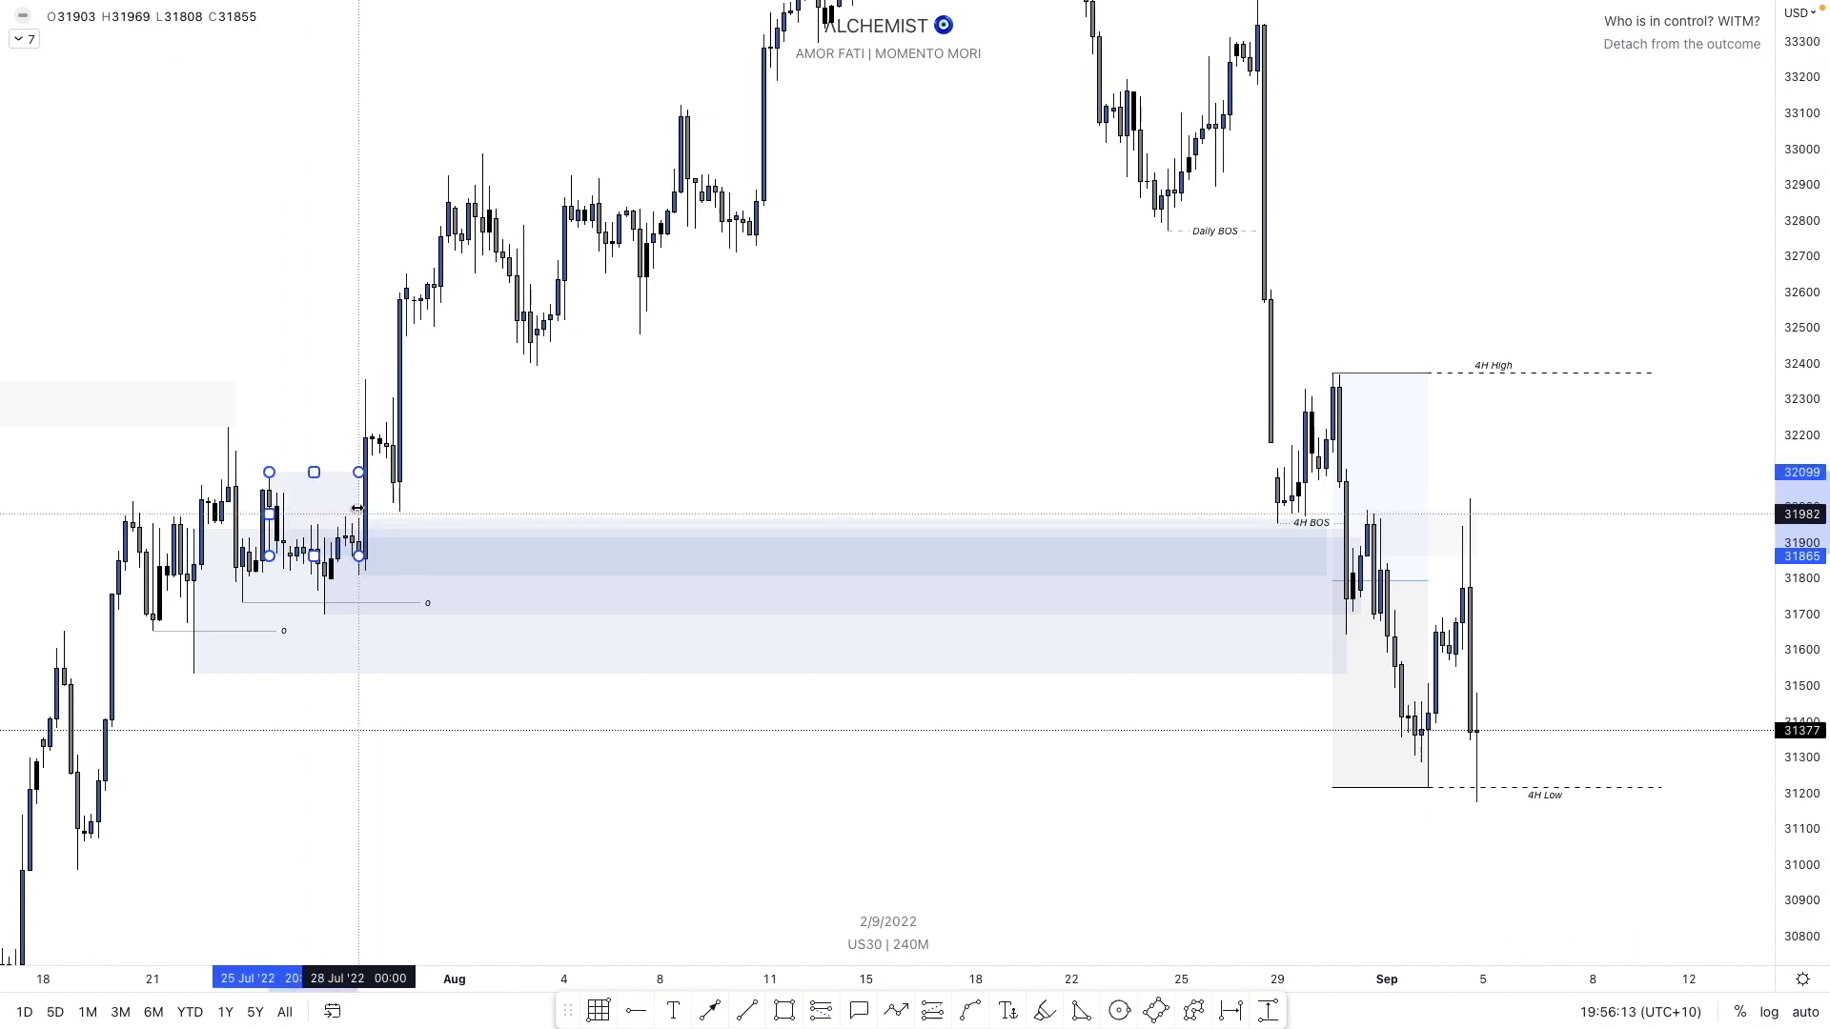
right_click(358, 510)
mouse_move(397, 516)
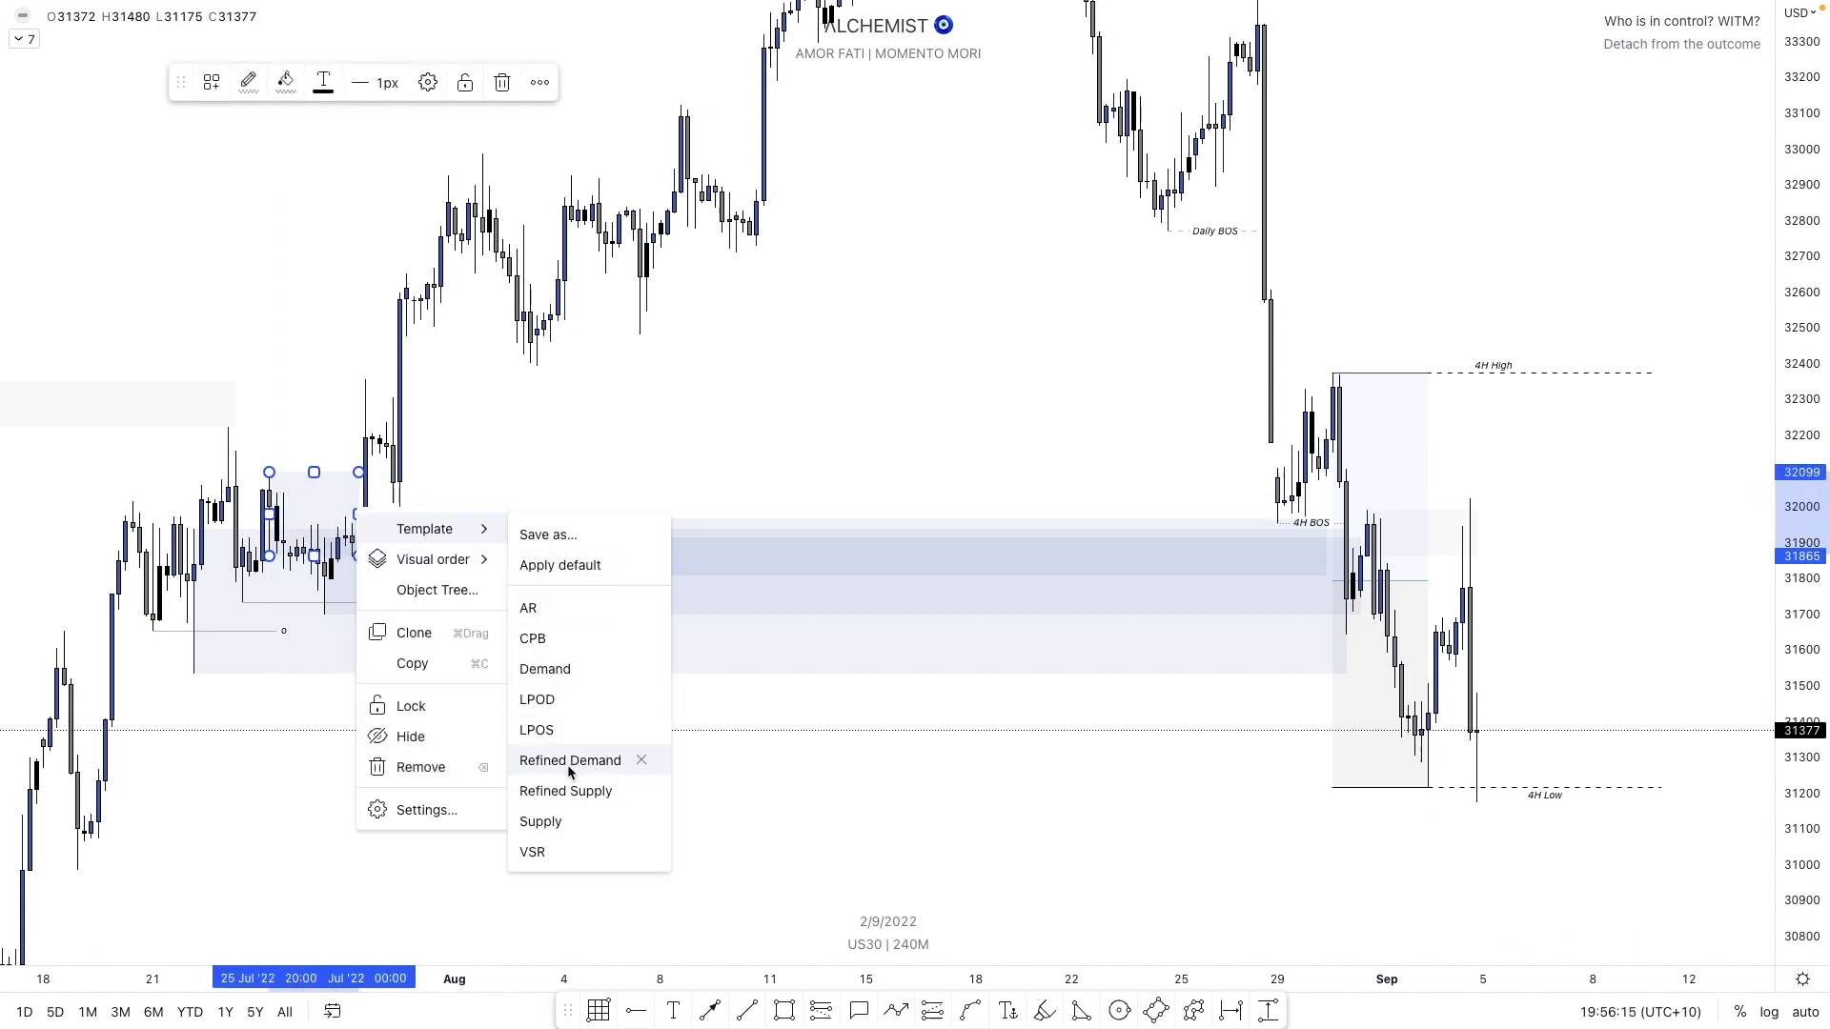
left_click(555, 701)
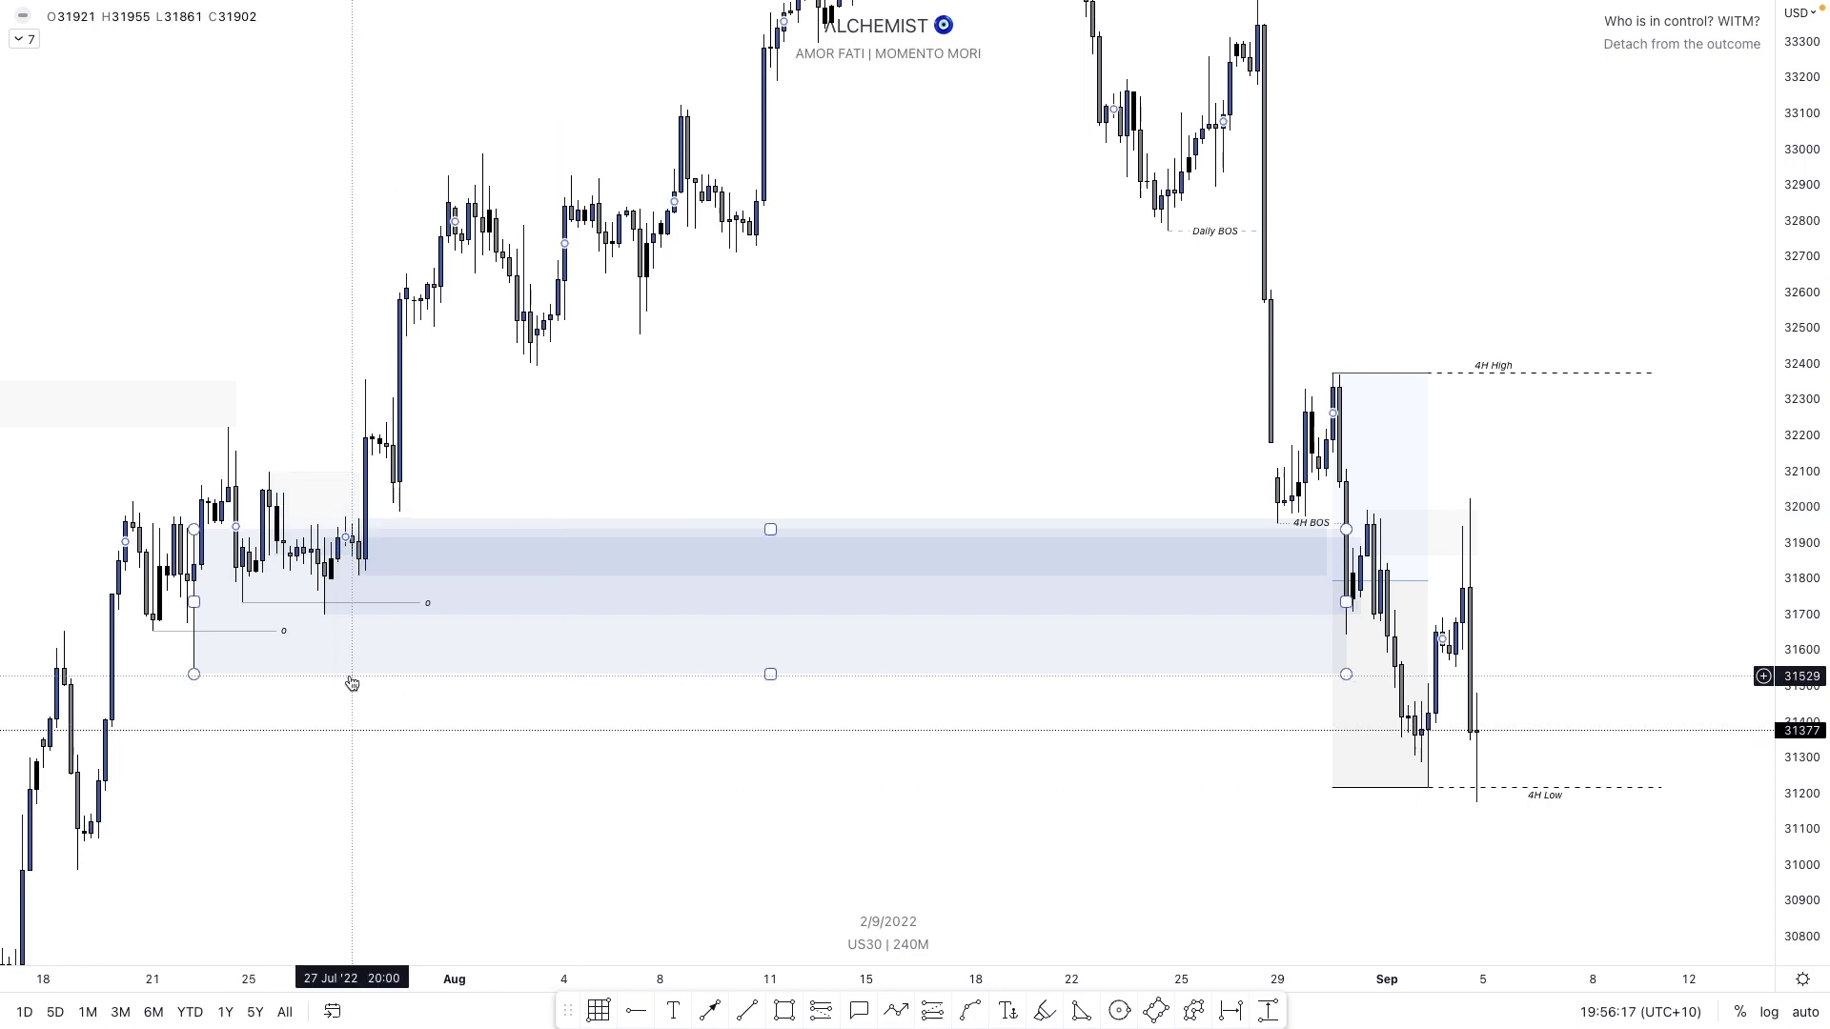
- Delete the larger July demand rectangle and the demand rectangle between 31916 and 31699
key("Delete")
key("Delete")
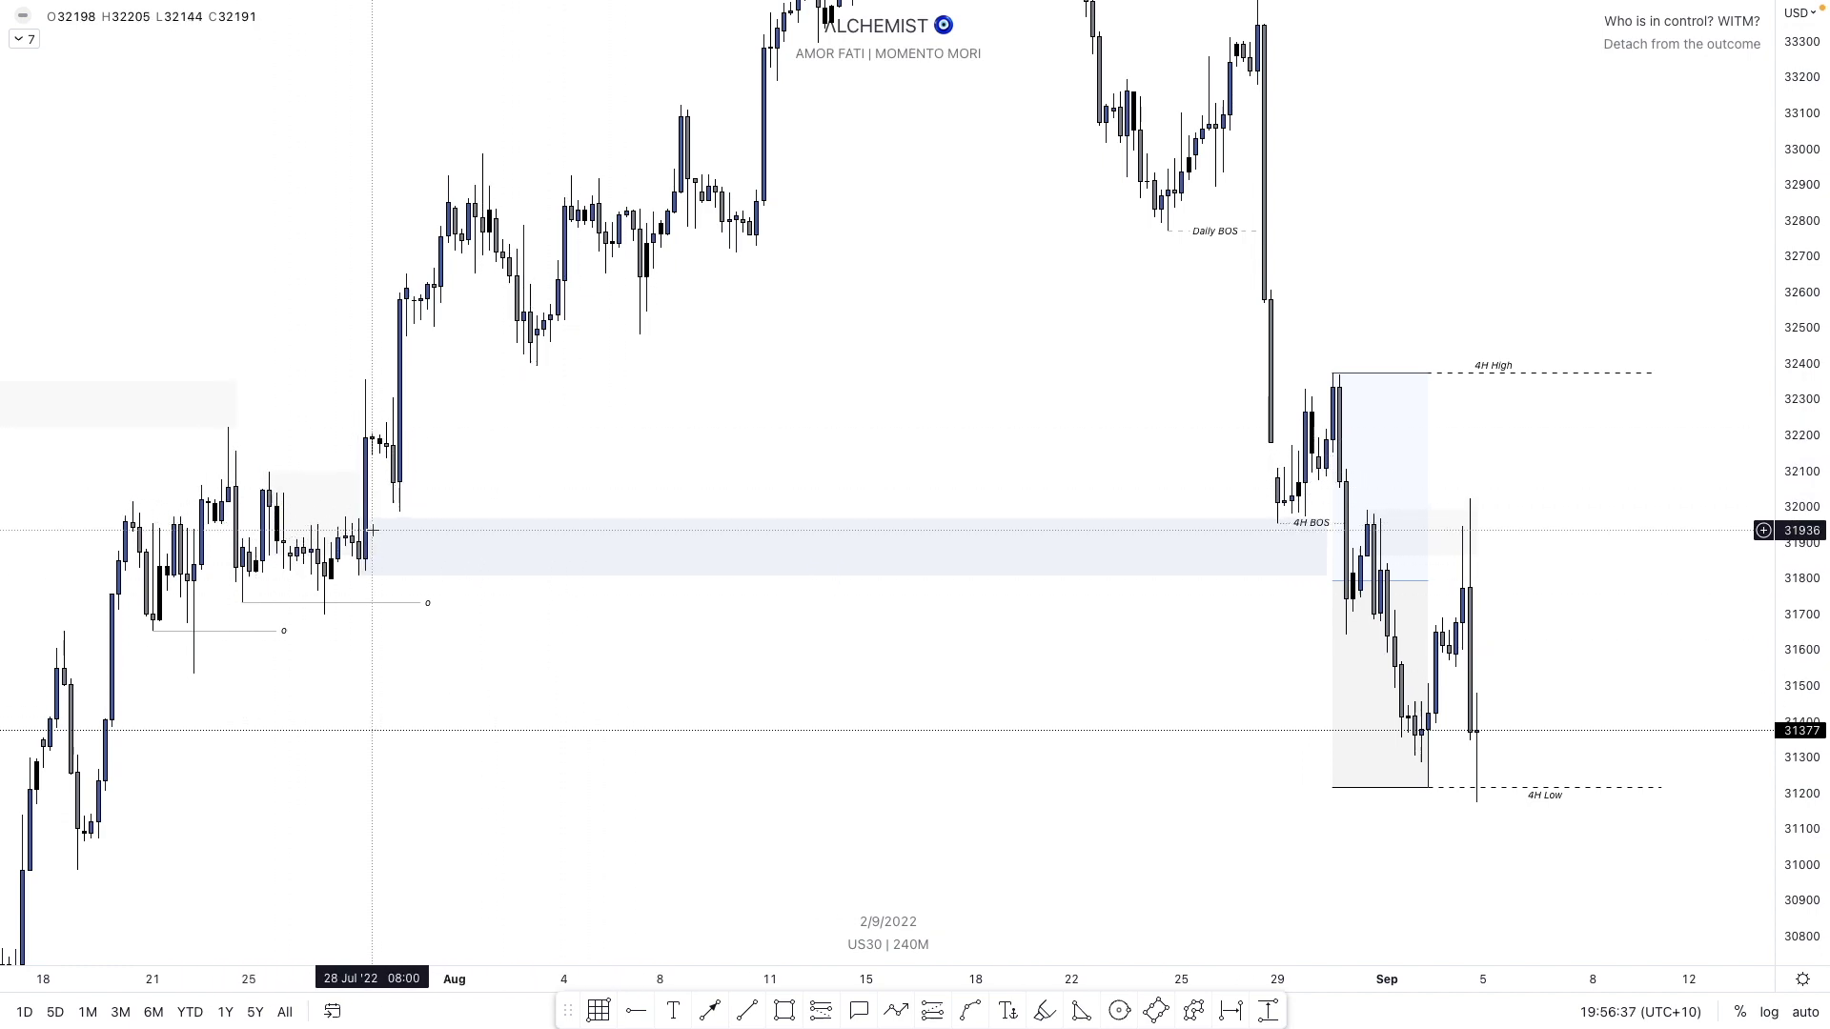
left_click(349, 557)
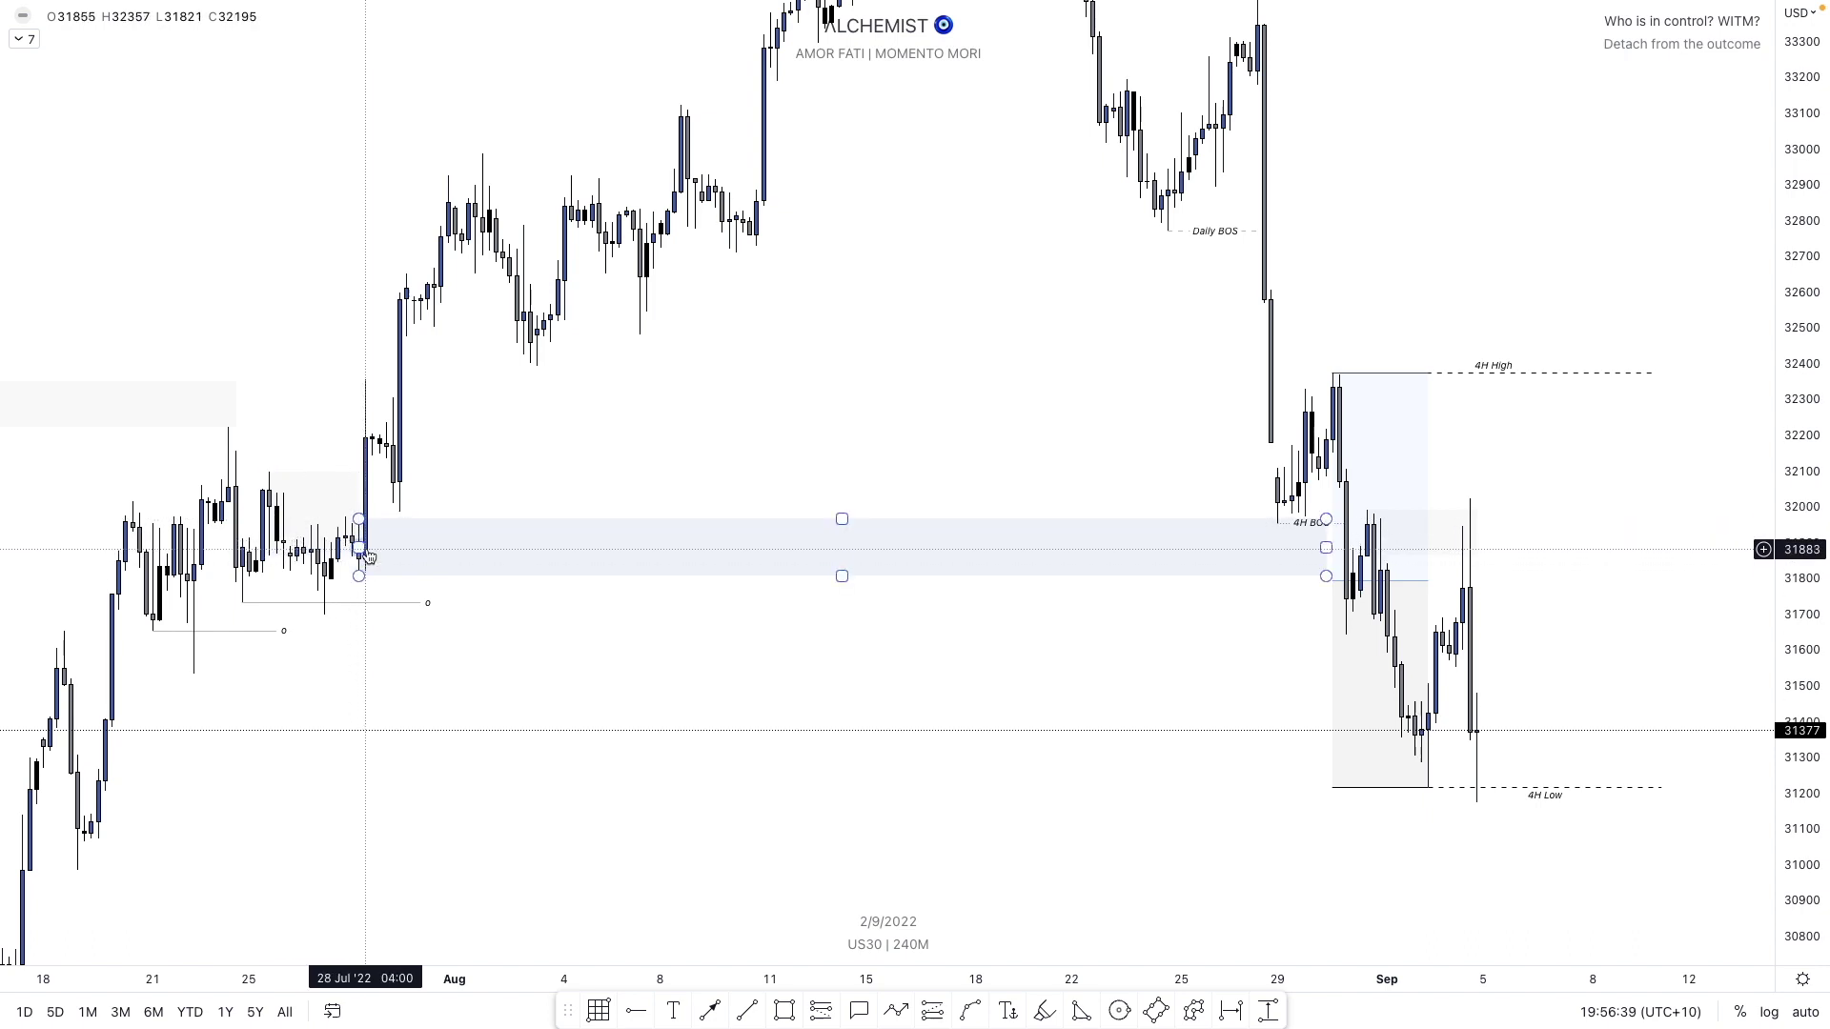
left_click(157, 633)
left_click(181, 558)
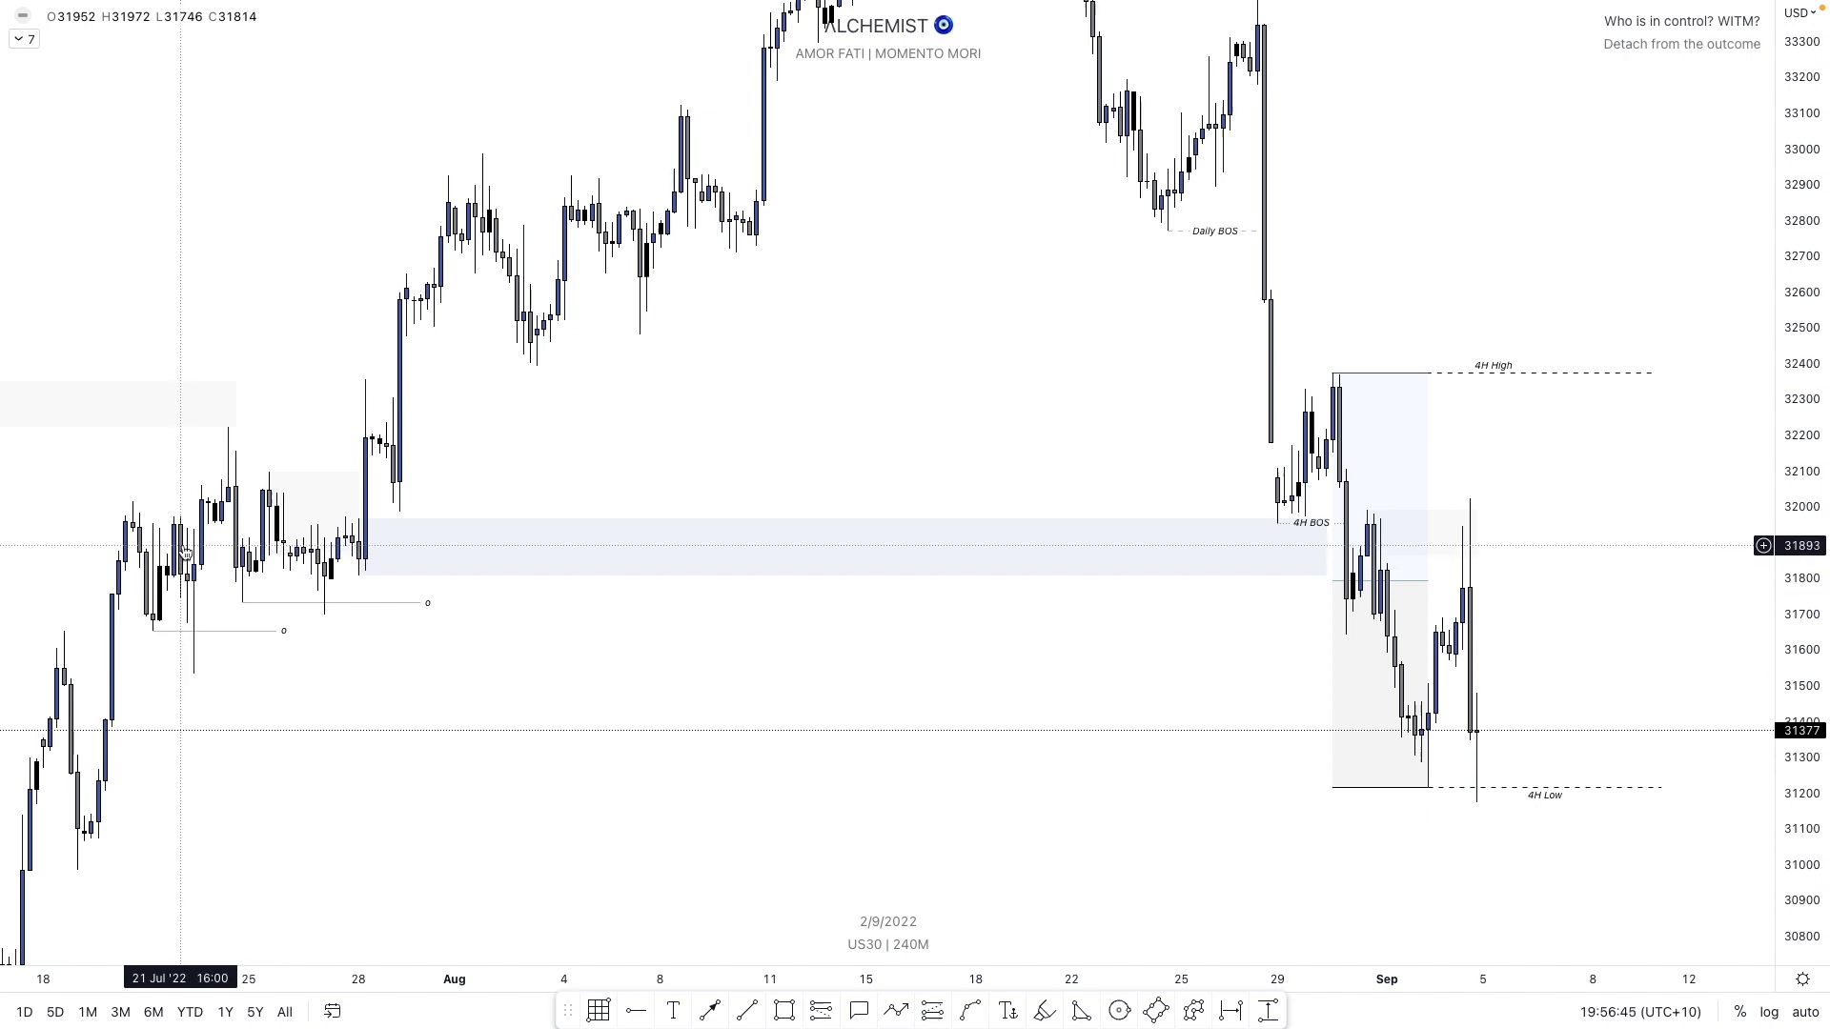
- Draw a horizontal trend line at about 31846 from 27 Jul to 29 Jul '22 and apply the LIQ template
left_click(296, 604)
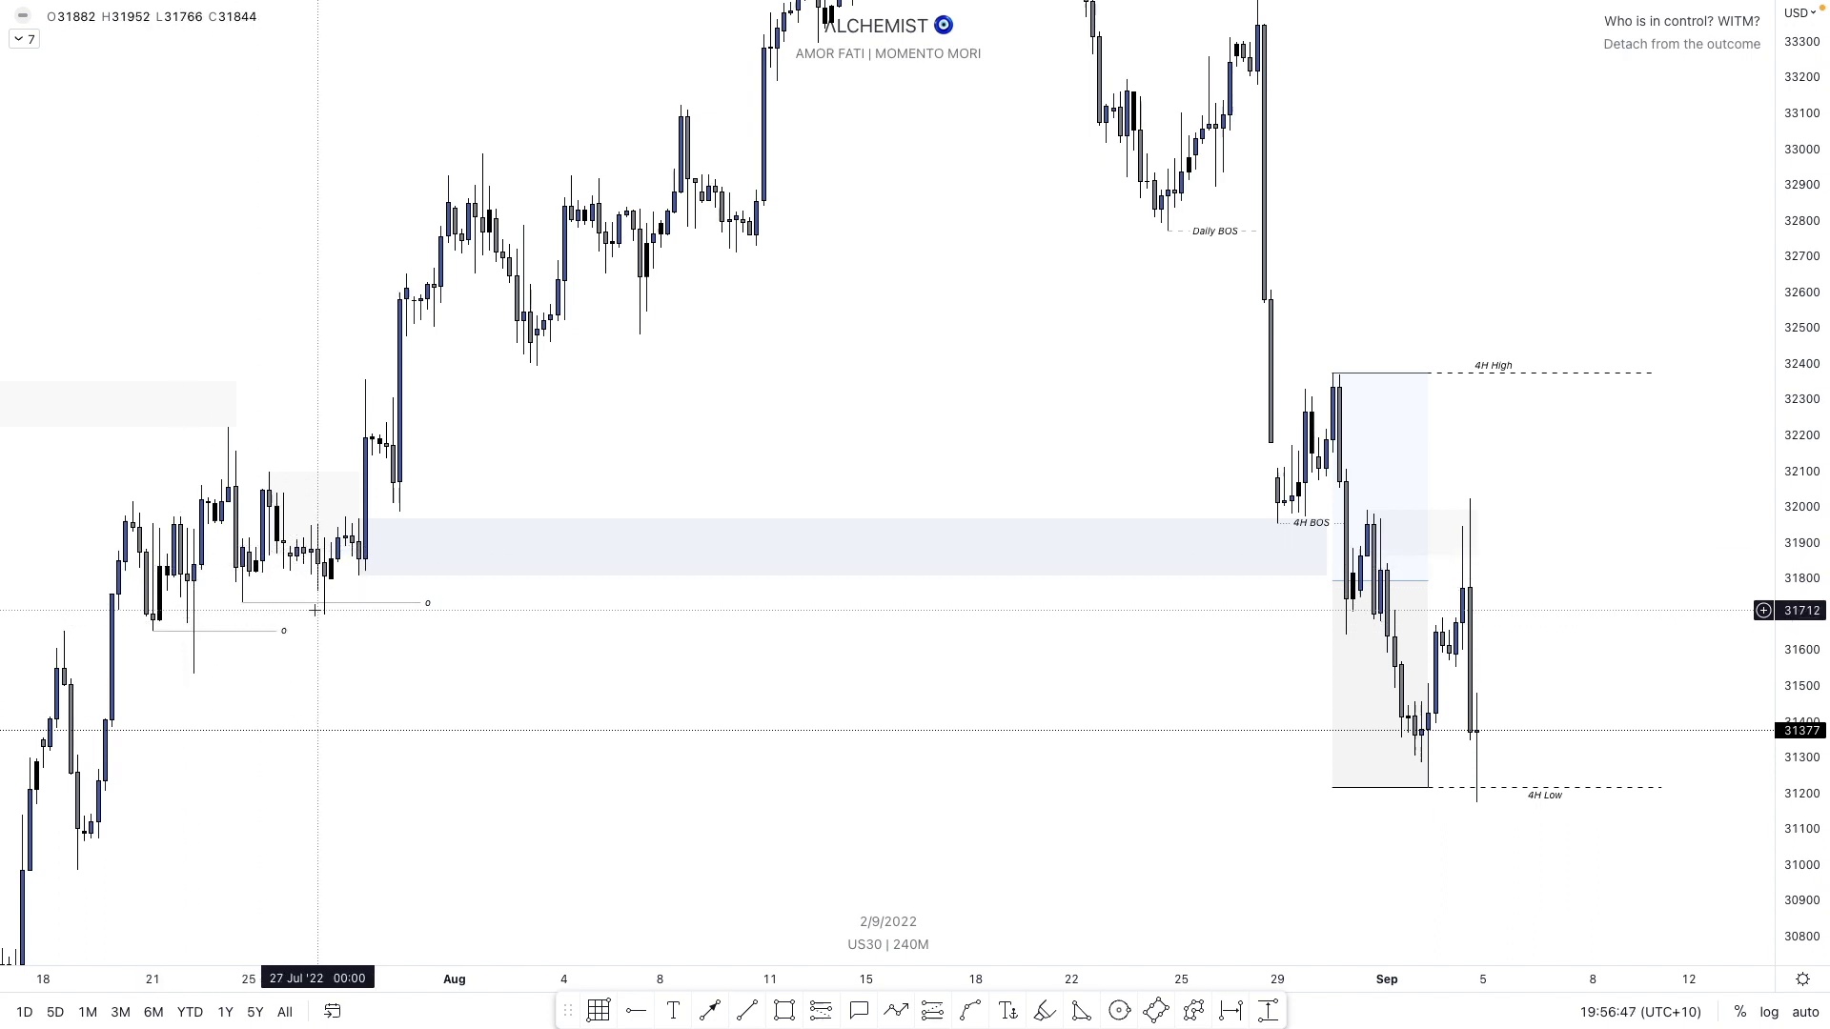
left_click(562, 952)
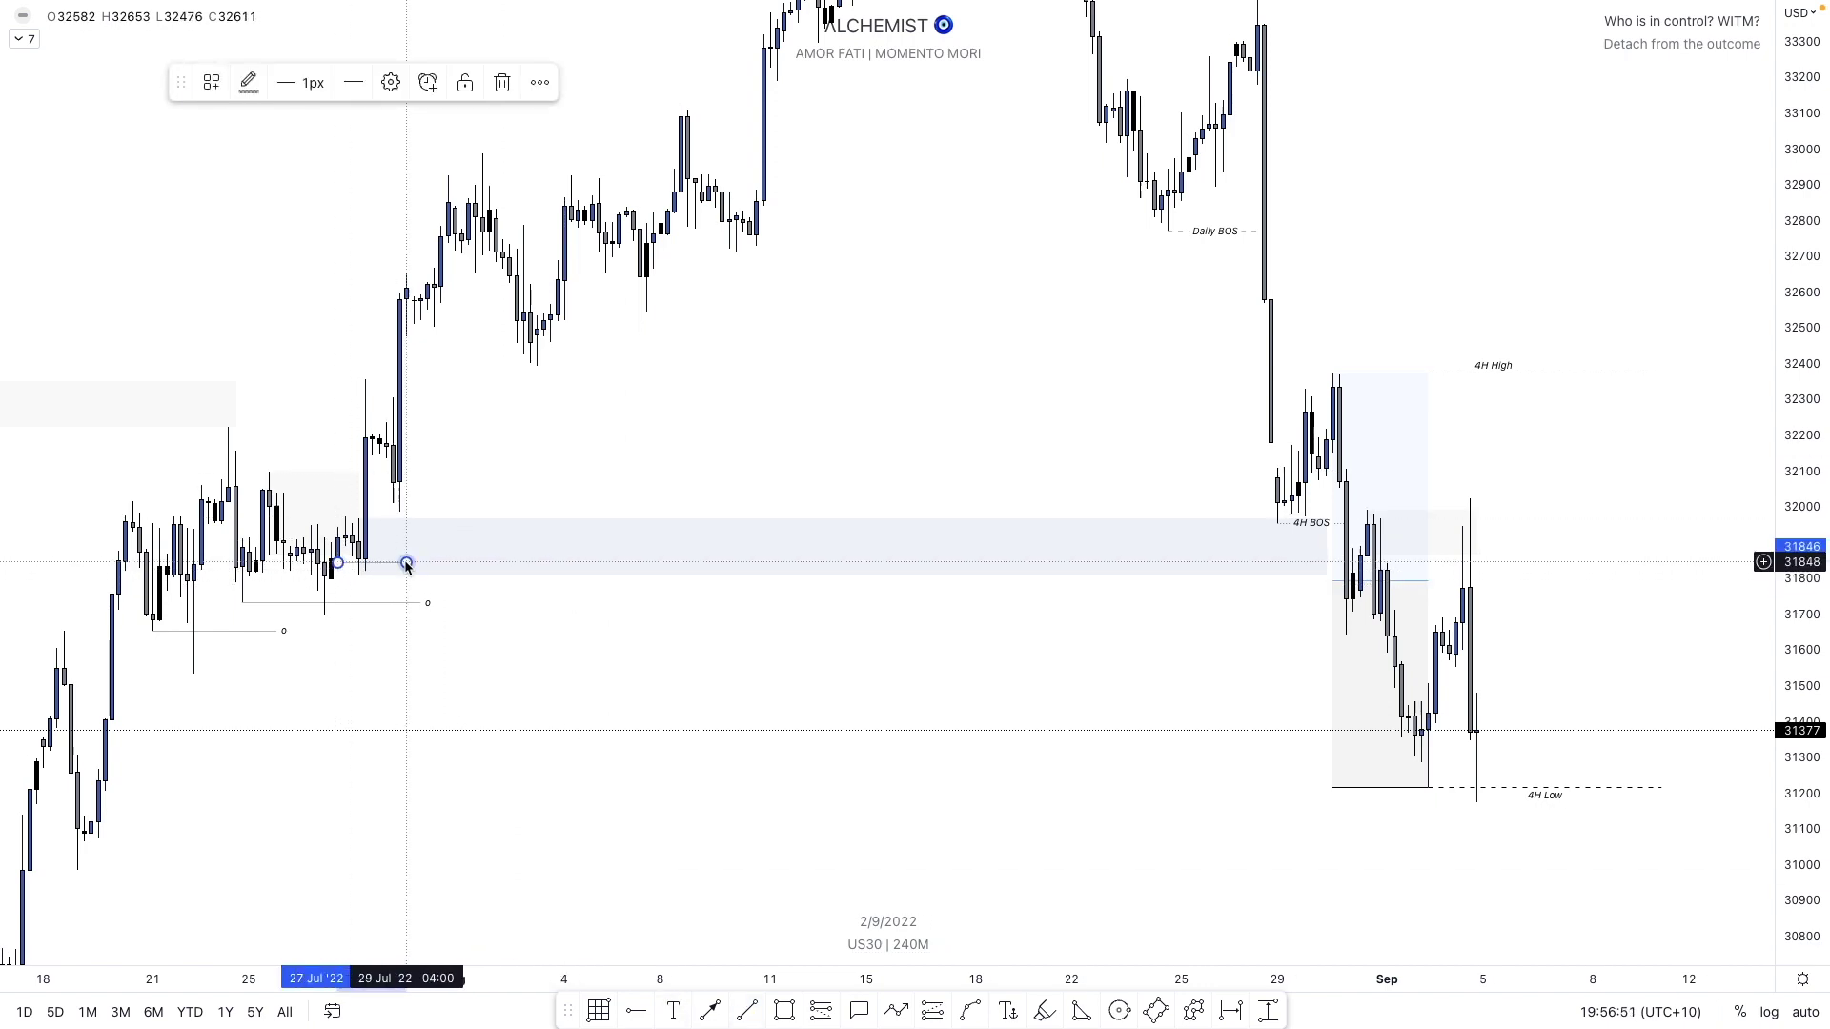
right_click(406, 564)
mouse_move(499, 622)
left_click(692, 768)
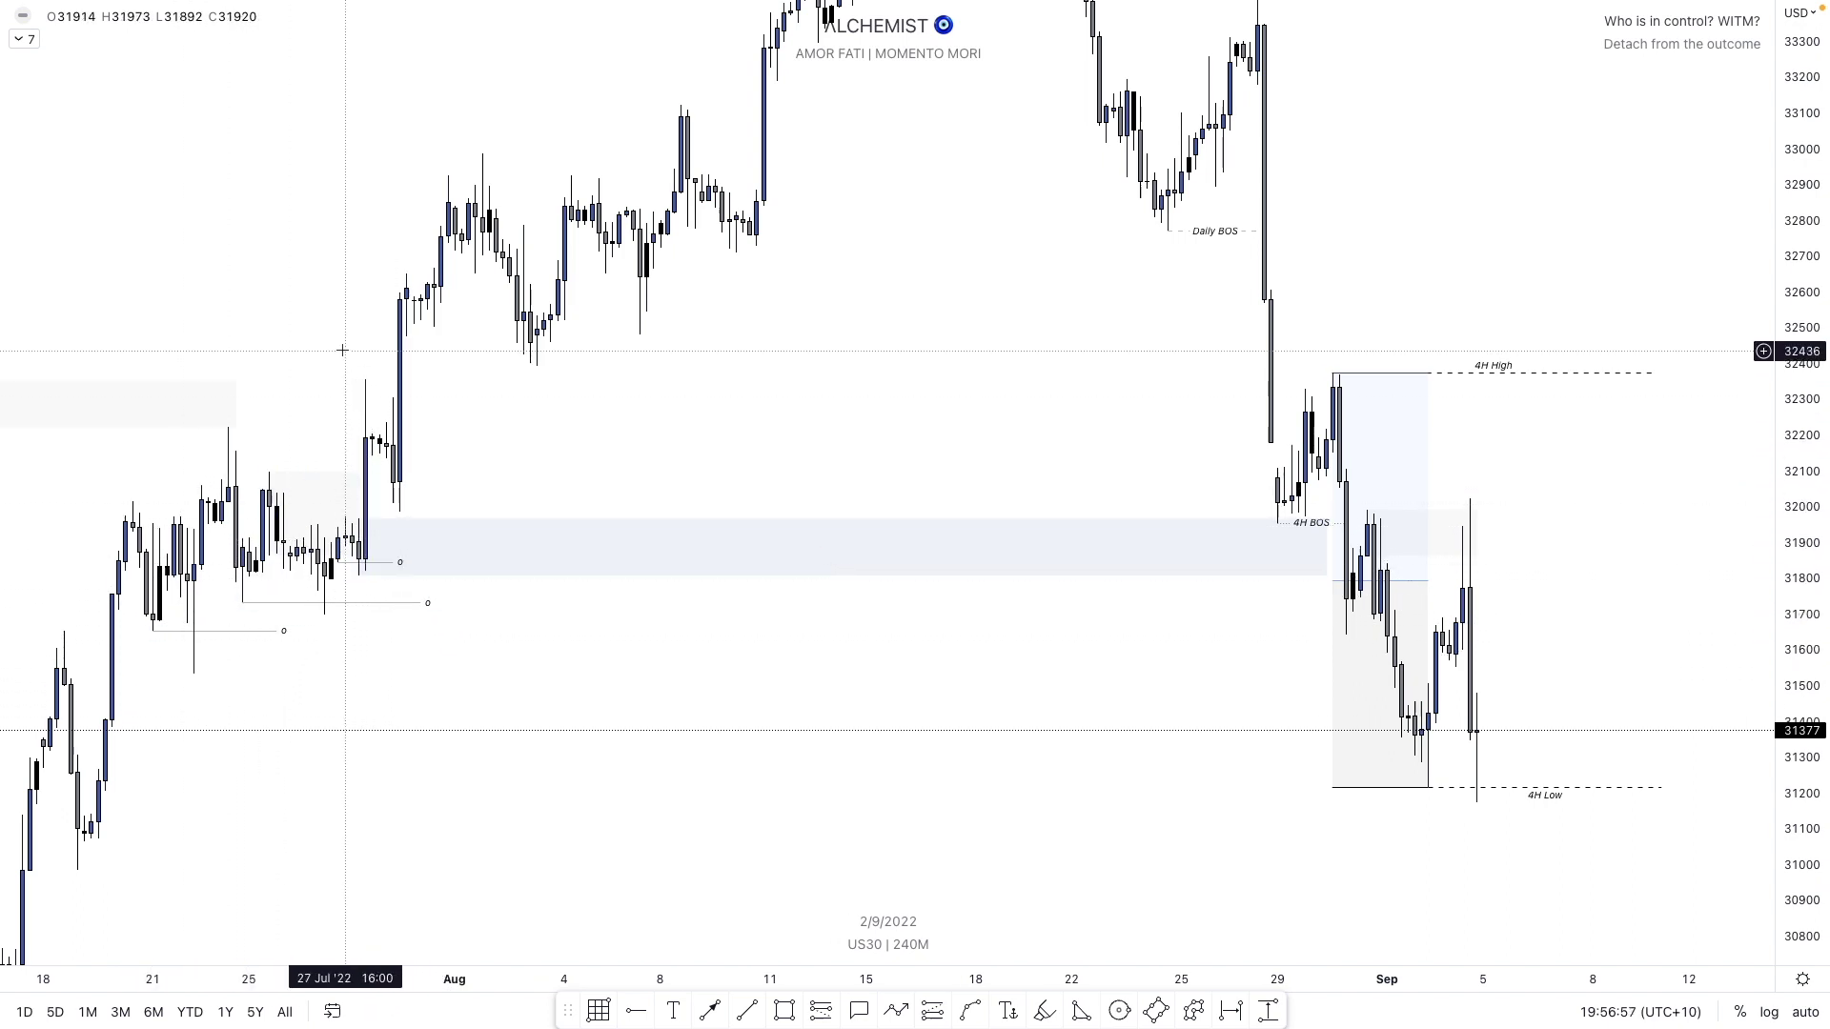
- Draw a horizontal trend line at 32330 from 30 Aug '22 00:00 to 01 Sep '22 16:00 and apply the LIQ template
left_click_drag(974, 394, 801, 429)
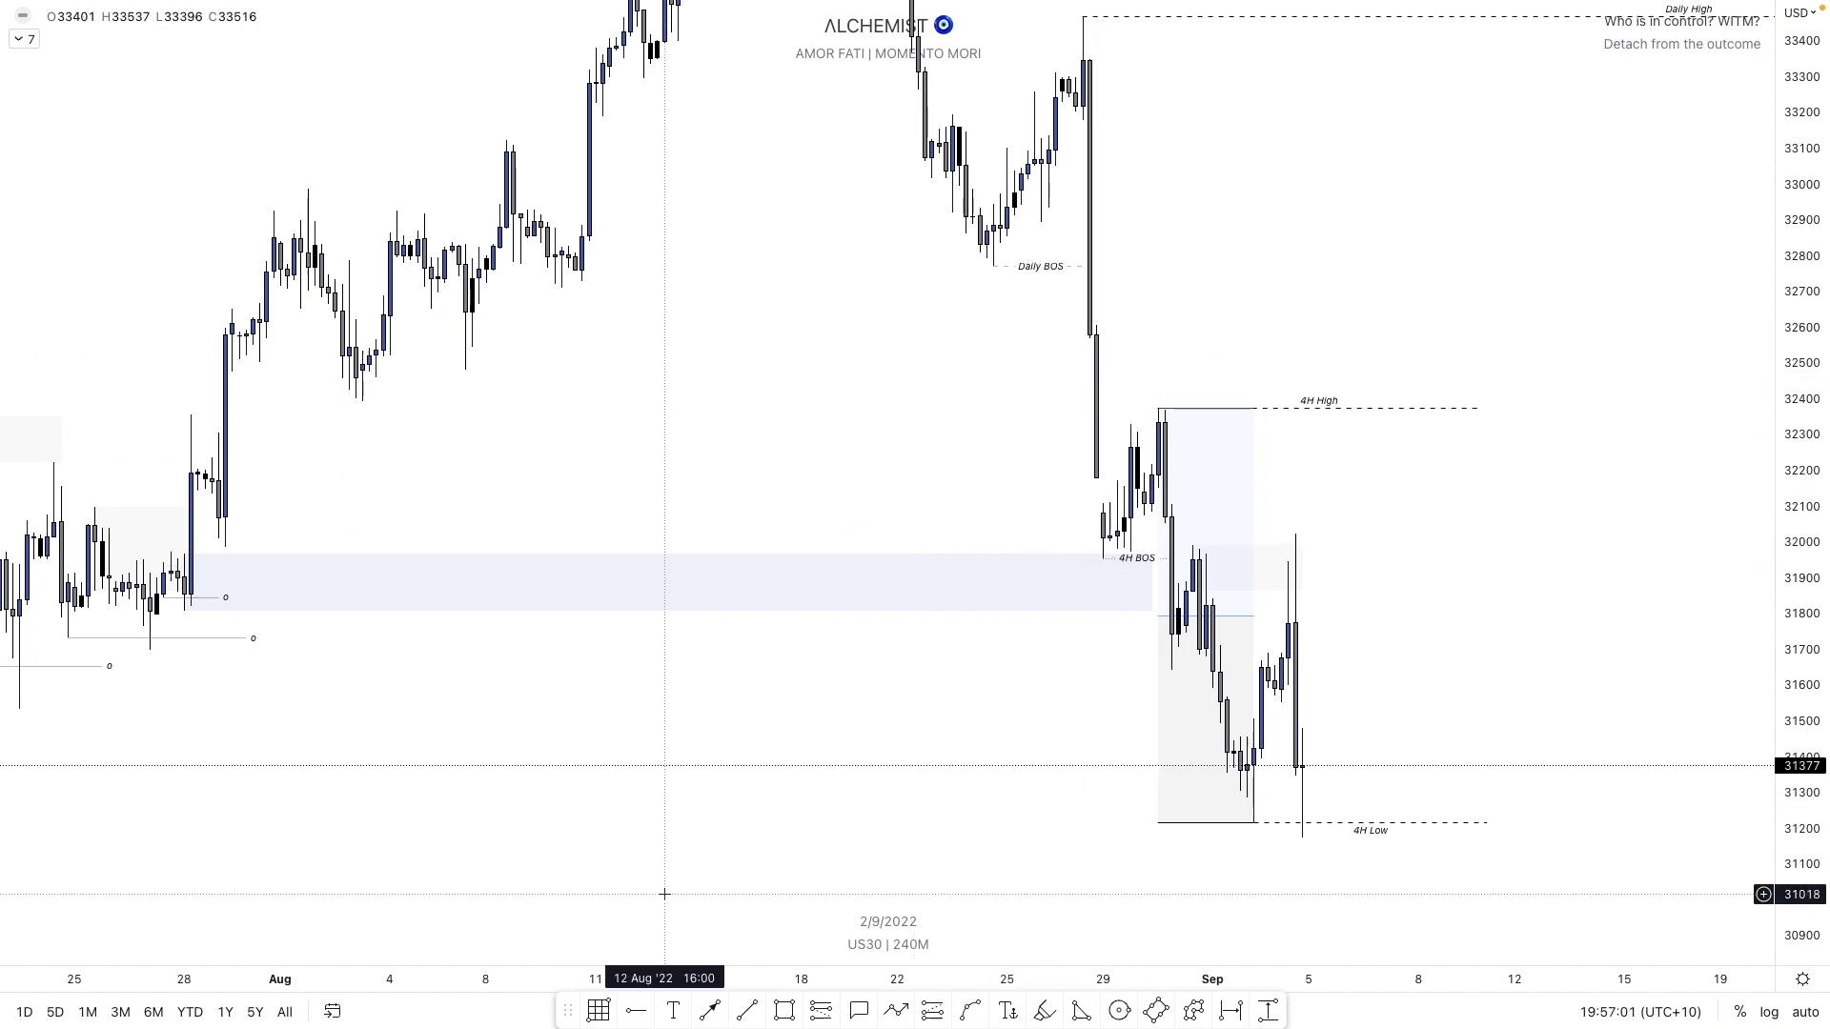
left_click(1131, 425)
left_click(1241, 425)
right_click(1240, 429)
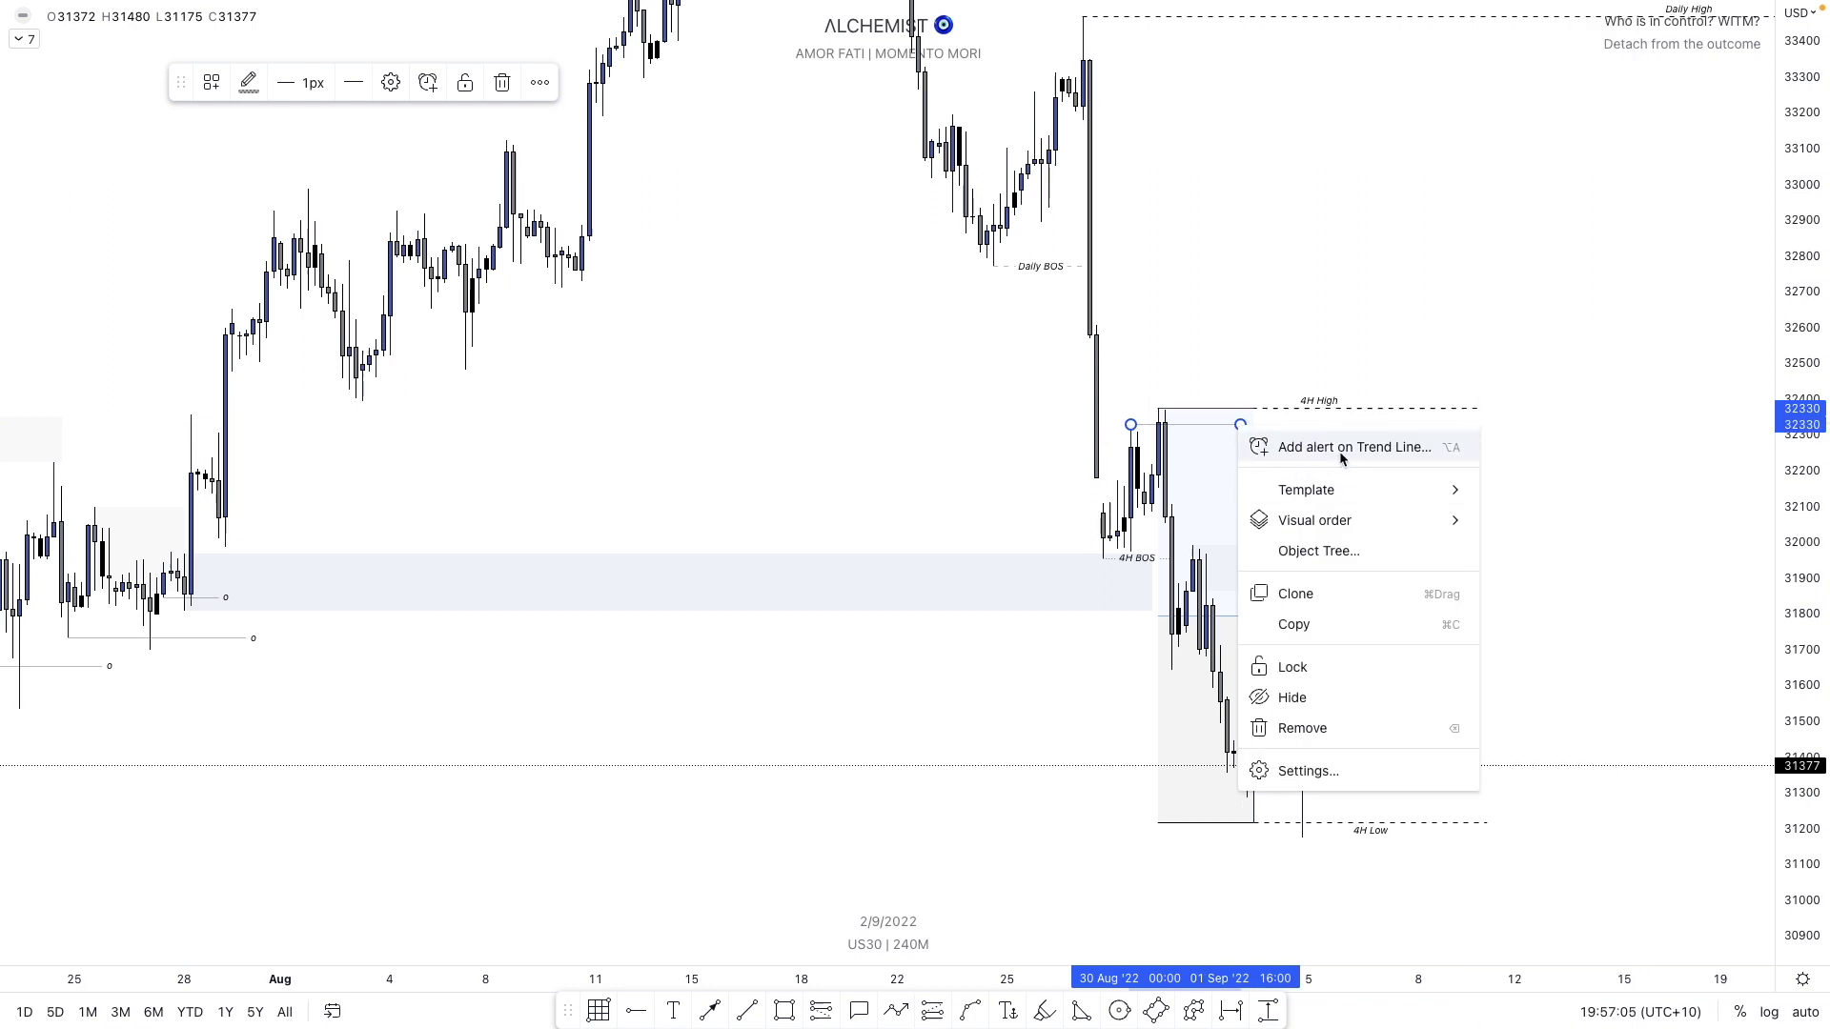
mouse_move(1431, 478)
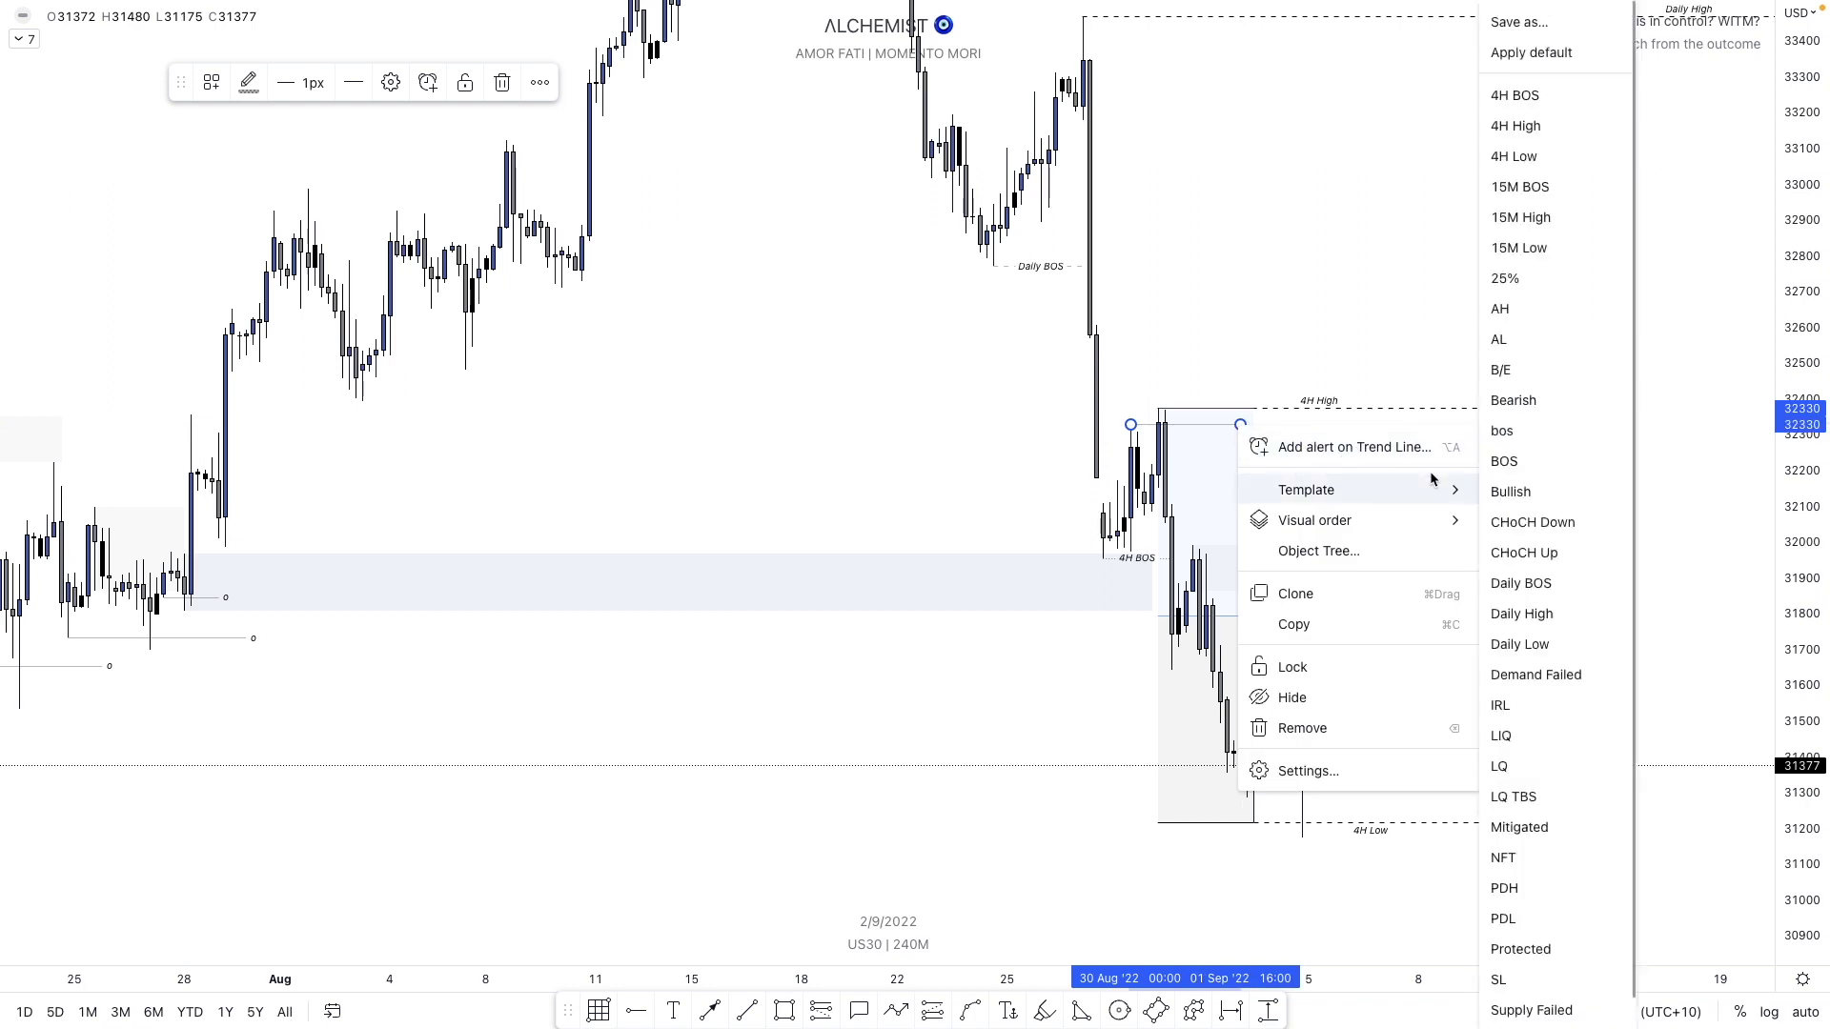
left_click(1542, 737)
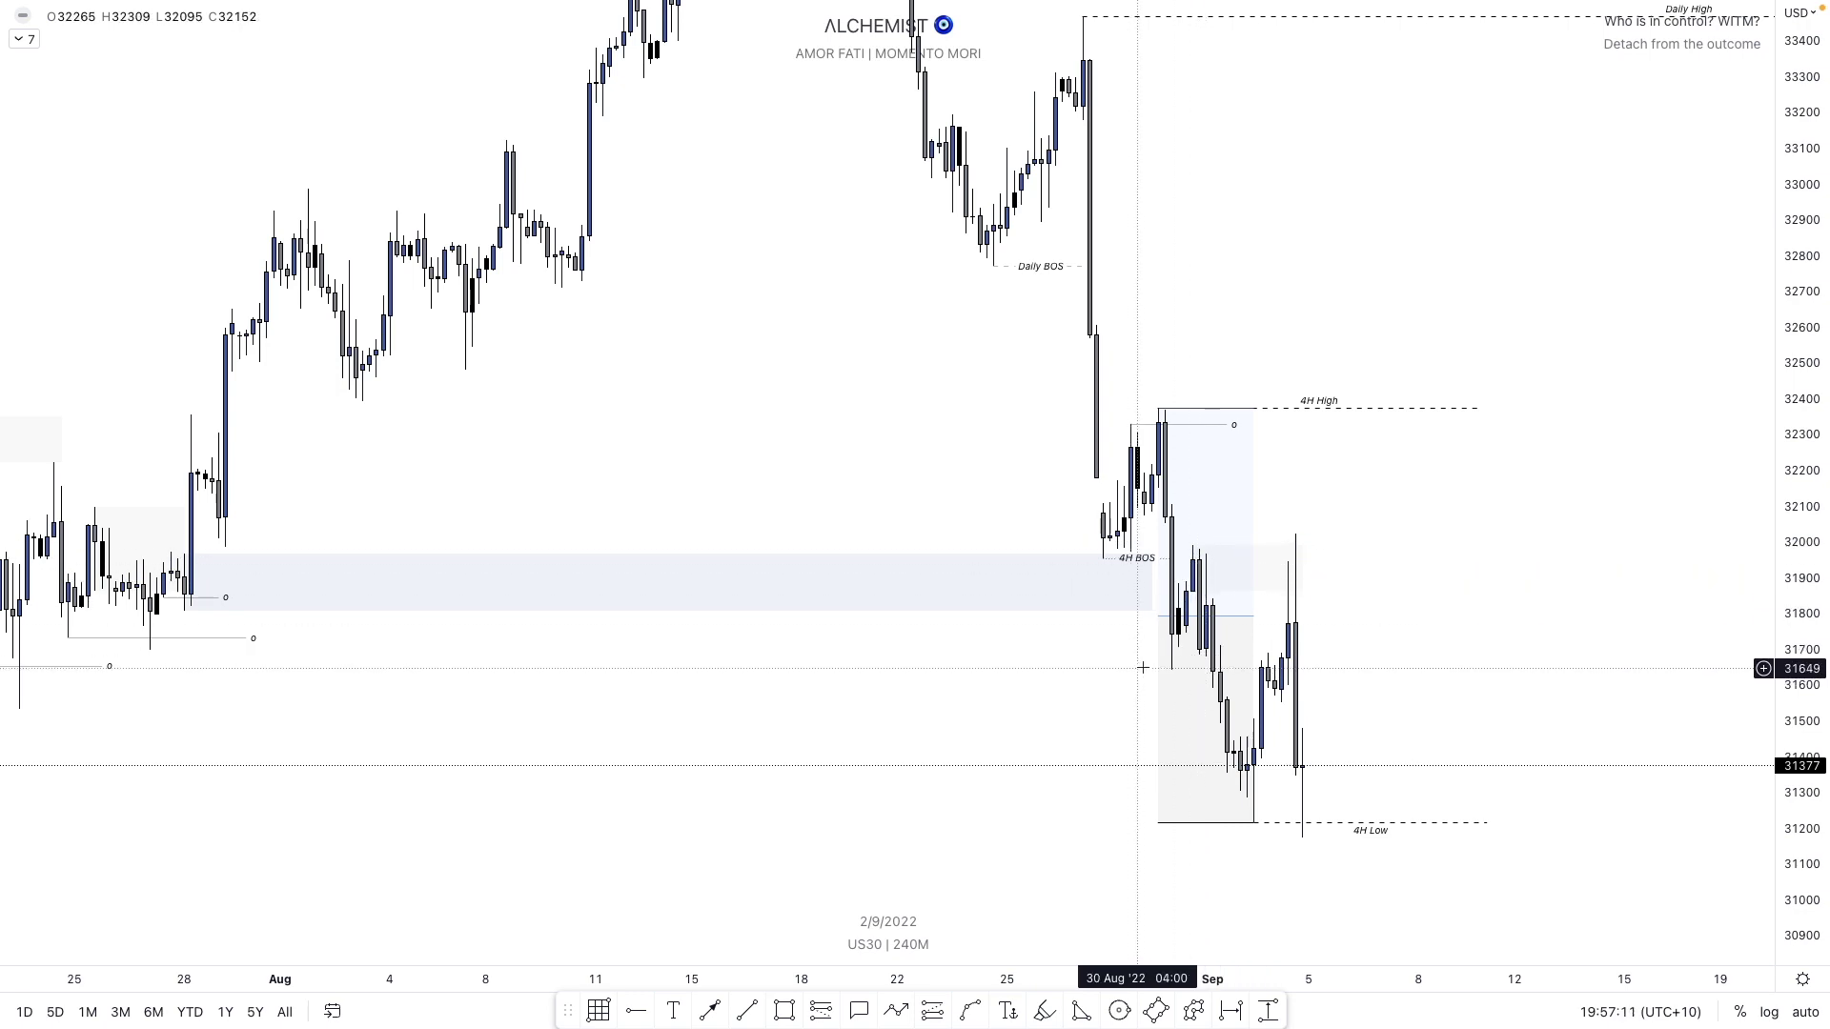
- Draw a rectangle between 31796 and 31534 from 22 Jul '22 00:00 to 31 Aug '22 00:00 and apply the Demand template
left_click_drag(1143, 668, 1391, 626)
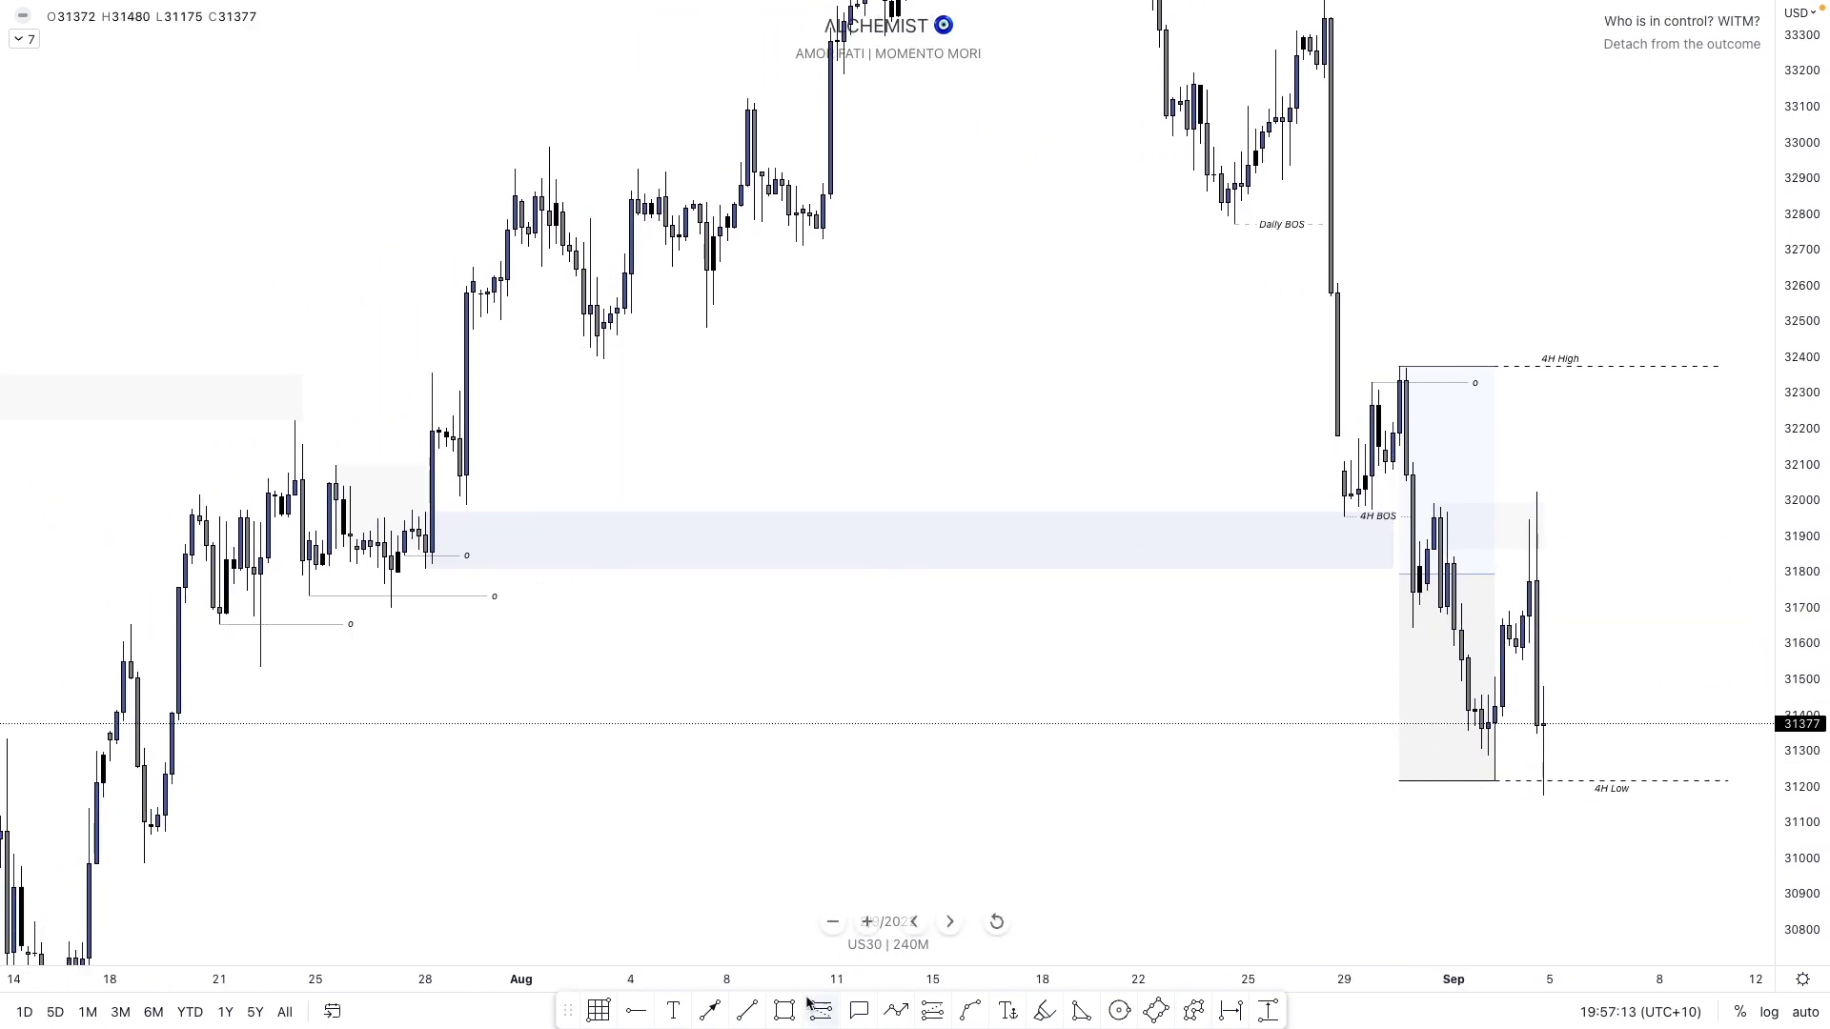
mouse_move(260, 575)
left_mouse_down()
mouse_move(260, 667)
mouse_move(621, 633)
mouse_move(1404, 658)
left_mouse_up()
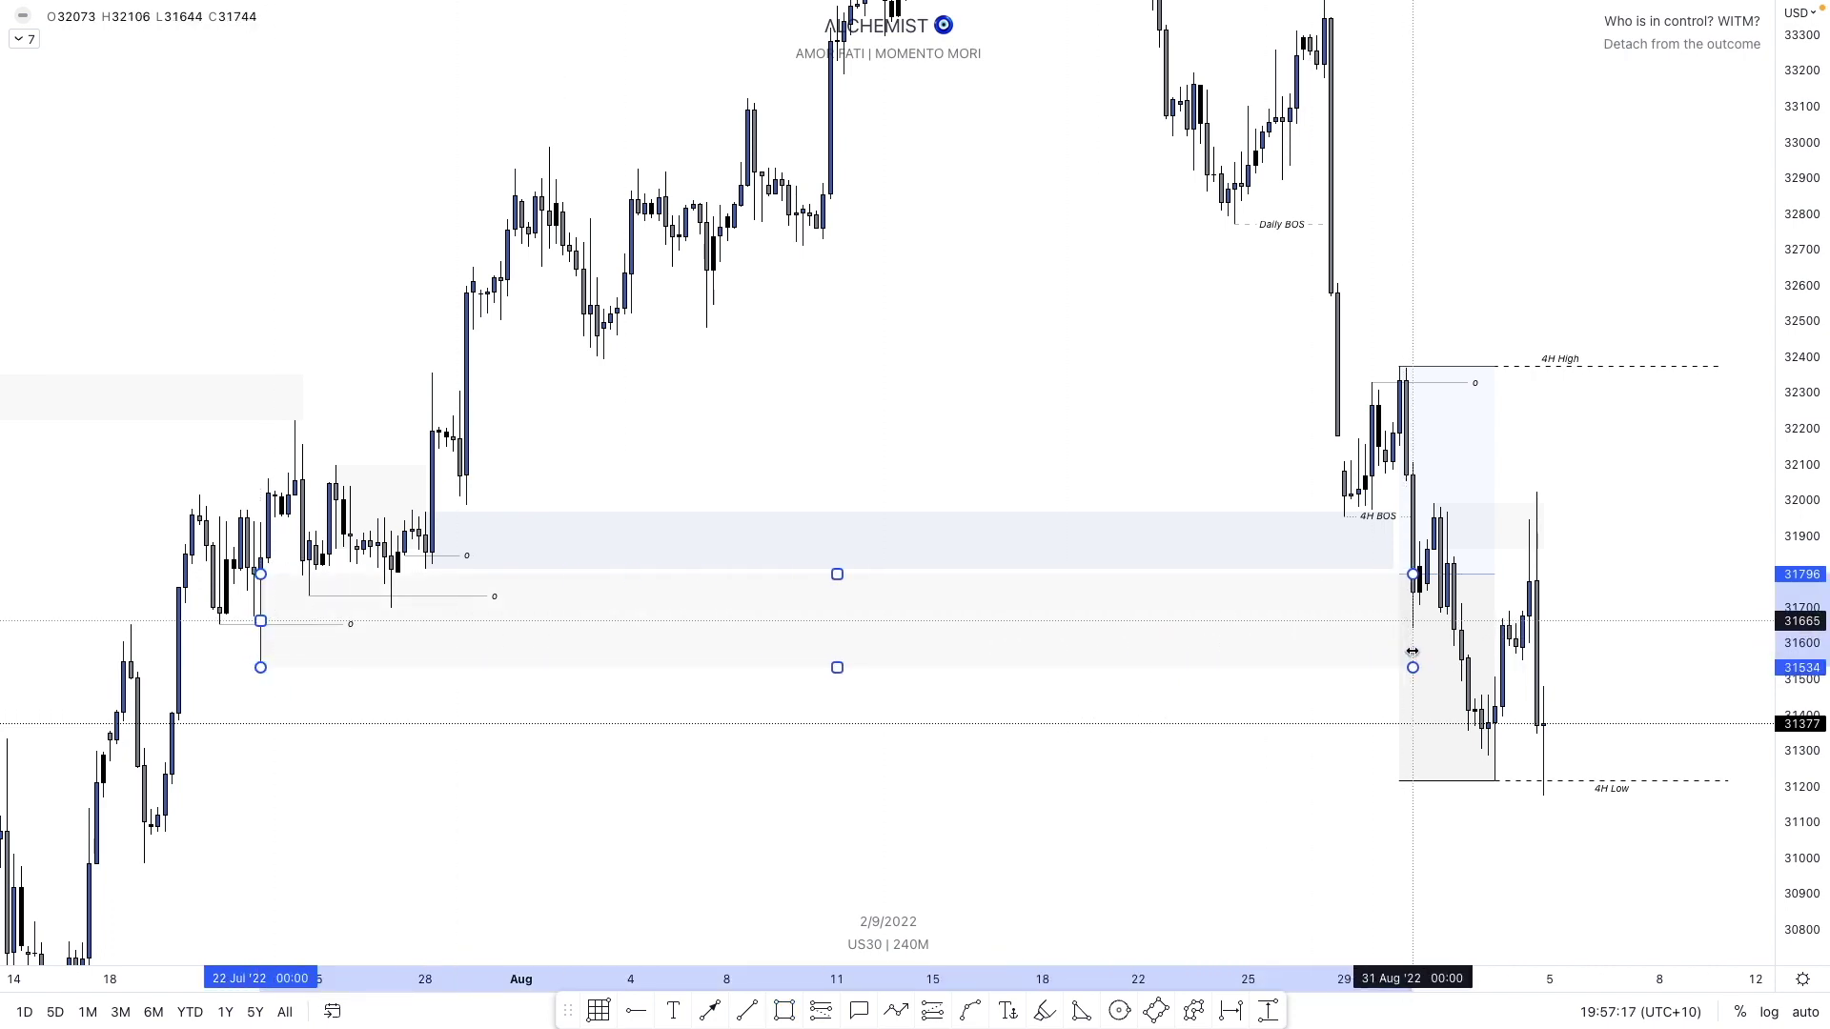
right_click(1413, 654)
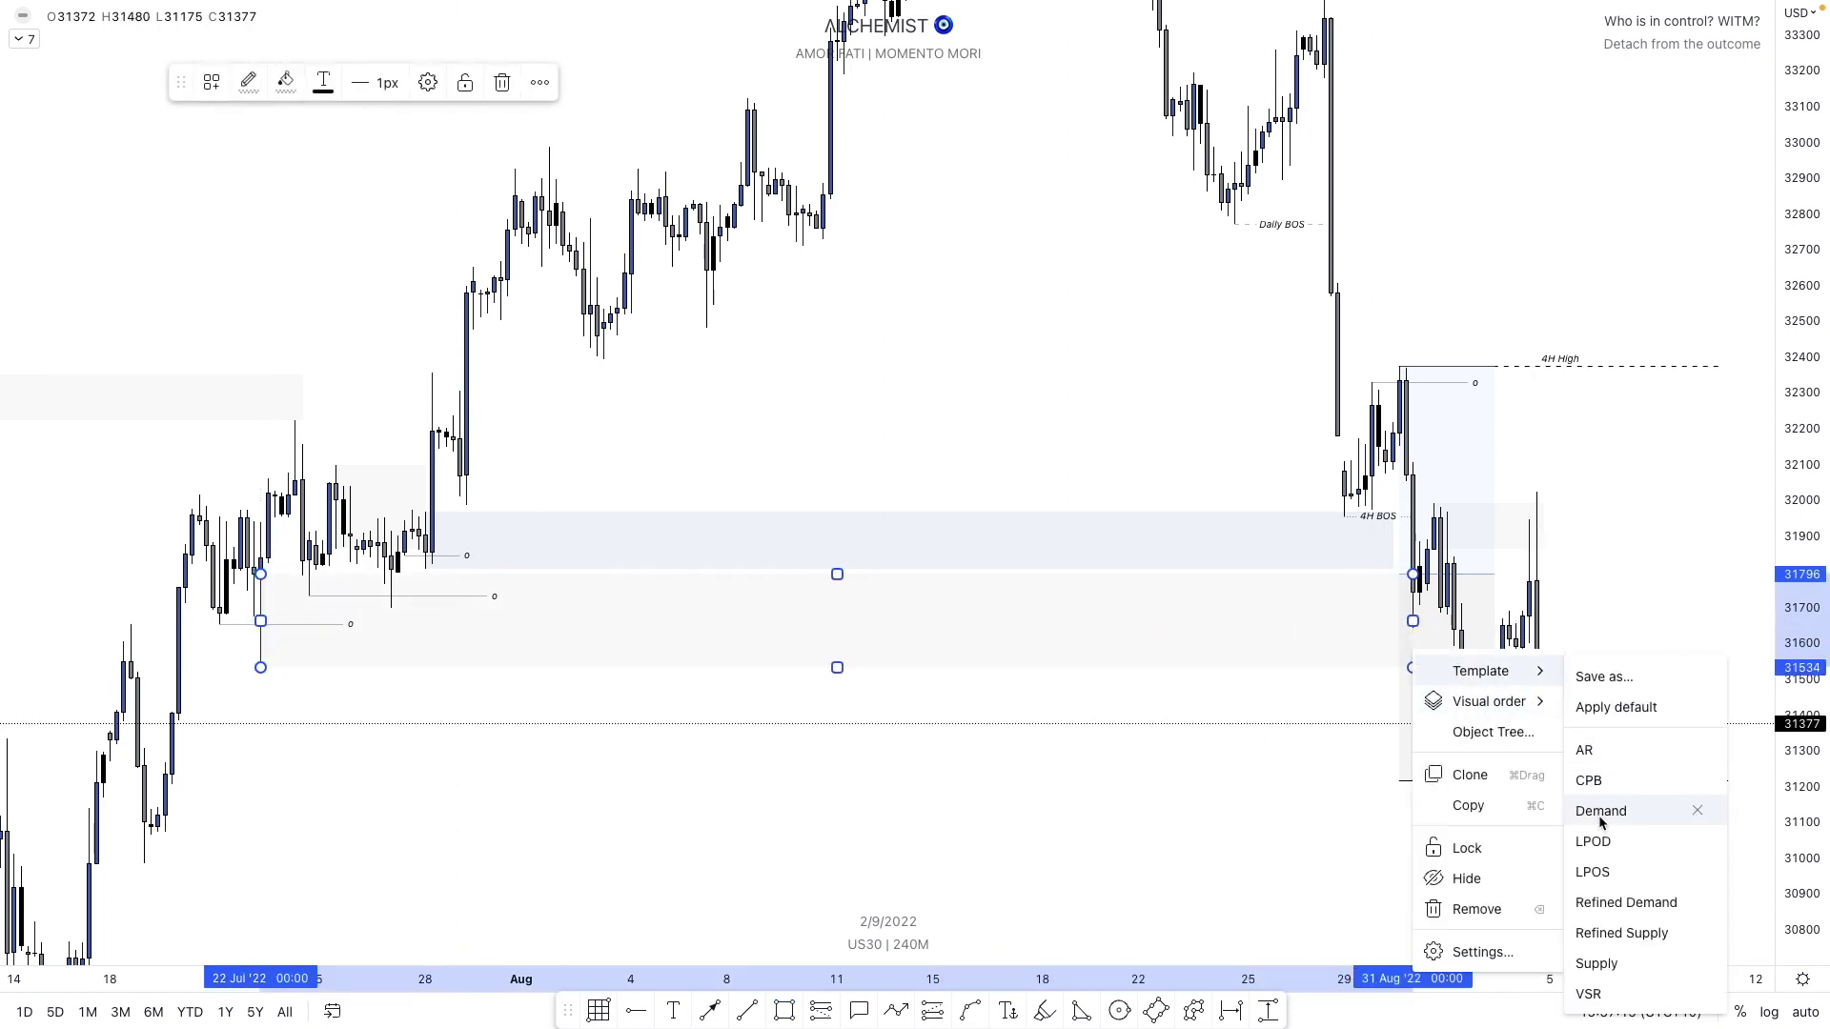
left_click(1601, 811)
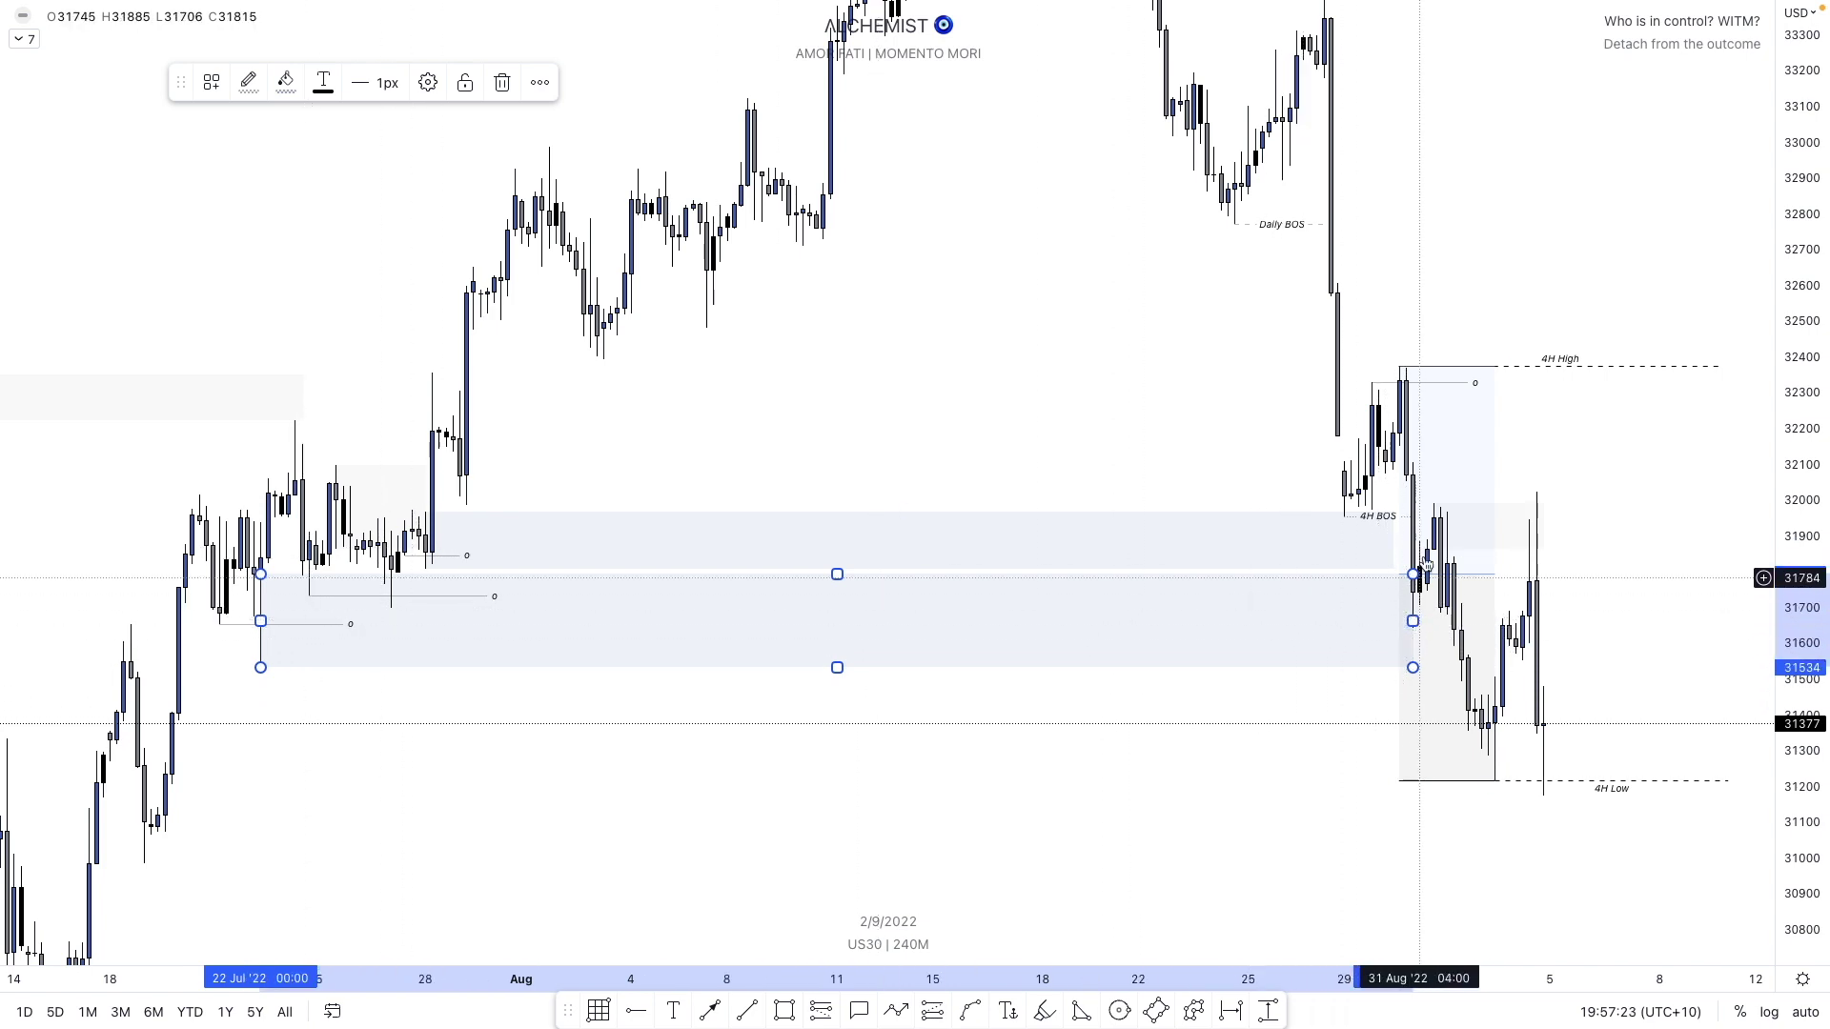
- Draw a short horizontal trend line at 31885 inside the 4H range, ending 01 Sep '22 16:00, and apply the LIQ template
left_click(759, 1001)
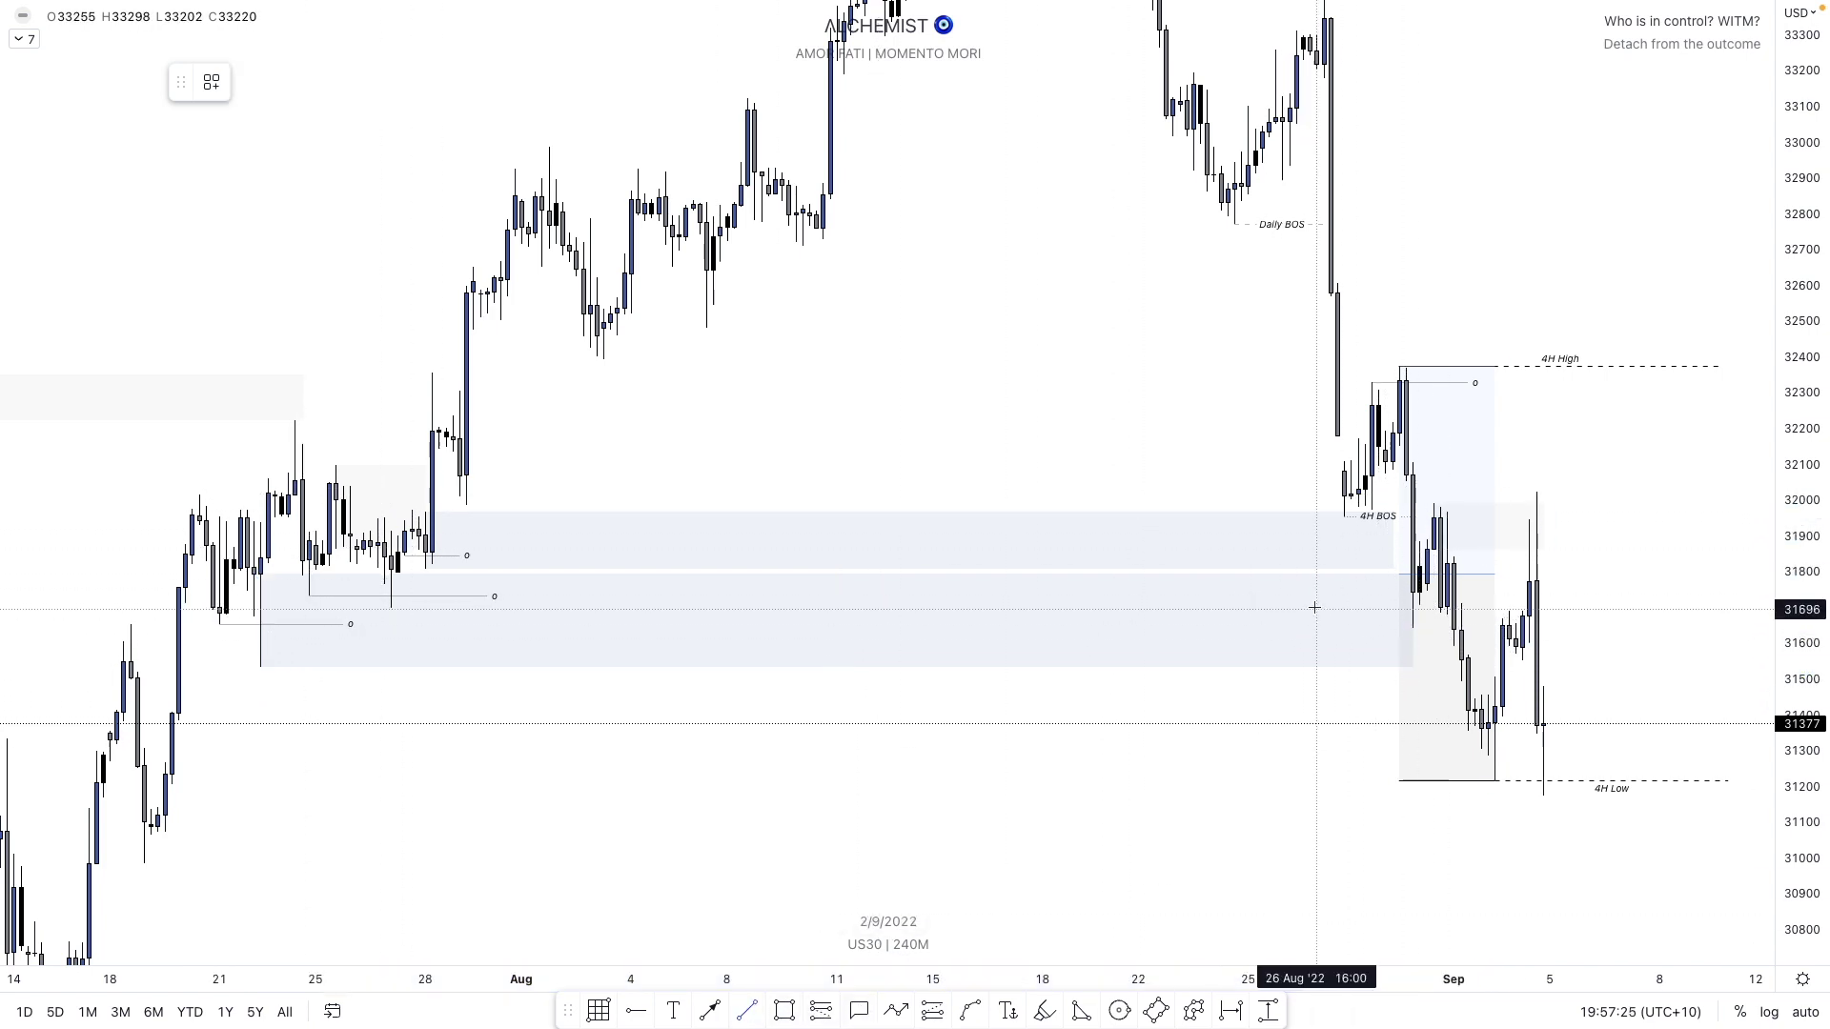
left_click(1483, 541)
right_click(1482, 541)
mouse_move(1571, 610)
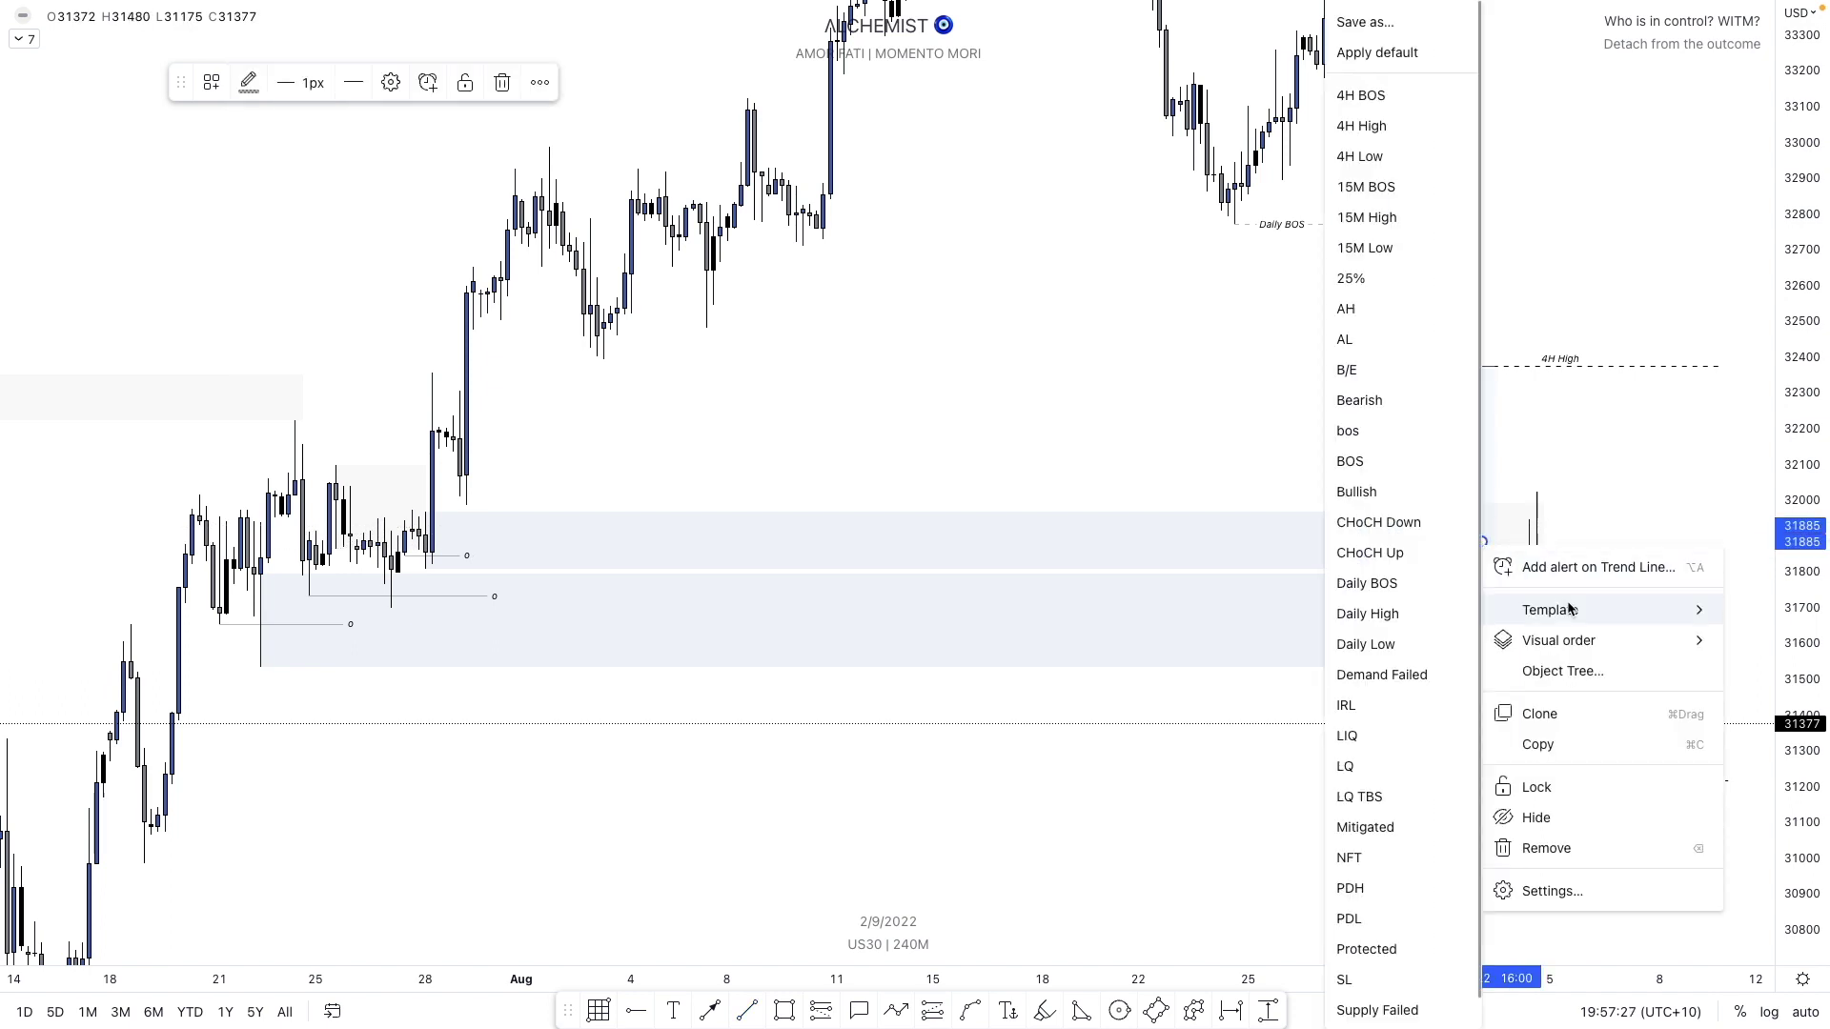
left_click(1392, 737)
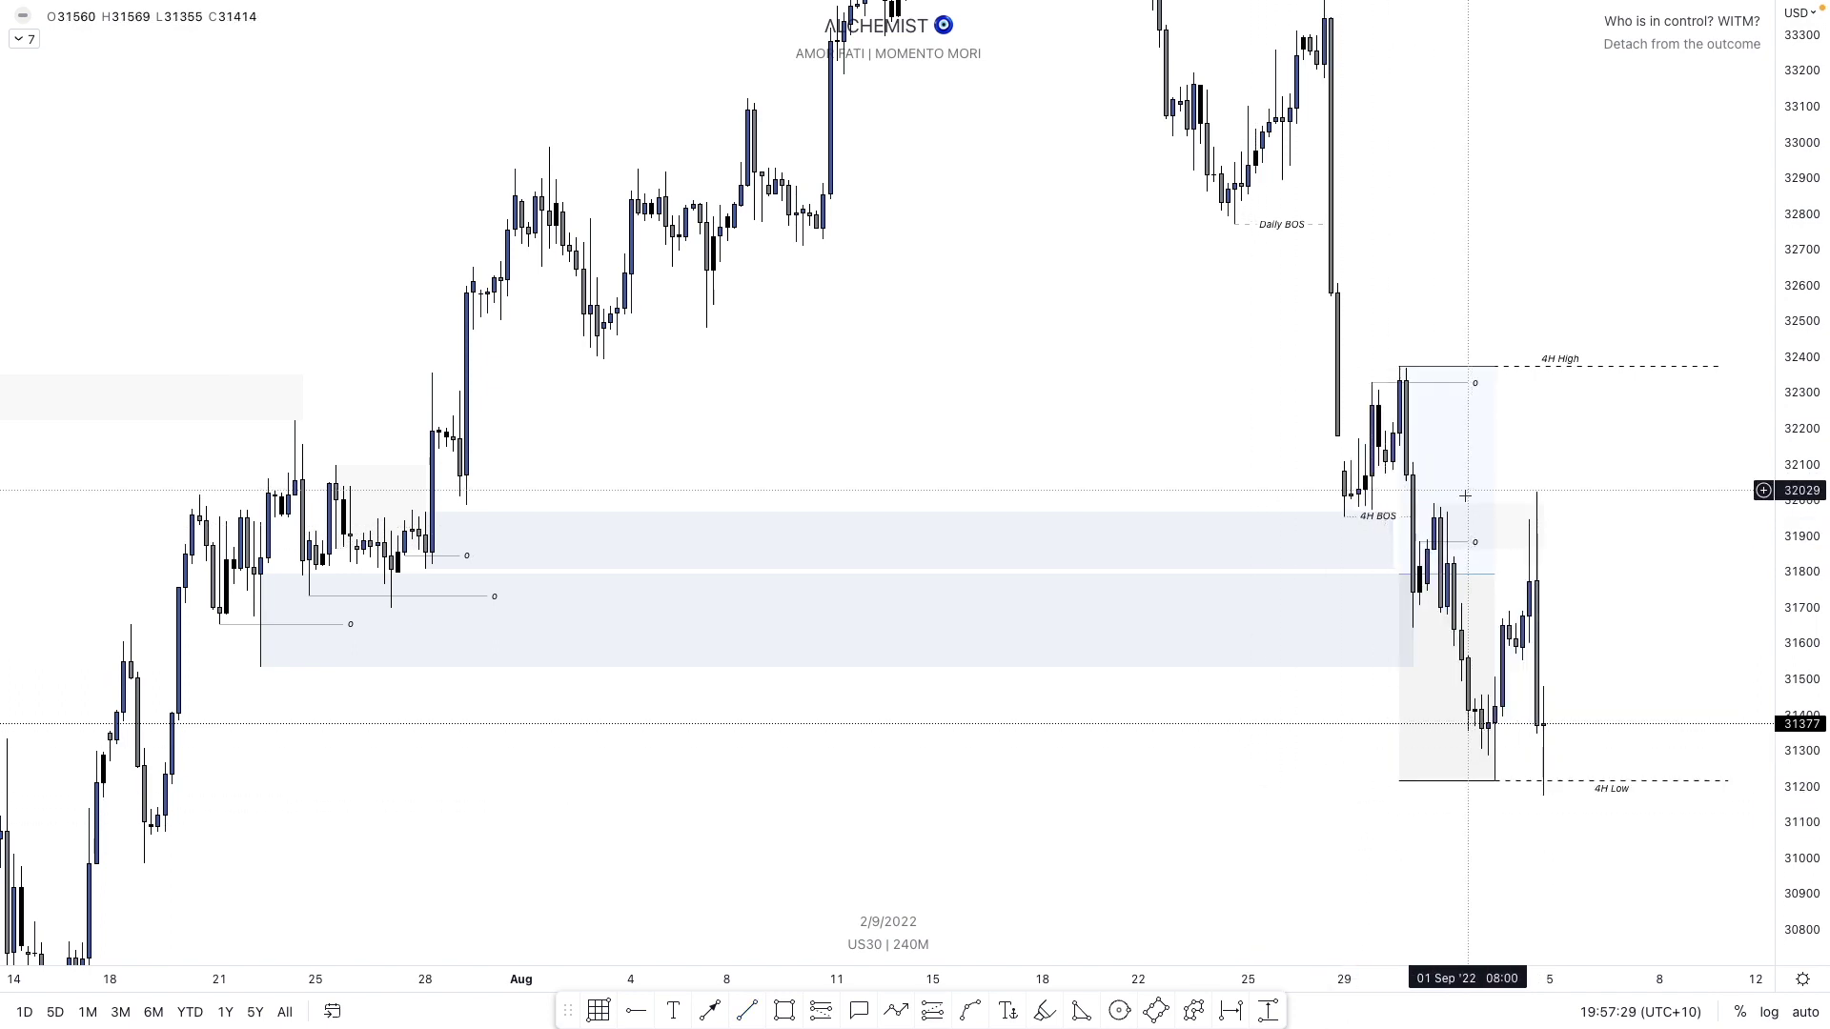
- Draw a horizontal trend line at 31991 from 31 Aug '22 12:00 to 10 Sep '22 04:00 and apply the LIQ template
left_click_drag(1534, 472, 1461, 483)
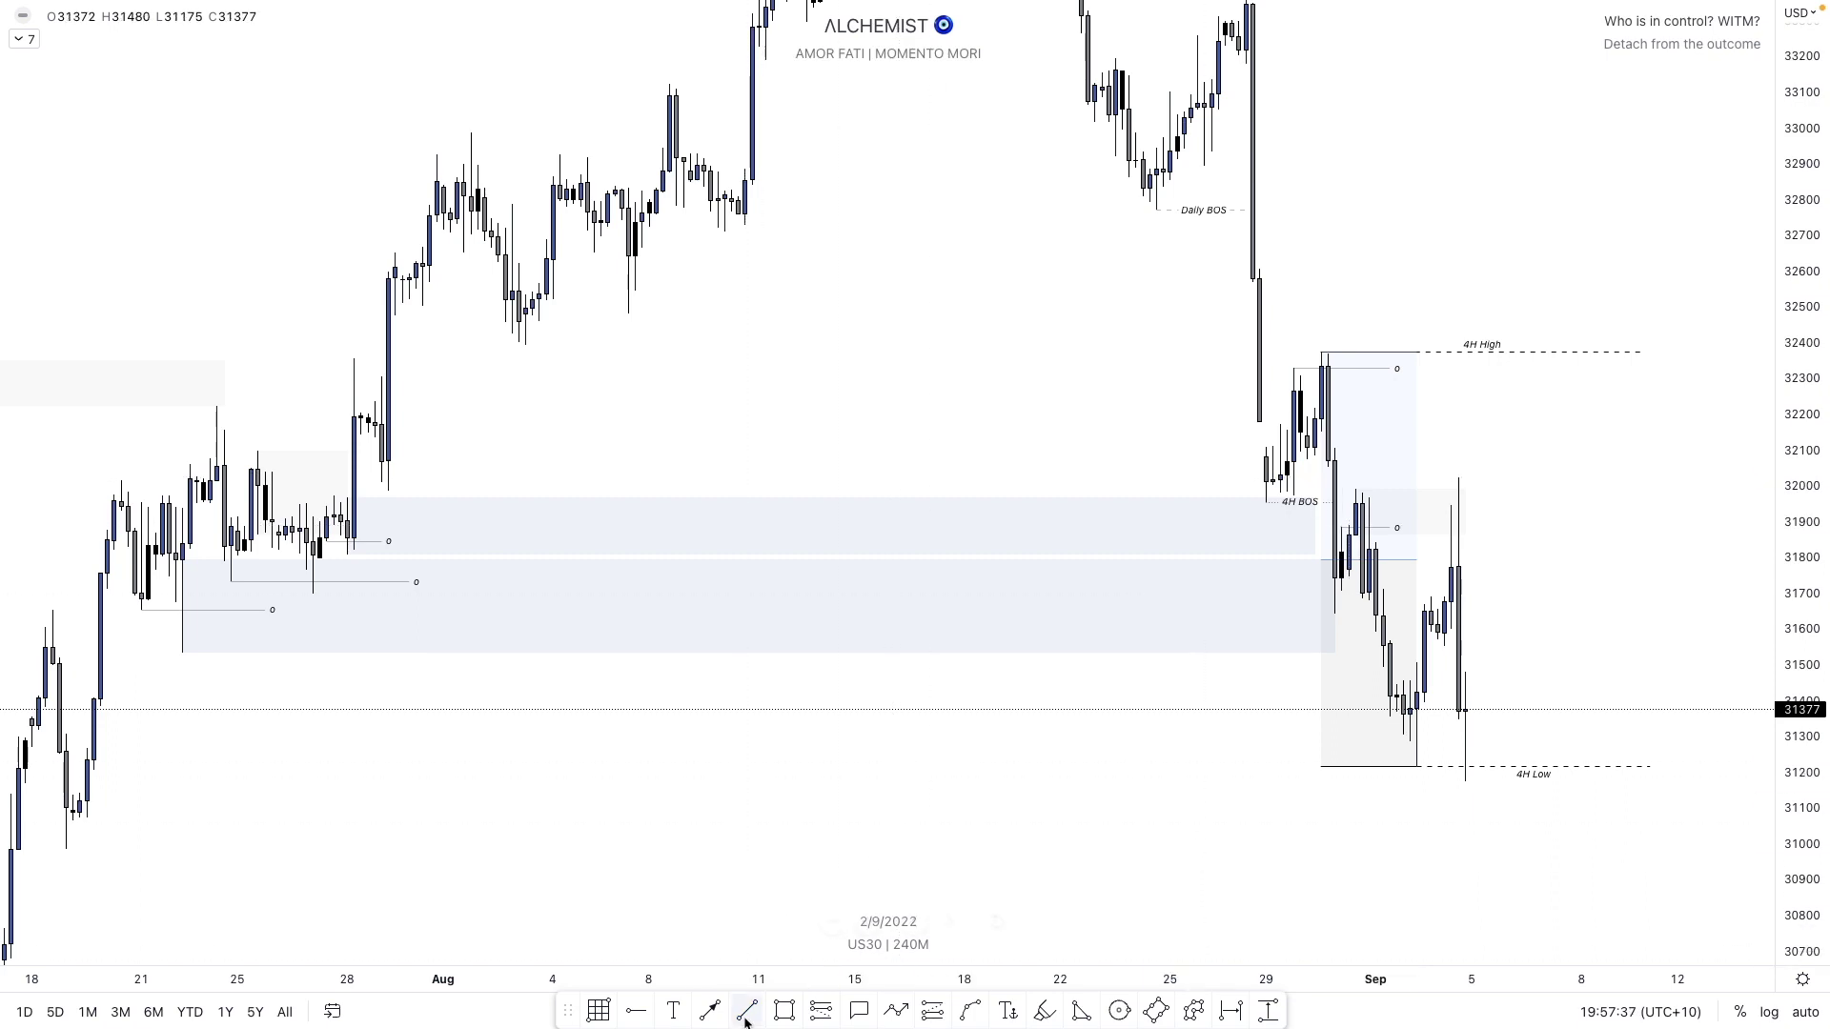
left_click(1355, 489)
left_click(1671, 489)
right_click(1668, 489)
mouse_move(1663, 555)
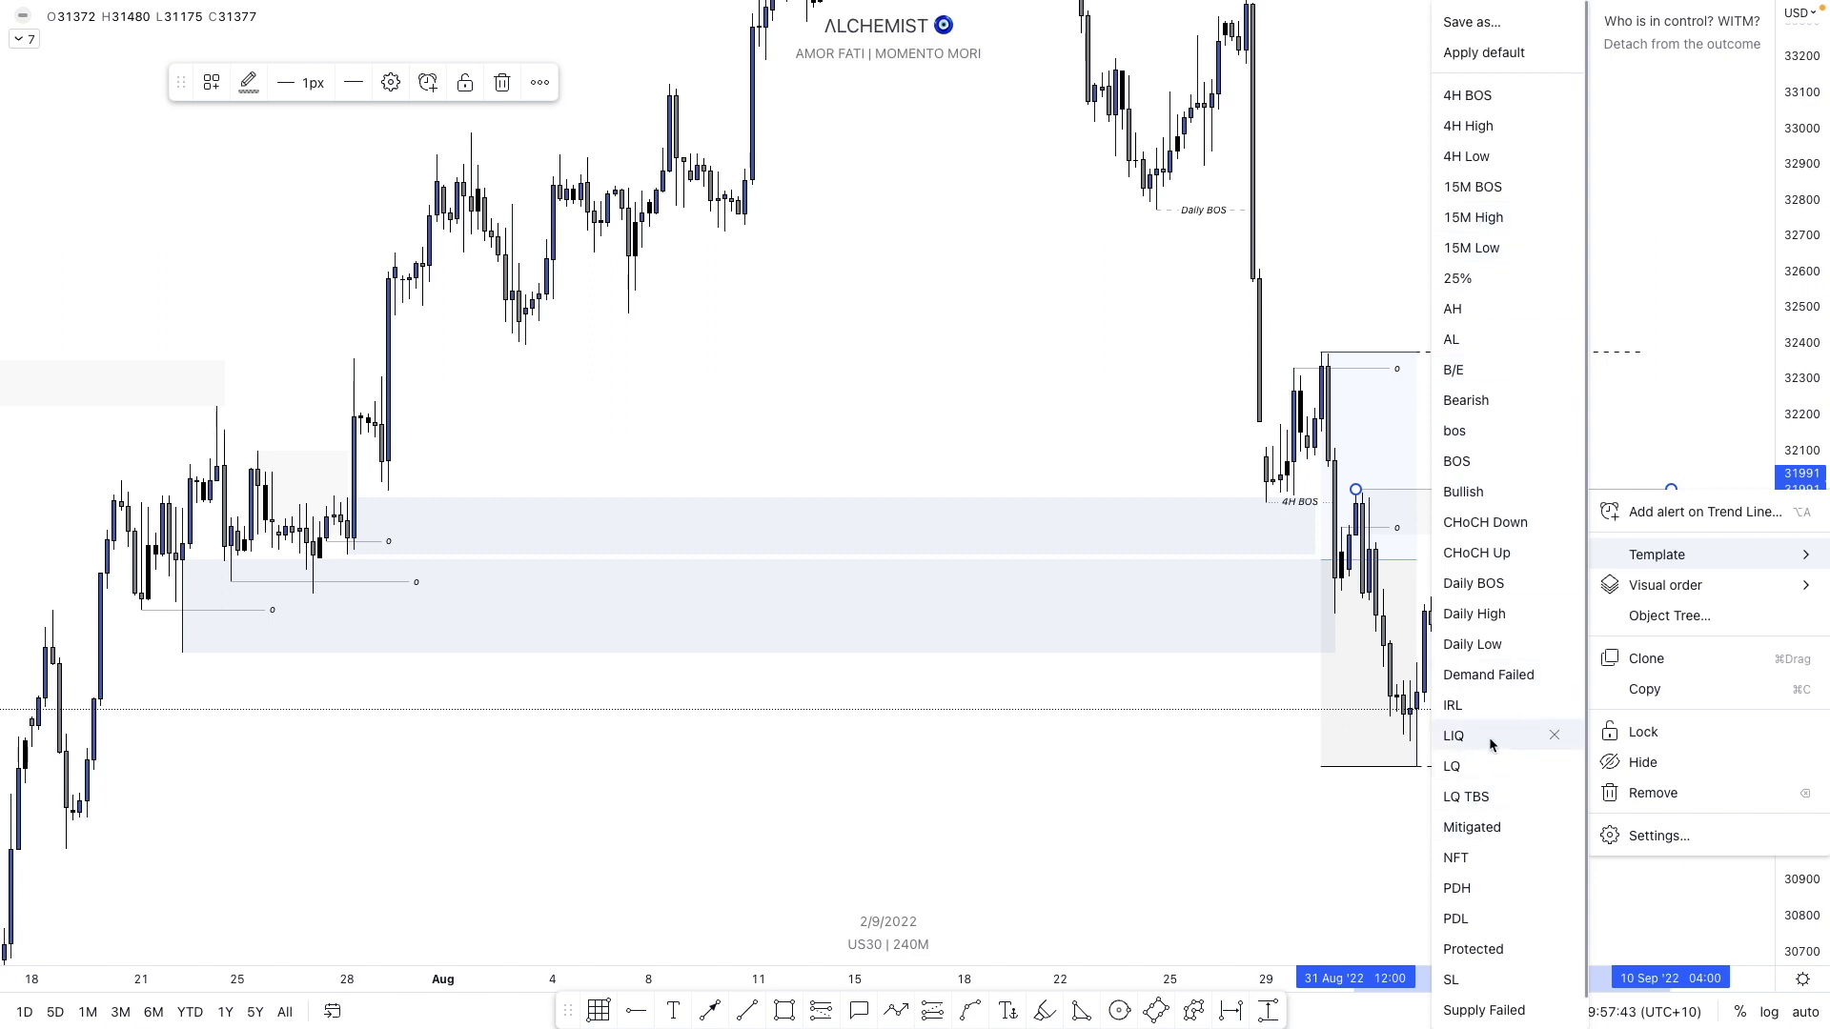
left_click(1454, 735)
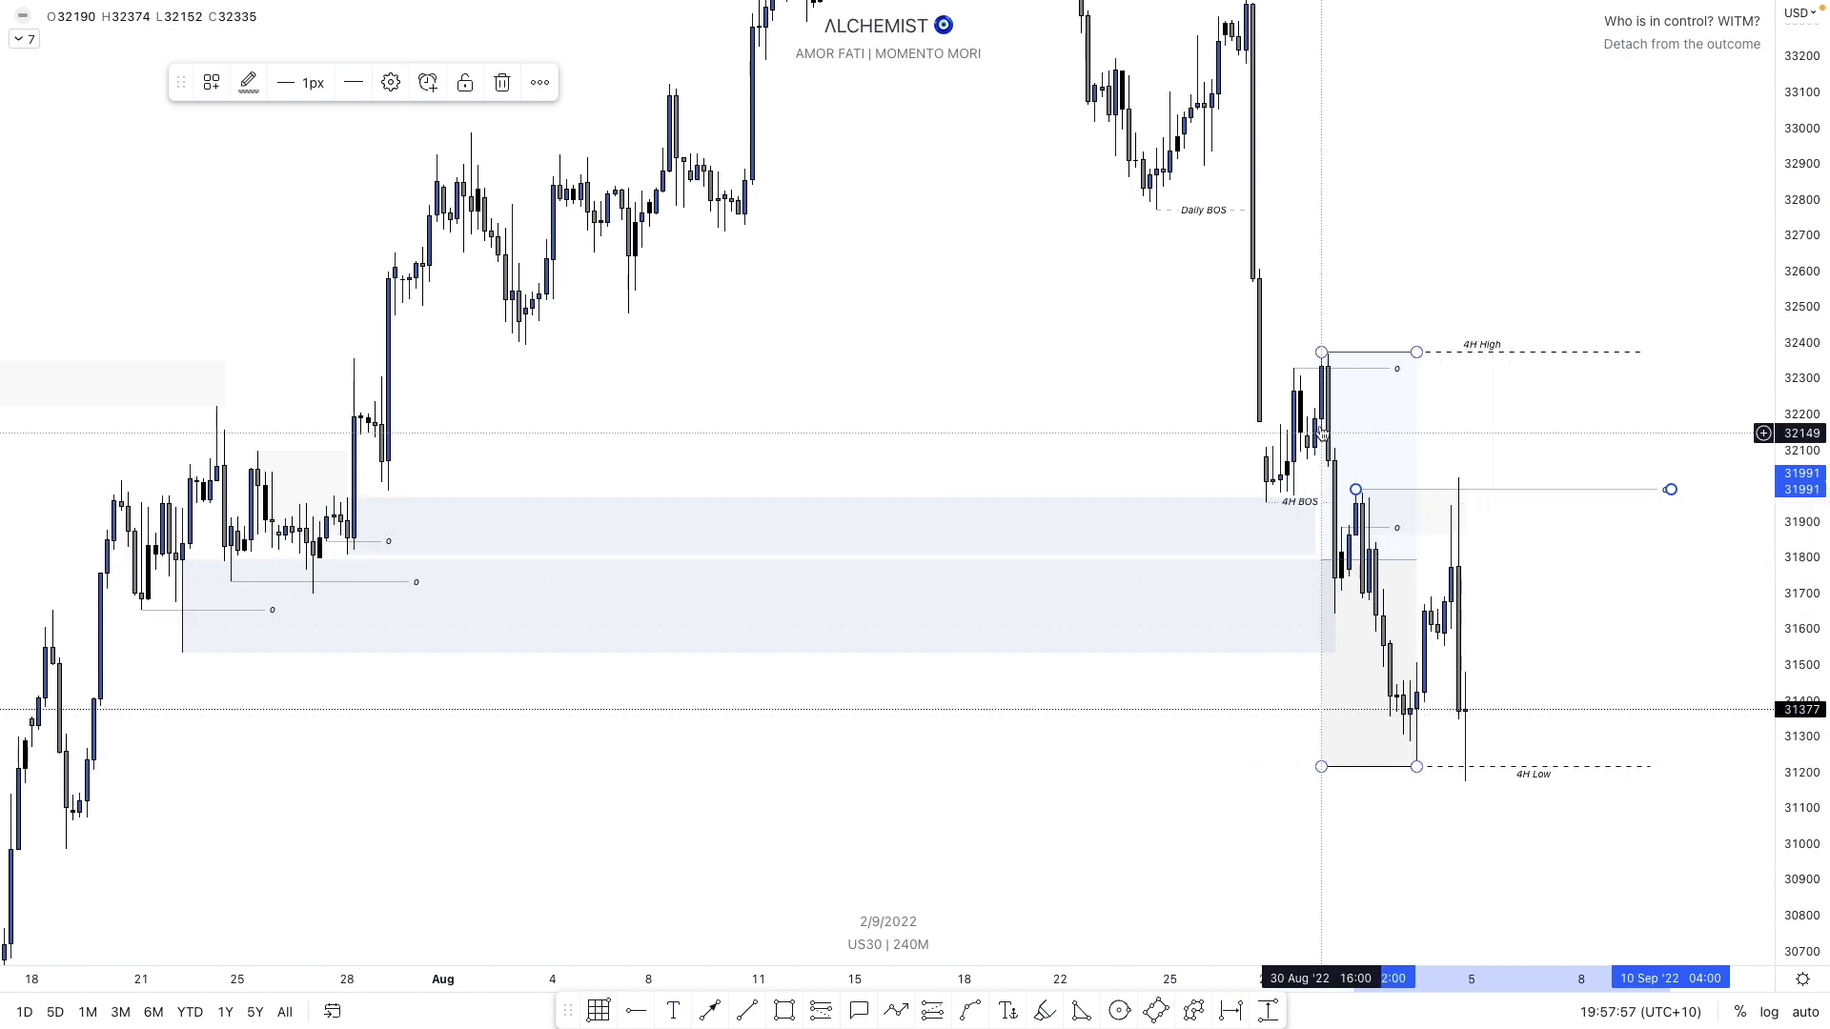
- Draw a rectangle between 31308 and 30969 from 19 Jul '22 to just past the latest candle and apply the CPB template
left_click(1149, 859)
left_click_drag(1148, 859, 1321, 705)
left_click_drag(1798, 181, 1797, 562)
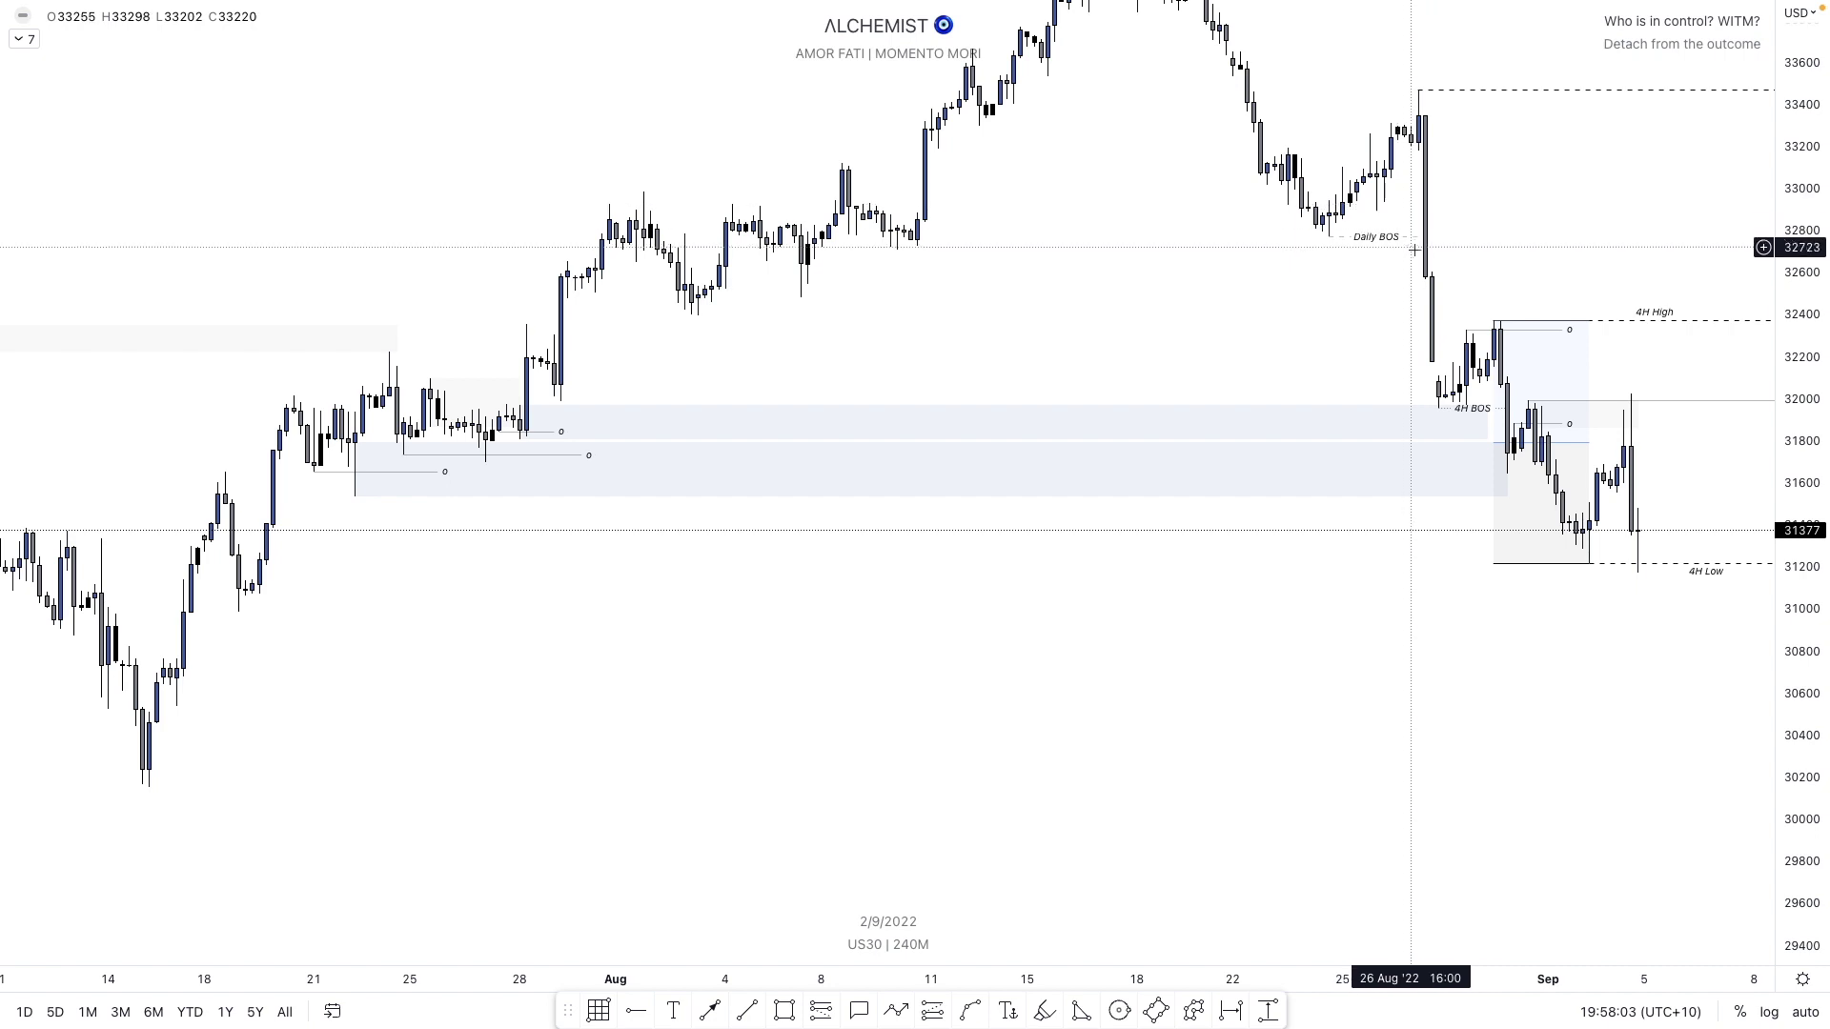
scroll(1400, 770, "down", 1)
scroll(1373, 705, "down", 2)
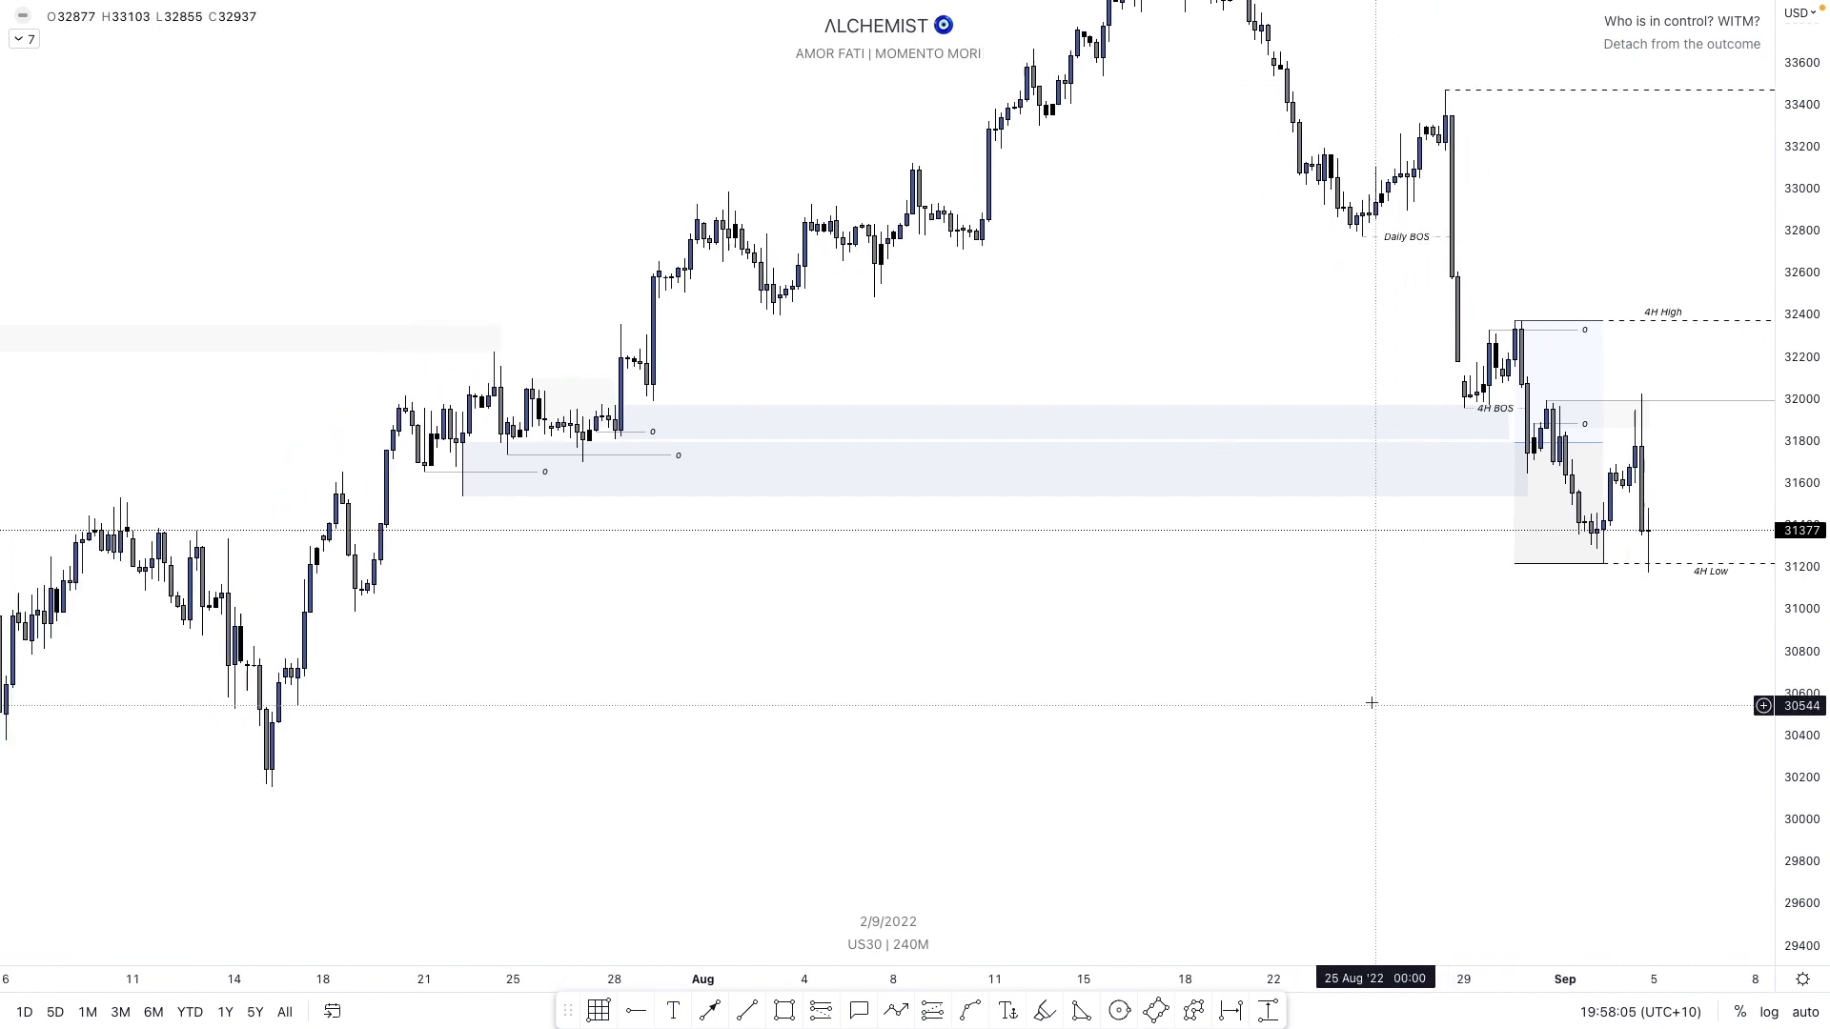
left_click(786, 1009)
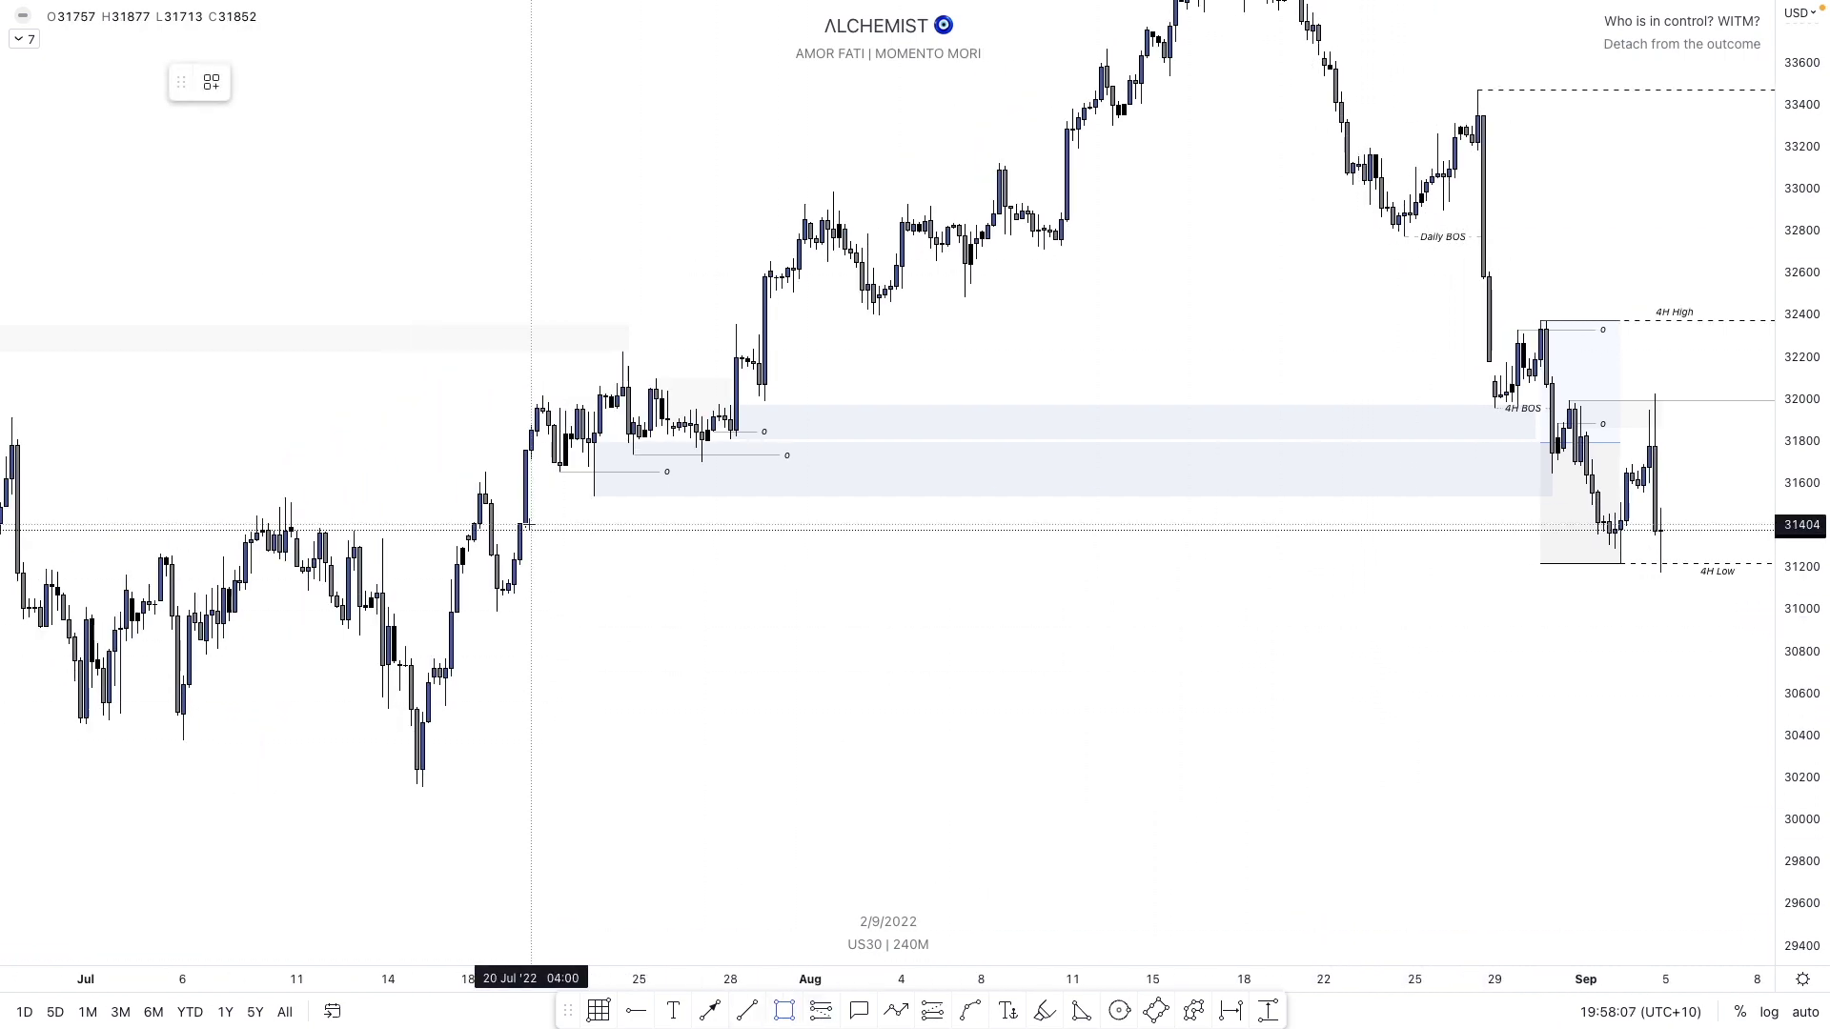
left_click(502, 545)
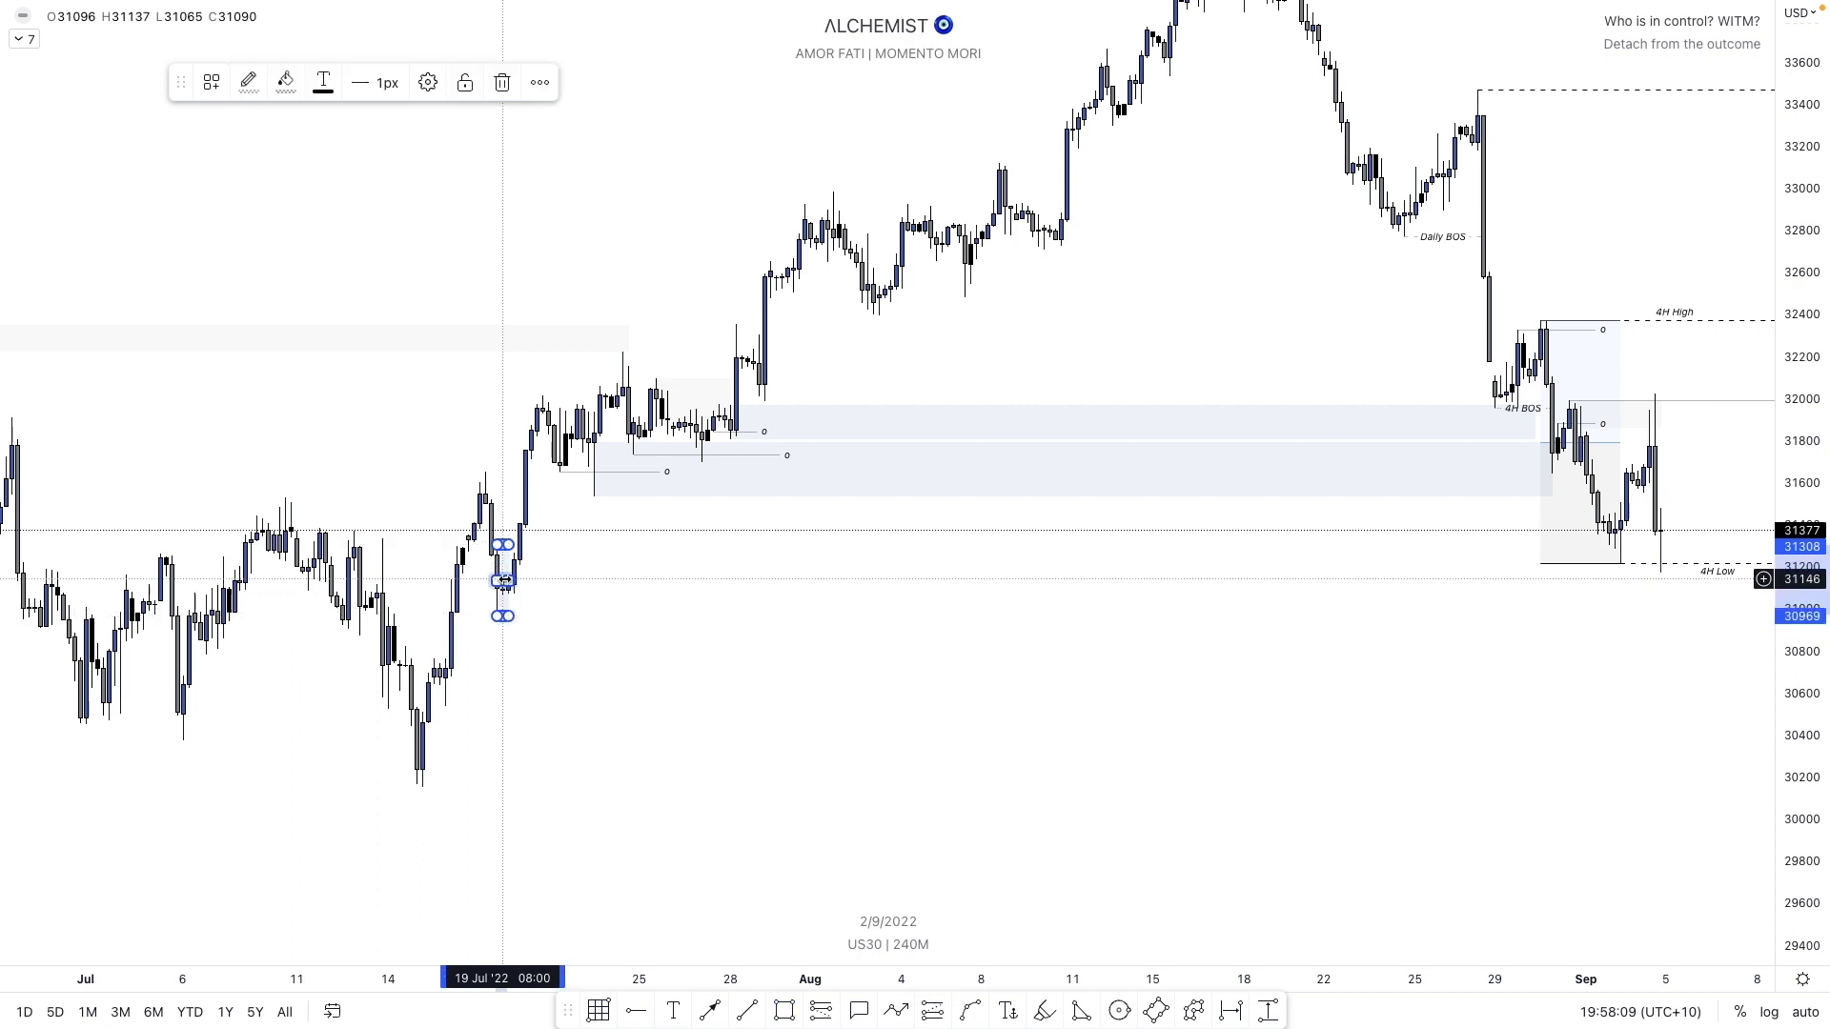
left_click(1666, 616)
right_click(1670, 611)
mouse_move(1690, 629)
left_click(1535, 735)
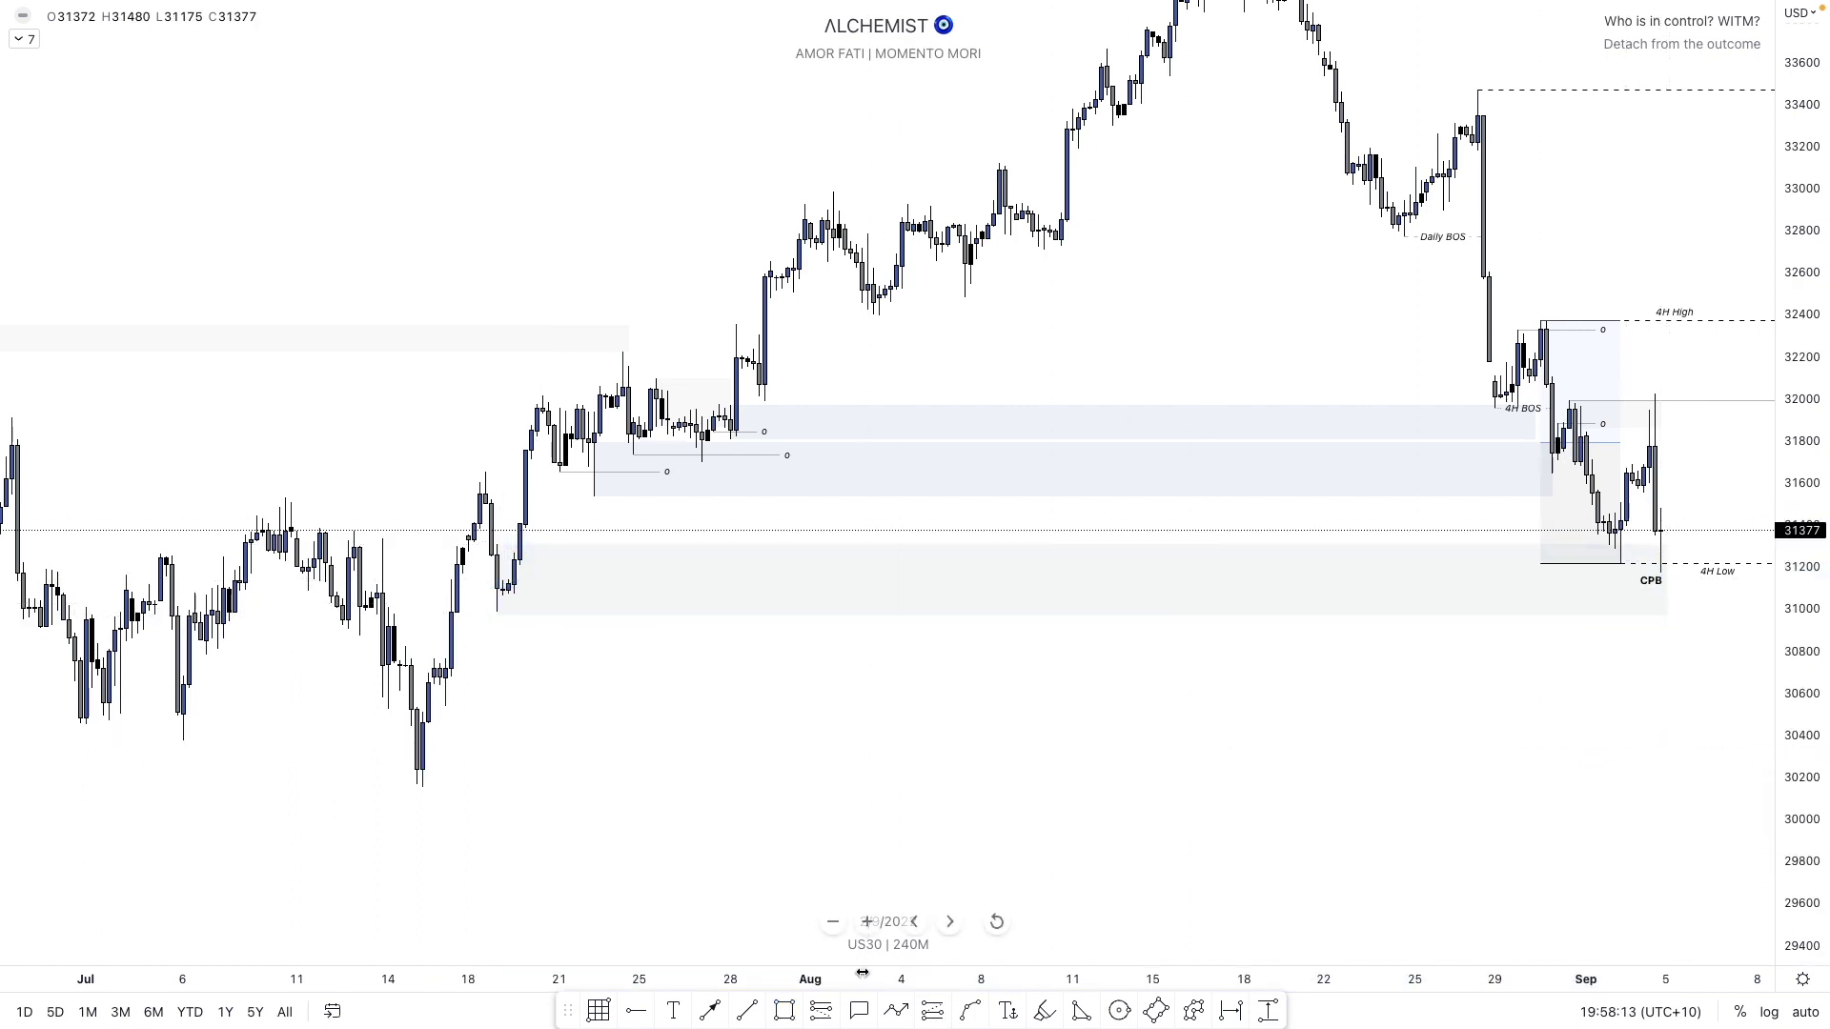
- Draw a rectangle between about 30512 and 30156 from 15 Jul '22 00:00 and extend it to about 9 Sep '22
left_click(425, 717)
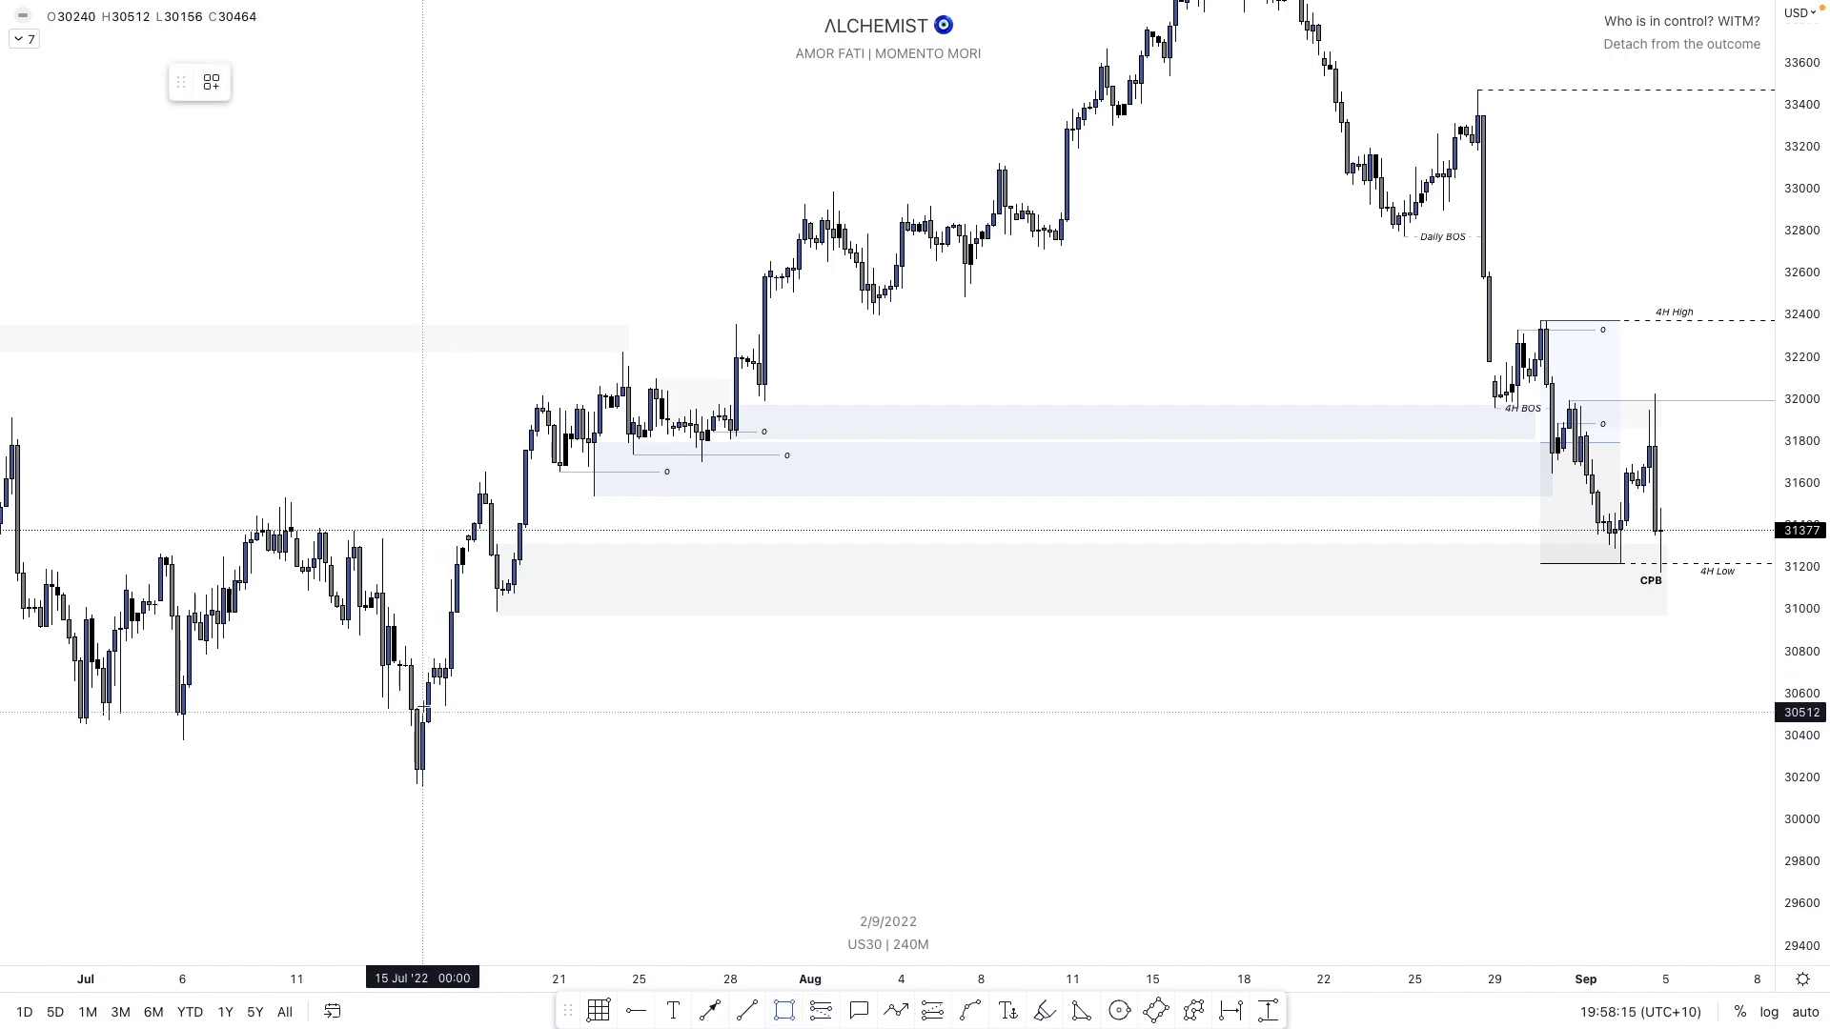
left_click(425, 787)
left_click_drag(425, 751, 1807, 745)
- Draw a horizontal trend line at 29672 from 18 Jun '22 00:00 to 23 Sep '22 20:00 and apply the Targeted template
left_click_drag(1430, 862, 1048, 804)
scroll(1014, 768, "down", 3)
left_click_drag(756, 808, 1433, 633)
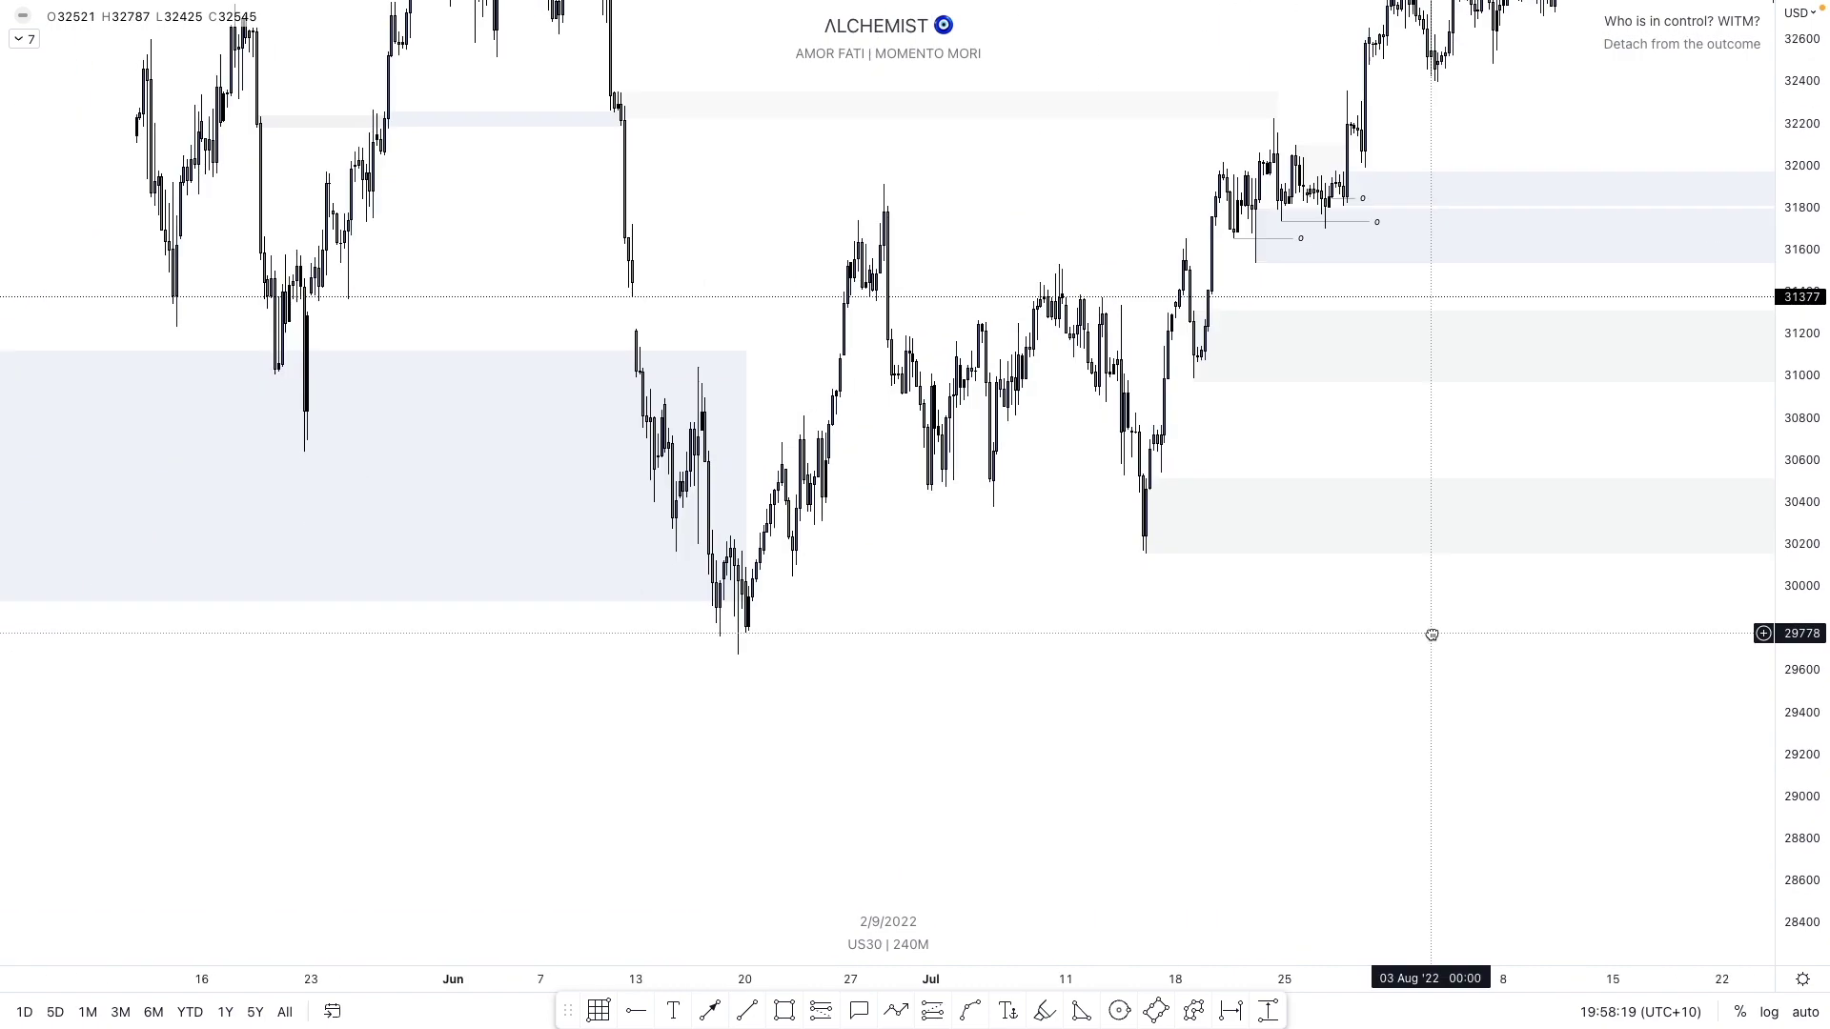
left_click(737, 671)
scroll(1418, 660, "right", 10)
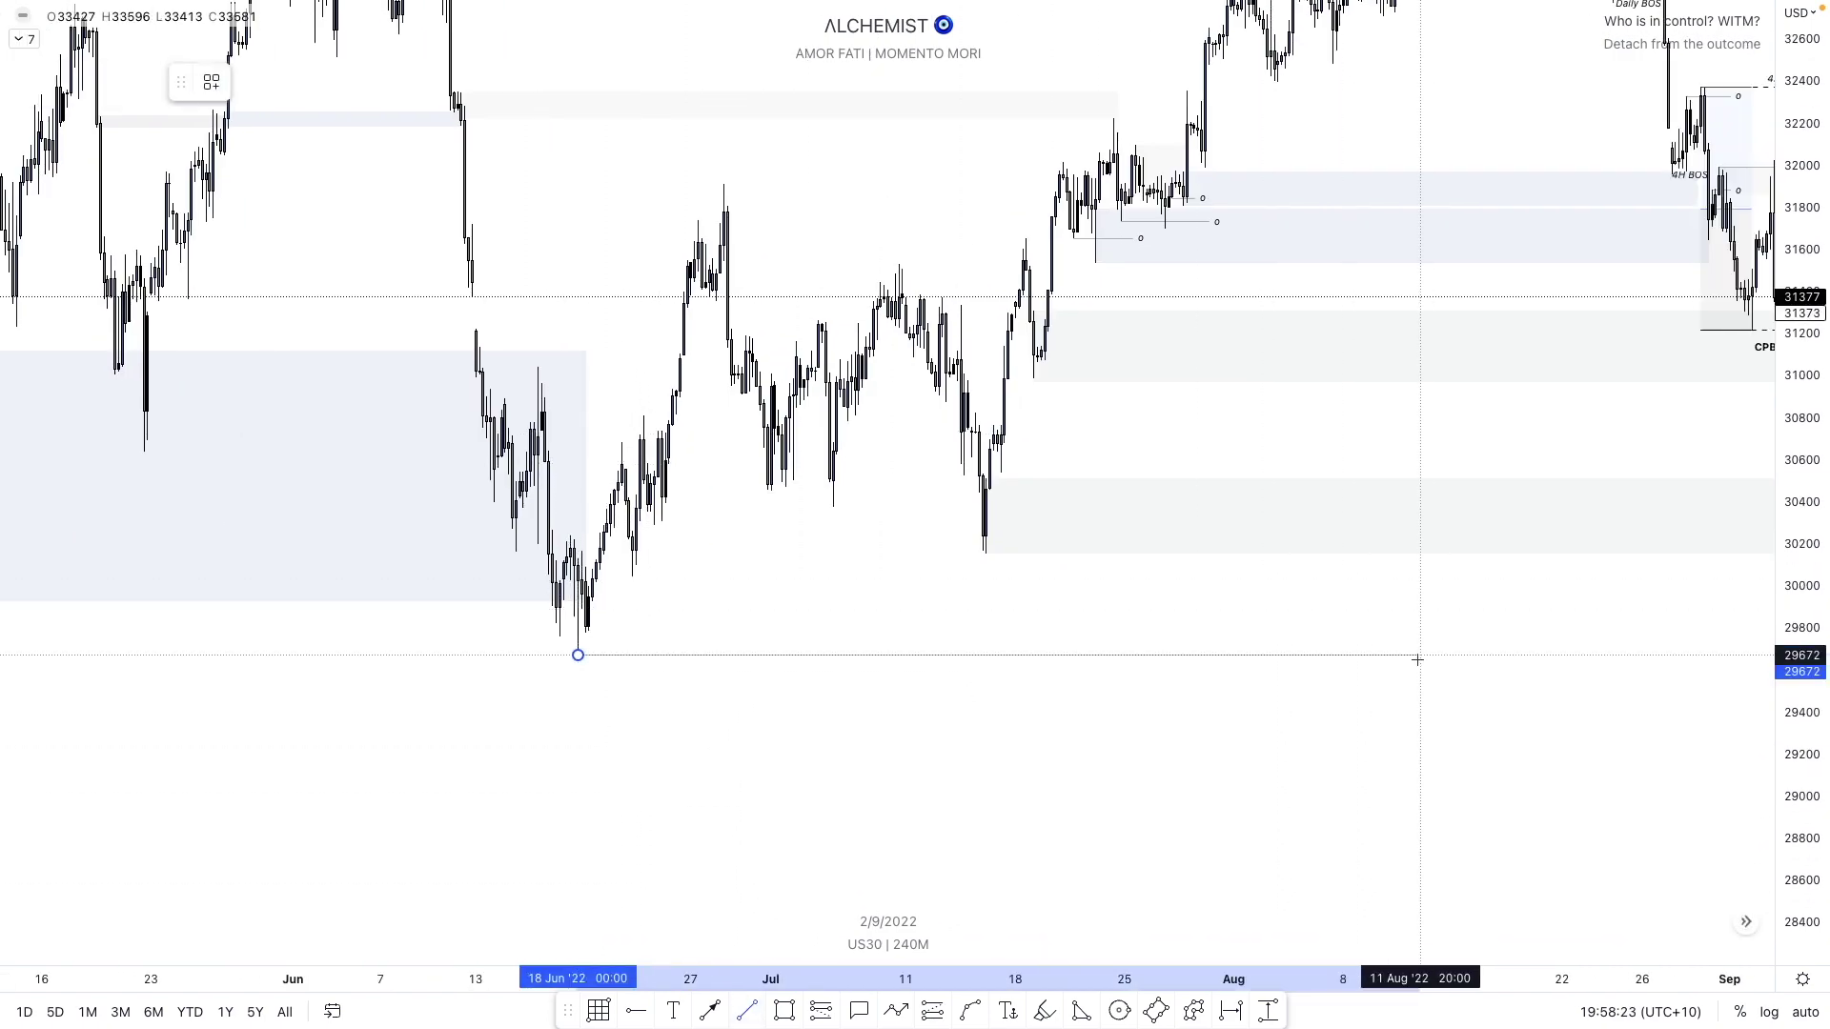
scroll(1417, 659, "right", 2)
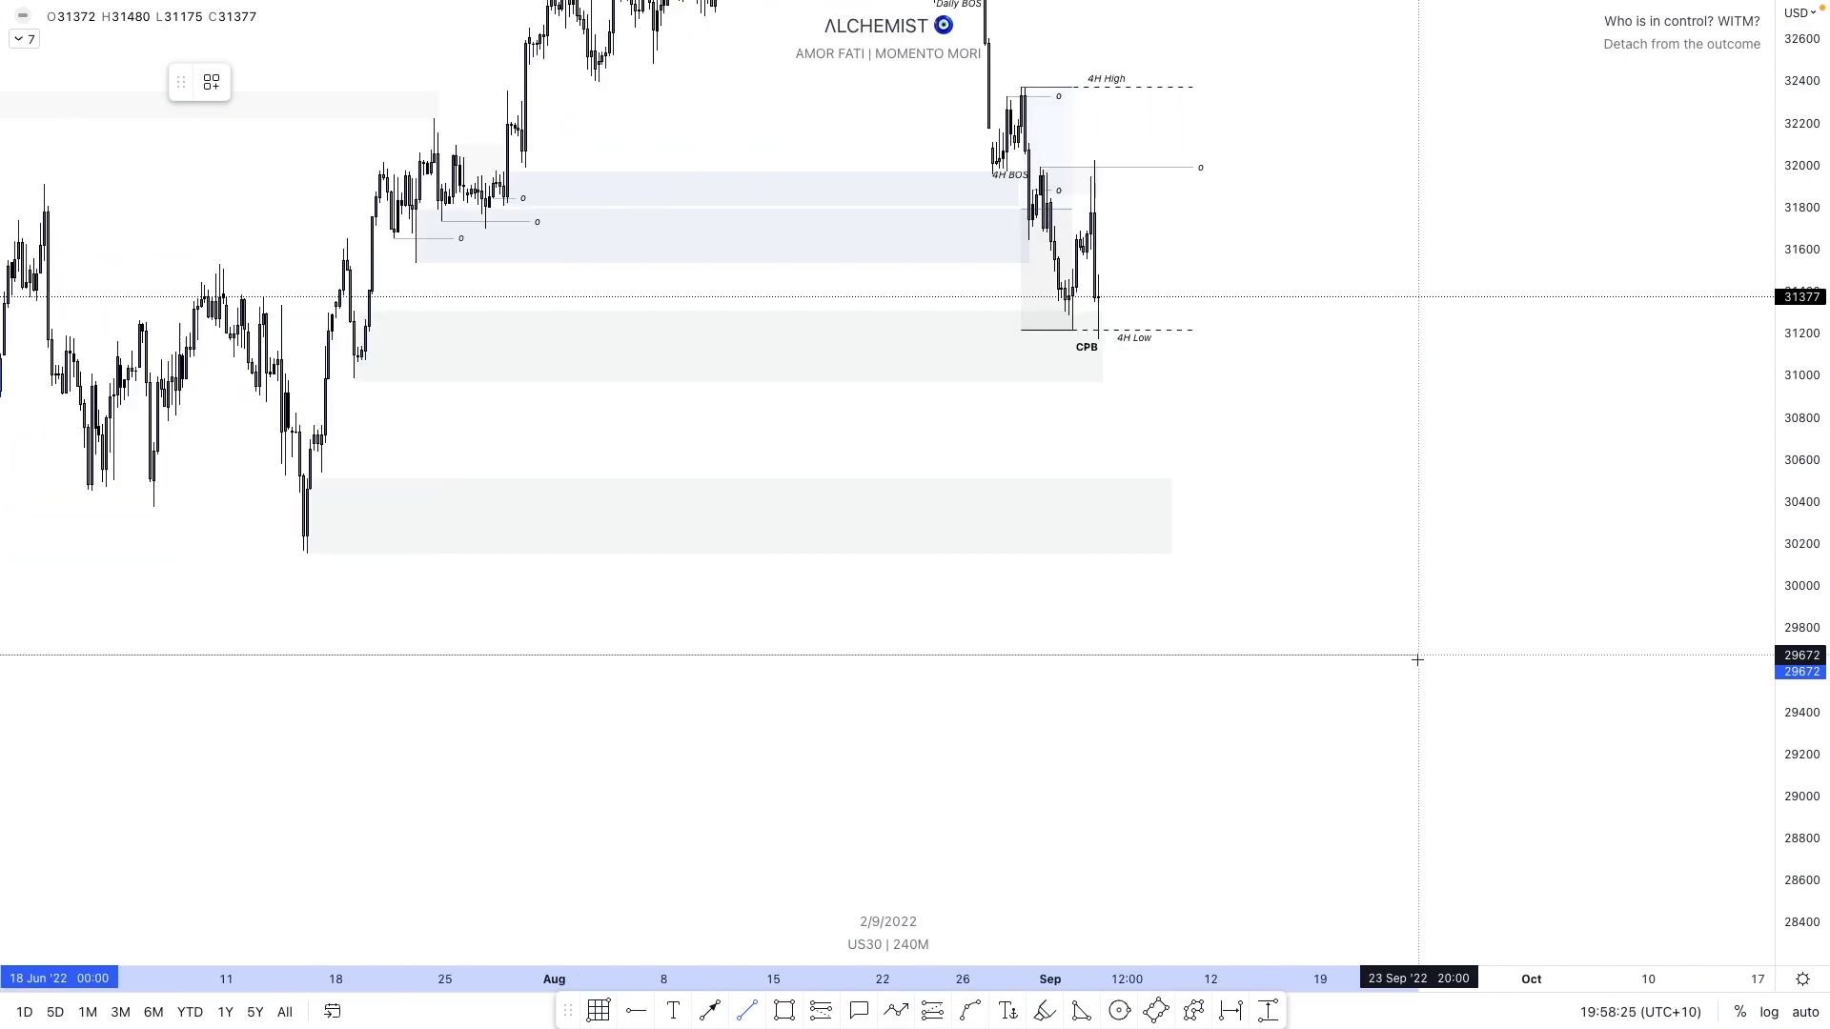
left_click(1417, 660)
right_click(1418, 655)
mouse_move(1441, 725)
scroll(1683, 918, "down", 1)
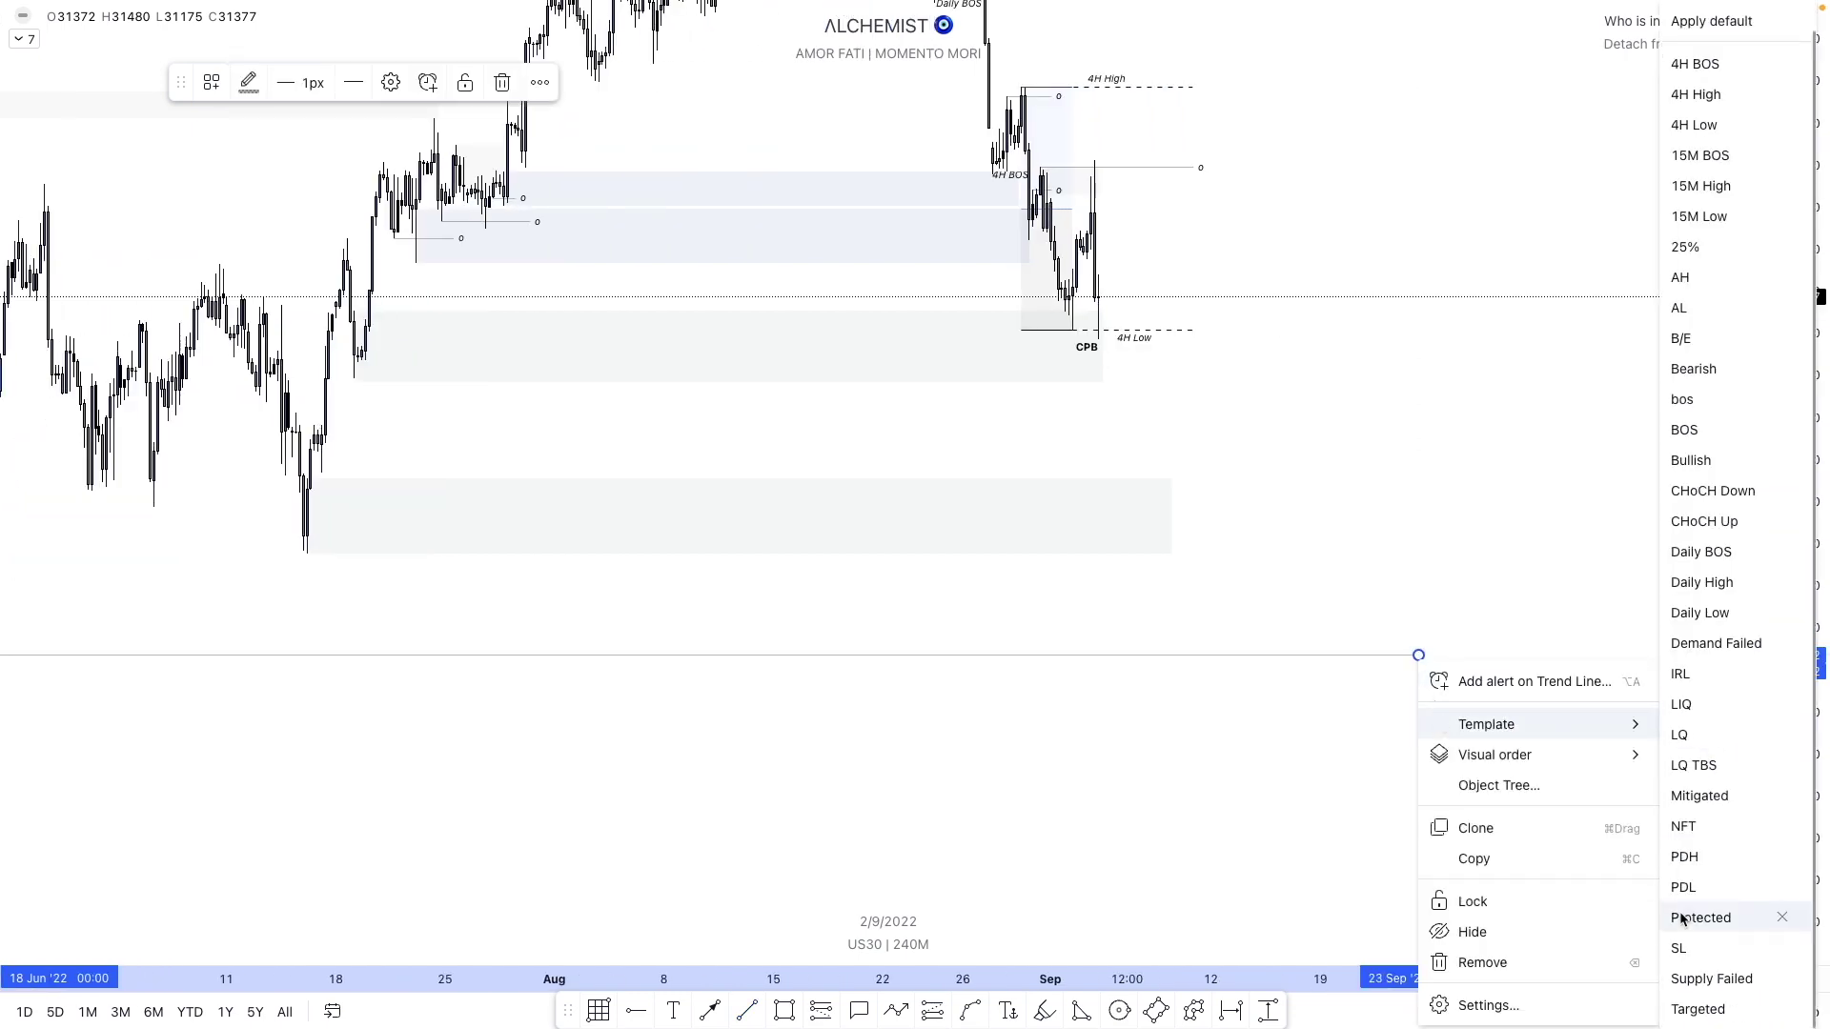
left_click(1686, 1007)
- Draw a horizontal trend line at 30375 from 06 Jul '22 00:00 to 28 Jul '22 and apply the LIQ template
left_click_drag(854, 306, 915, 362)
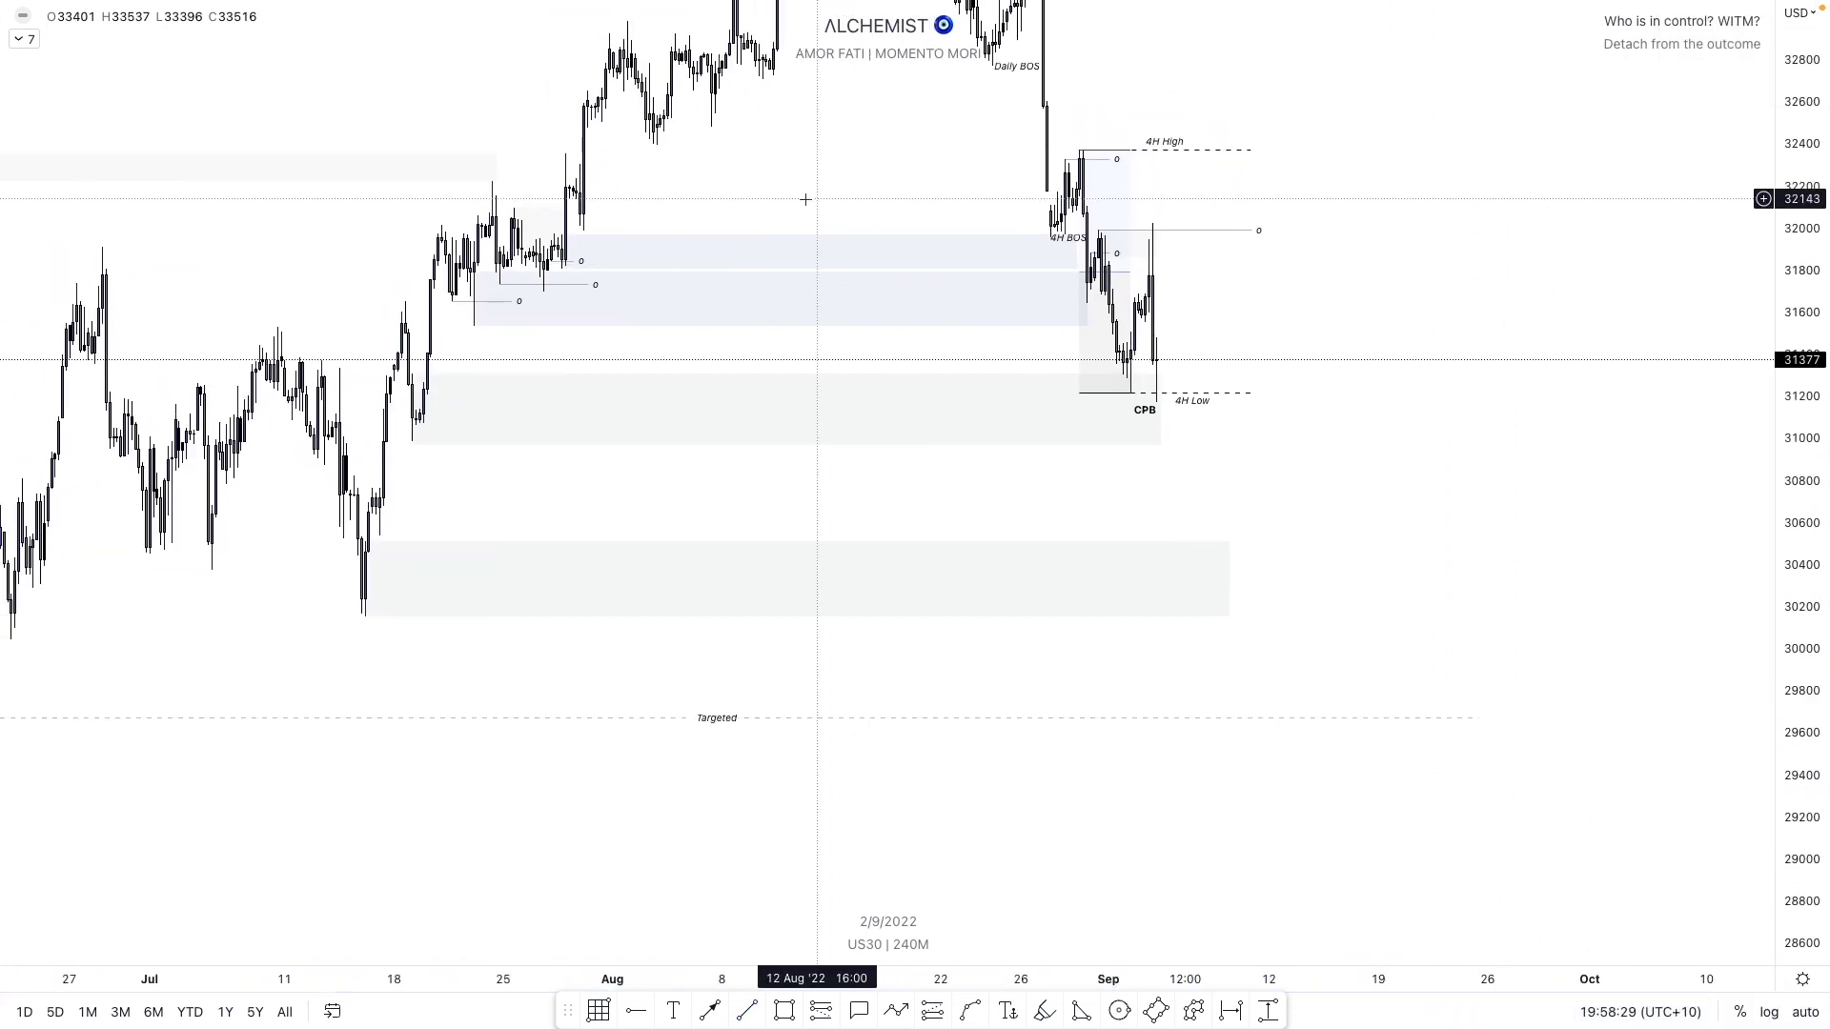
left_click_drag(808, 190, 889, 323)
left_click(916, 519)
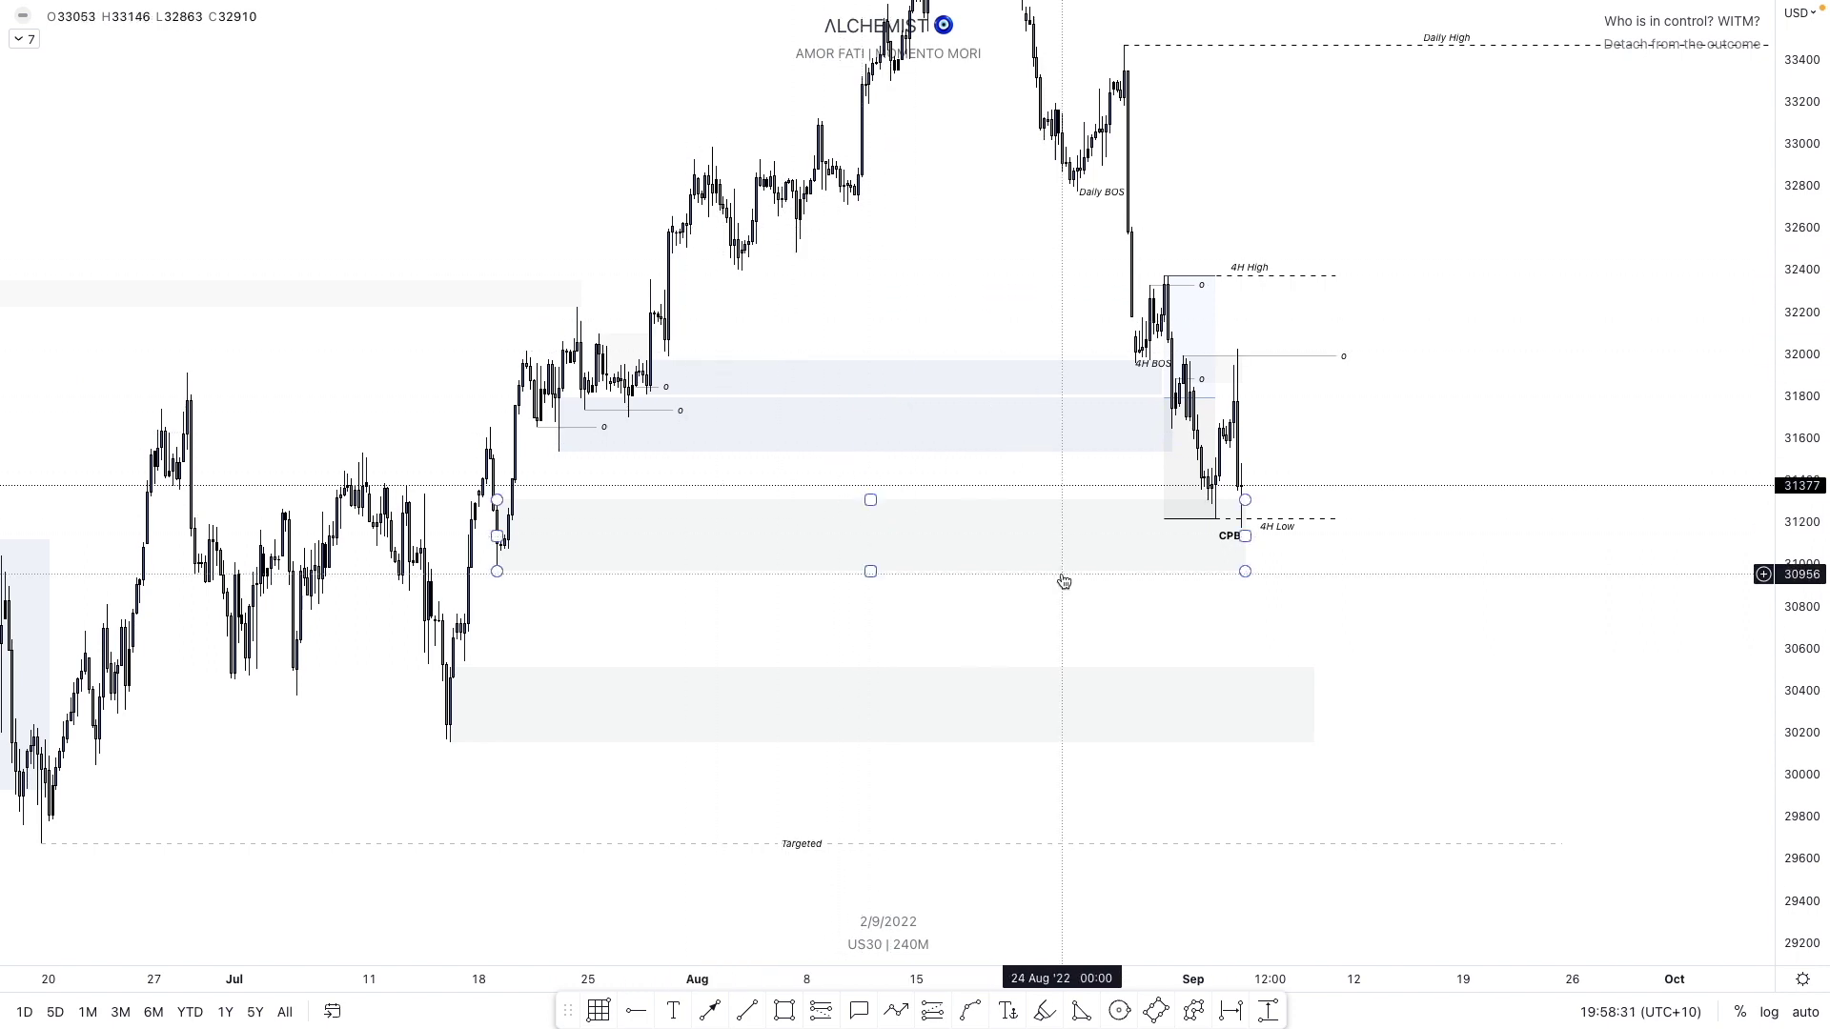
left_click(1062, 558)
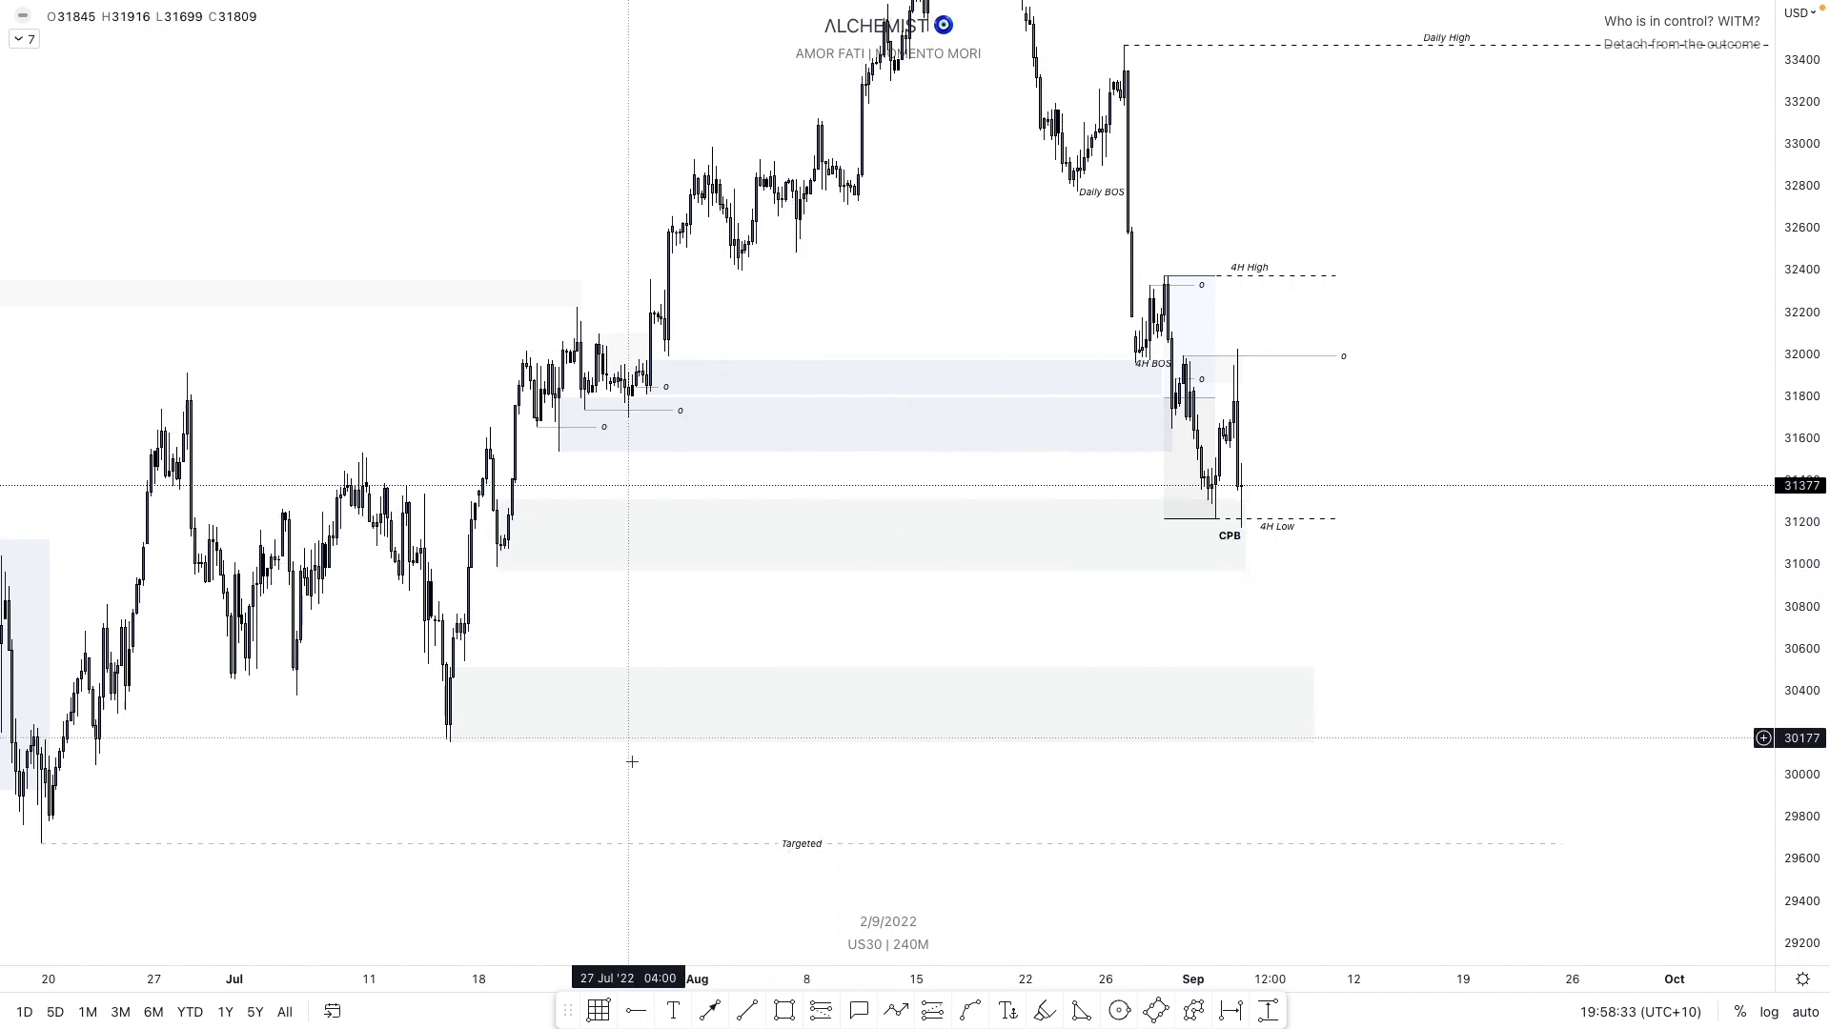
left_click(747, 1012)
left_click(297, 697)
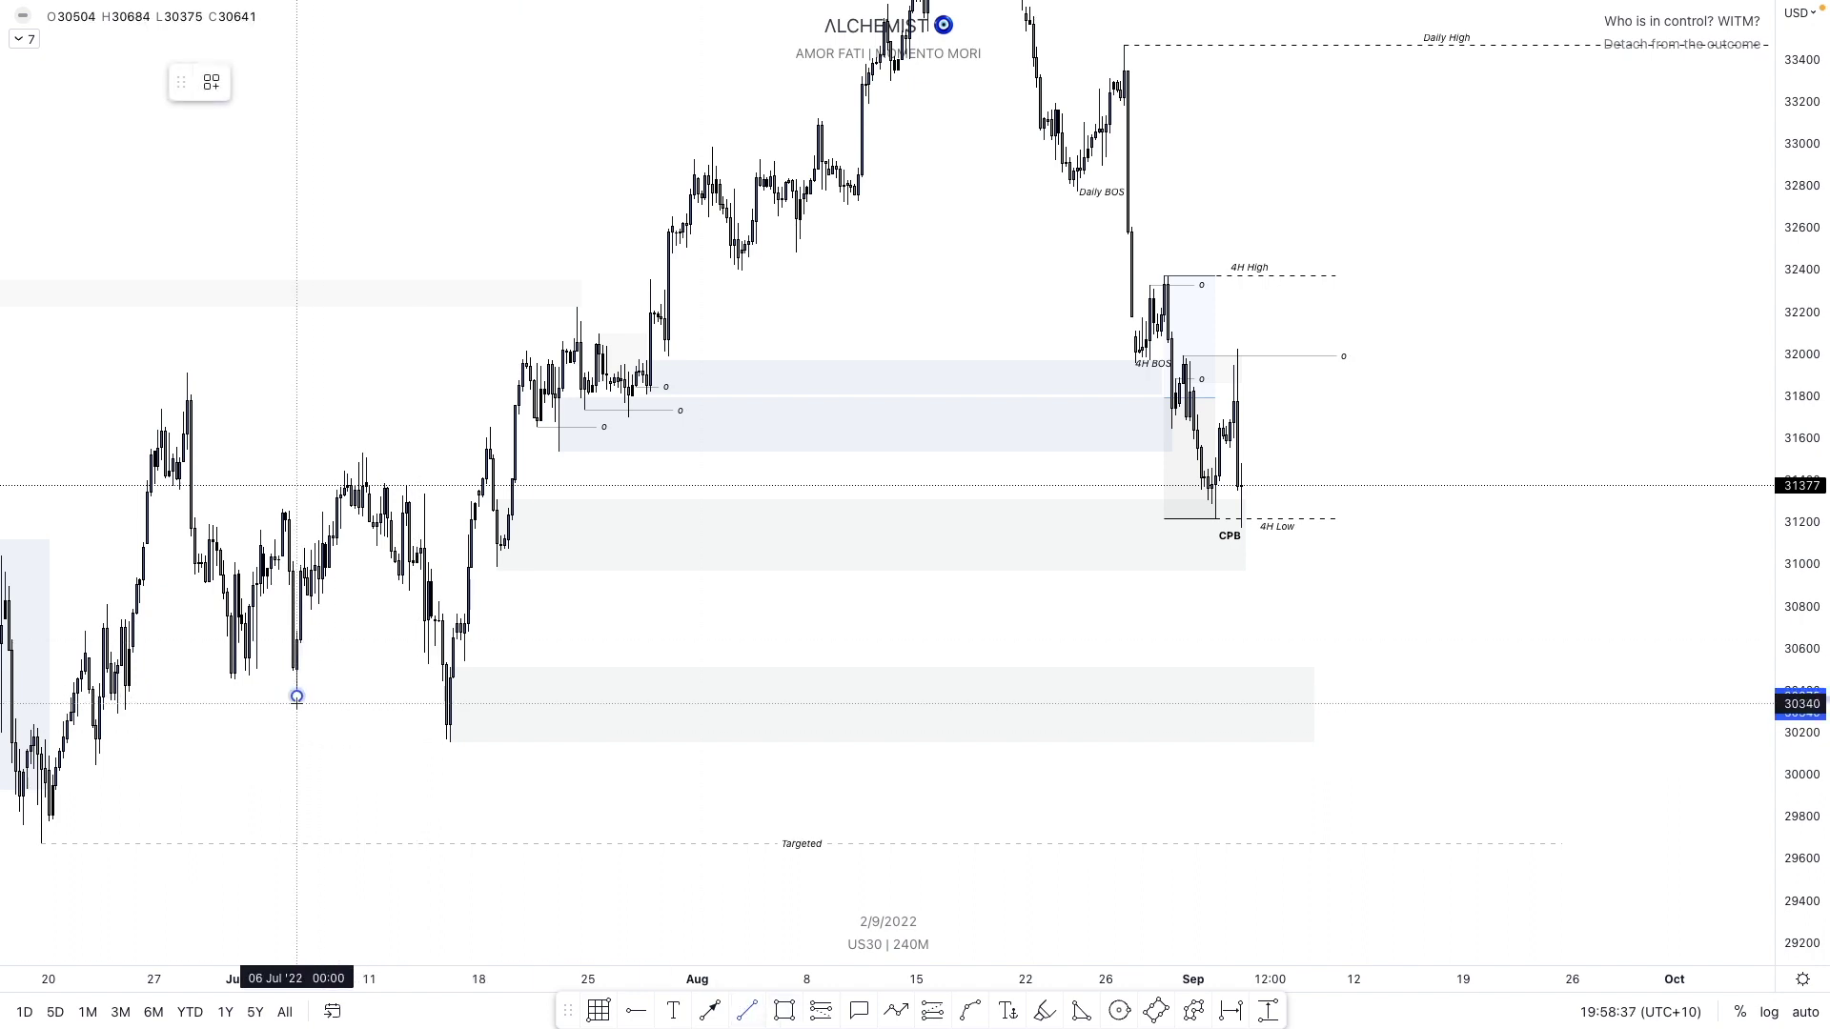
left_click(663, 697)
right_click(664, 697)
mouse_move(825, 728)
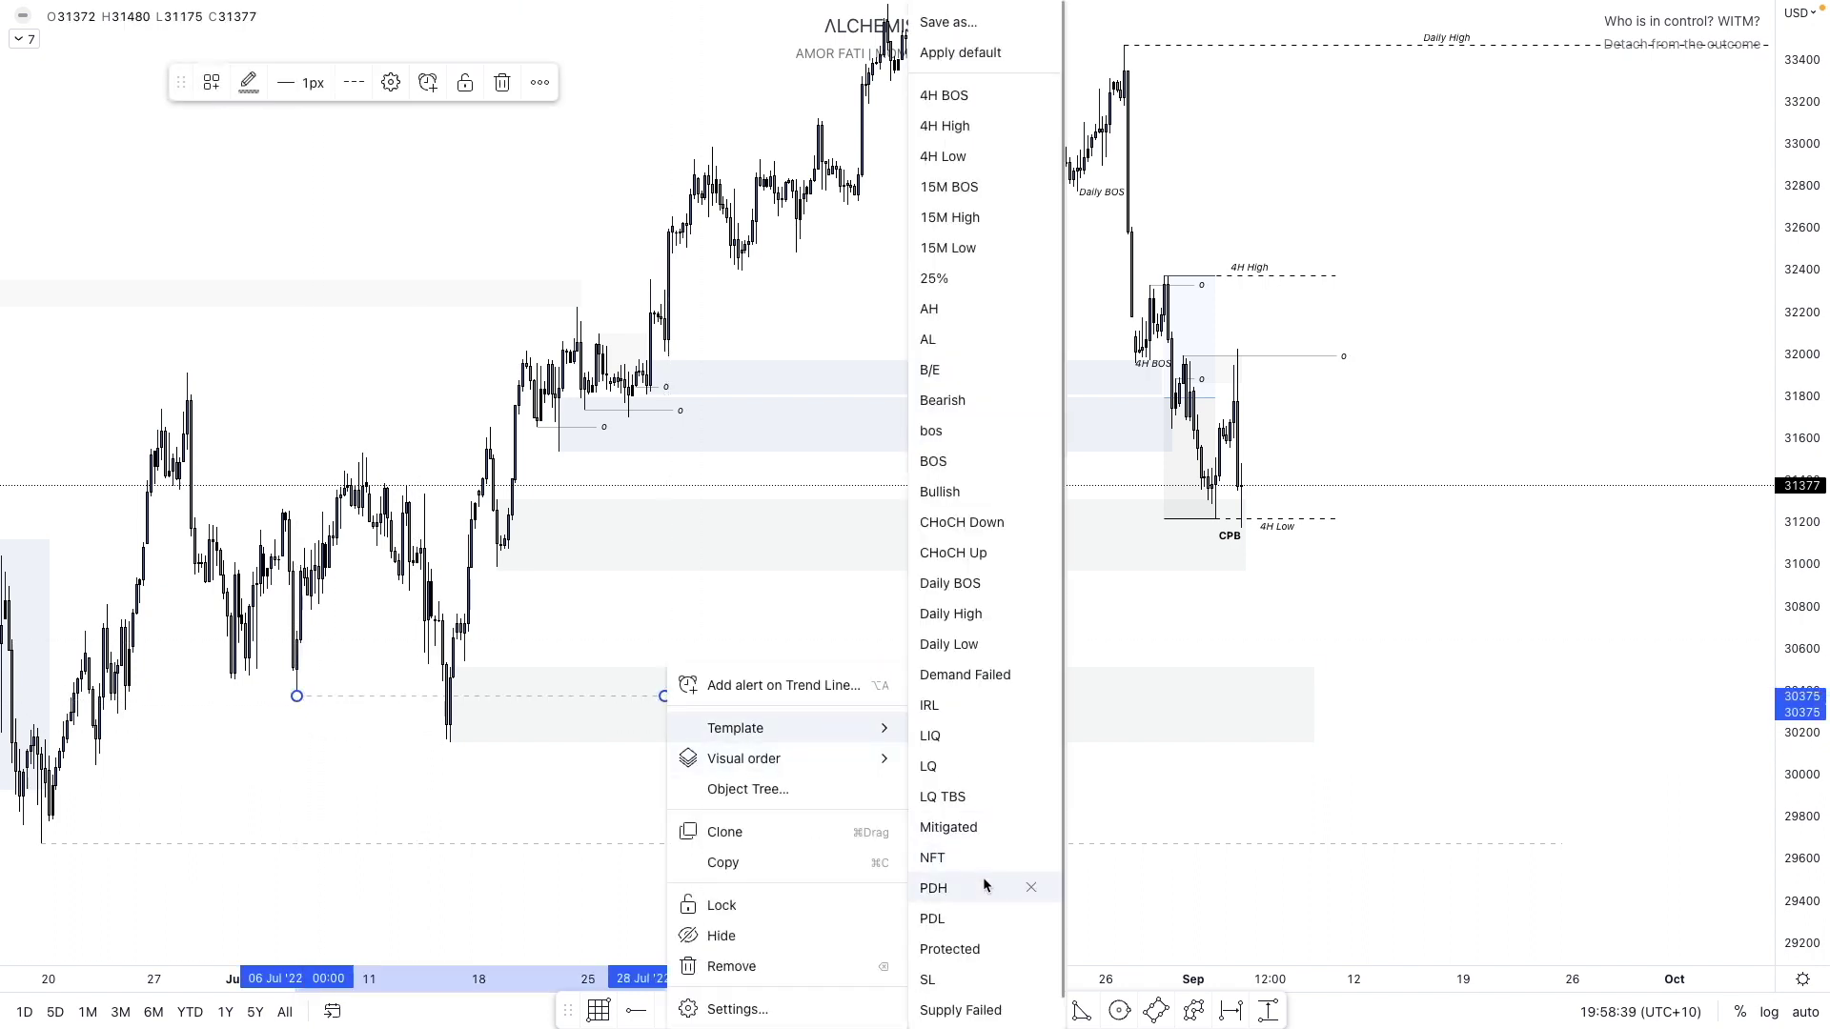
left_click(957, 734)
- Draw a projected path from 31377 to 31055, up to about 31760 and down to about 30520, extending the lower zone to about 12 Sep '22
scroll(1240, 572, "right", 5)
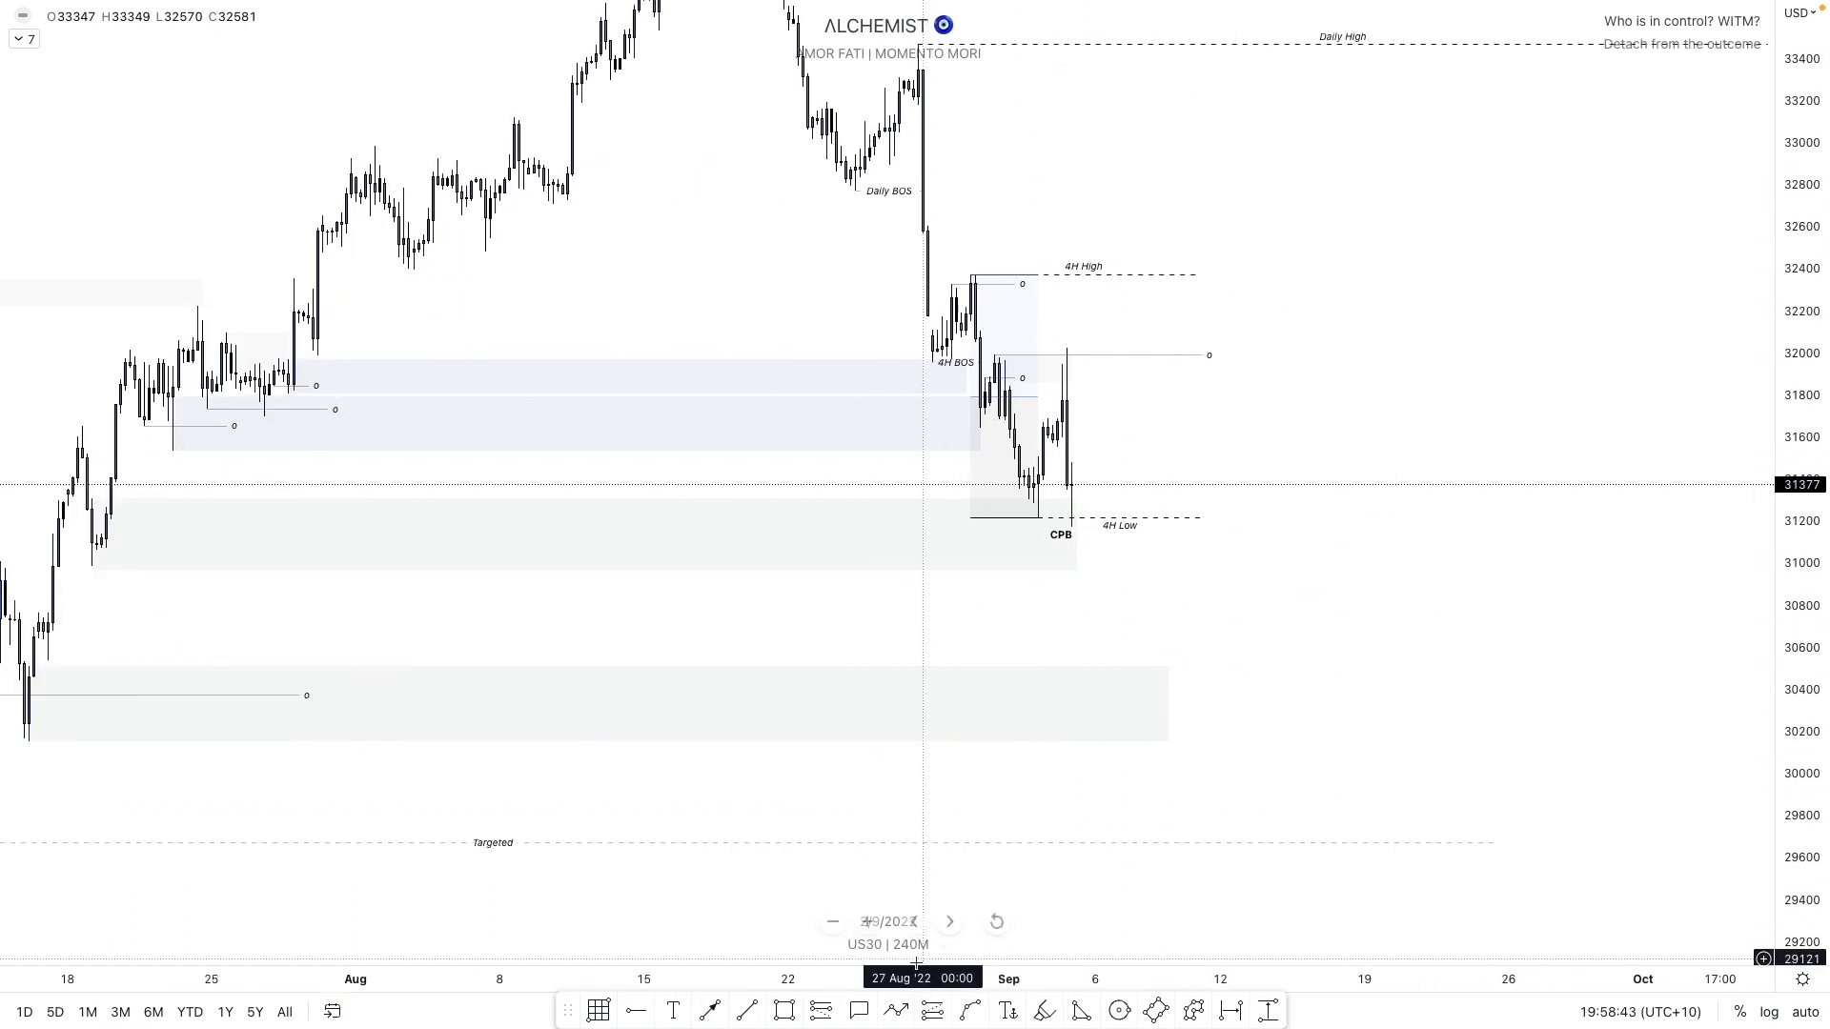
left_click(1080, 486)
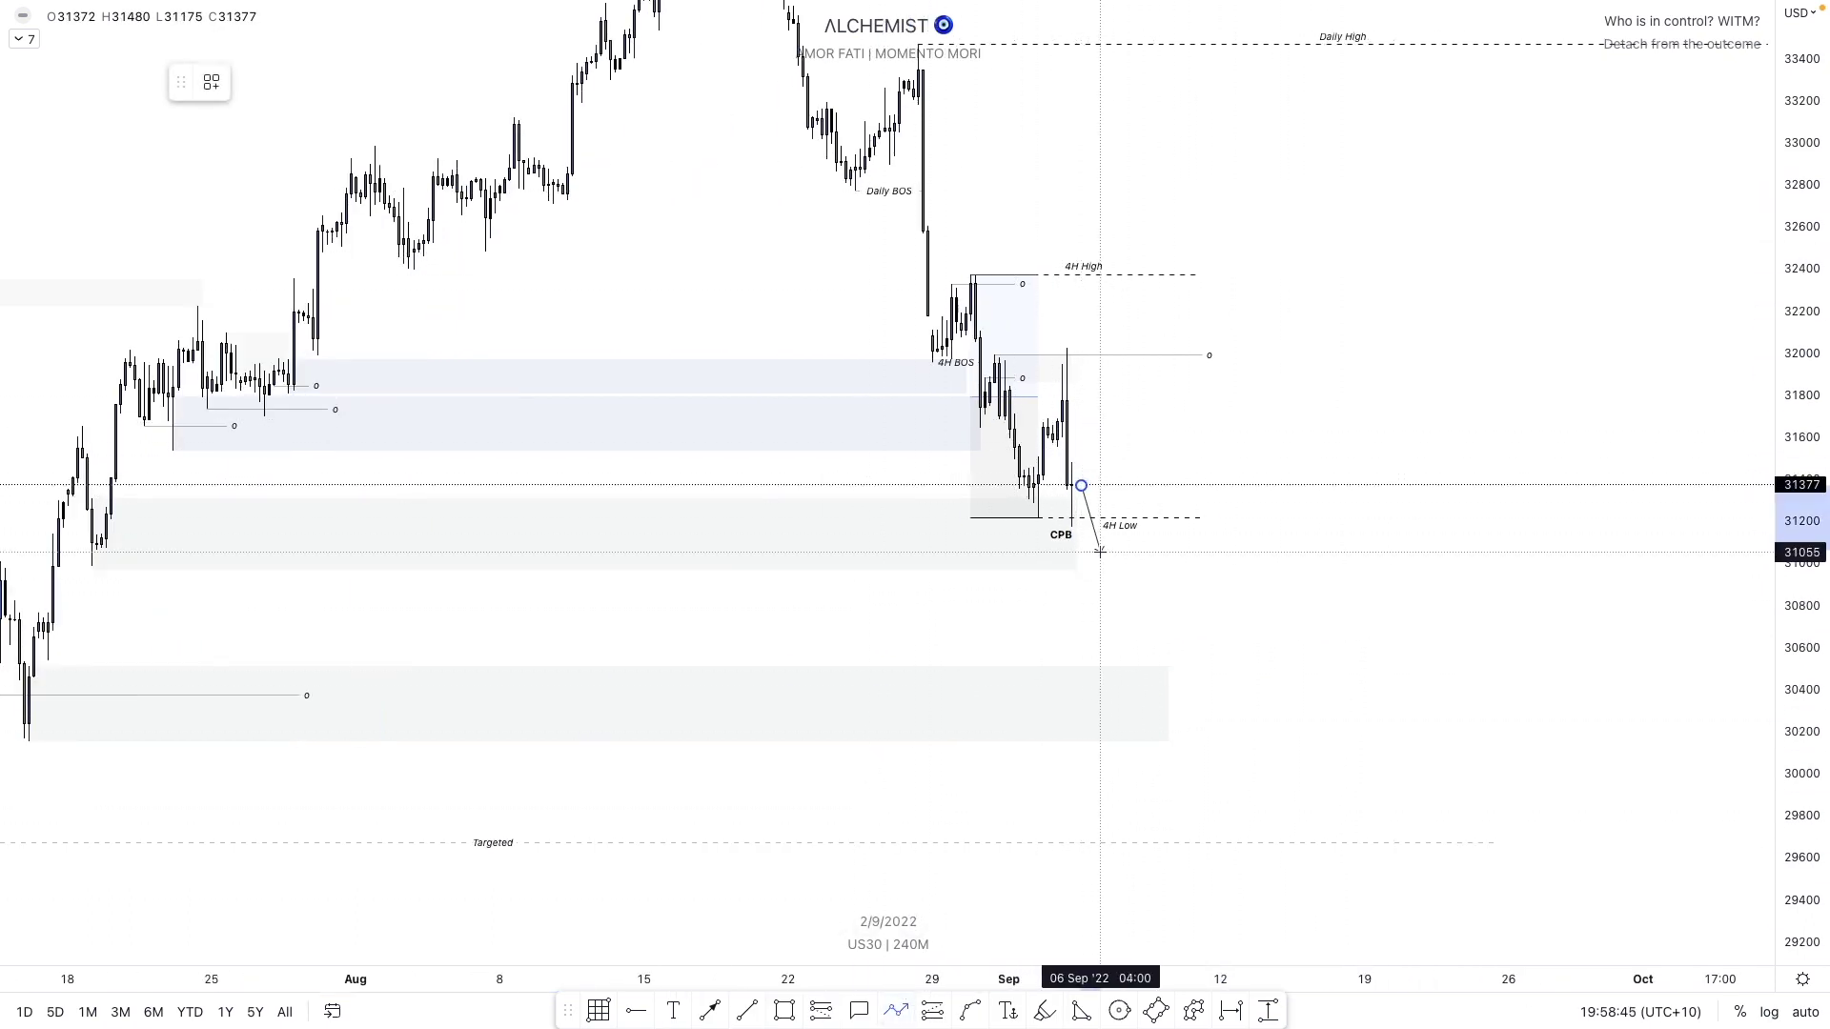
left_click(1100, 552)
left_click(1120, 489)
left_click(1135, 454)
left_click(1148, 476)
left_click(1163, 404)
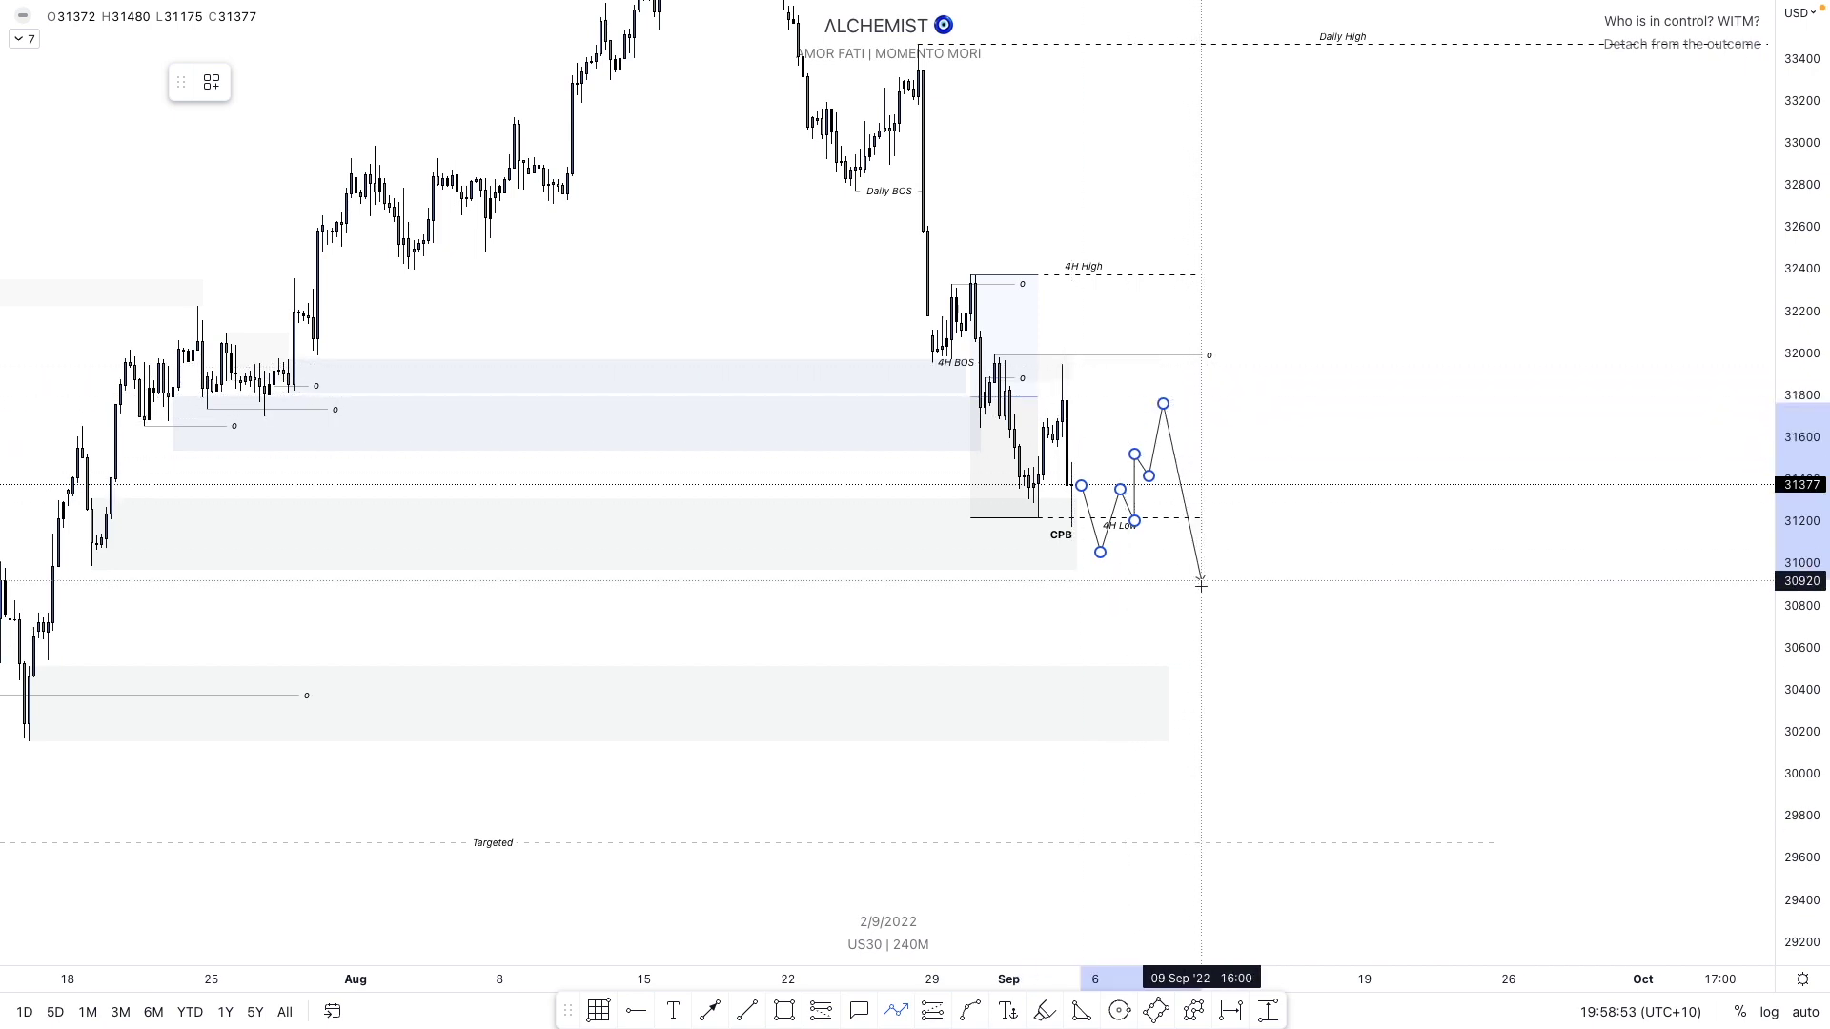
double_click(1233, 688)
left_click_drag(1176, 680, 1399, 641)
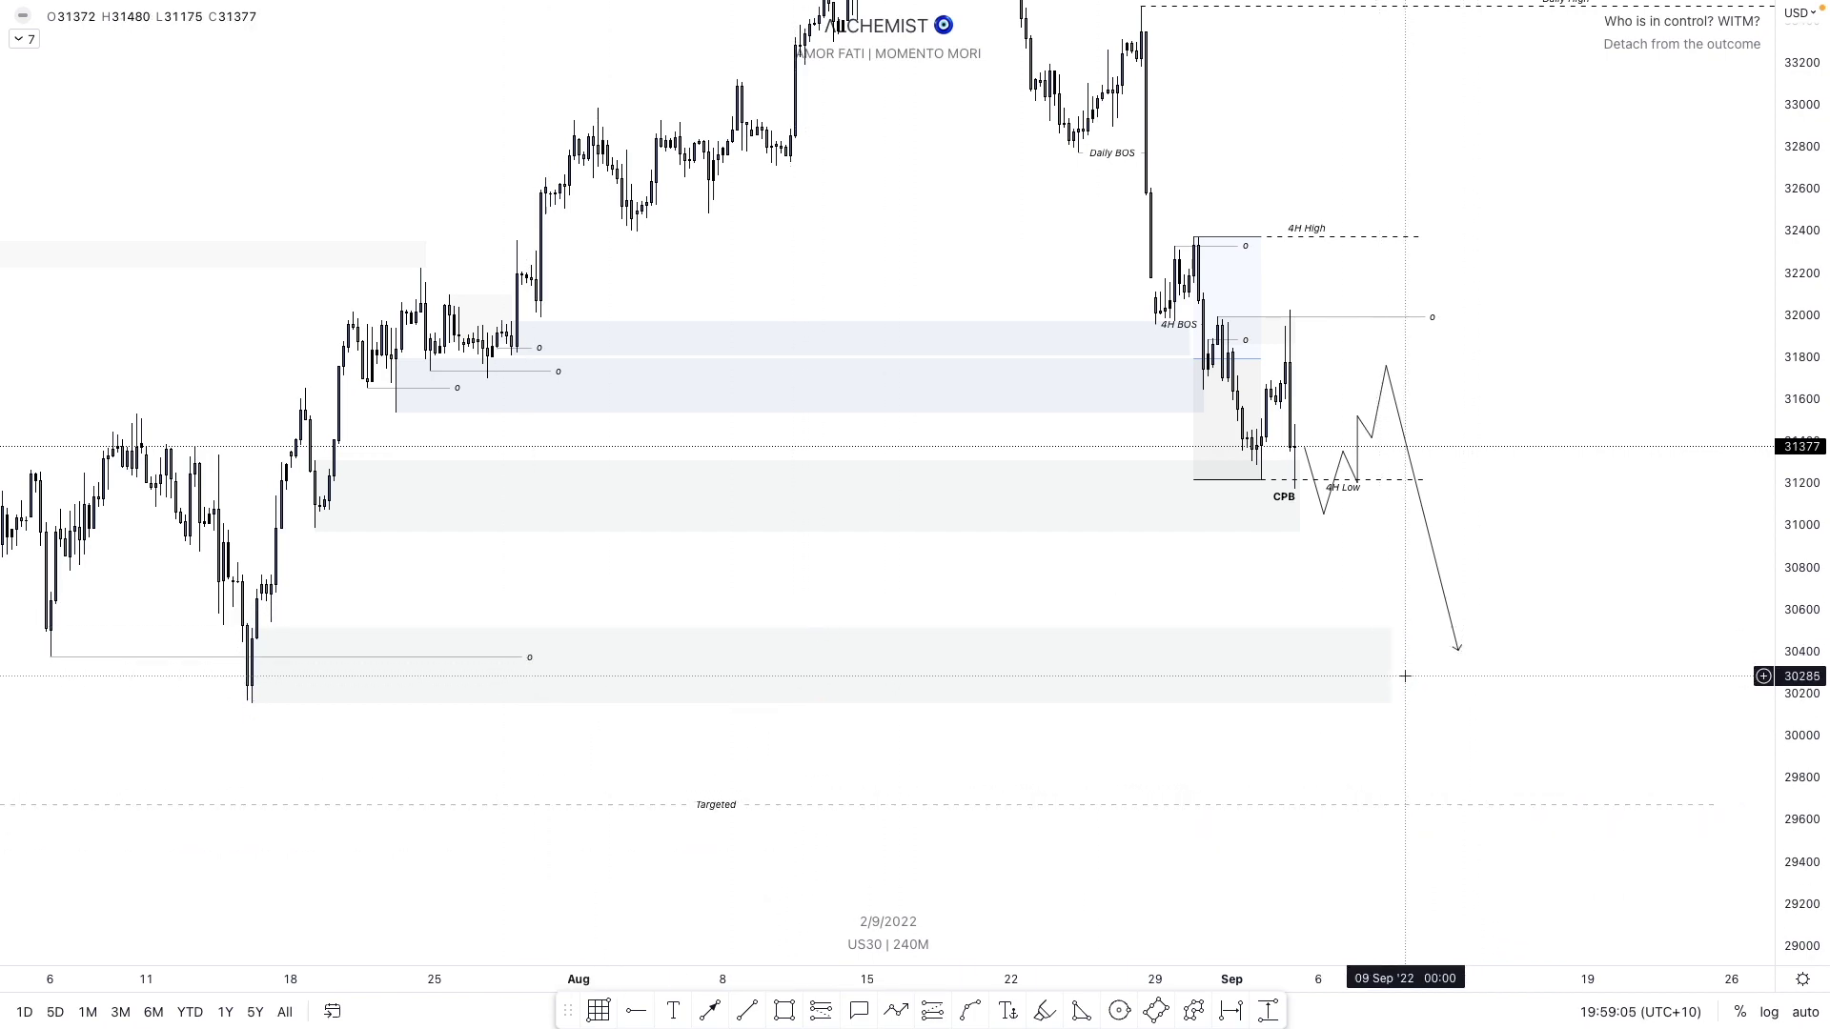
left_click_drag(1392, 666, 1453, 627)
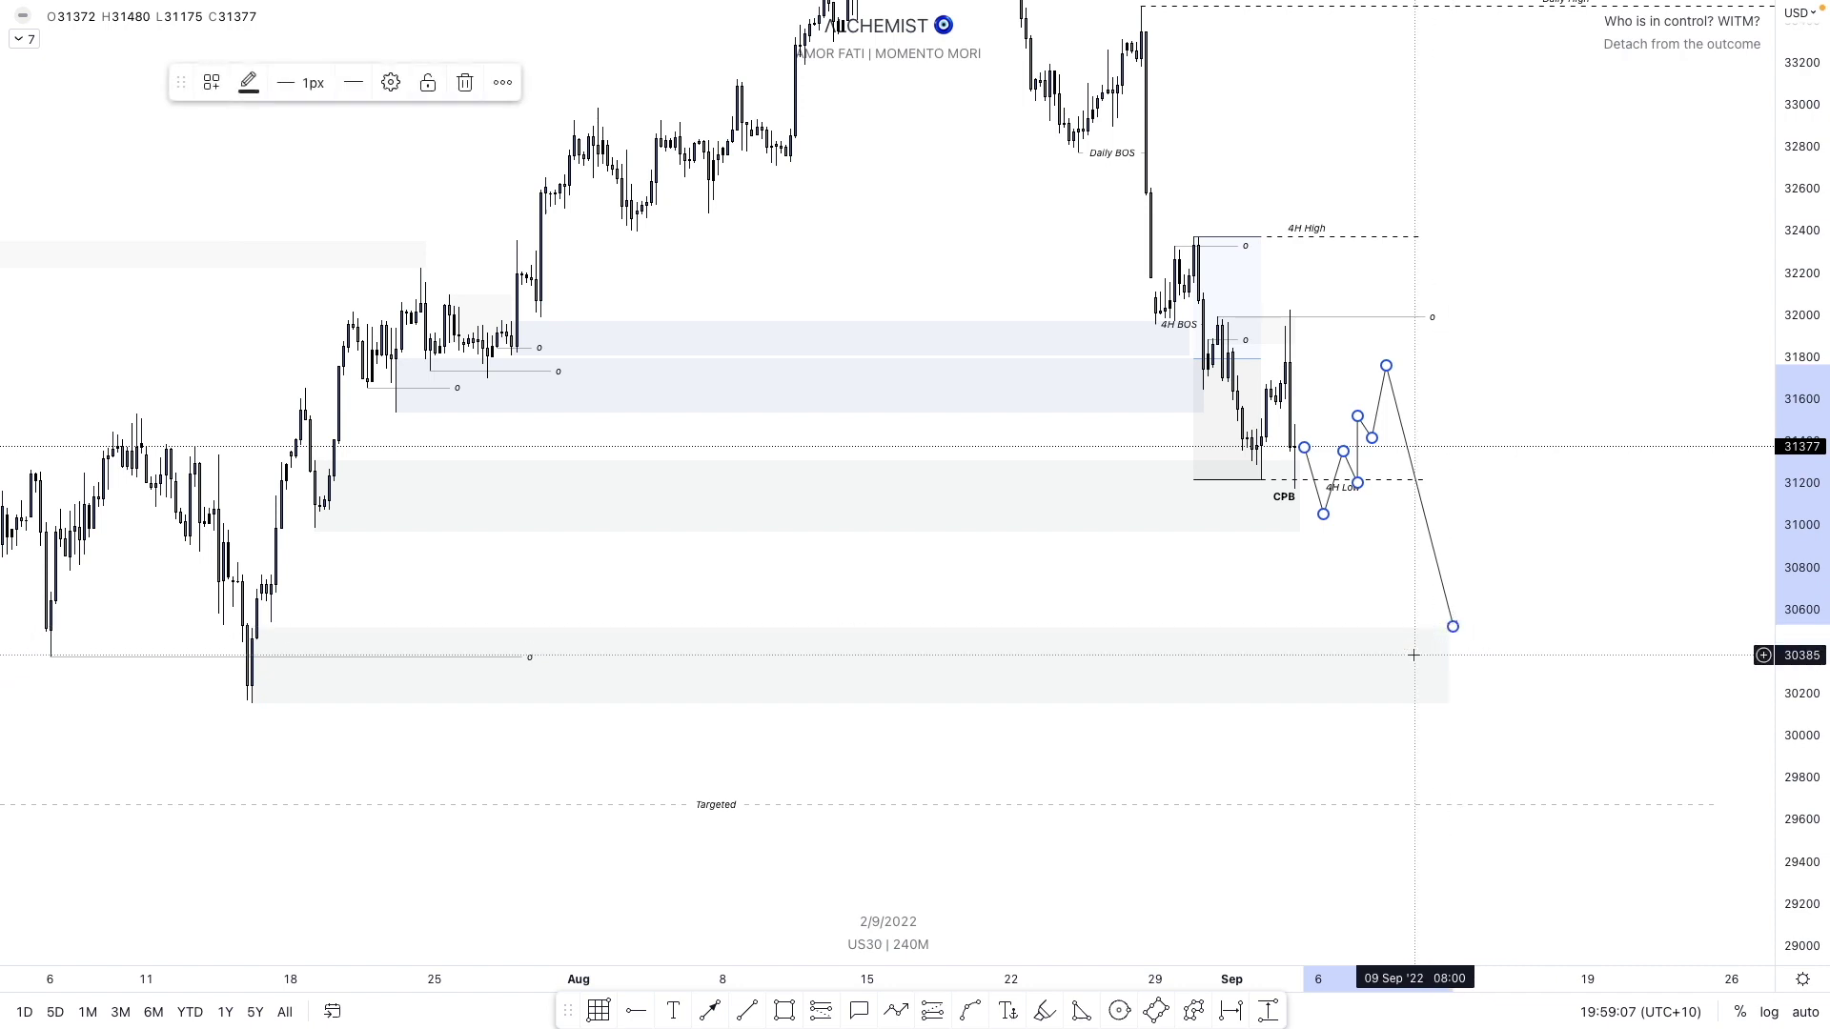
left_click(896, 1010)
left_click(1468, 626)
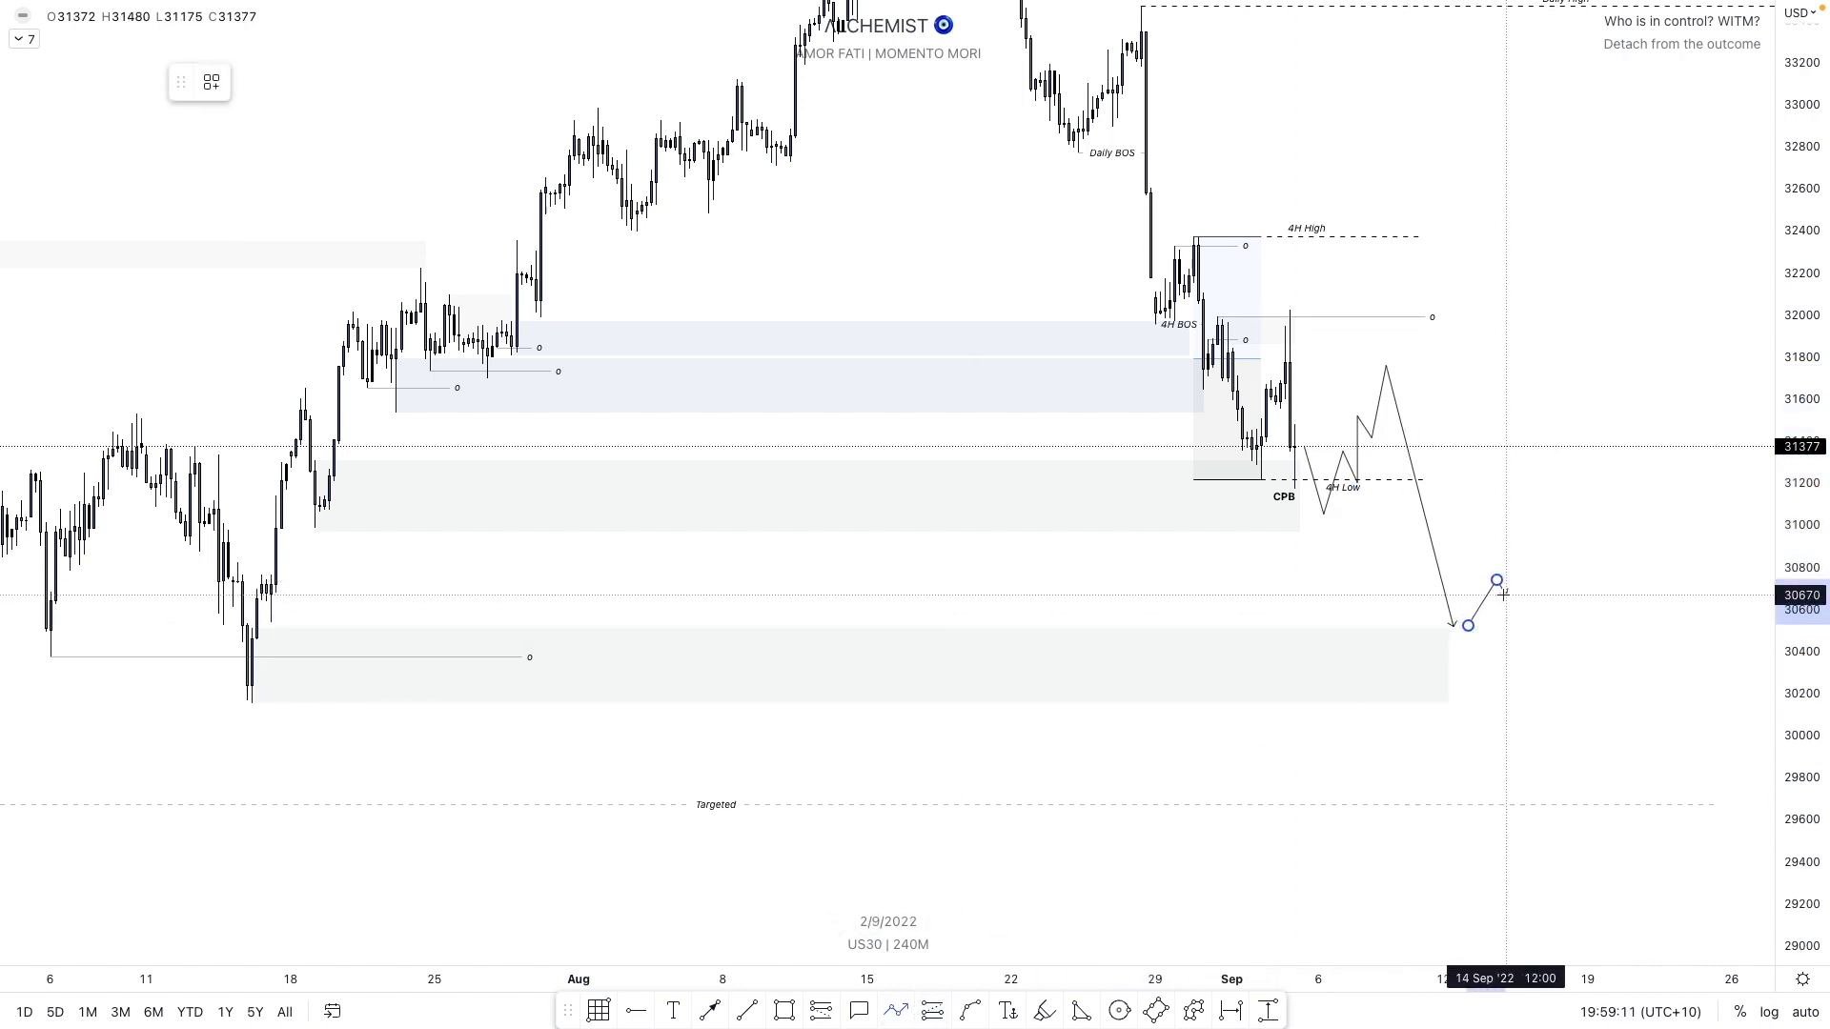
left_click(1497, 581)
left_click(1506, 595)
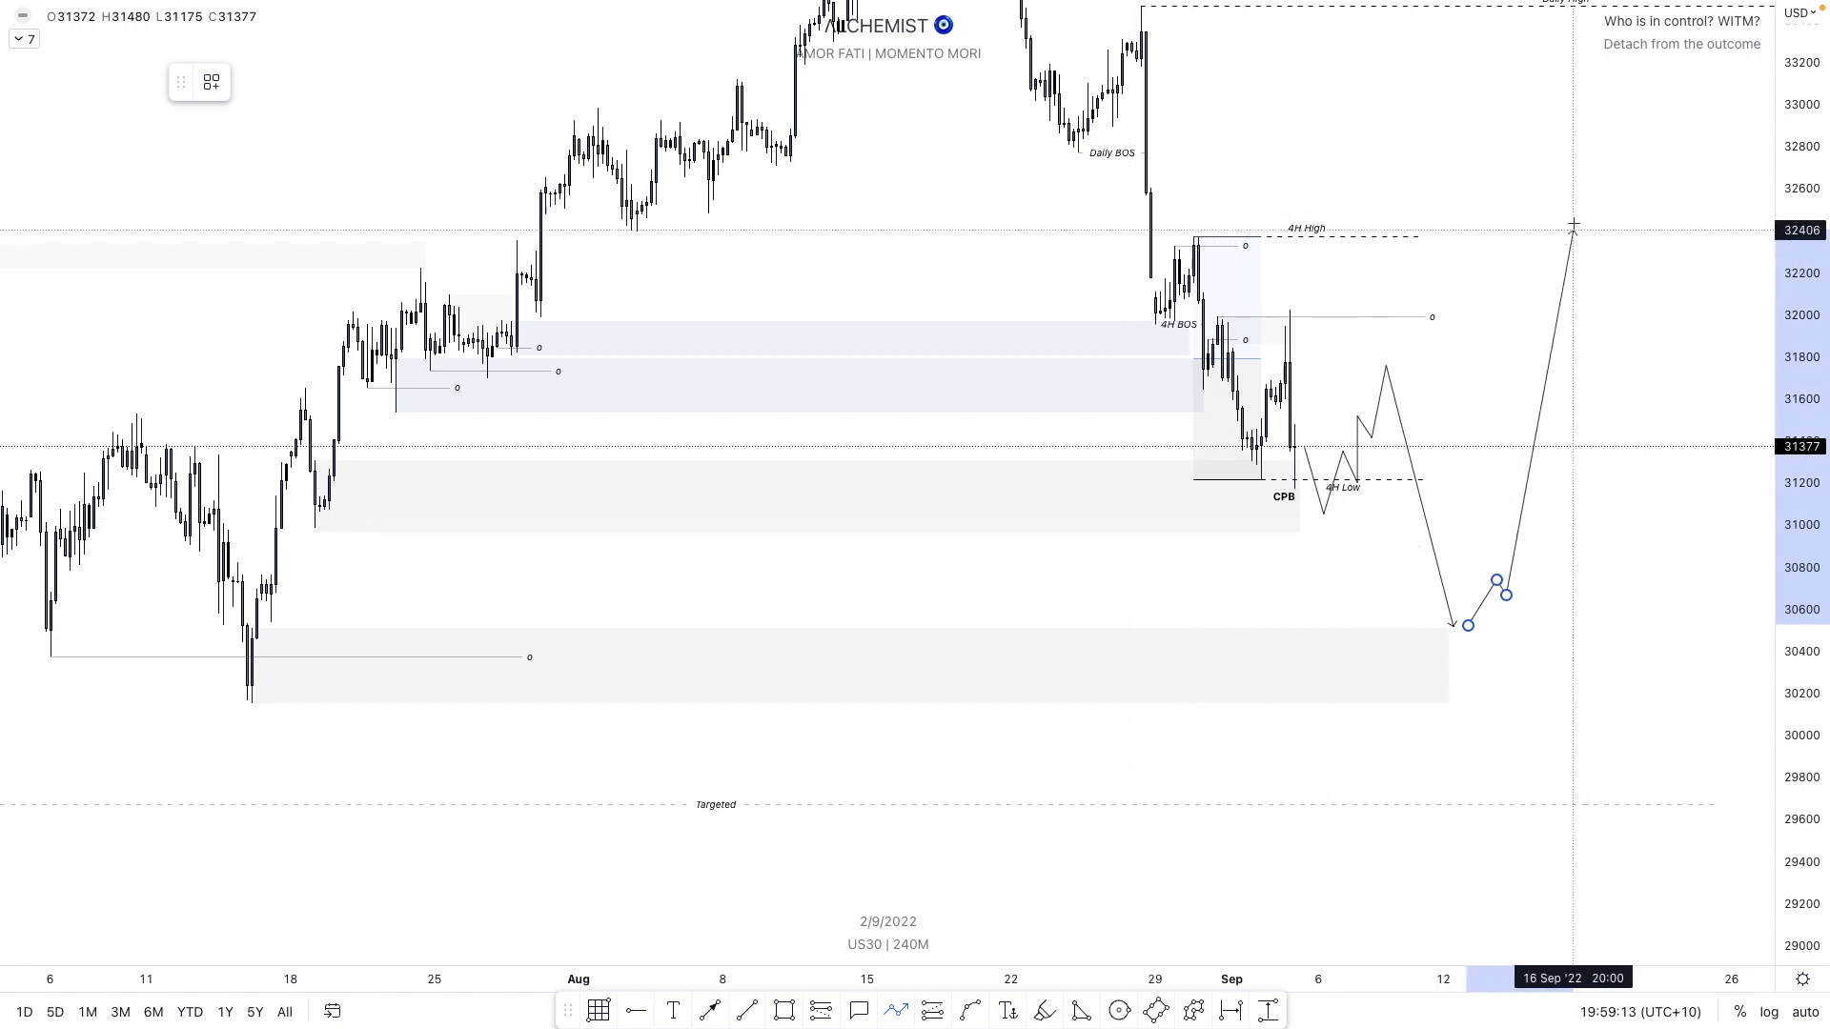
left_click(1616, 187)
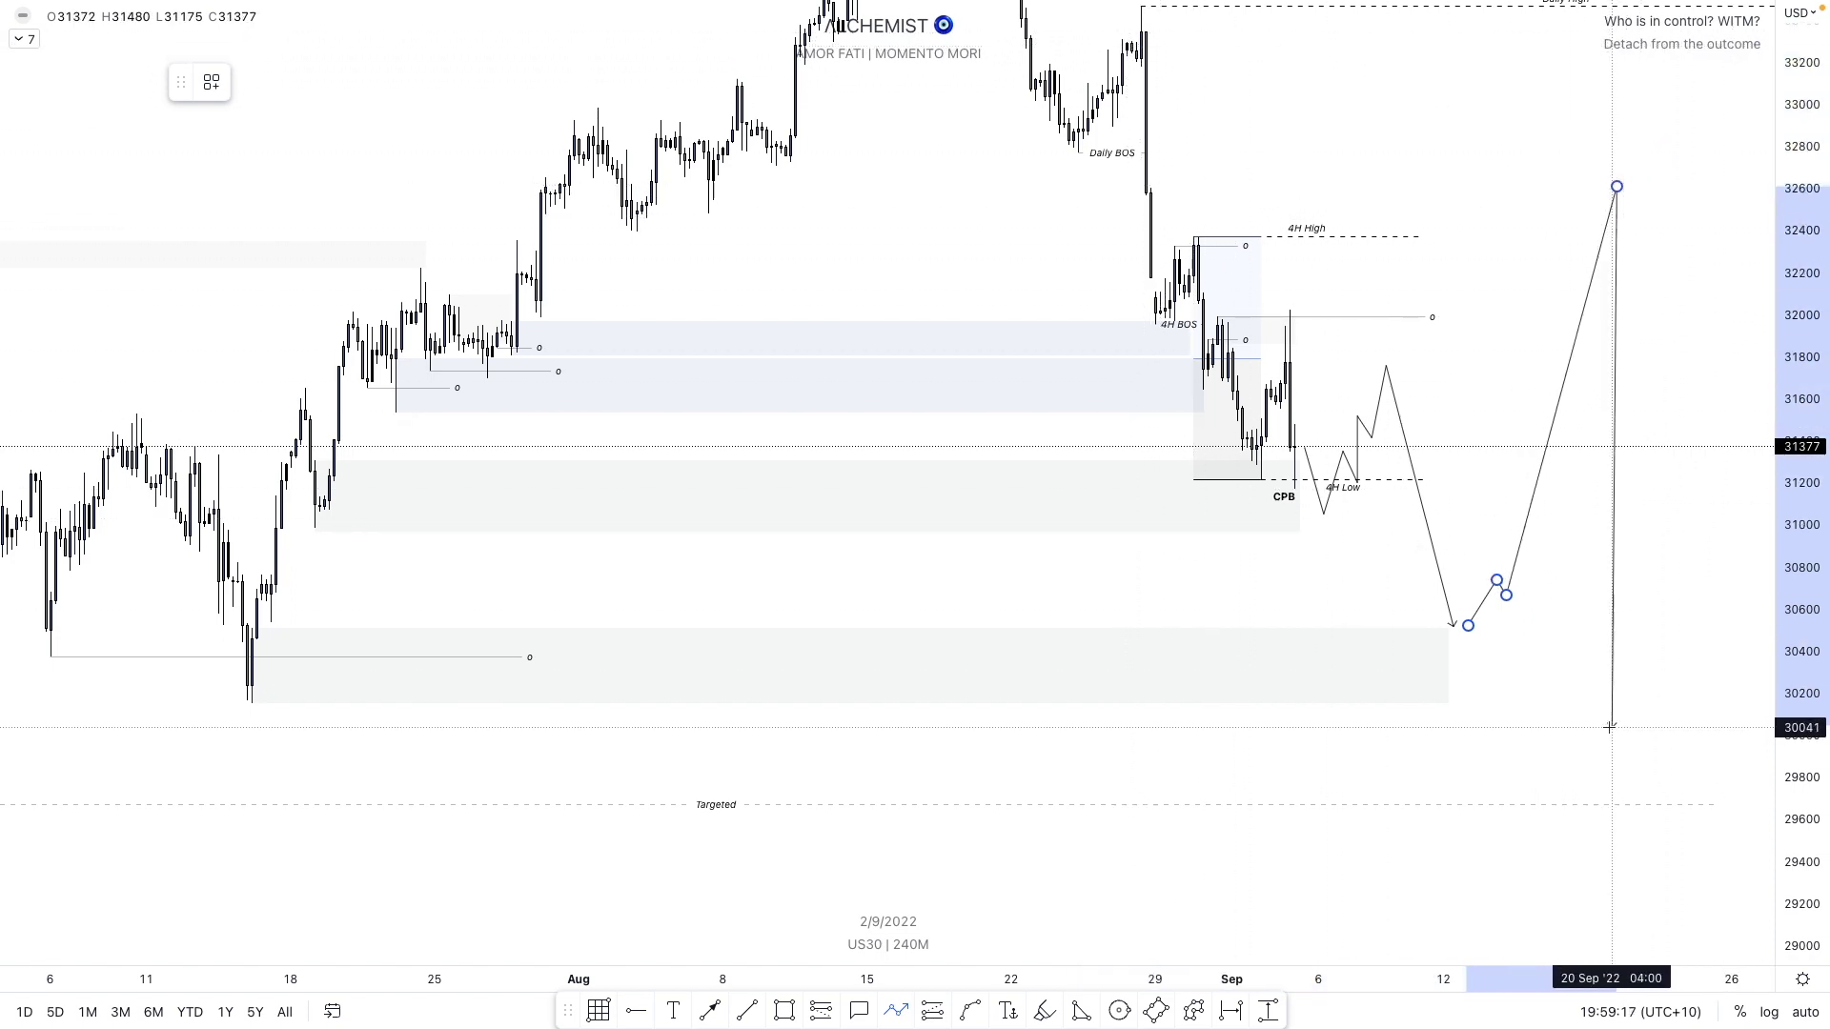
key("Escape")
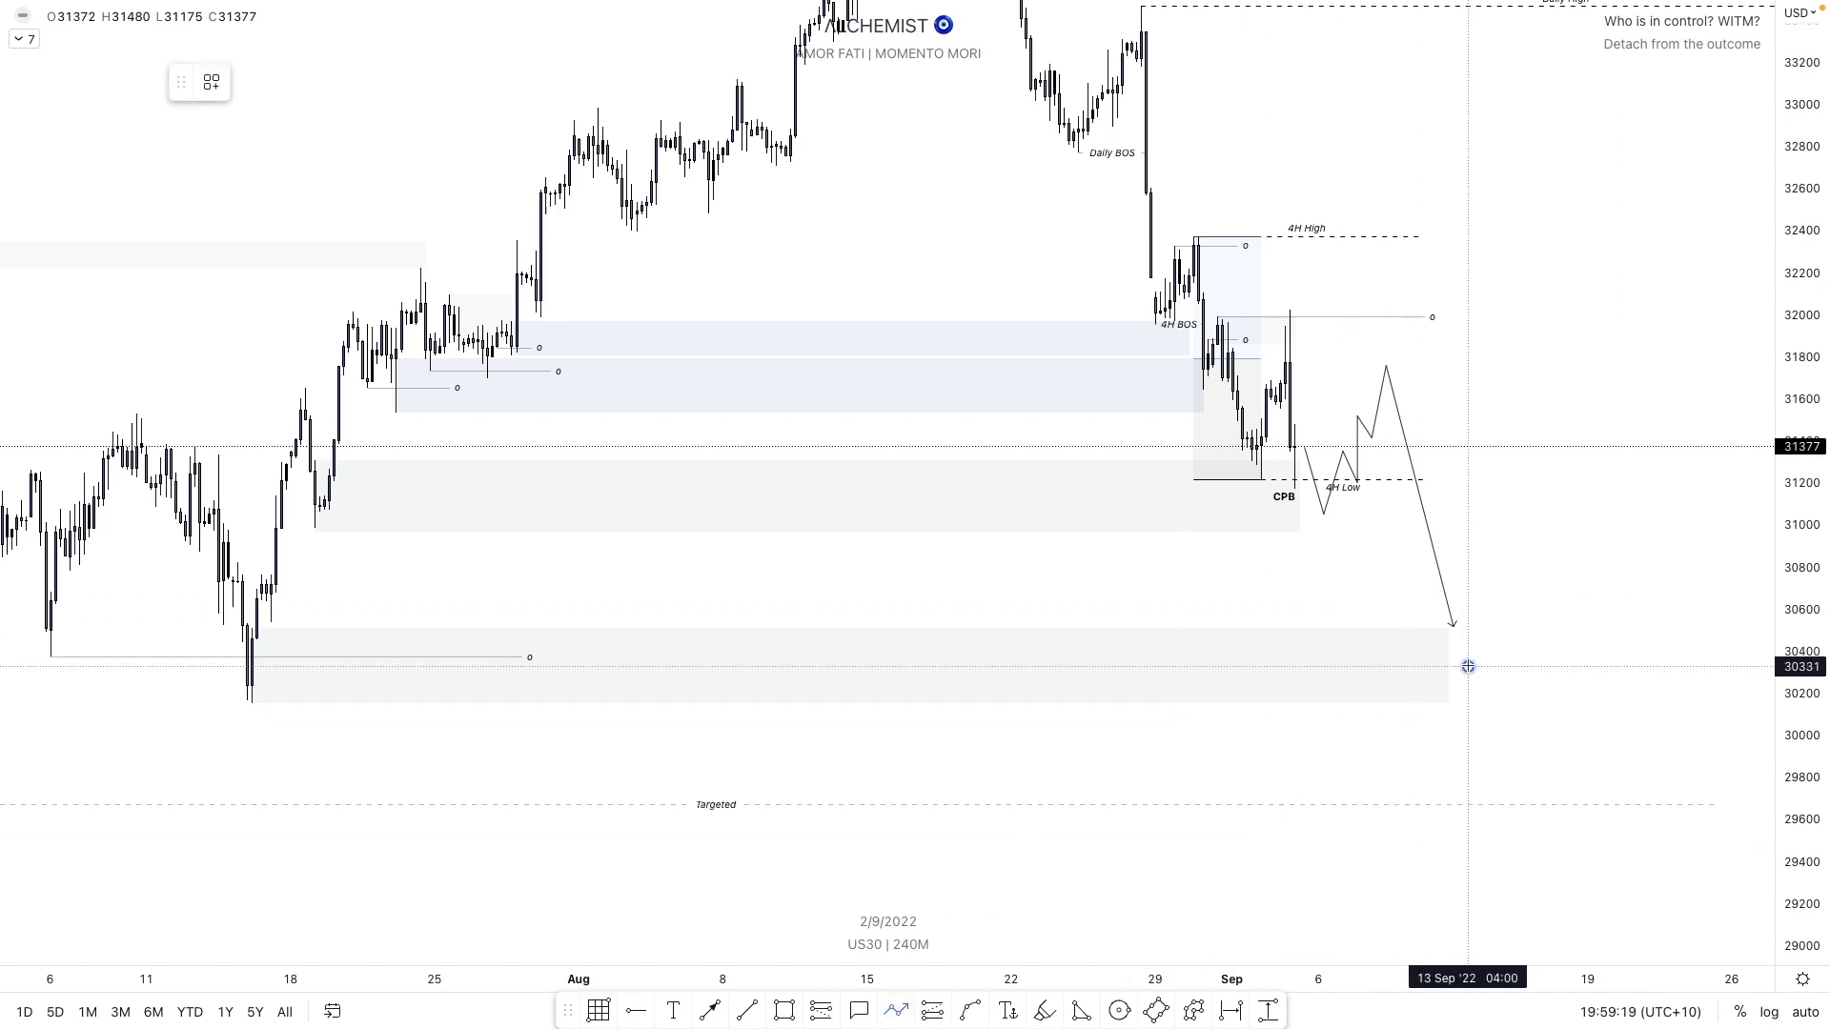
- Draw a second zigzag path from 30331 on 13 Sep '22, ranging between about 30830 and 30110, ending at the Targeted line
left_click(1468, 666)
left_click(1492, 602)
left_click(1510, 654)
left_click(1520, 587)
left_click(1549, 653)
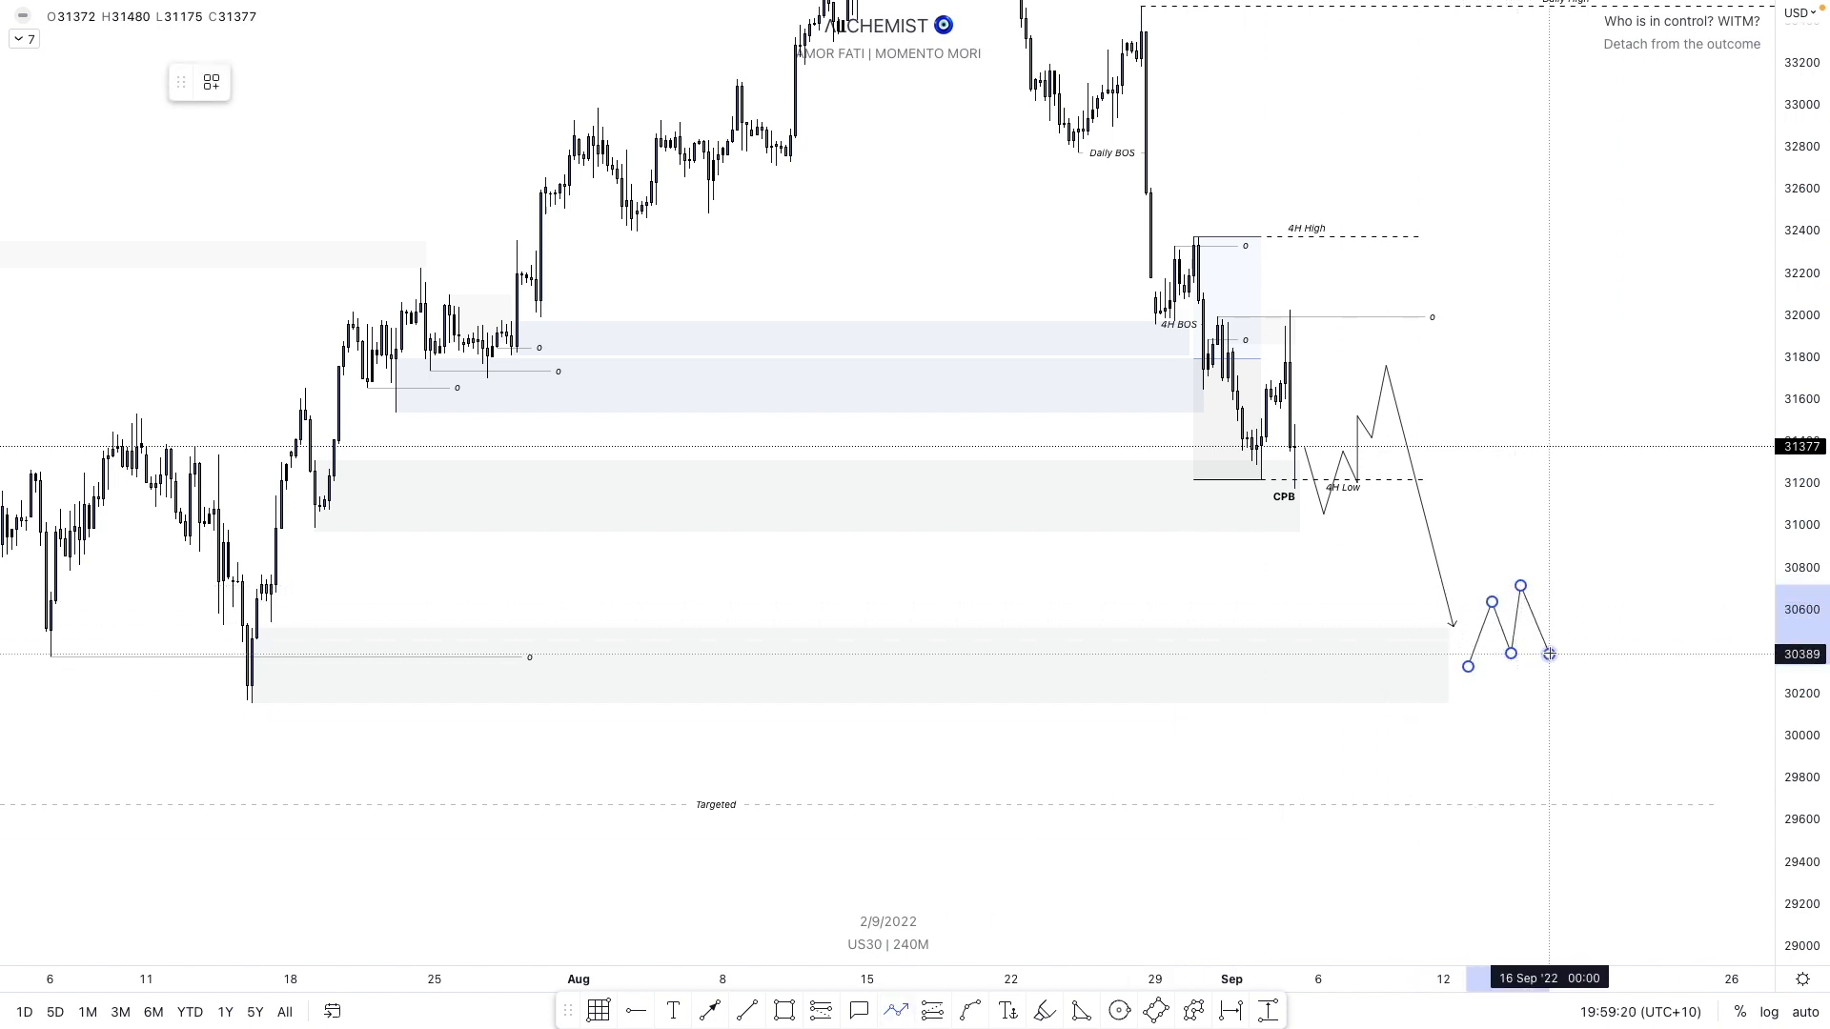
left_click(1563, 560)
left_click(1602, 711)
left_click(1621, 646)
left_click(1650, 683)
left_click(1669, 620)
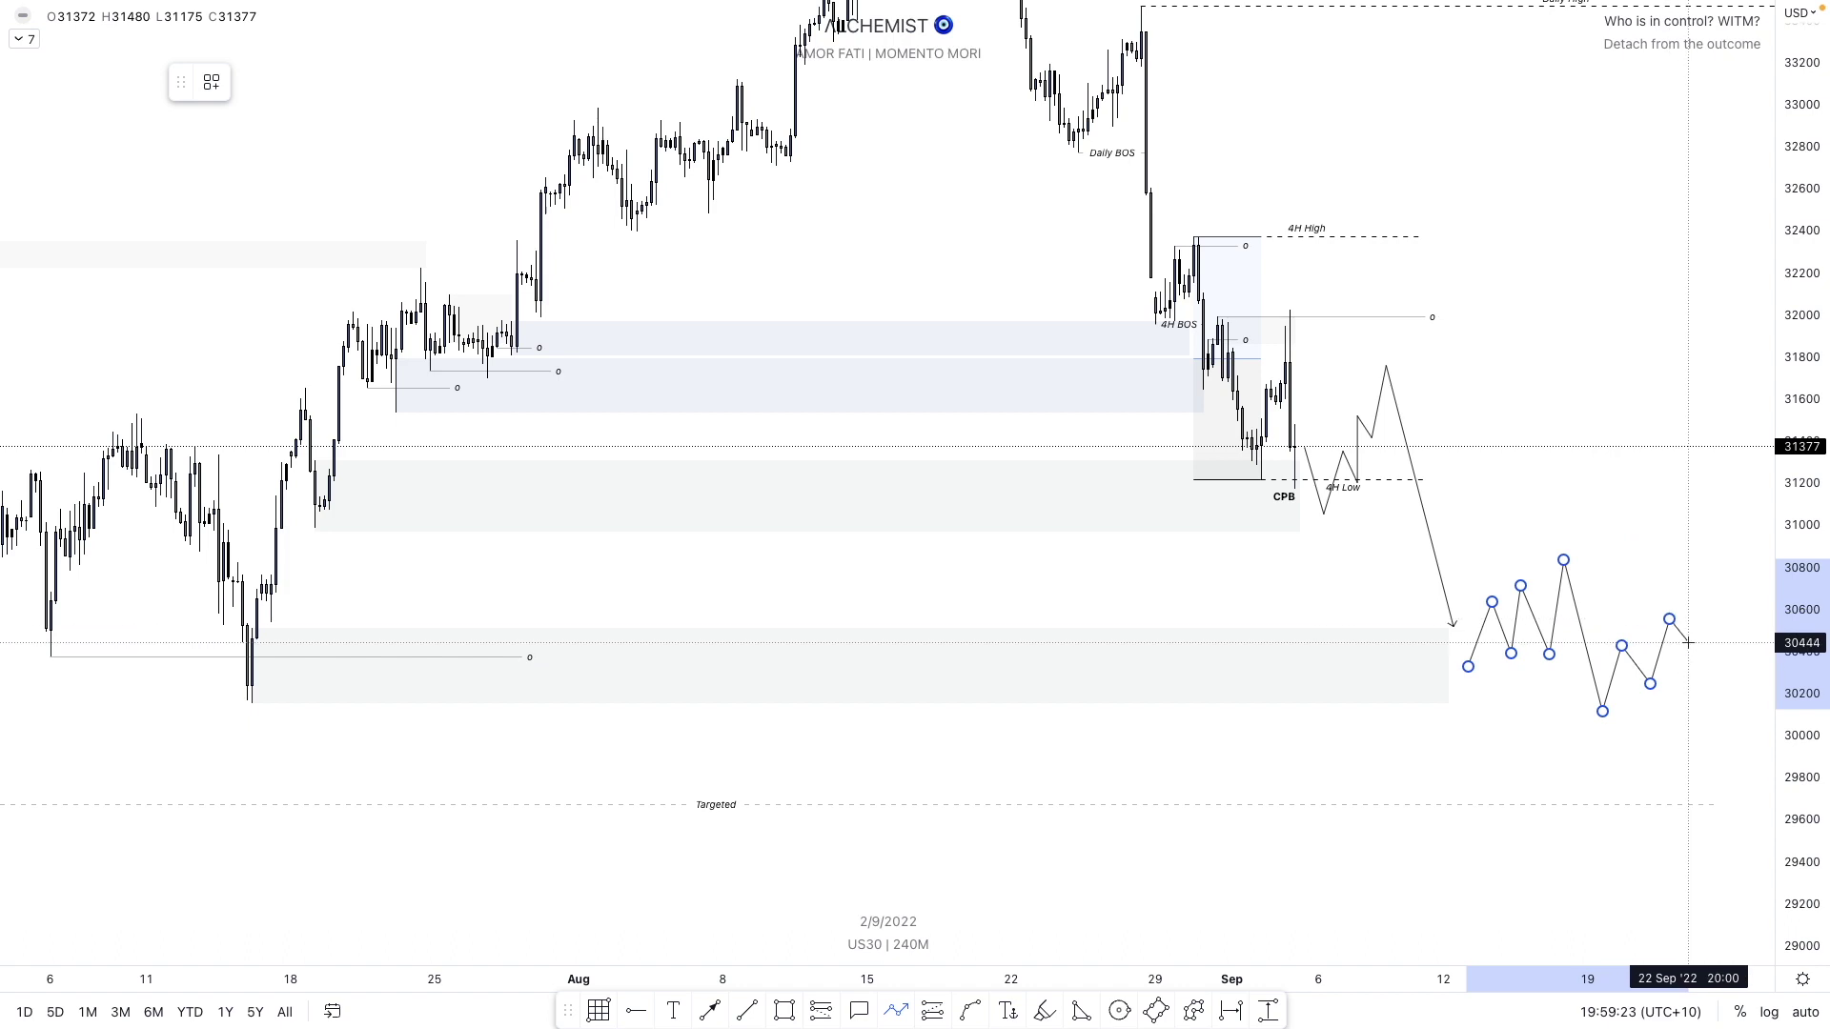
left_click(1689, 642)
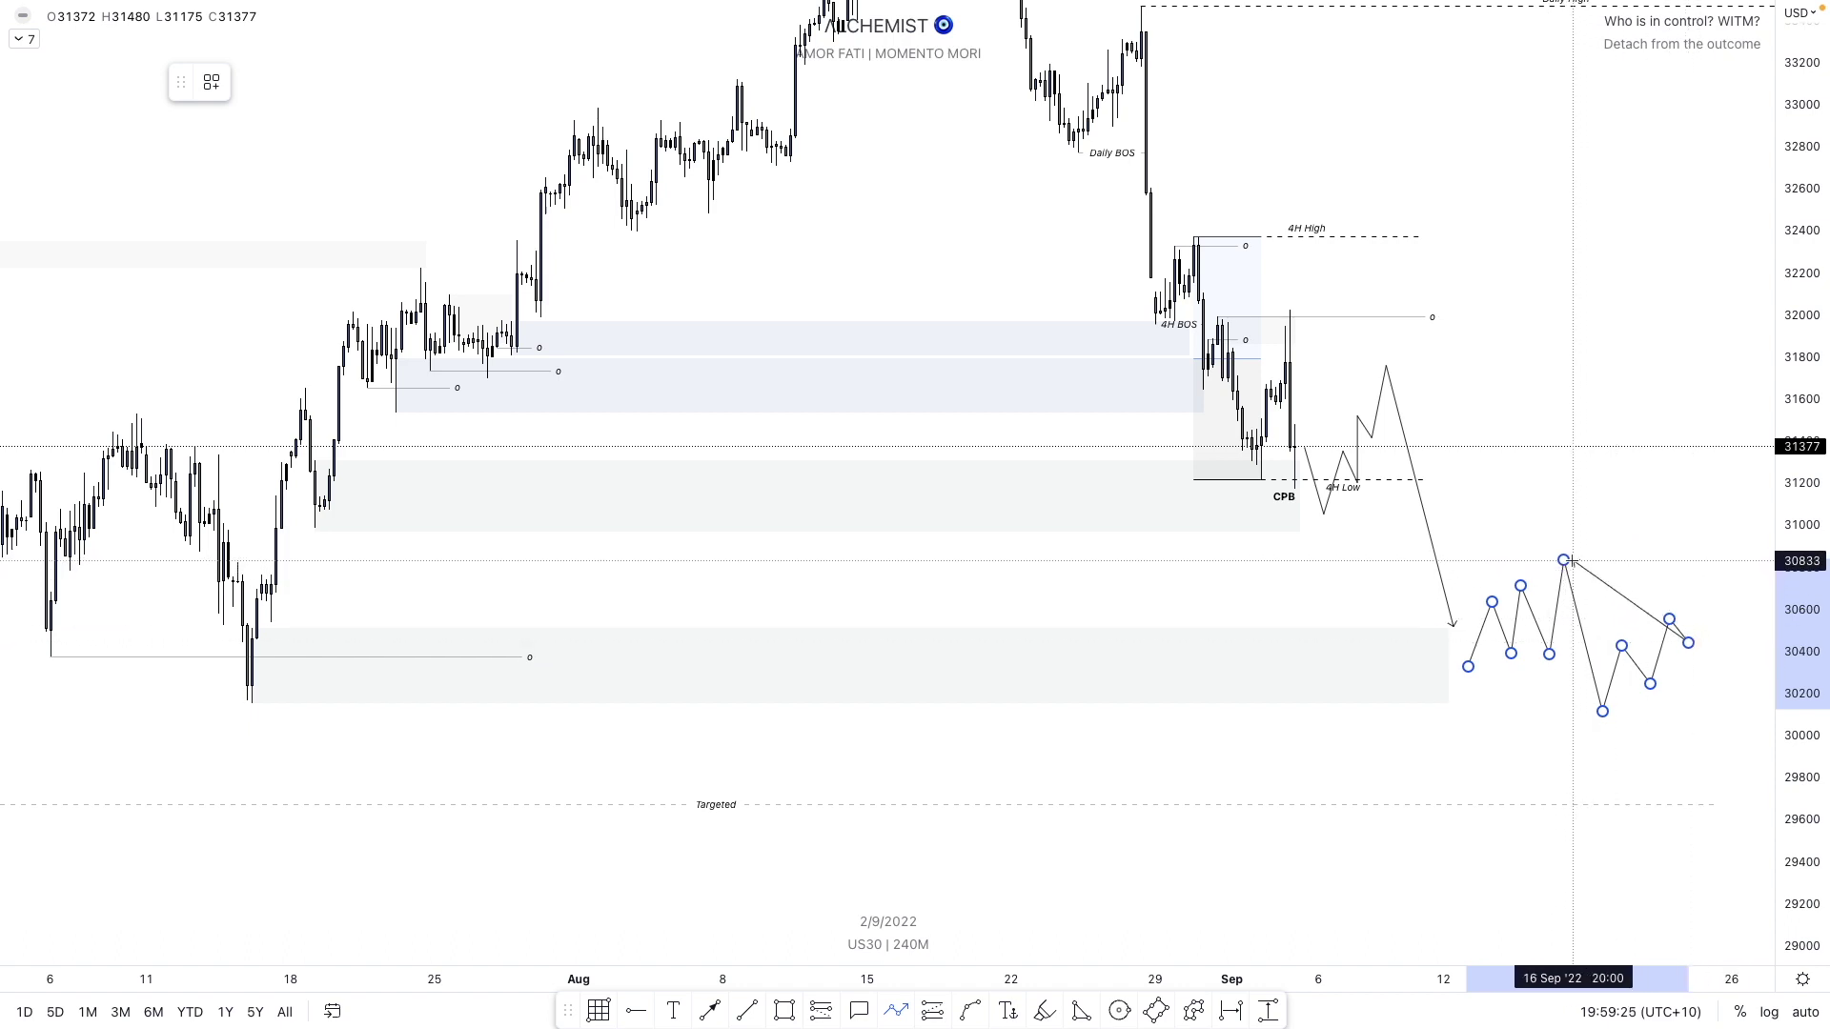
left_click(1713, 563)
double_click(1759, 800)
left_click(1655, 838)
left_click_drag(1601, 850, 1468, 841)
left_click(899, 522)
left_click(1301, 619)
left_click(1277, 579)
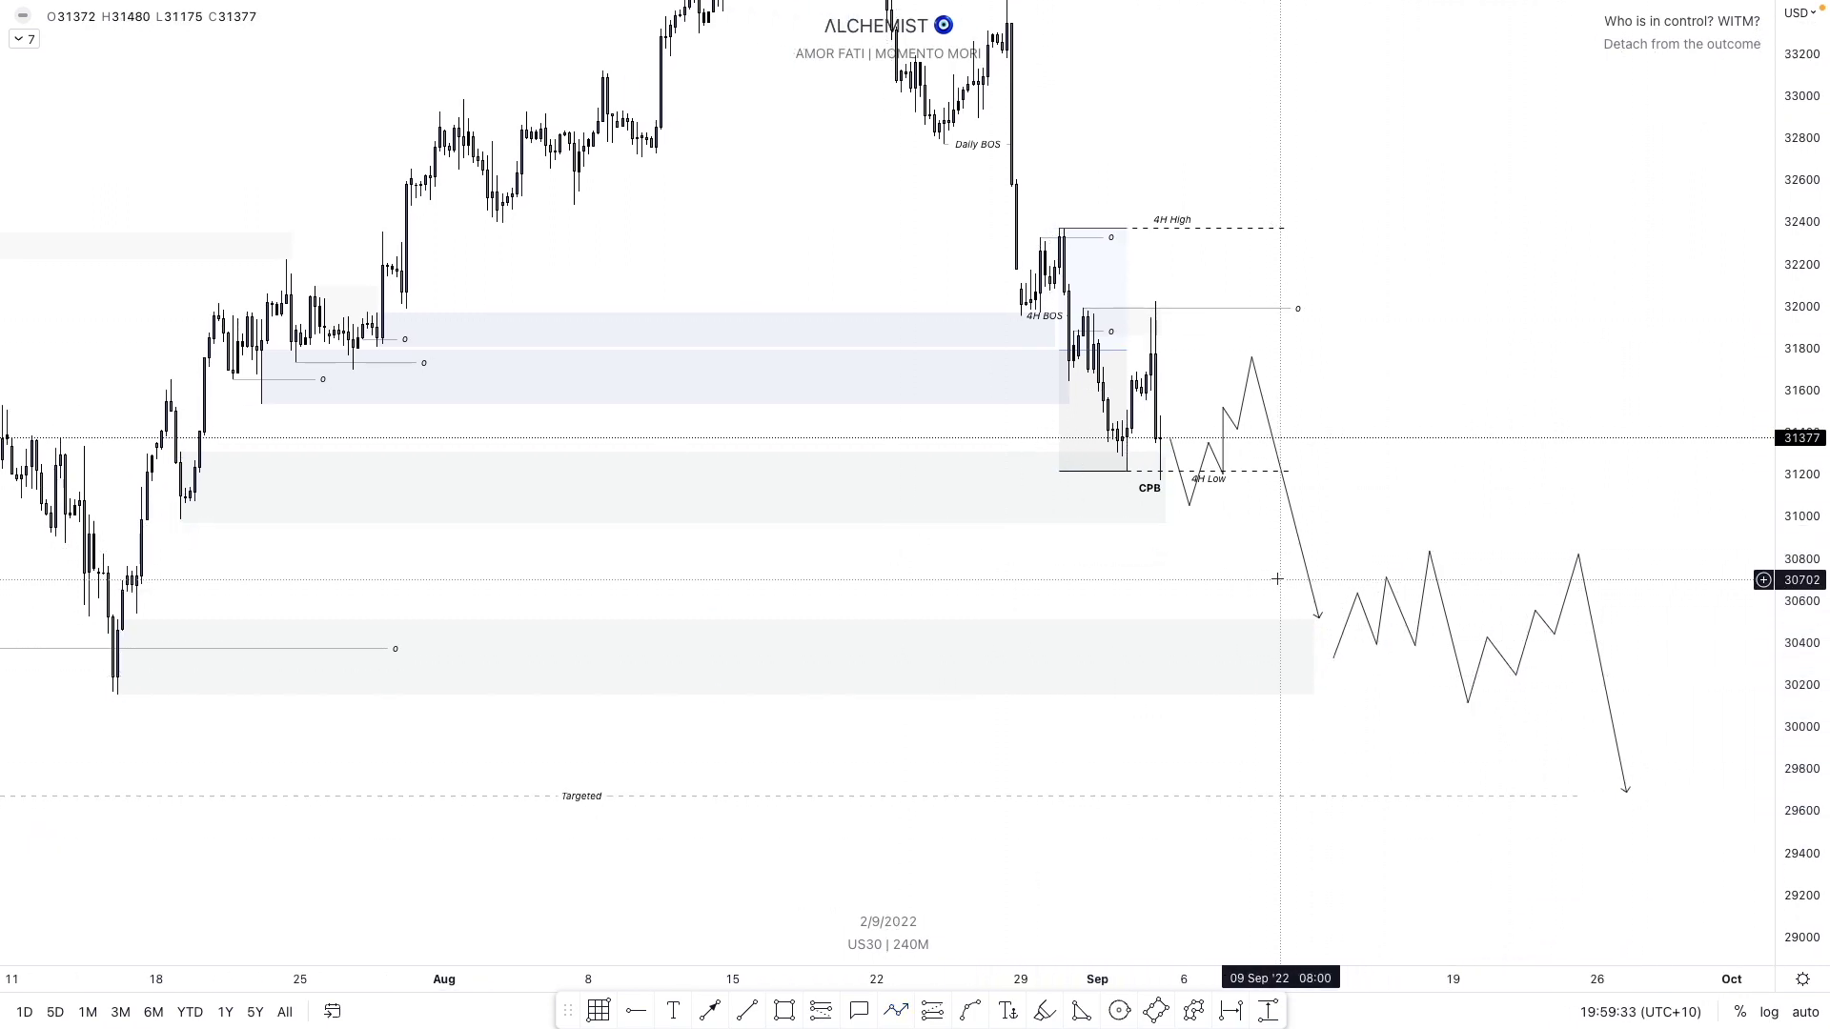